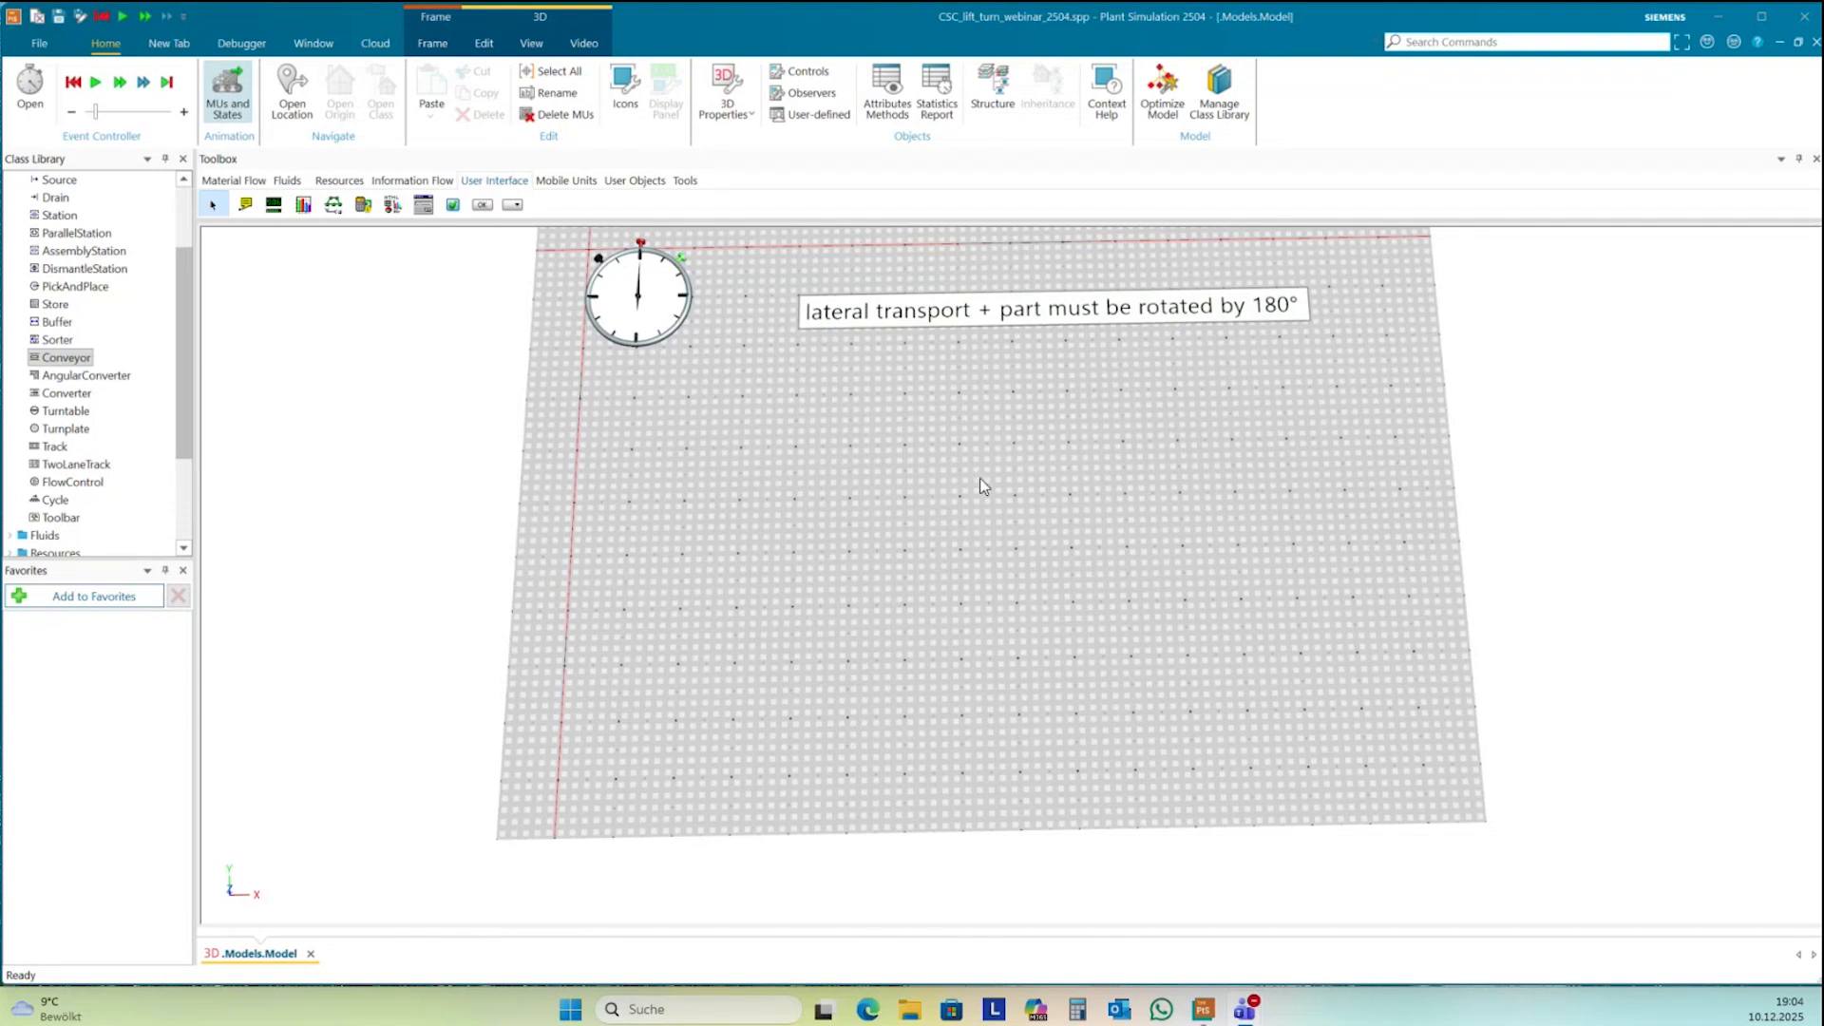
- Insert a Source near the lower-left corner of the frame's grid and shift it slightly towards the front edge
left_click(39, 364)
left_click(225, 180)
left_click(362, 205)
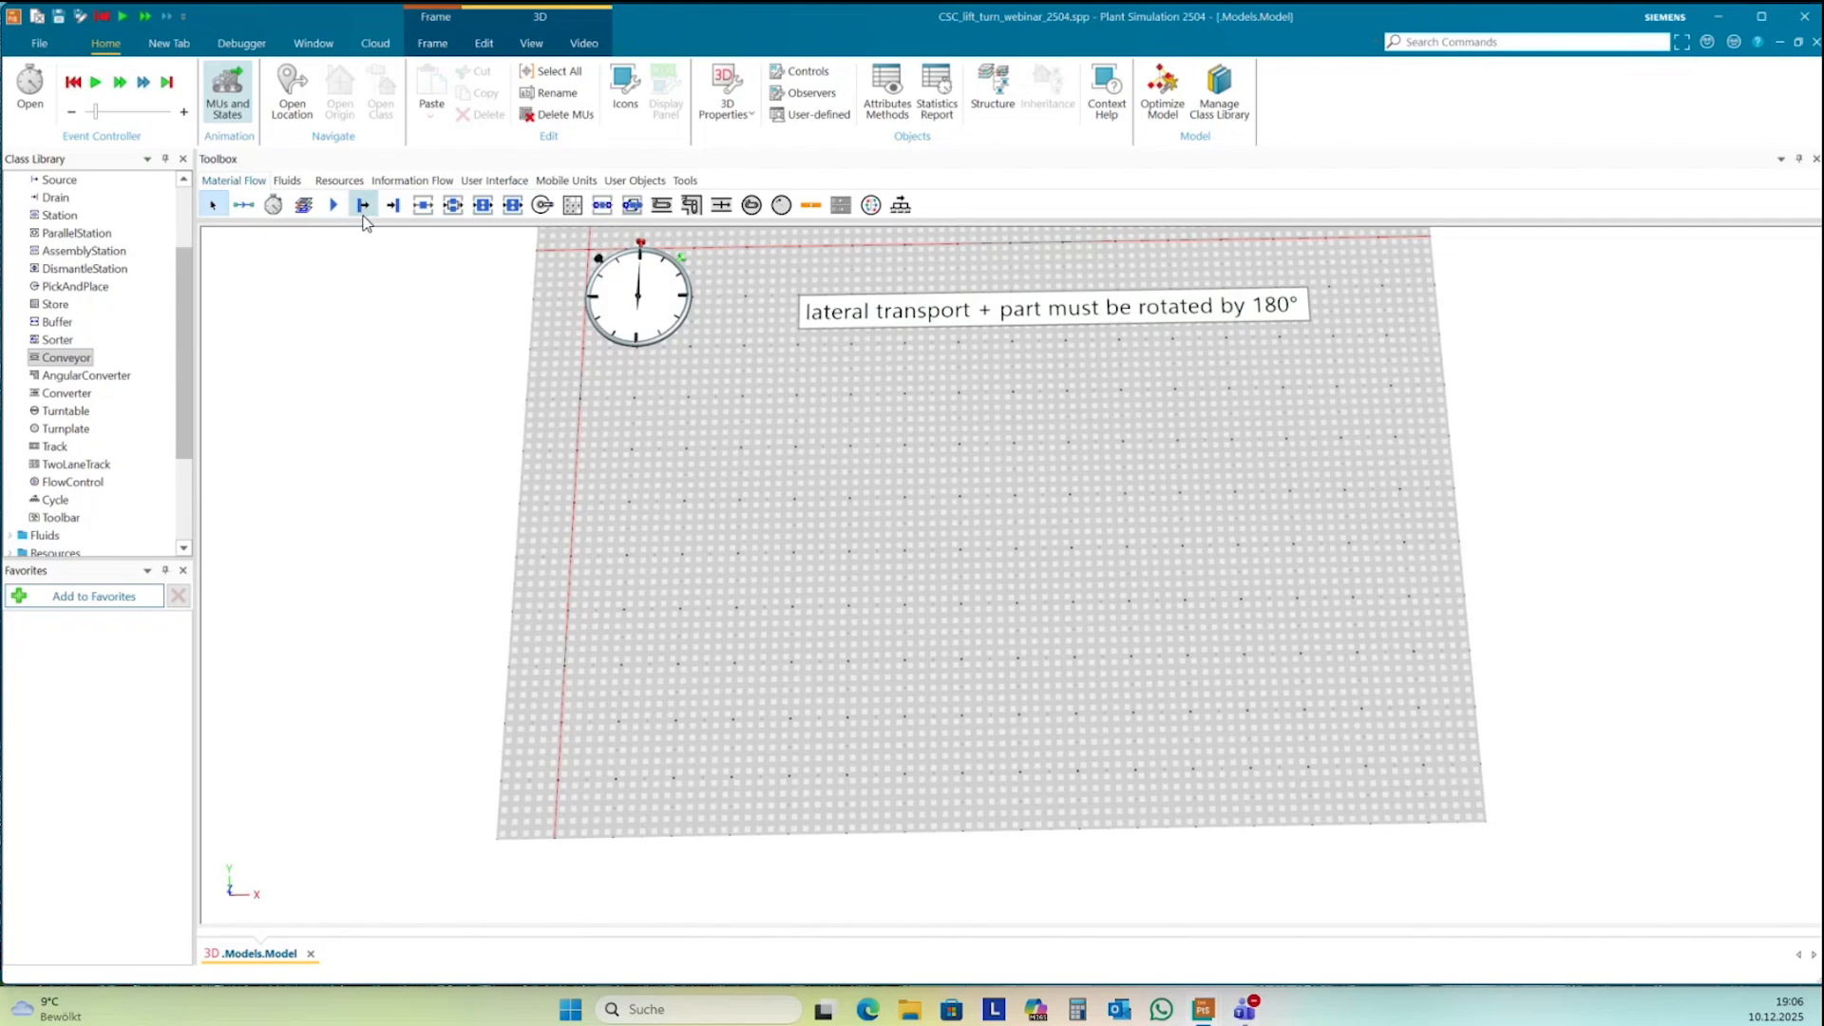
left_click(665, 655)
left_click(867, 664)
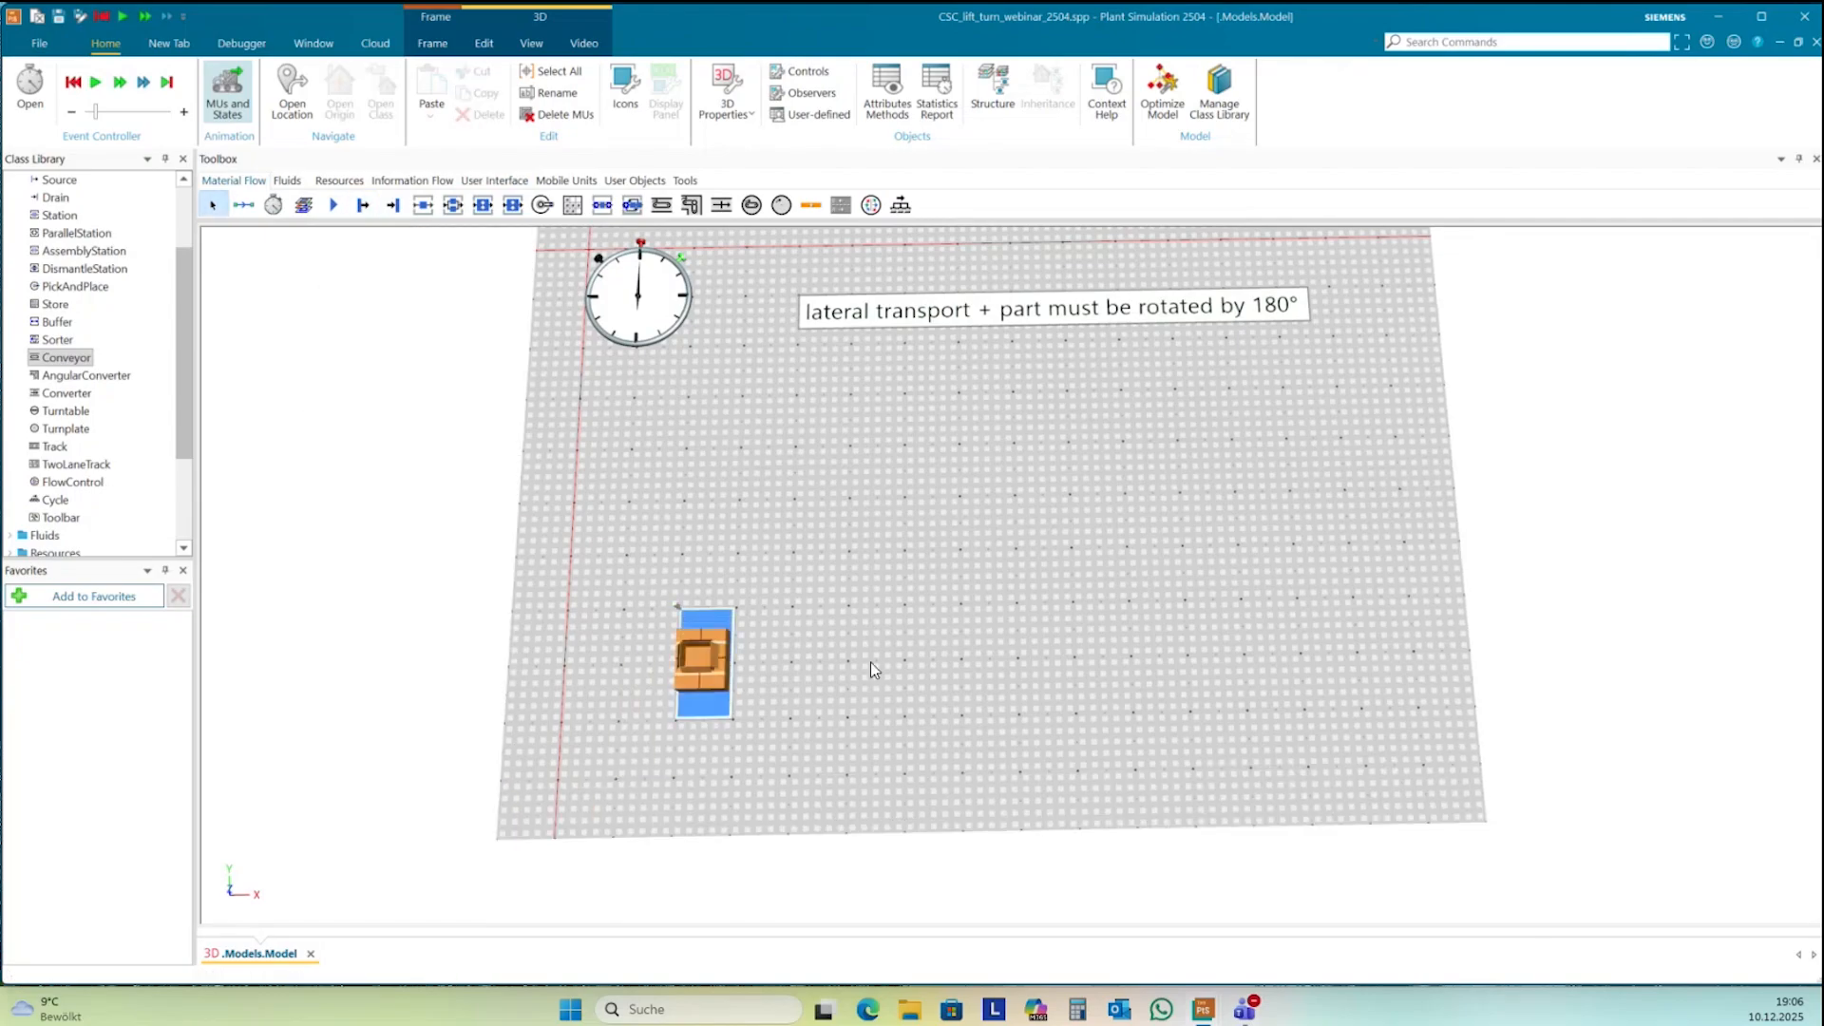
scroll(809, 697, "down", 2)
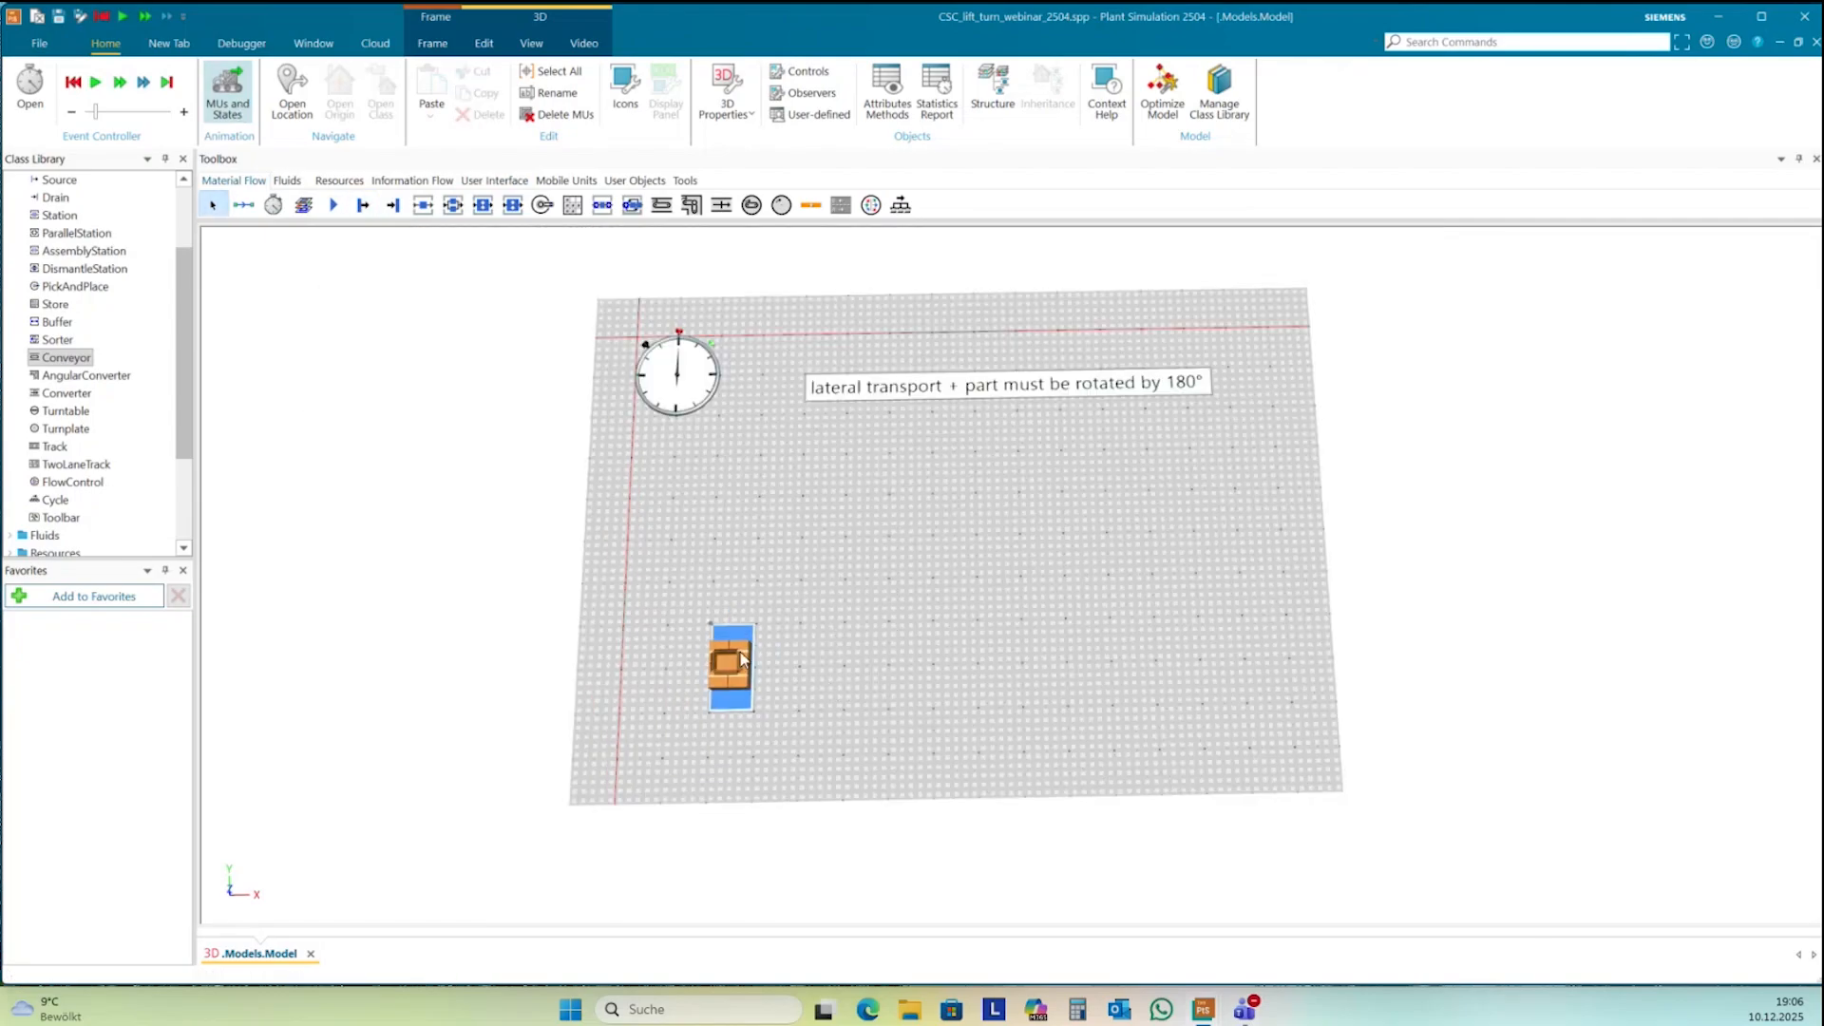
left_click(730, 724)
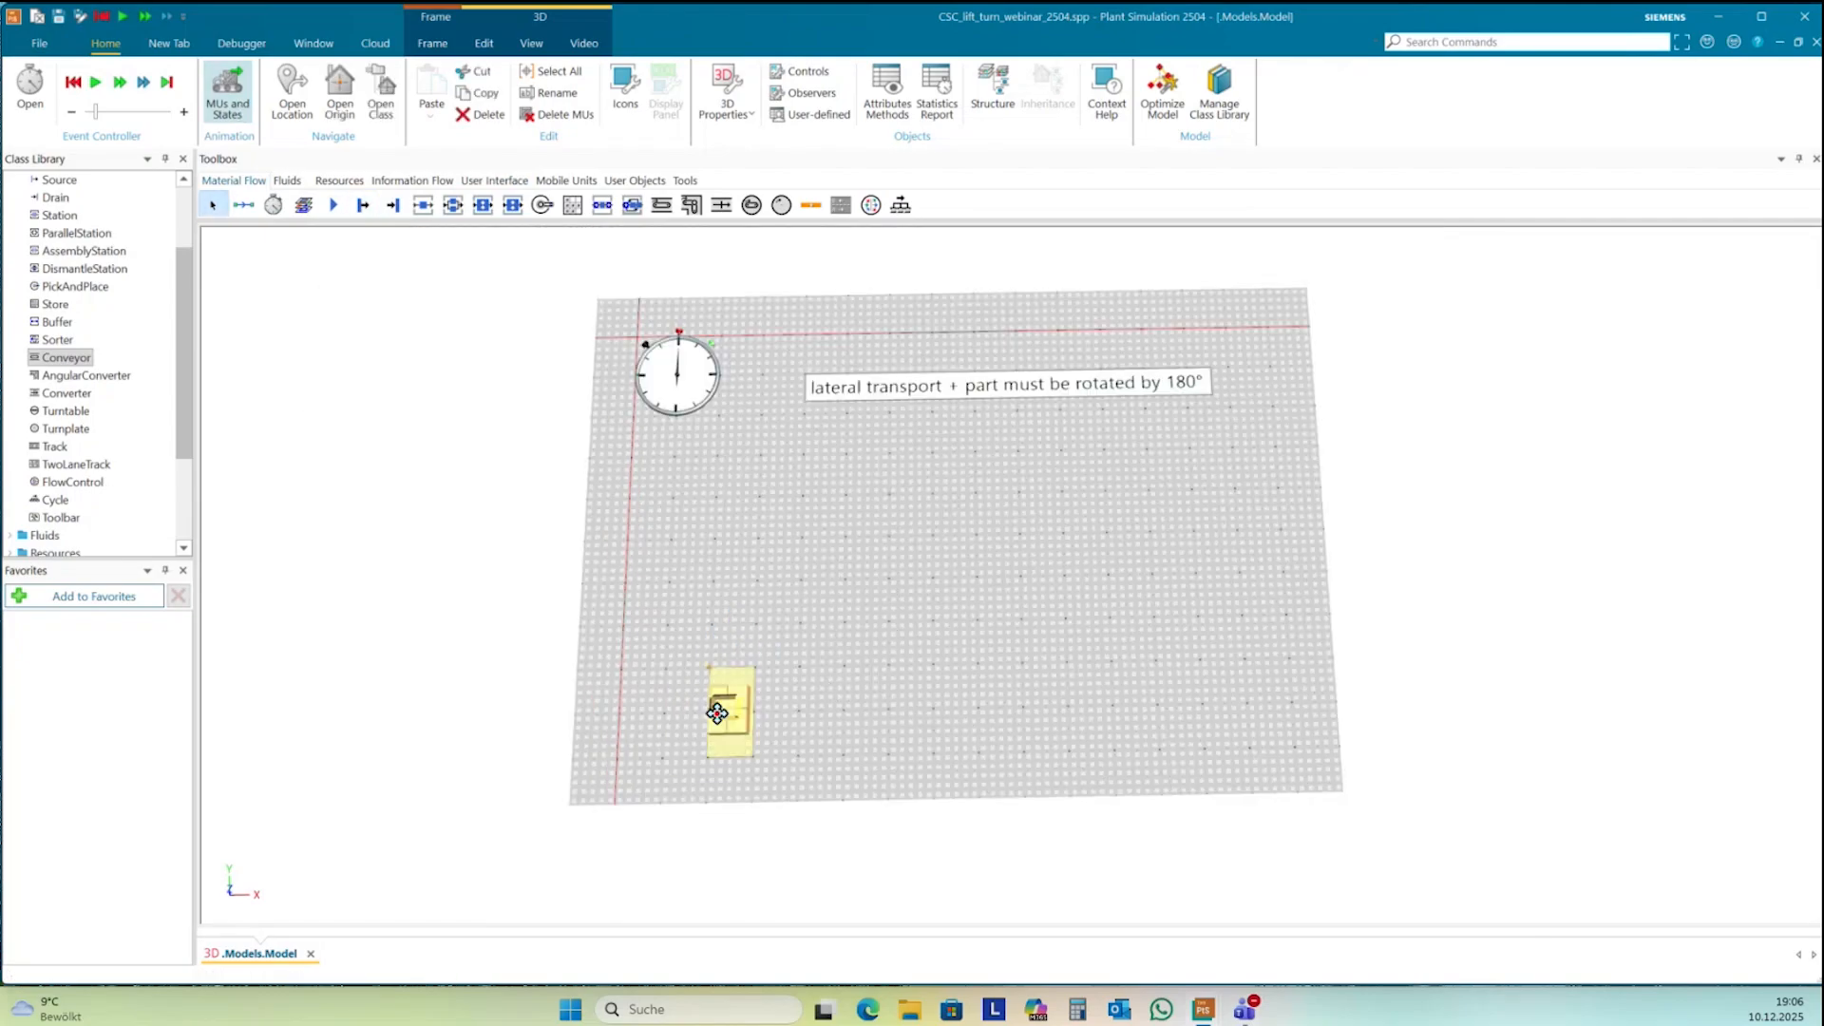
- Draw a straight 7 m Conveyor leading away from the Source along X, and align the Source with its start
left_click(661, 205)
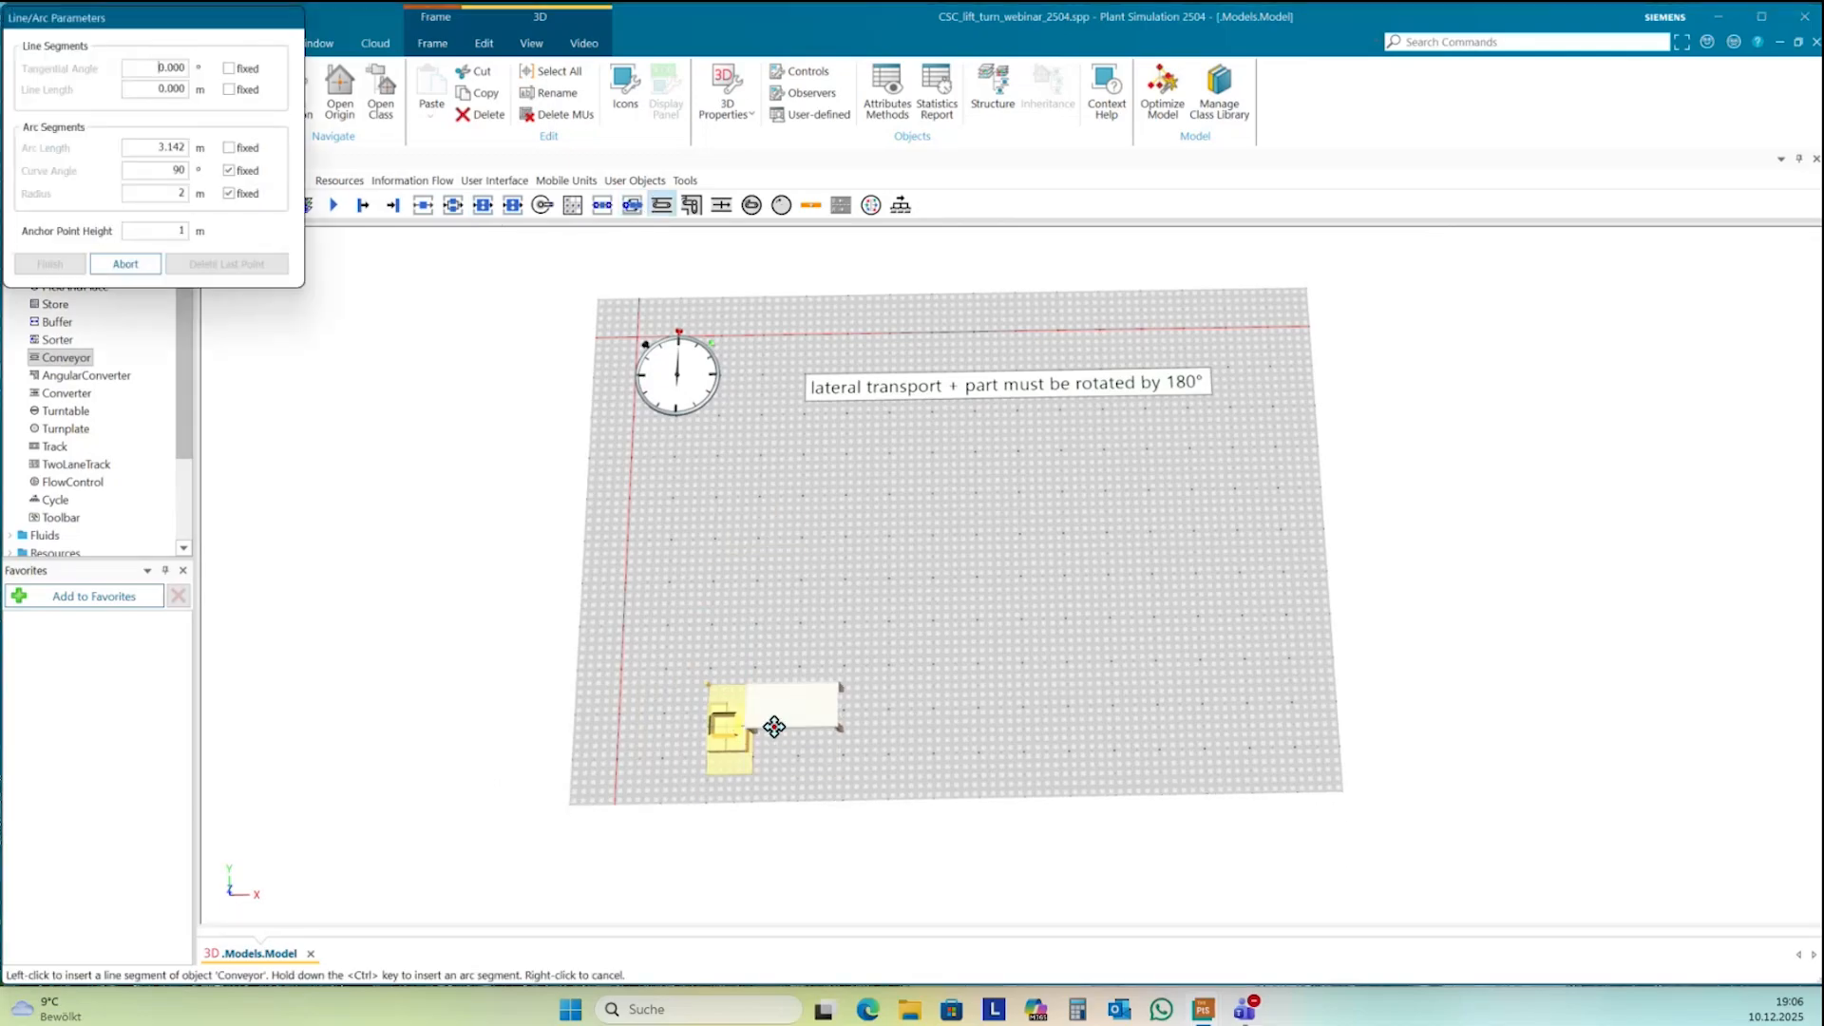
left_click(764, 734)
left_click(1036, 710)
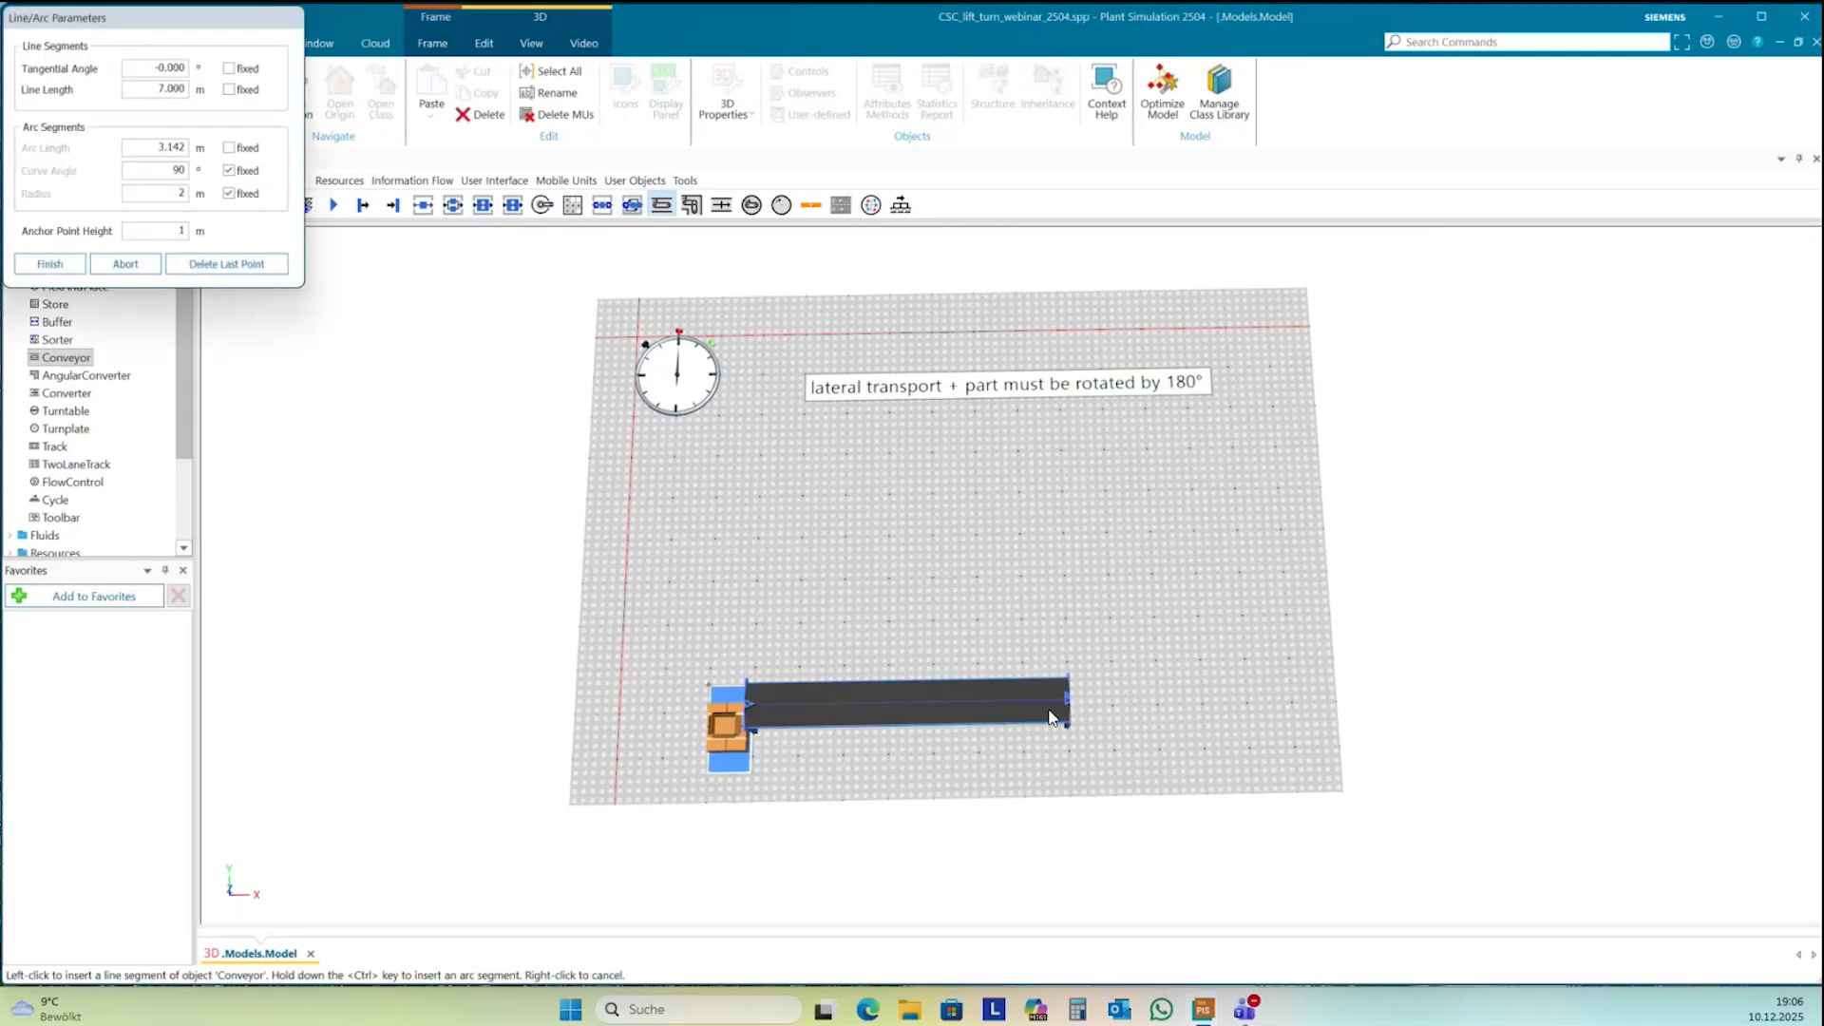
right_click(848, 766)
left_click(705, 727)
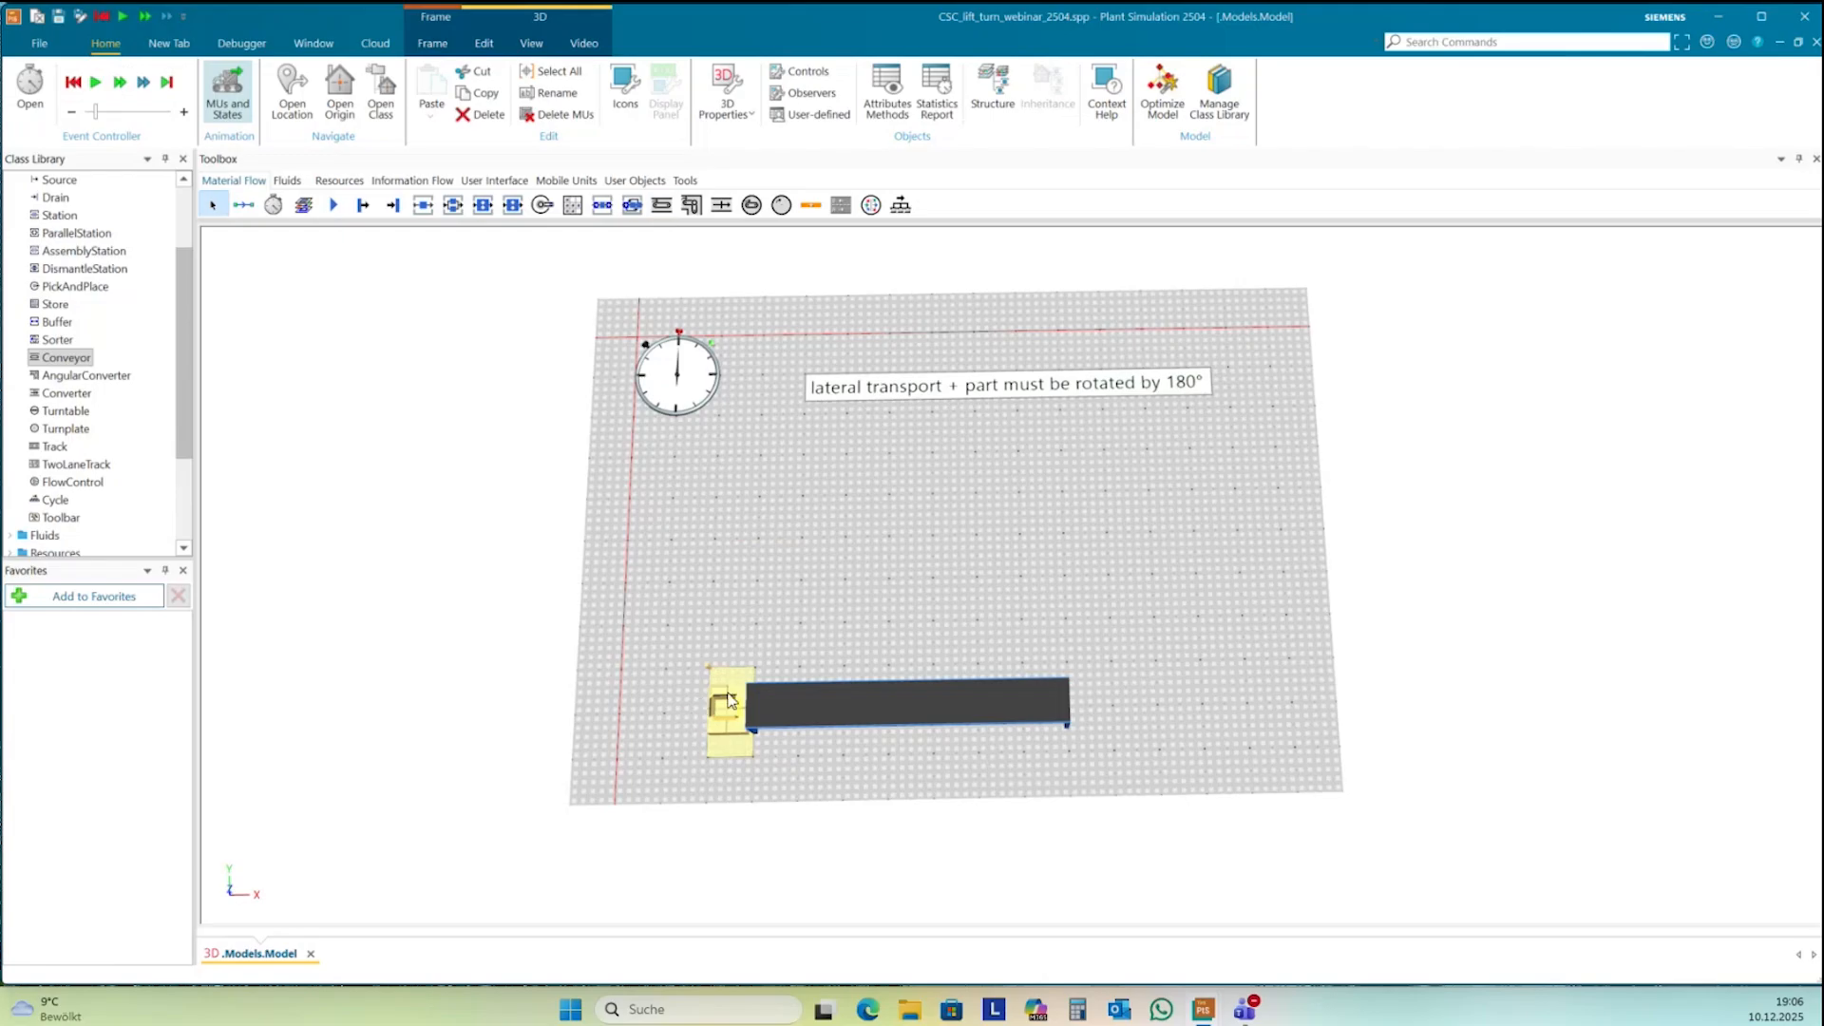
left_click(1041, 548)
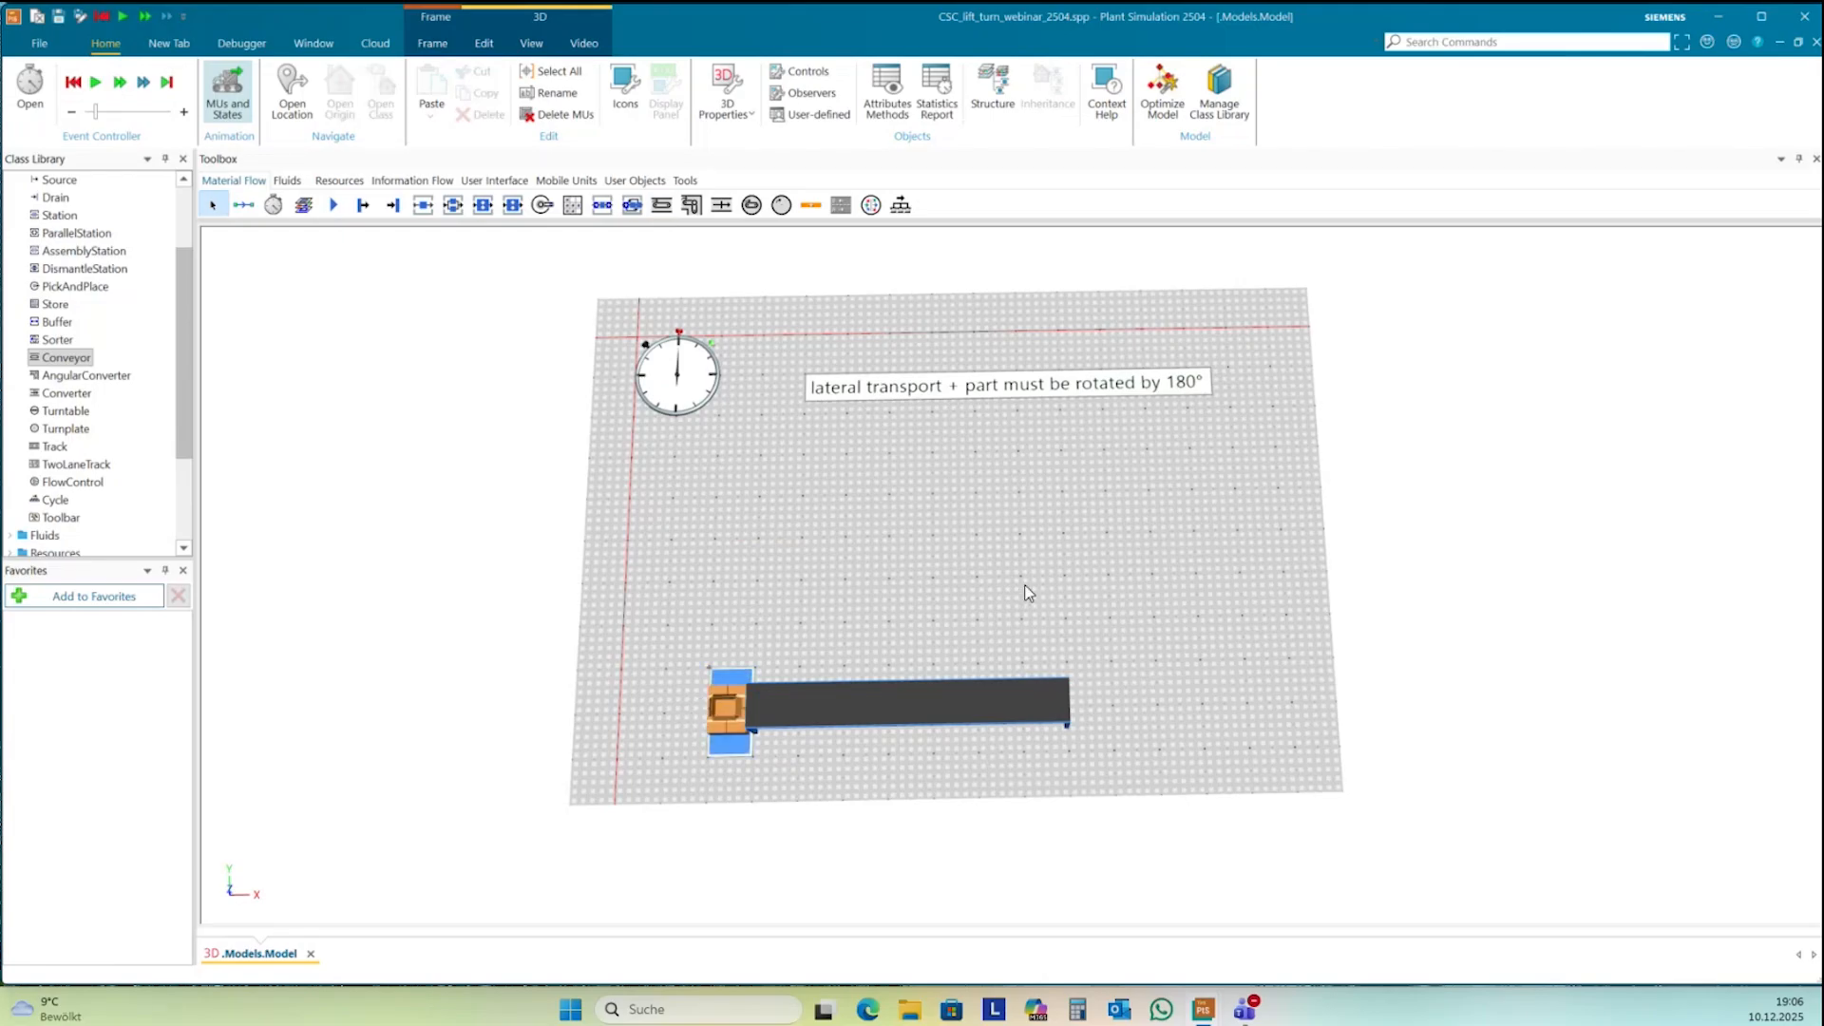
left_click(950, 729)
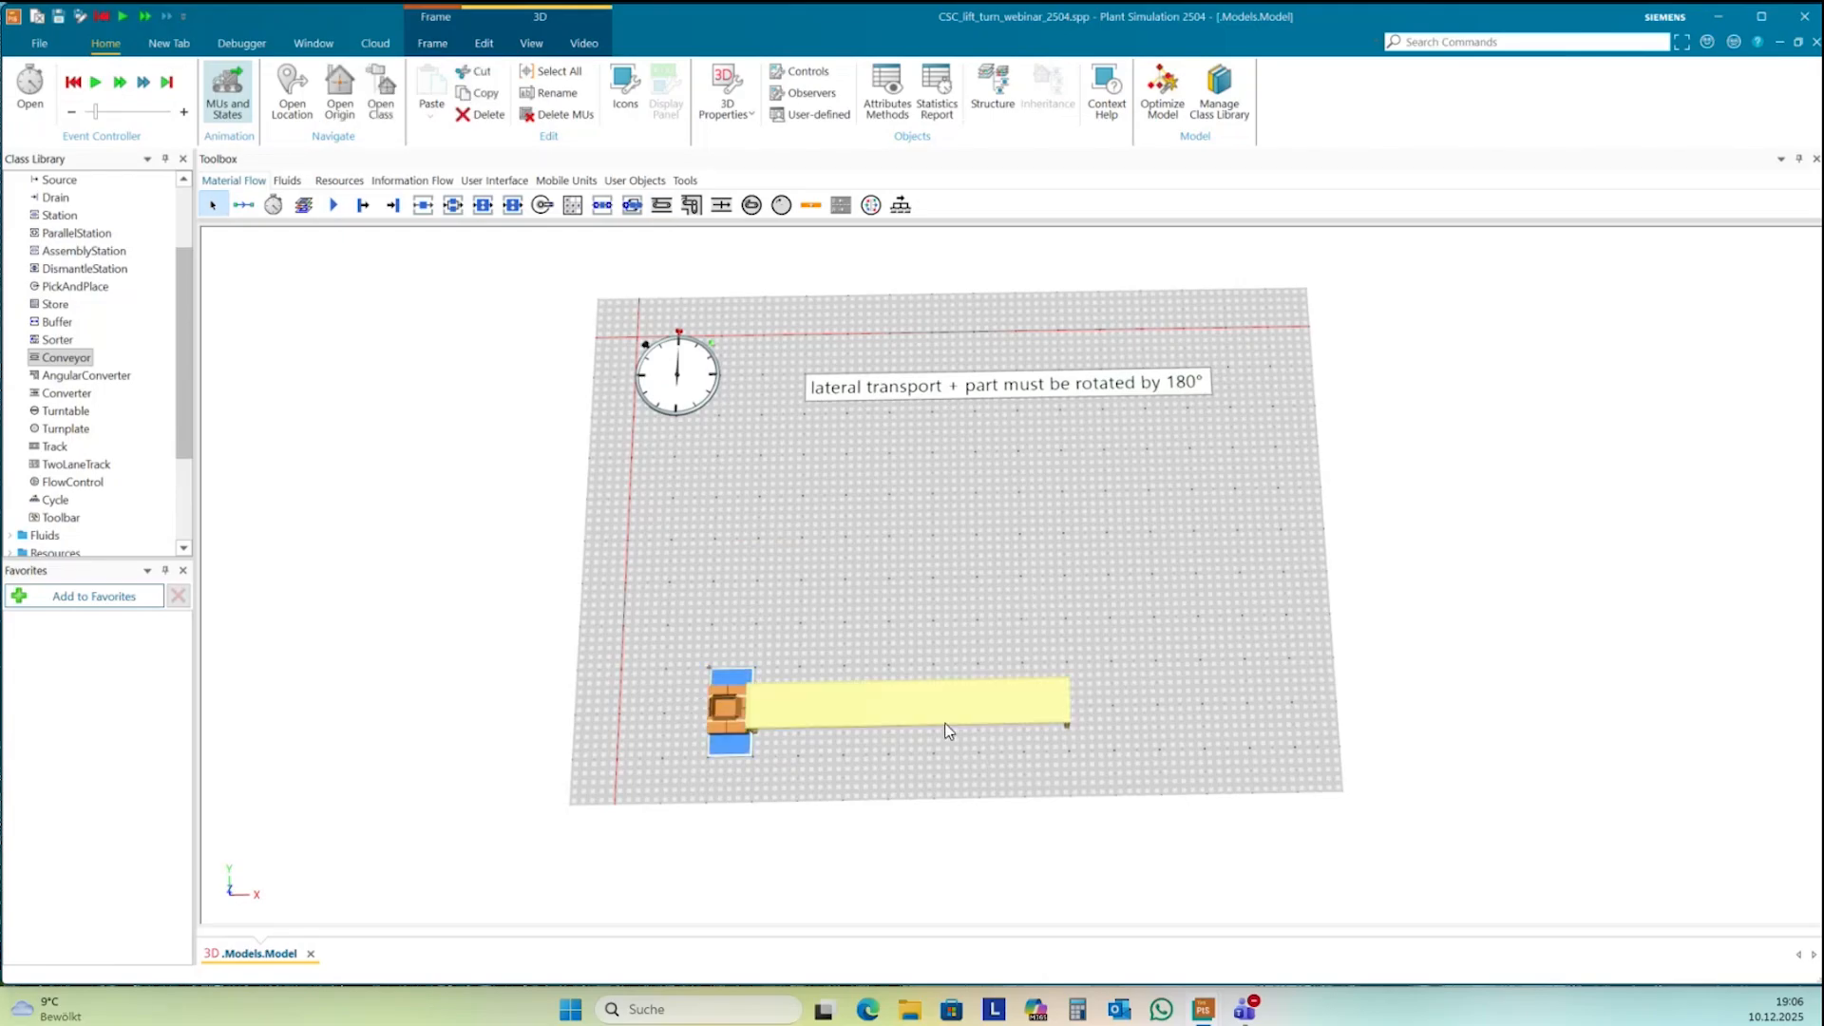
left_click(996, 628)
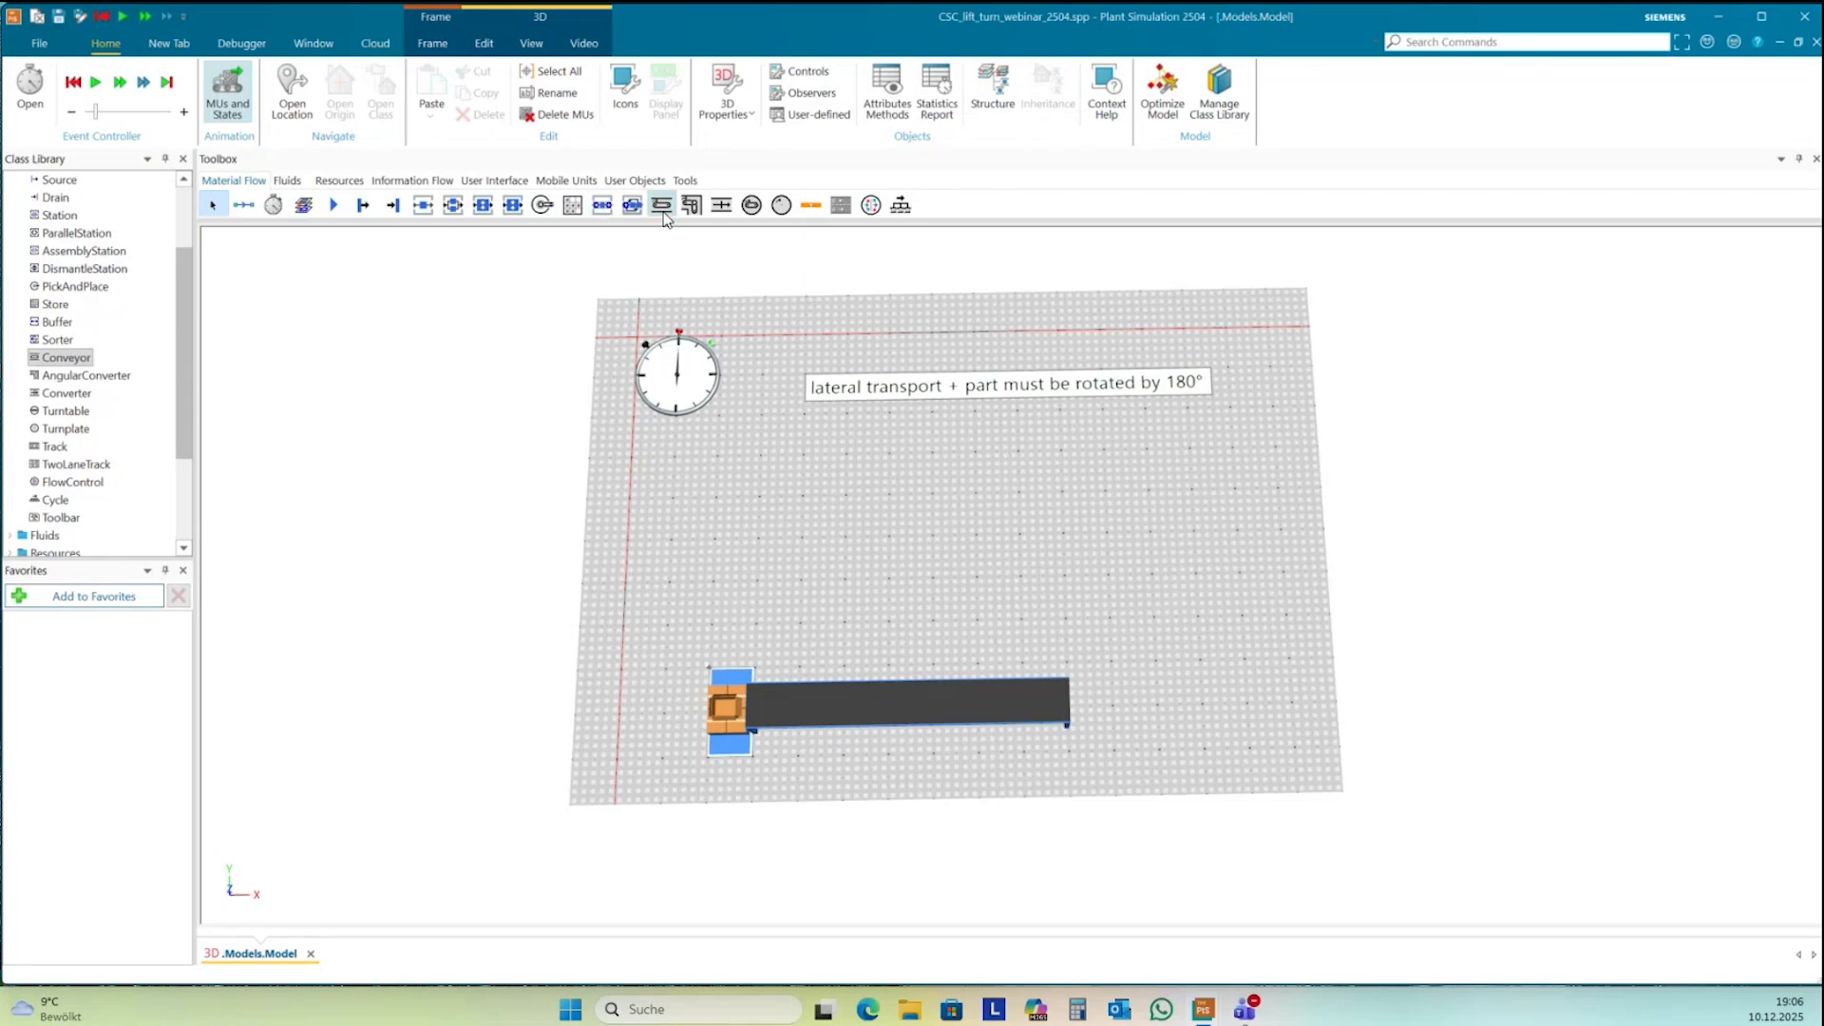
left_click(849, 700)
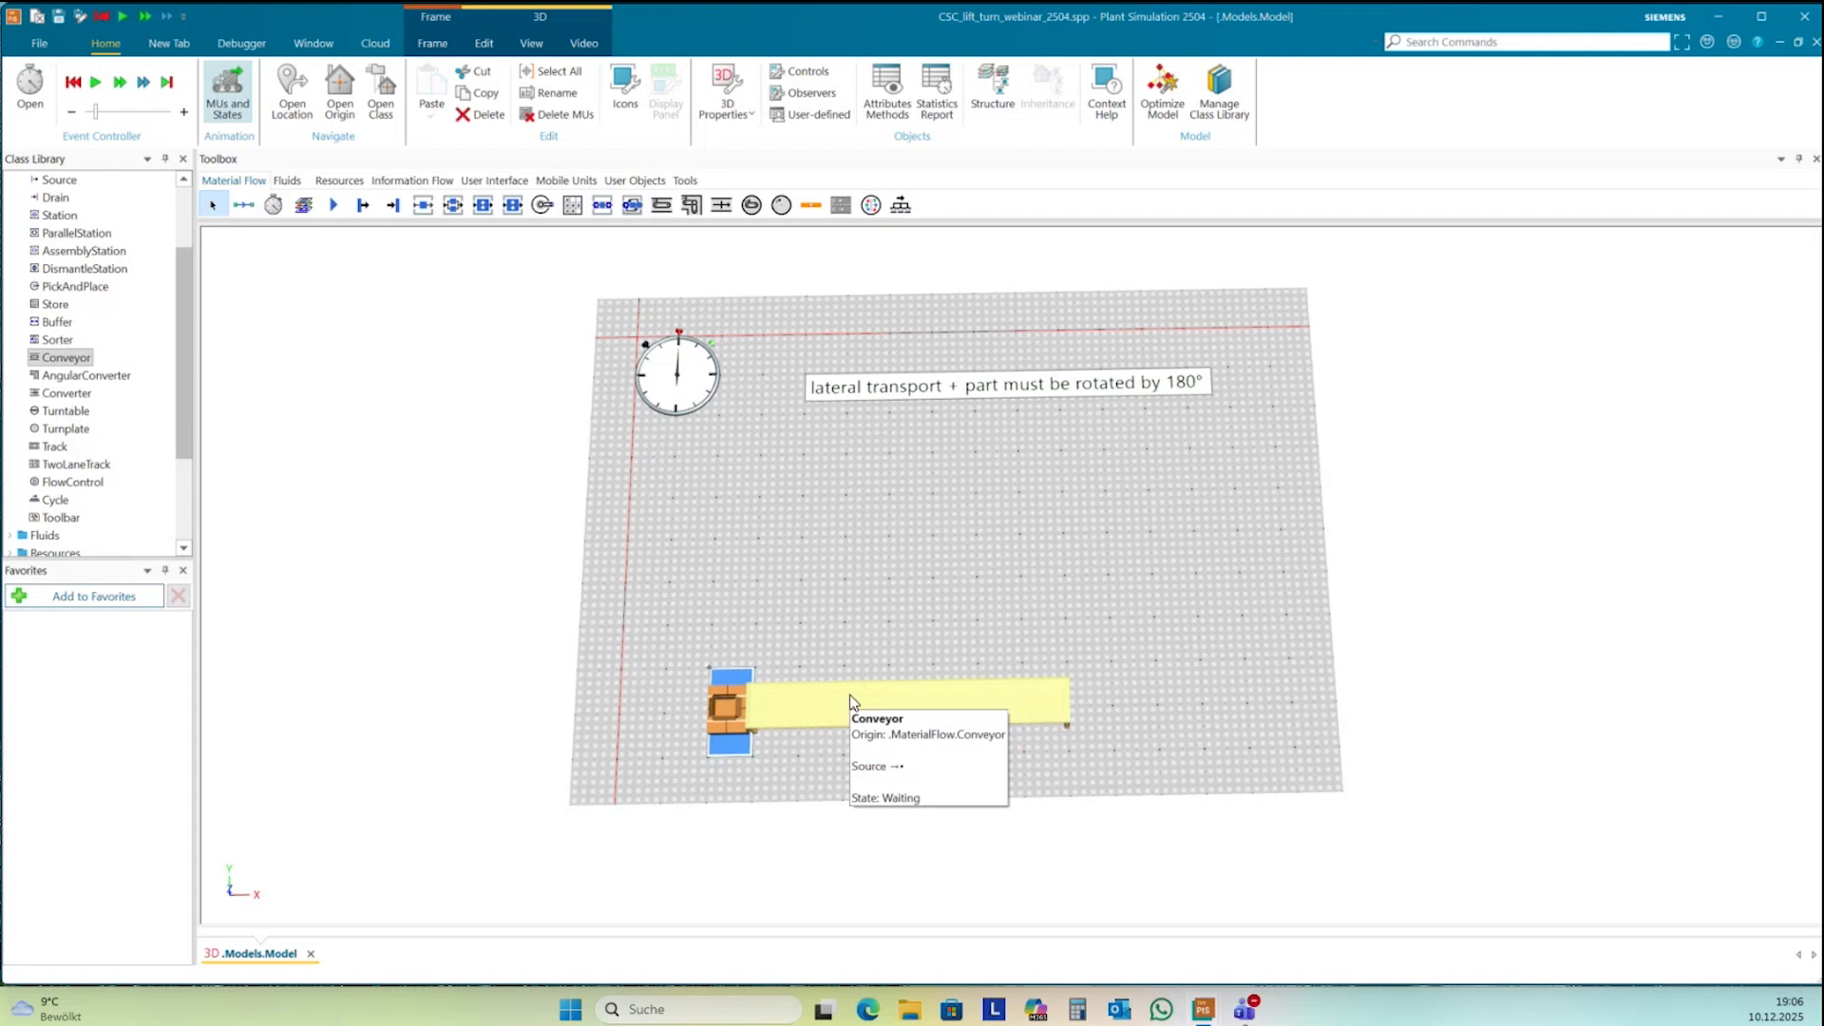
left_click(806, 483)
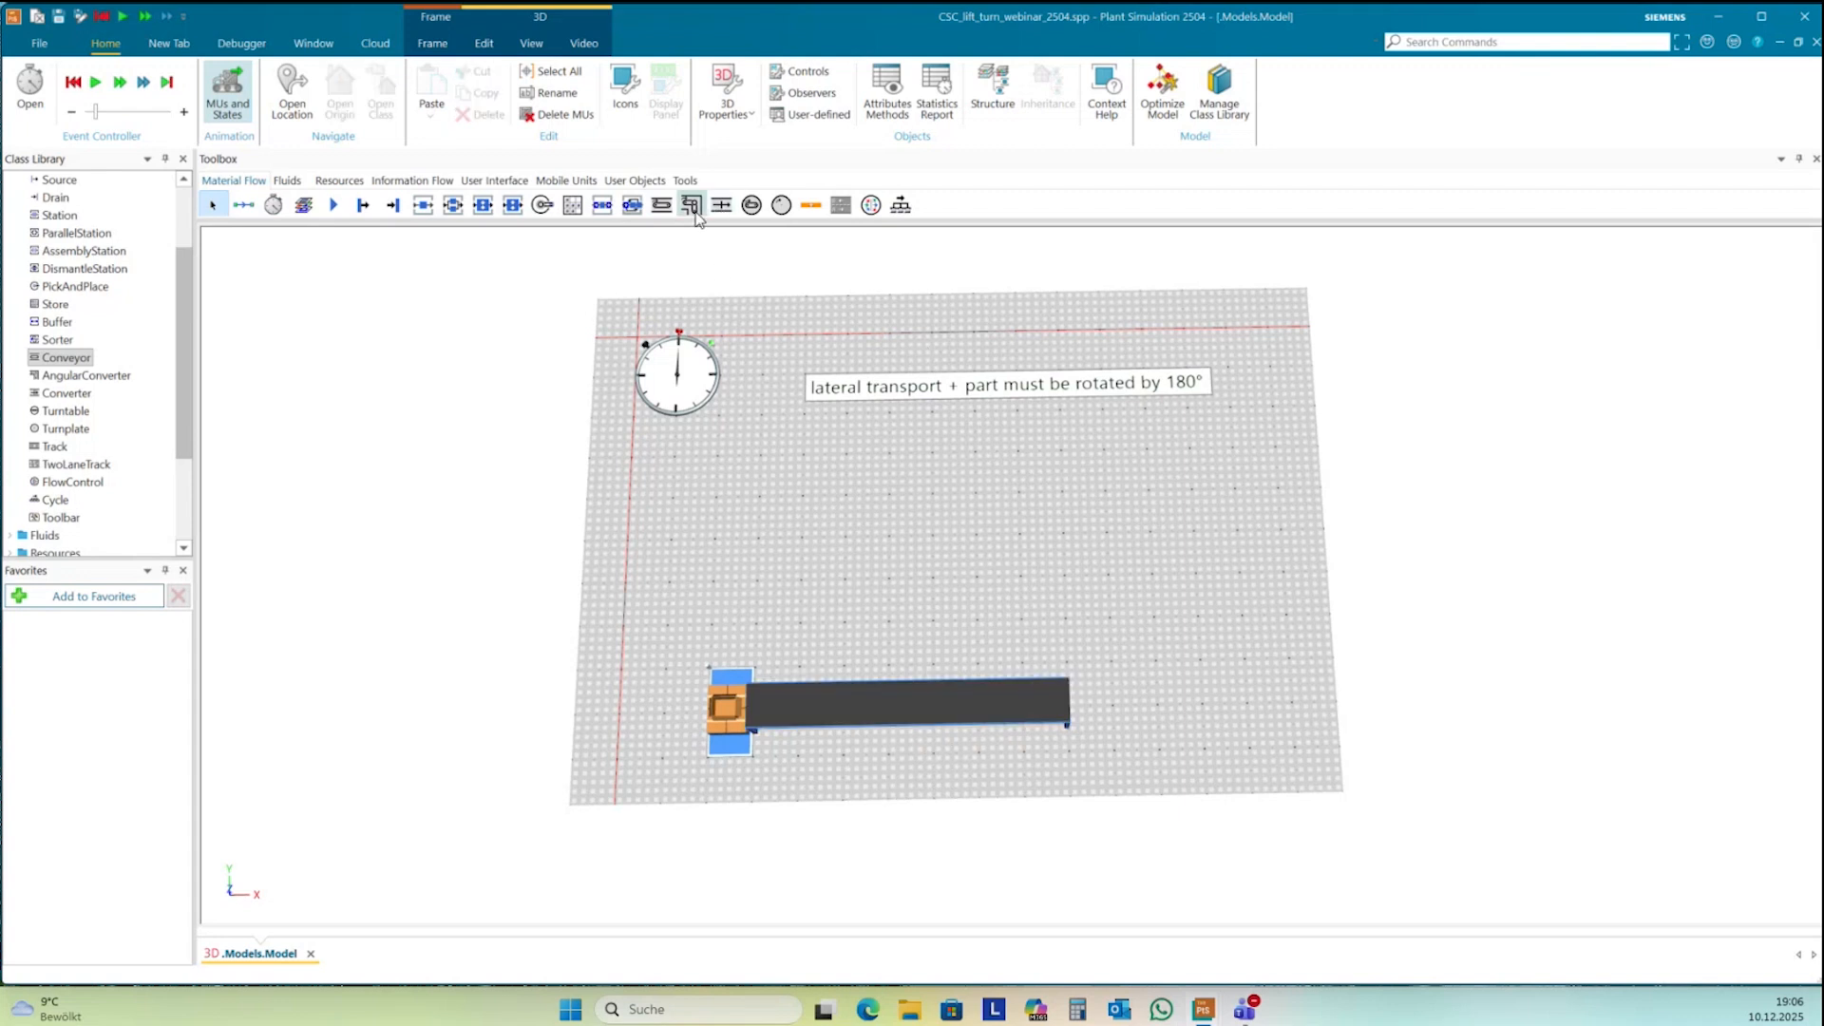
- Draw a second straight 7 m Conveyor parallel to the first, below the text label, running in the opposite direction
left_click(661, 204)
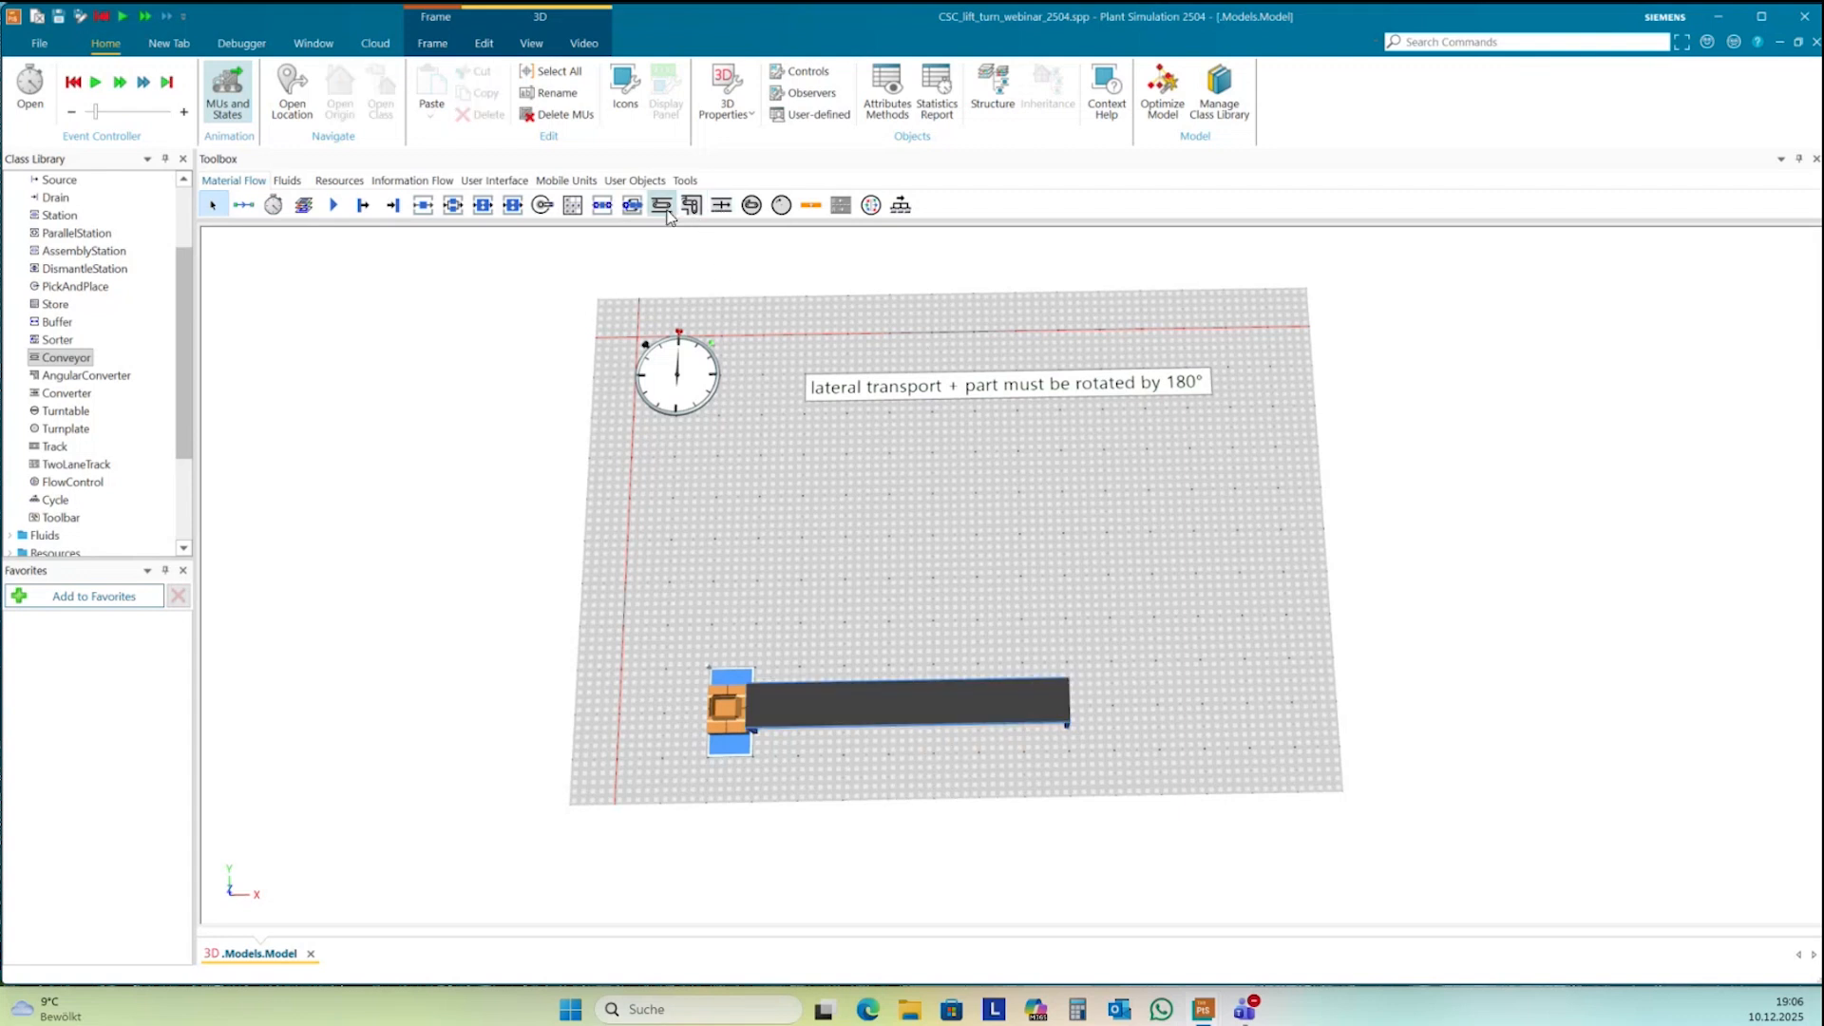
left_click(1050, 468)
left_click(758, 467)
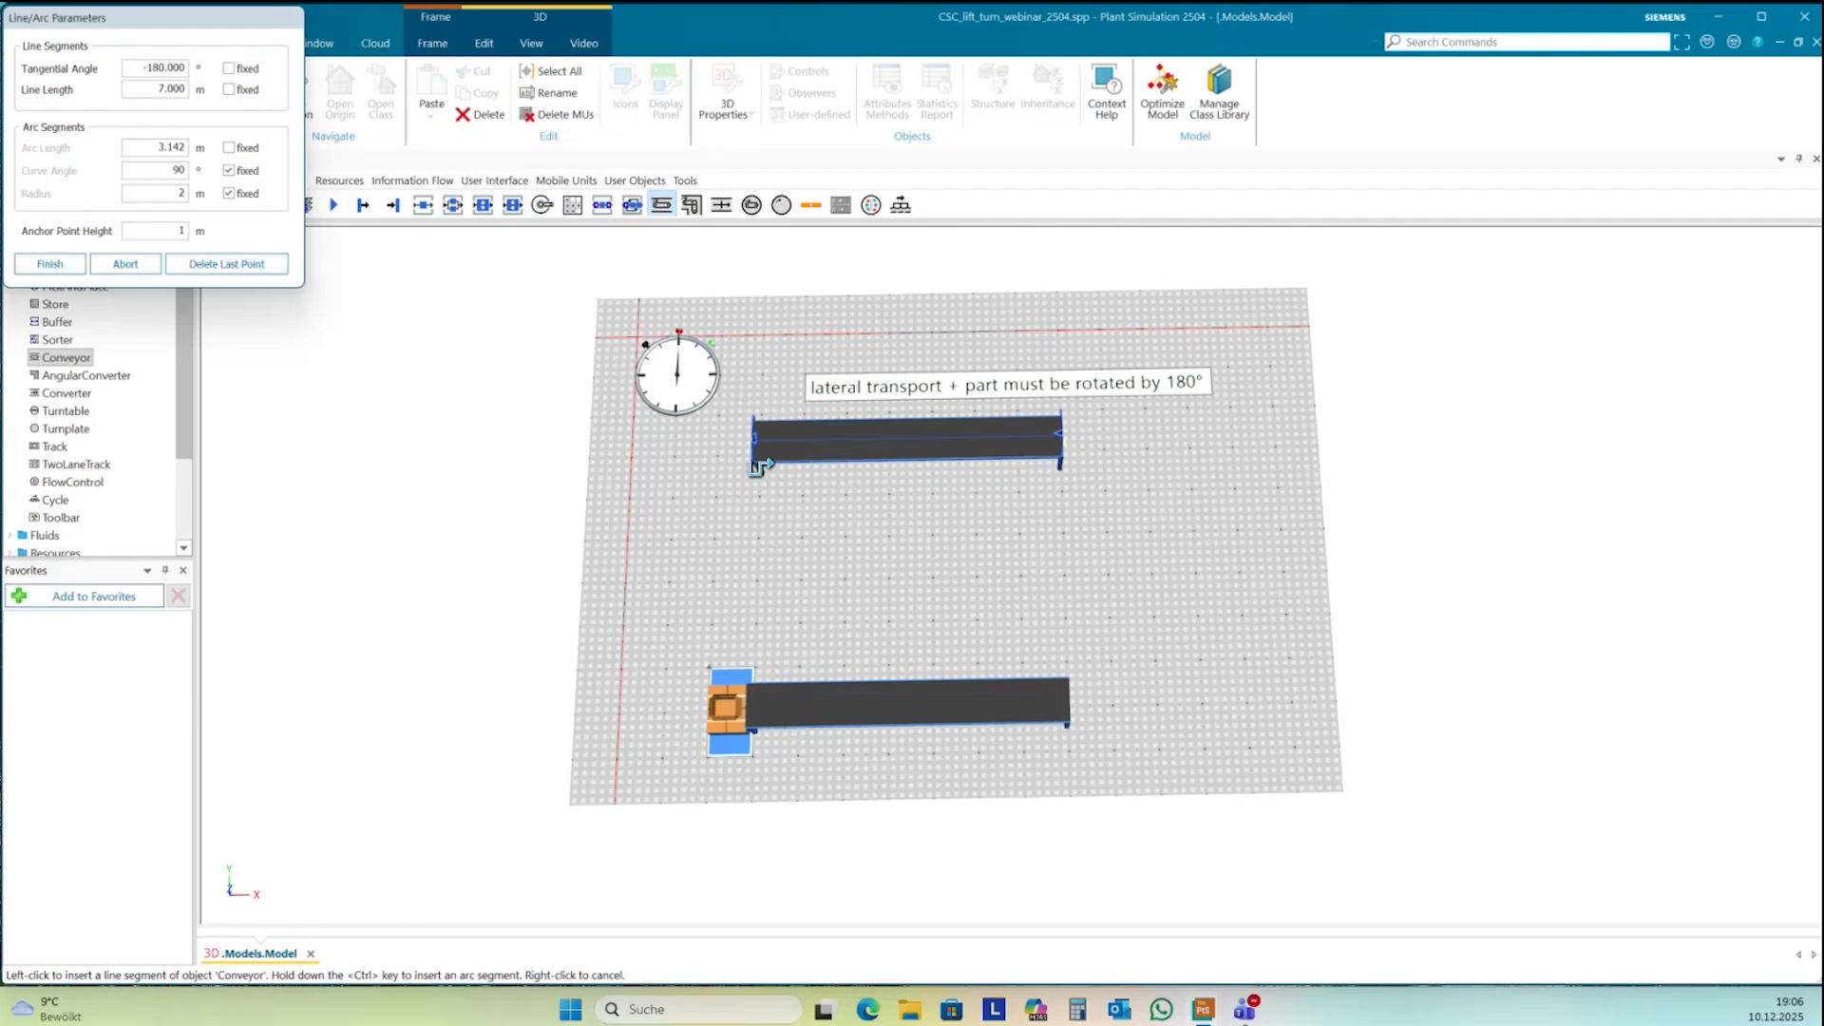
right_click(760, 468)
left_click(789, 499)
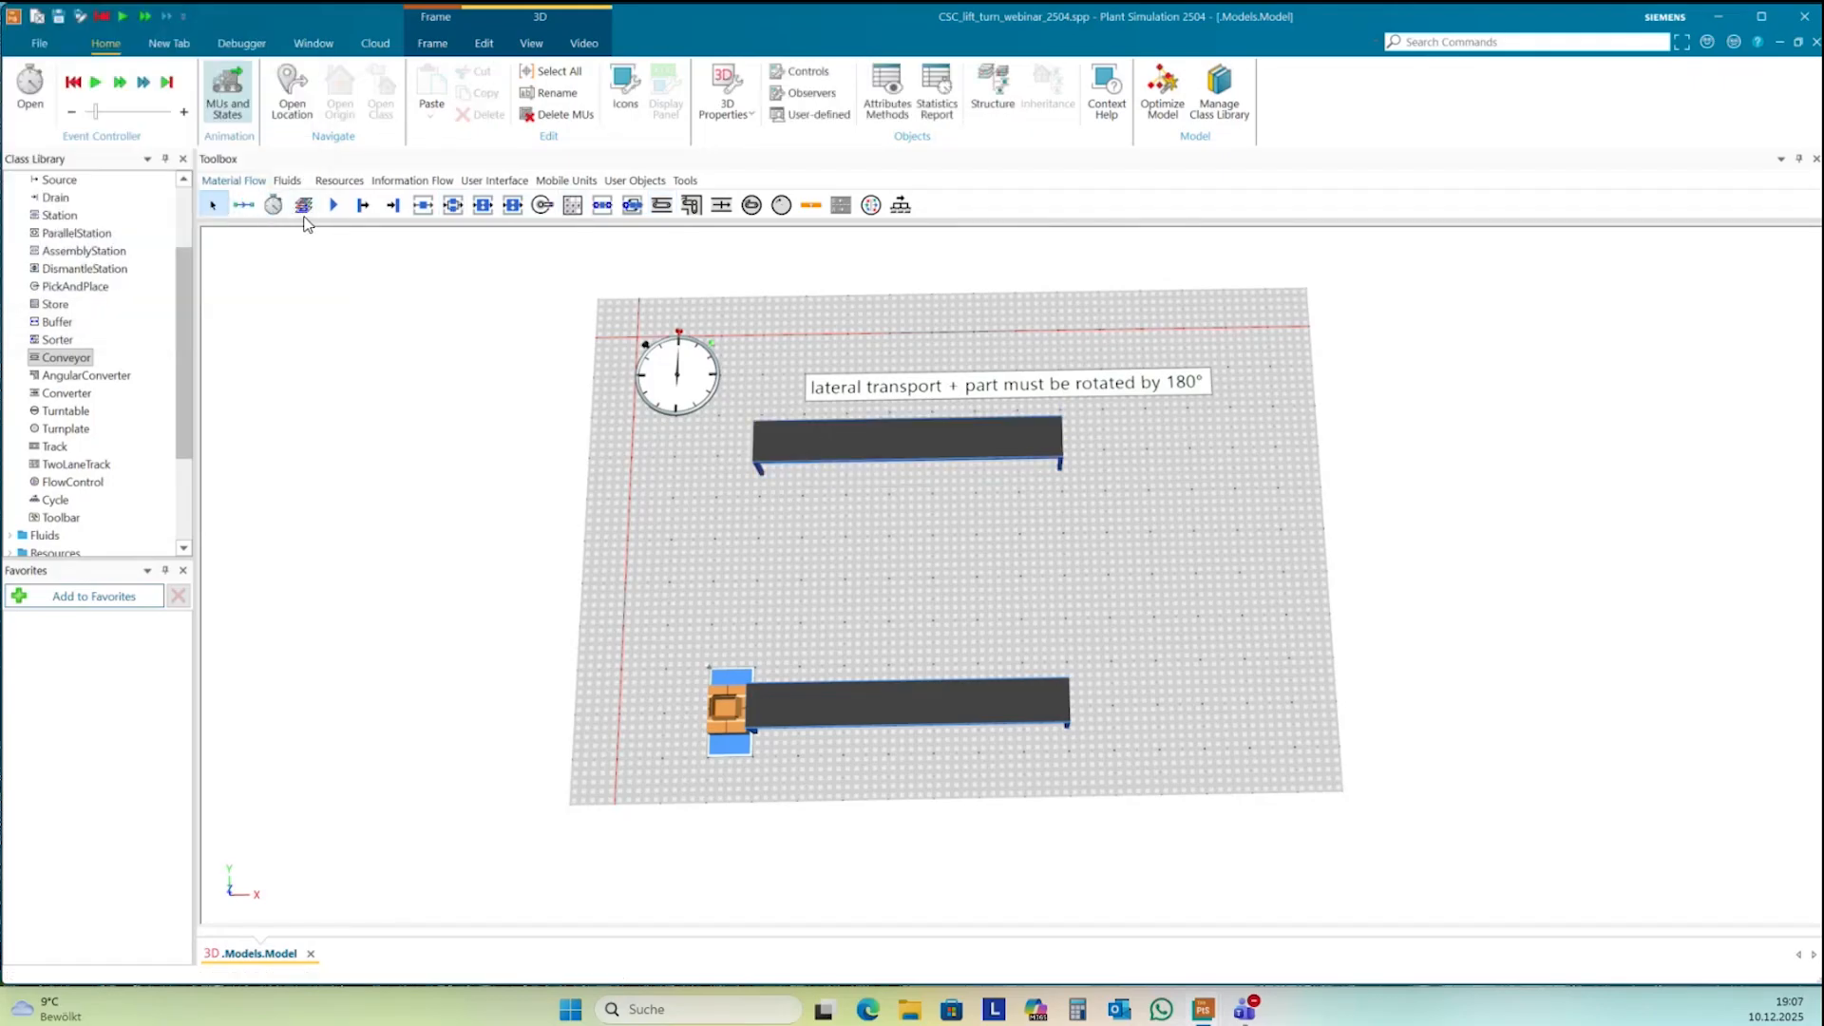
- Insert a Drain beyond the exit of the upper conveyor and connect that conveyor to it
left_click(392, 206)
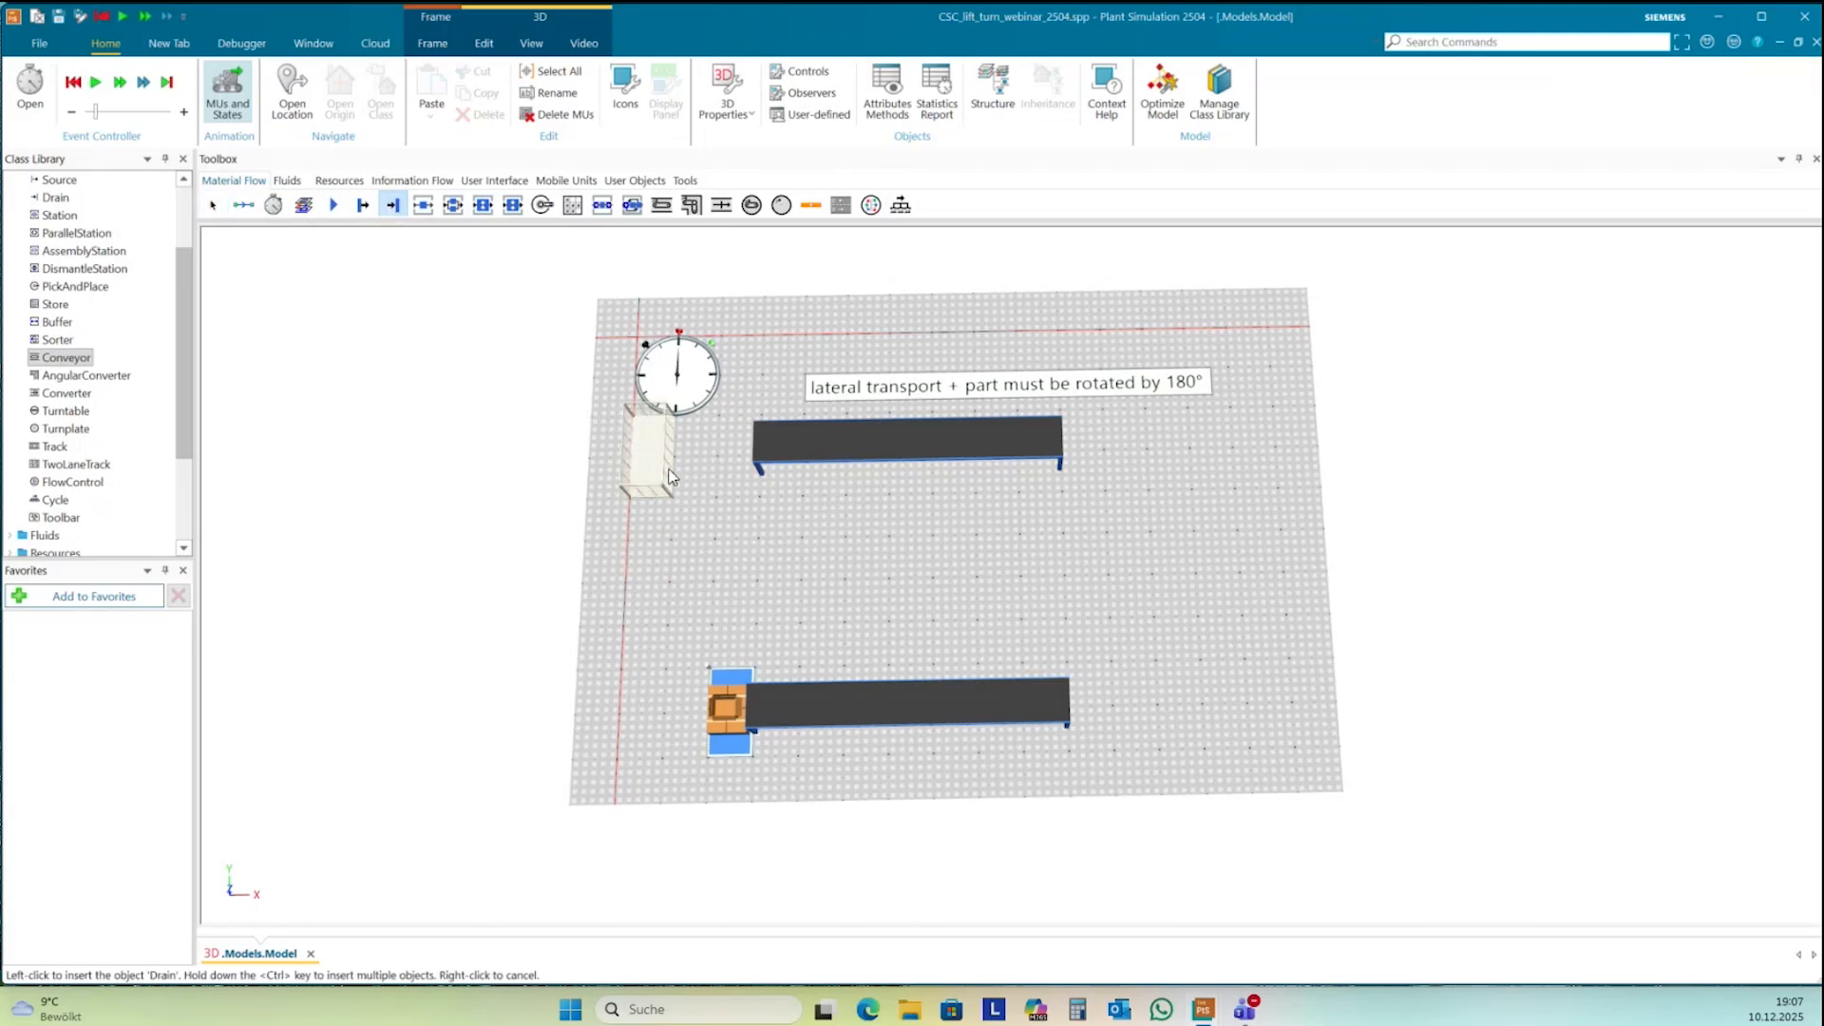
left_click(670, 475)
left_click(243, 205)
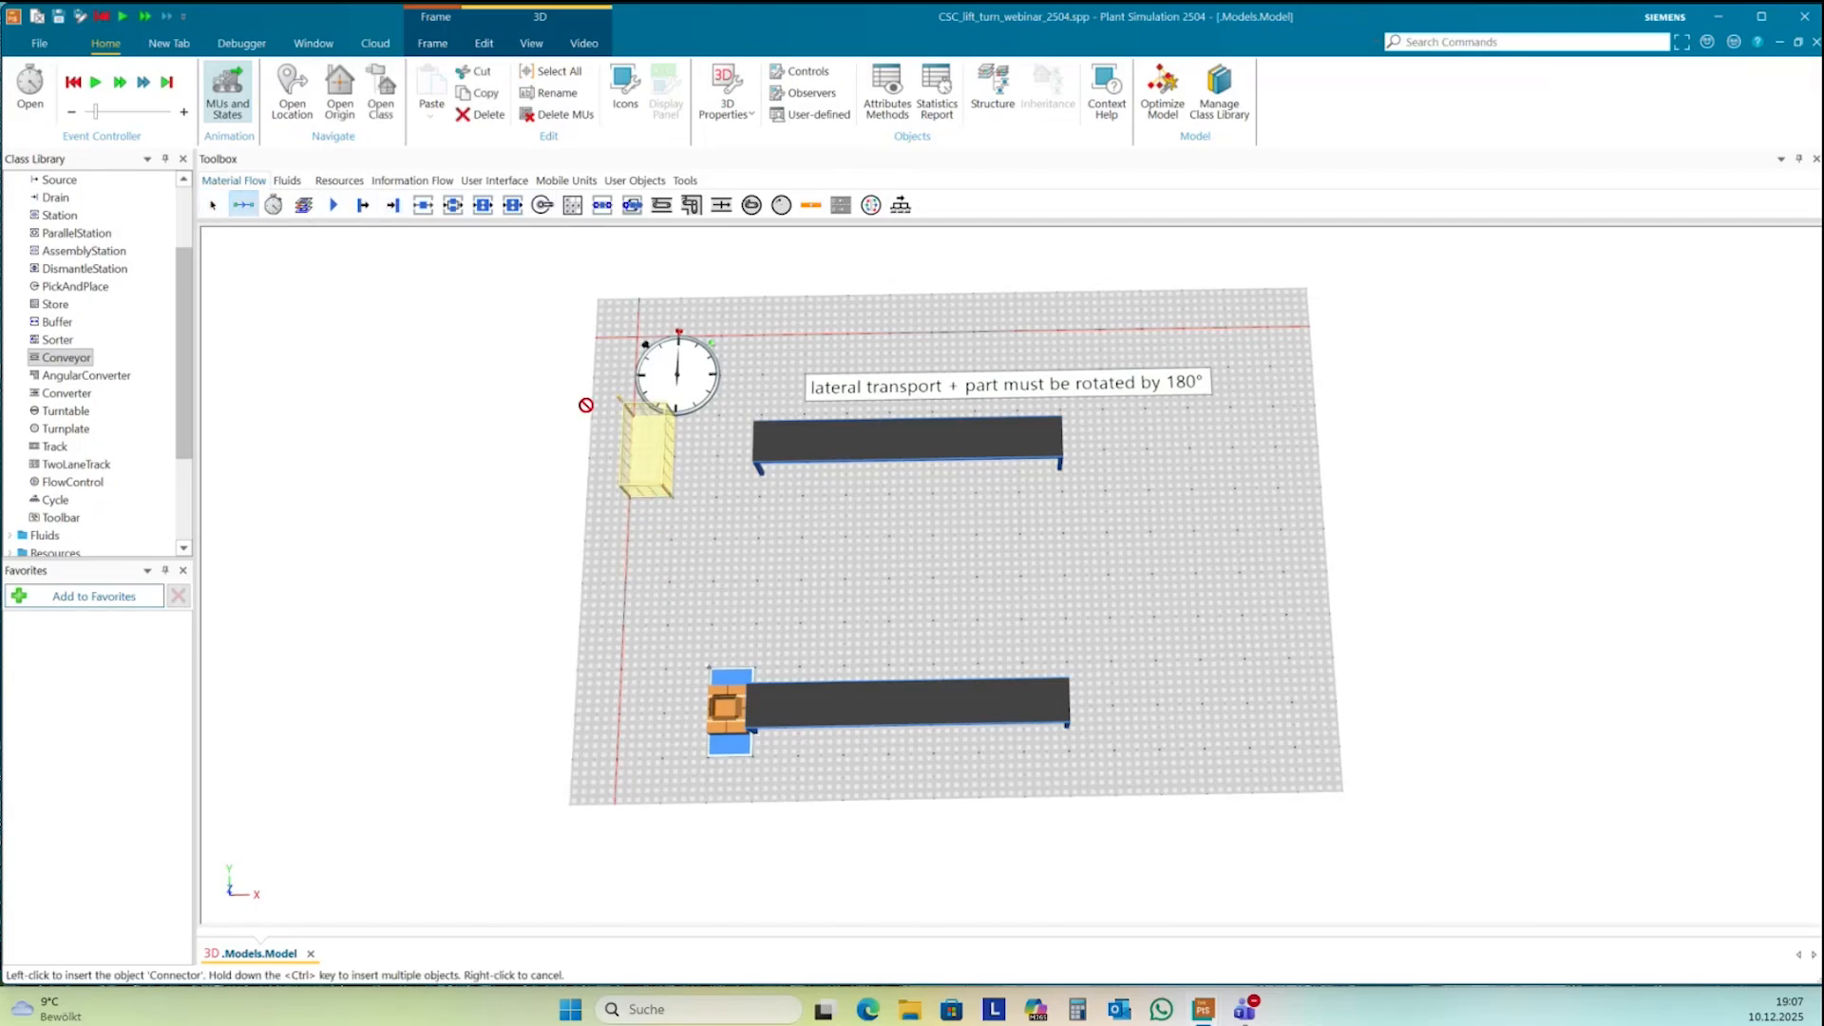
left_click(766, 438)
left_click(639, 440)
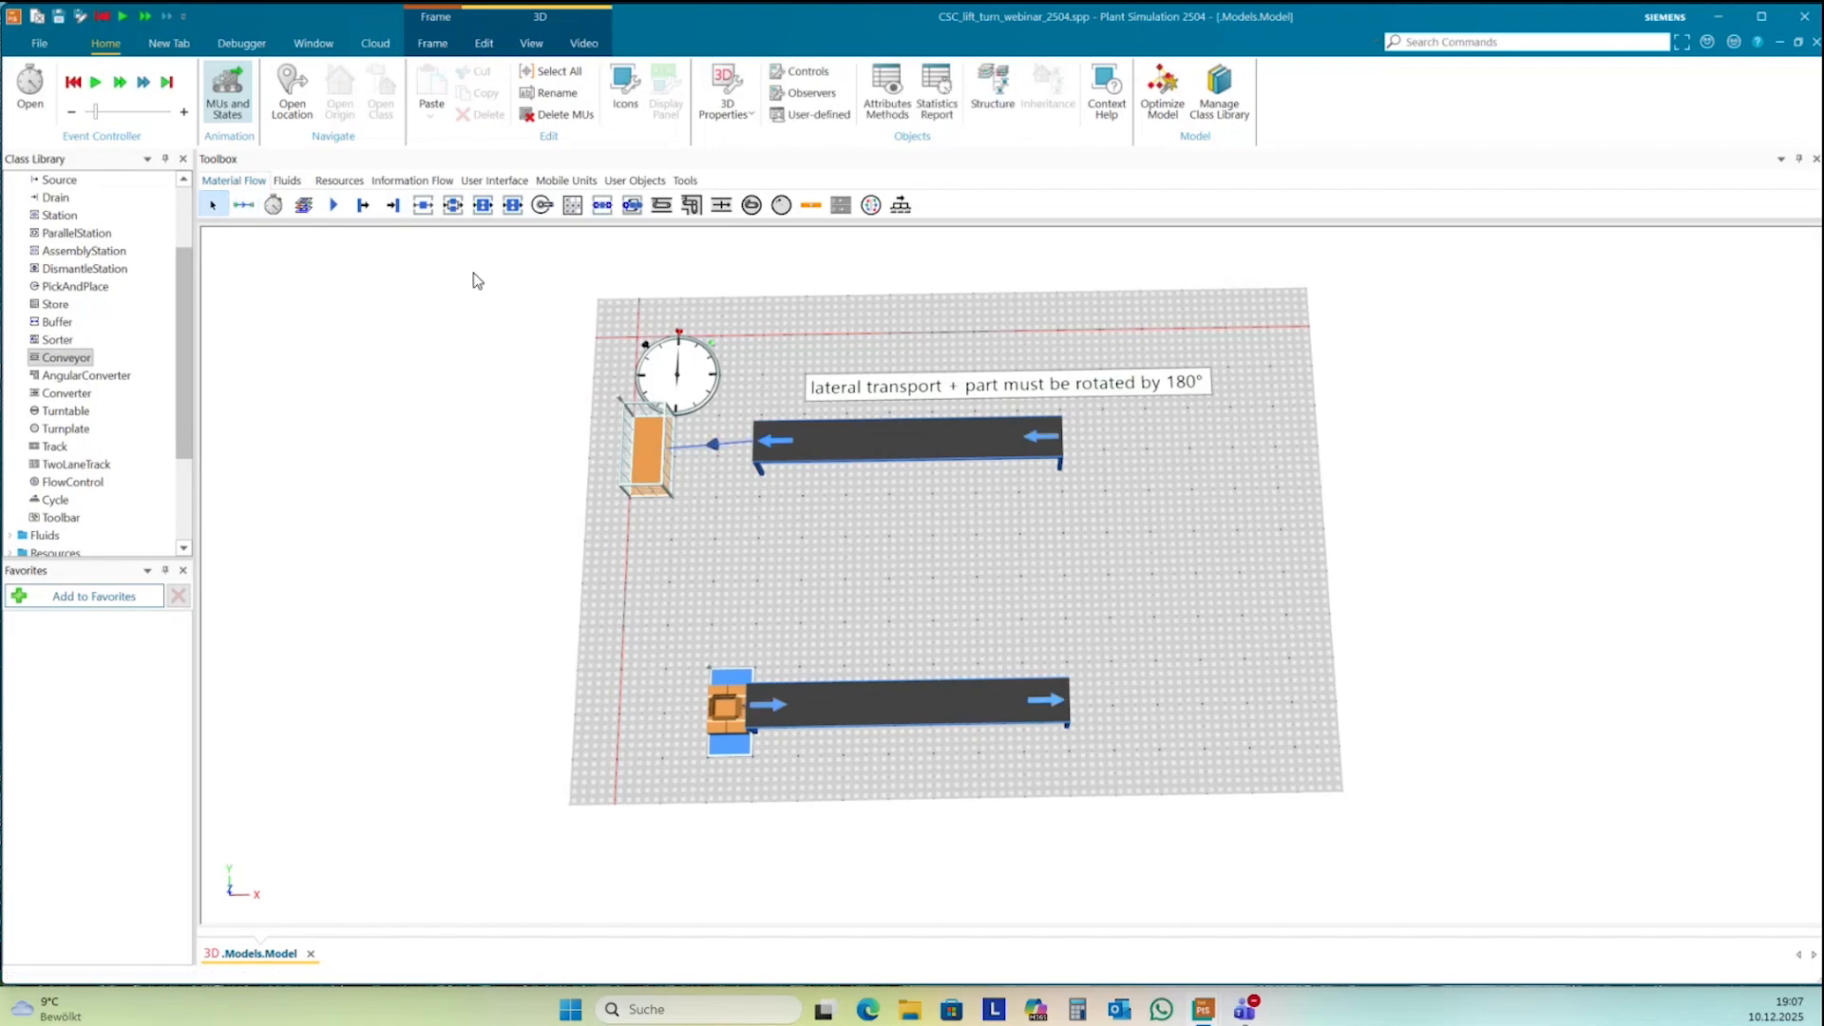
- Move the Source about 1 m away from the start of the lower conveyor
left_click_drag(727, 710, 683, 711)
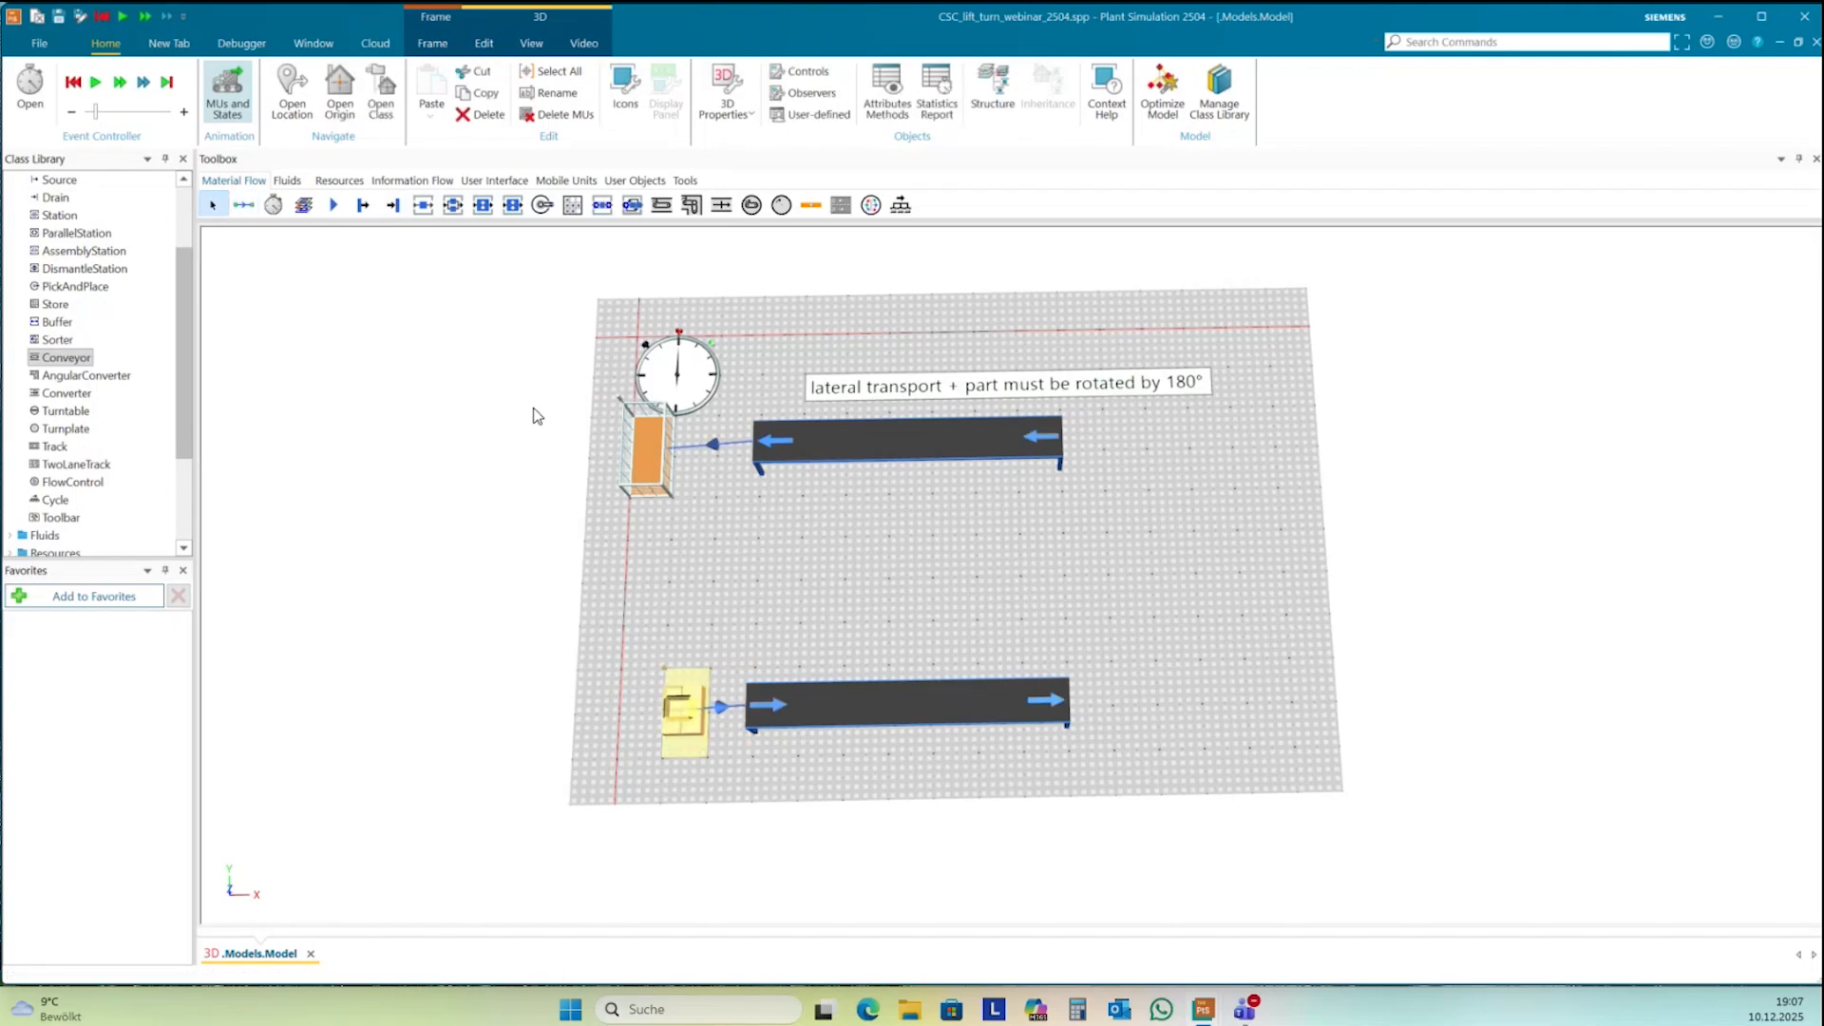
left_click(739, 606)
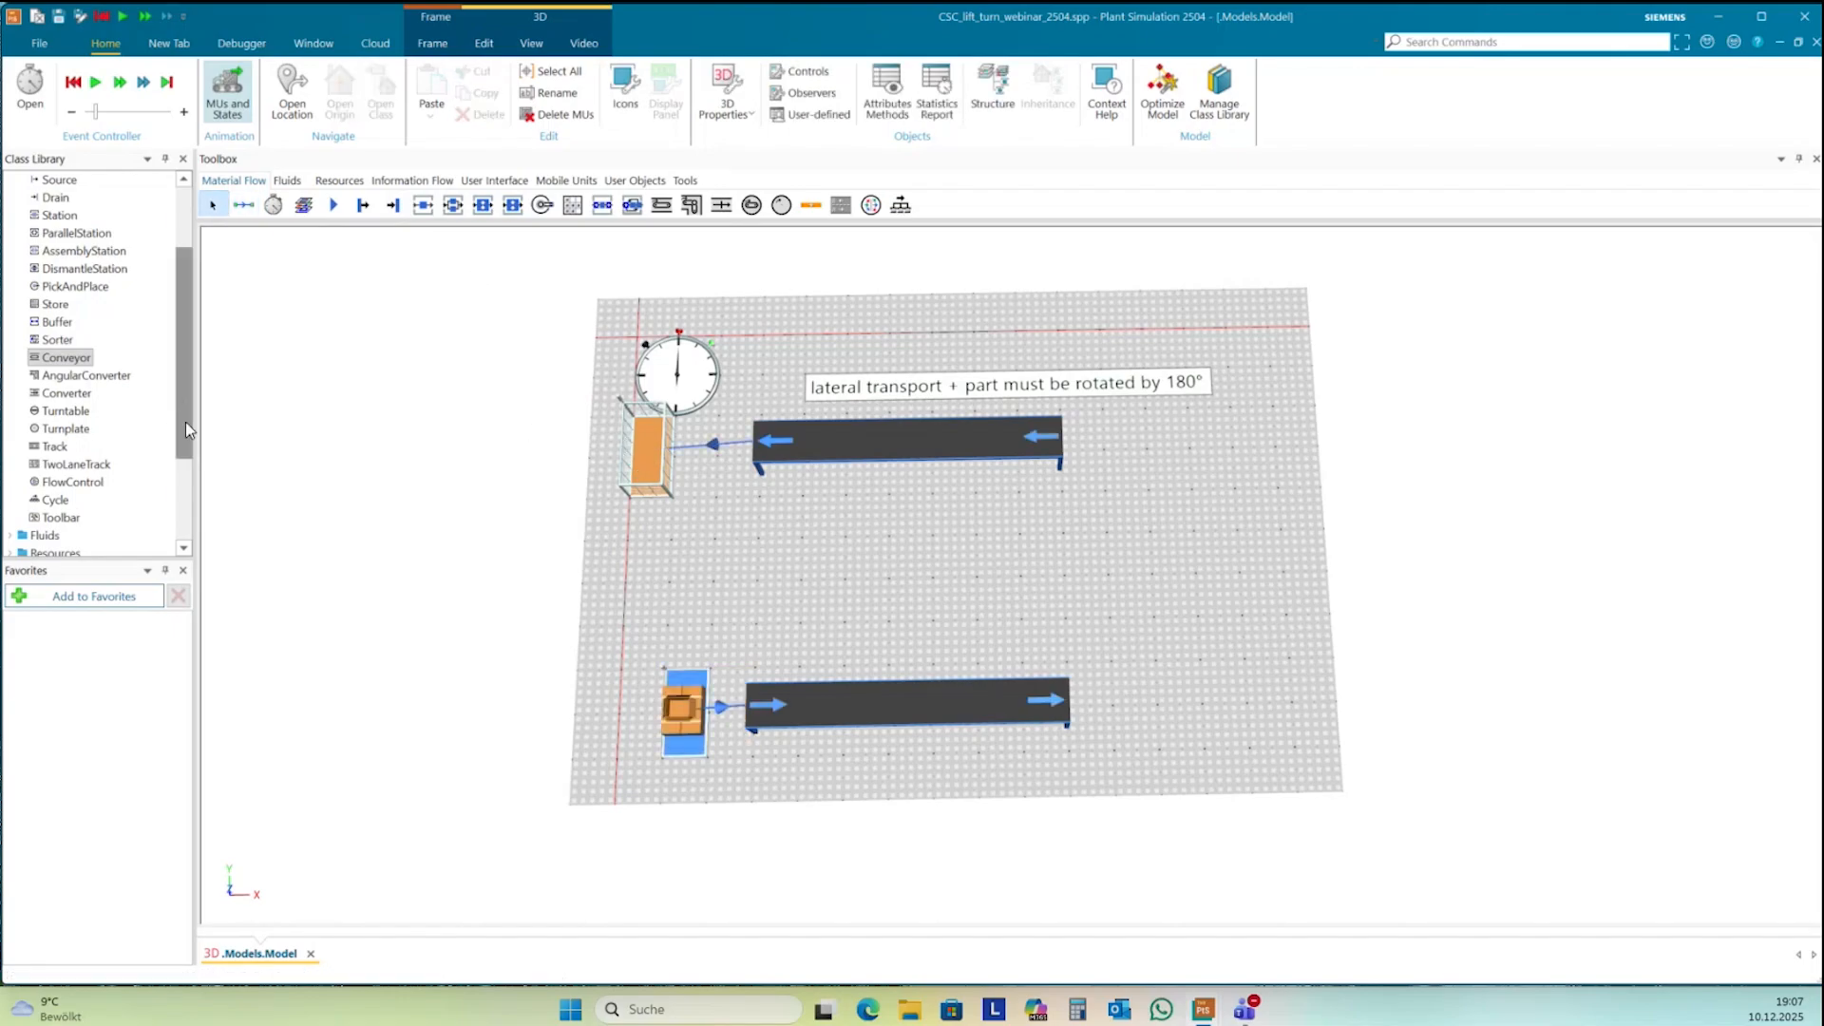
- Set PartA in UserObjects to a length of 5 m and a width of 1 m
left_click_drag(187, 430, 191, 515)
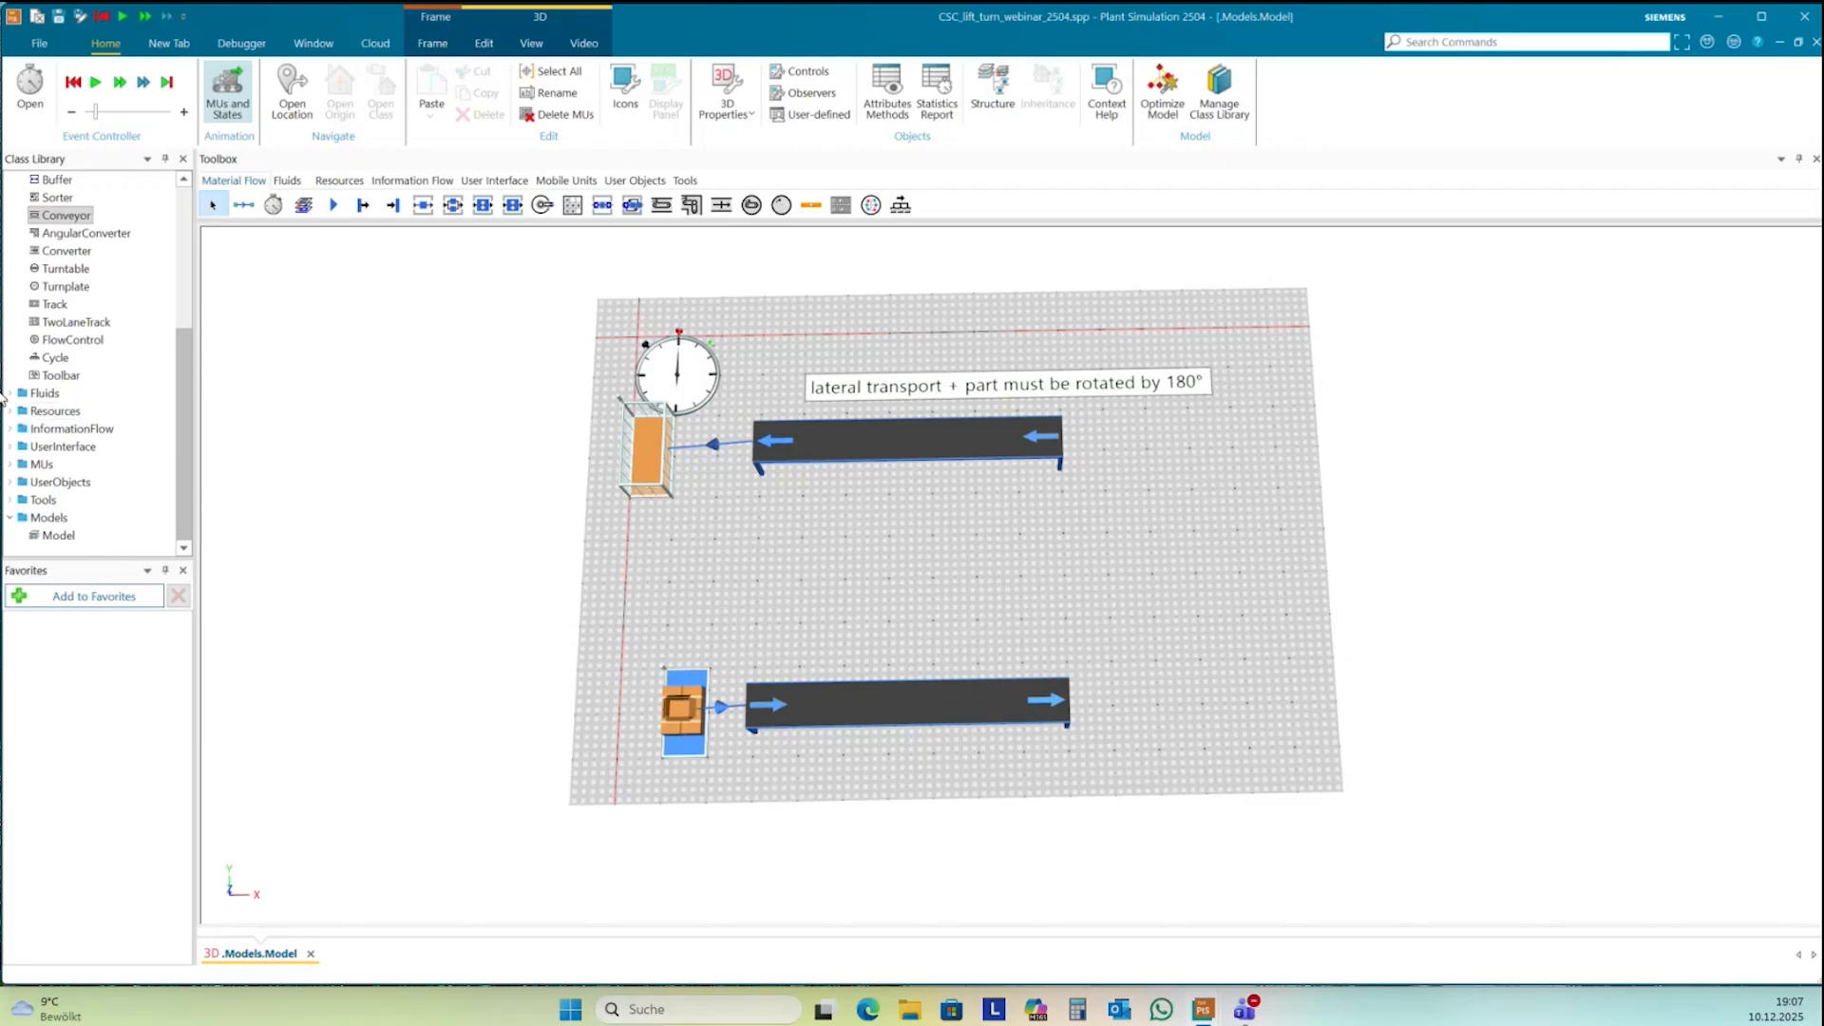
left_click(10, 481)
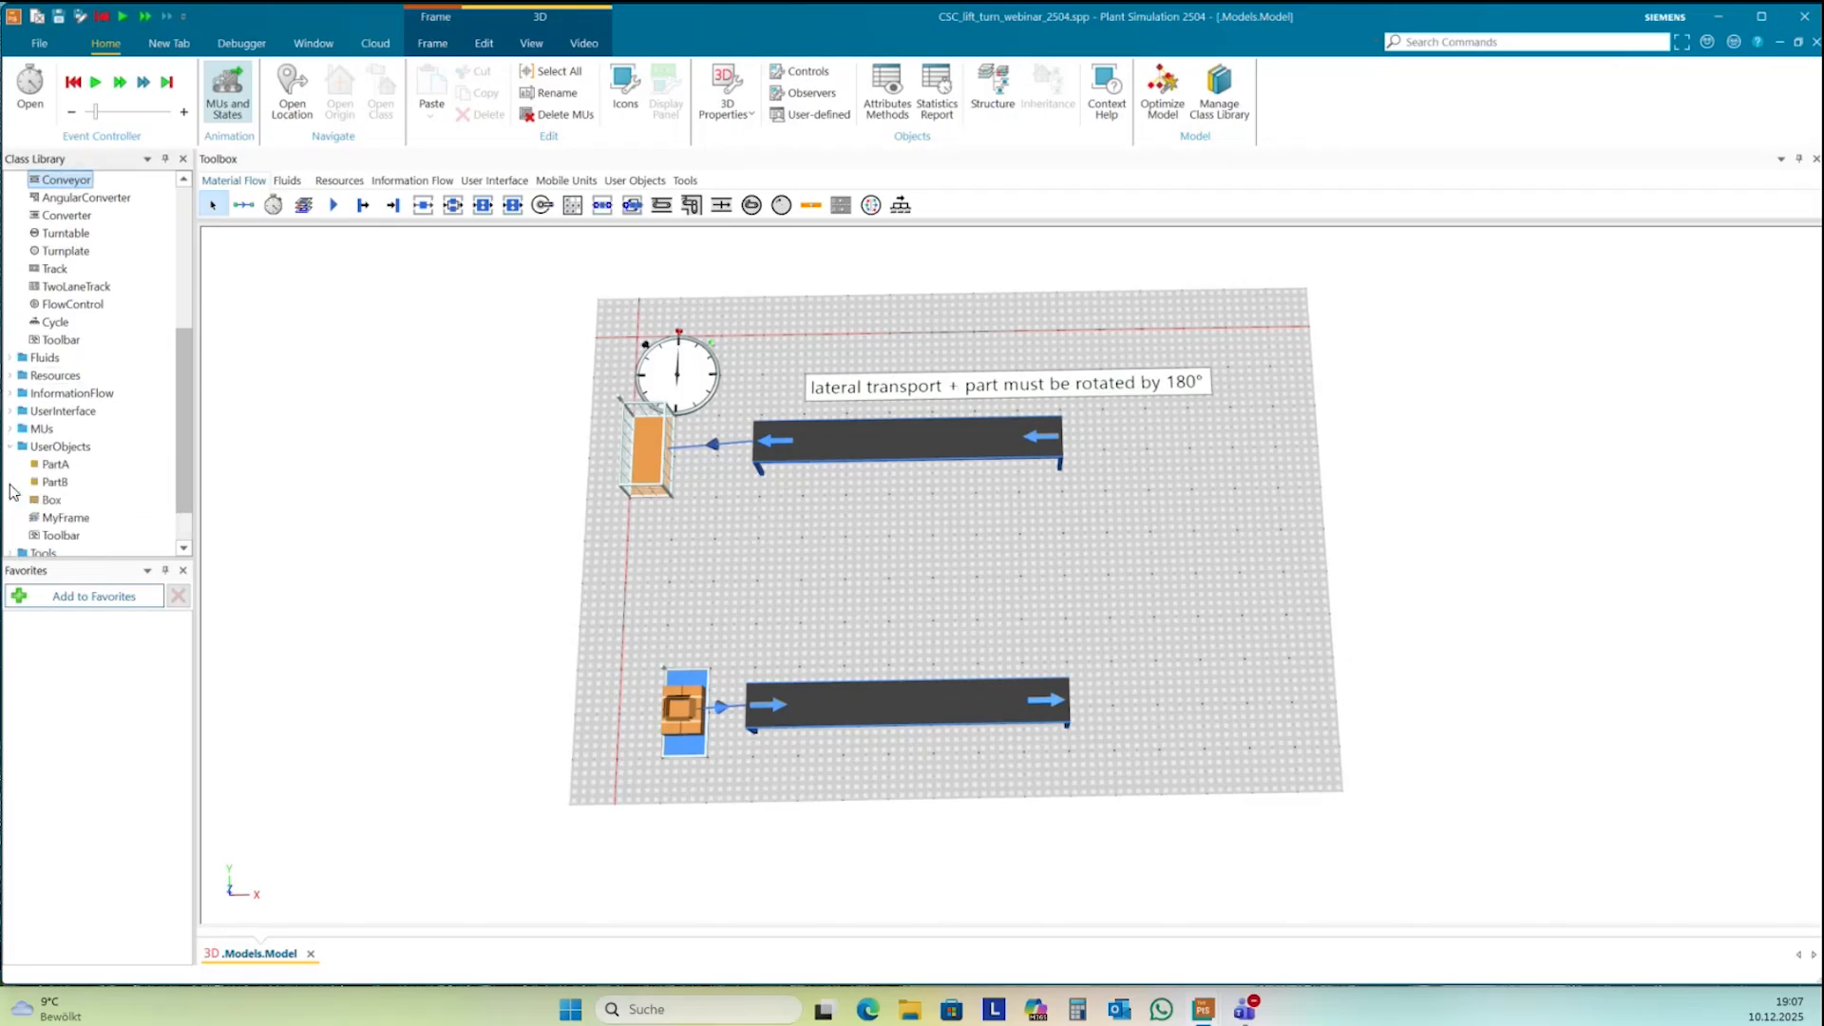
left_click(63, 467)
double_click(63, 466)
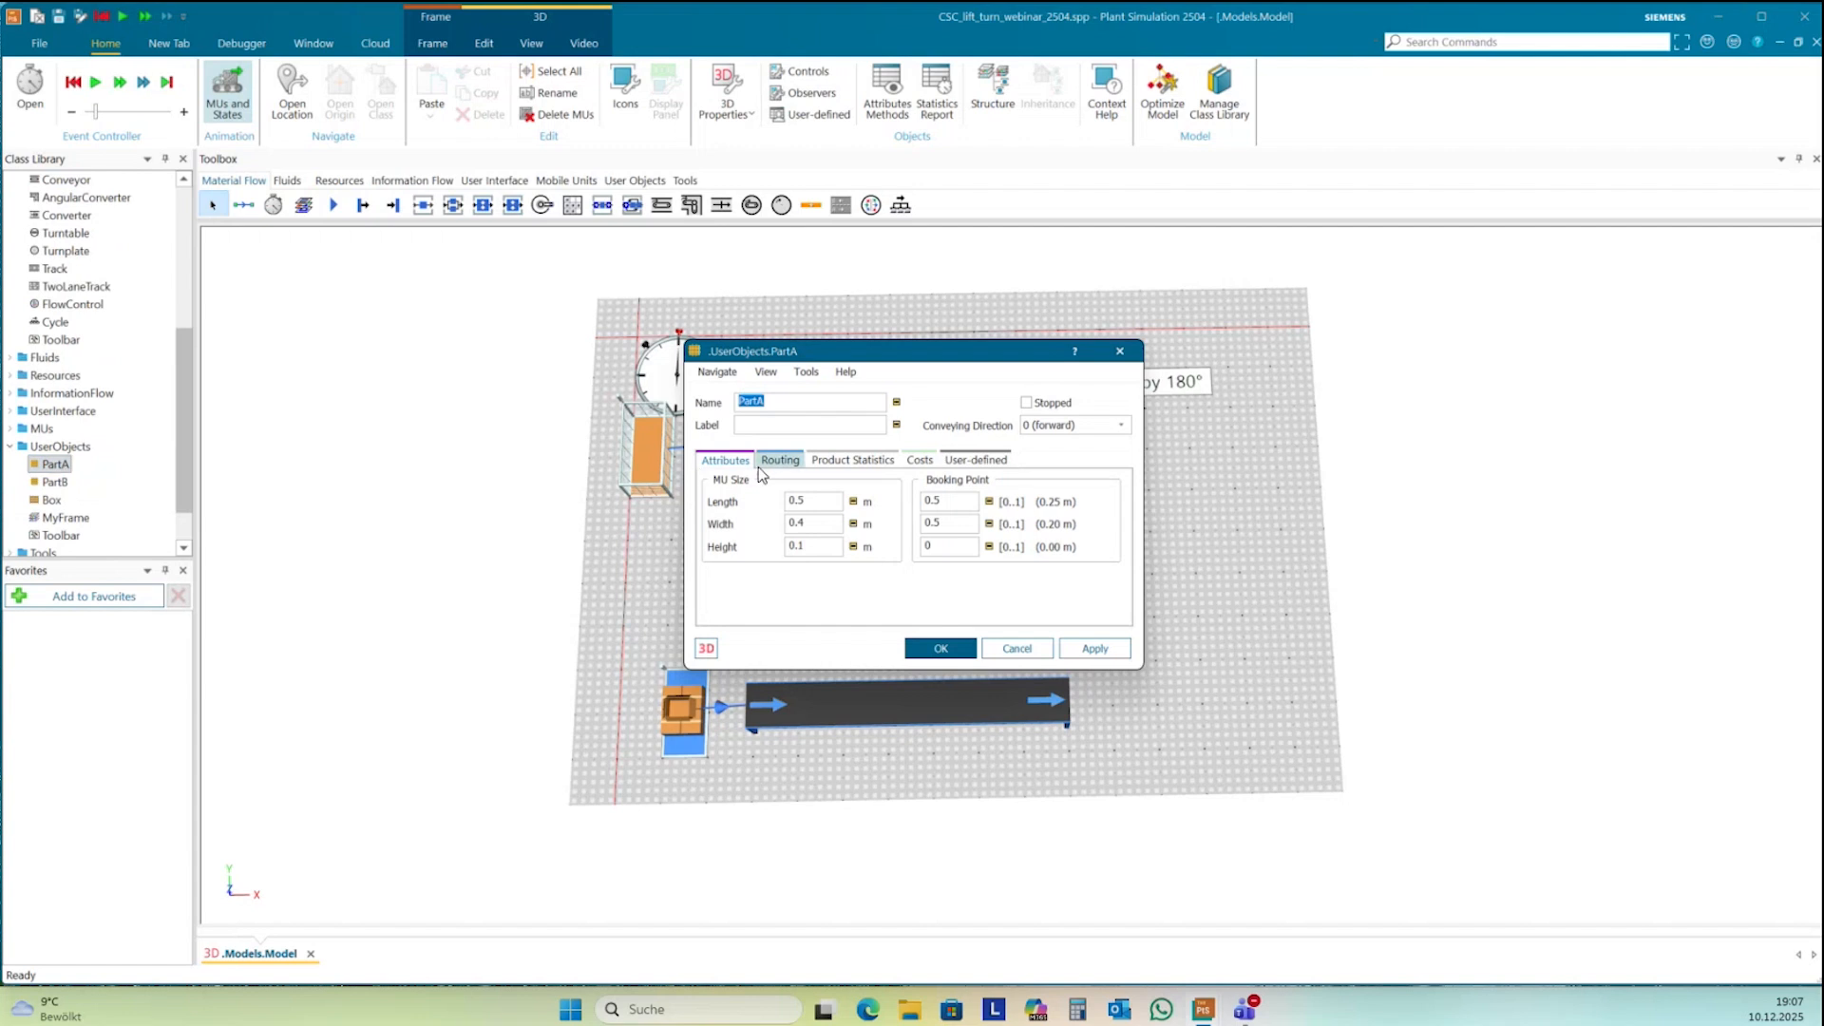
left_click_drag(901, 363, 619, 219)
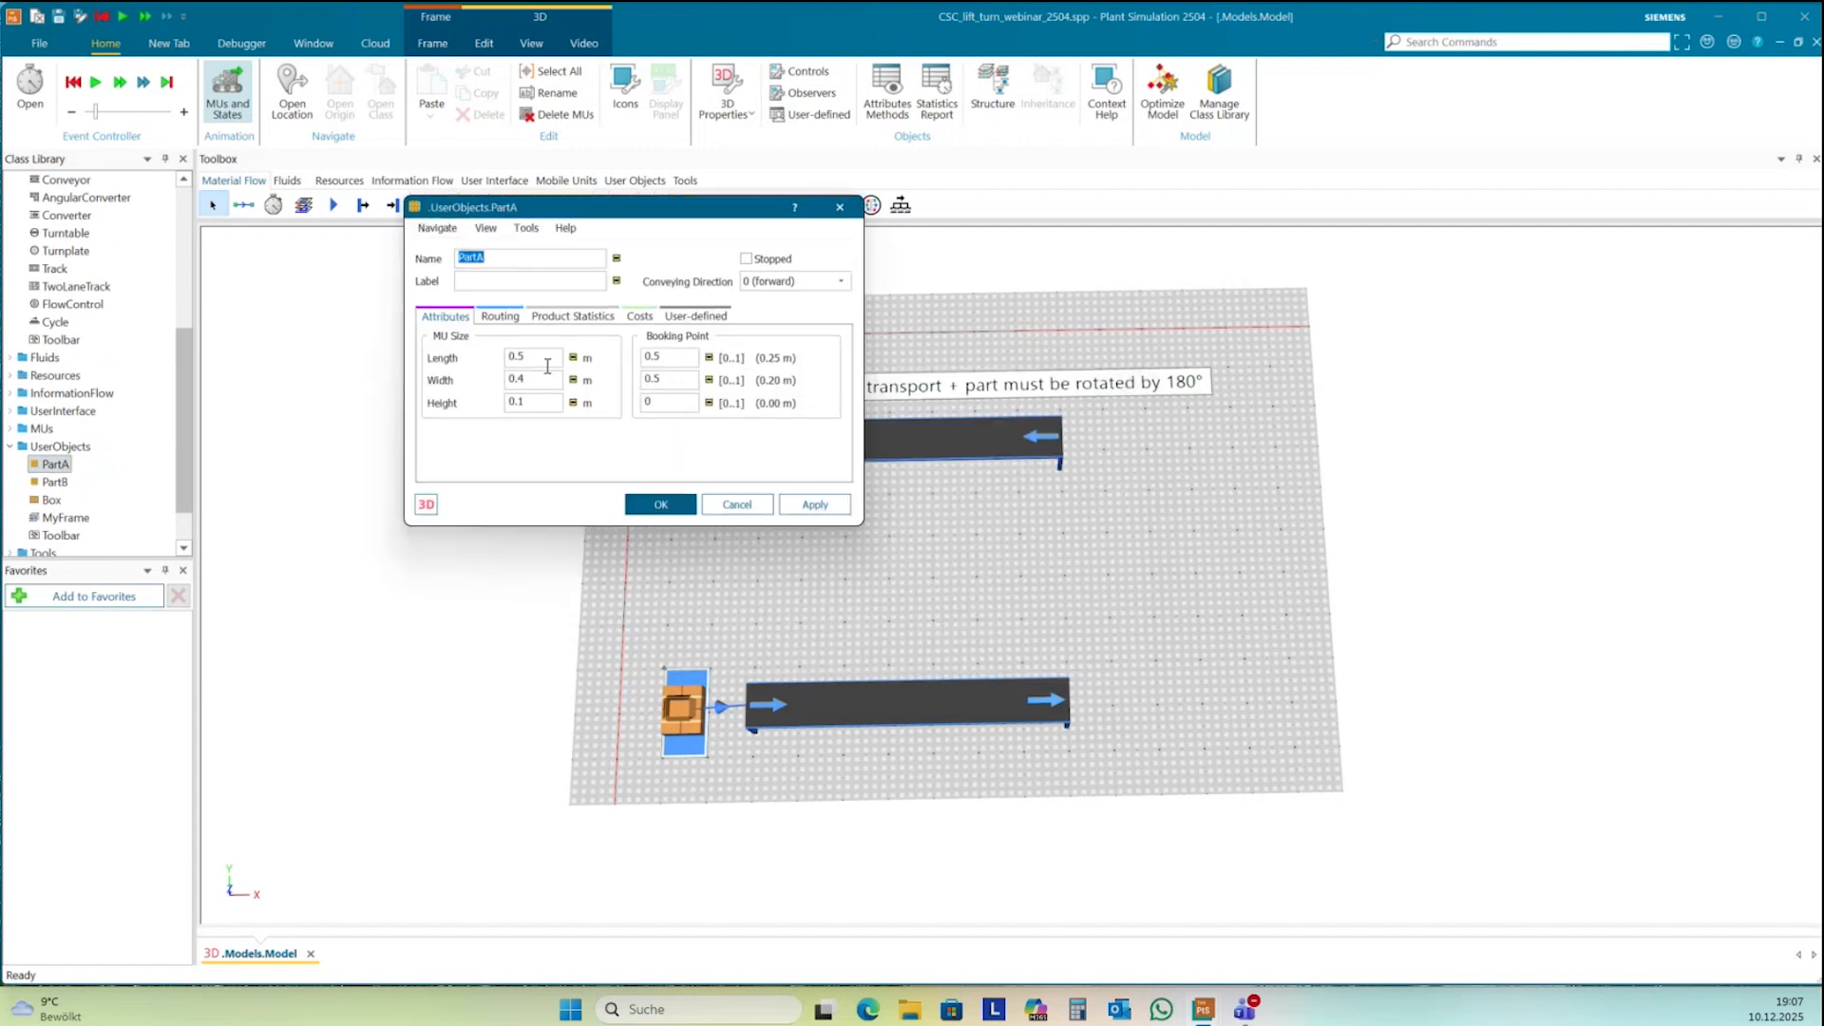
left_click_drag(547, 367, 494, 366)
type("5")
left_click_drag(546, 375, 481, 384)
type("1")
left_click(820, 507)
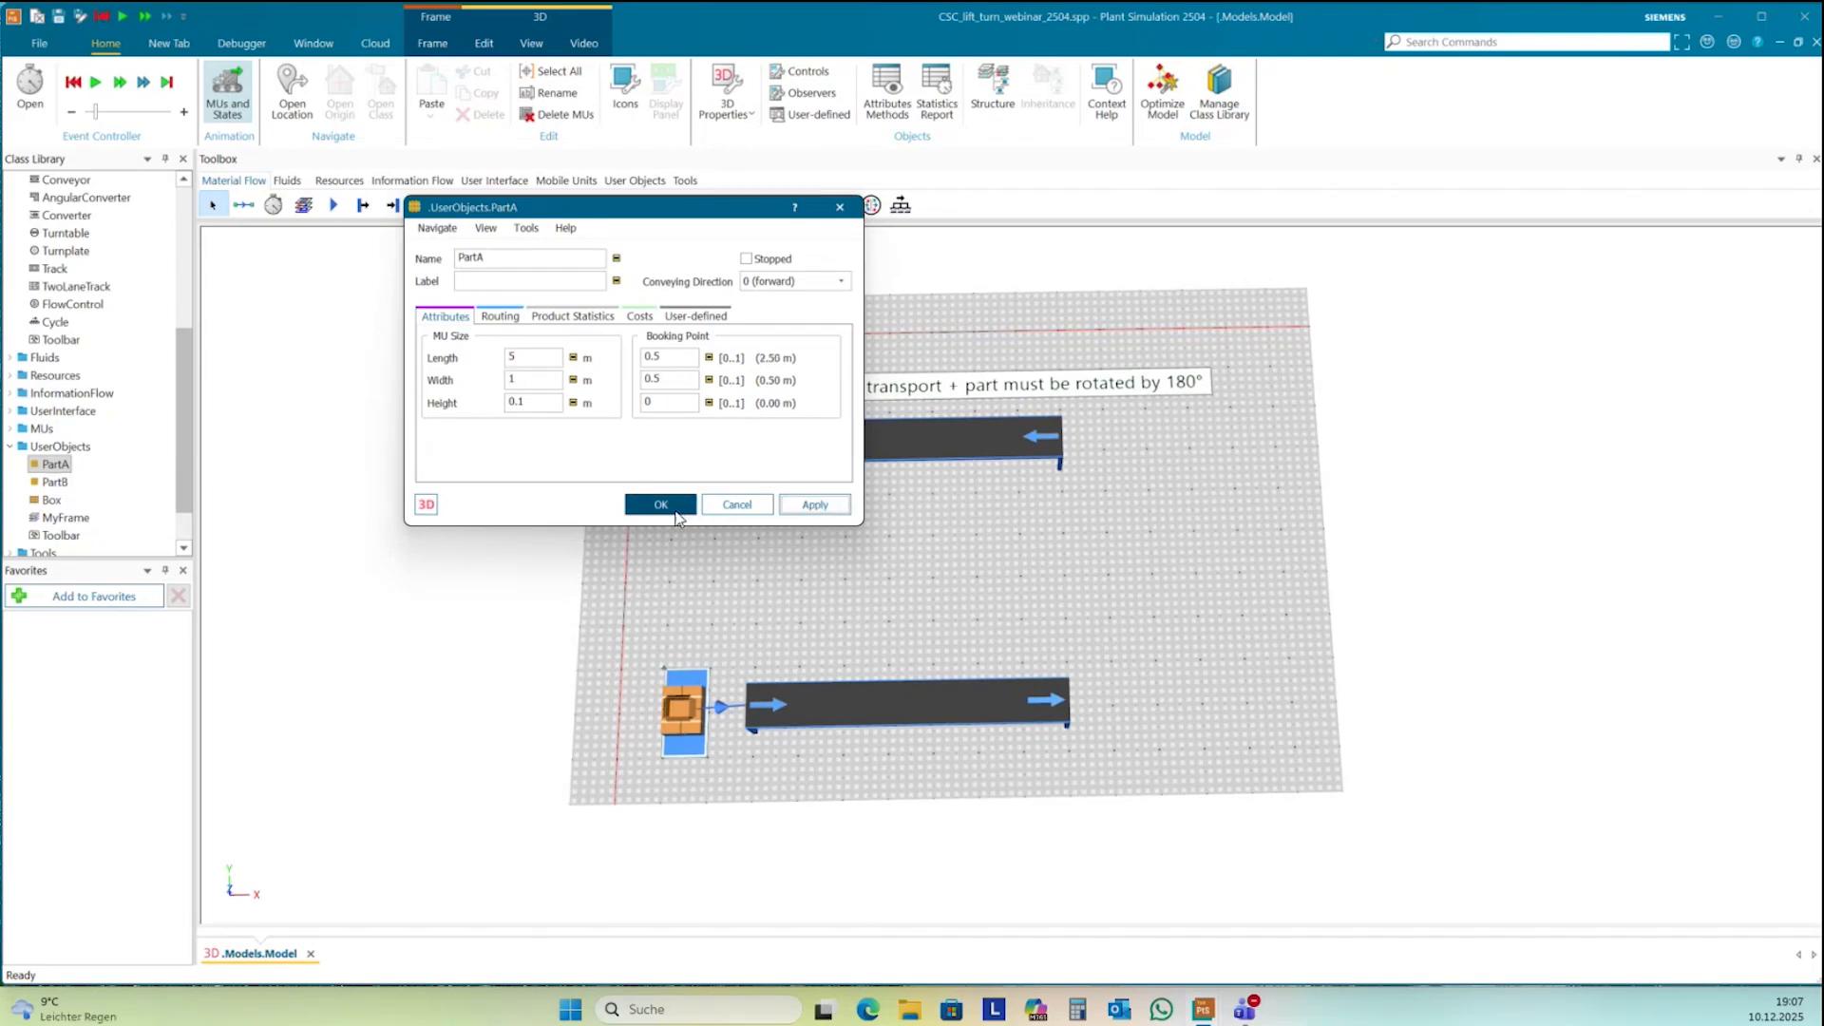
left_click(674, 508)
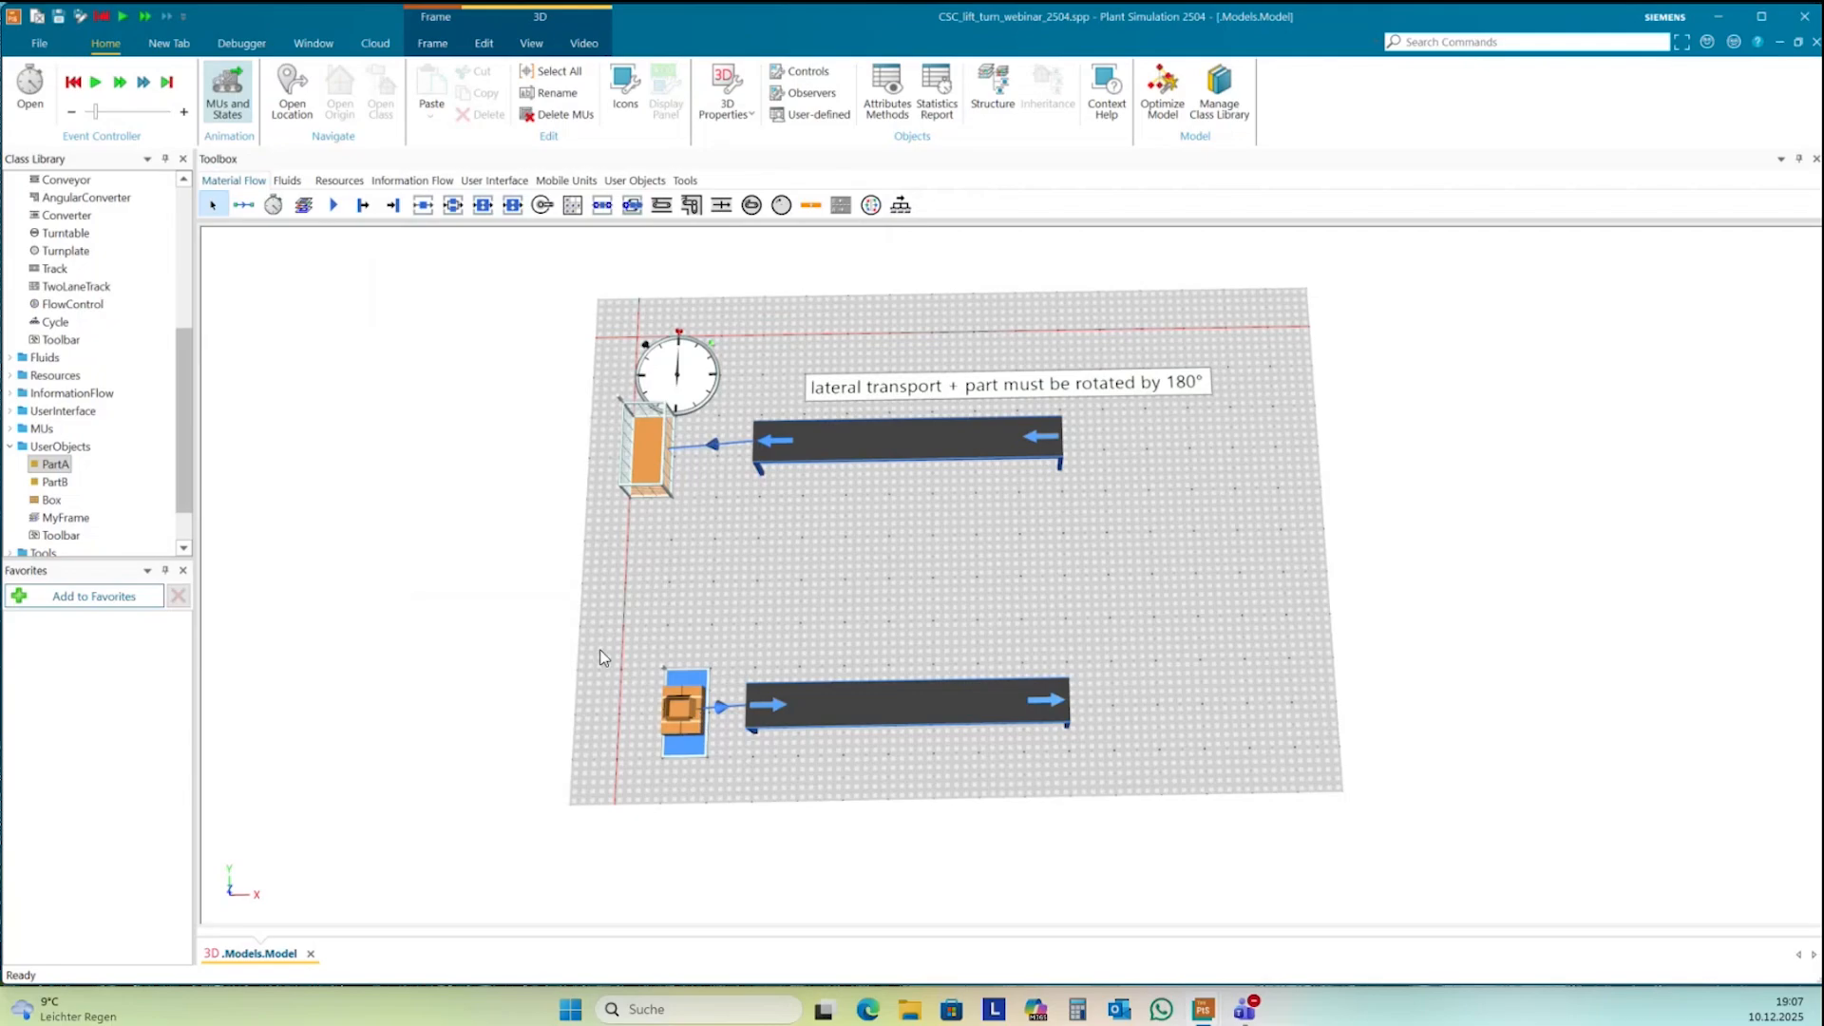
- Assign PartA to the Source and test-run the simulation to check the part flow on the lower conveyor
left_click_drag(64, 462, 692, 727)
left_click(94, 84)
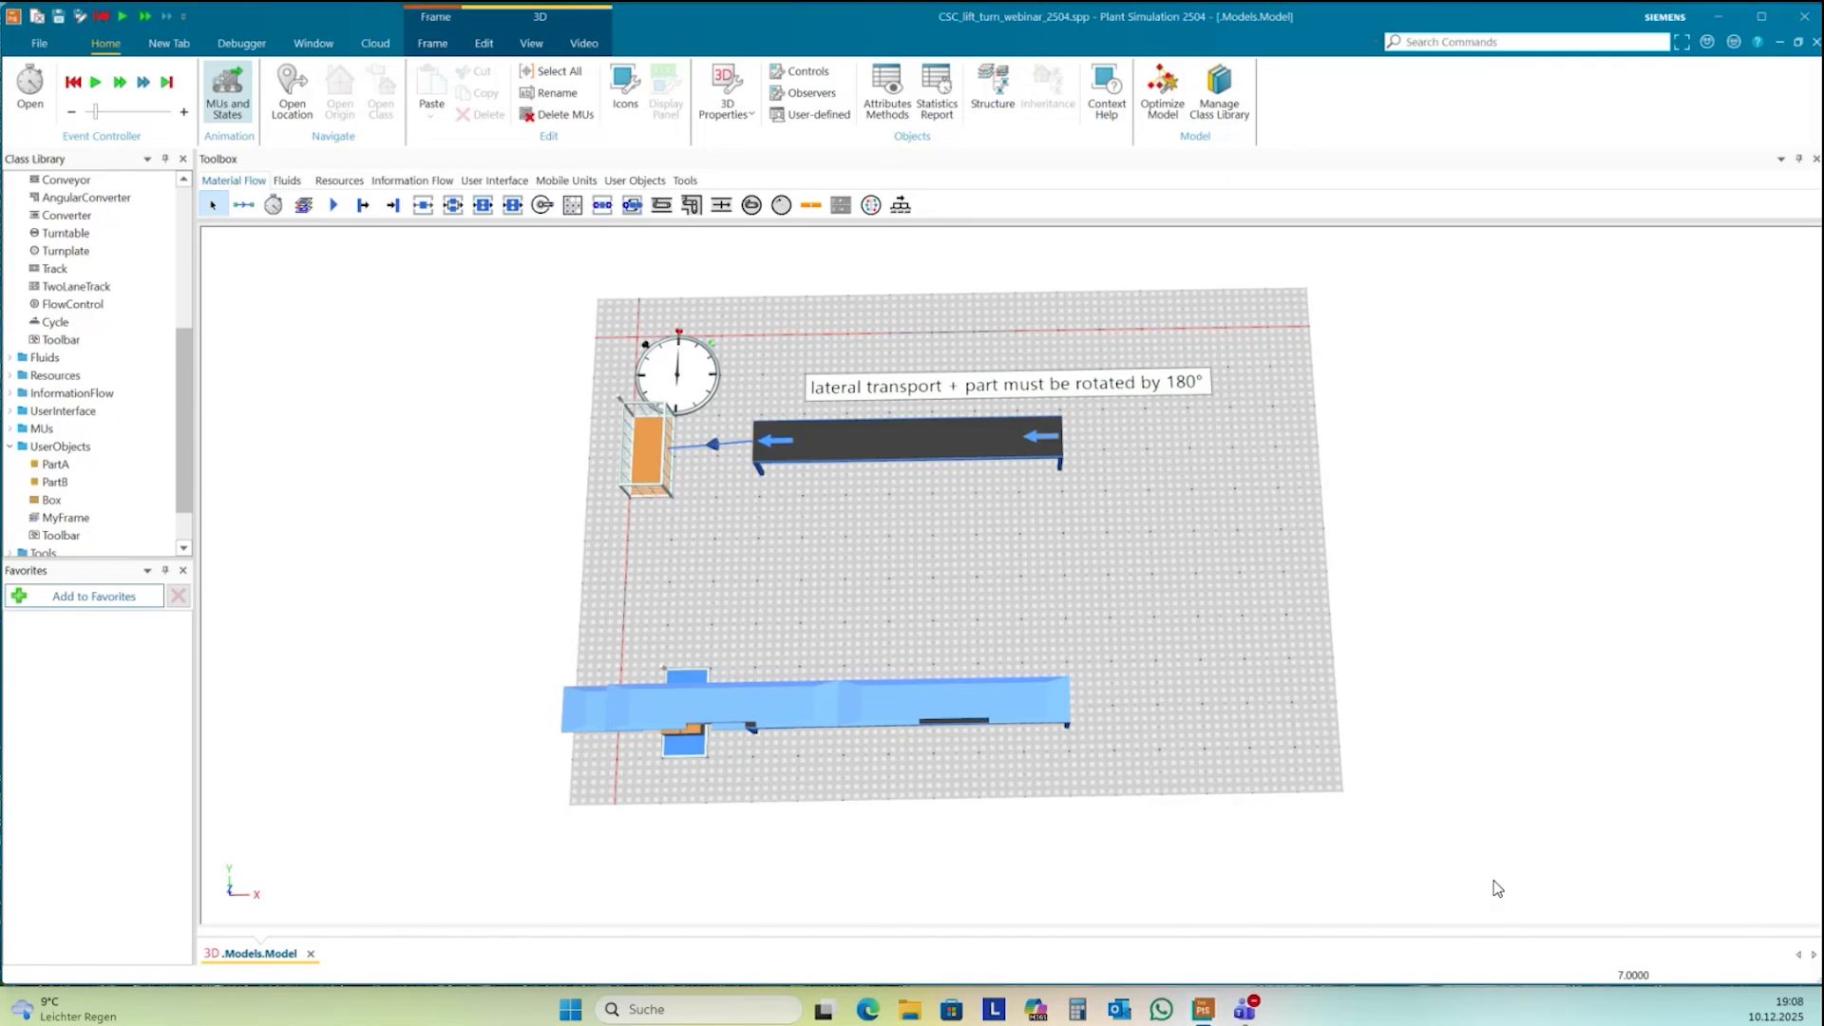
right_click_drag(1225, 671, 1225, 646)
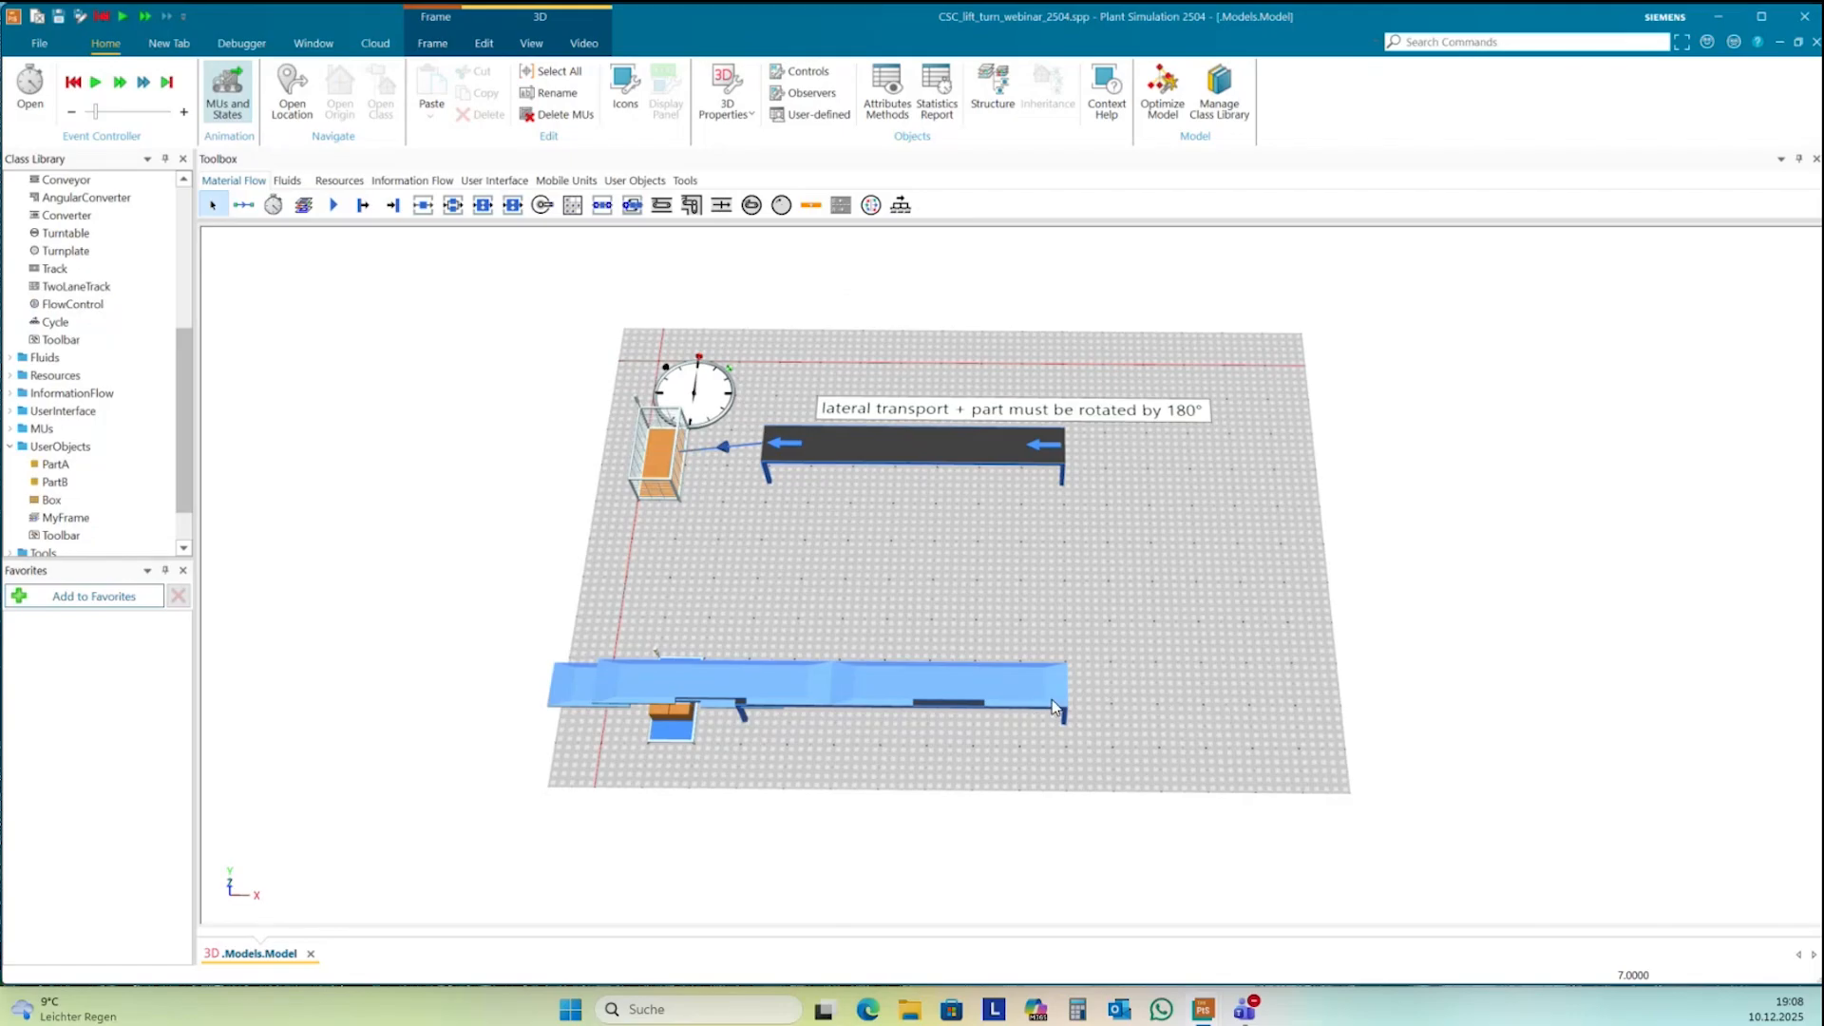
left_click(1066, 720)
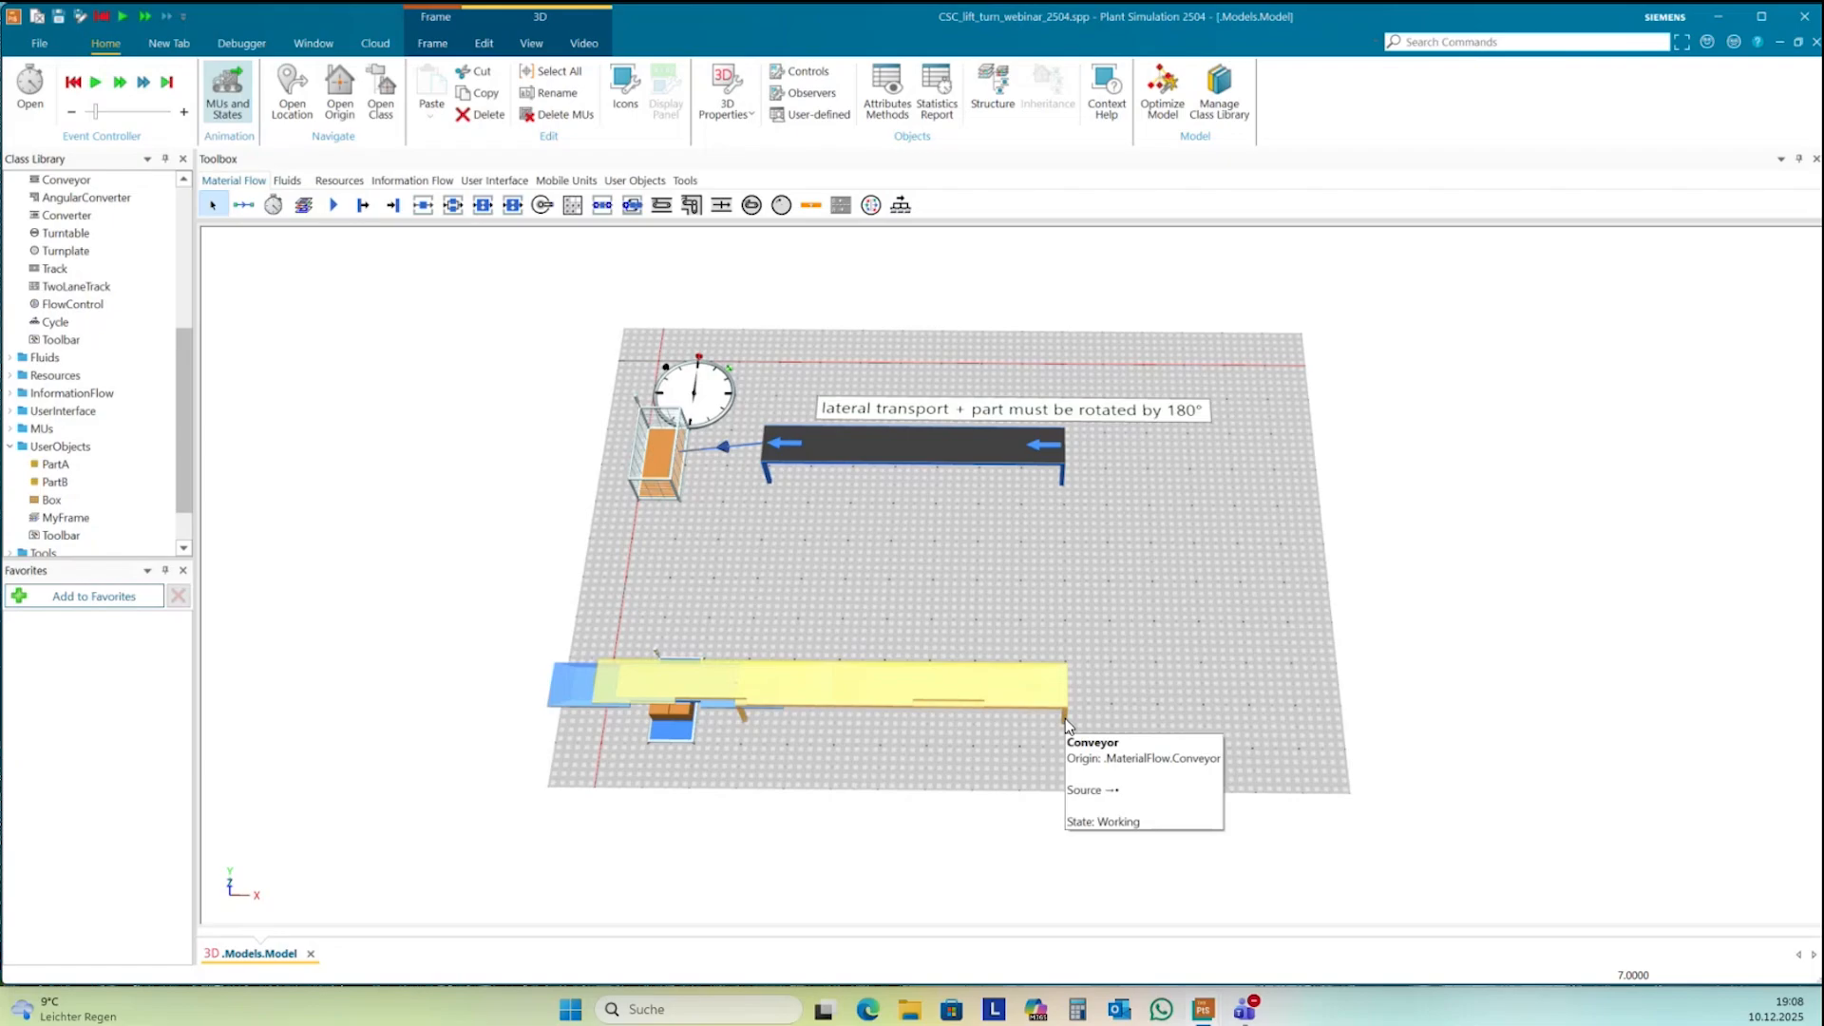
left_click(1035, 451)
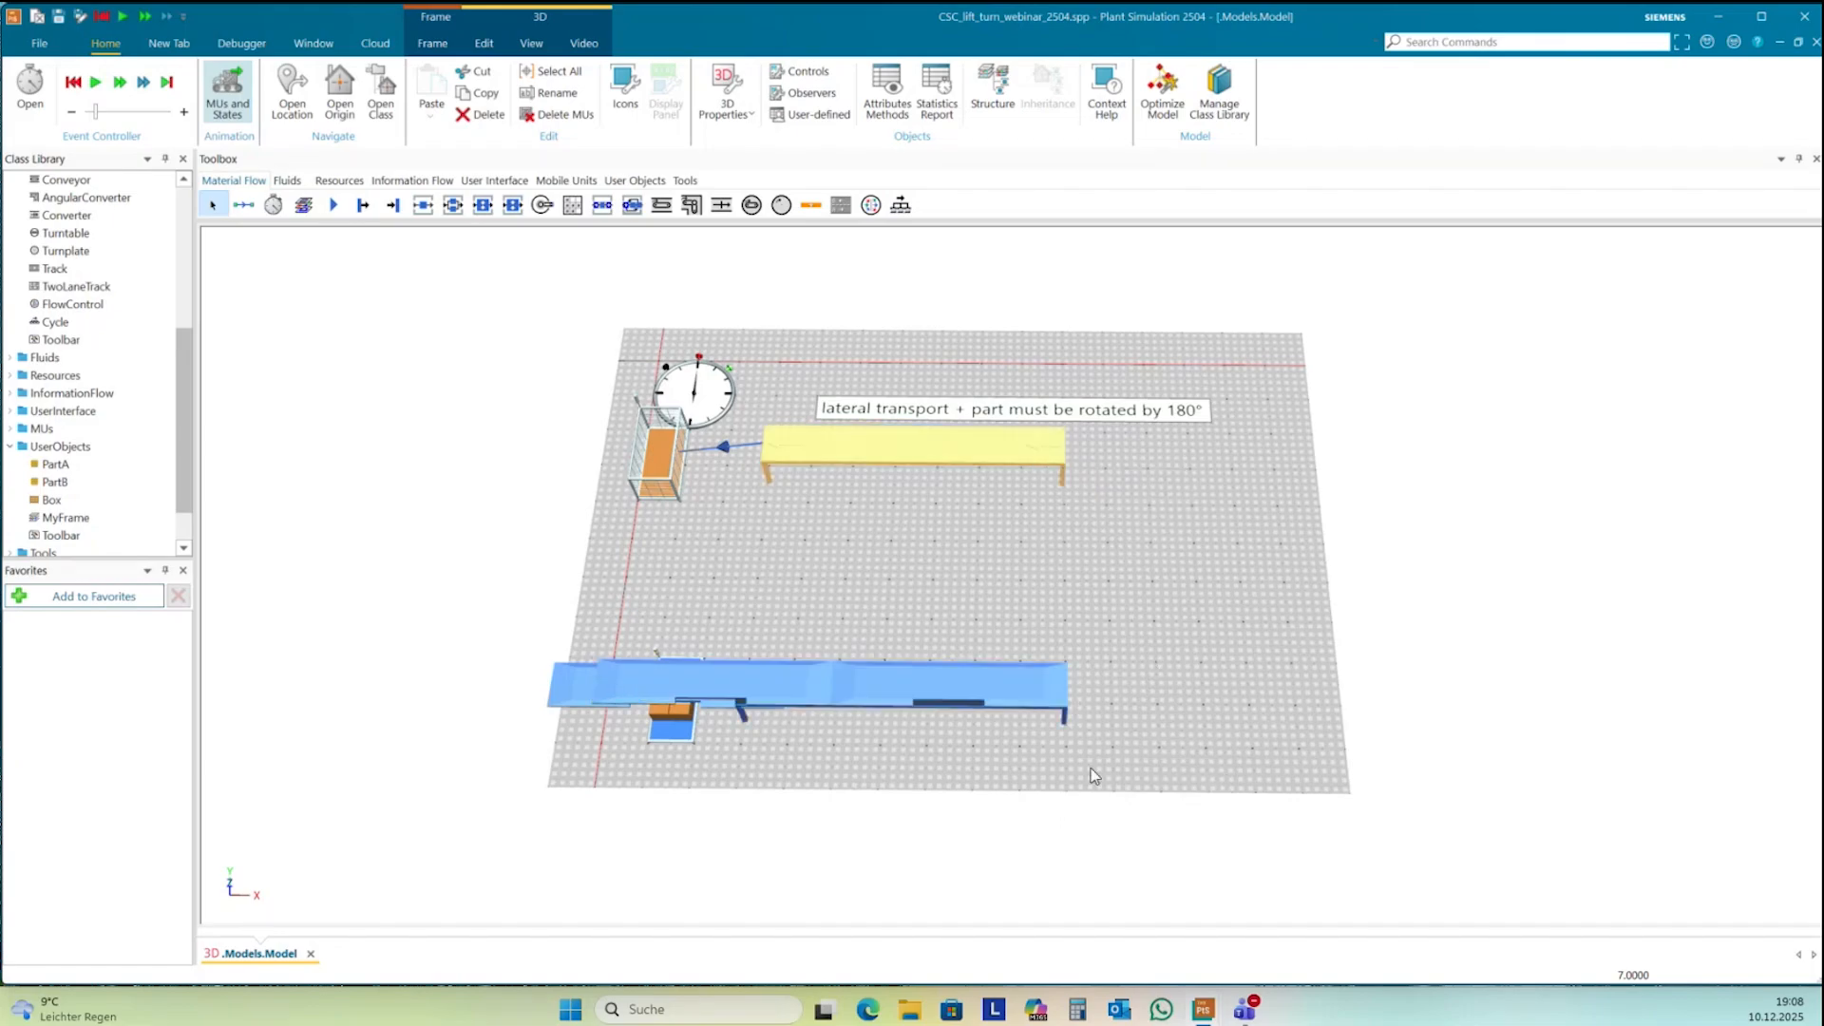
left_click(1127, 720)
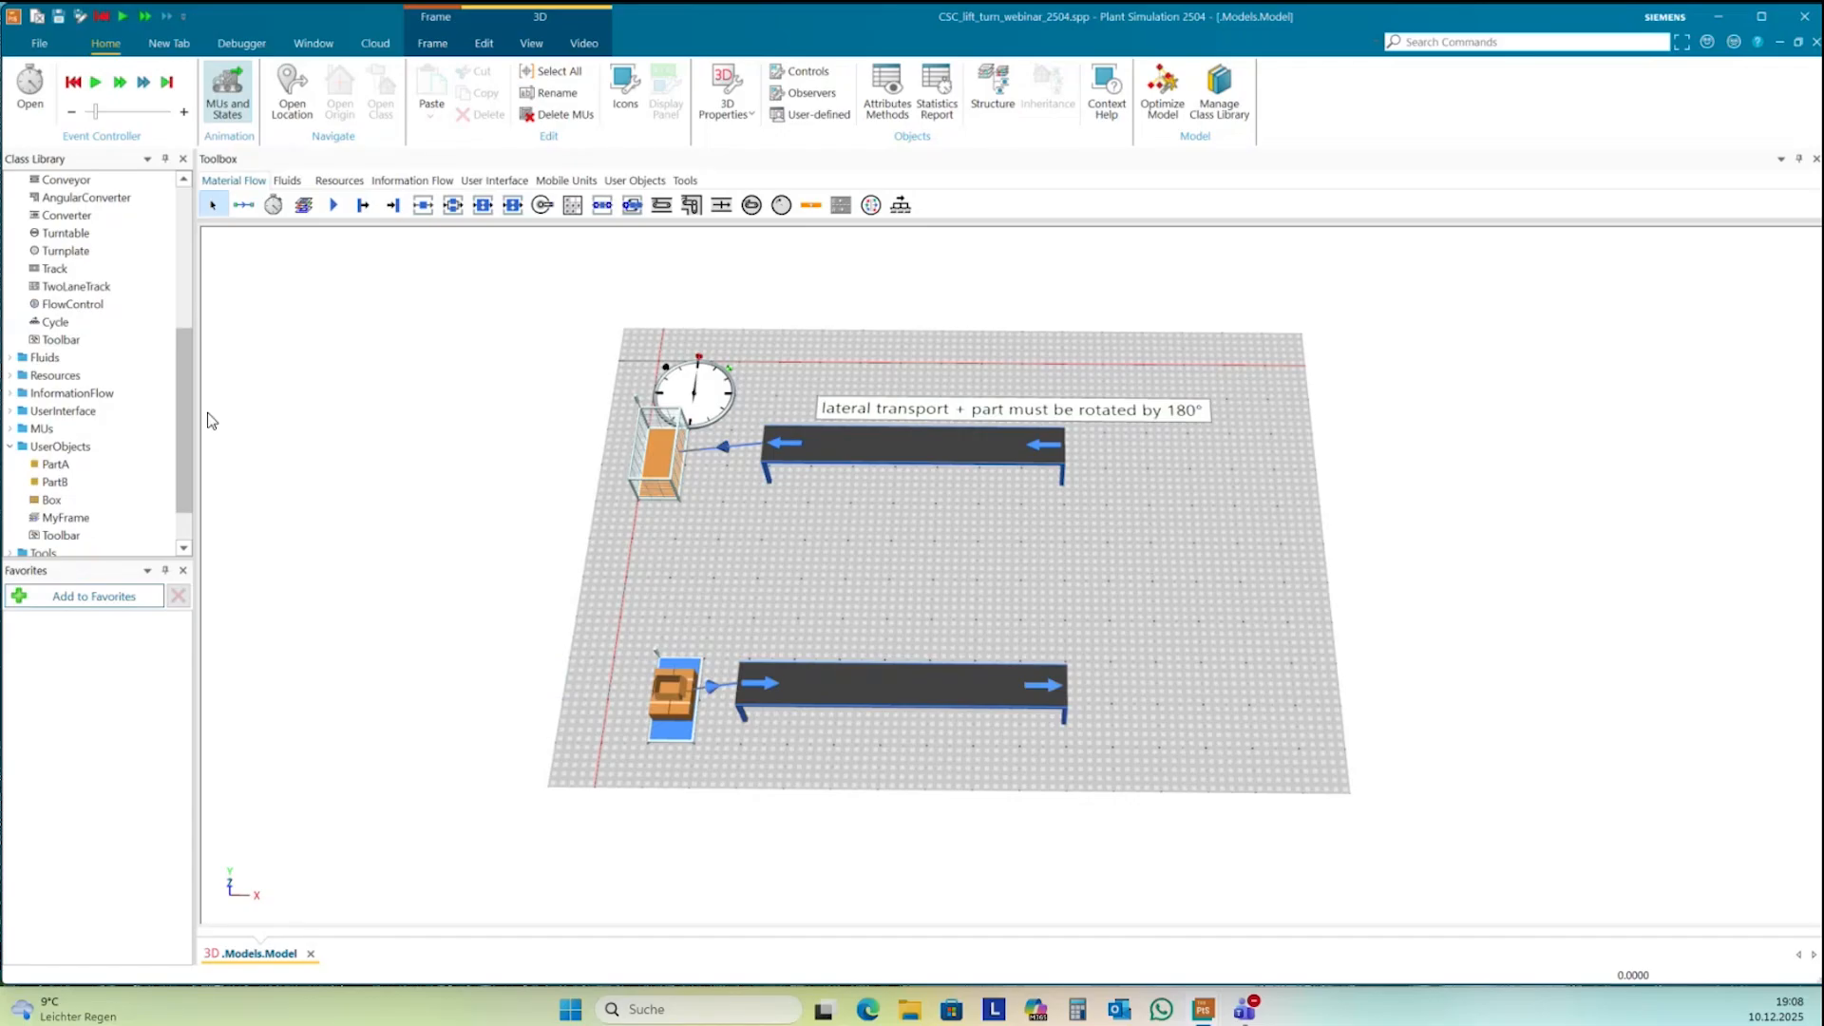
- Duplicate the Station class from the material flow objects into UserObjects
scroll(184, 407, "up", 1)
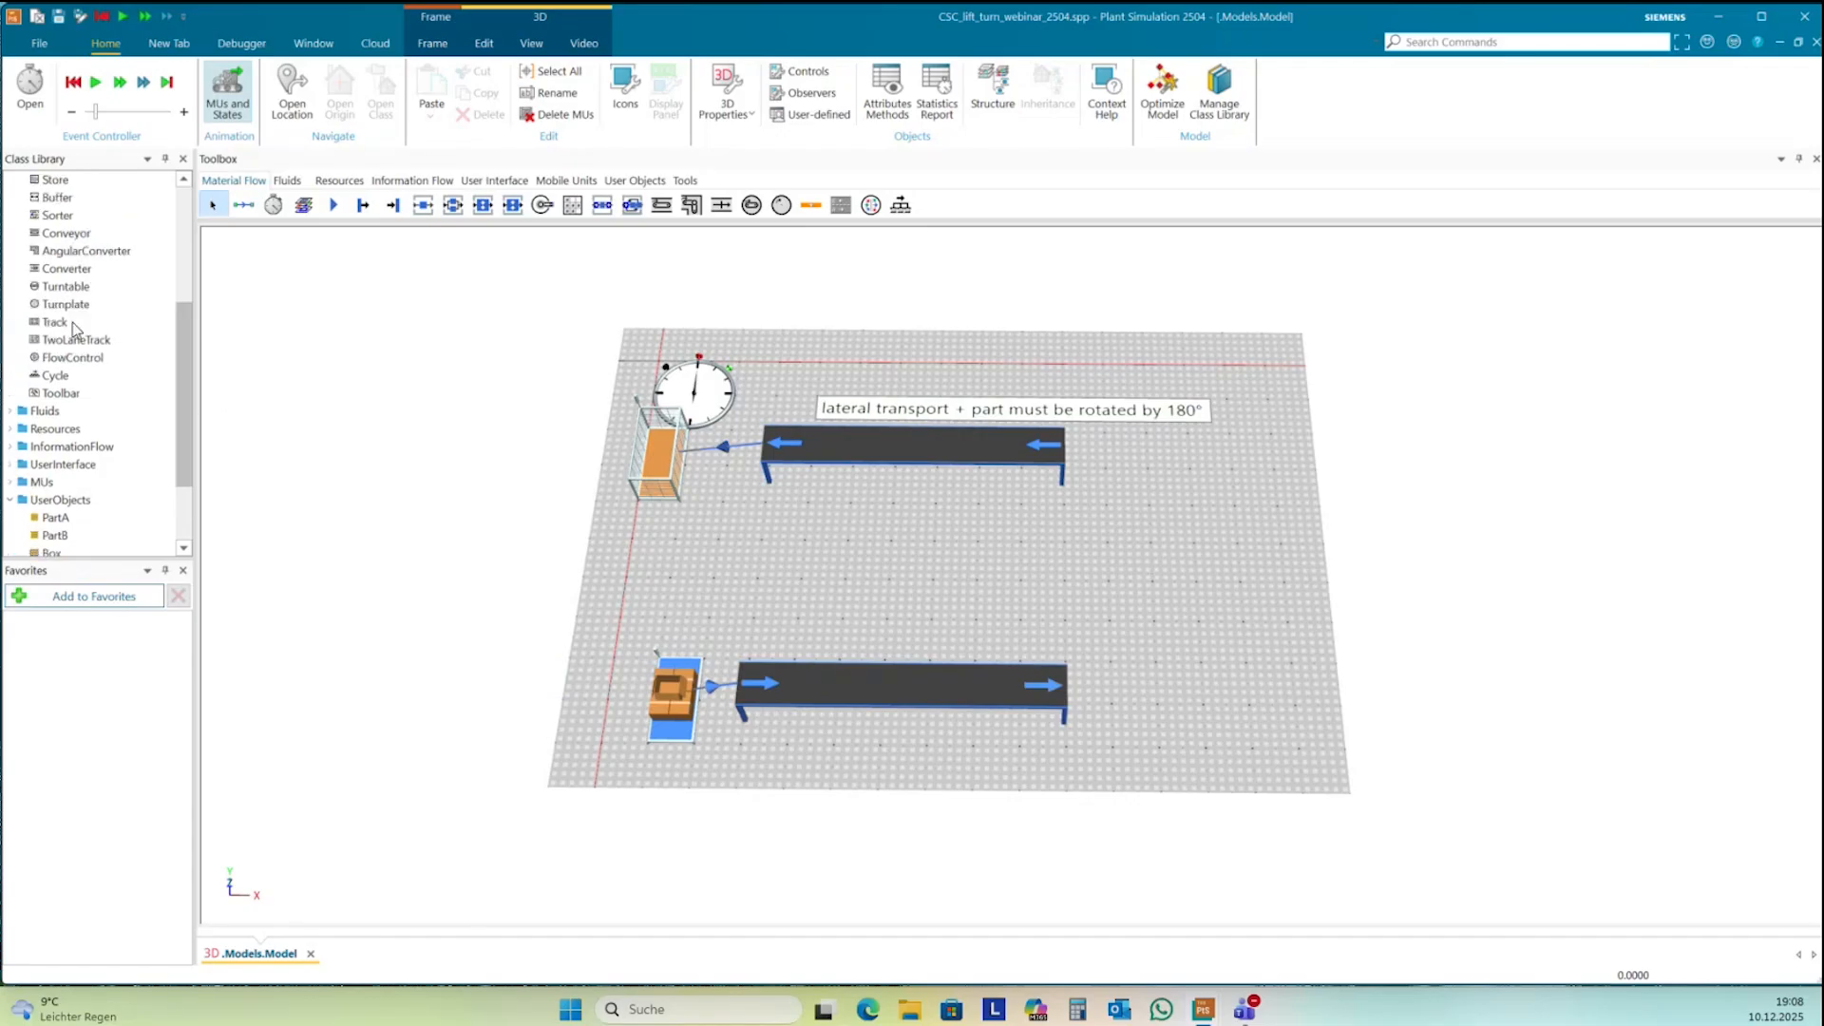
left_click_drag(182, 370, 192, 304)
left_click(59, 234)
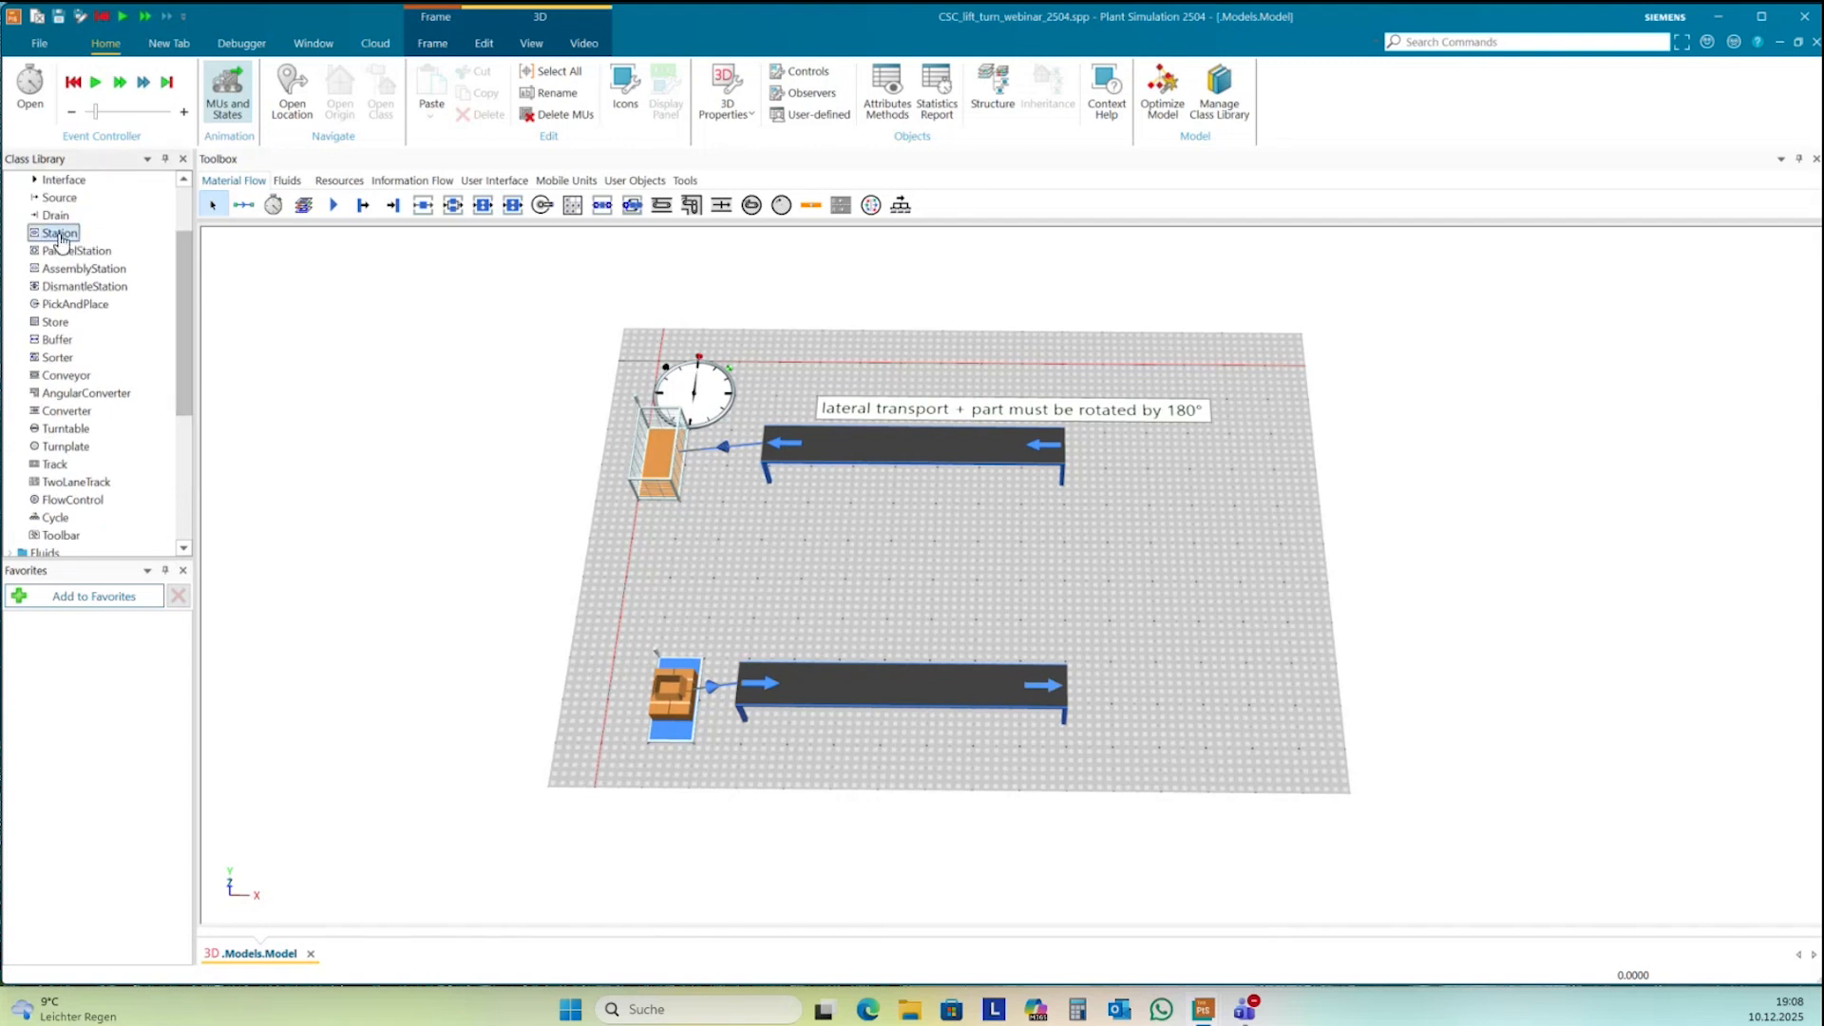
right_click(59, 238)
left_click(104, 310)
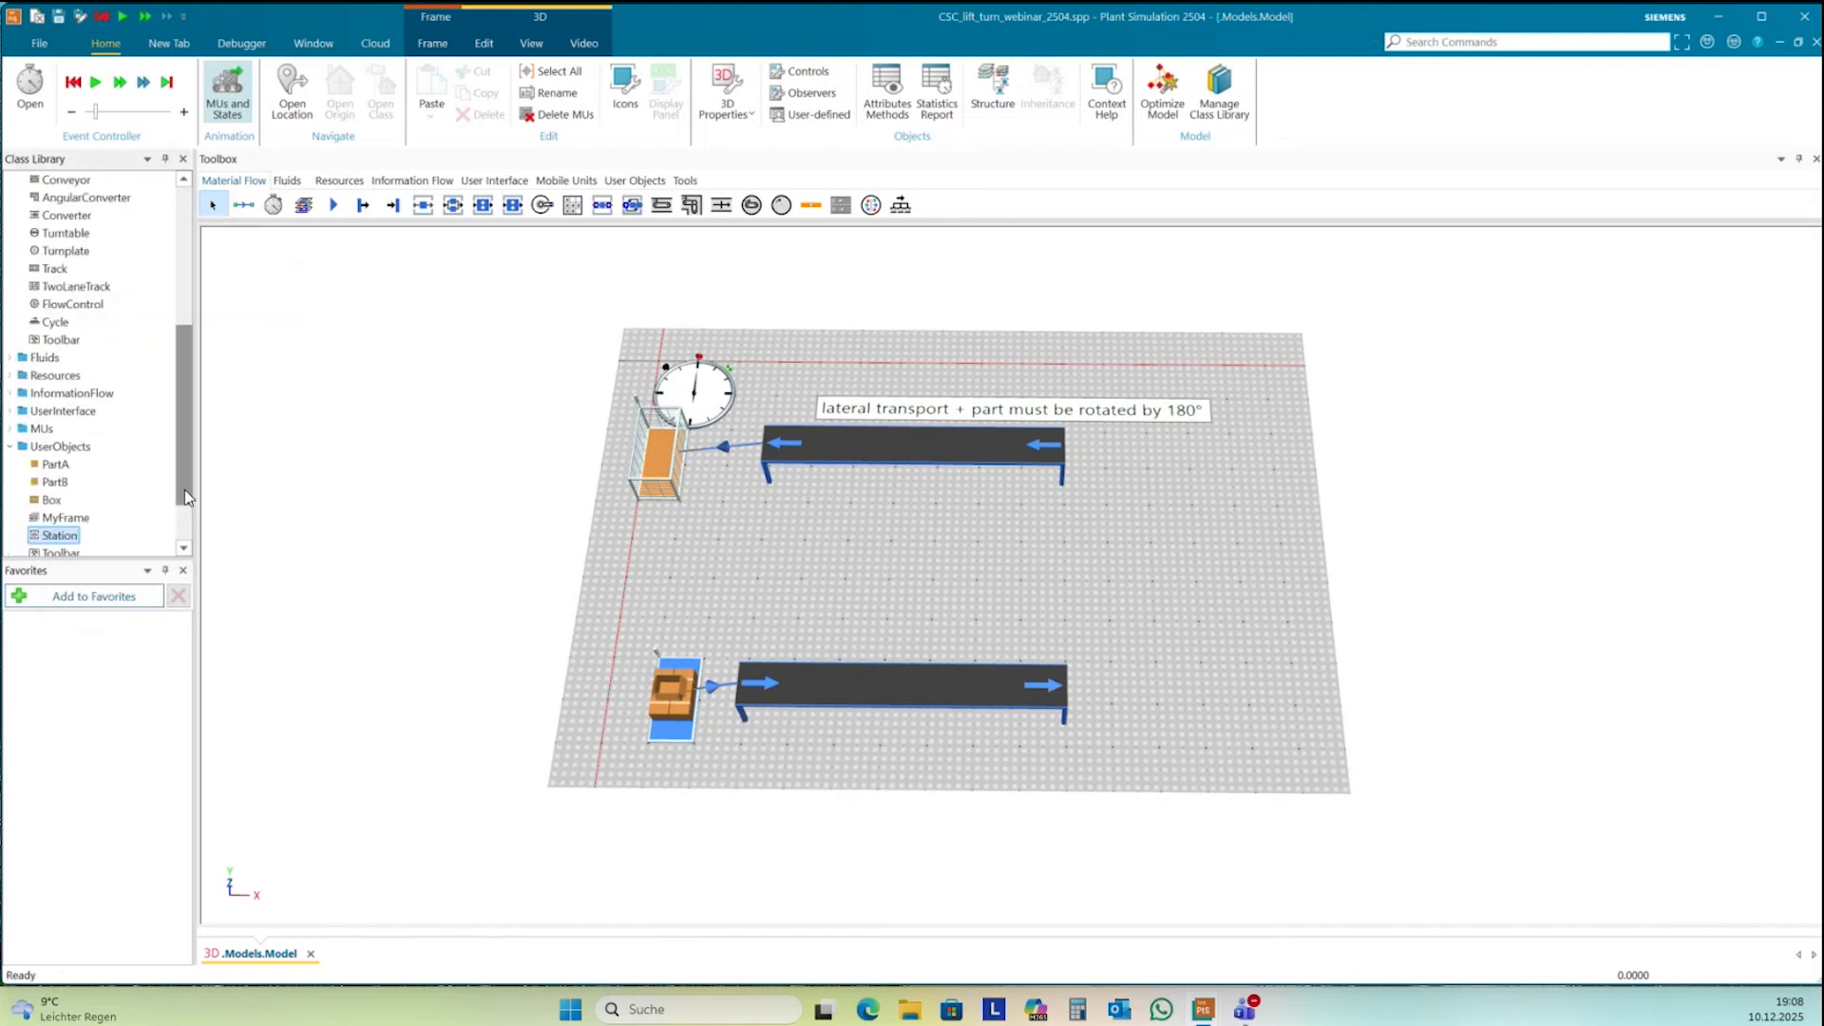
- Duplicate the Station class within UserObjects to have a second station class there
left_click_drag(185, 488, 186, 509)
right_click(65, 482)
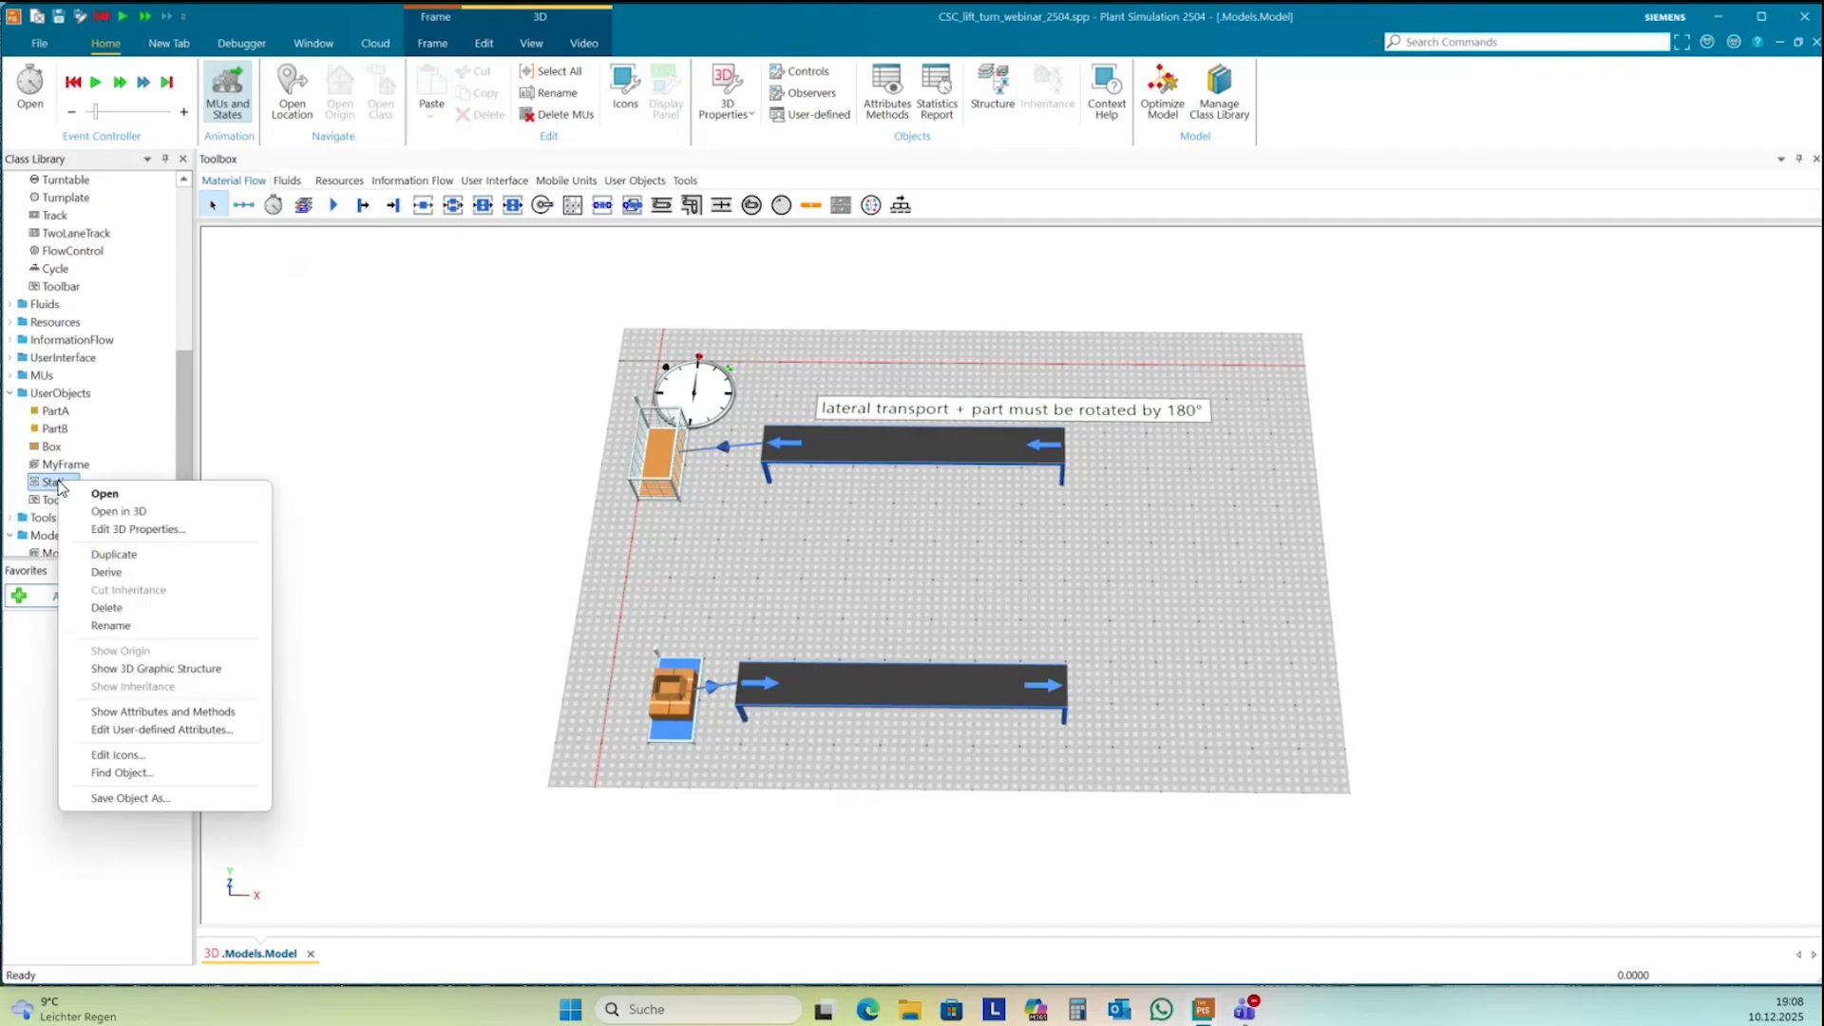
left_click(115, 557)
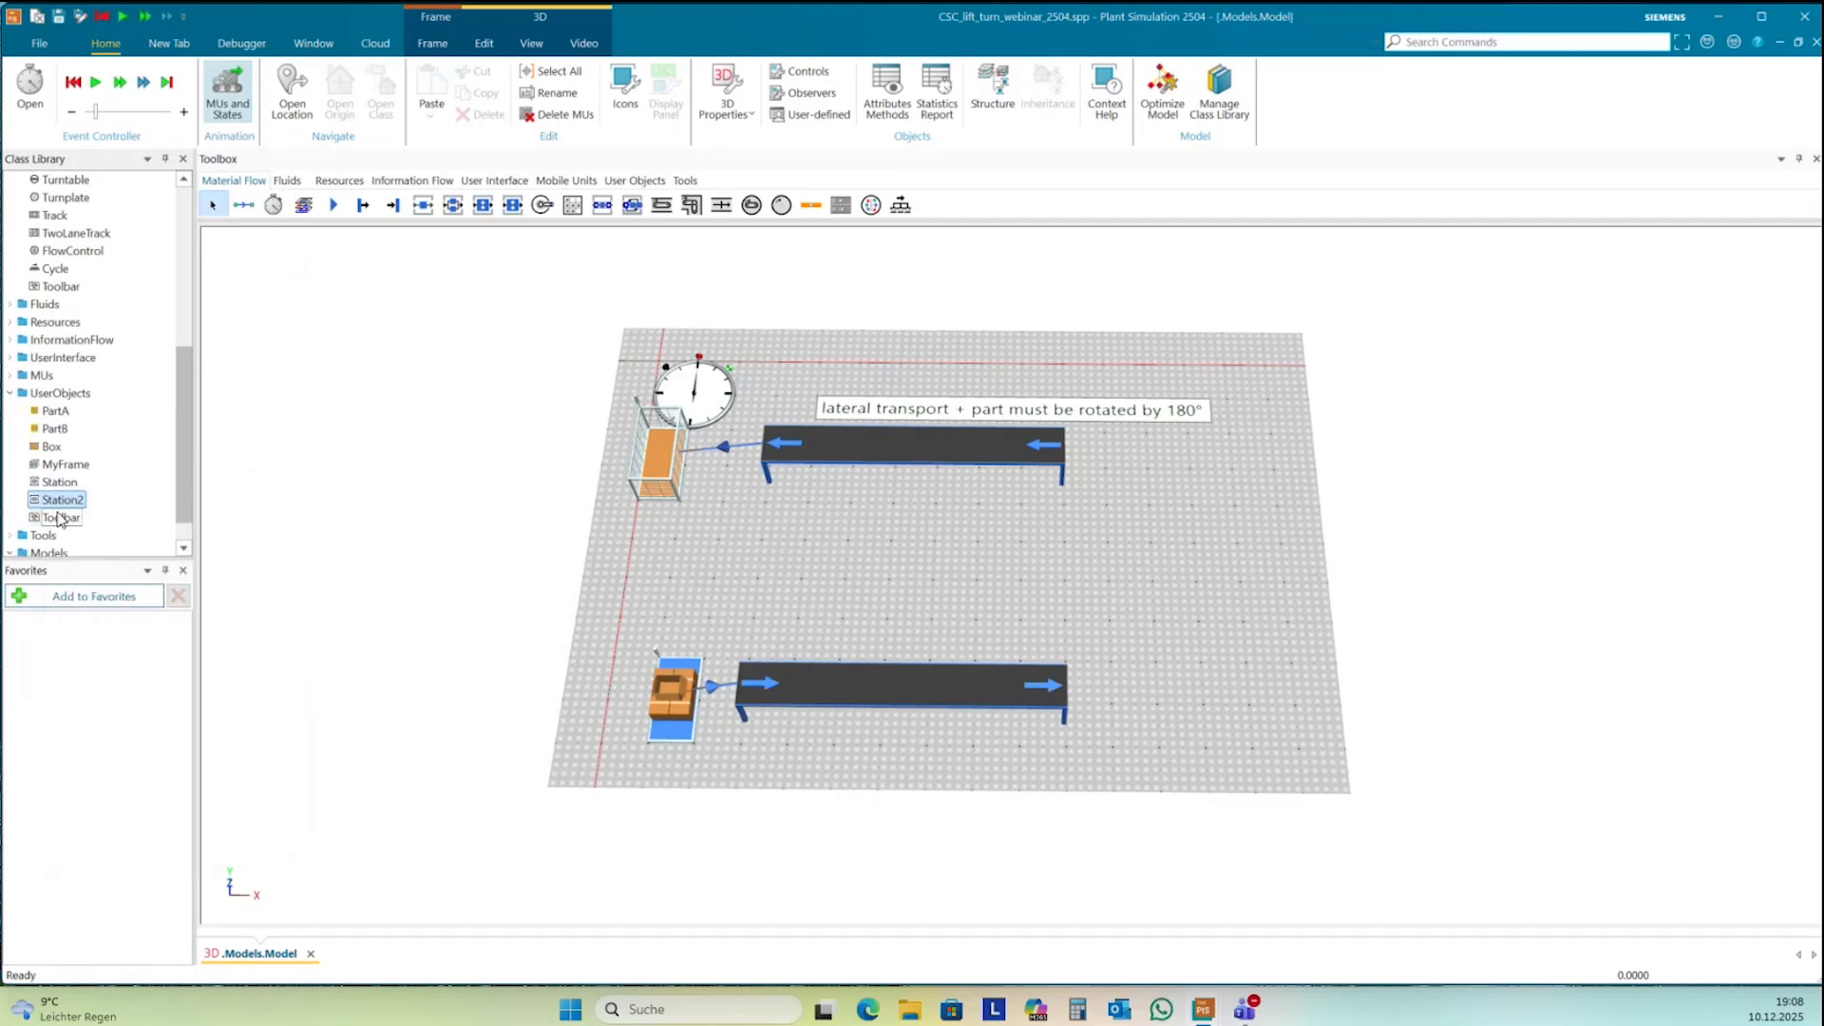
- Rename the original Station class in UserObjects as CSC_Lift_rotate and place an instance beyond the end of the lower conveyor
right_click(59, 482)
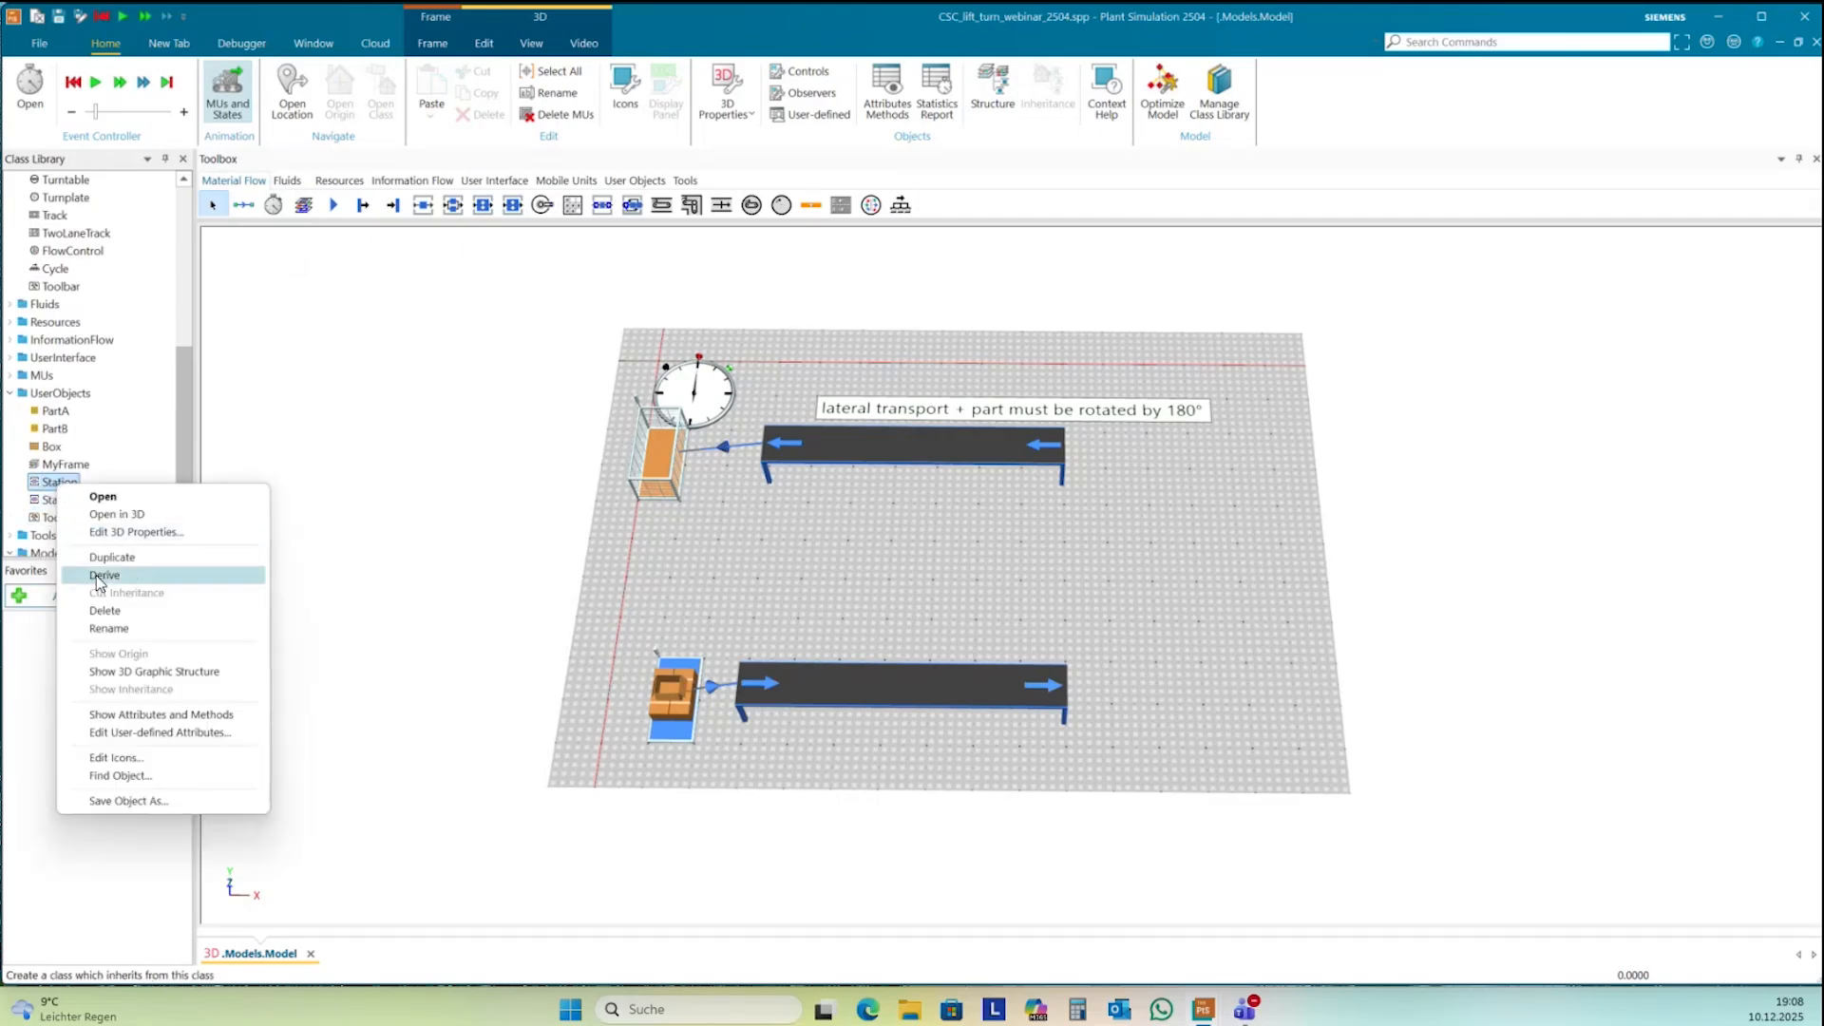
left_click(110, 629)
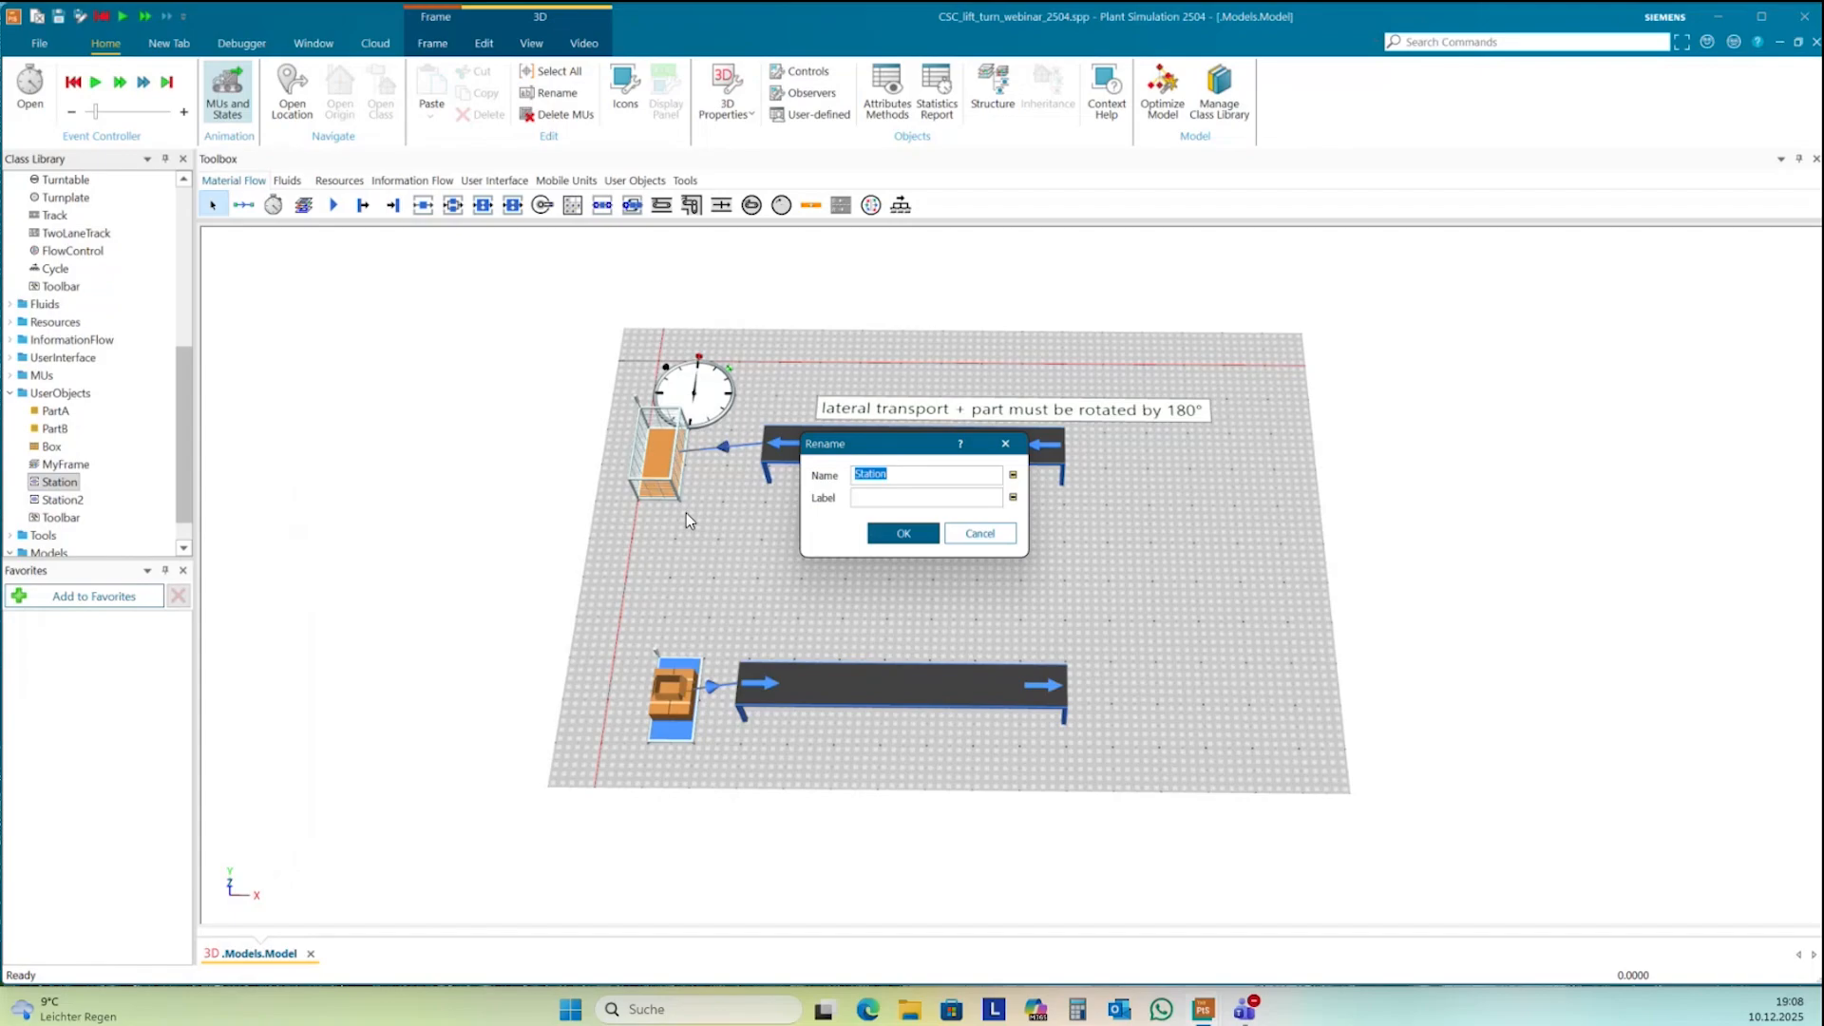
type("CSC_Lift_rotate")
left_click(919, 532)
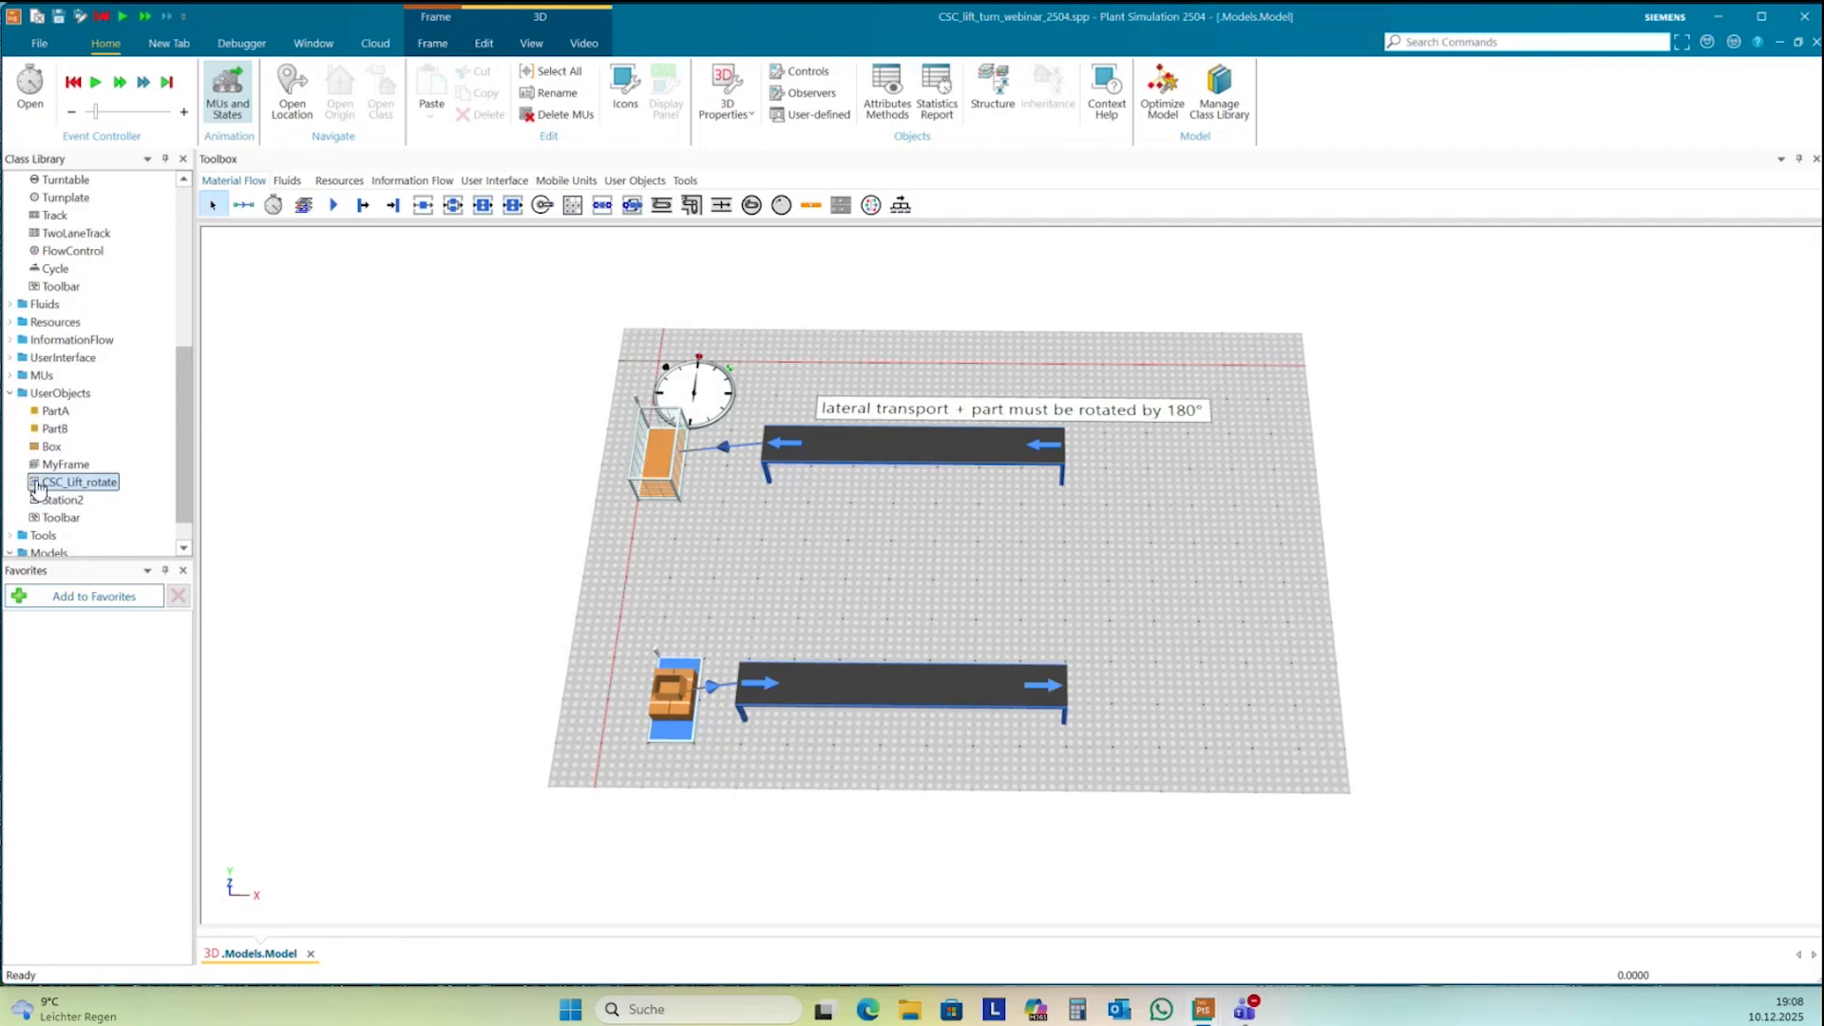
left_click_drag(67, 483, 1244, 698)
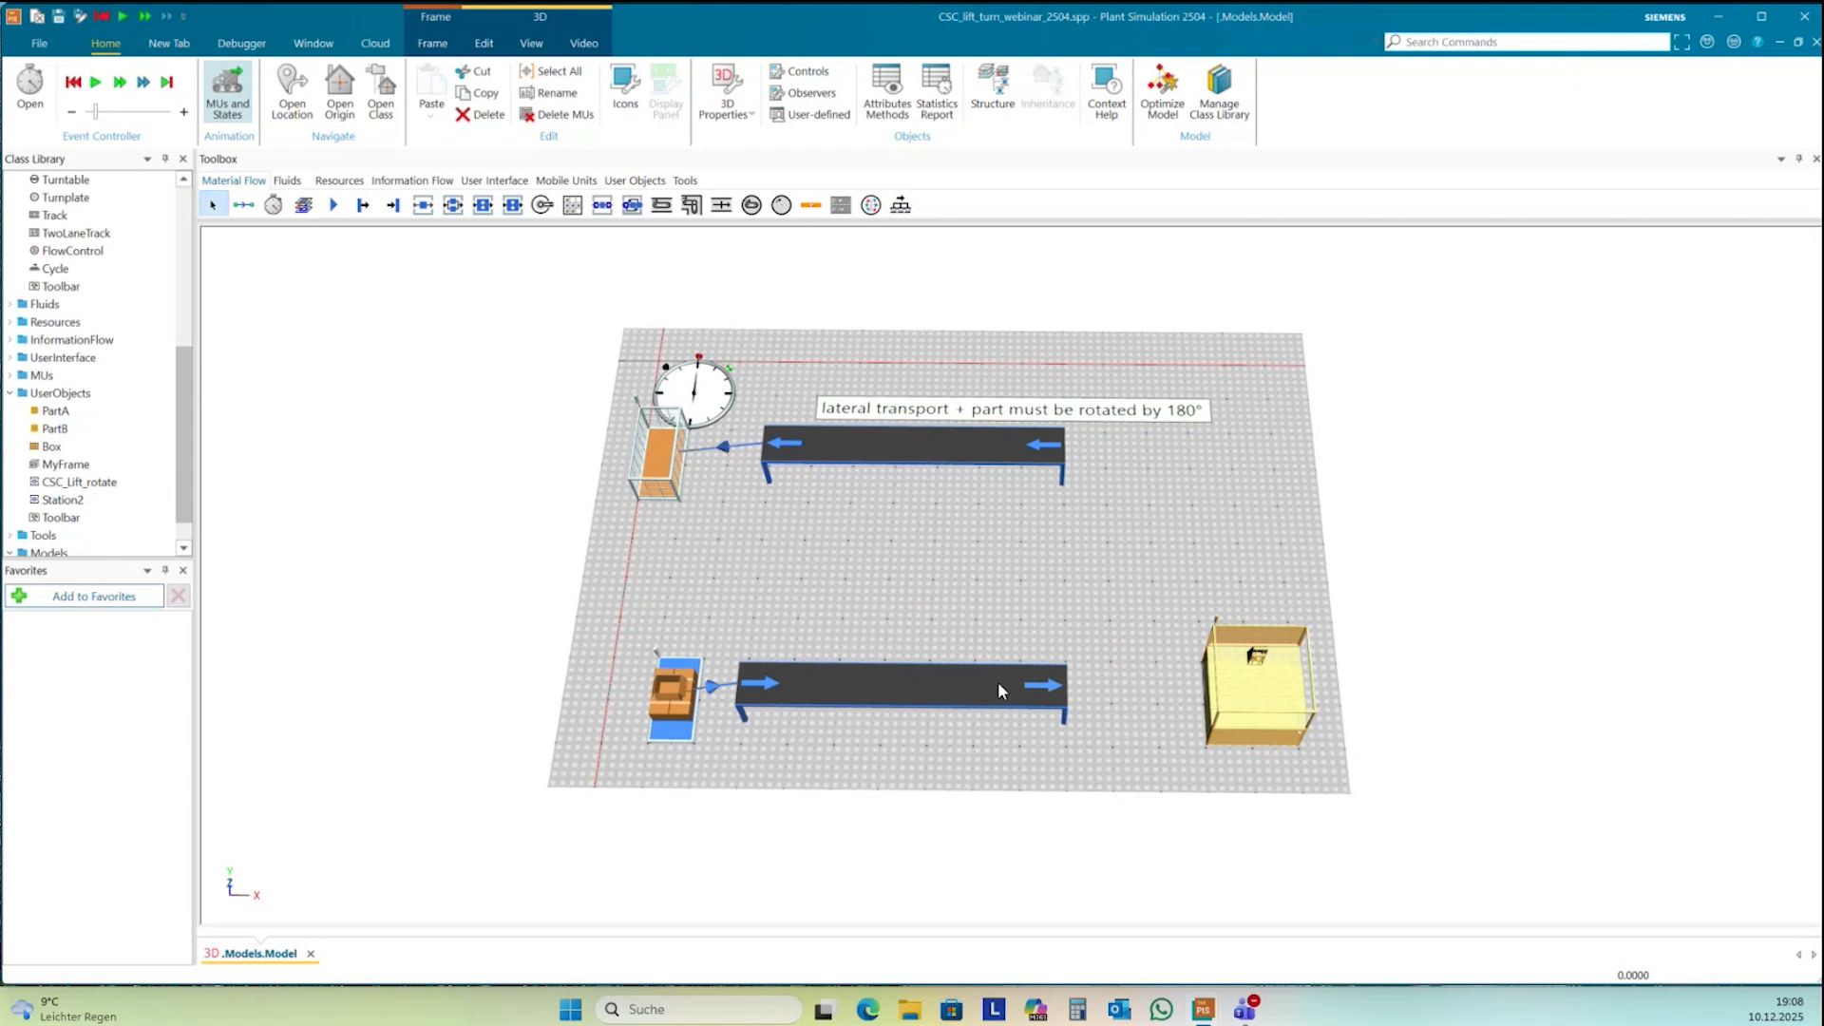
- Open the CSC_Lift_rotate class in 3D and delete all its selected default station graphics
left_click(51, 484)
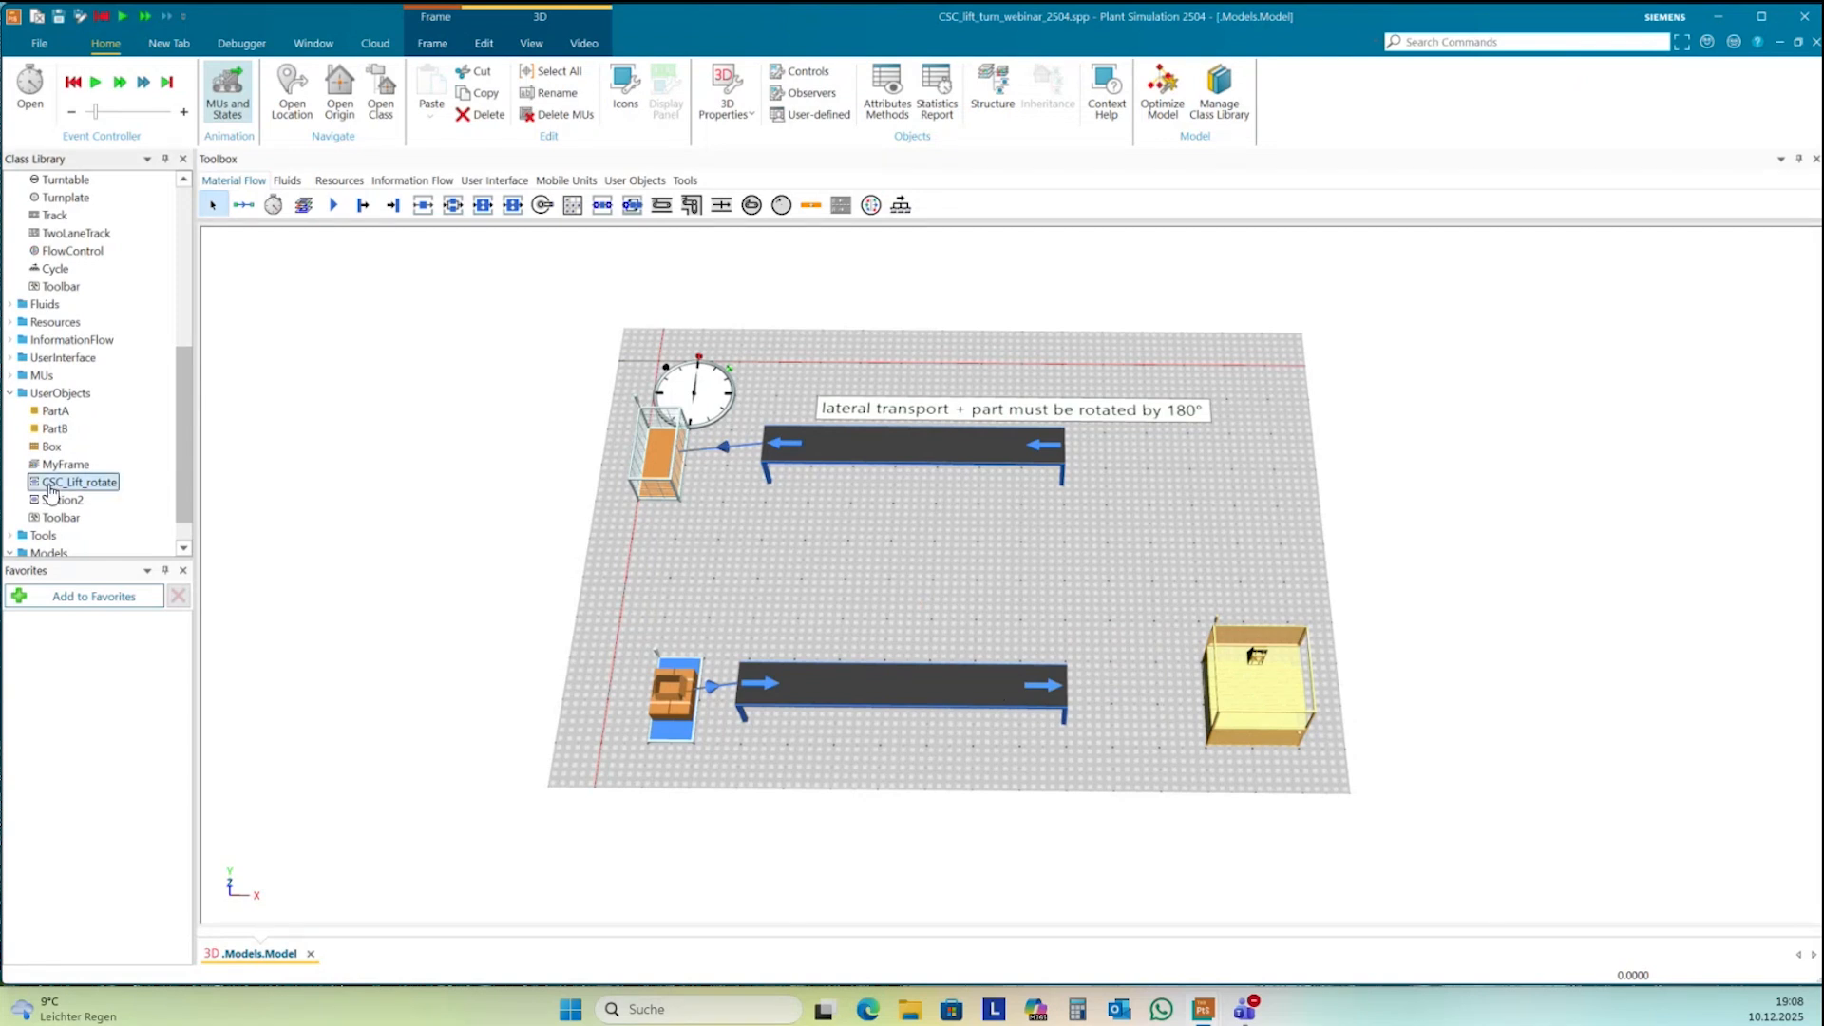
right_click(50, 489)
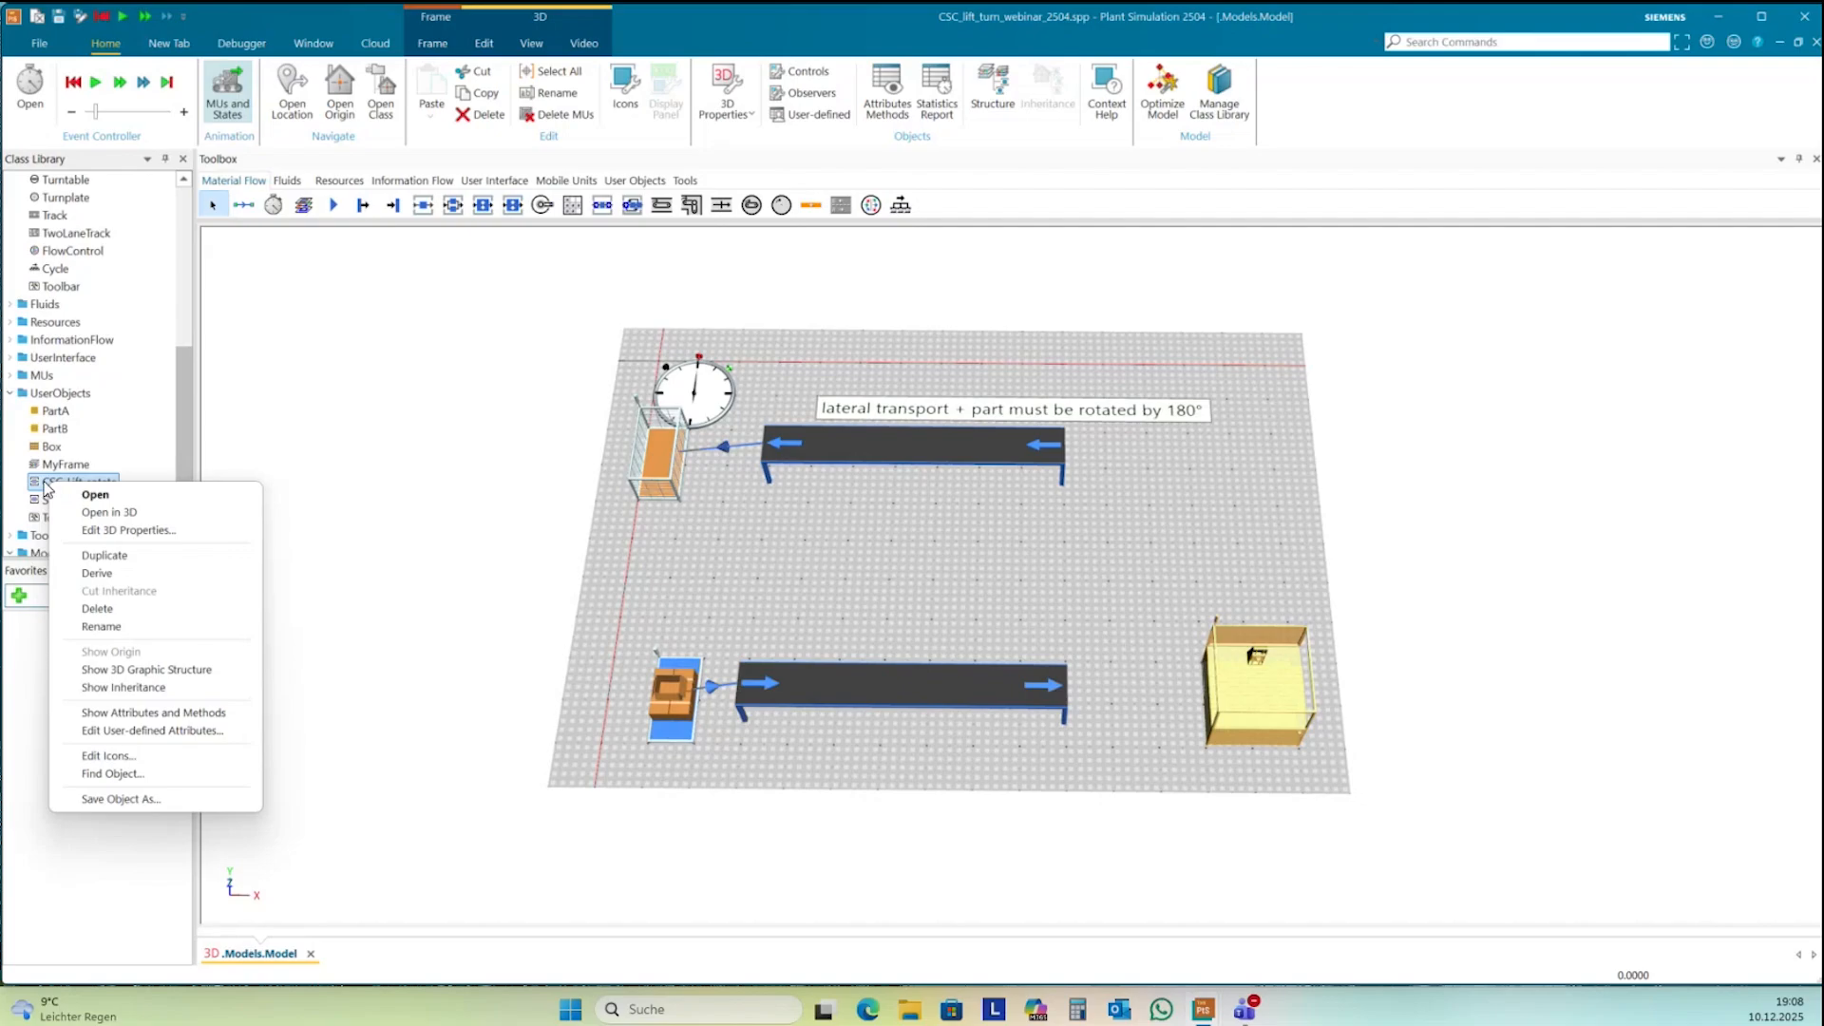
left_click(114, 513)
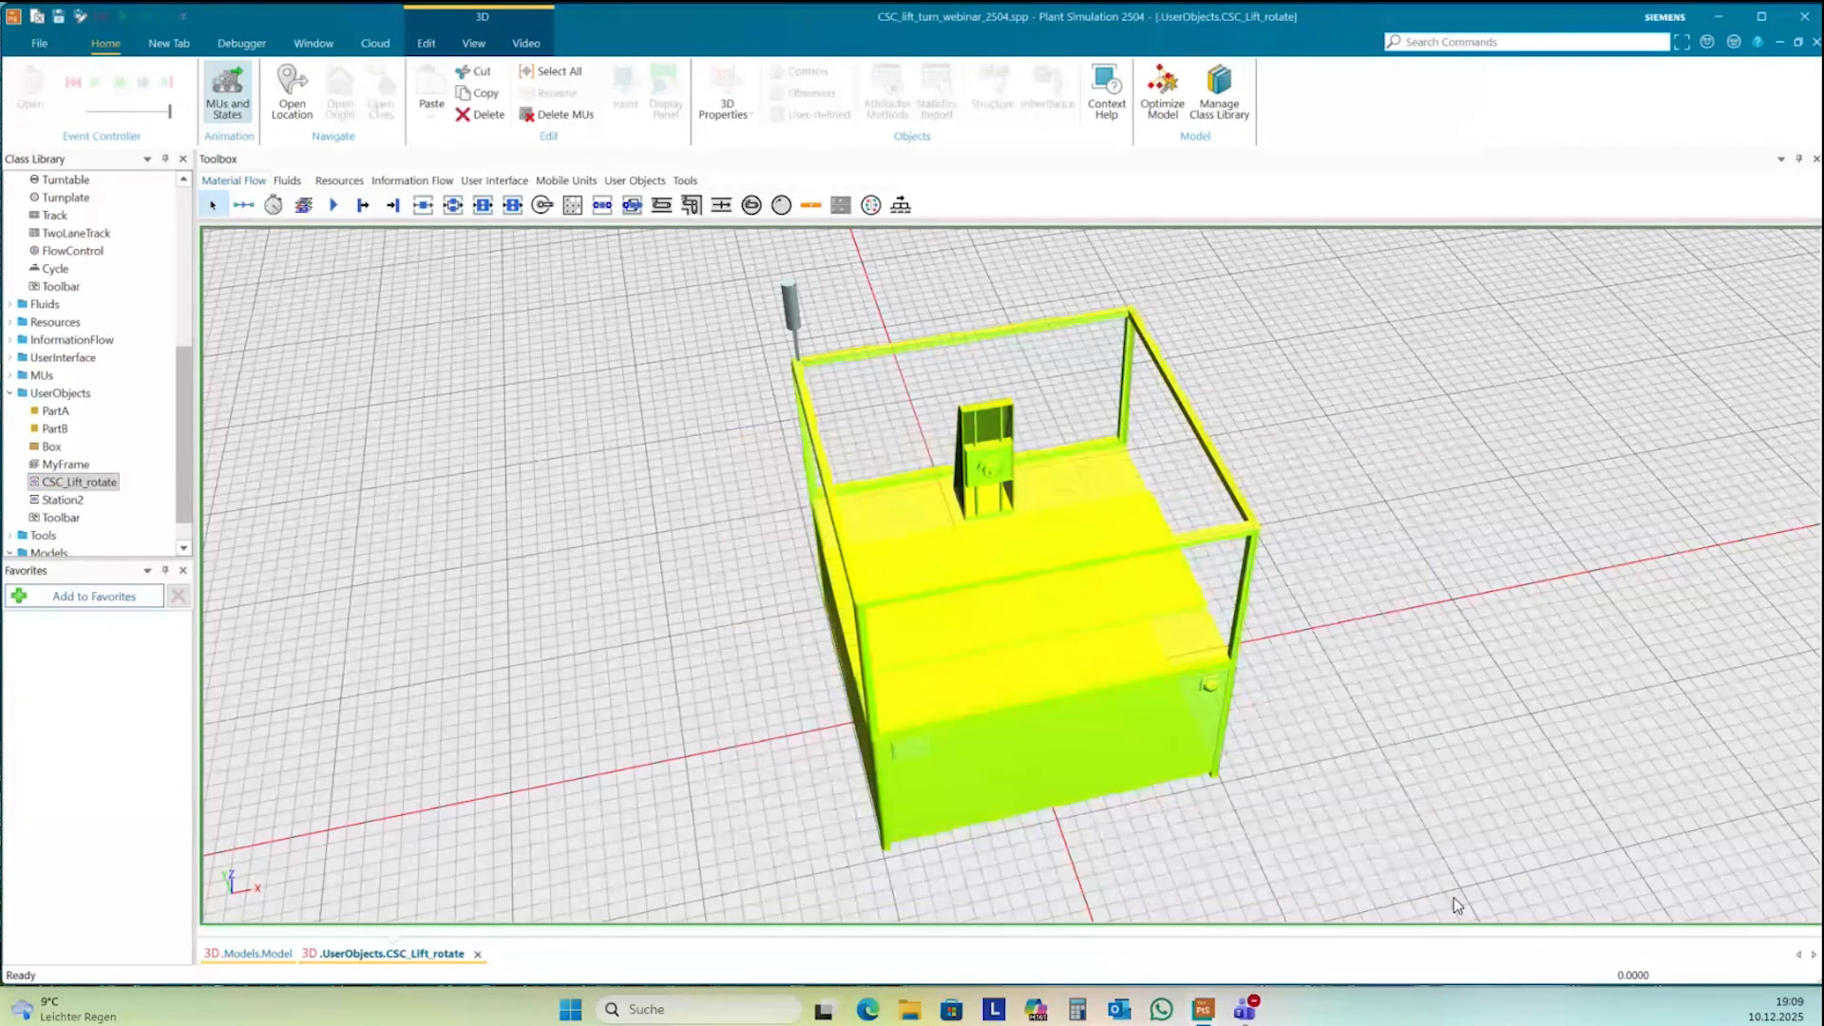
key("Delete")
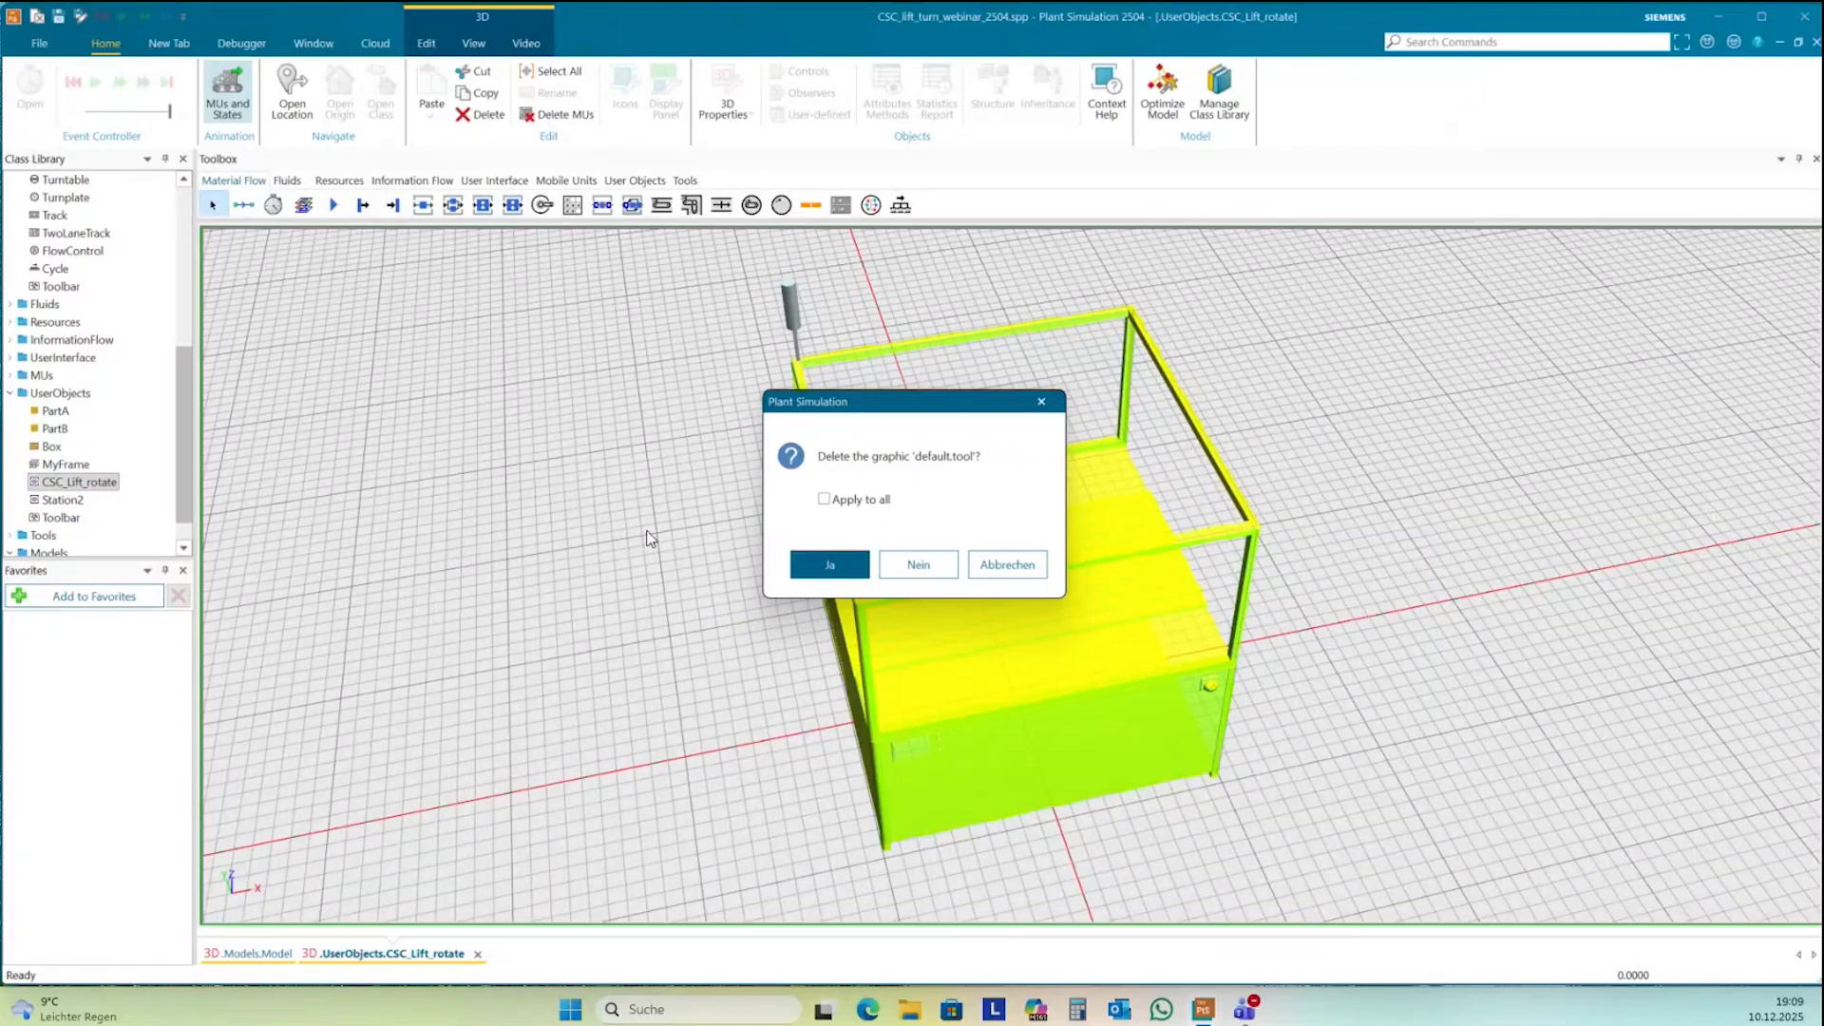
left_click(824, 499)
left_click(828, 564)
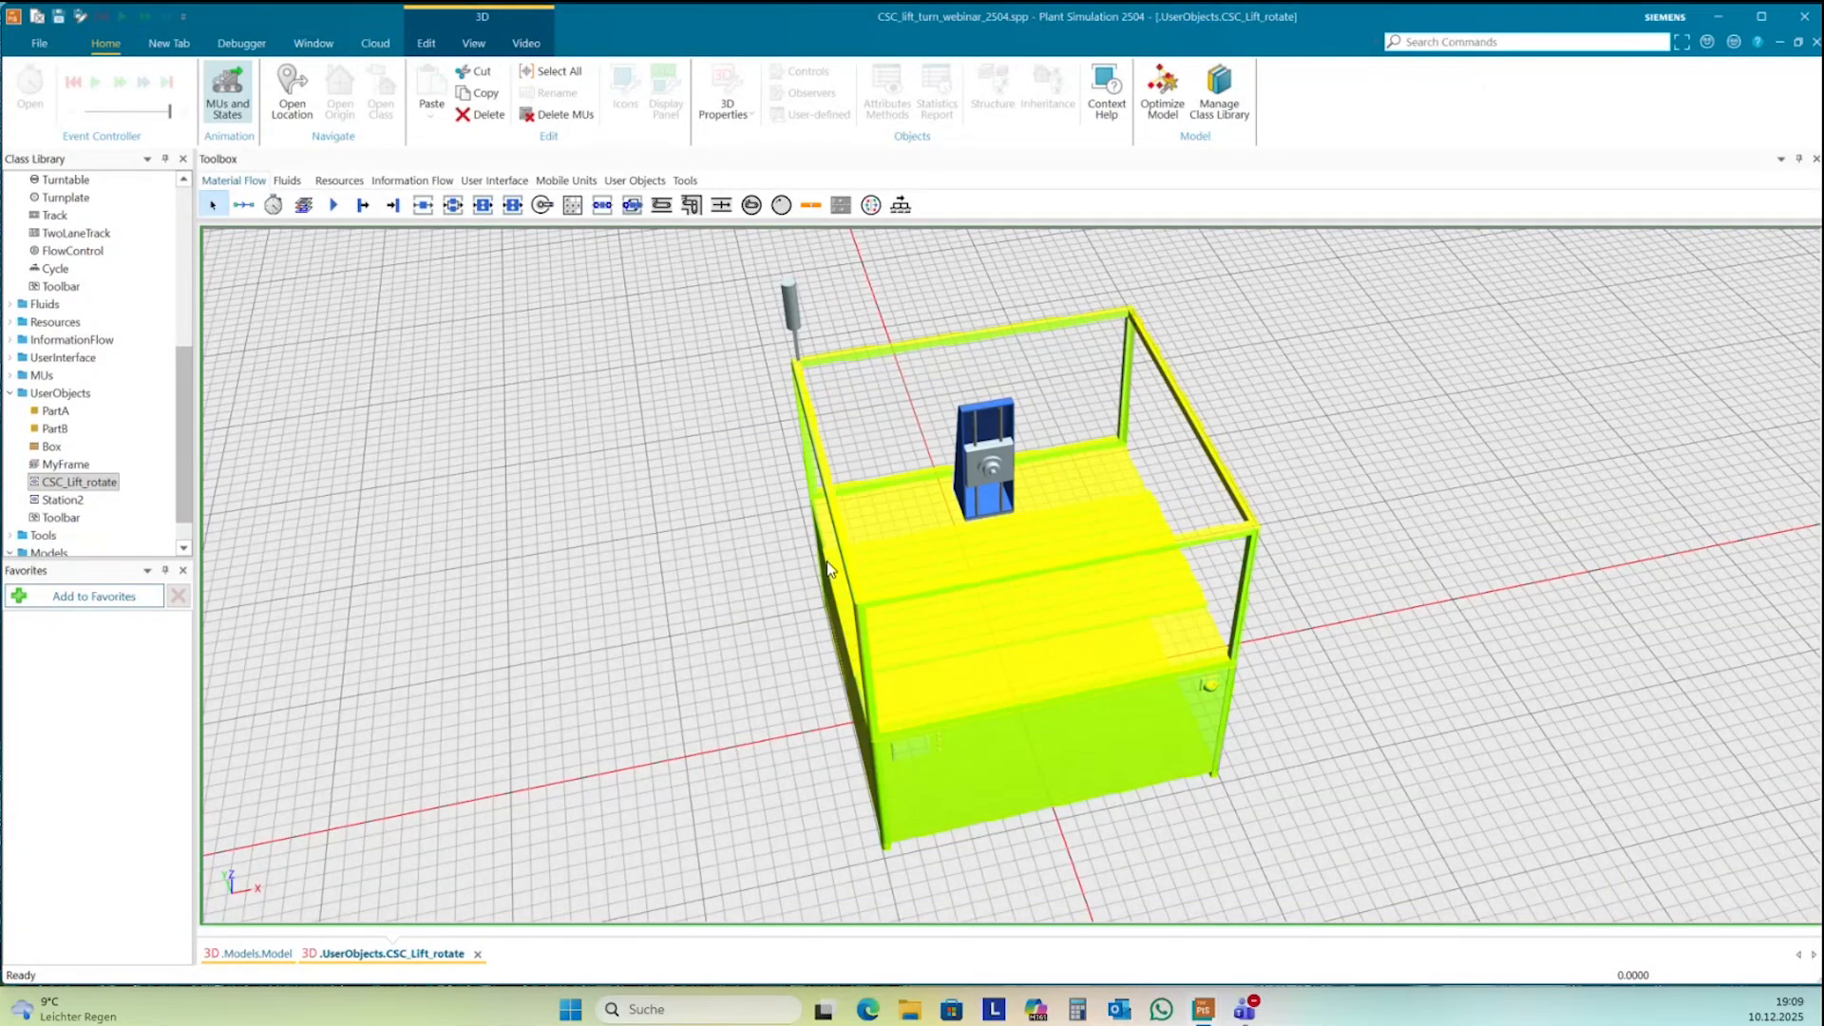
middle_click_drag(962, 685, 945, 684)
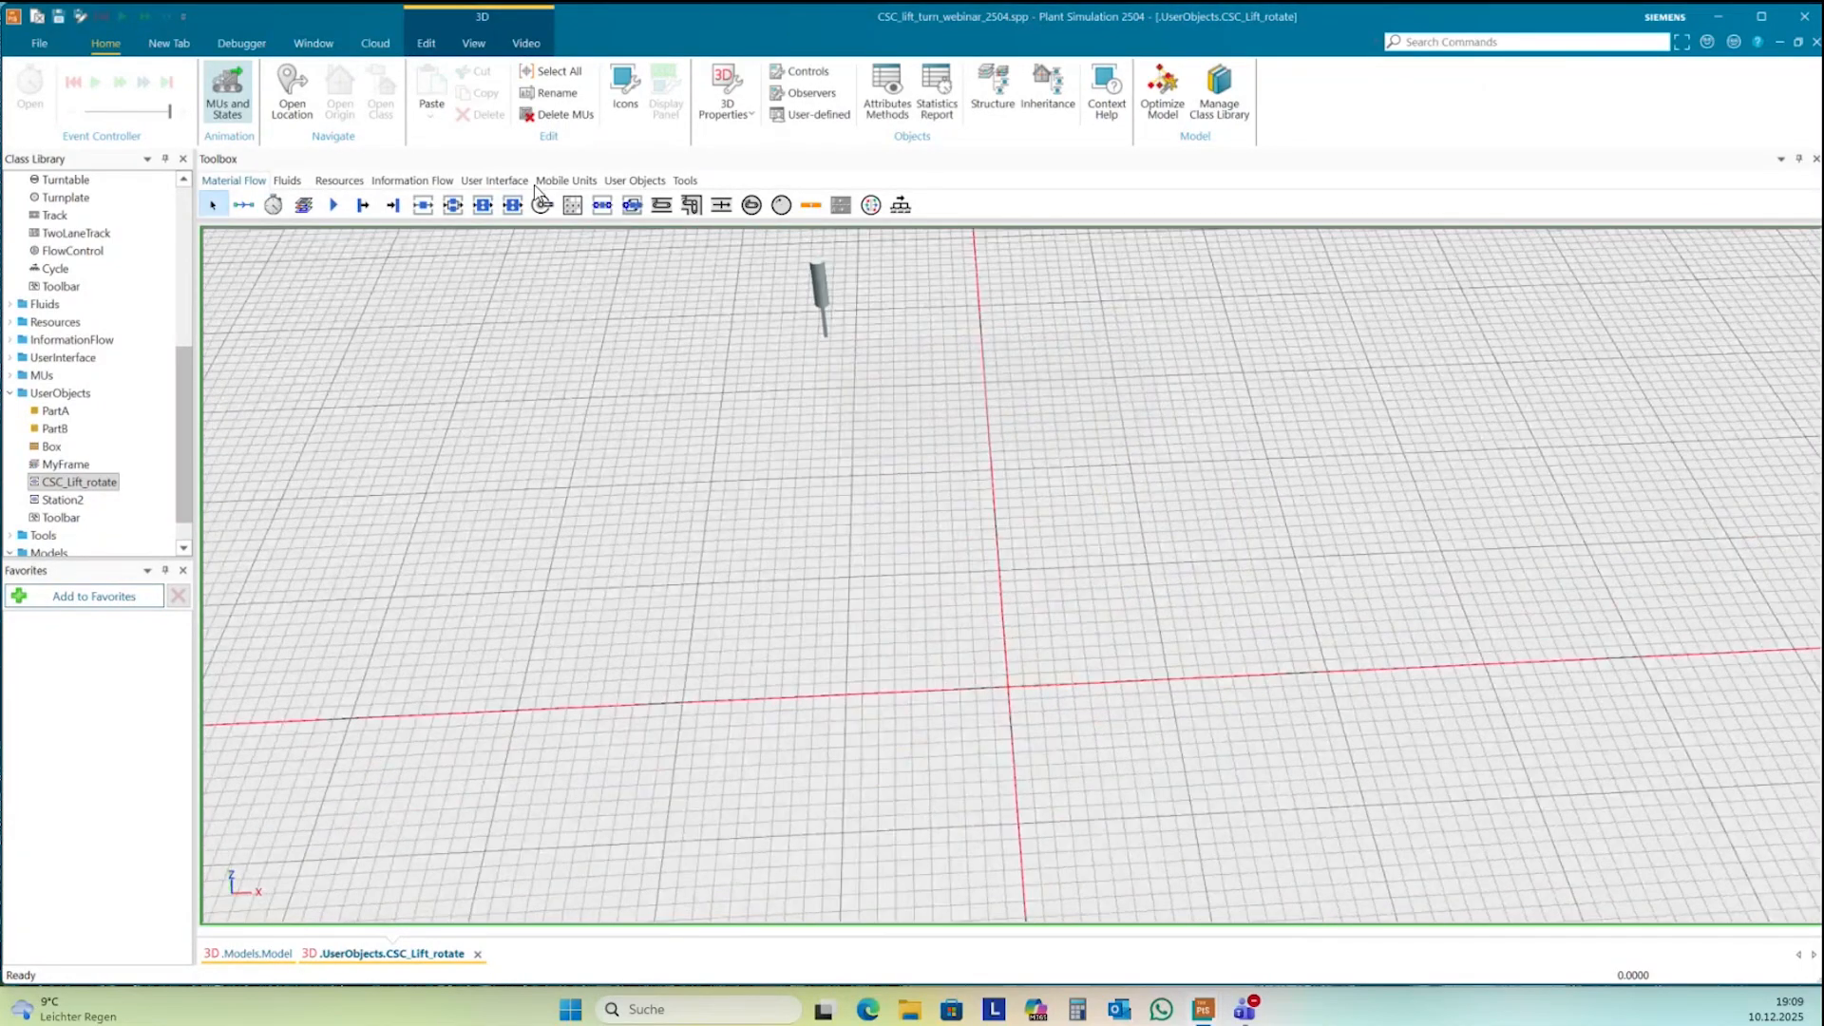
- Create a thin cuboid 5 m long and 1 m wide and place it centred on the origin
left_click(473, 21)
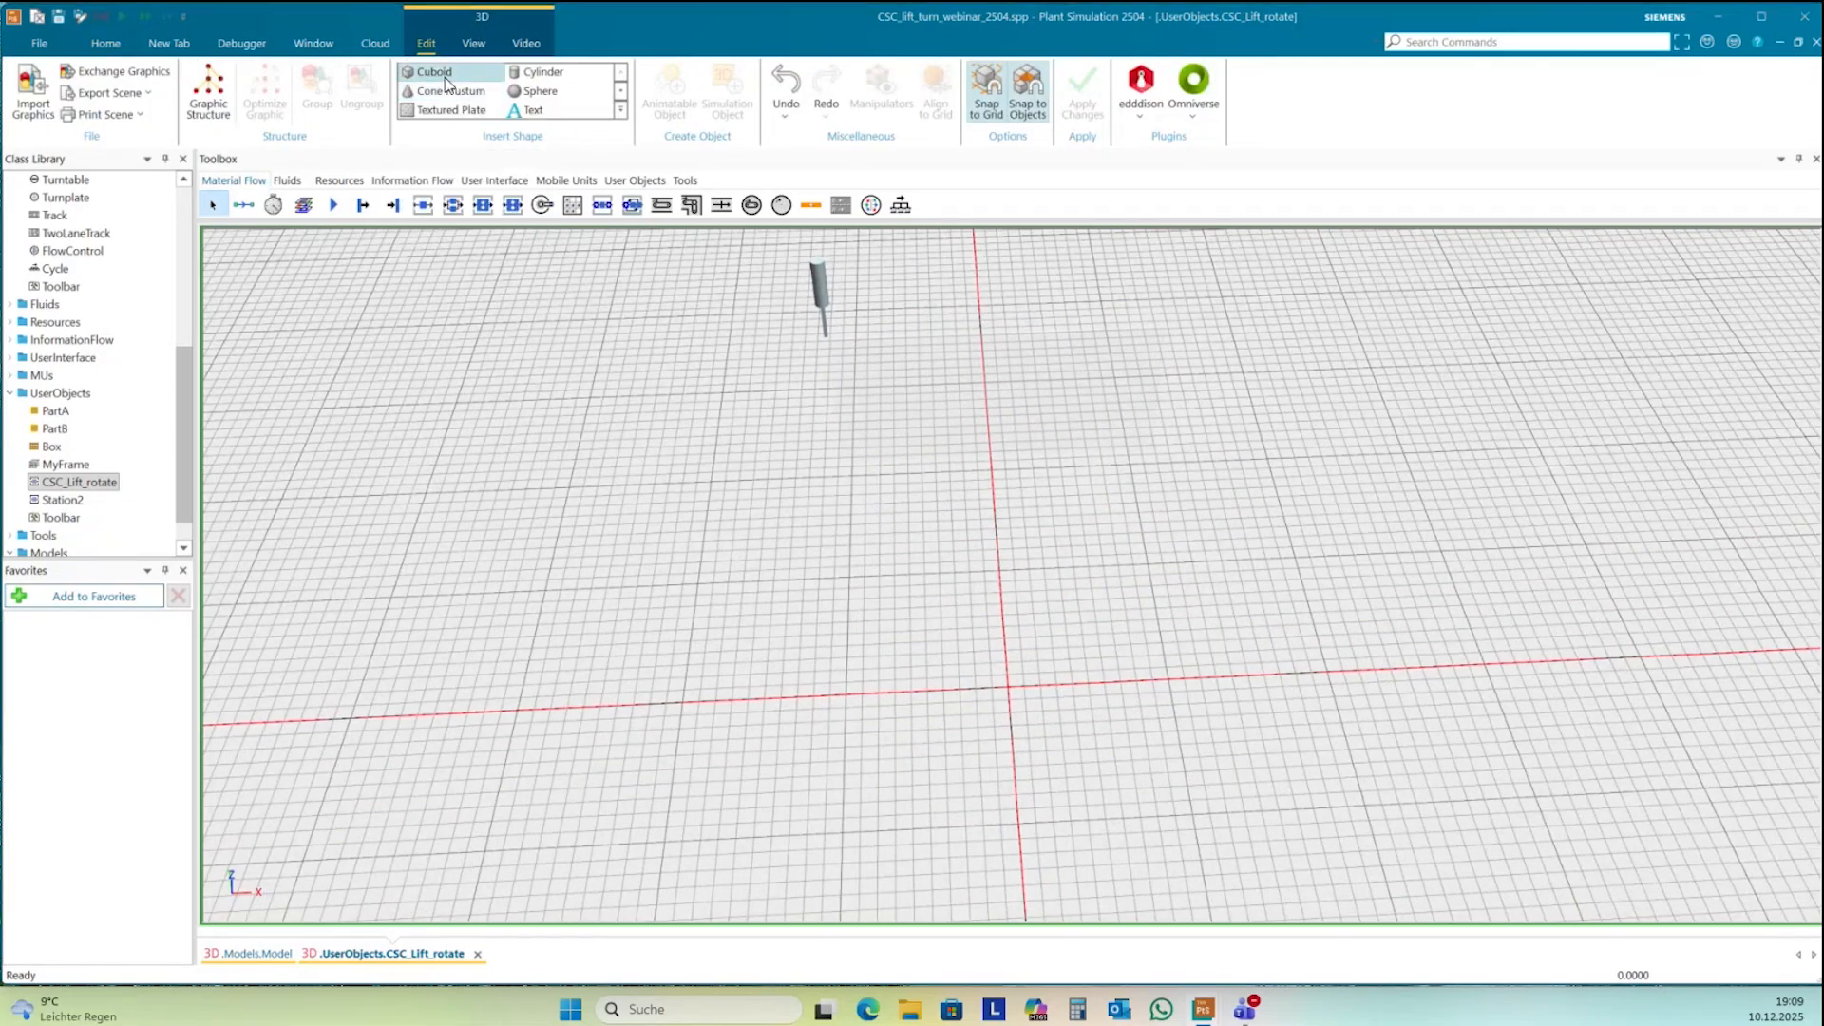
left_click(447, 76)
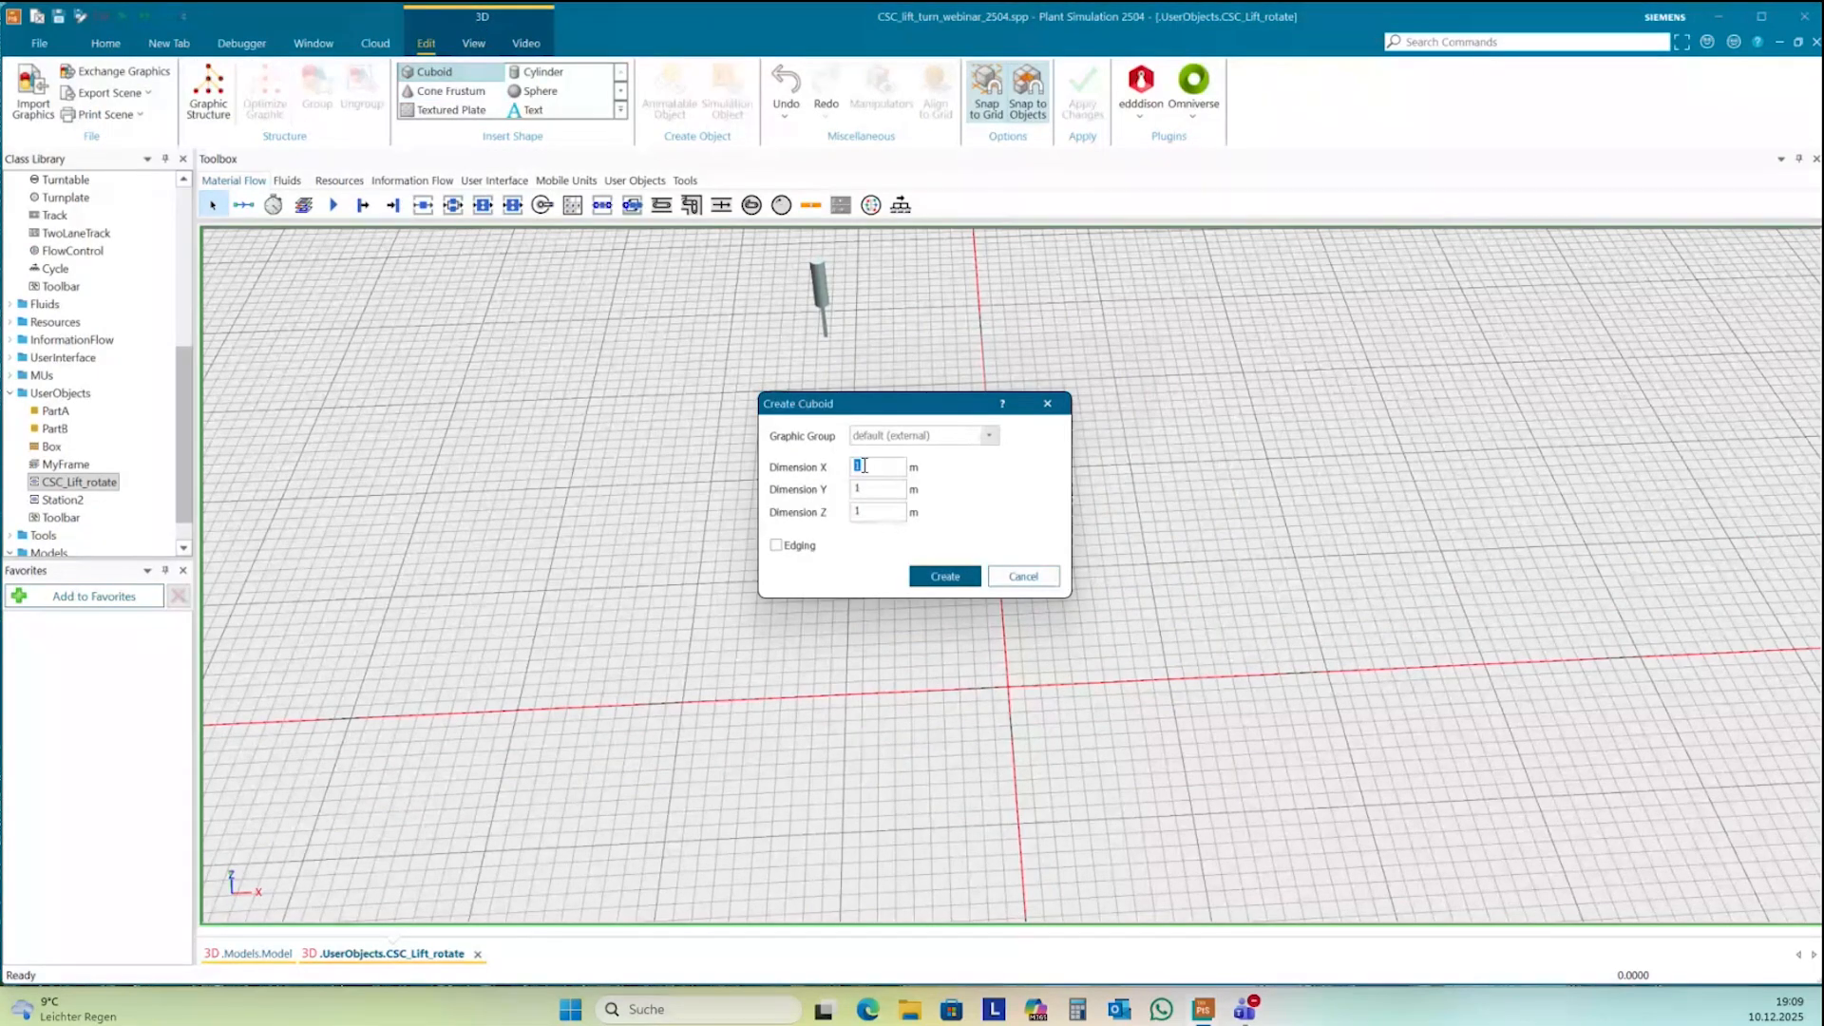
type("5")
double_click(852, 512)
type("0.5")
left_click(955, 572)
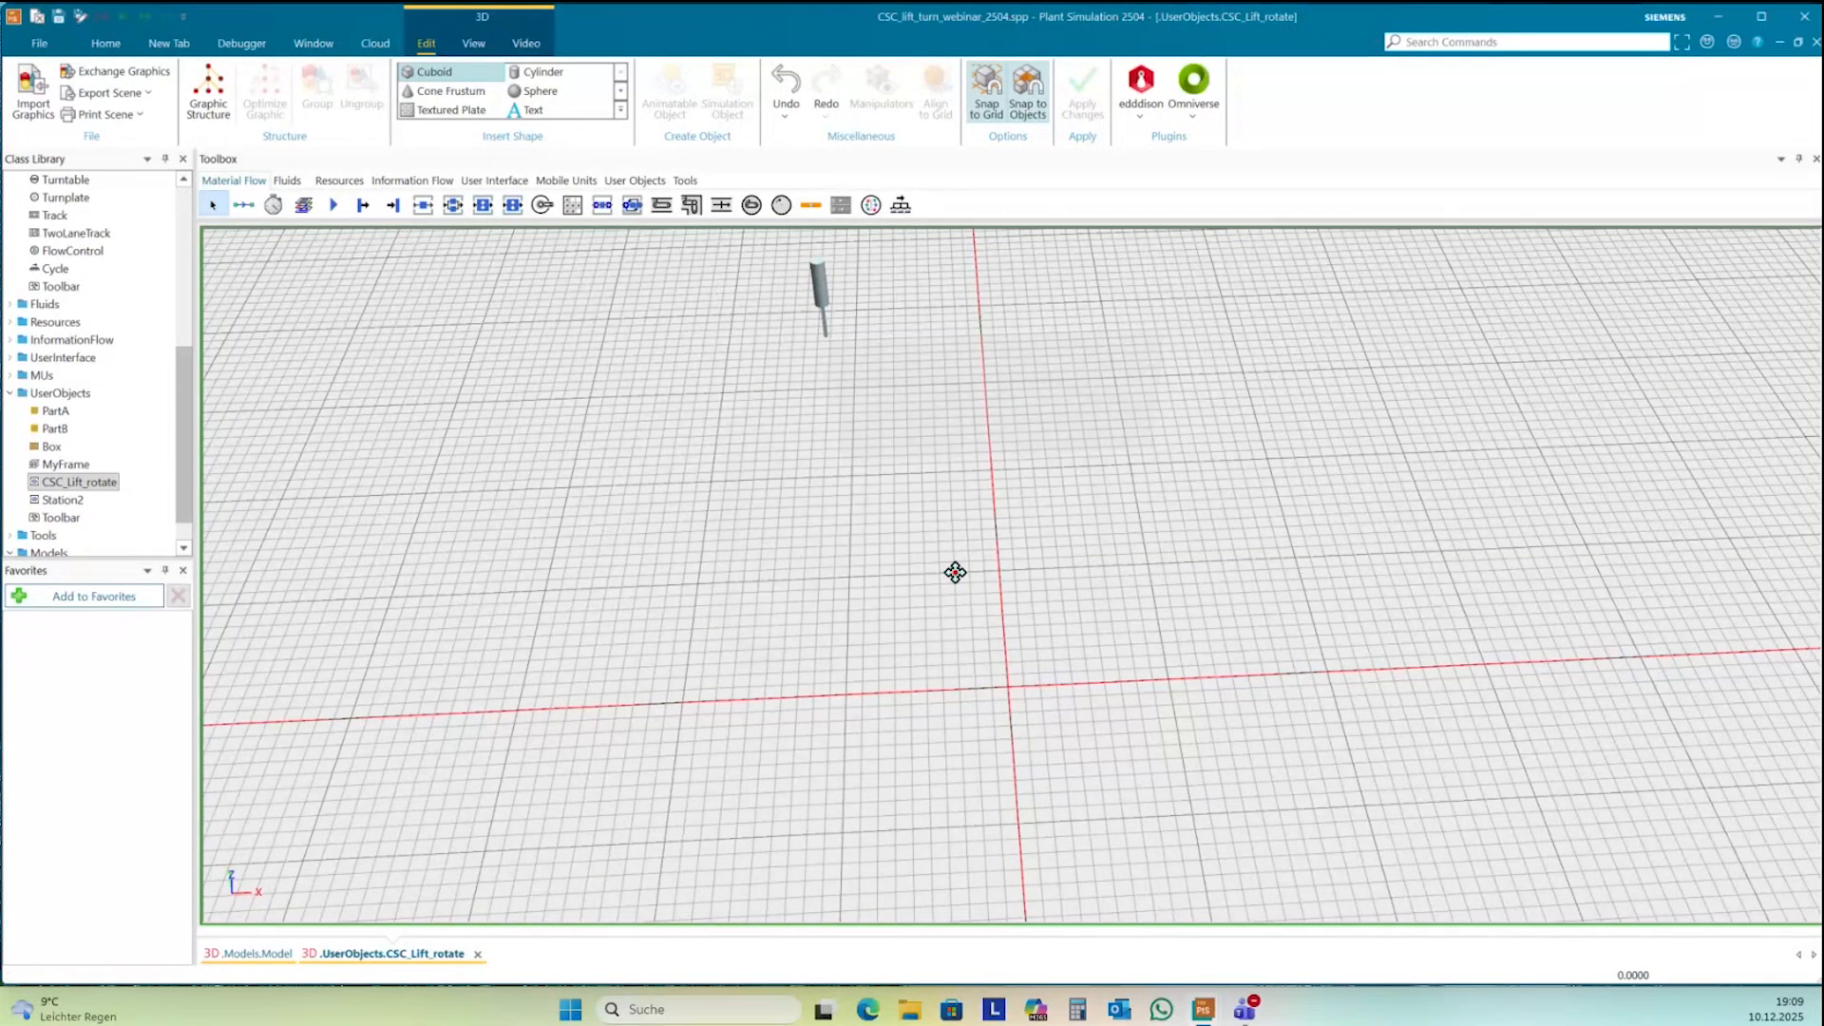
left_click(971, 653)
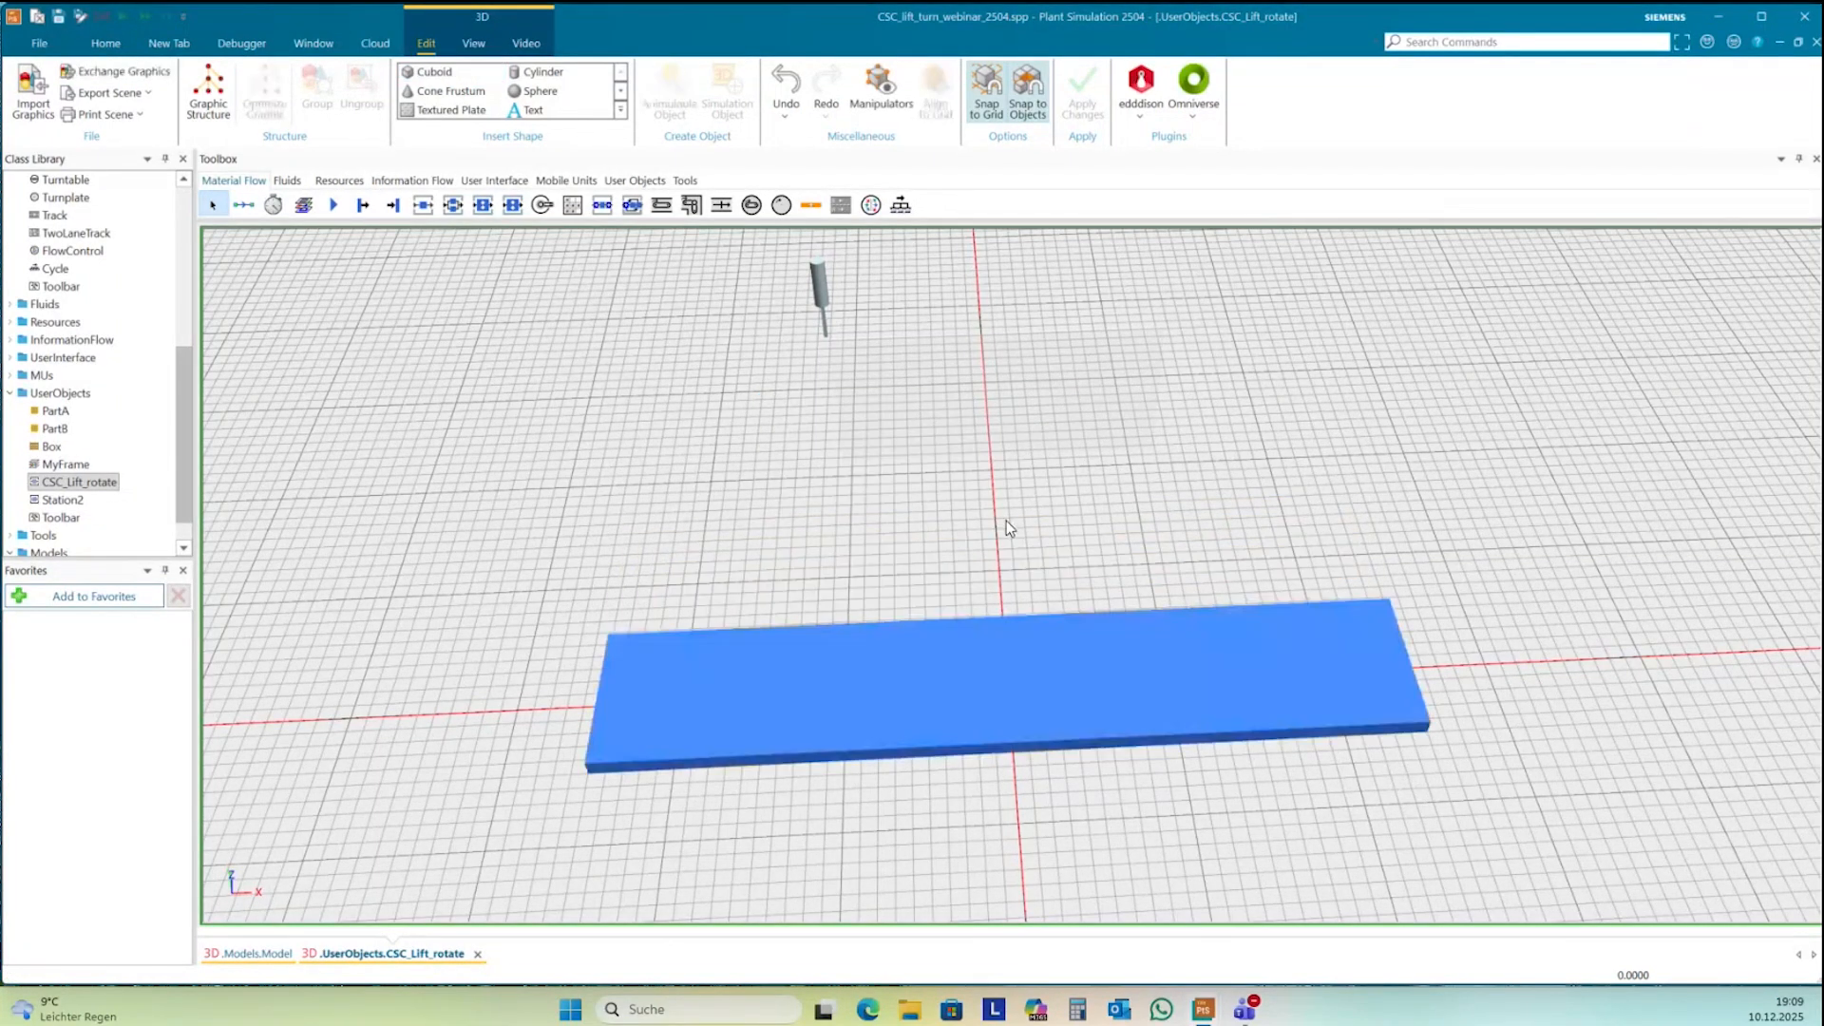
- Activate the cuboid's material and set its diffuse color to red
middle_click_drag(1061, 544, 1078, 488)
left_click(1043, 678)
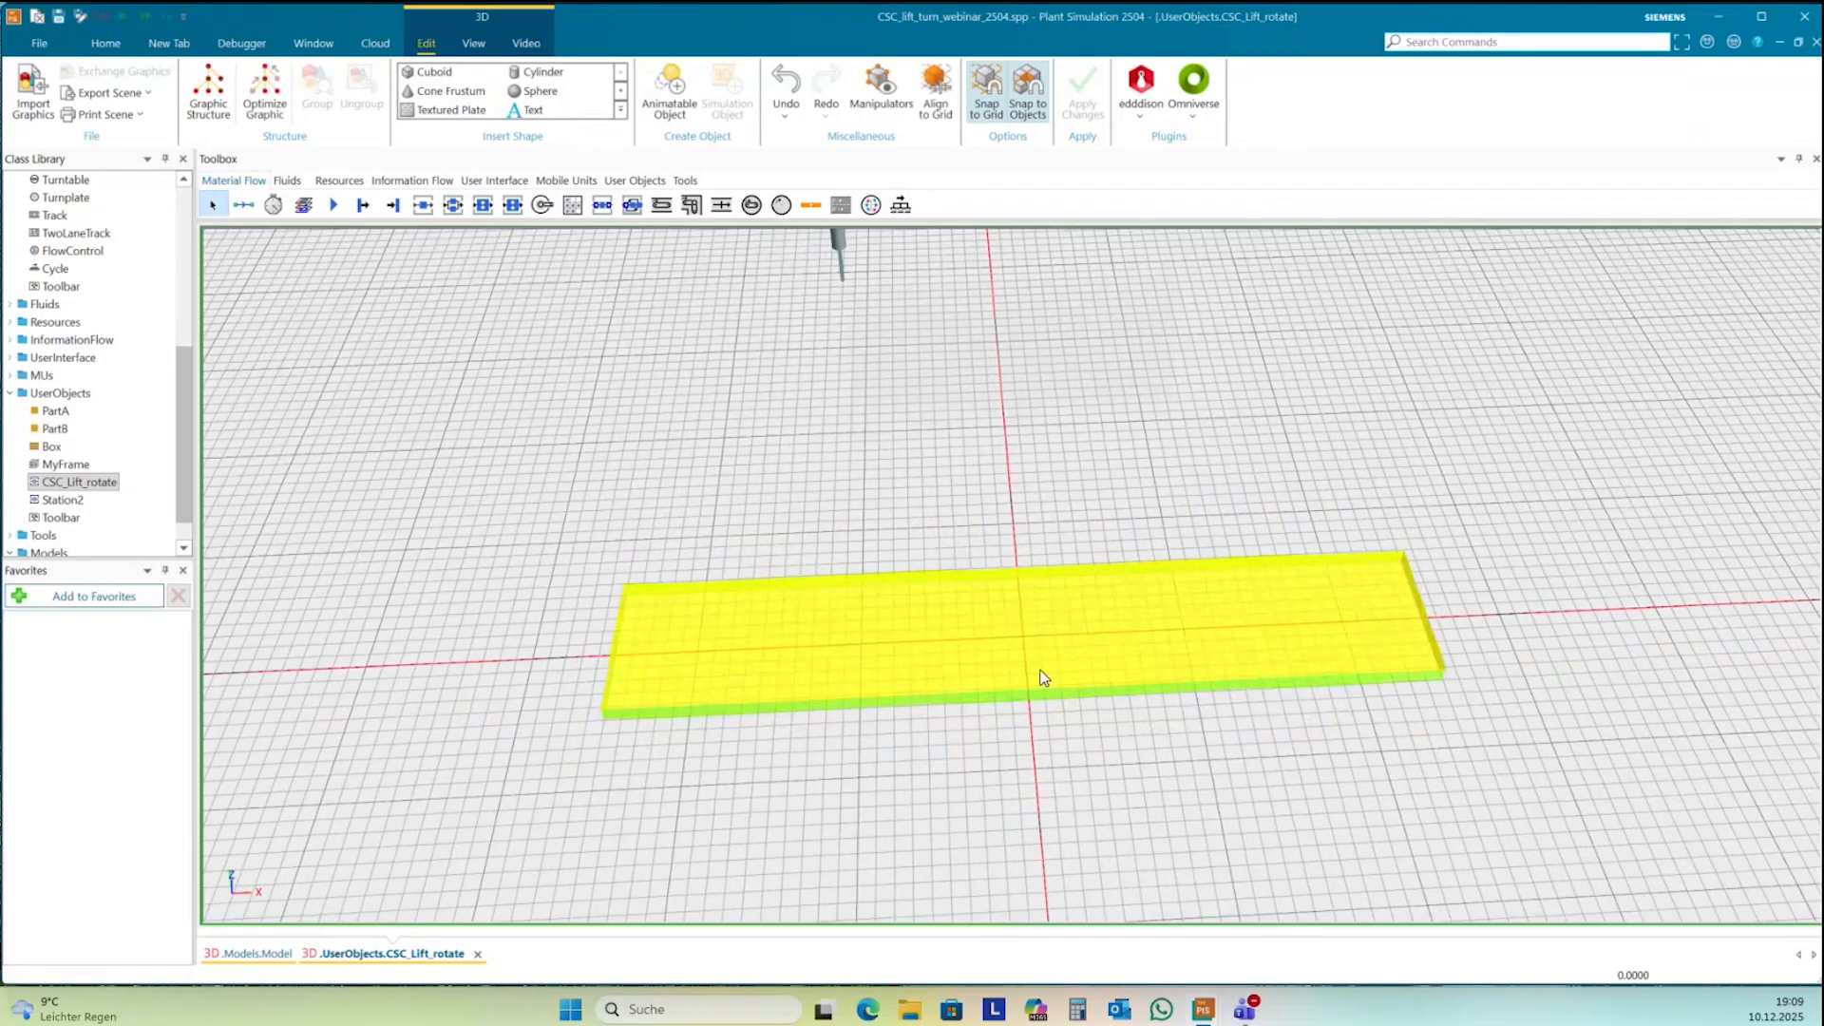
right_click(1043, 677)
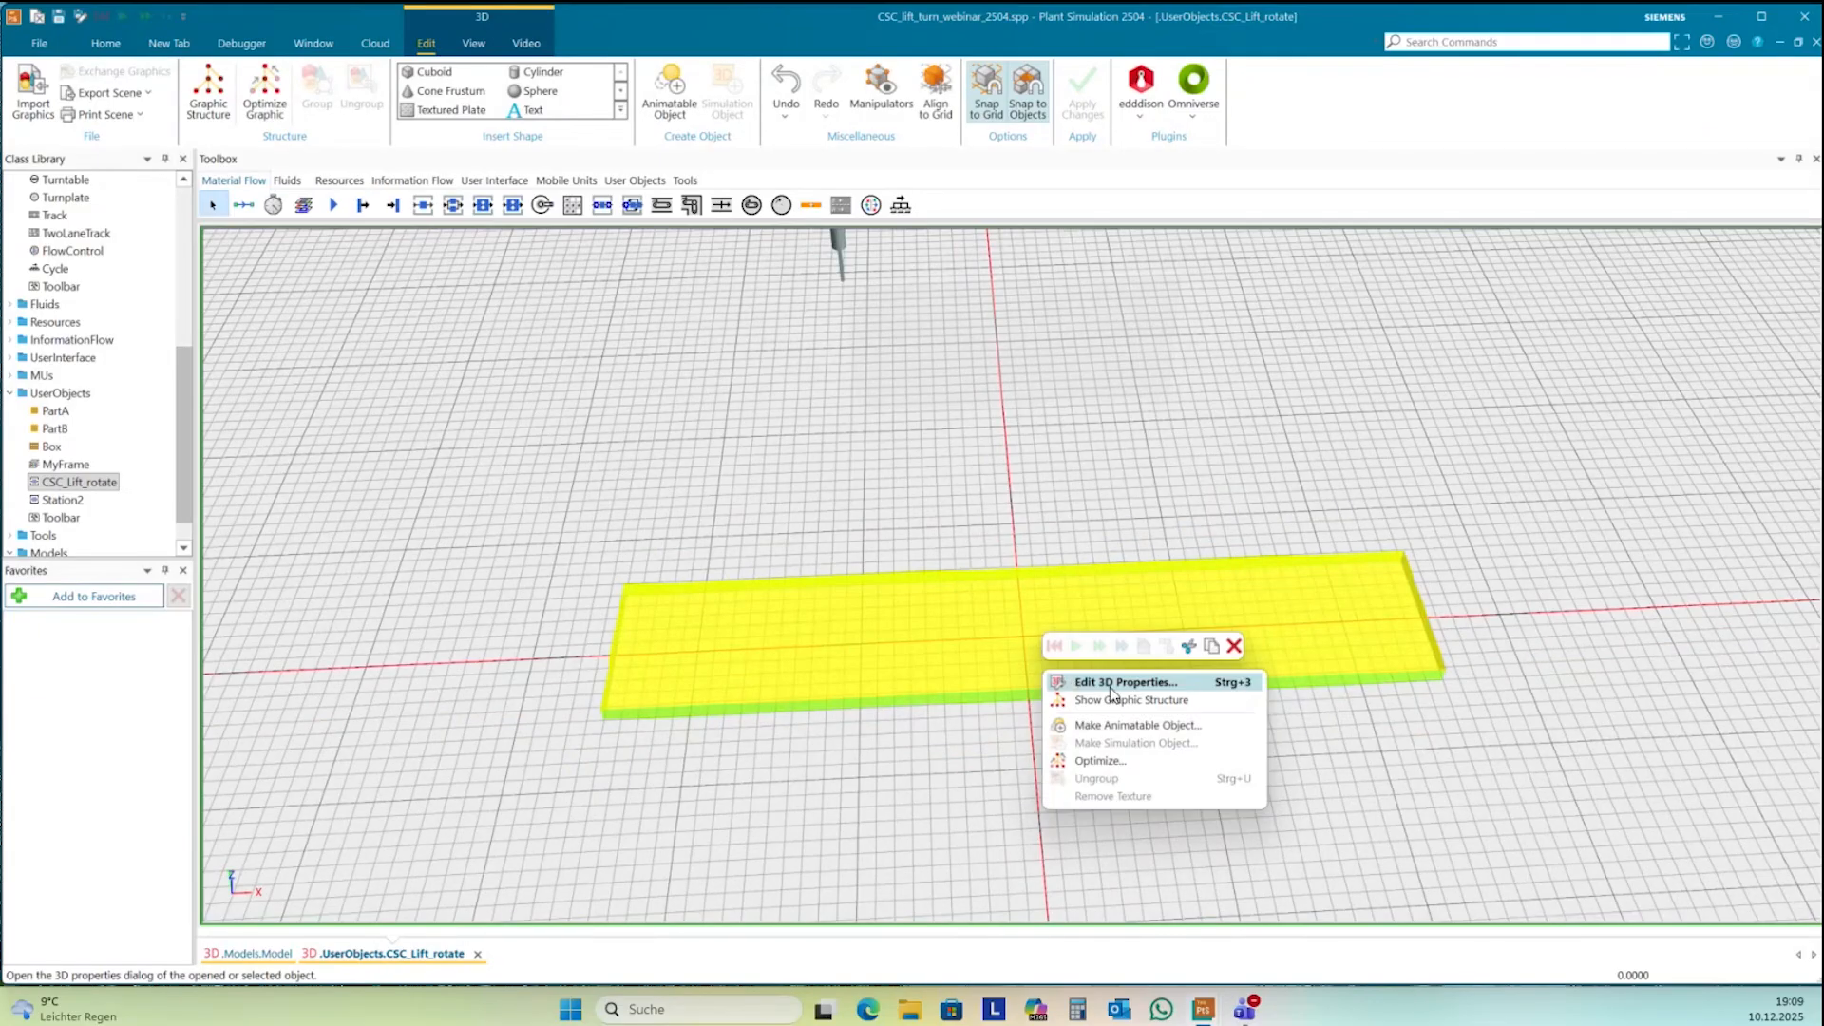
left_click(1112, 684)
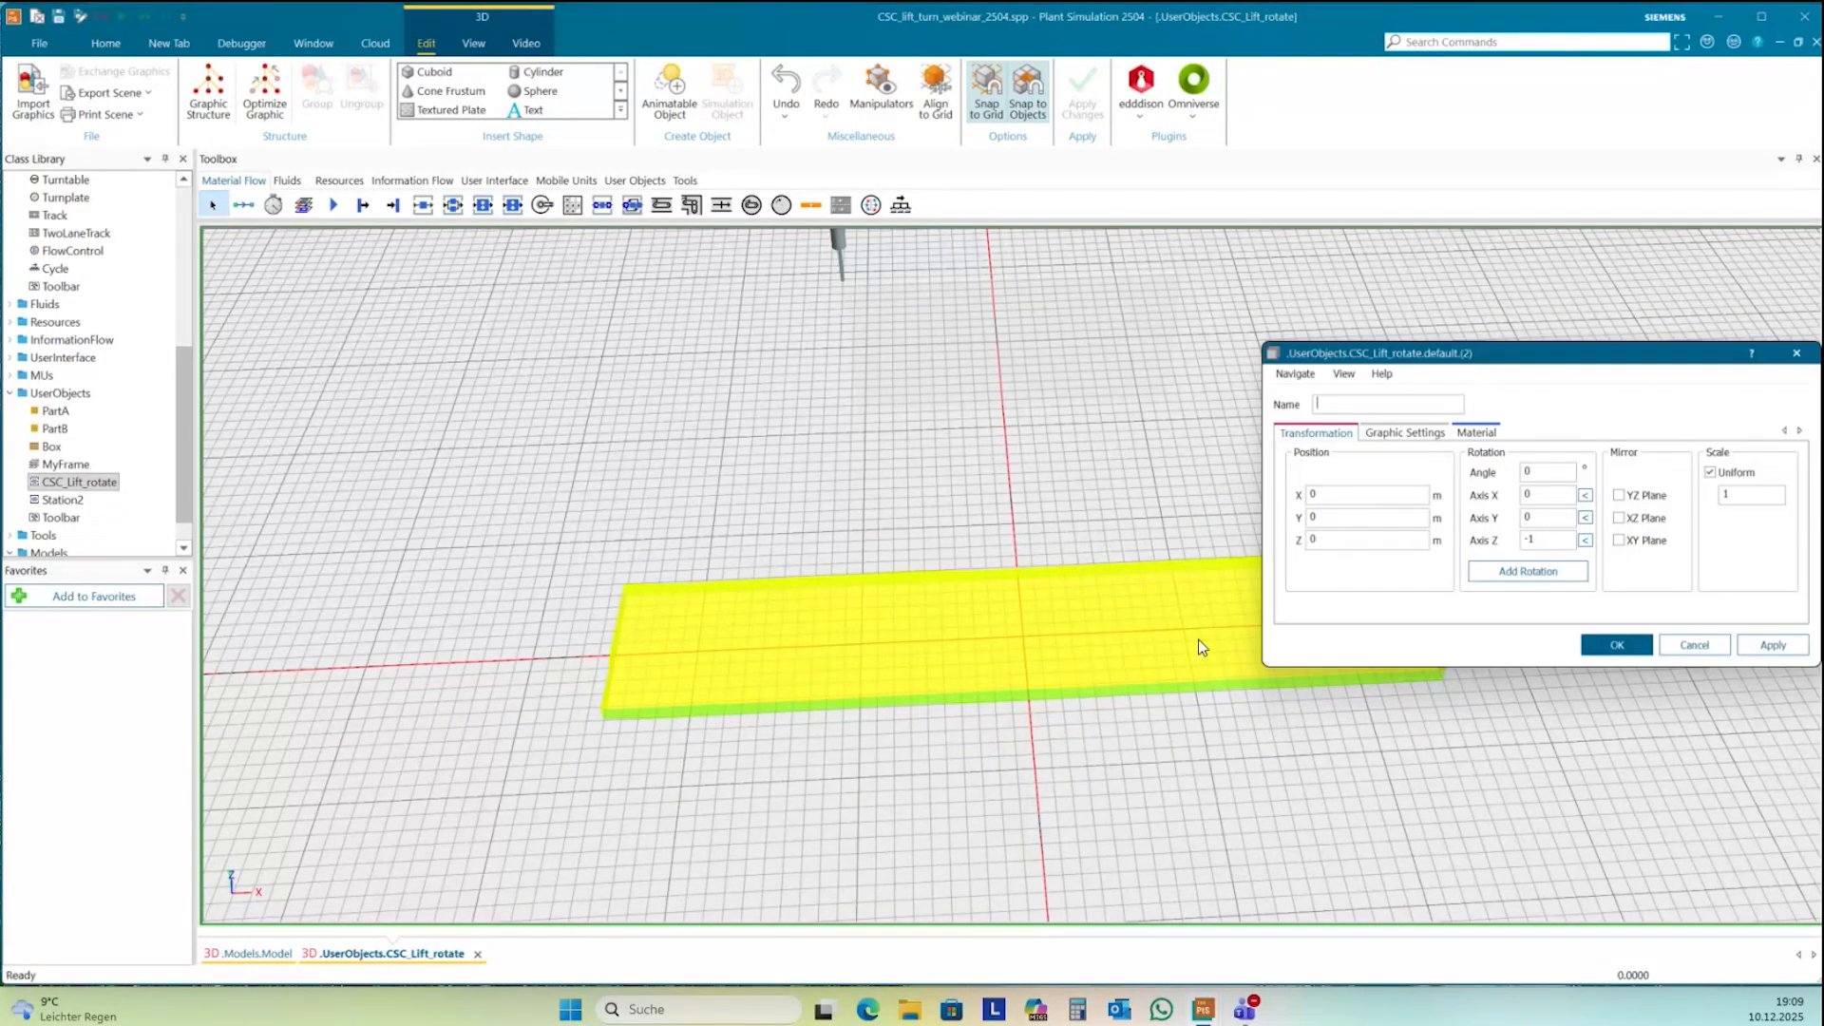
left_click(1474, 434)
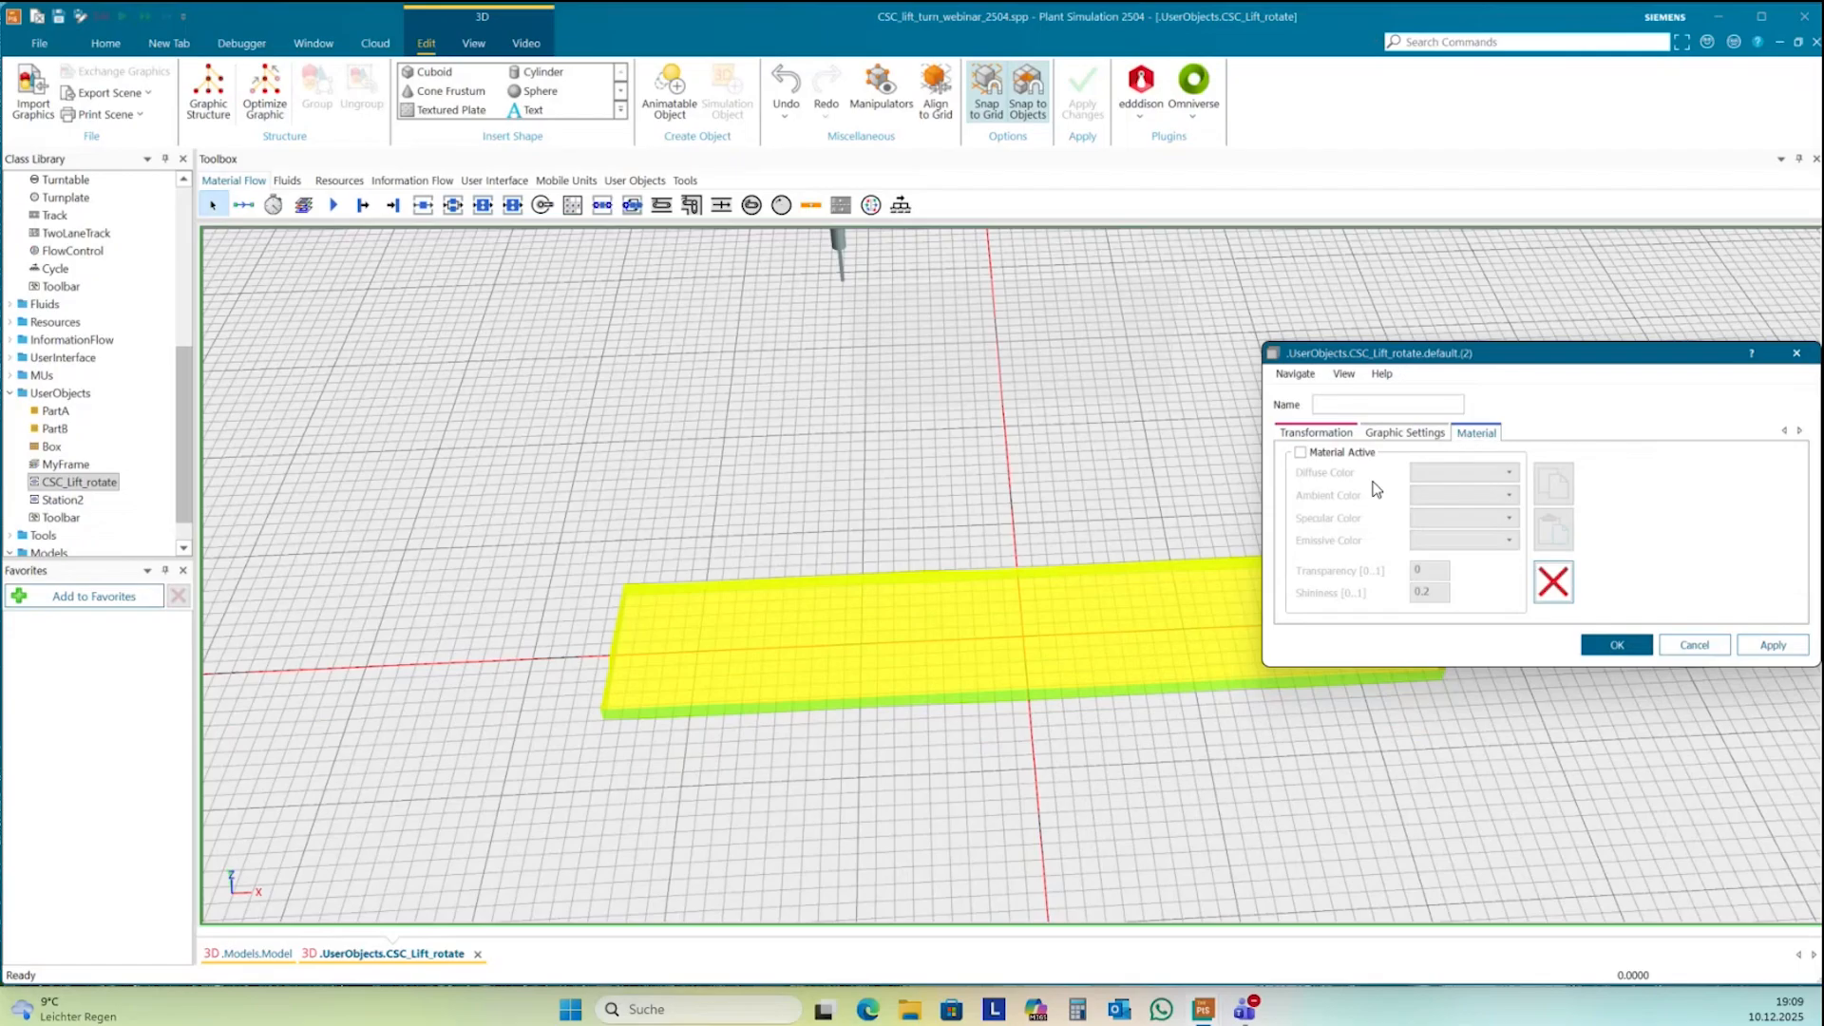
left_click(1300, 453)
left_click(1509, 472)
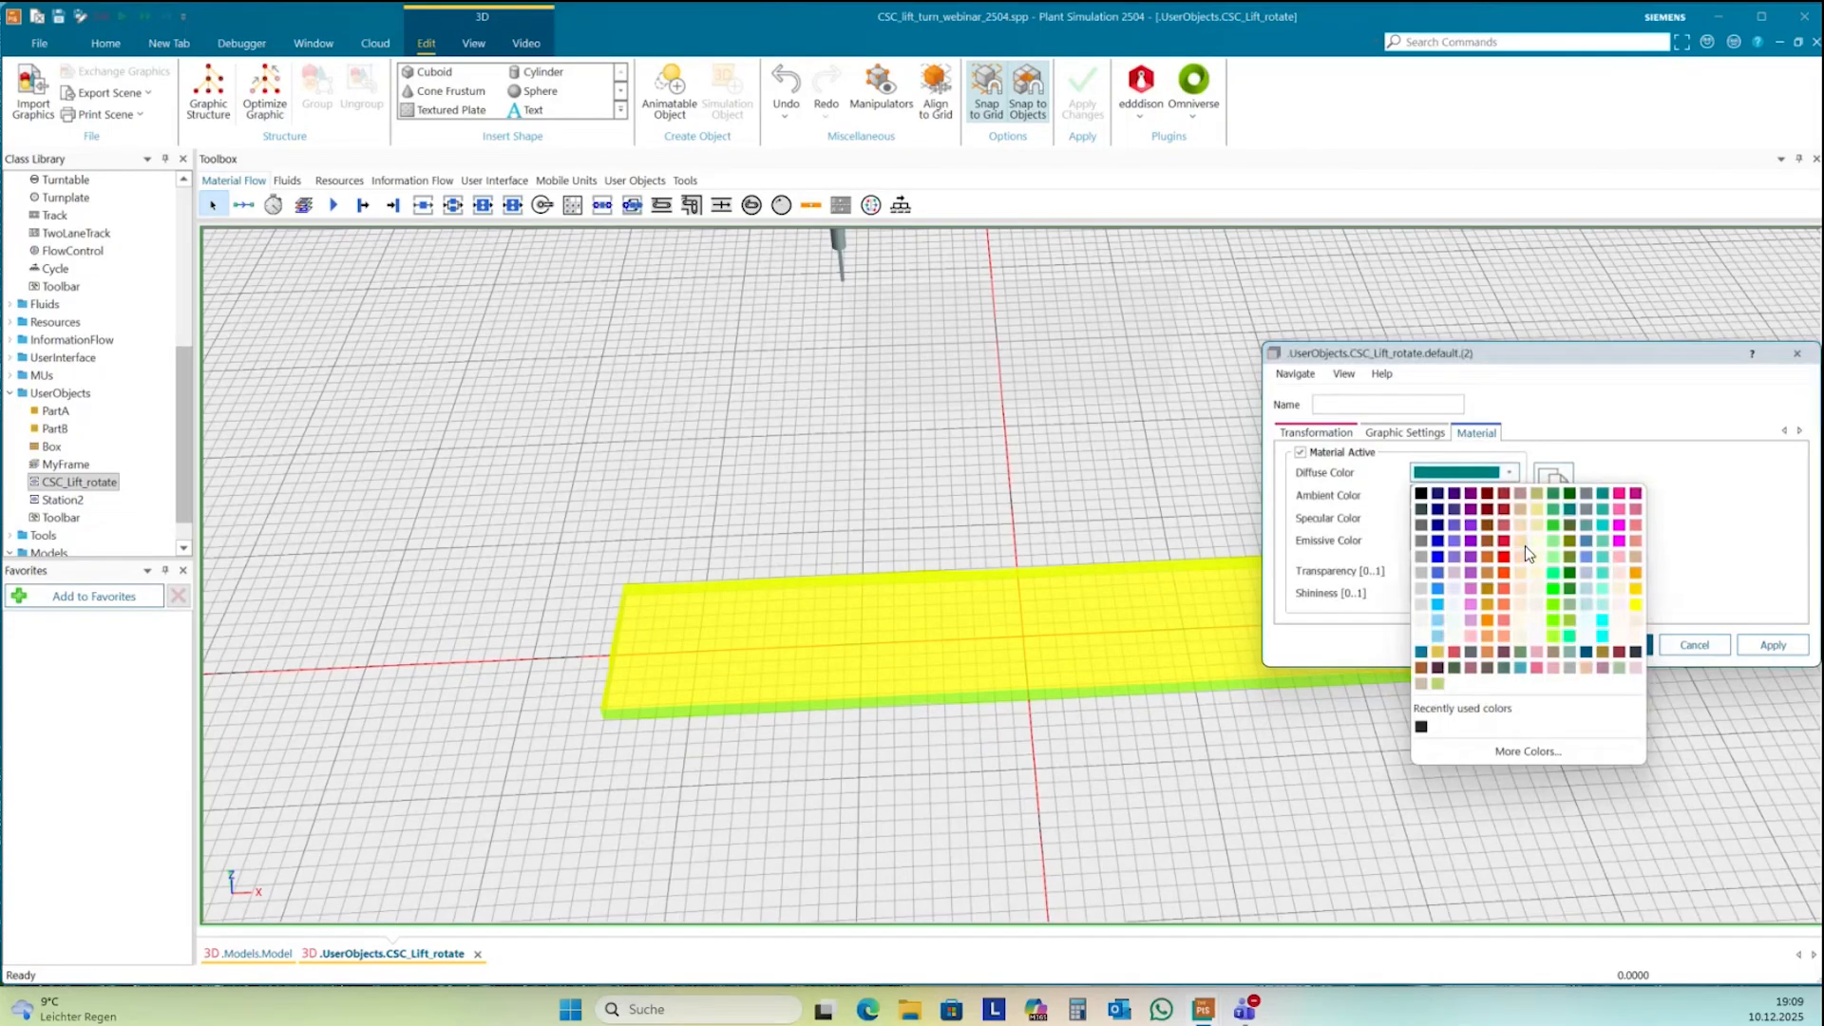
left_click(1504, 556)
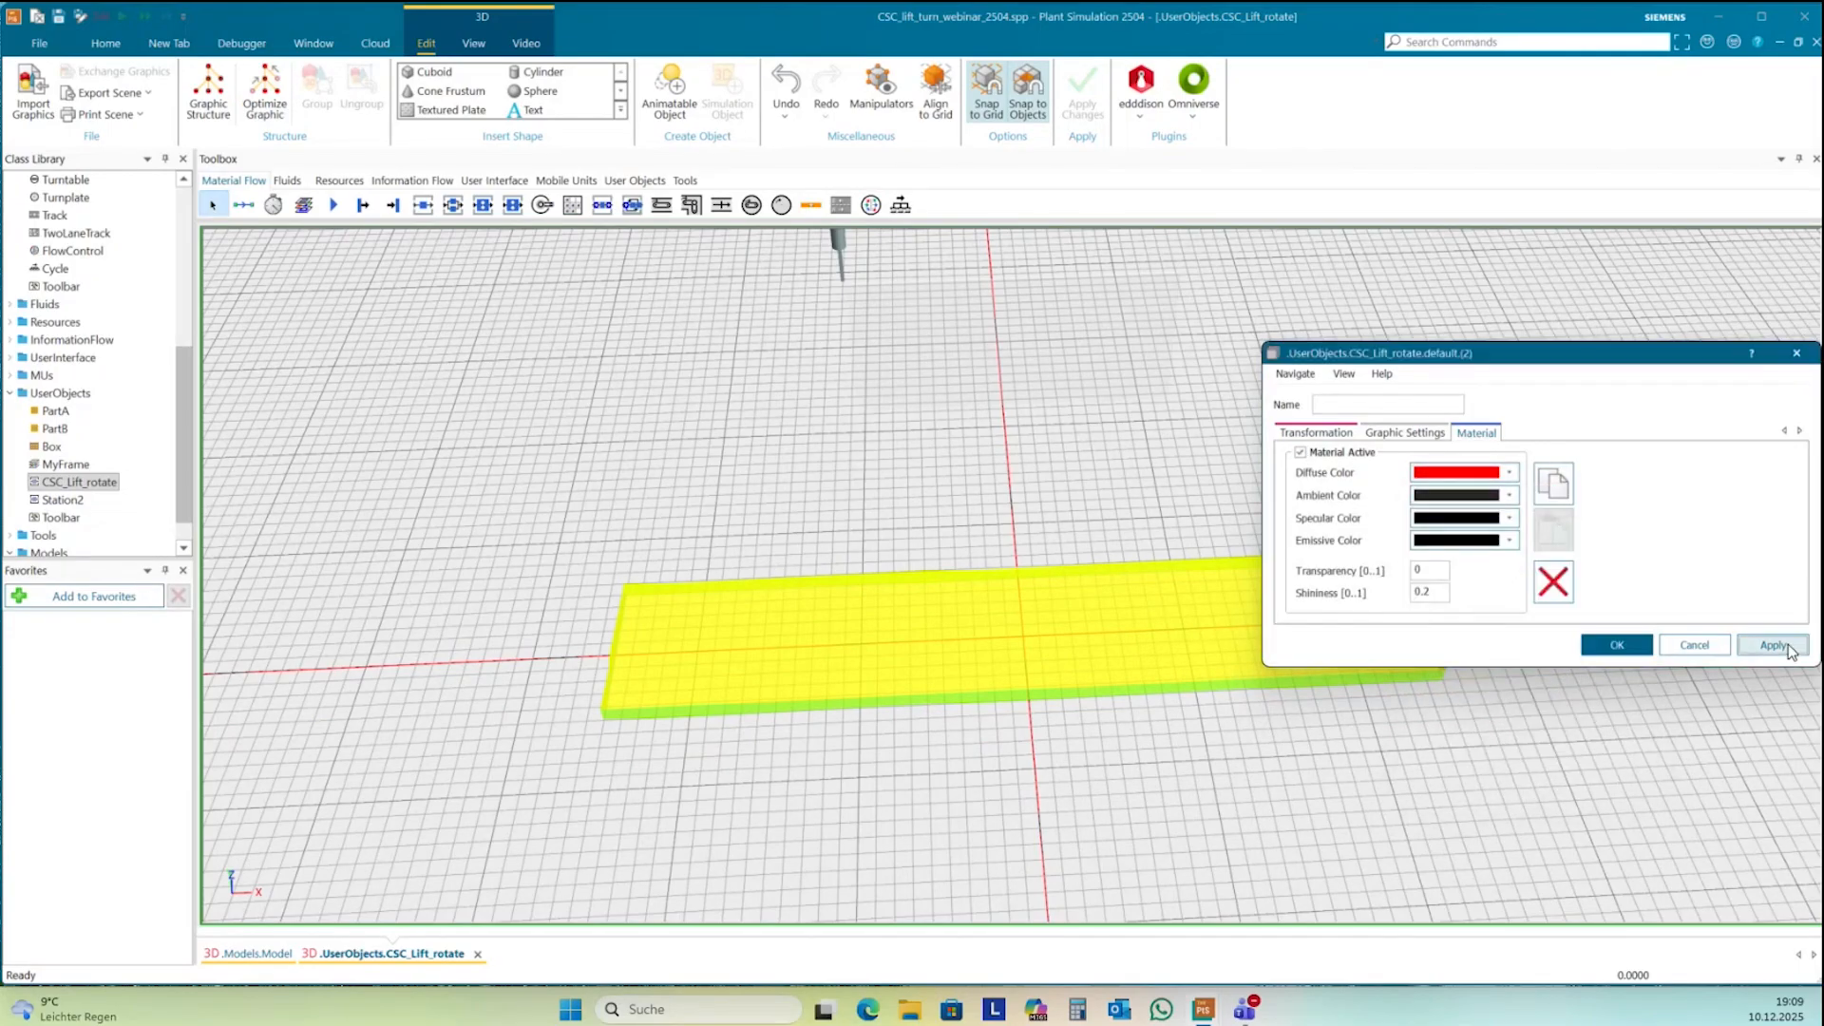
left_click(1772, 645)
left_click(1617, 645)
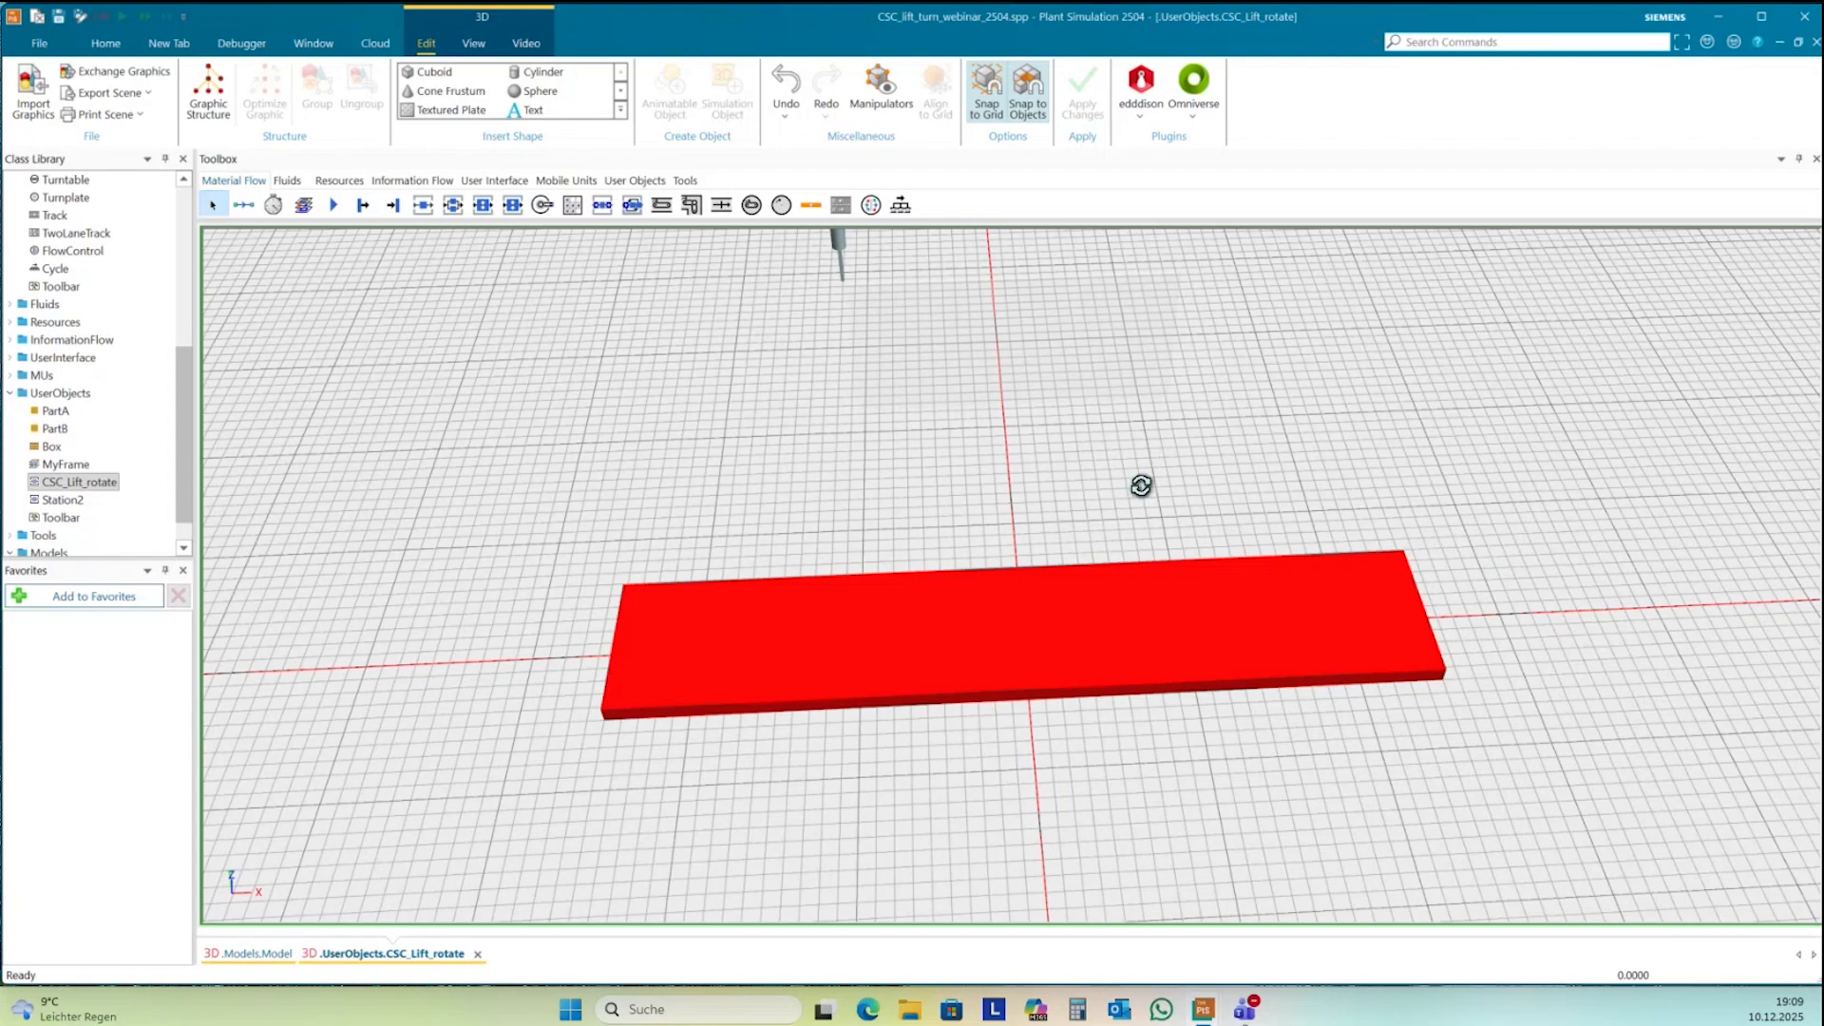
- Delete the leftover transparent pane graphic behind the red plate
left_click_drag(1157, 471, 1217, 473)
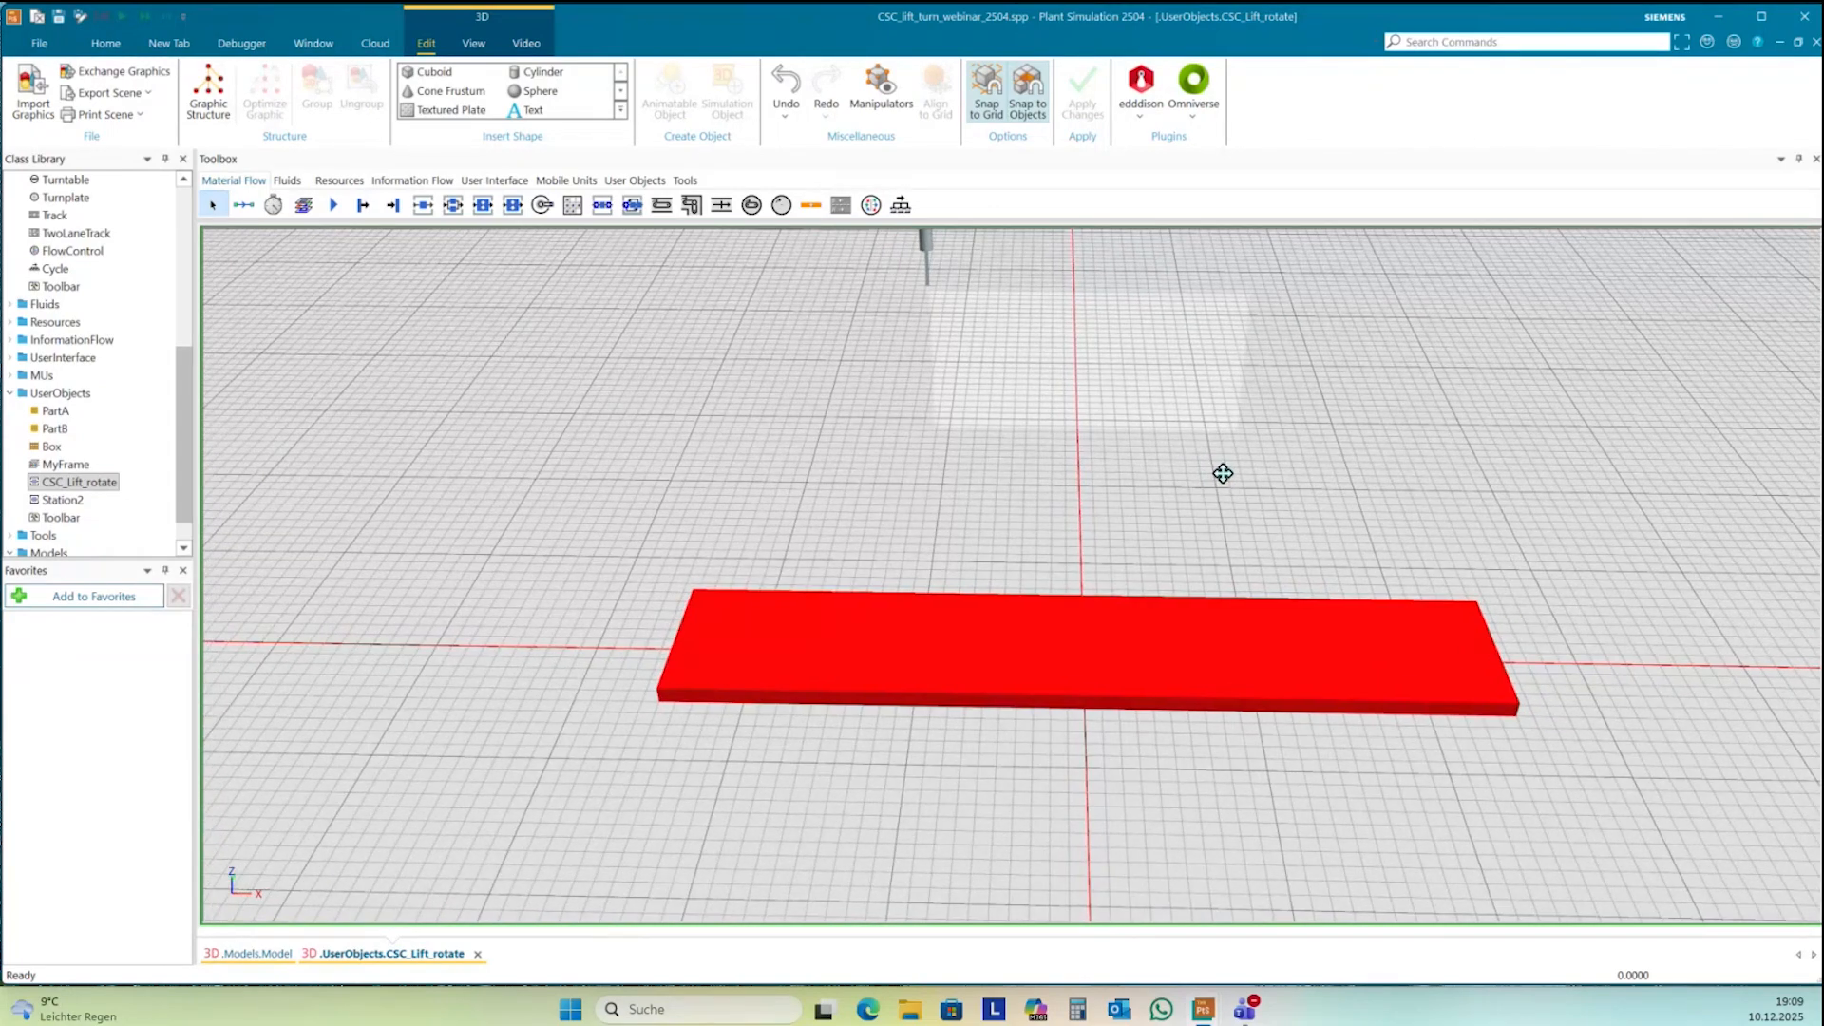
left_click(1189, 378)
key("Delete")
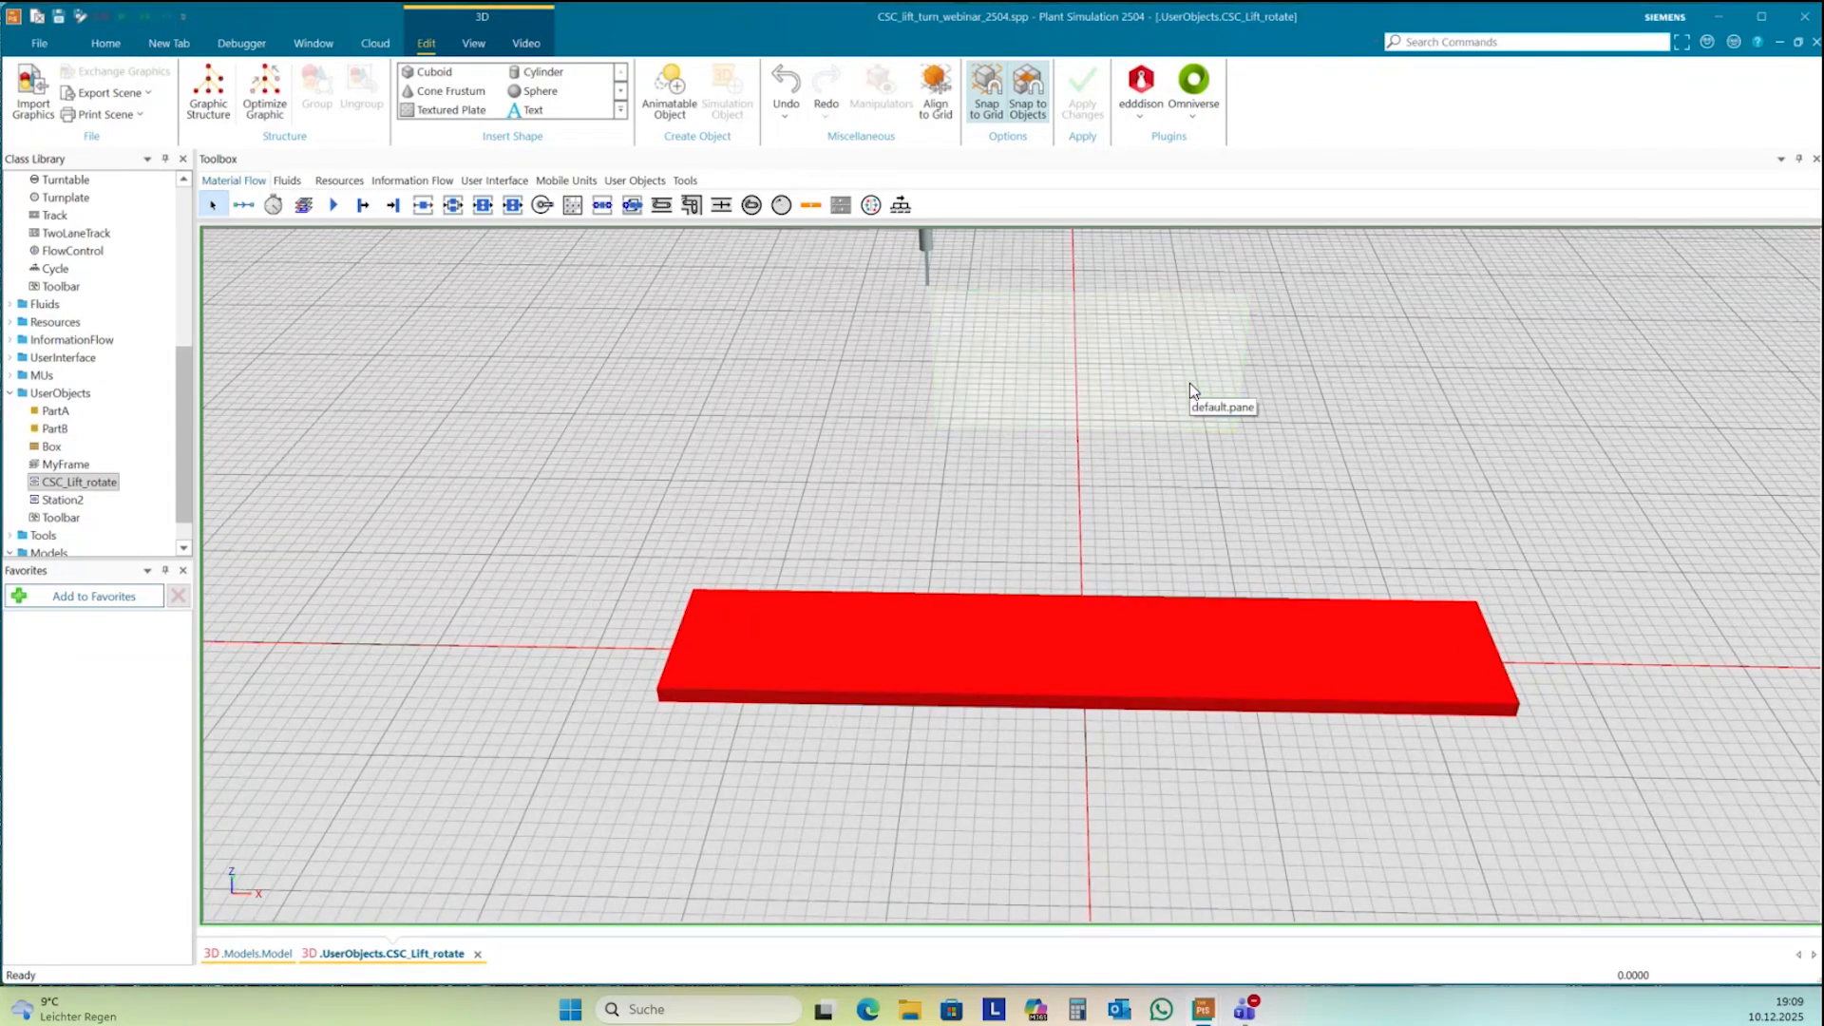
- Move the states indicator to the red plate's rear corner at the positive X end and raise it slightly
left_click_drag(928, 245, 1471, 594)
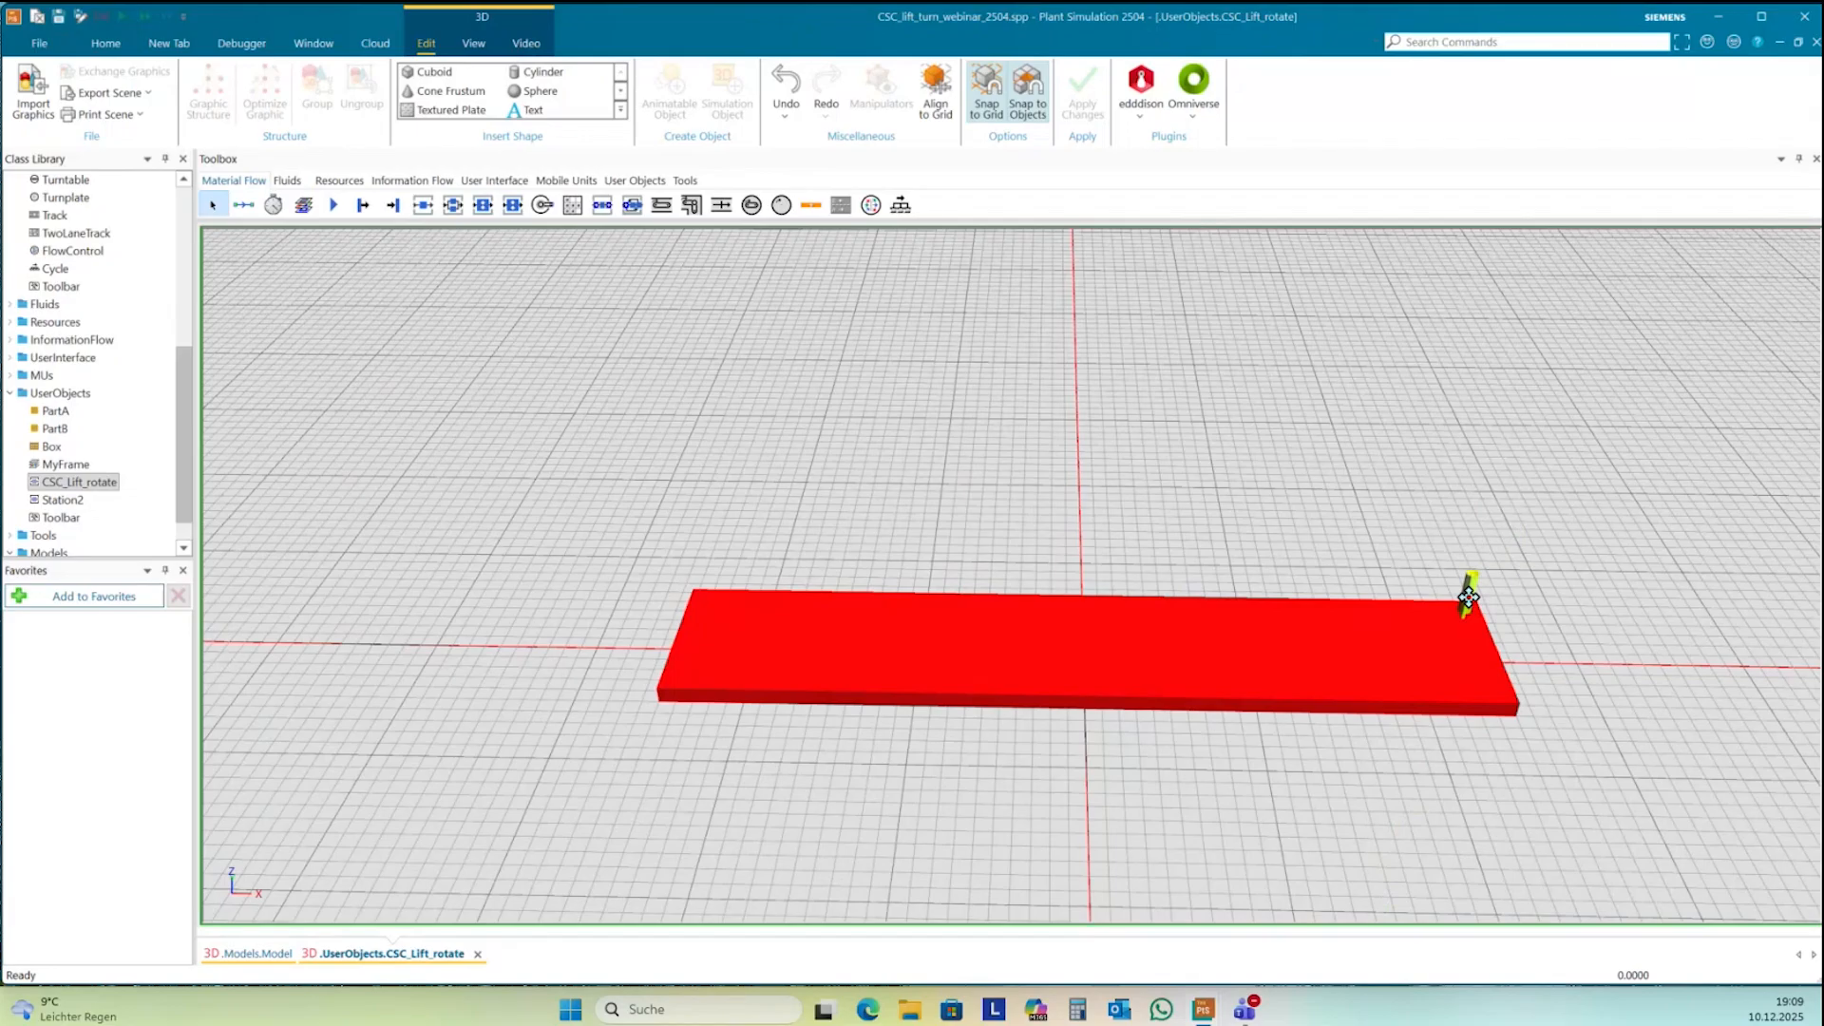
left_click(1534, 617)
middle_click_drag(1443, 540, 1482, 557)
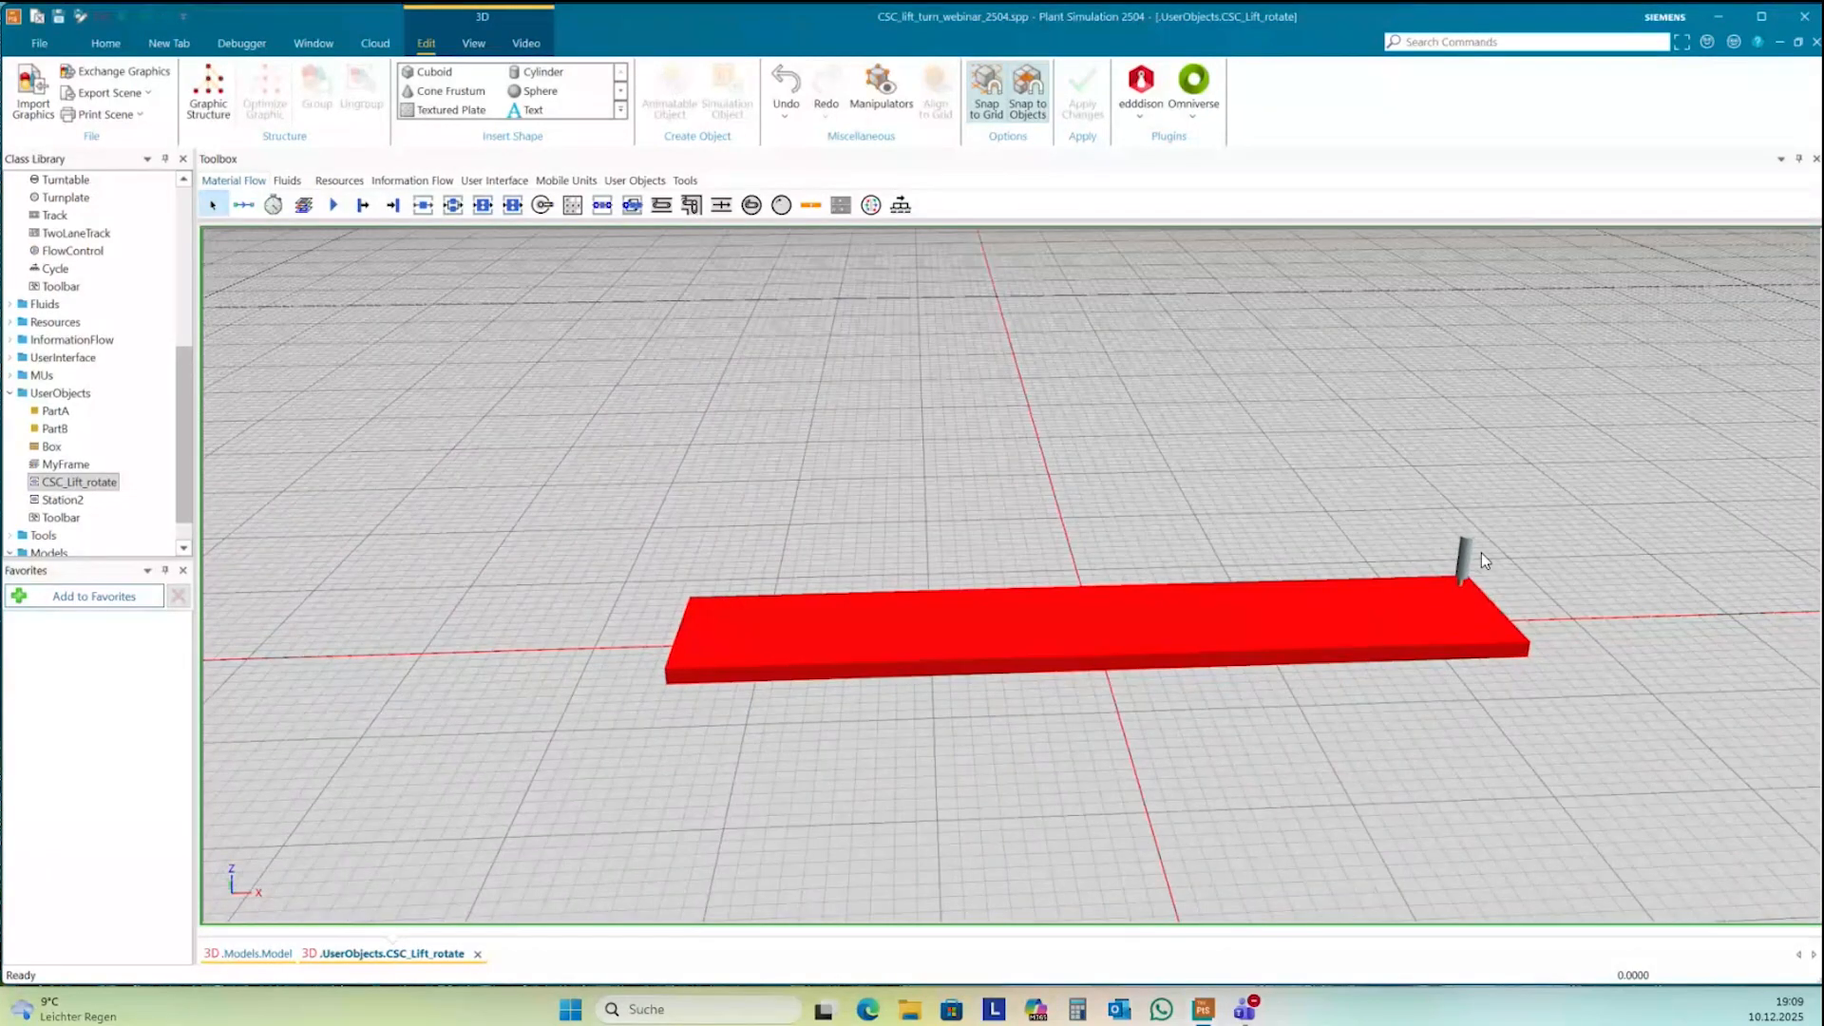
left_click(1466, 561)
key("alt")
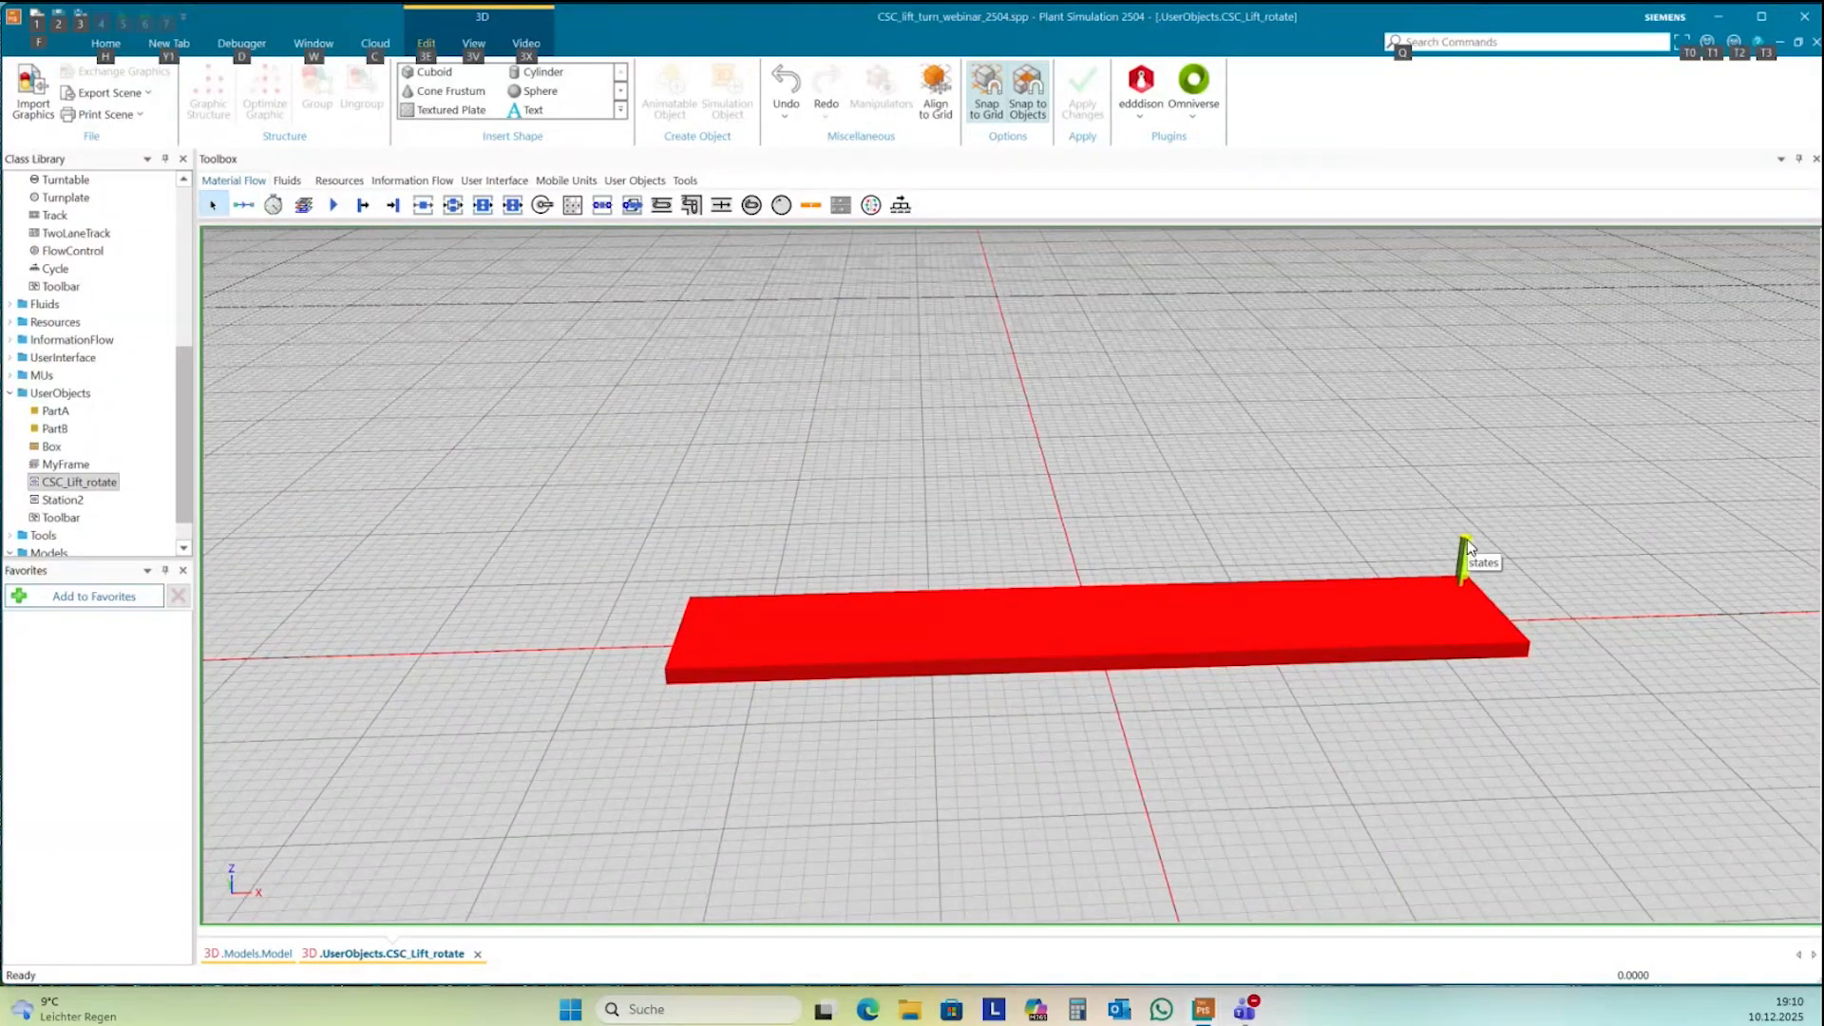
key("alt")
left_click_drag(1468, 560, 1470, 540)
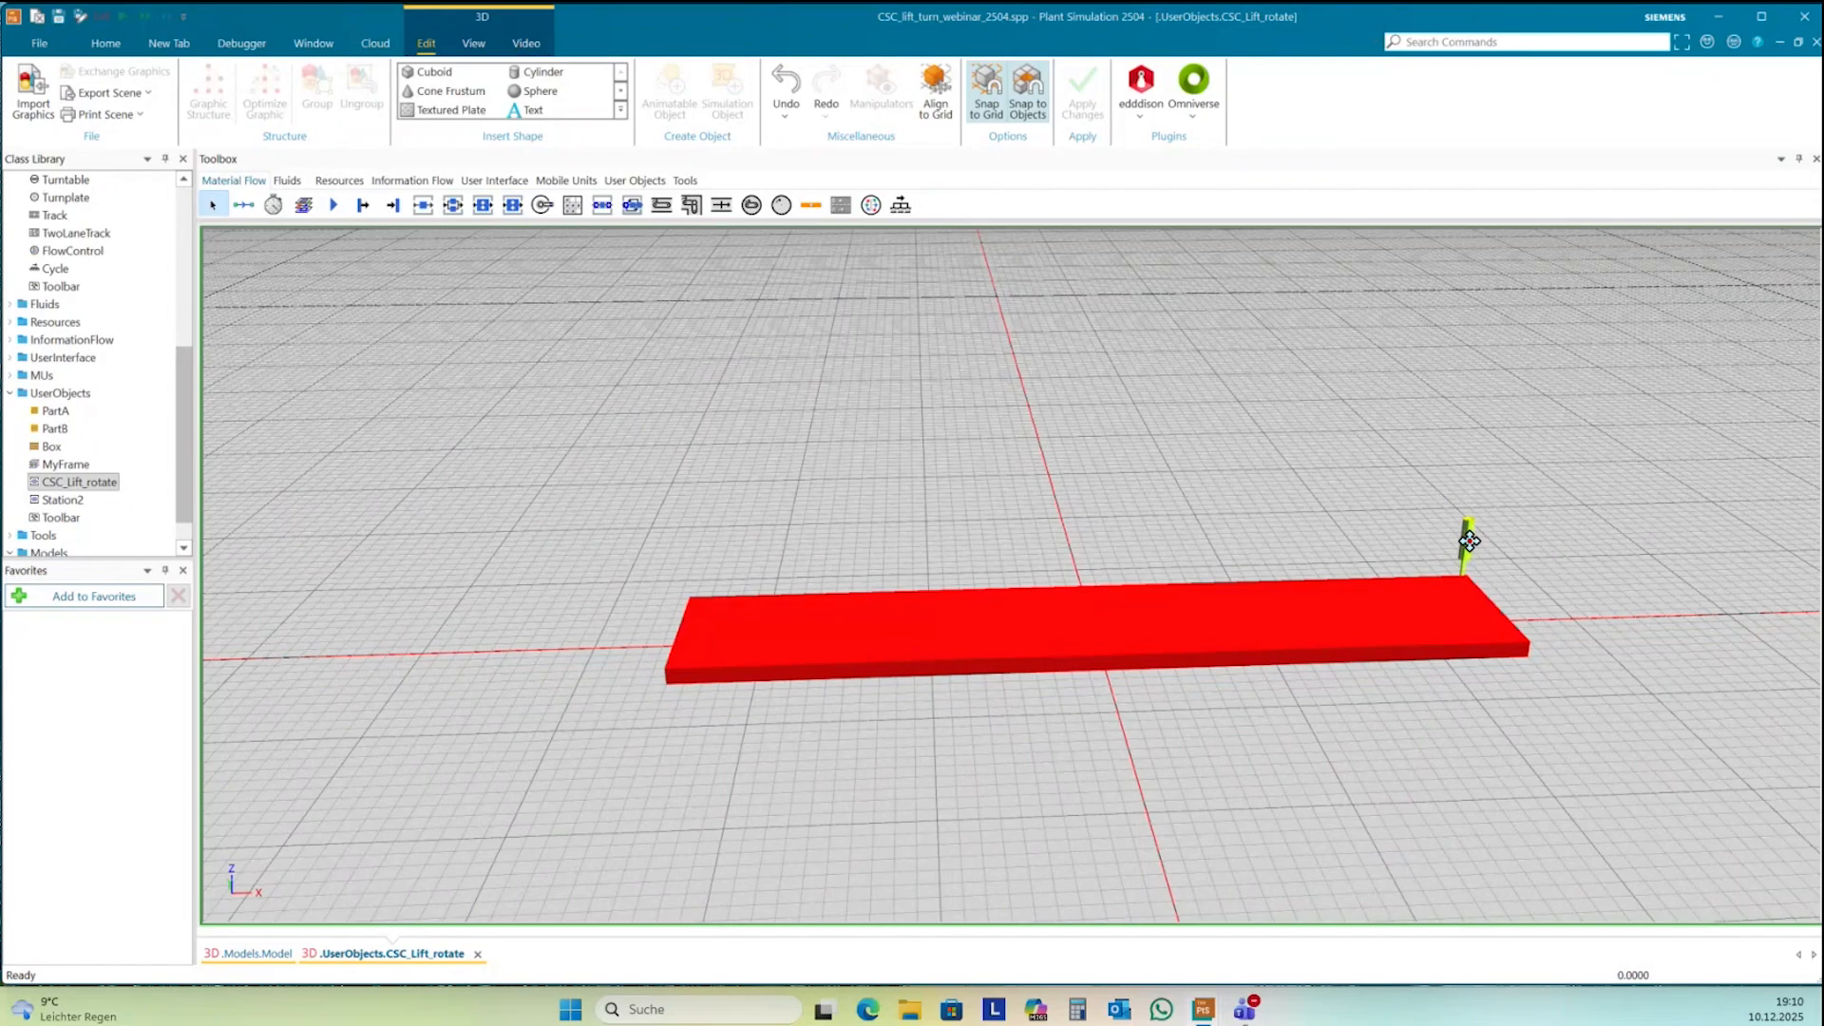
left_click(1540, 565)
- Try moving the red plate off the origin and back, and check its position in the 3D properties
middle_click_drag(1551, 627, 1389, 514)
scroll(1559, 623, "down", 2)
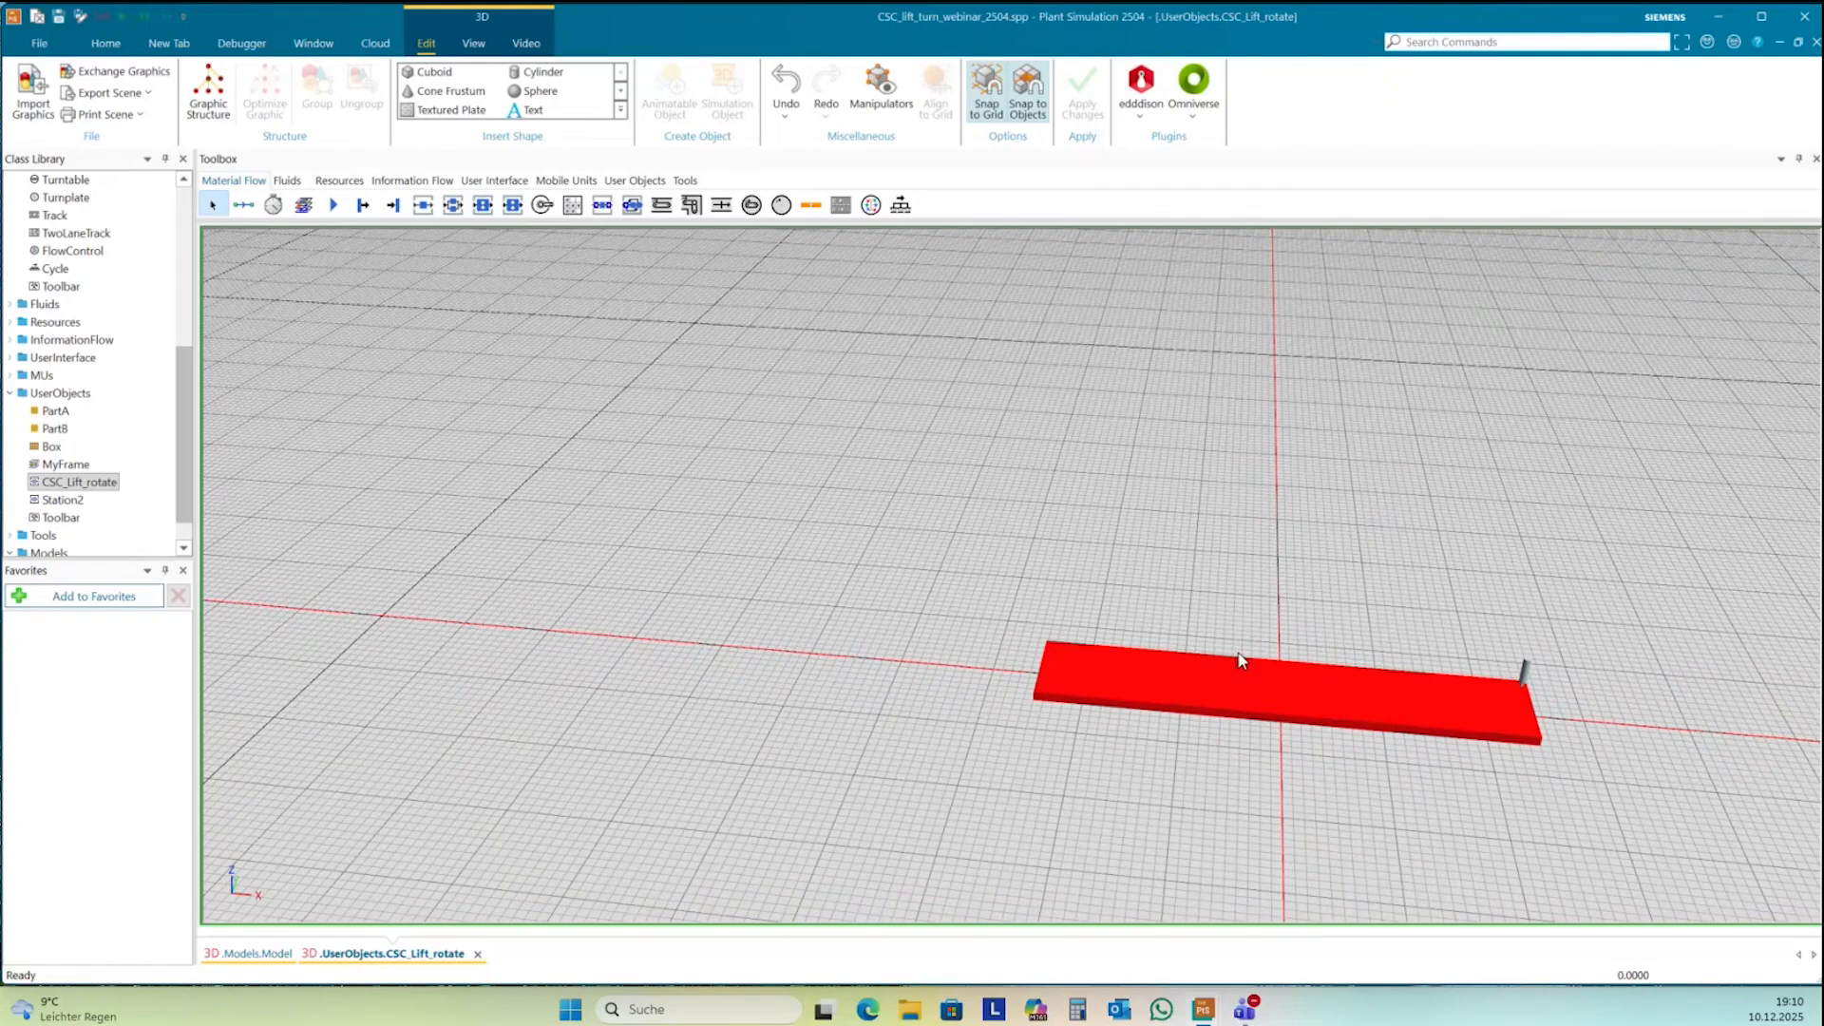
left_click(1279, 703)
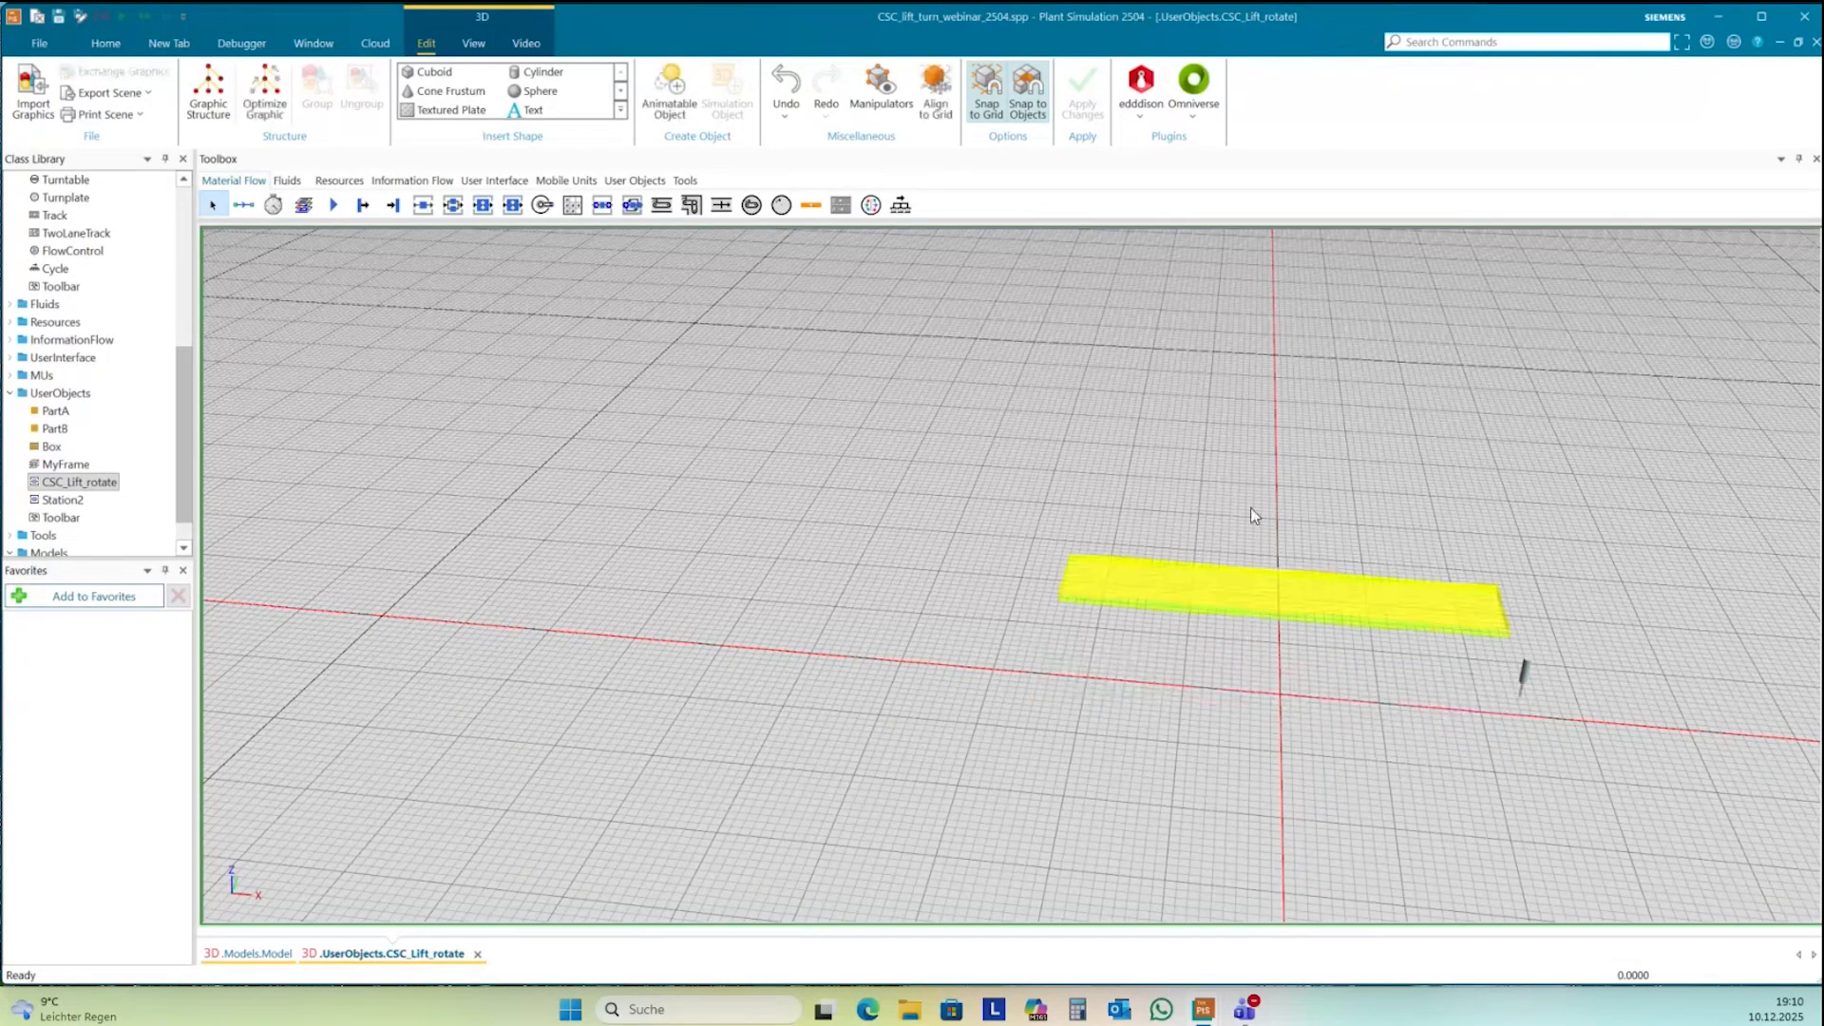
left_click_drag(1301, 657, 1302, 700)
right_click(1302, 701)
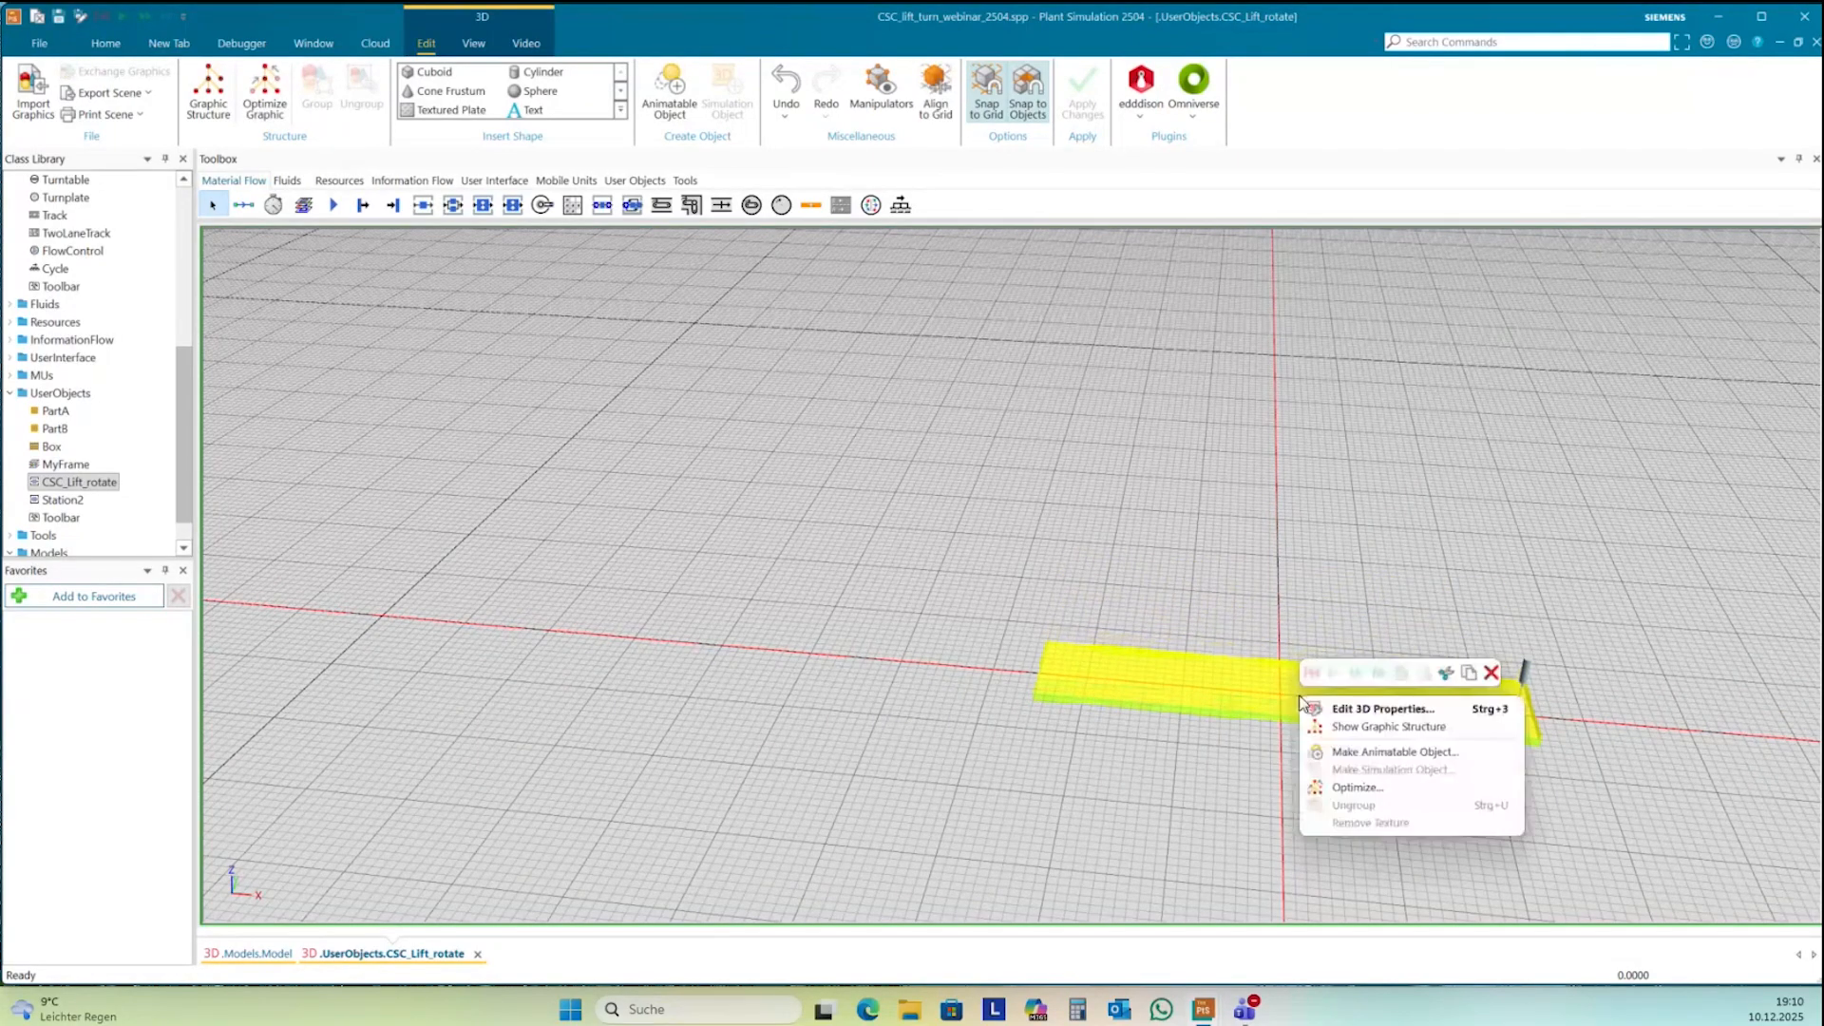
left_click(1357, 716)
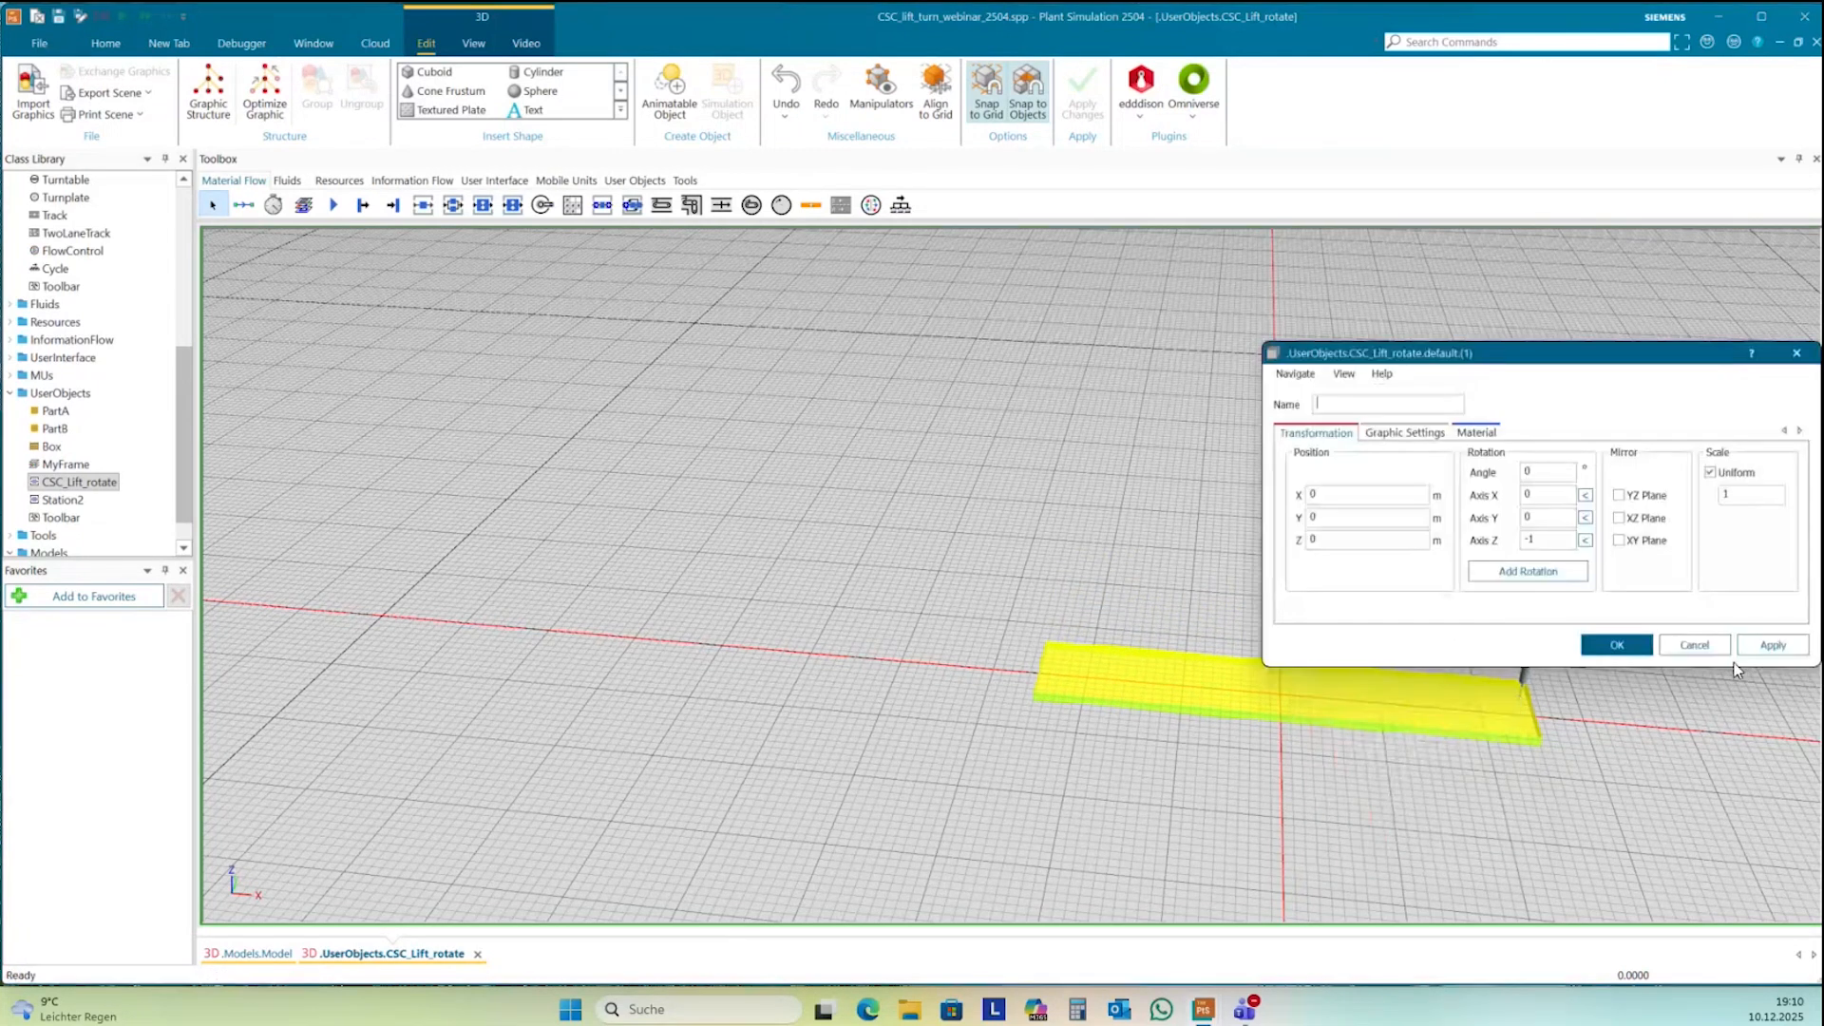
left_click(1614, 645)
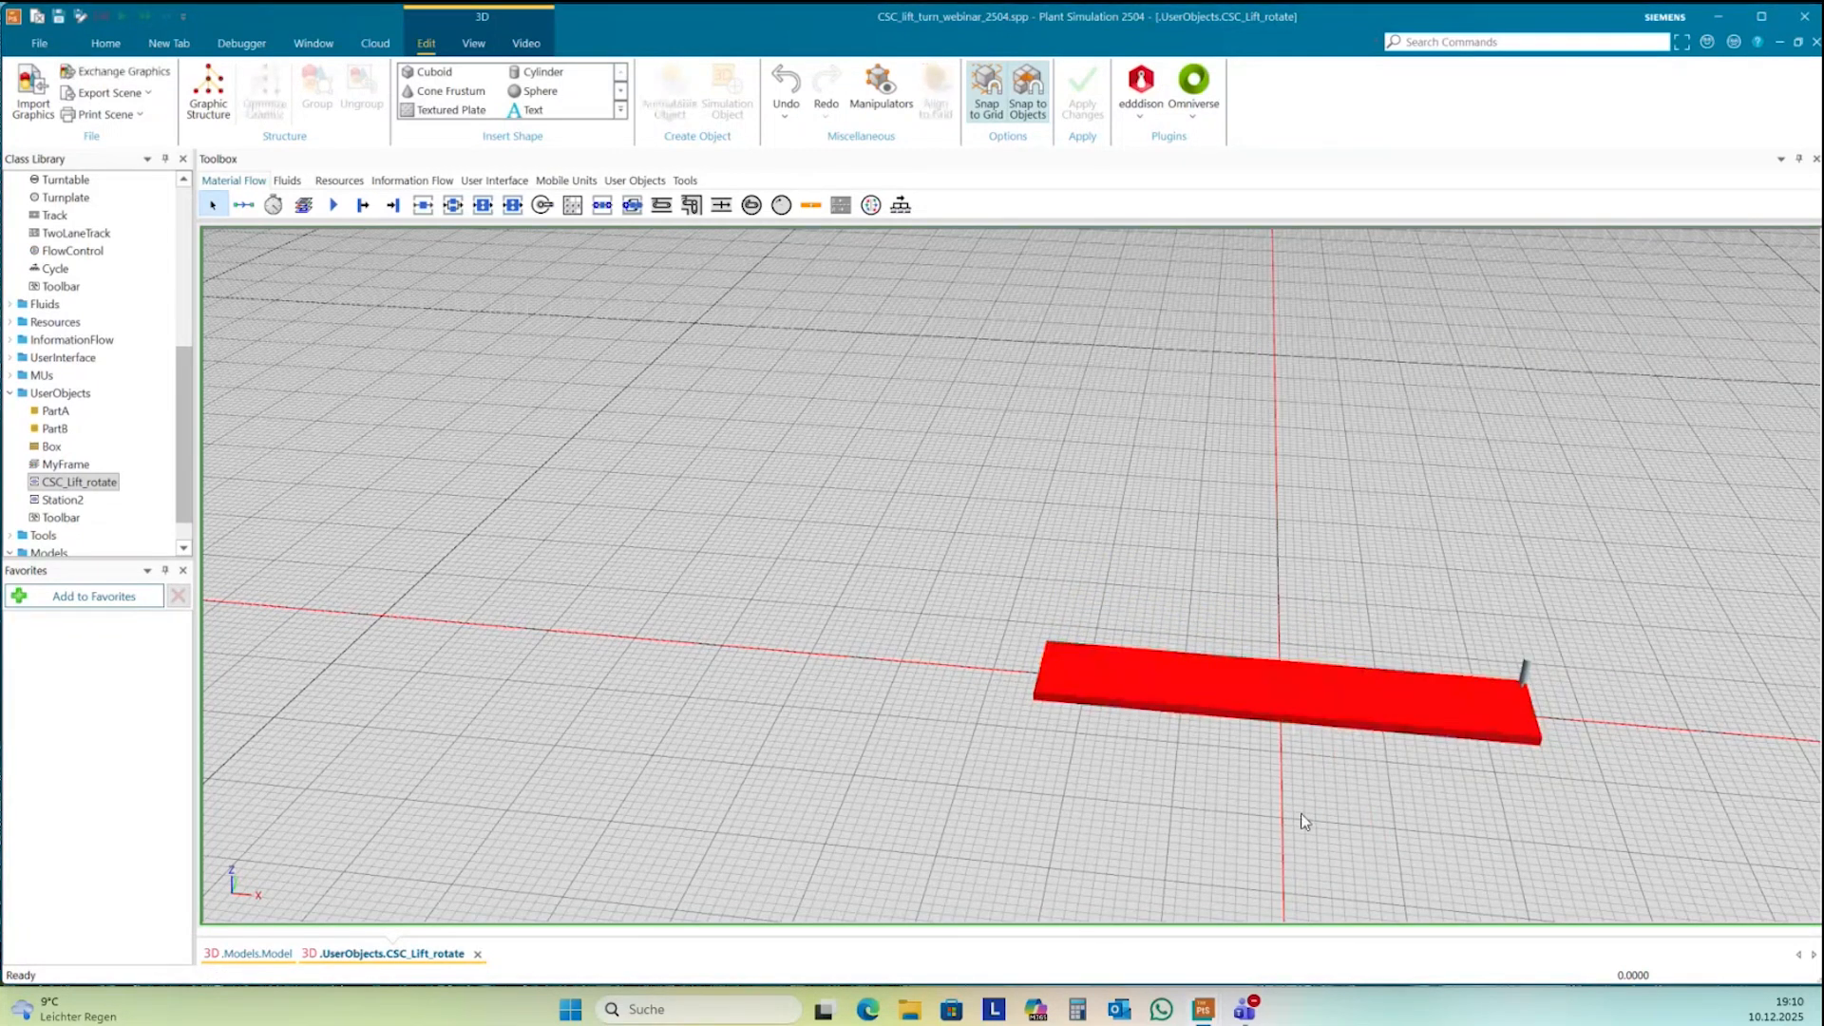
left_click_drag(1302, 813, 1297, 814)
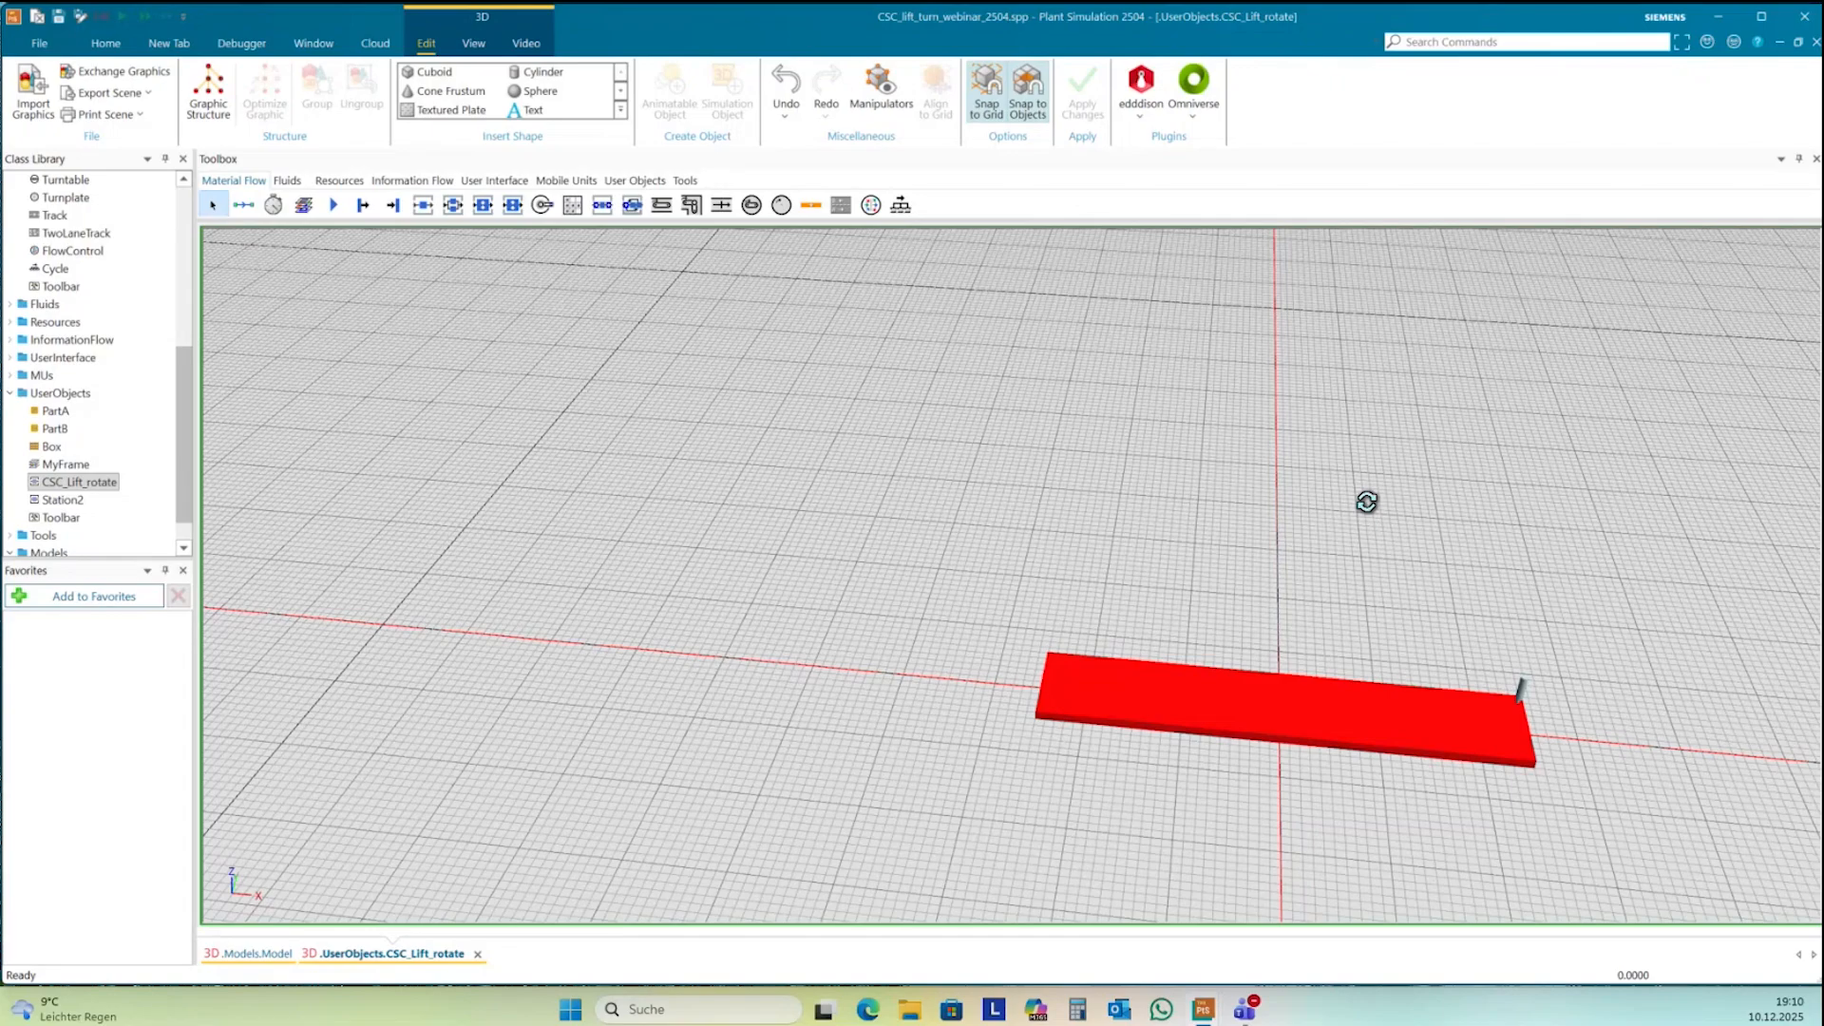
- Show the graphic structure of CSC_Lift_rotate and place its window clear of the red plate
left_click_drag(1366, 501, 1225, 488)
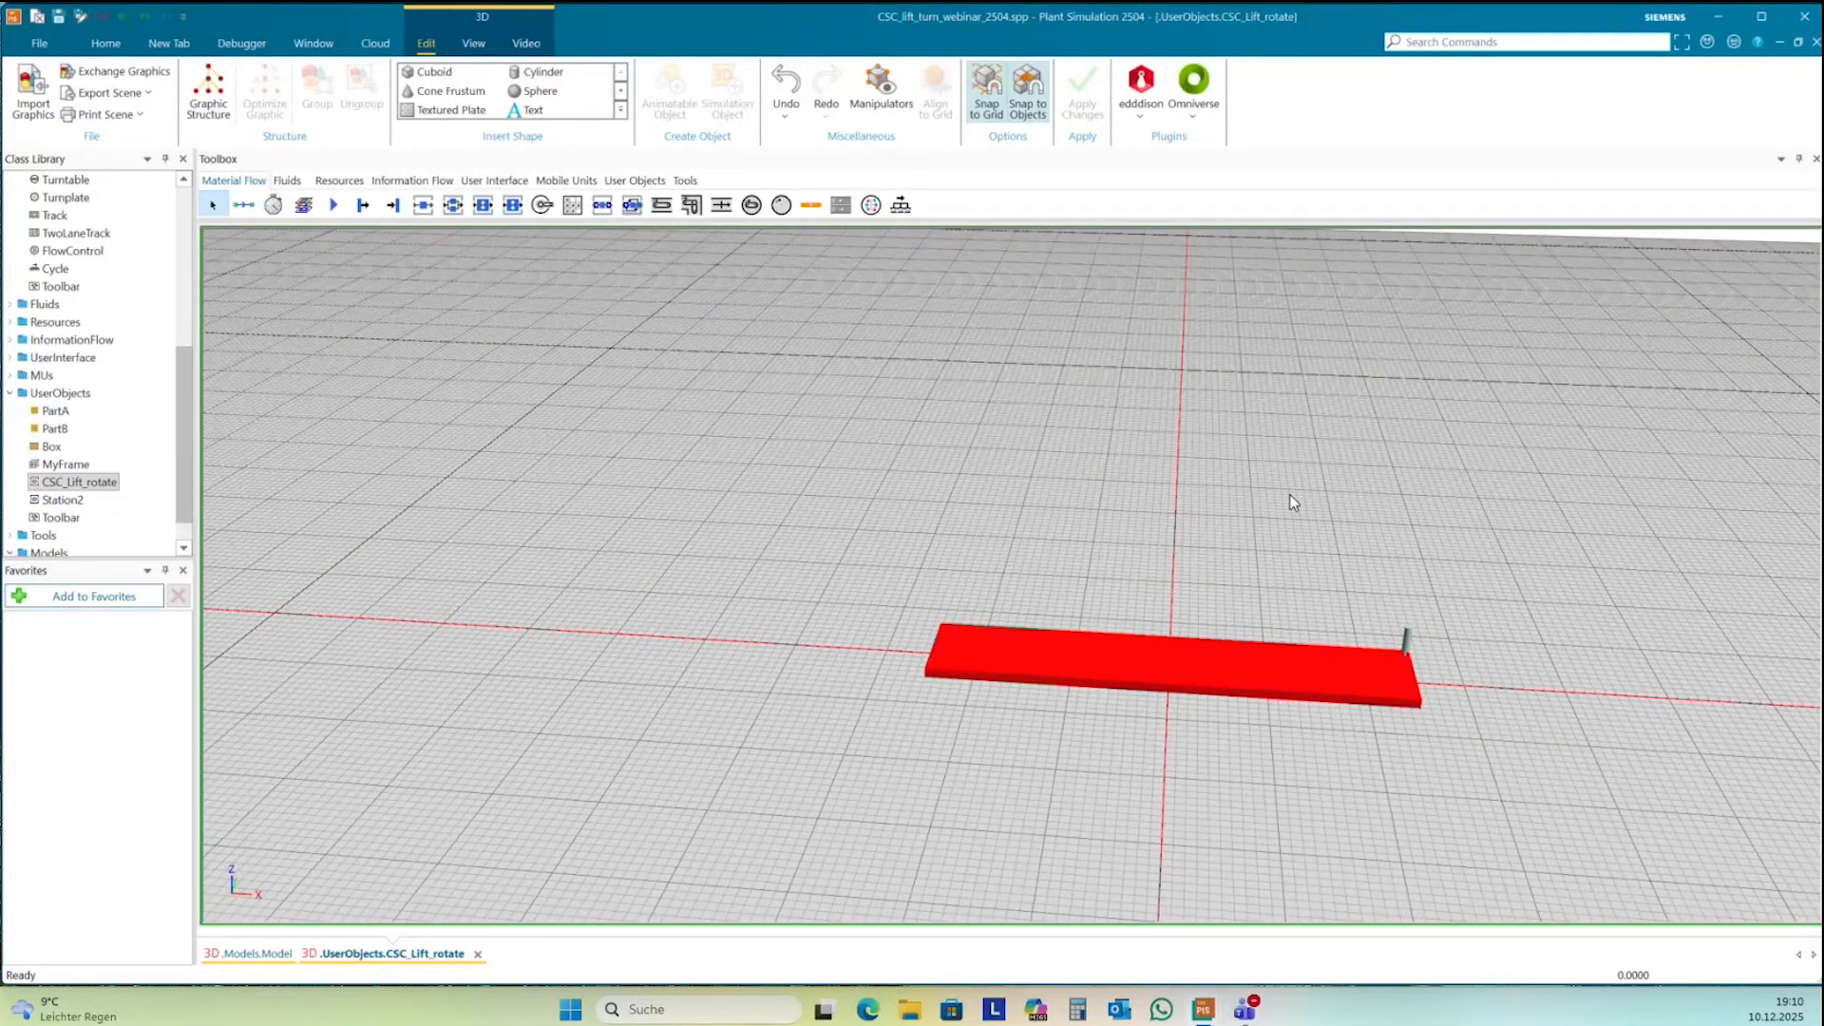
left_click_drag(1290, 496, 1299, 493)
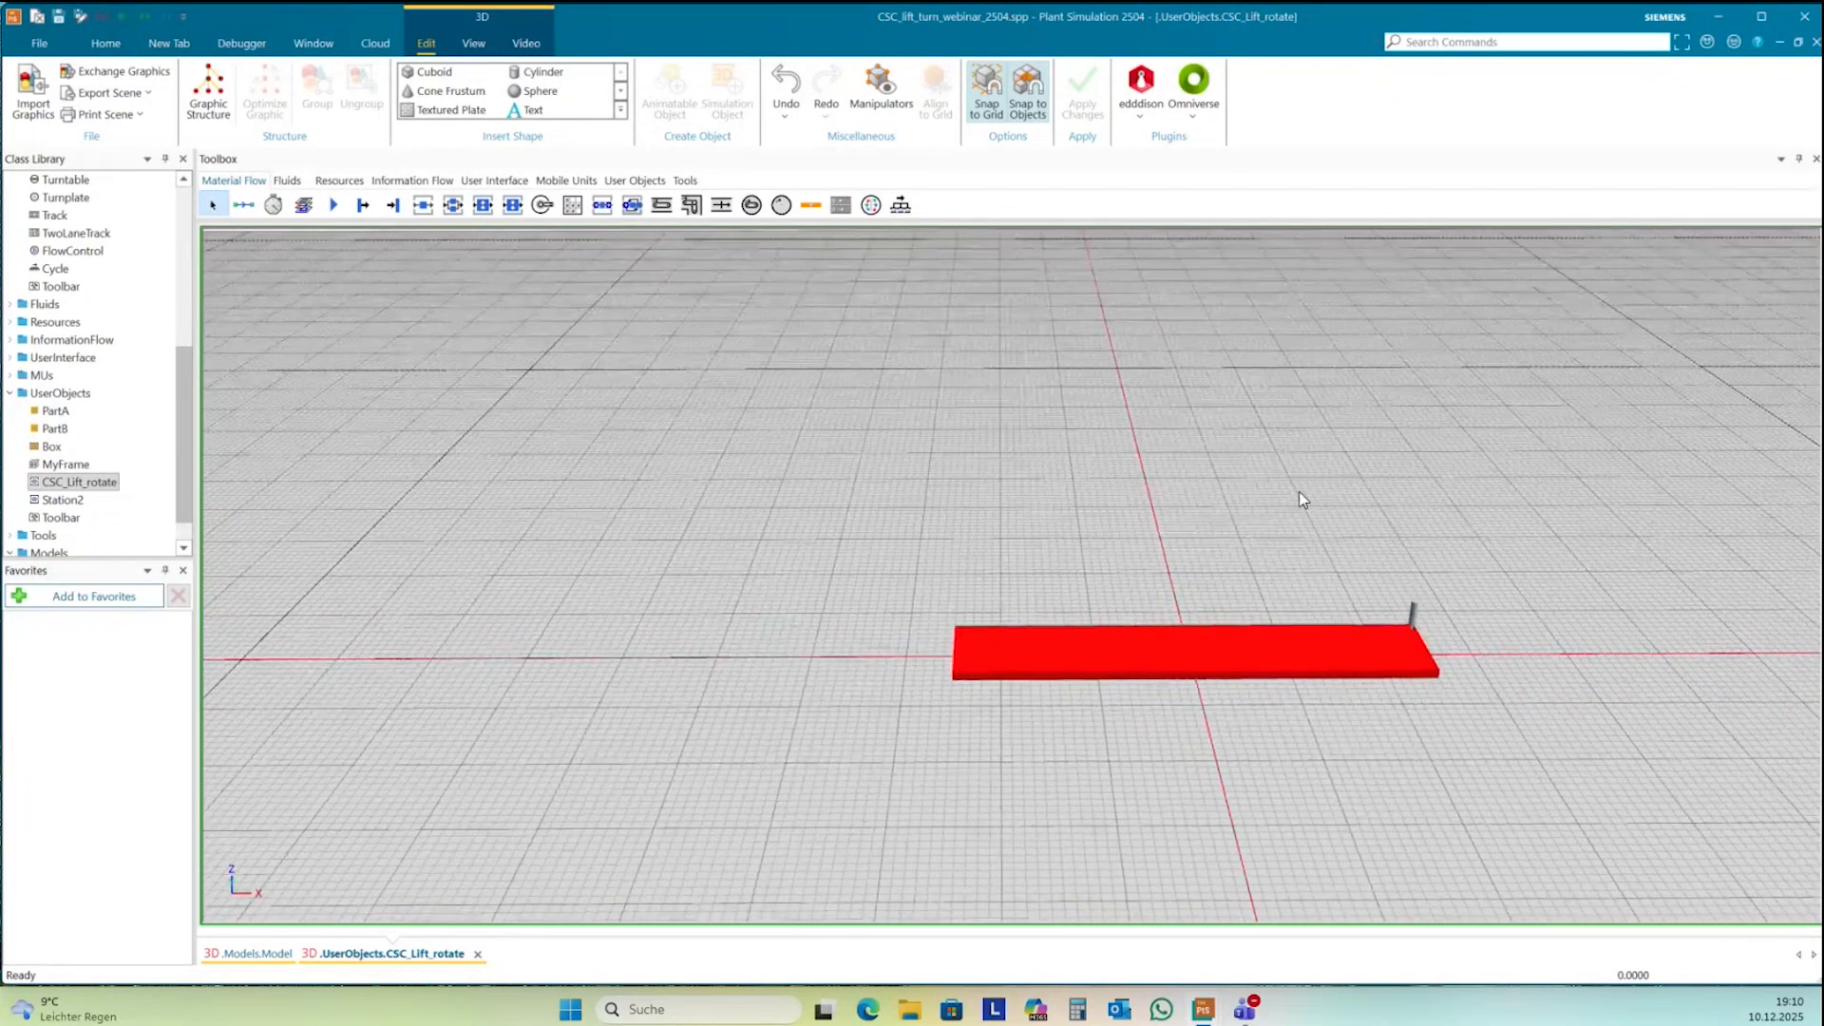
right_click(1259, 424)
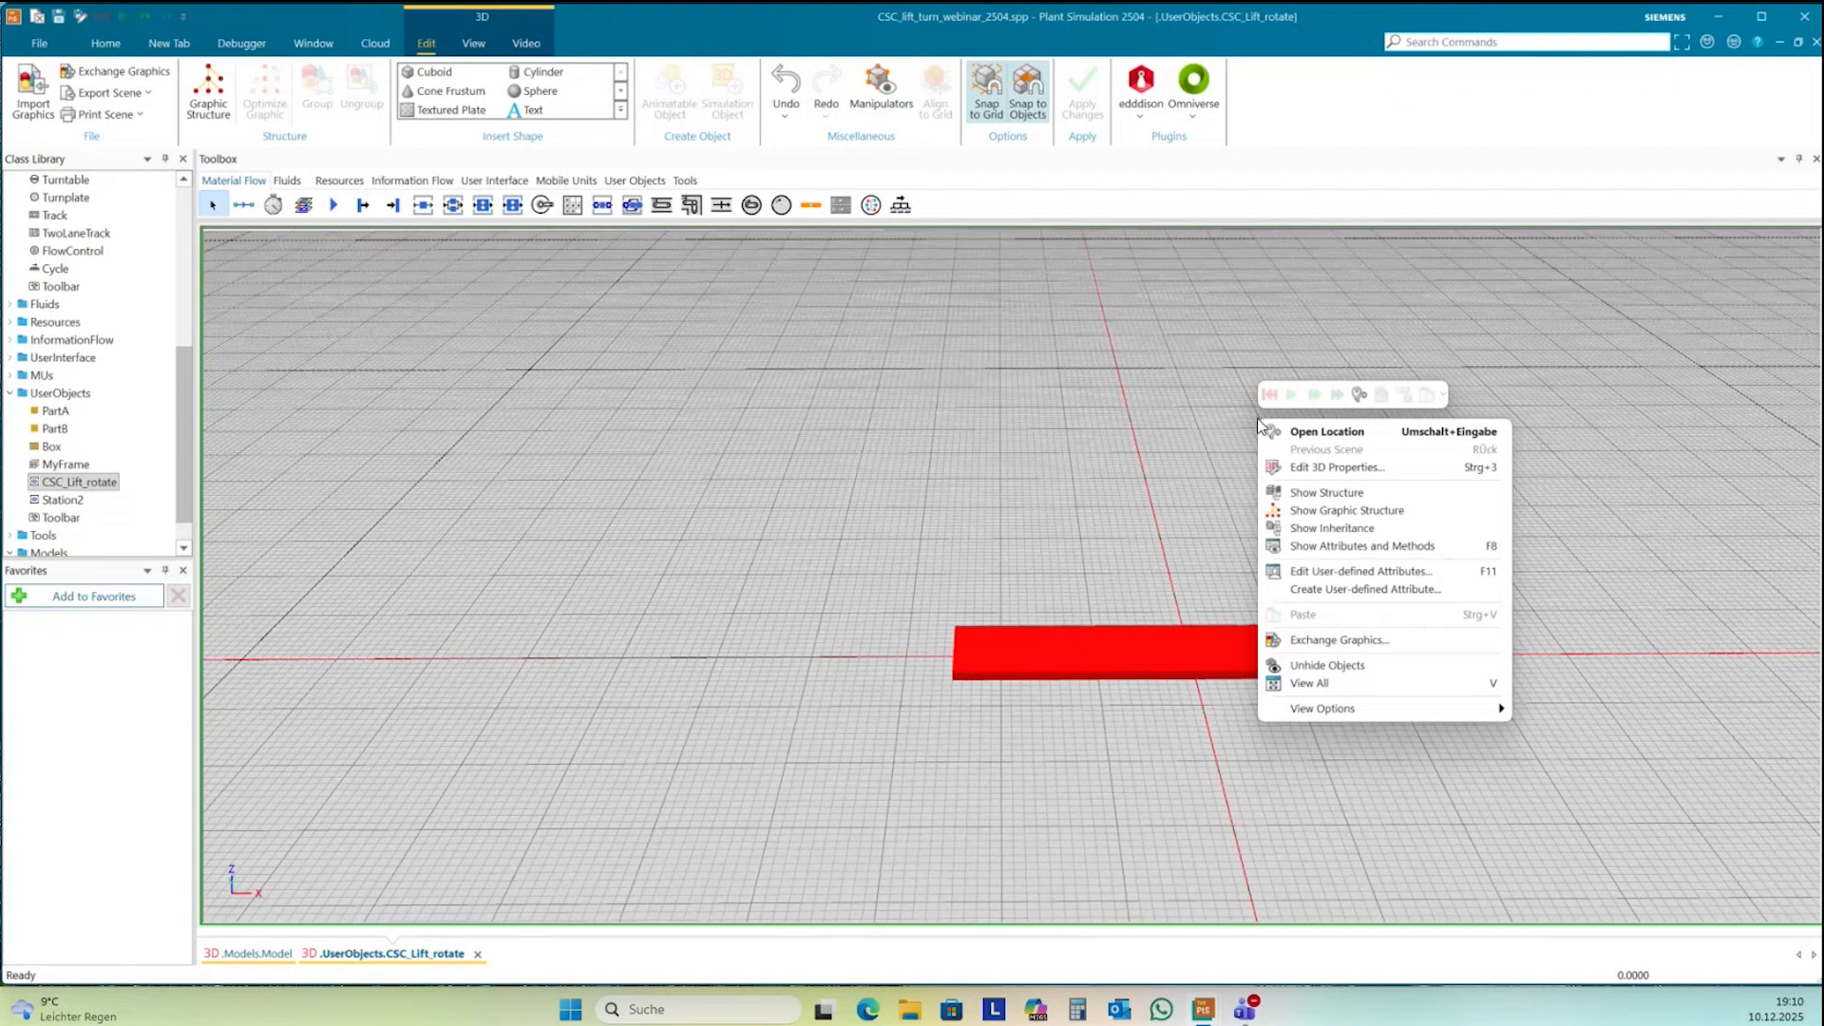
left_click(1354, 513)
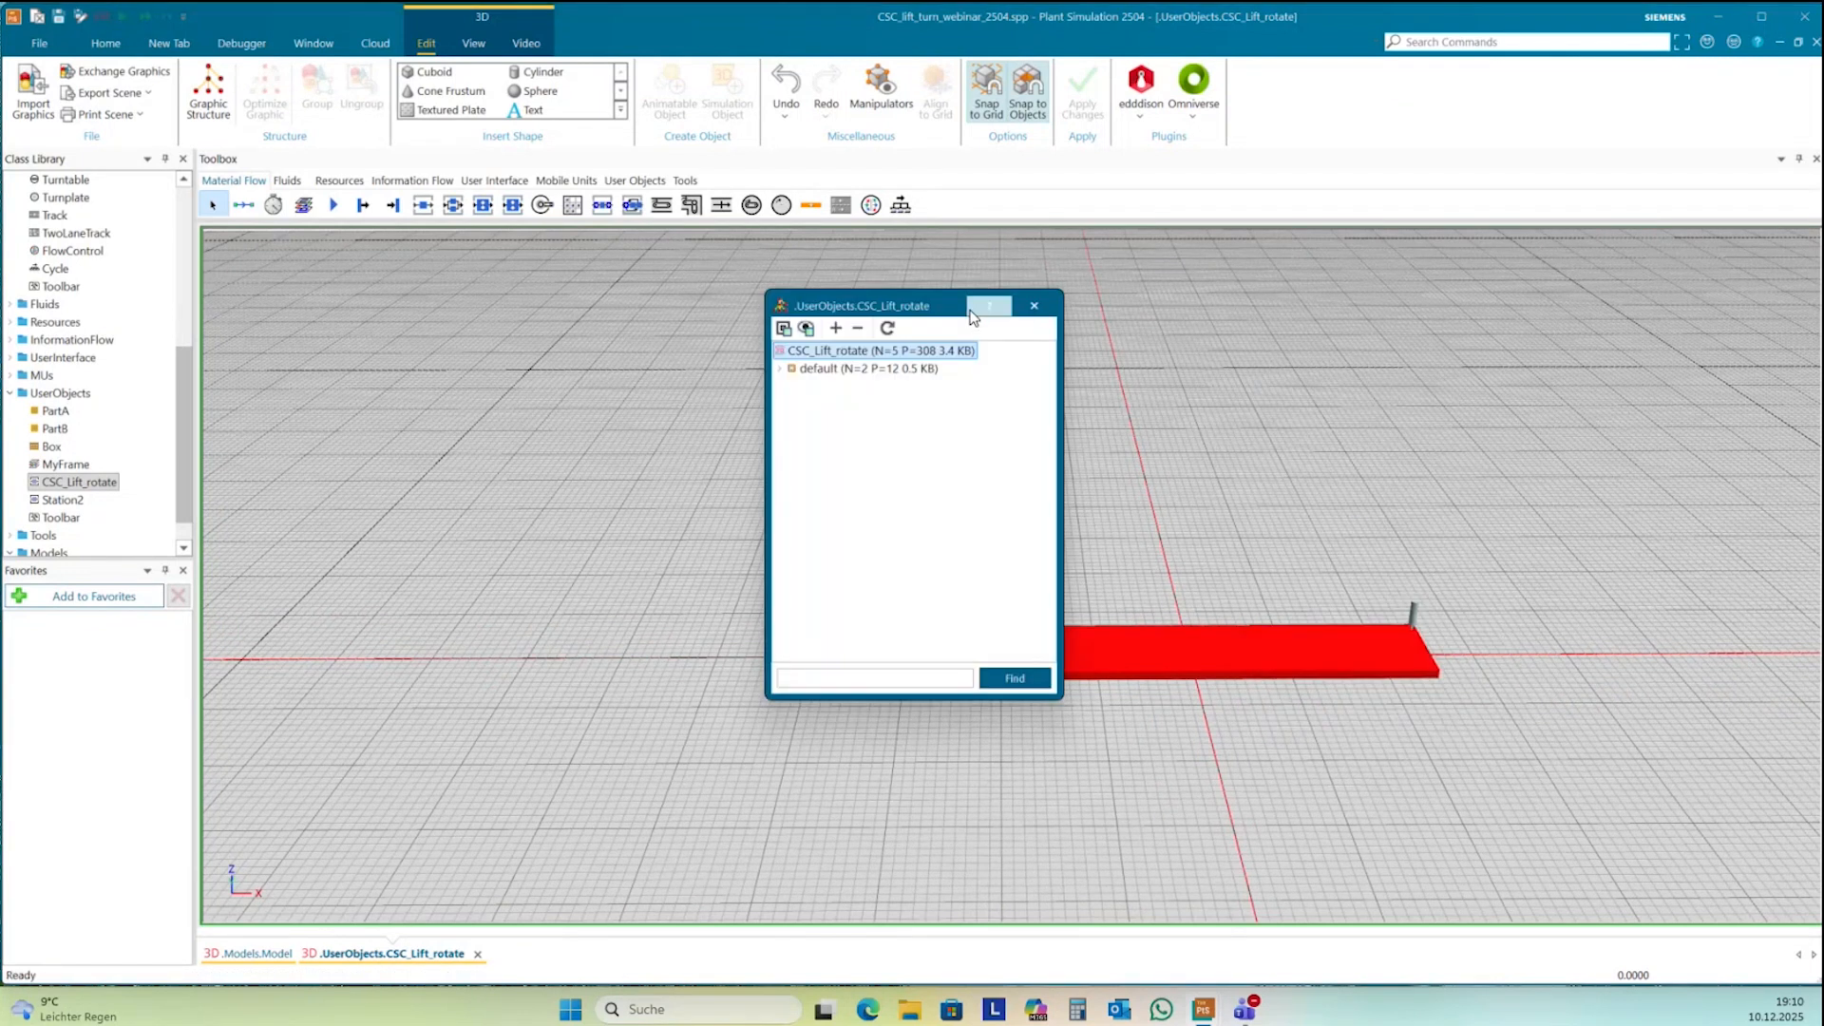
left_click_drag(959, 312, 1636, 303)
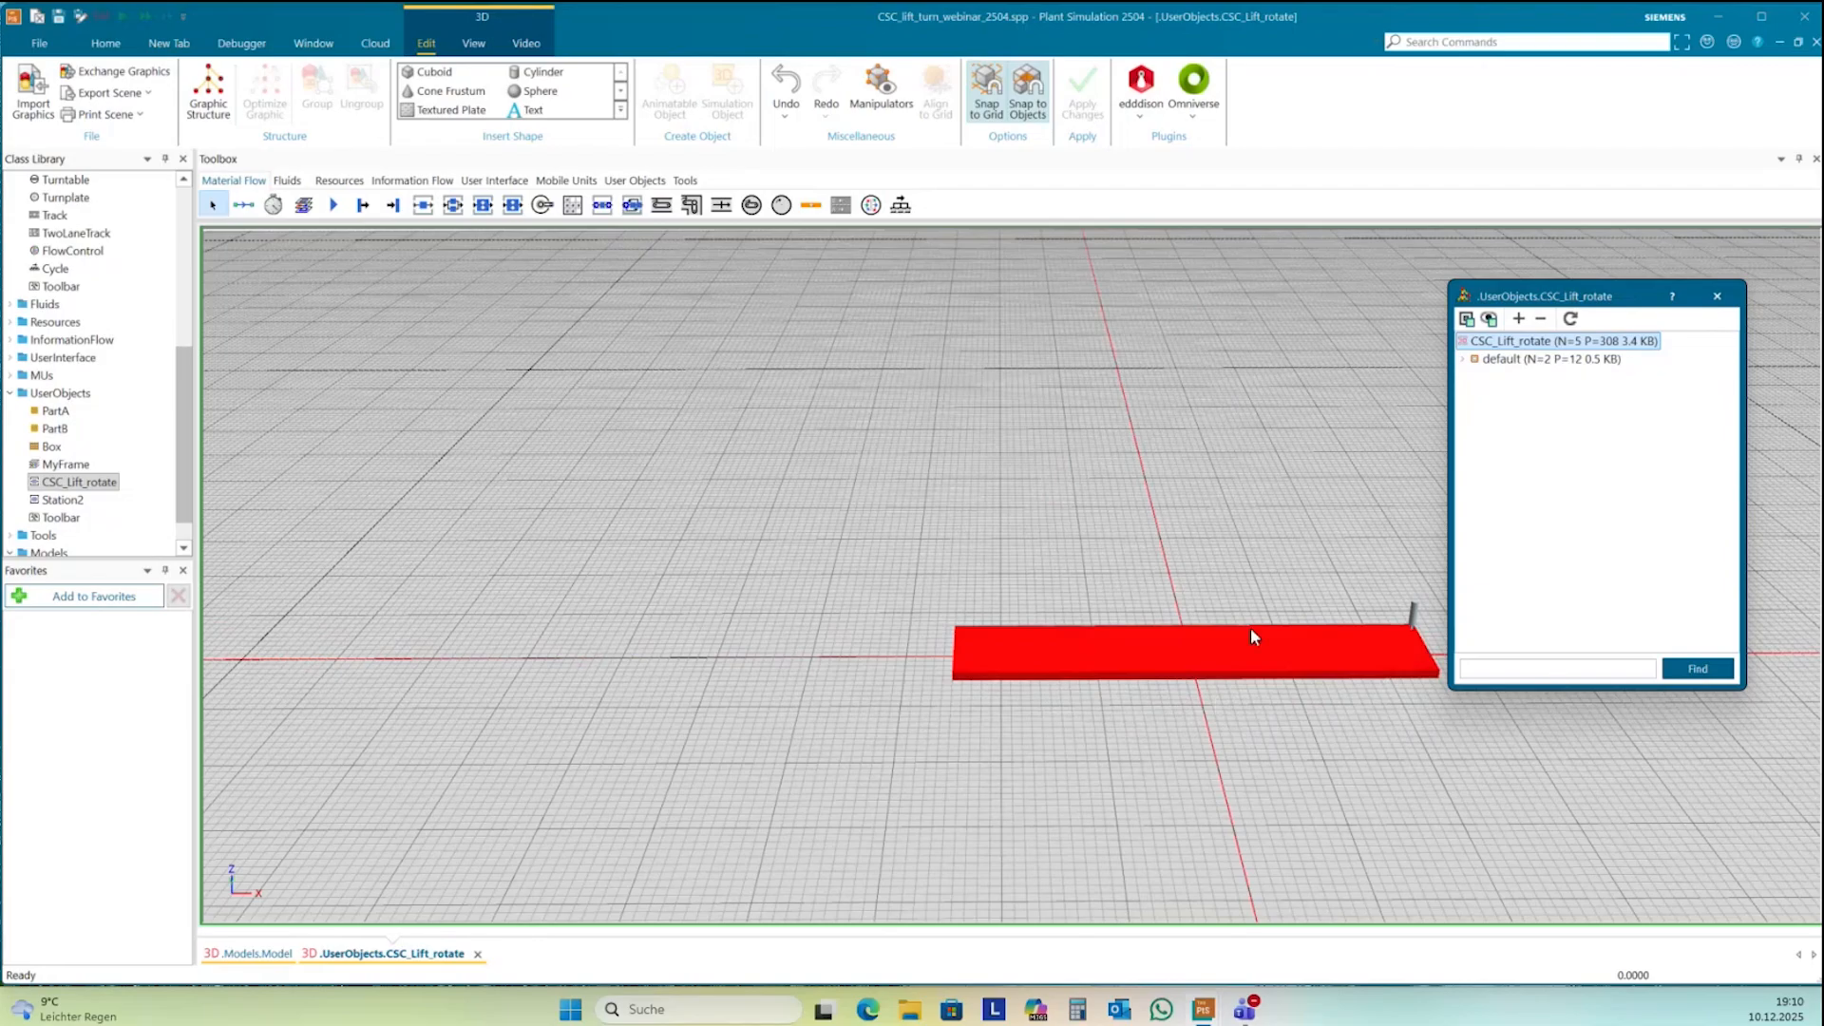
- Examine the station's default graphic group and identify which entry is the red plate
left_click(1463, 360)
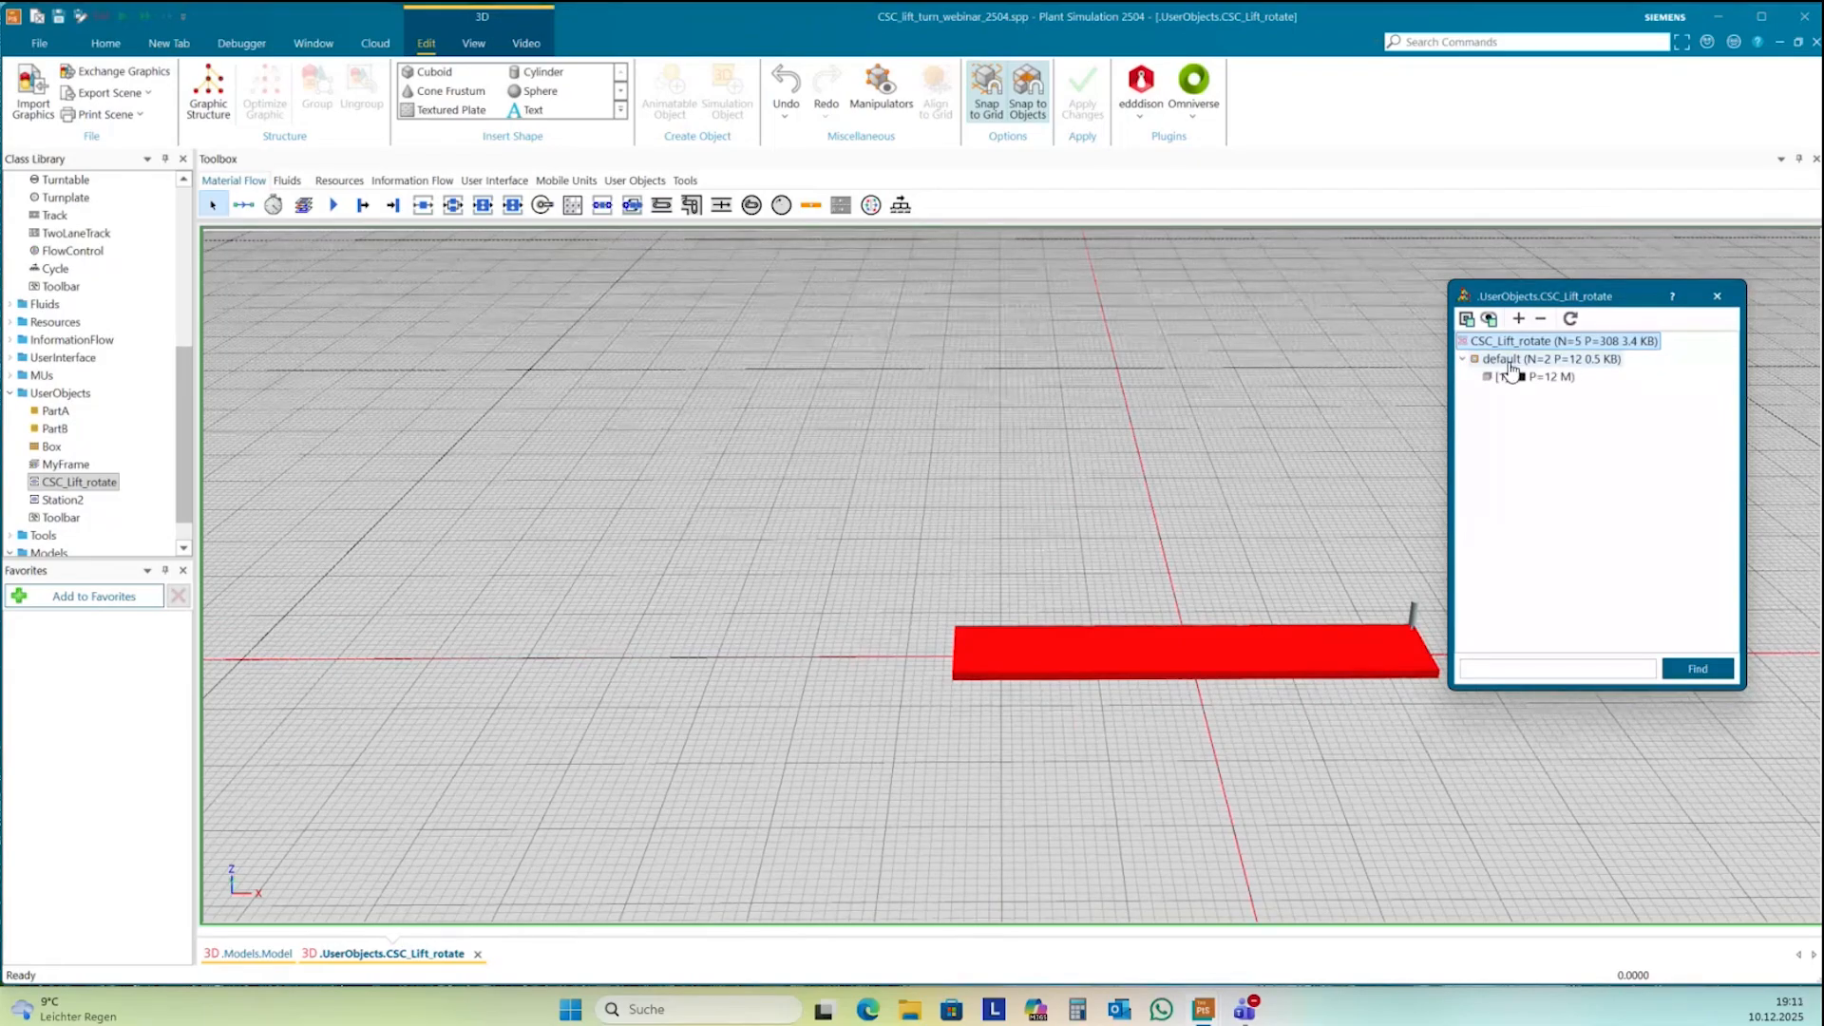
left_click(1507, 378)
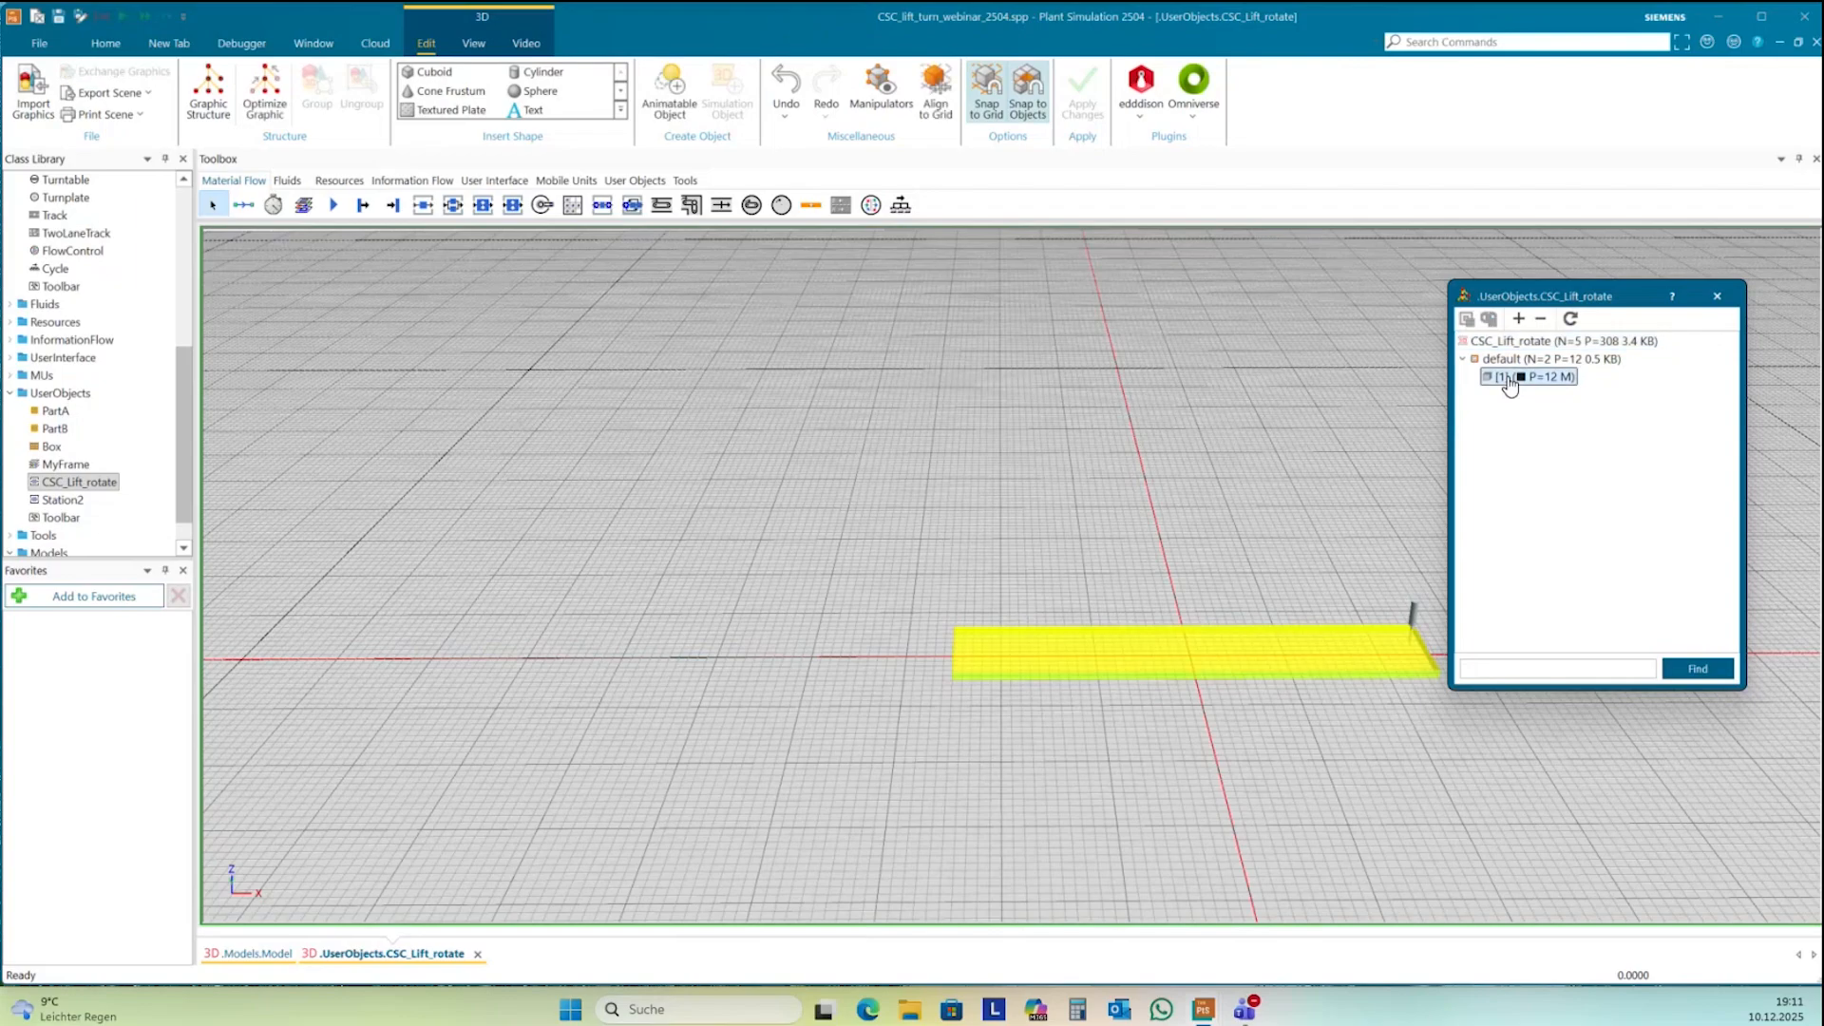
left_click(1503, 361)
left_click(1505, 378)
key("Up")
key("Up")
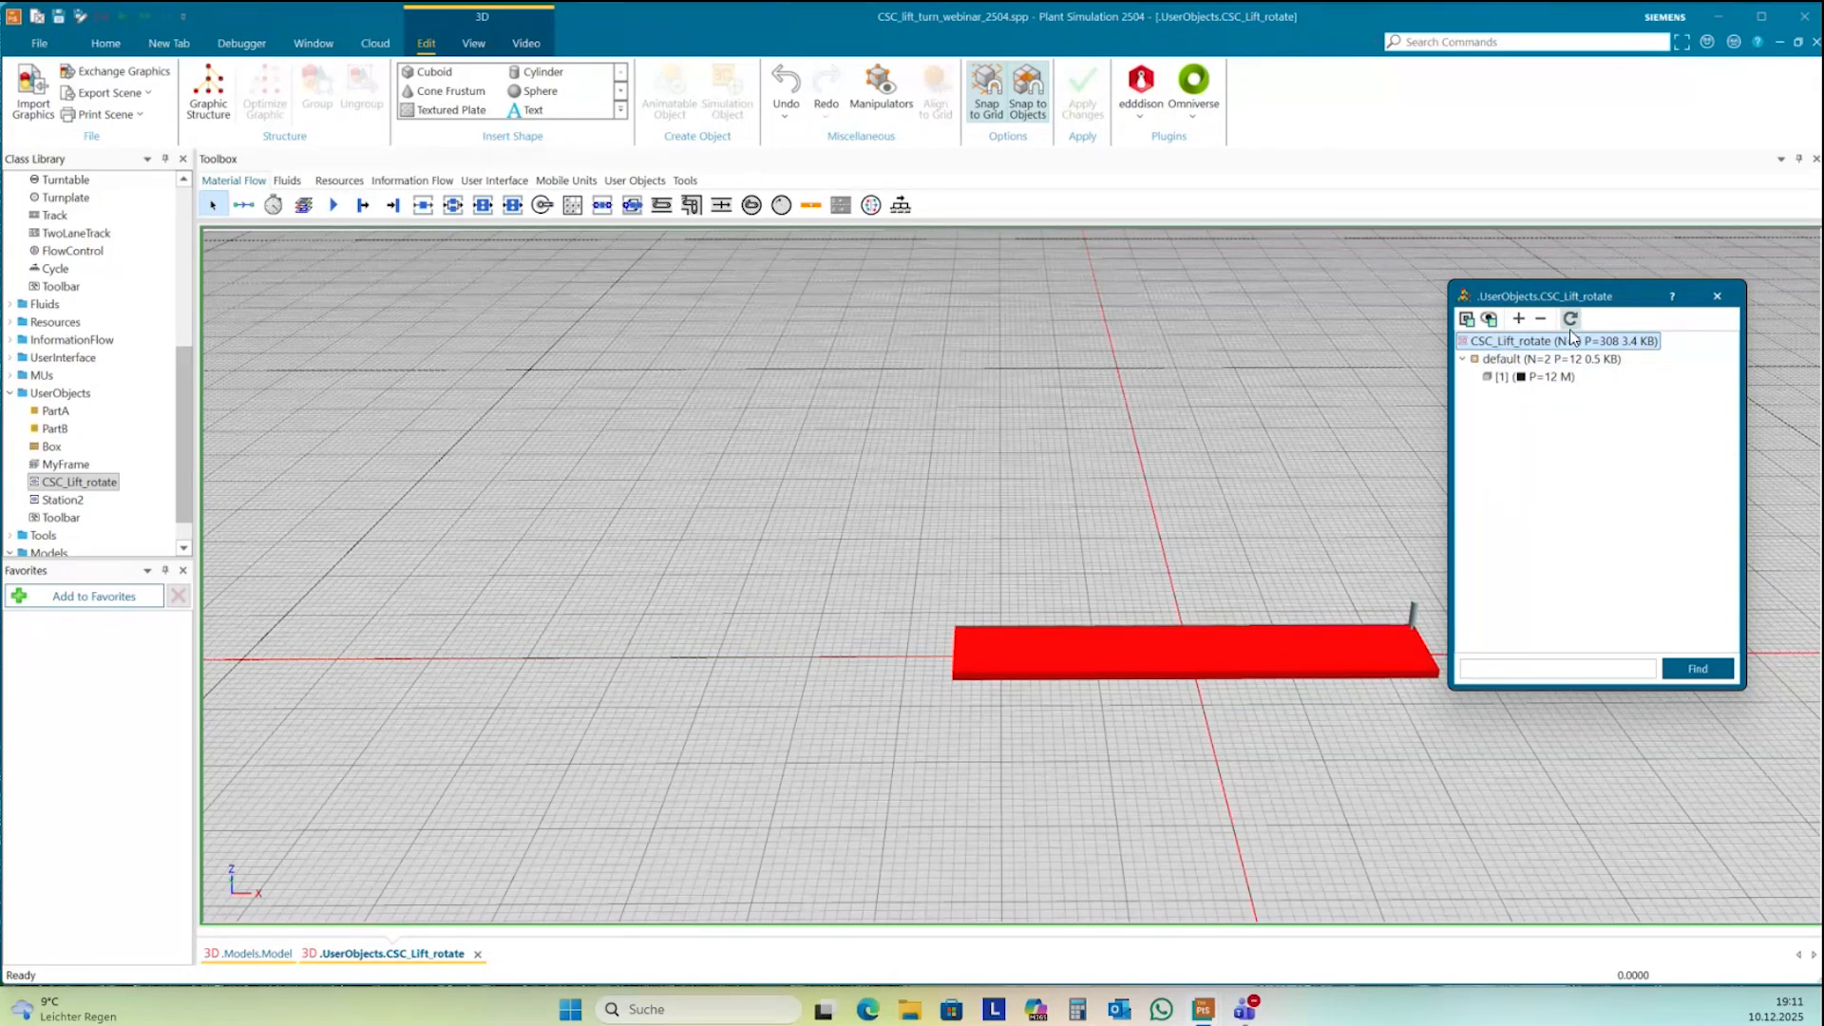
- Add an animatable object named Lateral directly under CSC_Lift_rotate in the graphic structure
right_click(1522, 344)
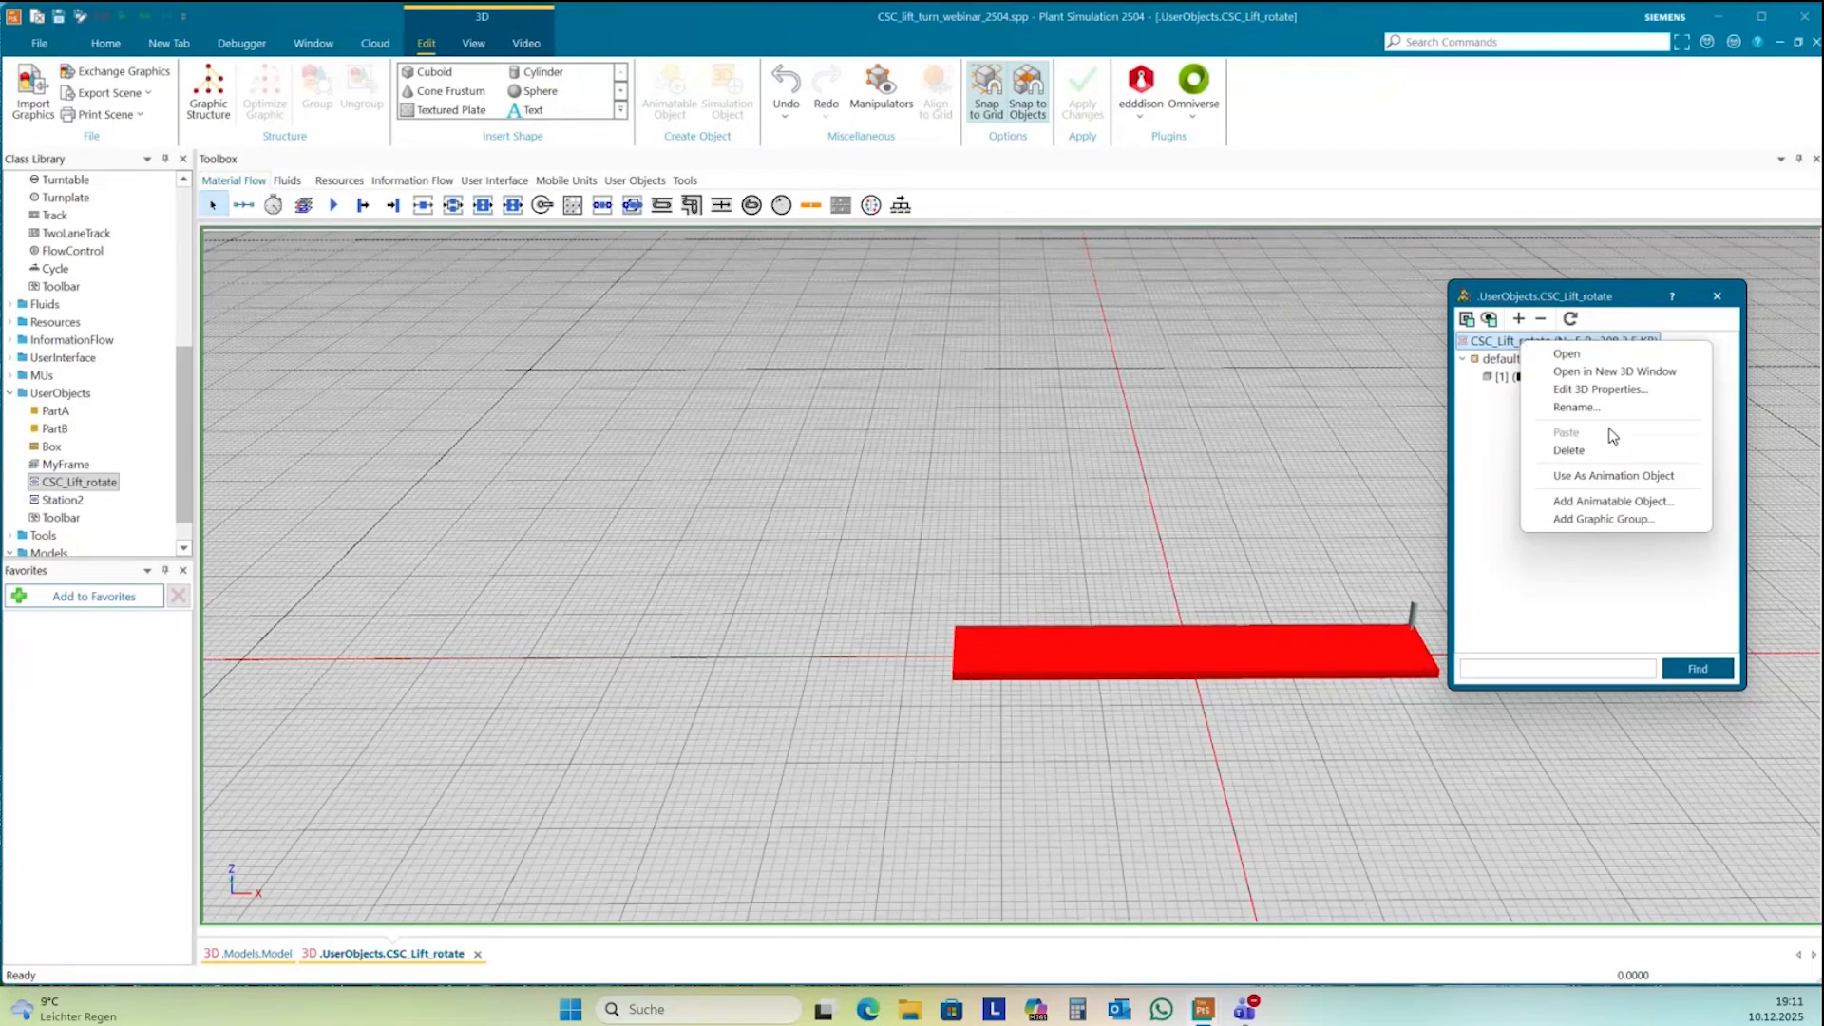
left_click(1615, 502)
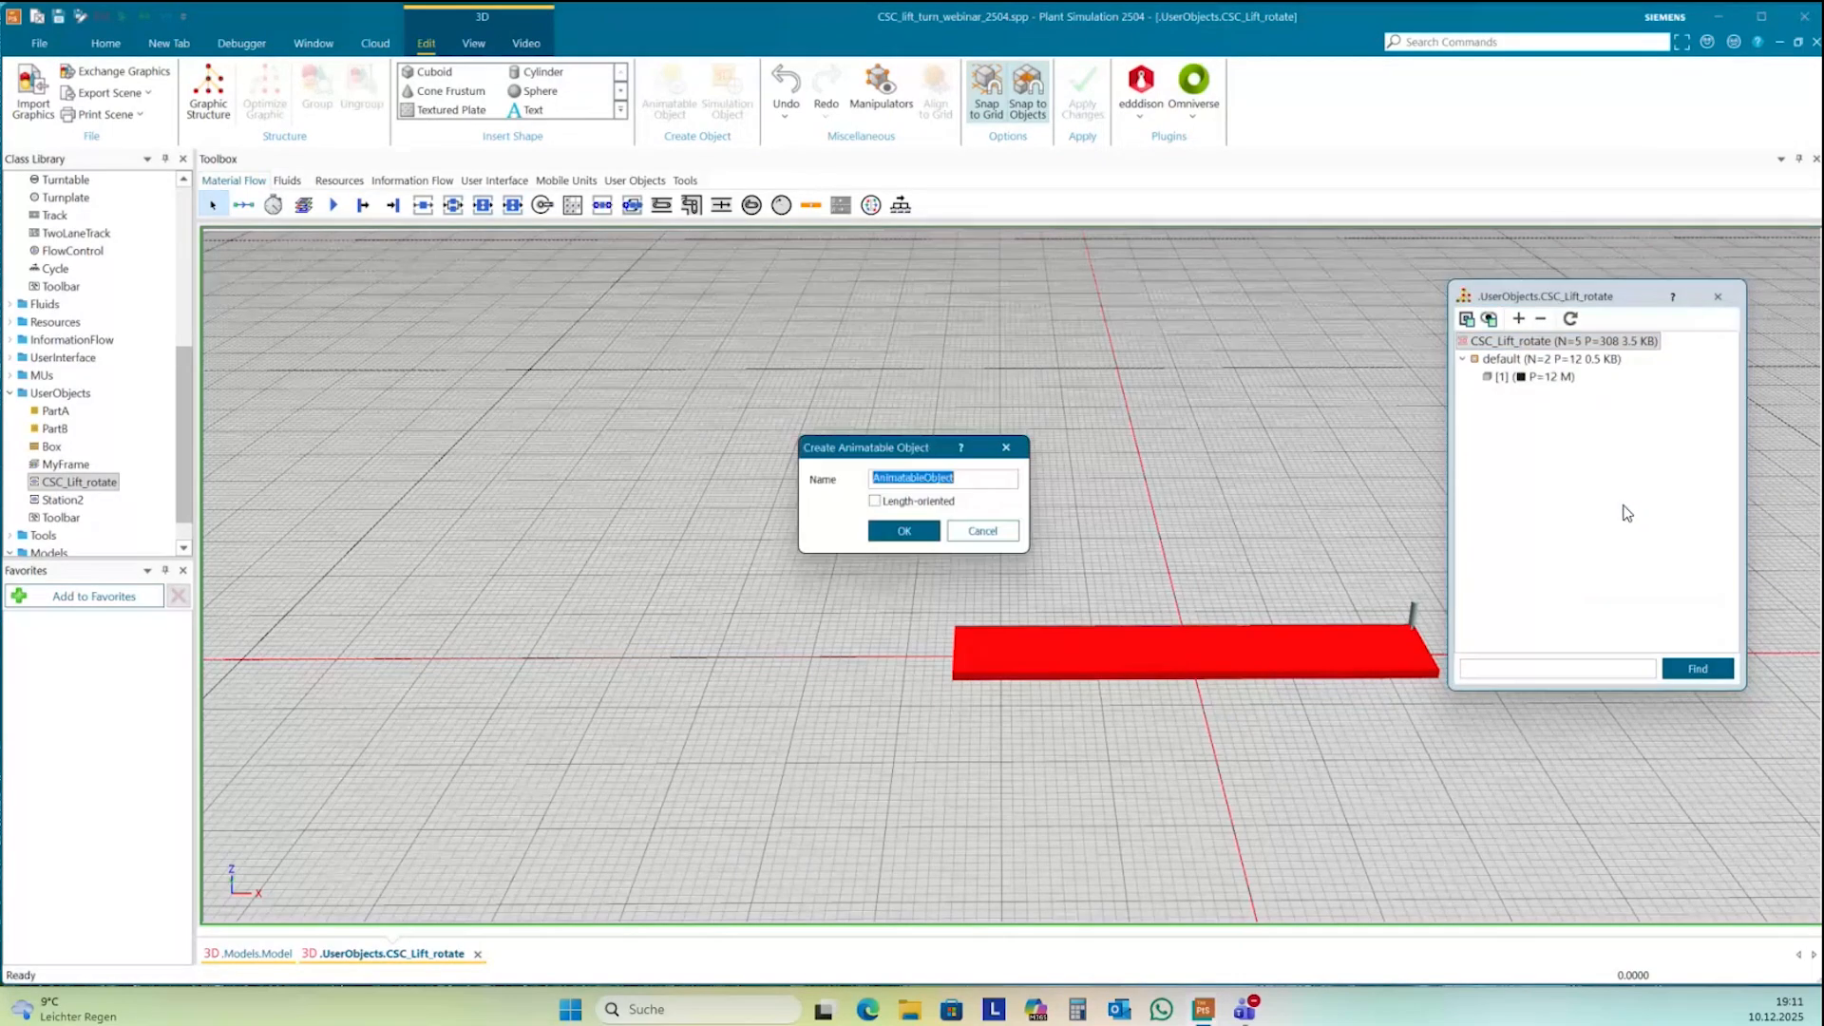
left_click_drag(830, 440, 1201, 365)
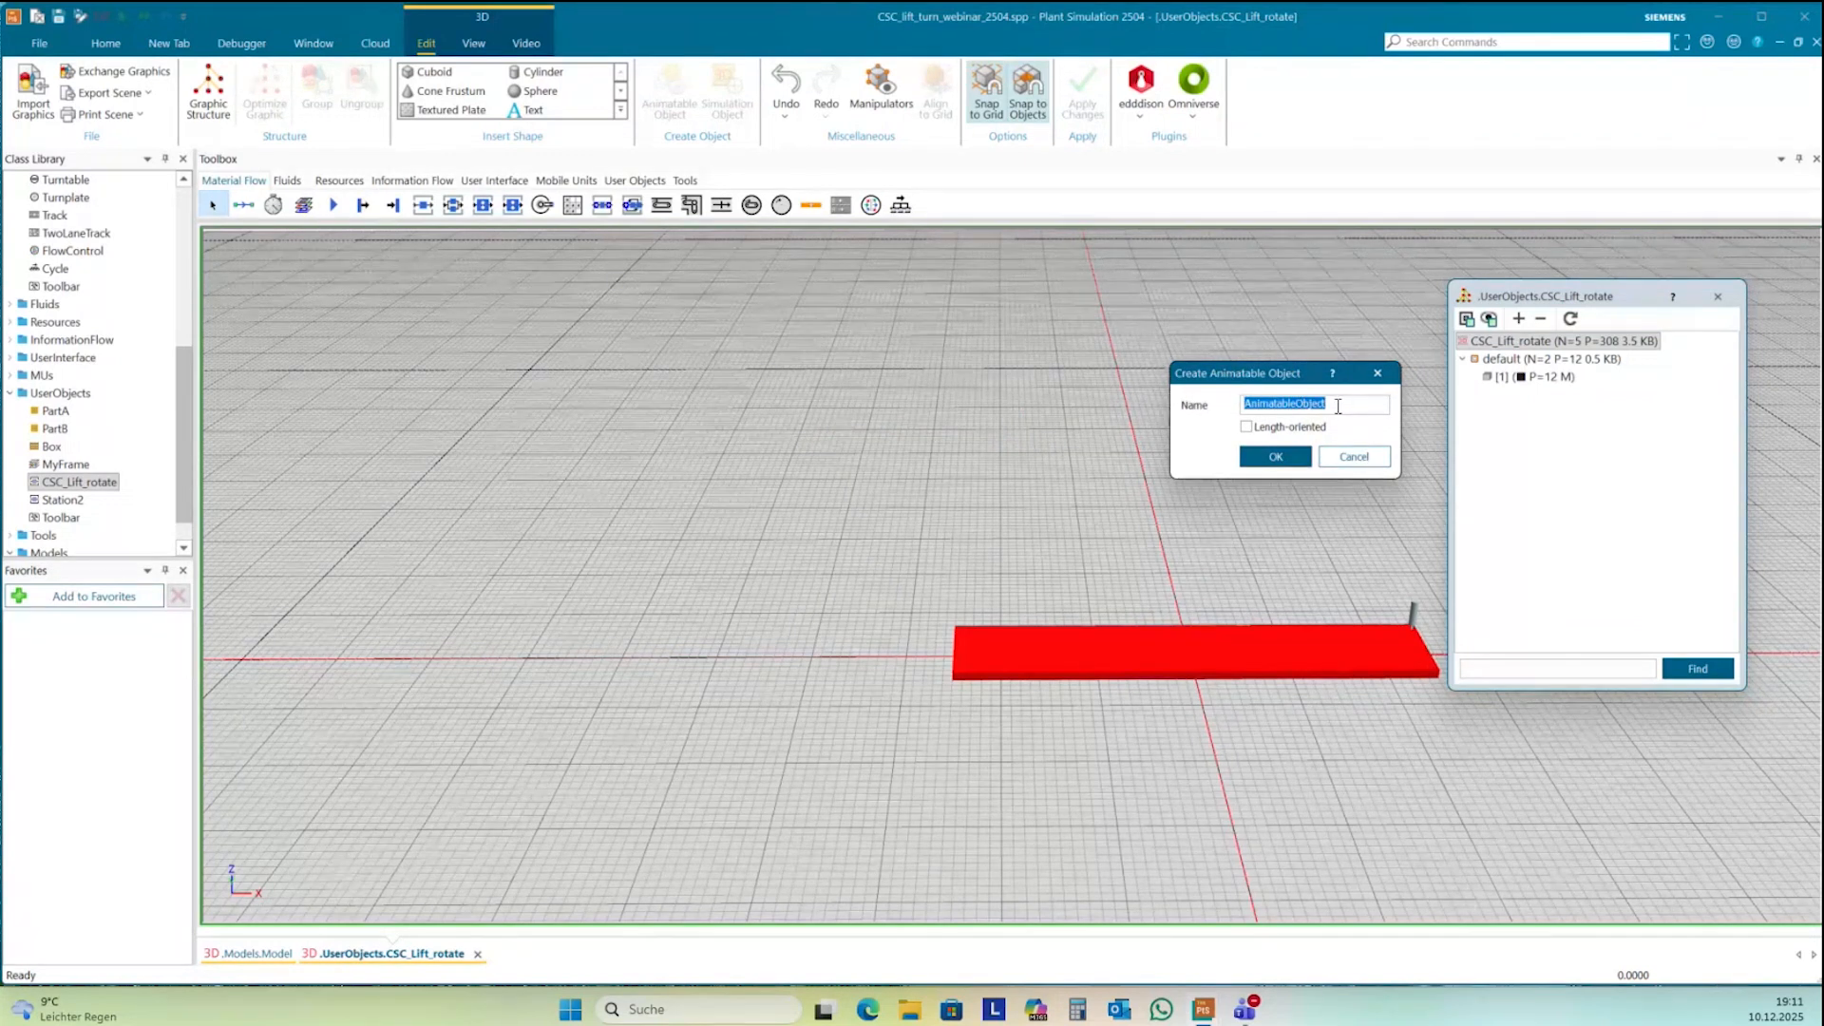
left_click(1333, 407)
double_click(1334, 407)
type("Lateral")
left_click(1278, 458)
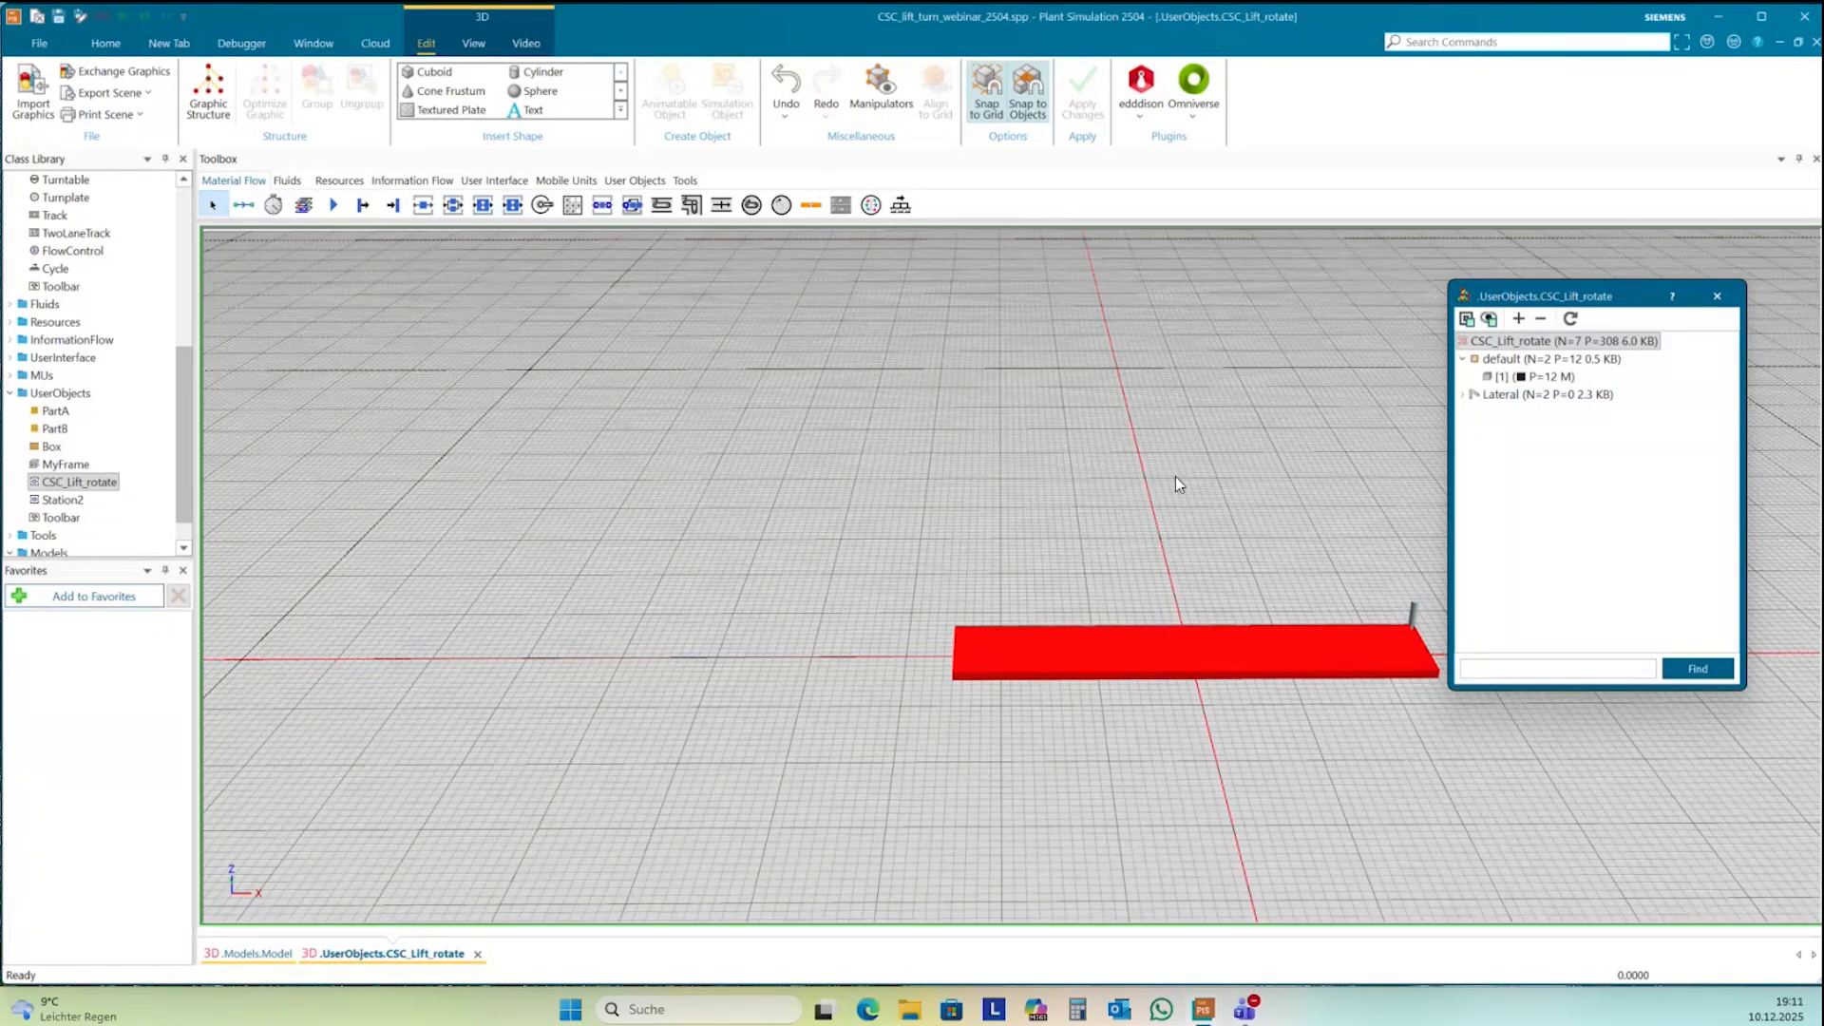
- Add a graphic group named Vertical under the Lateral animatable object
left_click(1493, 395)
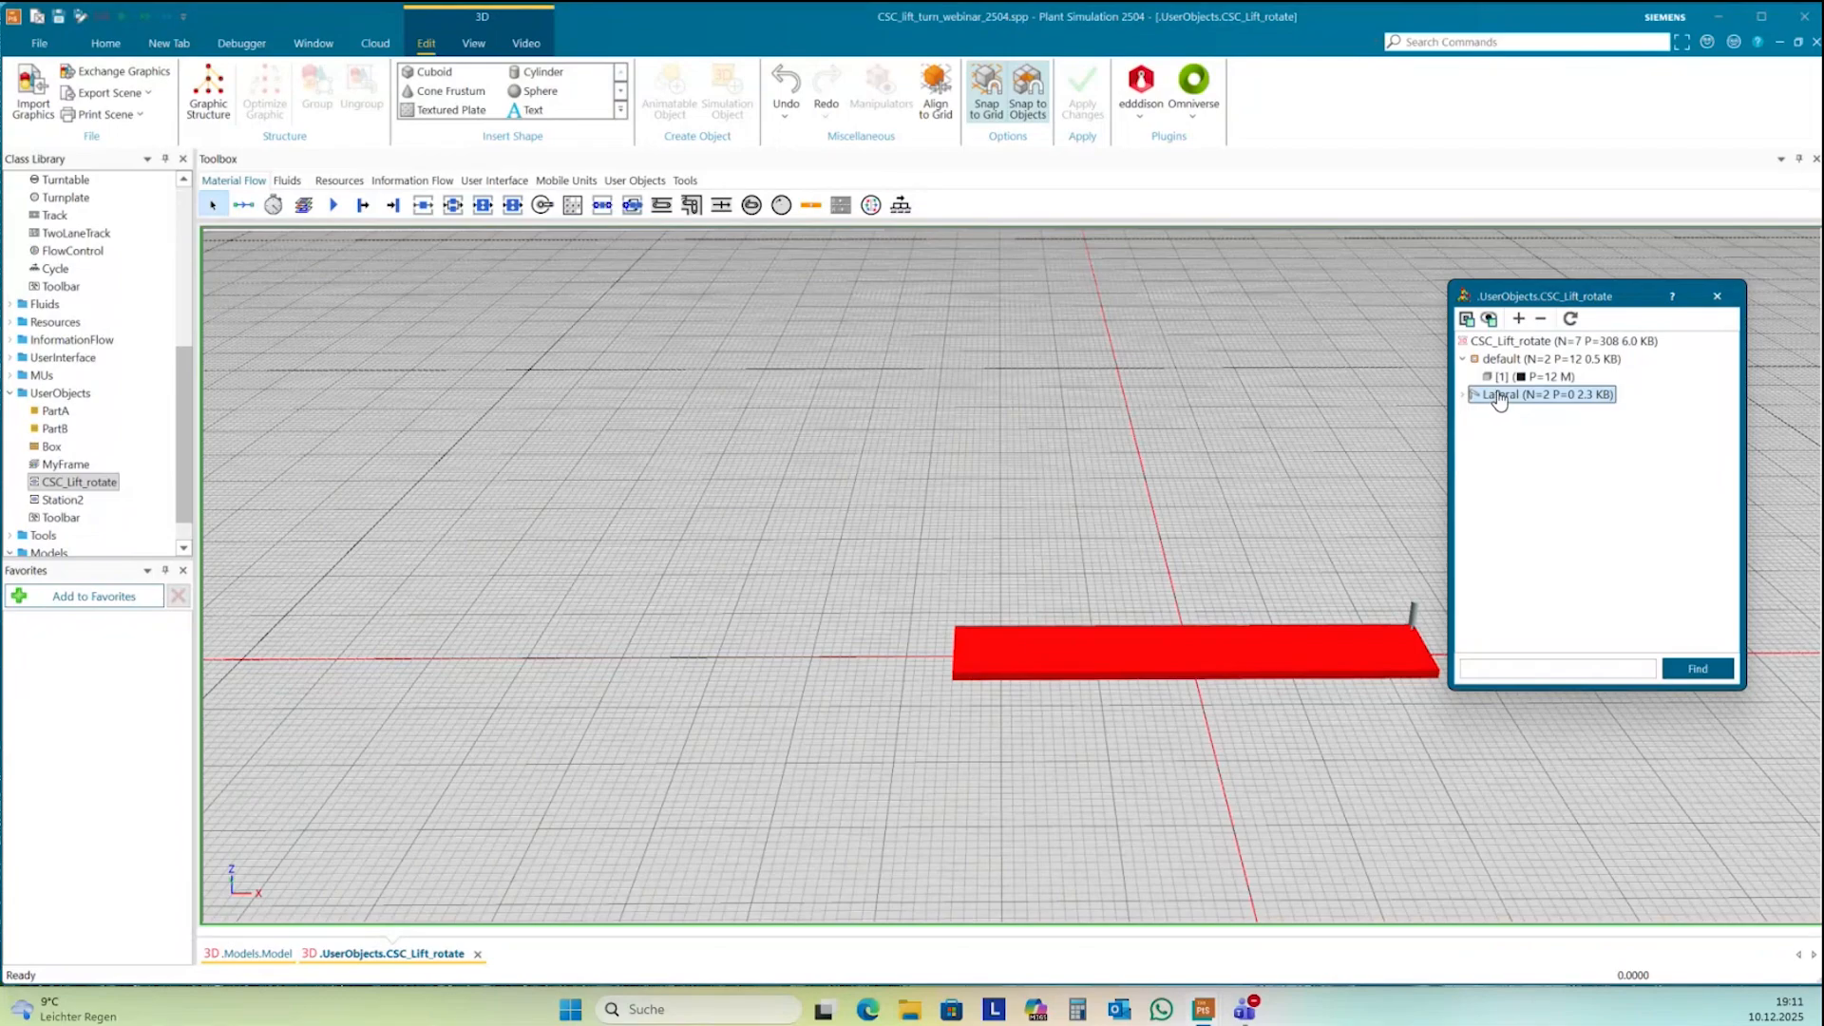
right_click(1499, 399)
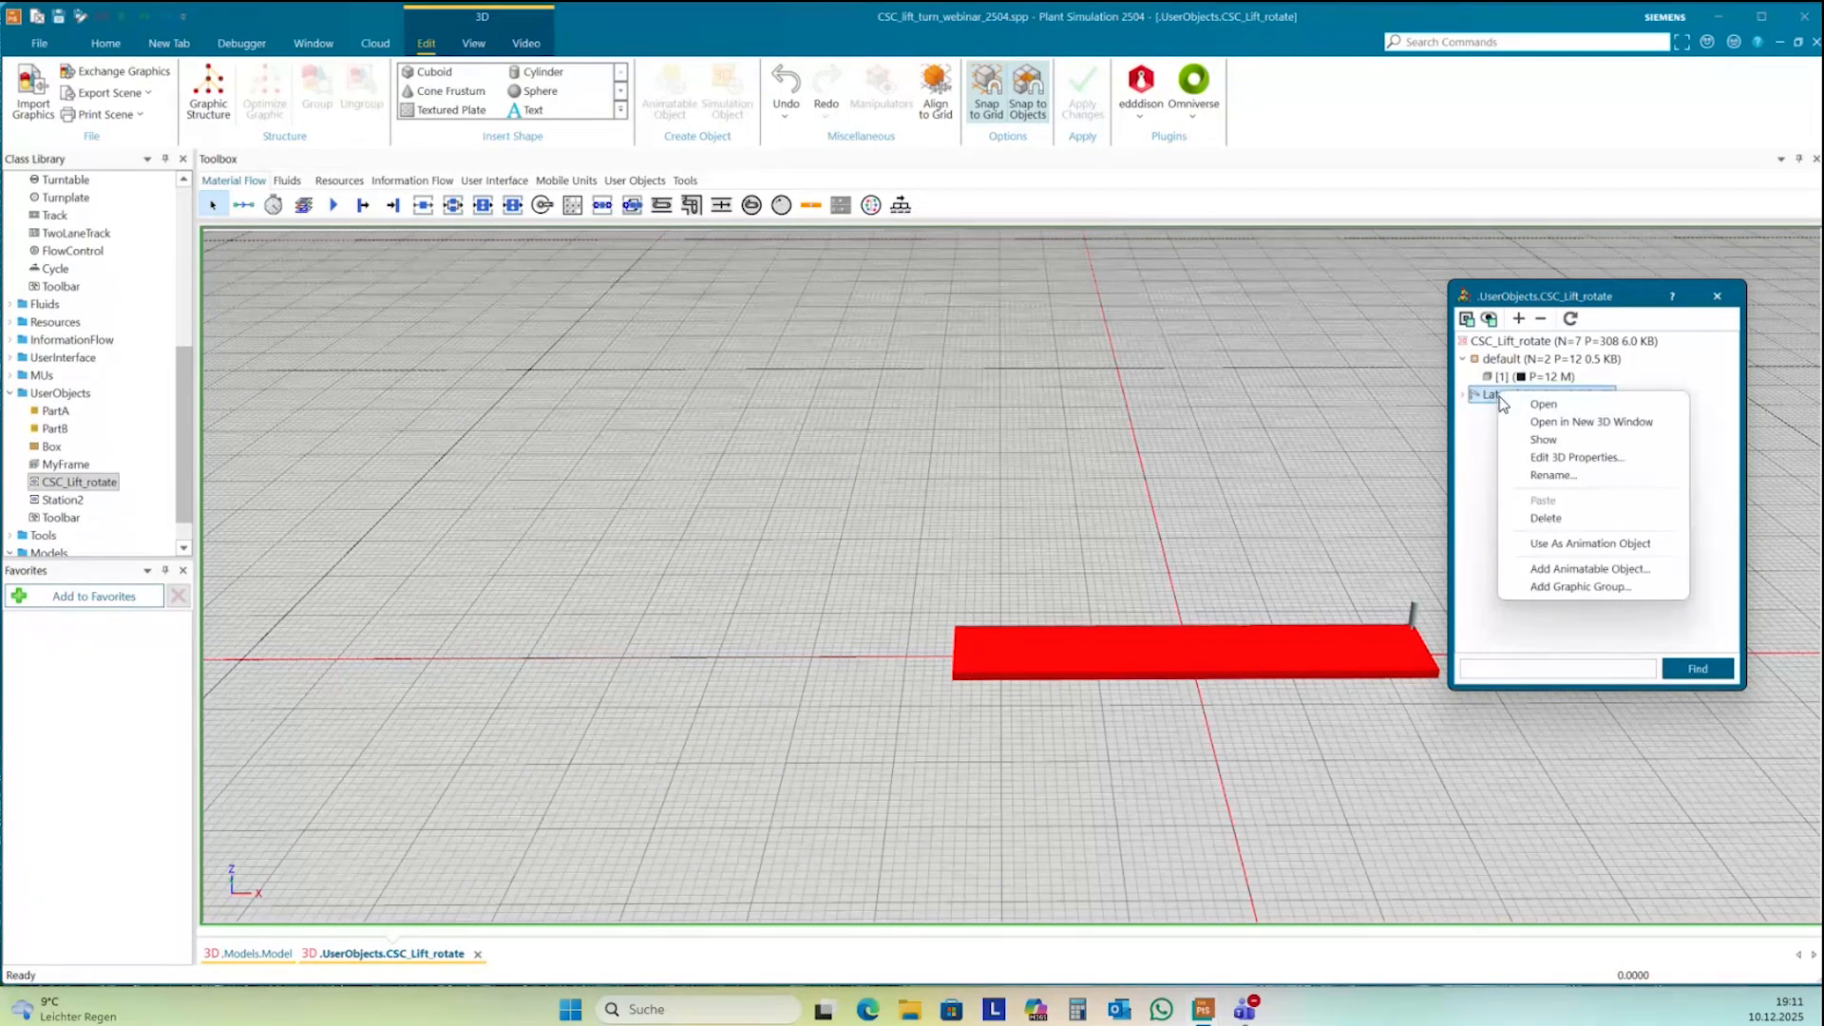
left_click(1579, 587)
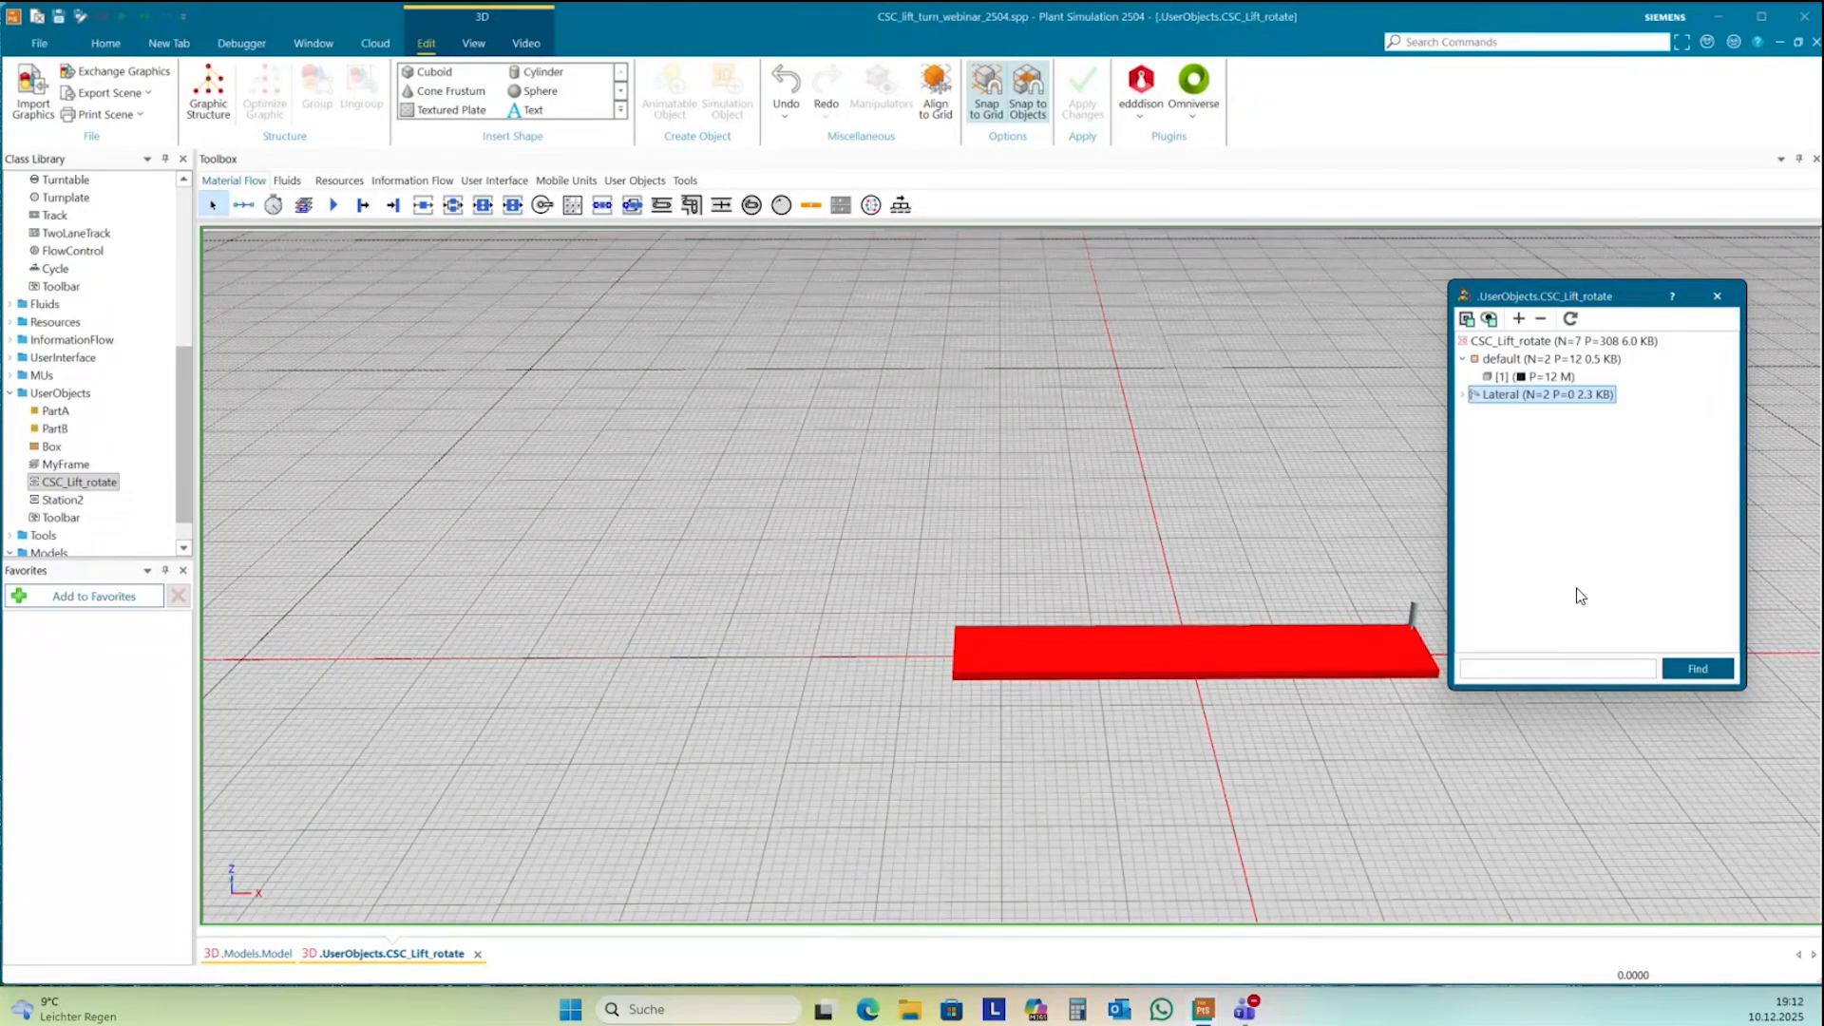
left_click_drag(1587, 447, 1519, 453)
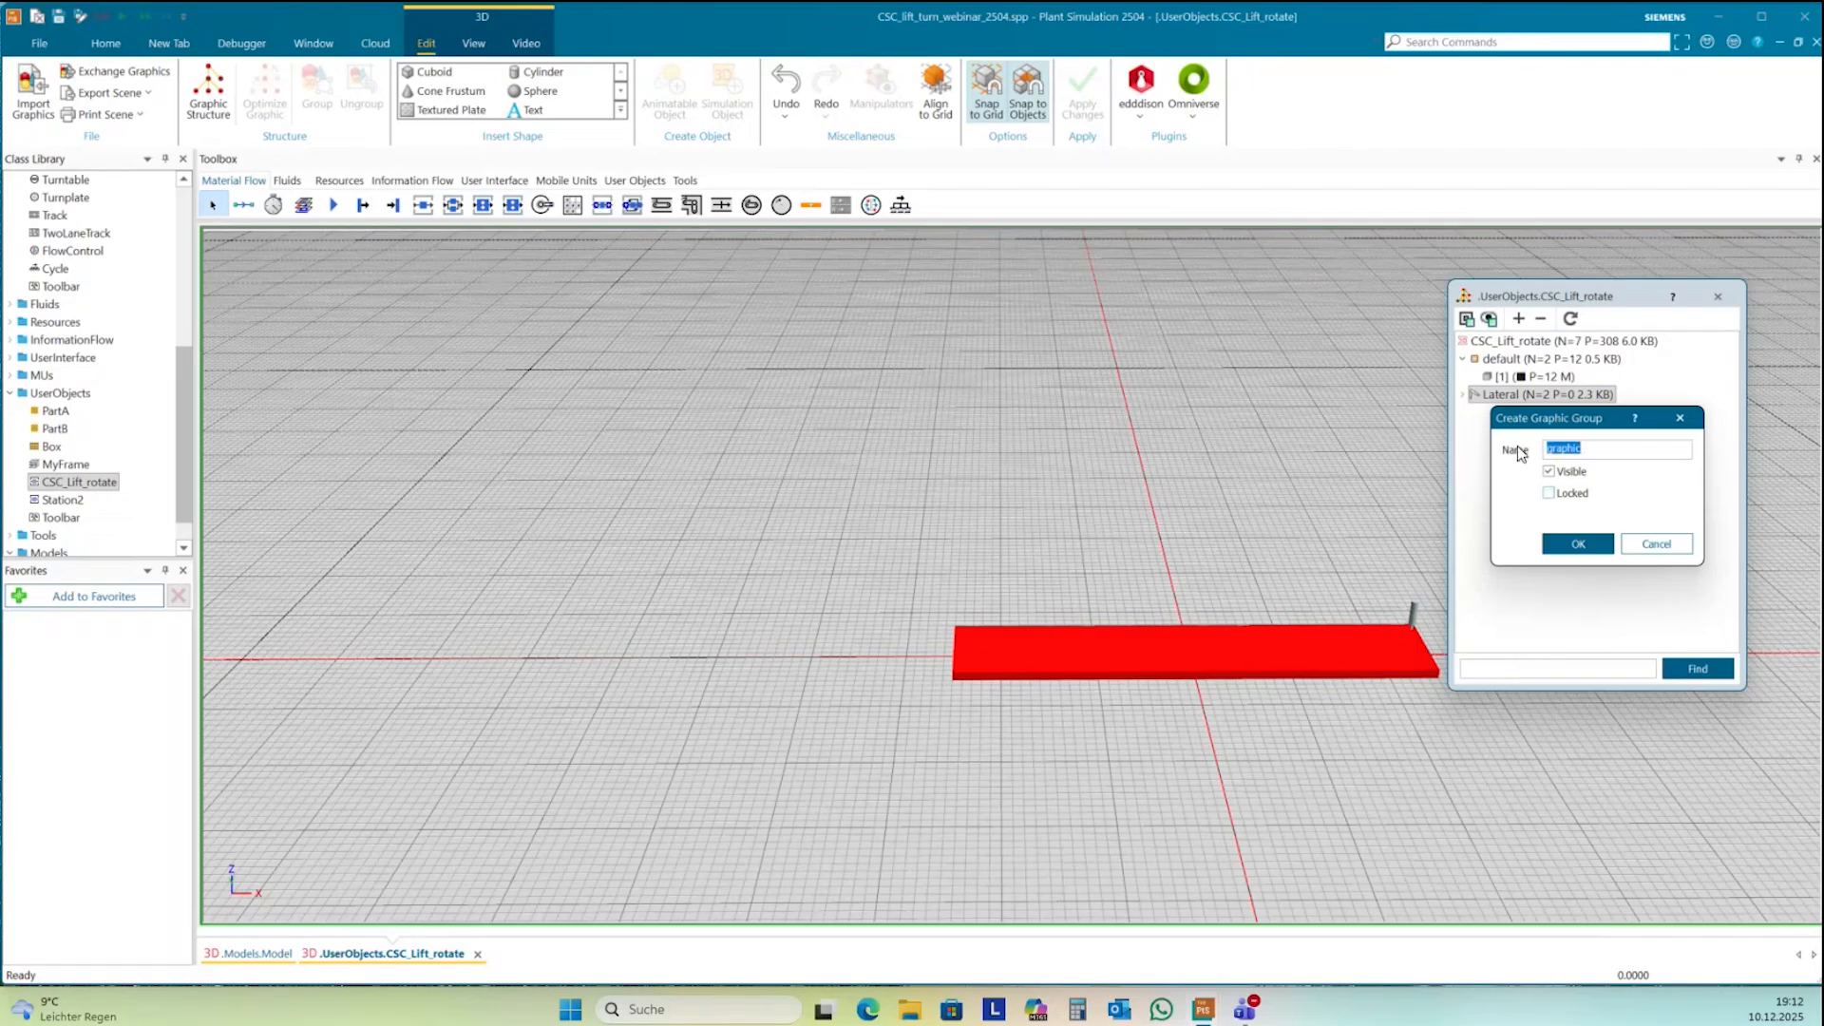
type("Vertical")
left_click(1598, 544)
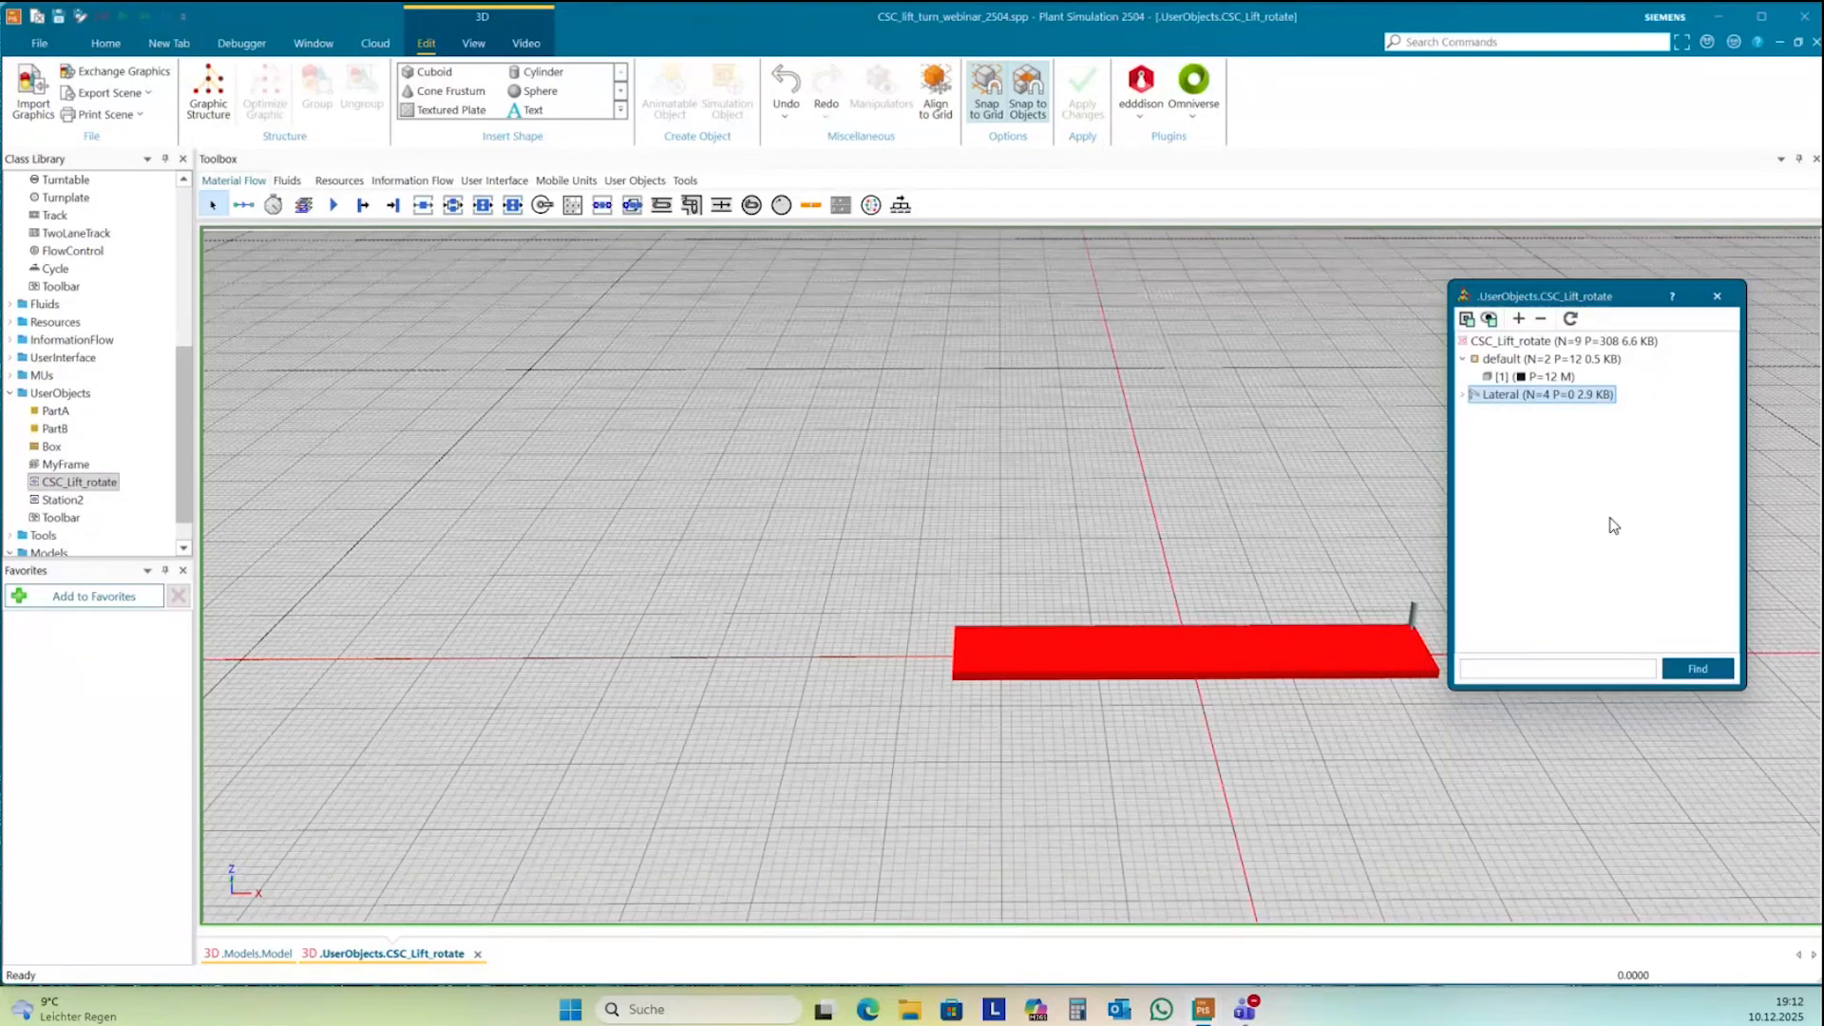
- Delete the Vertical graphic group from the Lateral object
left_click(1464, 395)
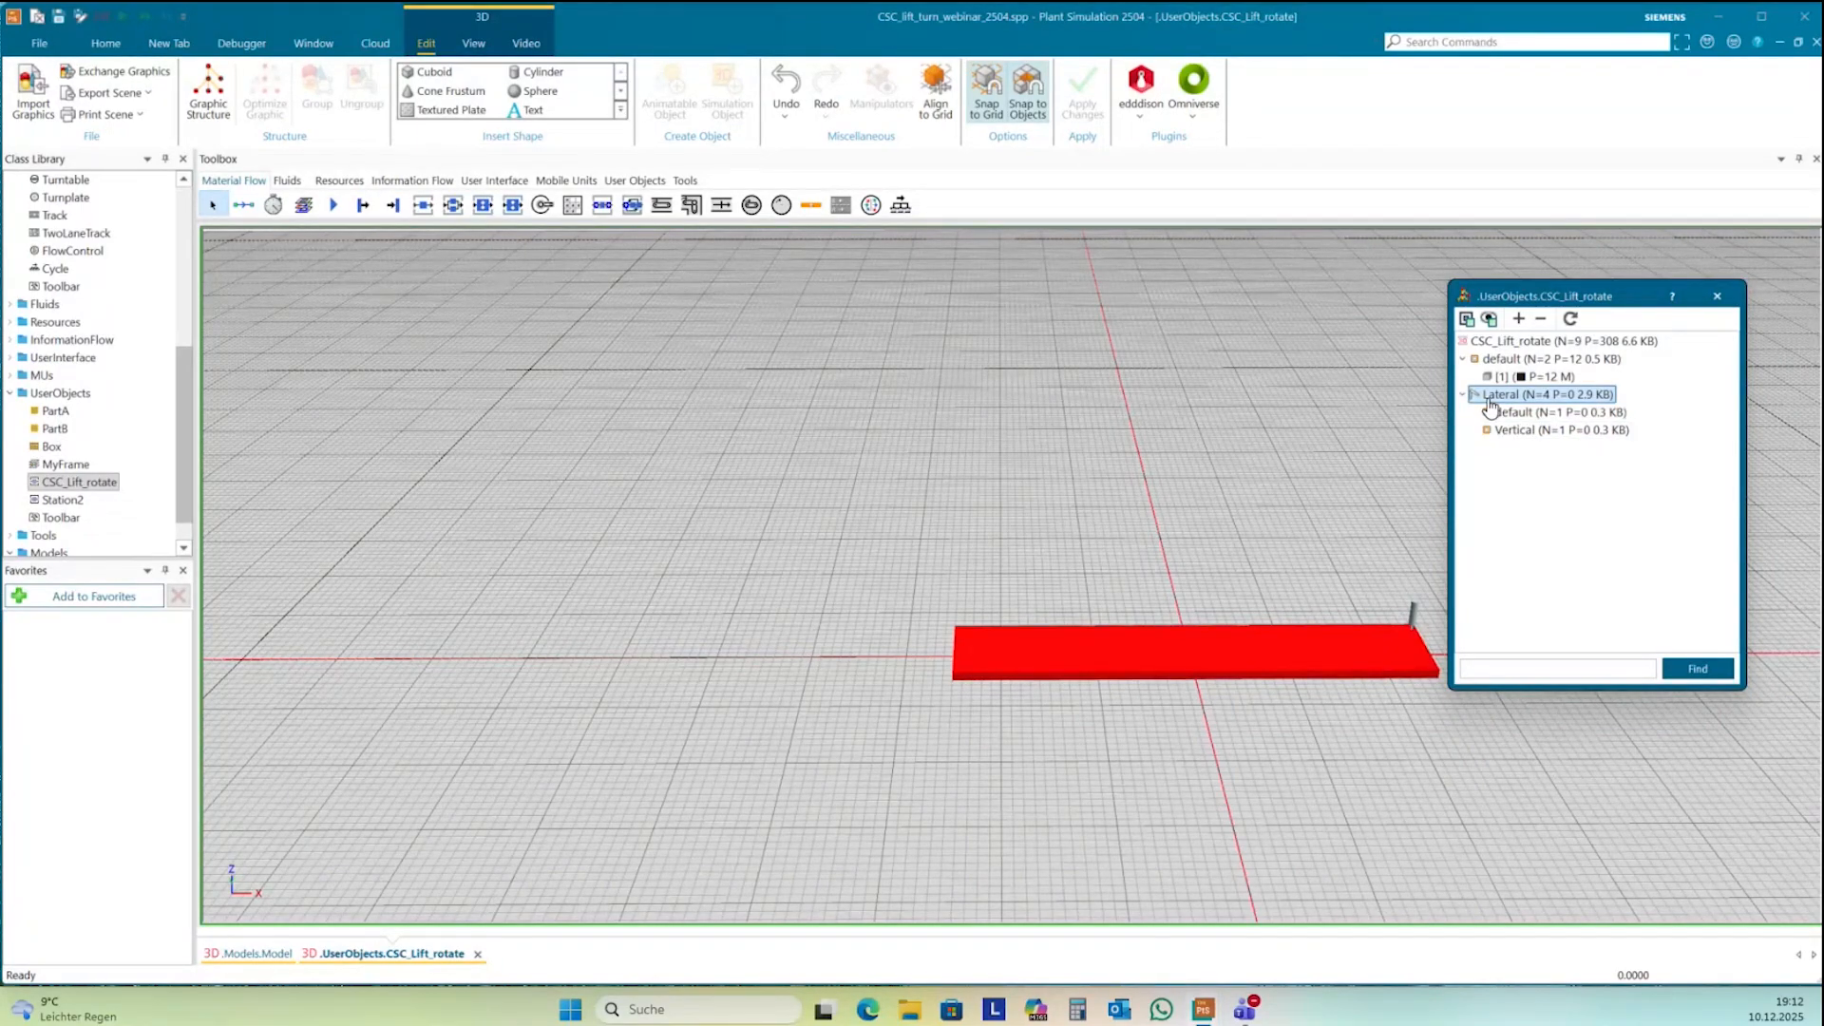
left_click(1506, 433)
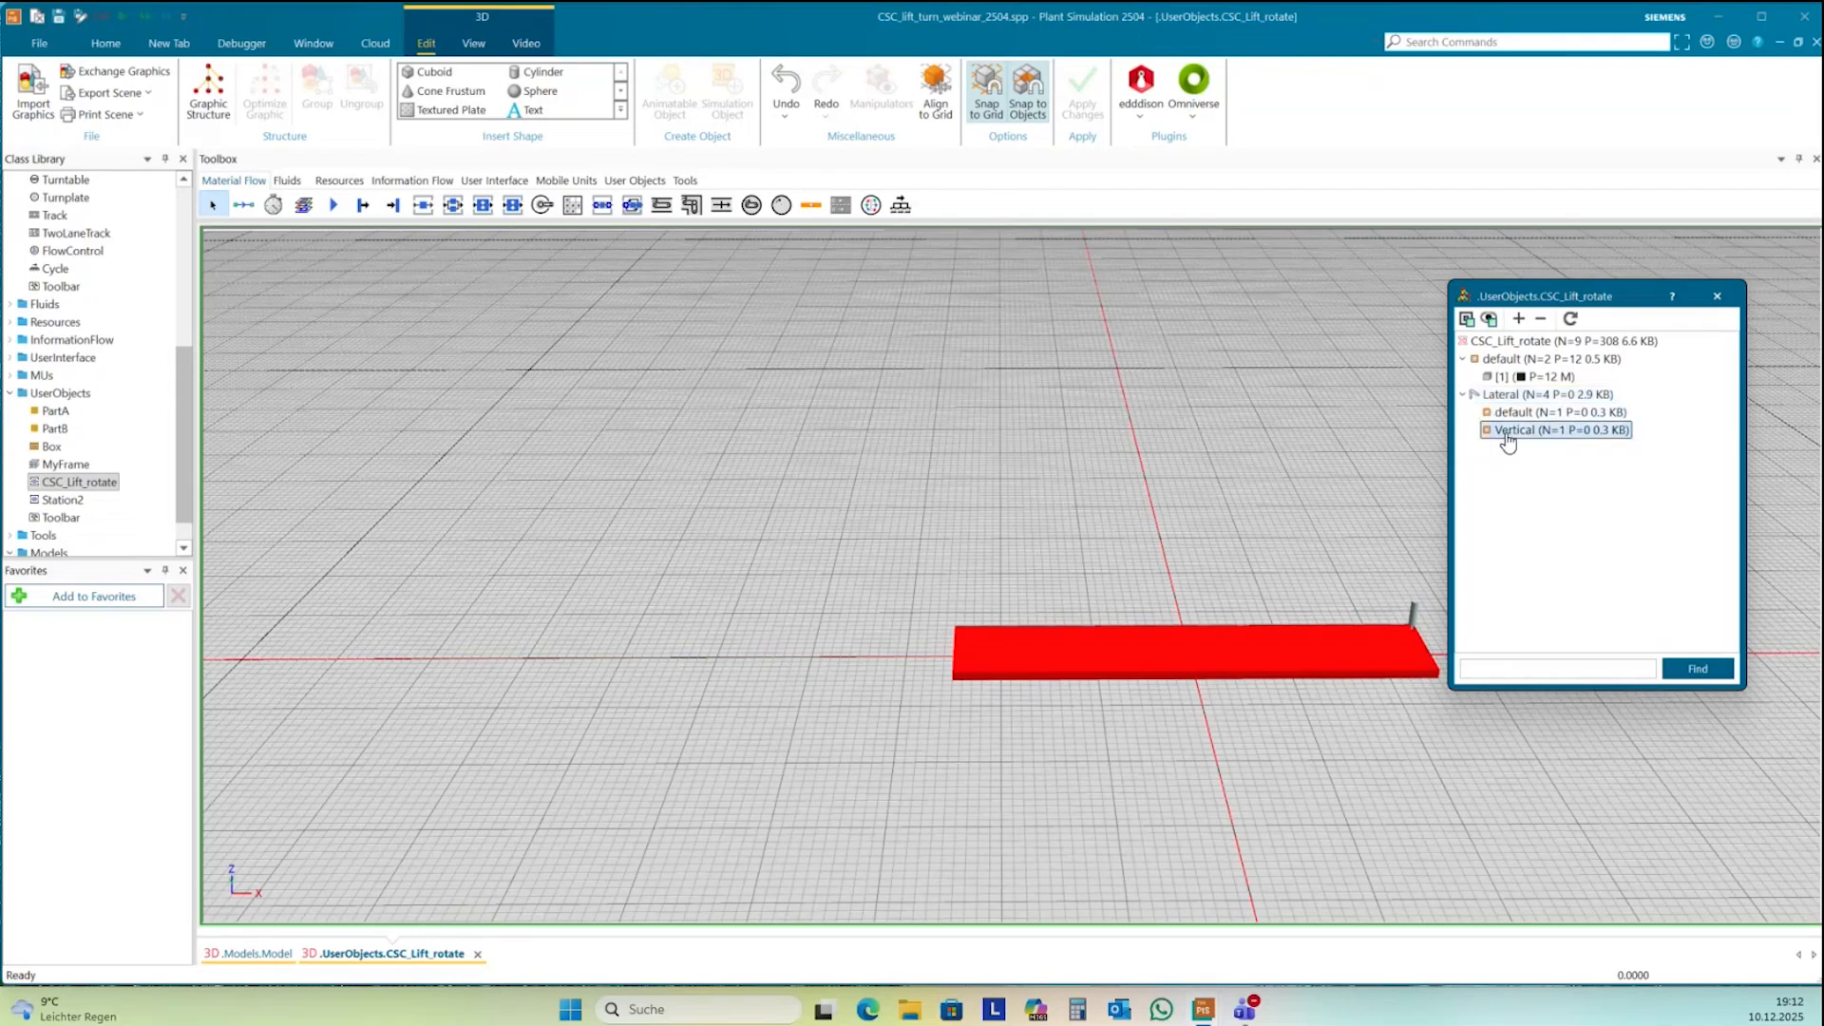
key("Delete")
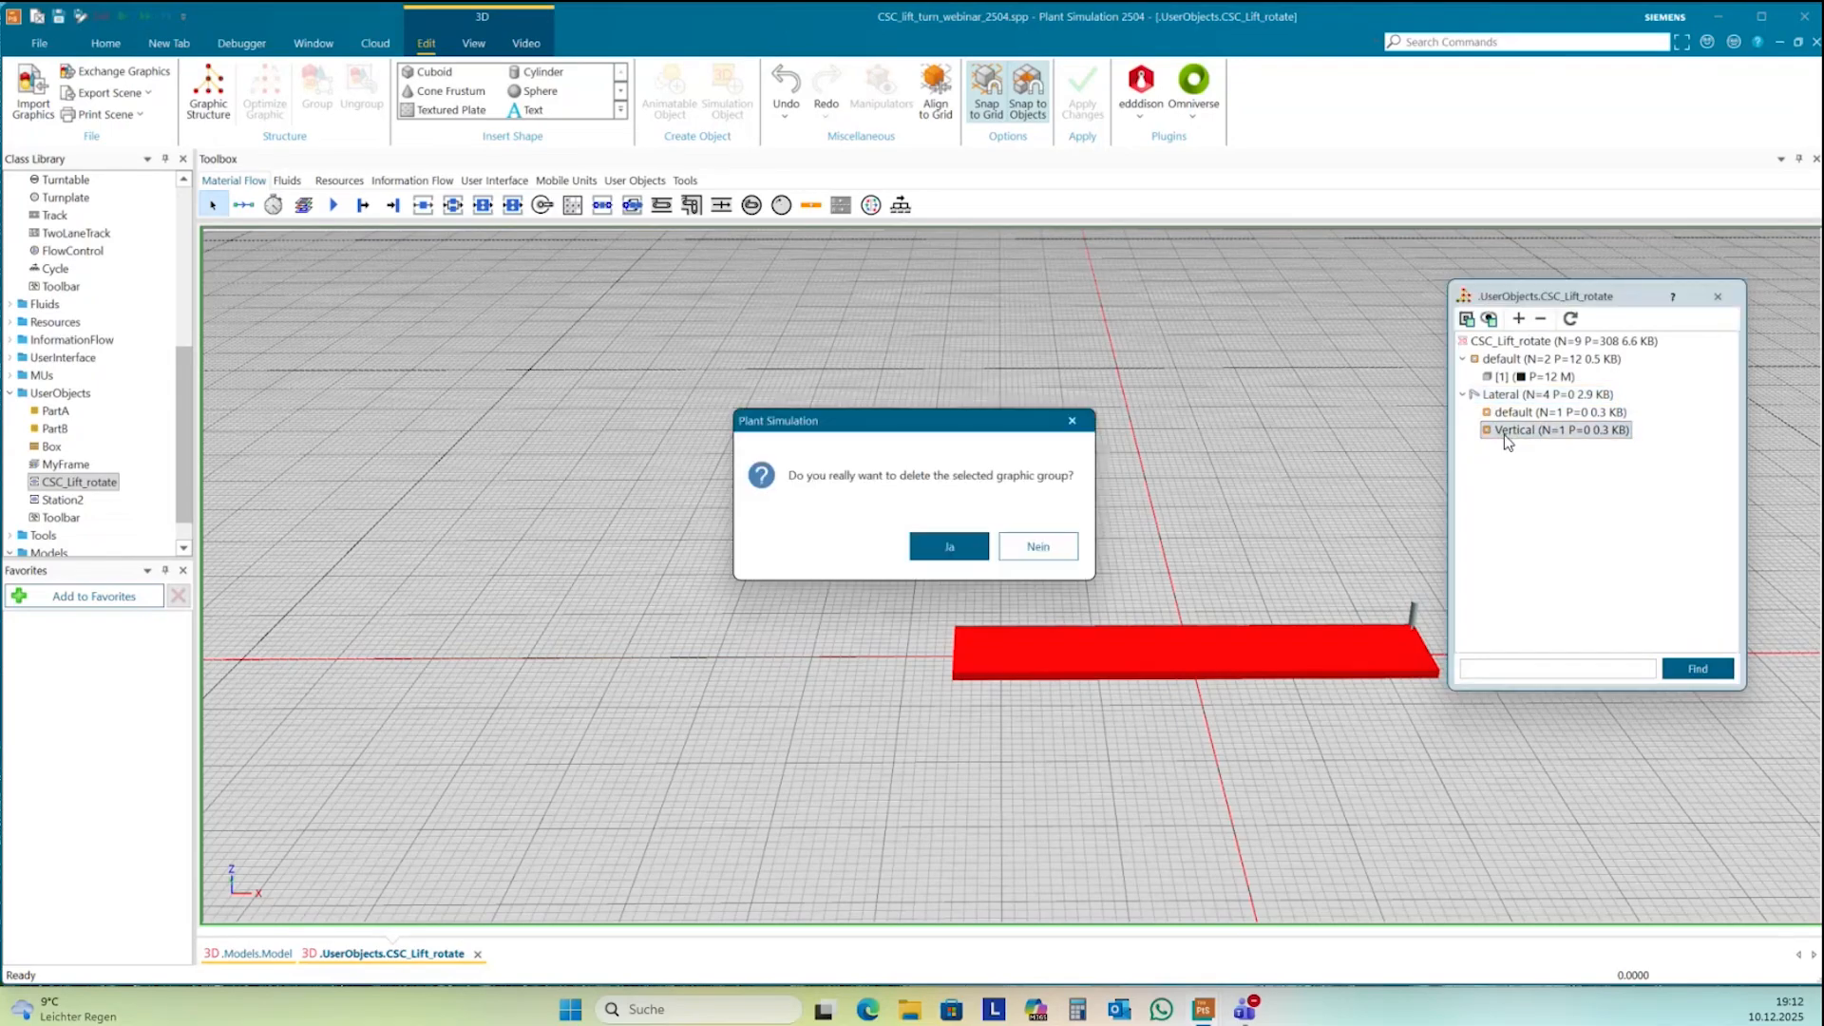
left_click(942, 547)
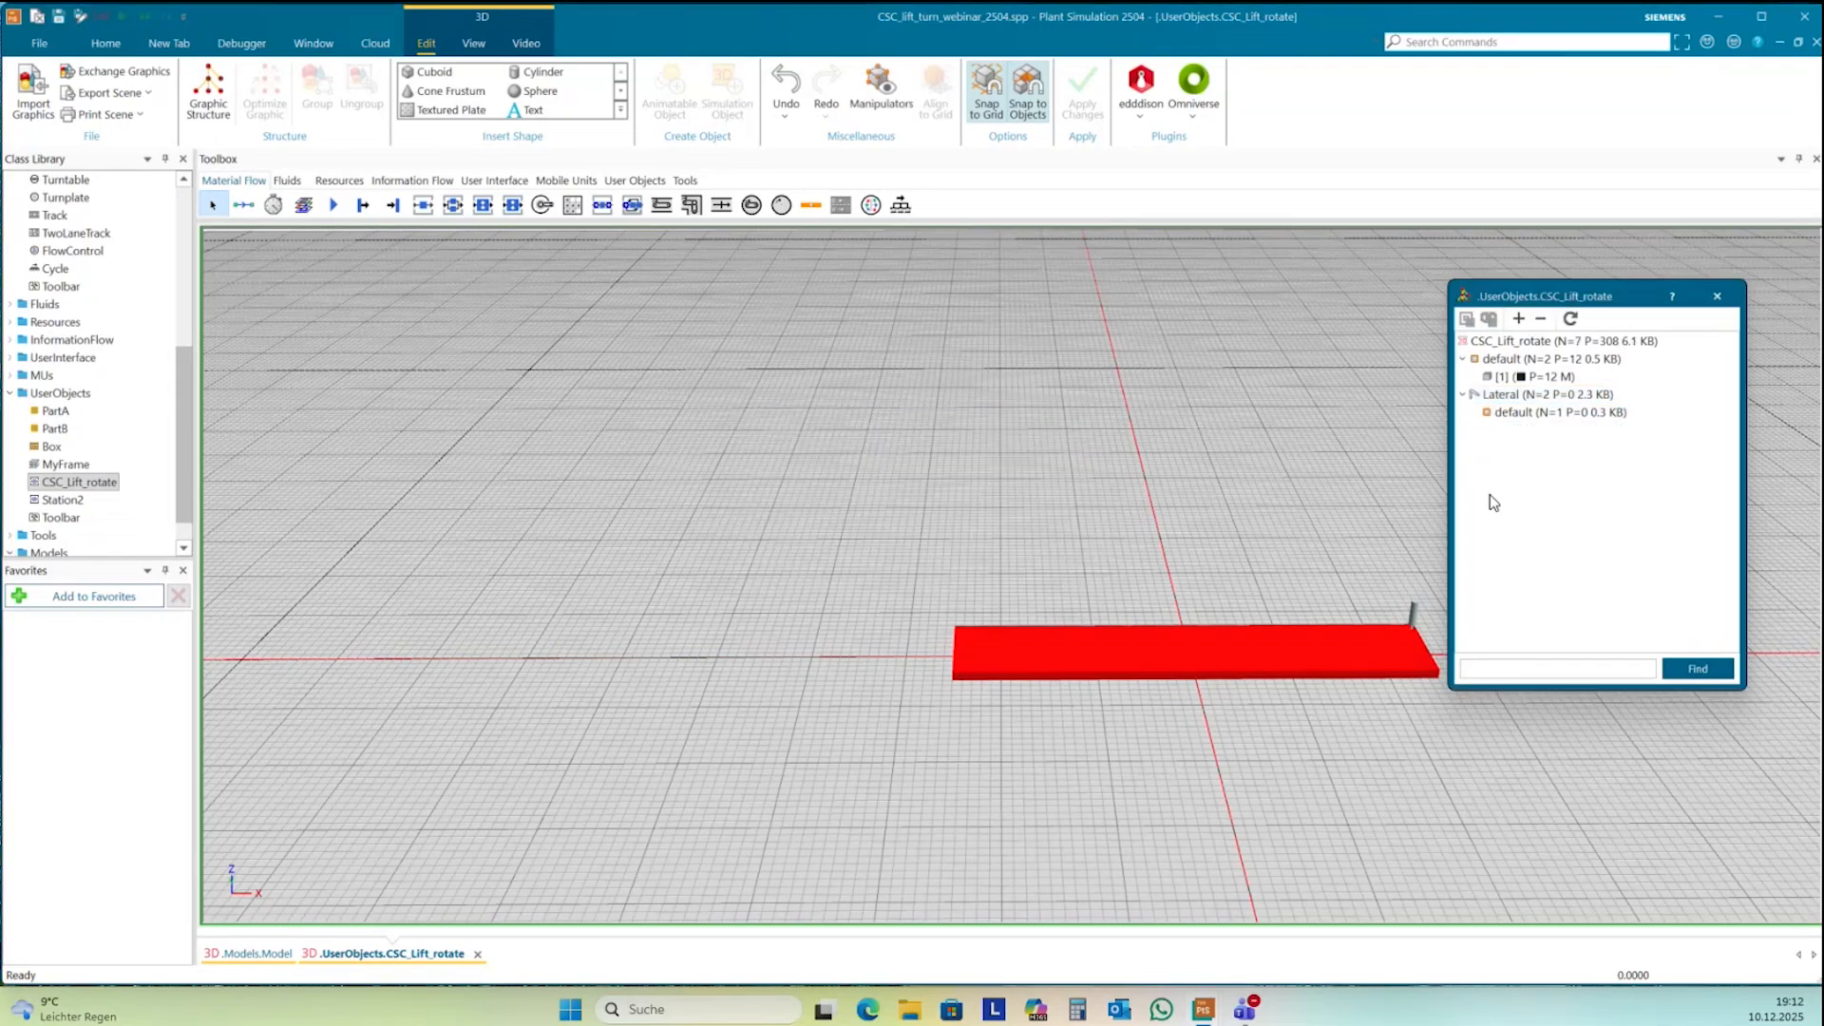
- Add an animatable object named Vertical under Lateral and expand it in the graphic structure
left_click(1492, 397)
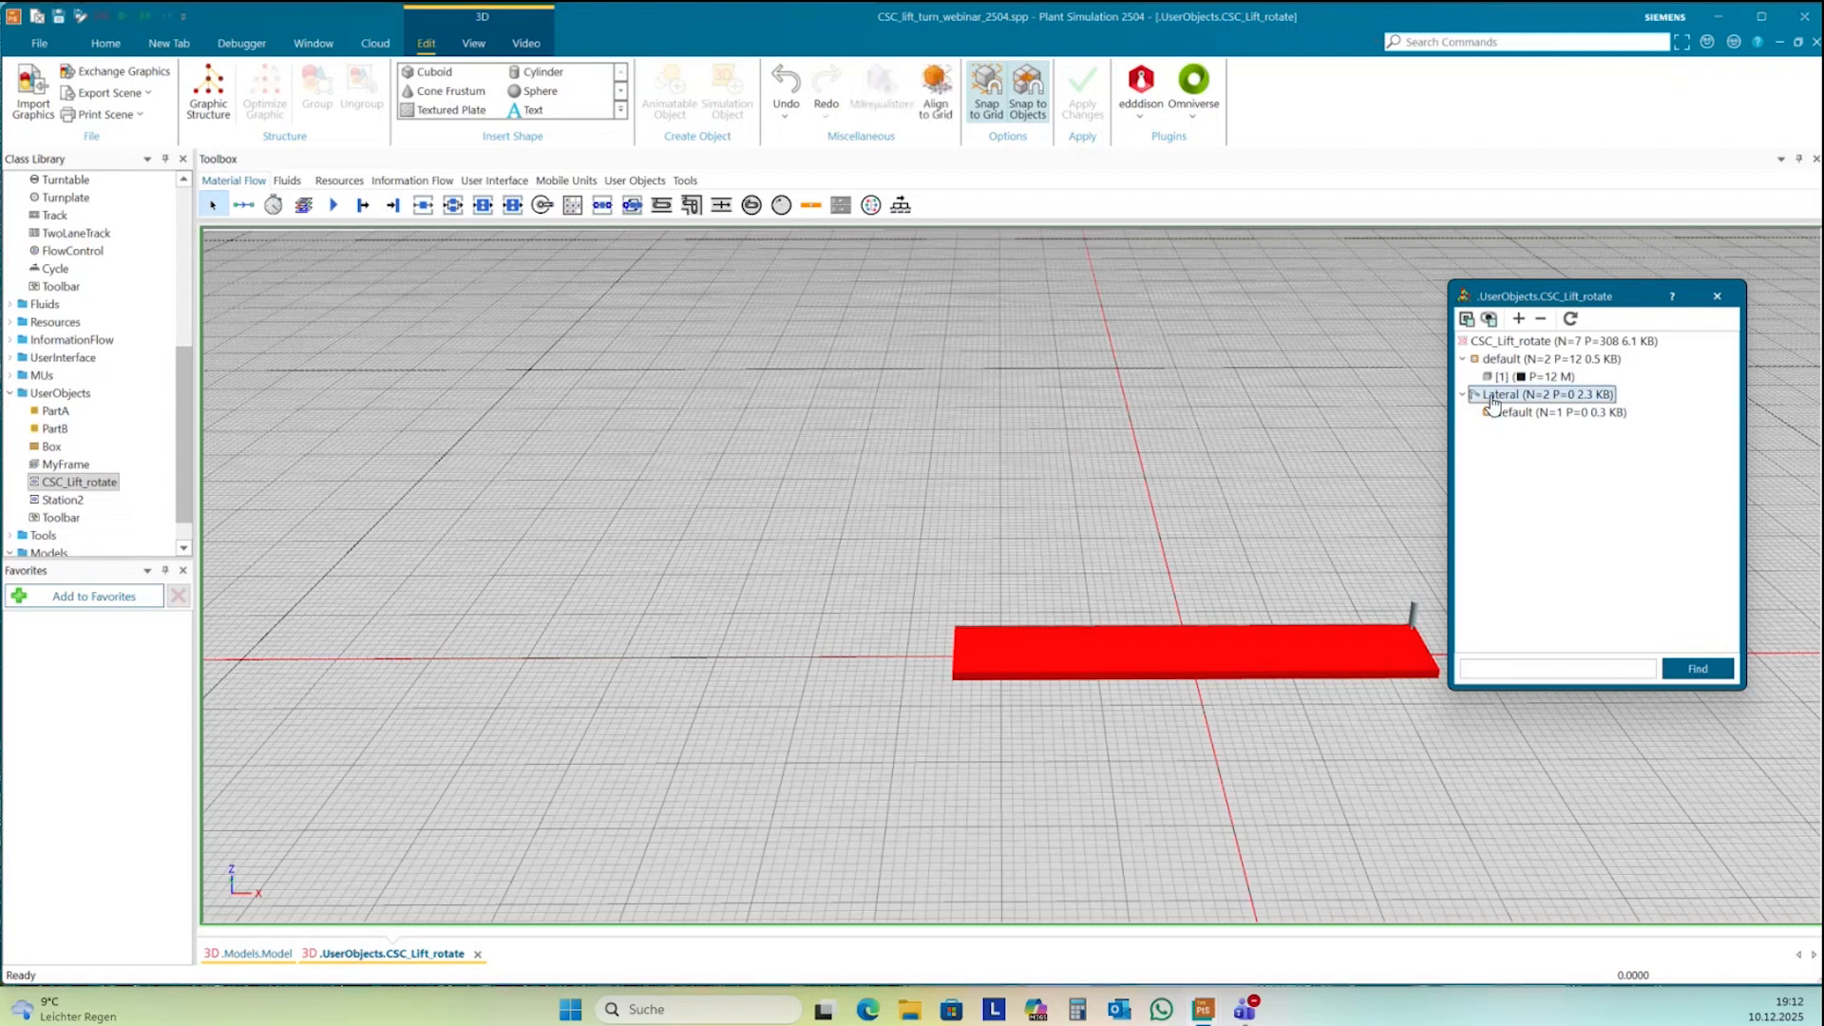
key("Insert")
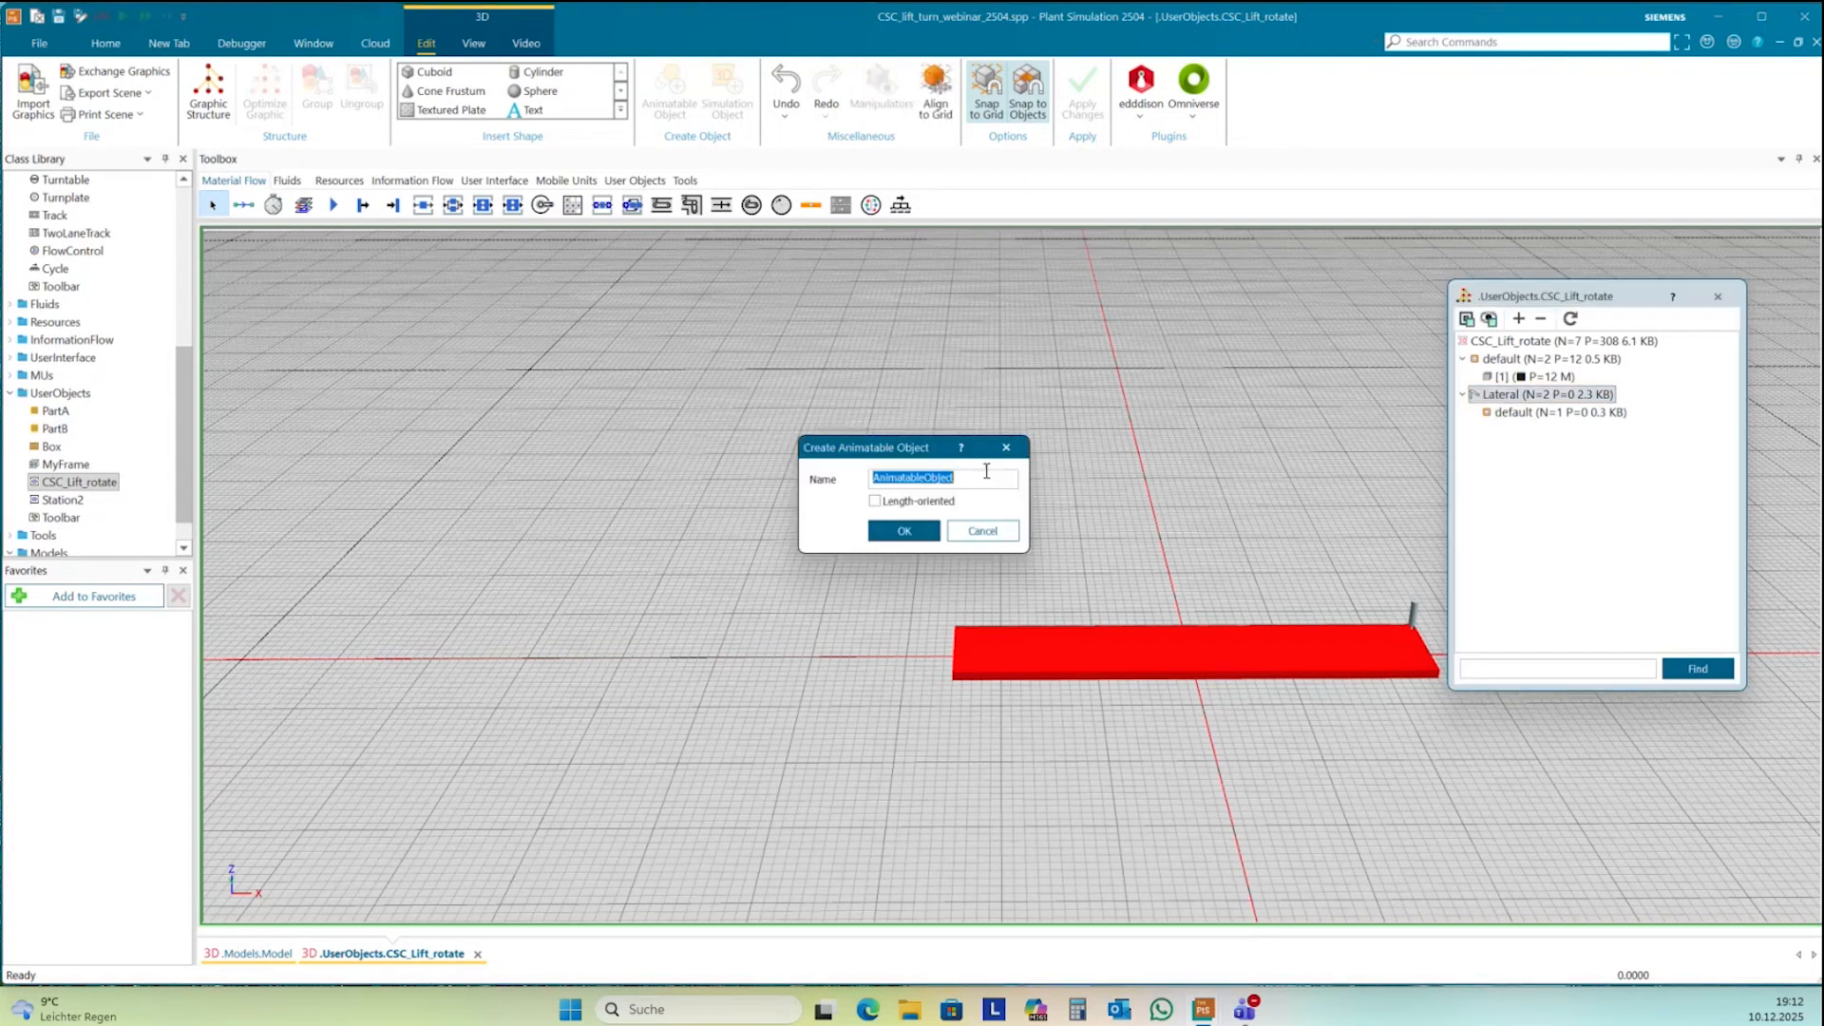
left_click_drag(986, 473, 839, 474)
type("Vertica")
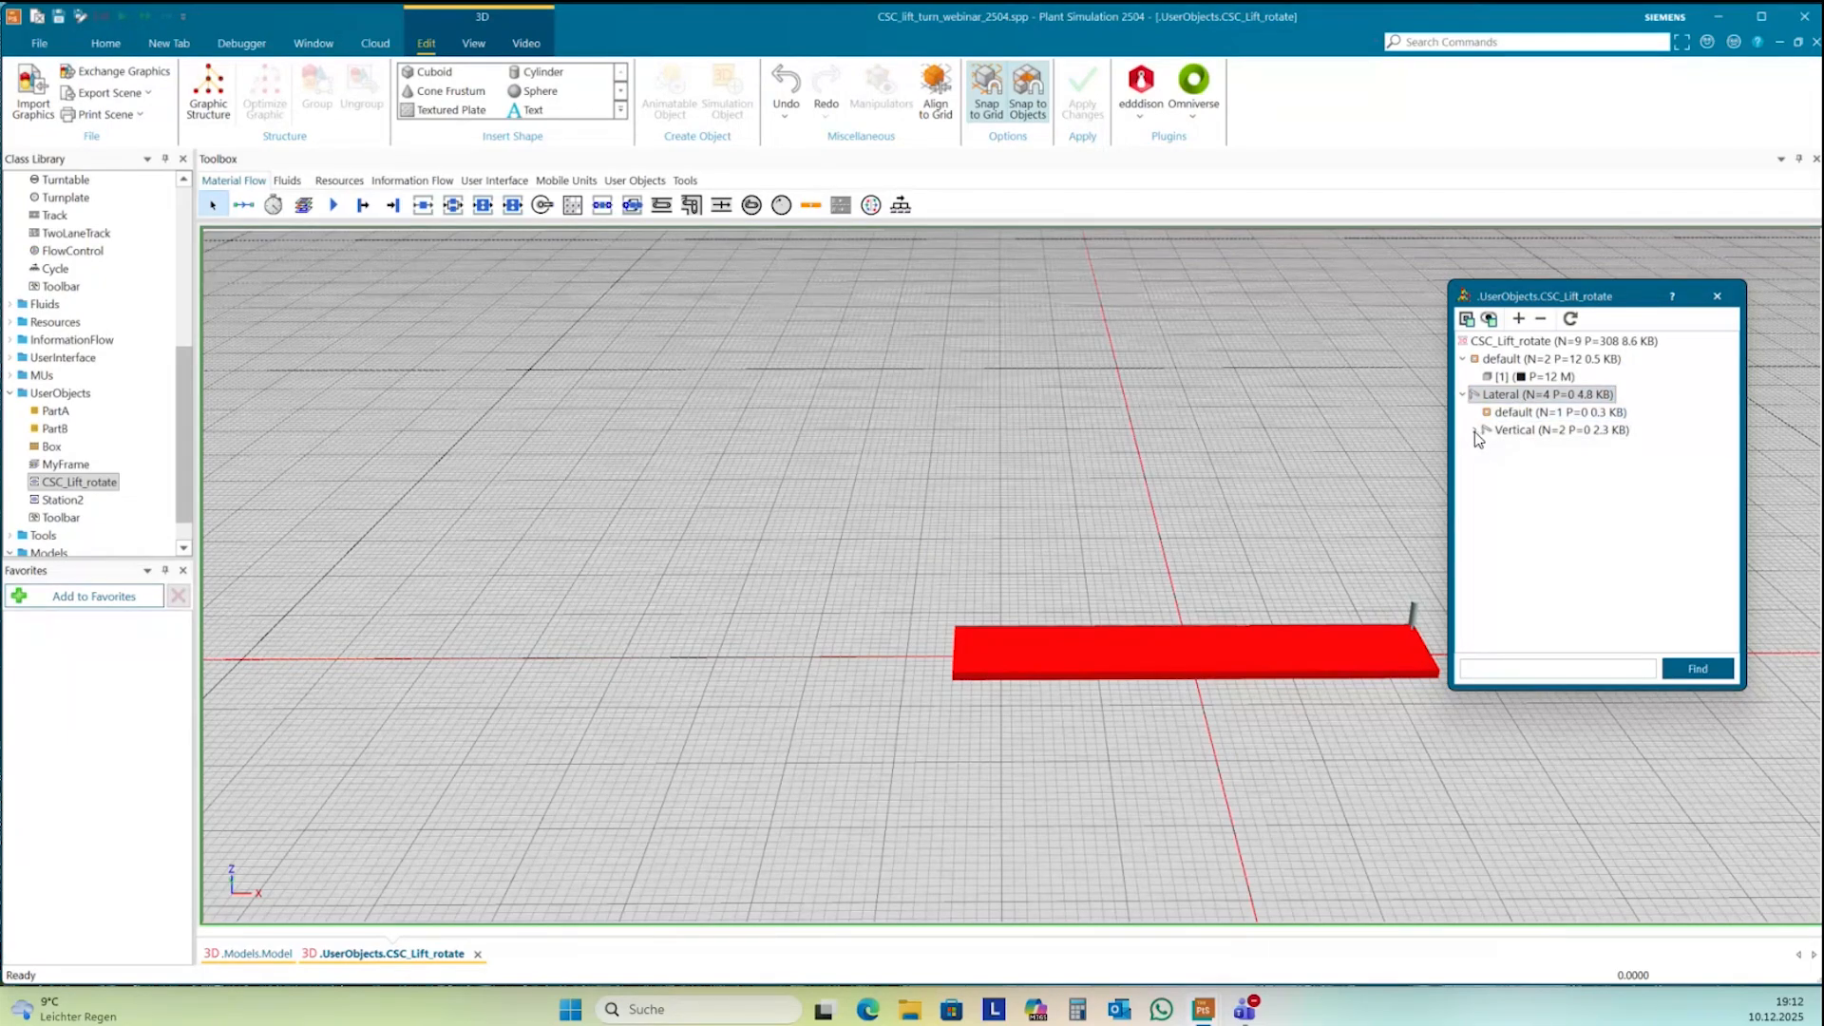
left_click(1475, 431)
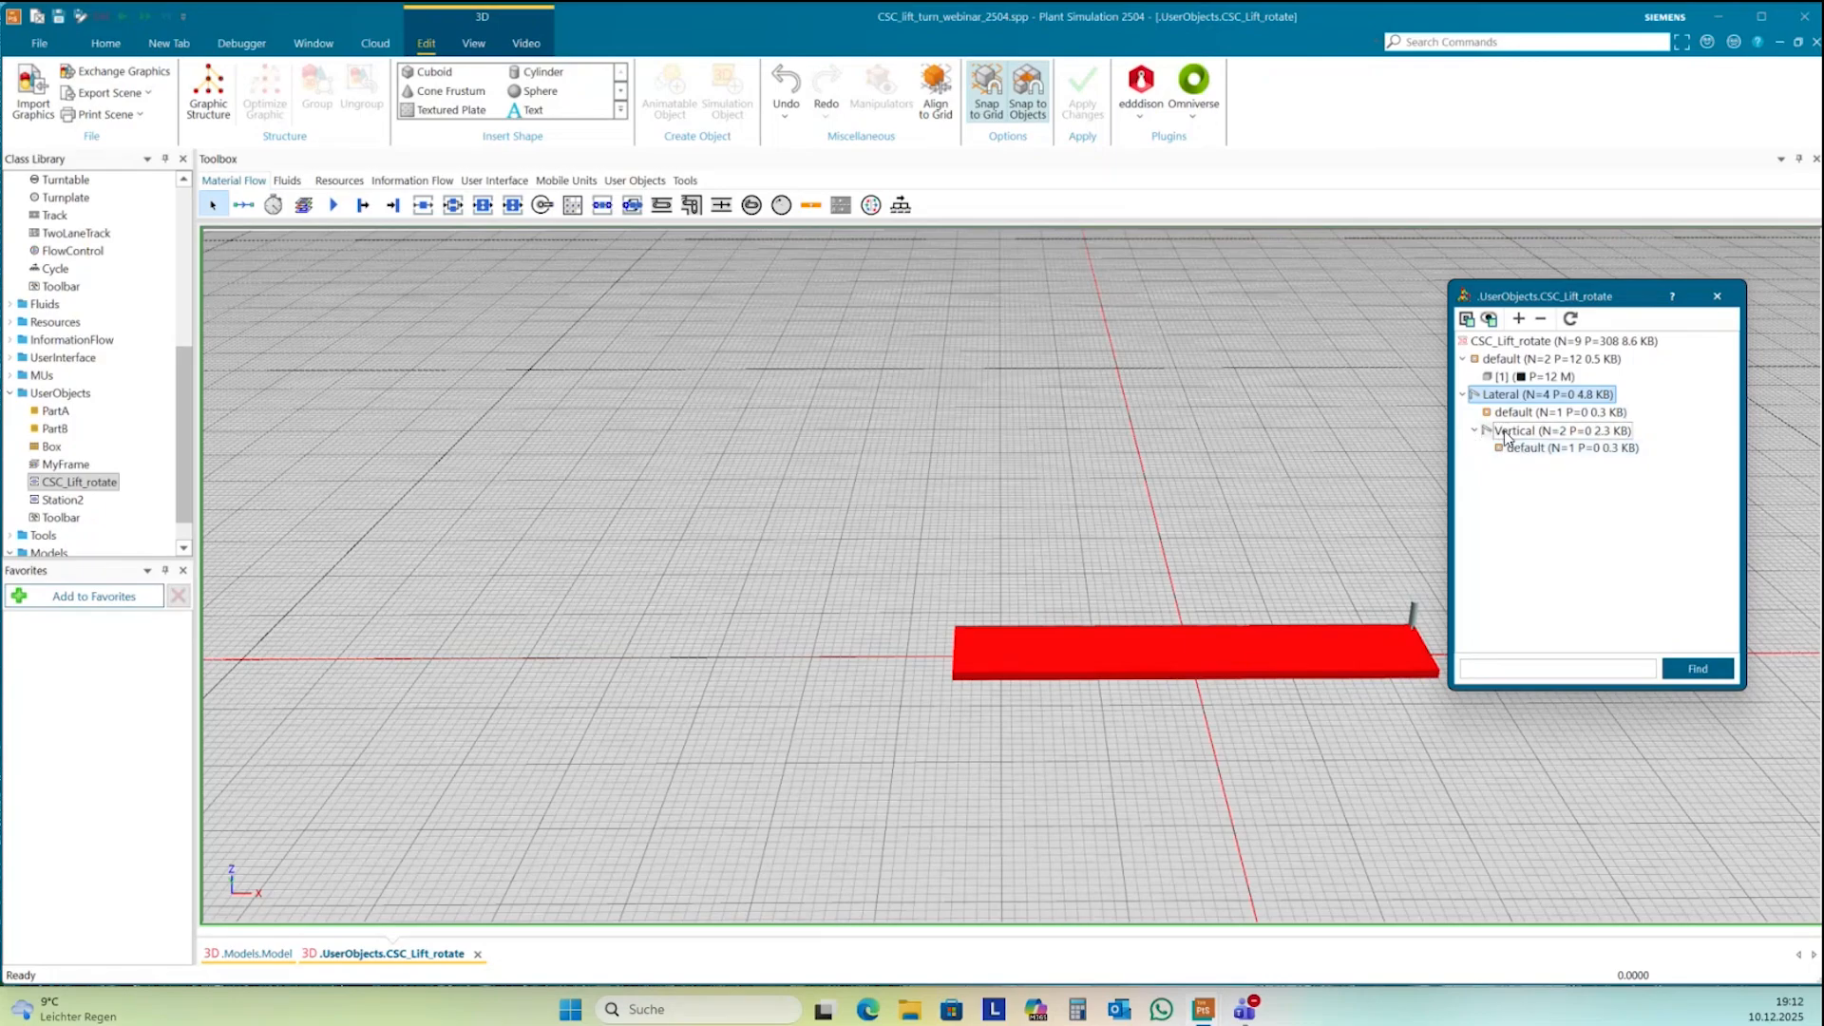
- Add an animatable object named Rotation under Vertical and expand it to show its default group
left_click(1509, 432)
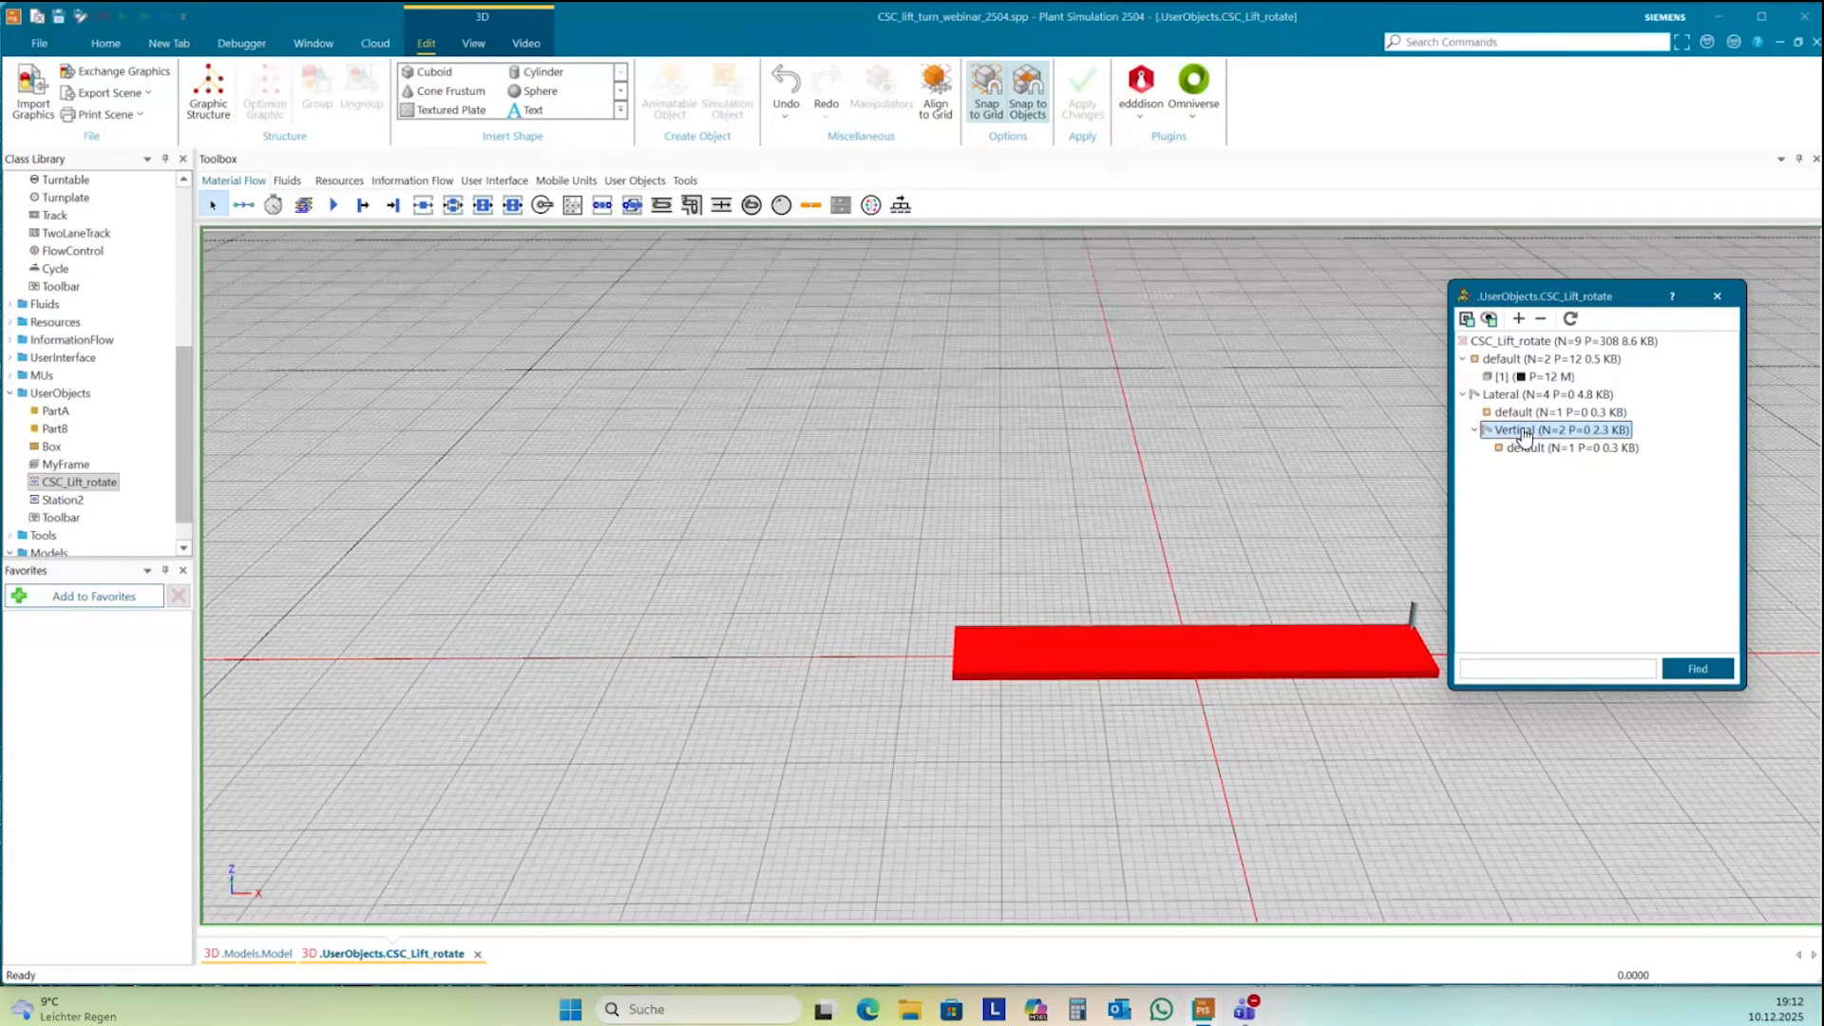
right_click(1529, 437)
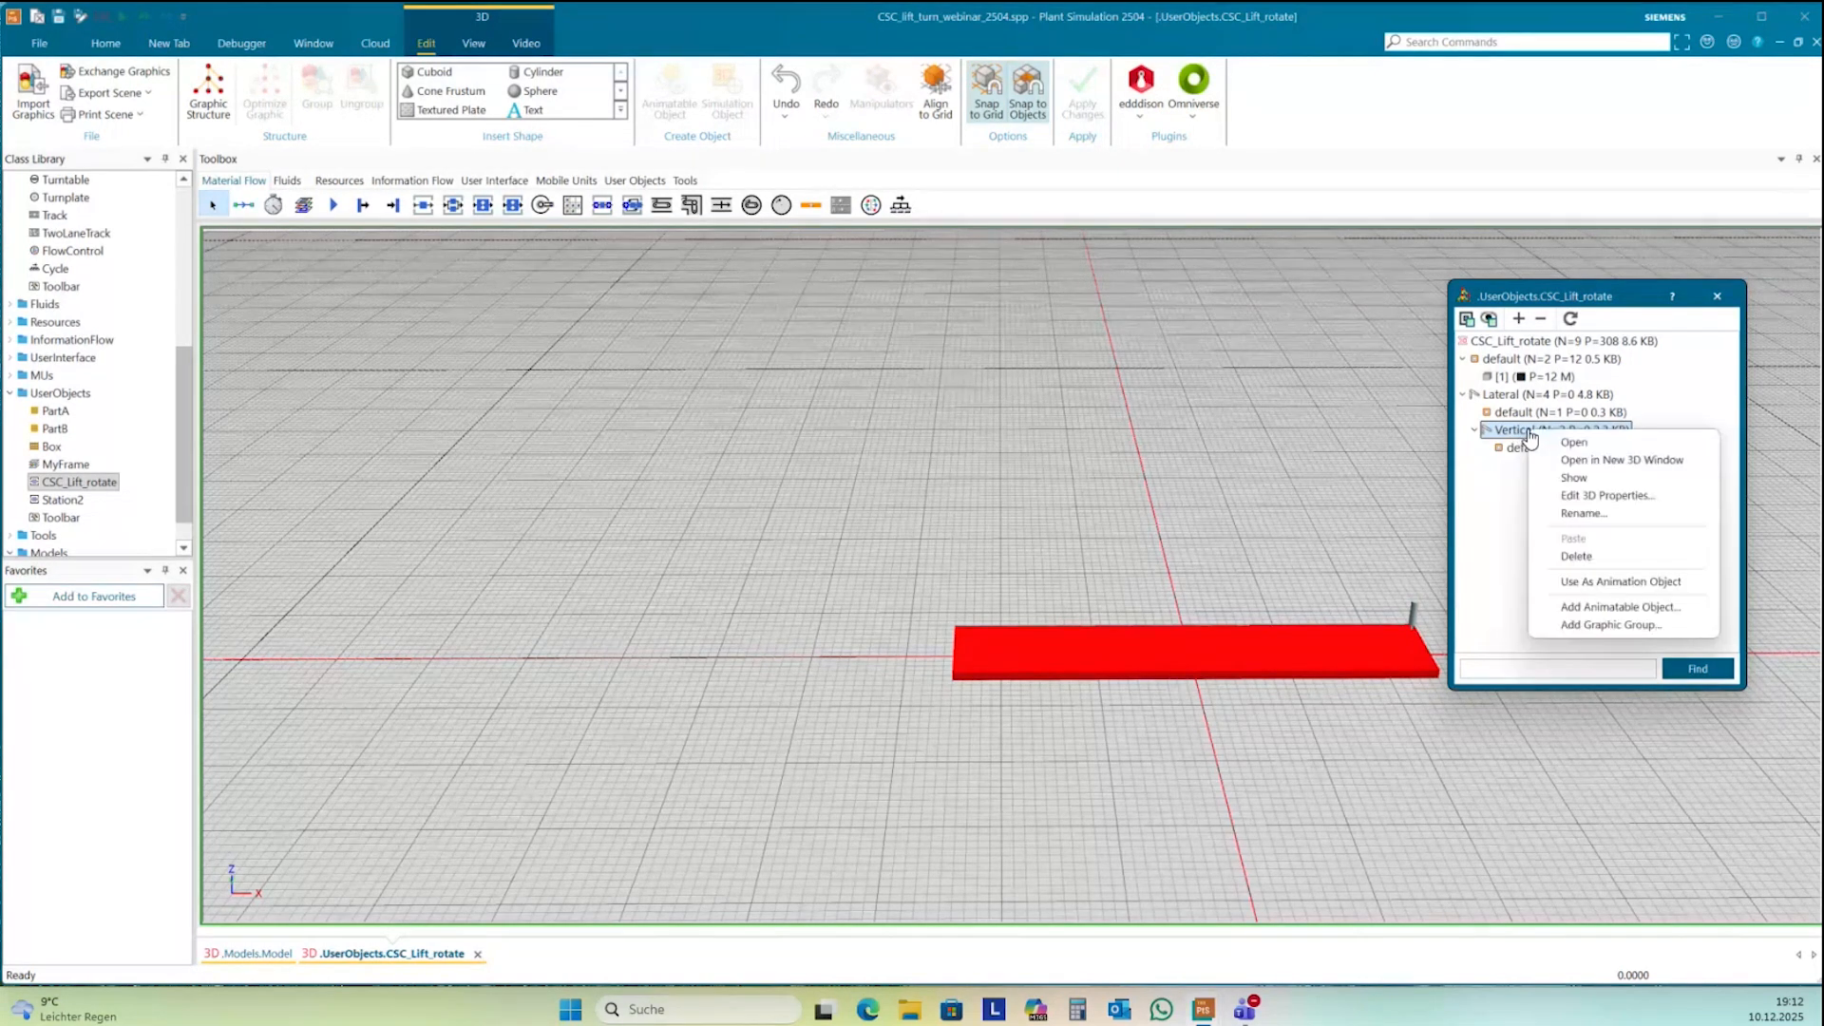
left_click(1605, 606)
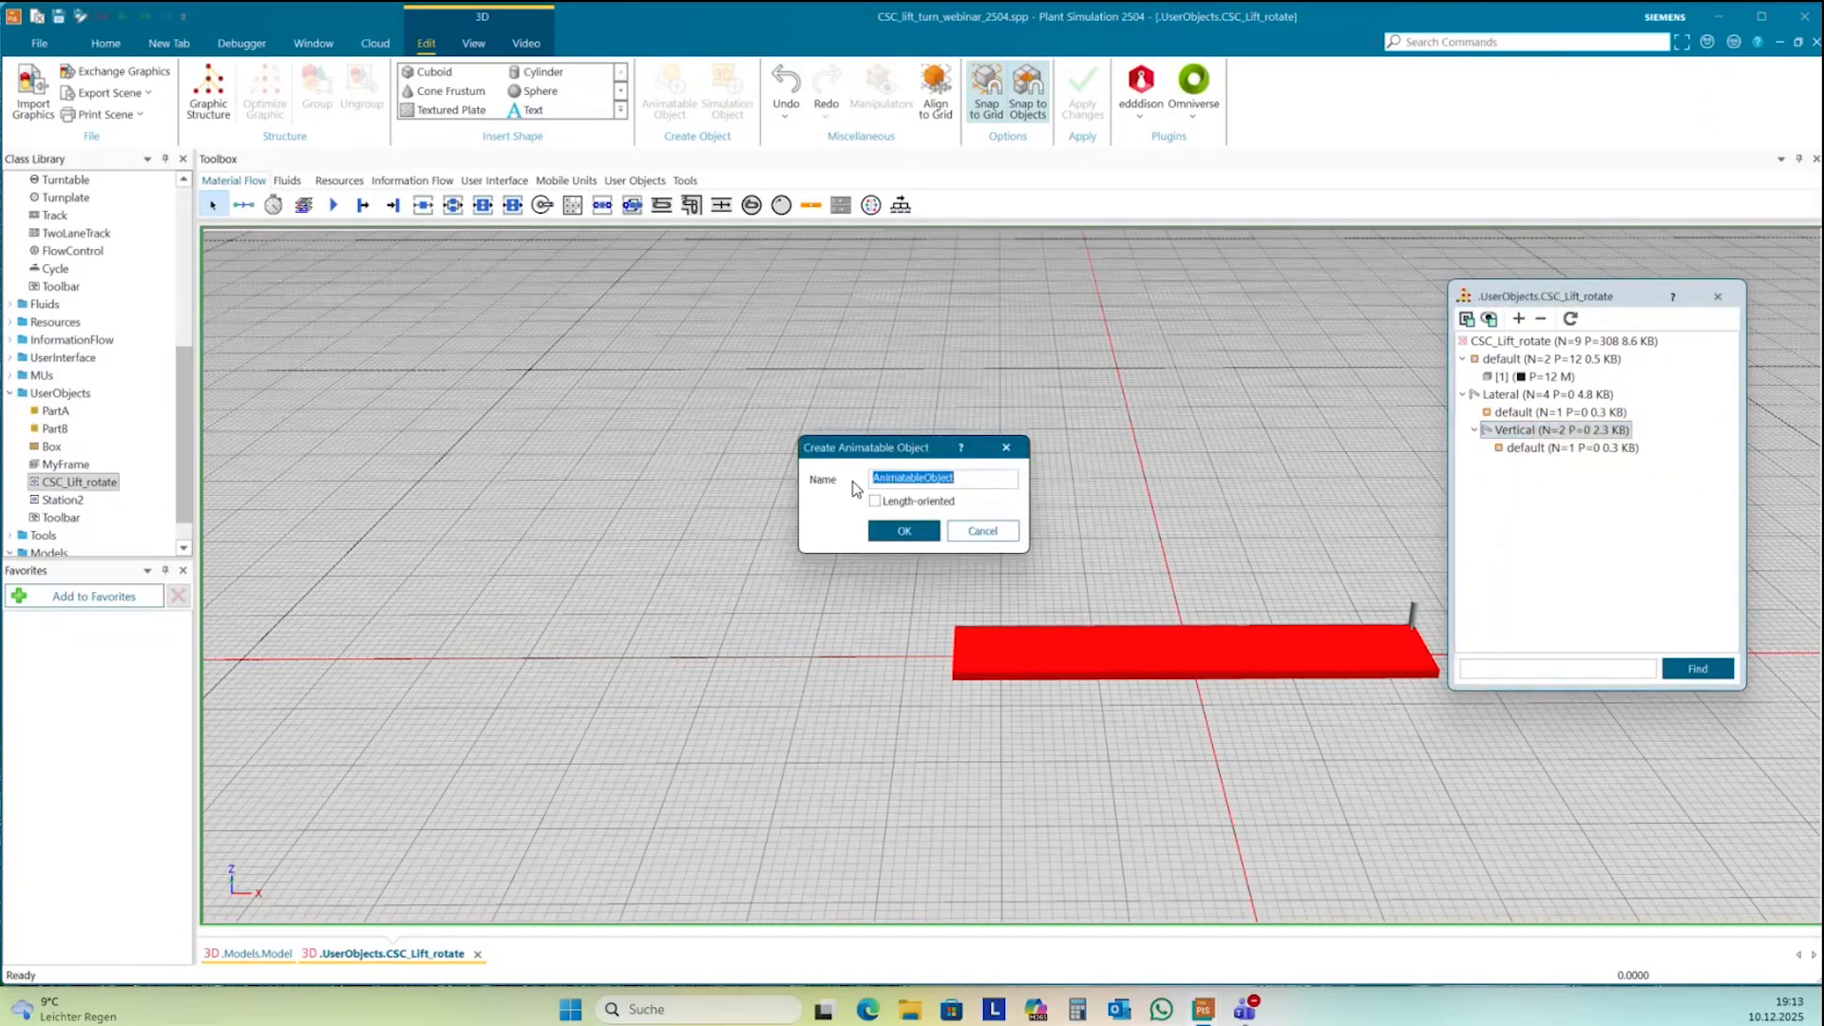
type("Rotation")
left_click(904, 531)
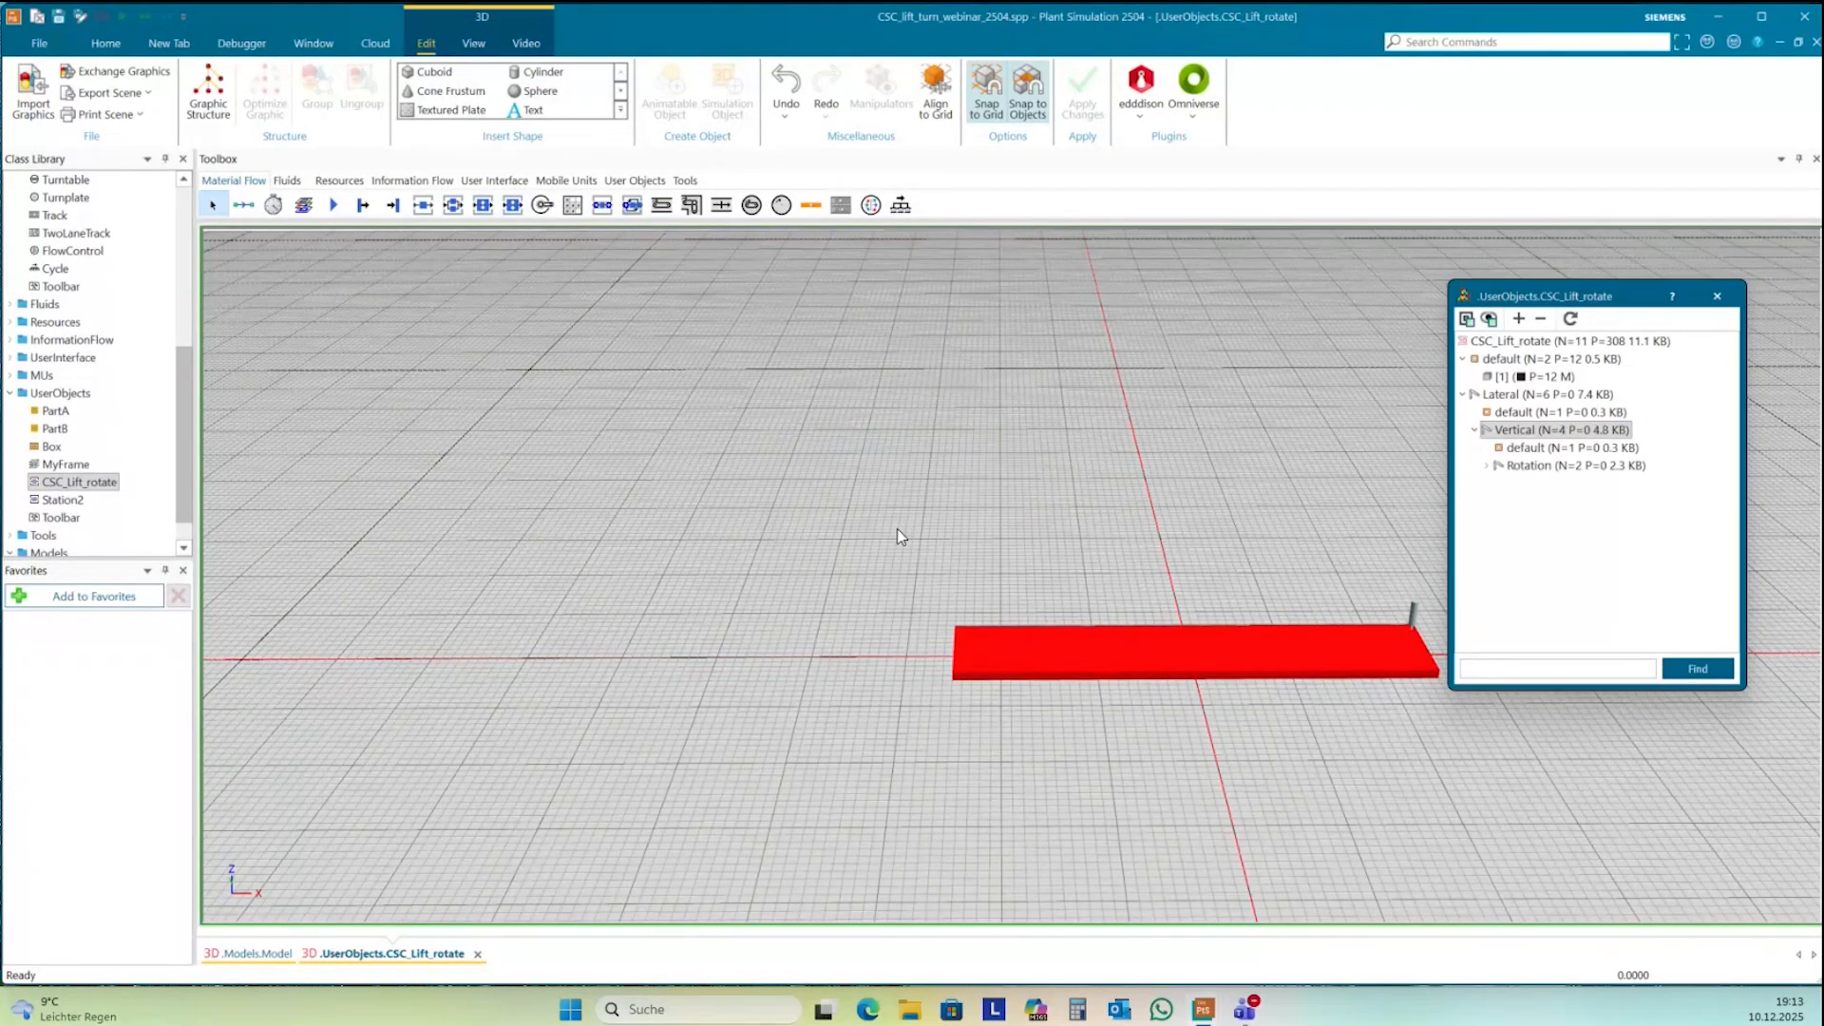
left_click(1649, 520)
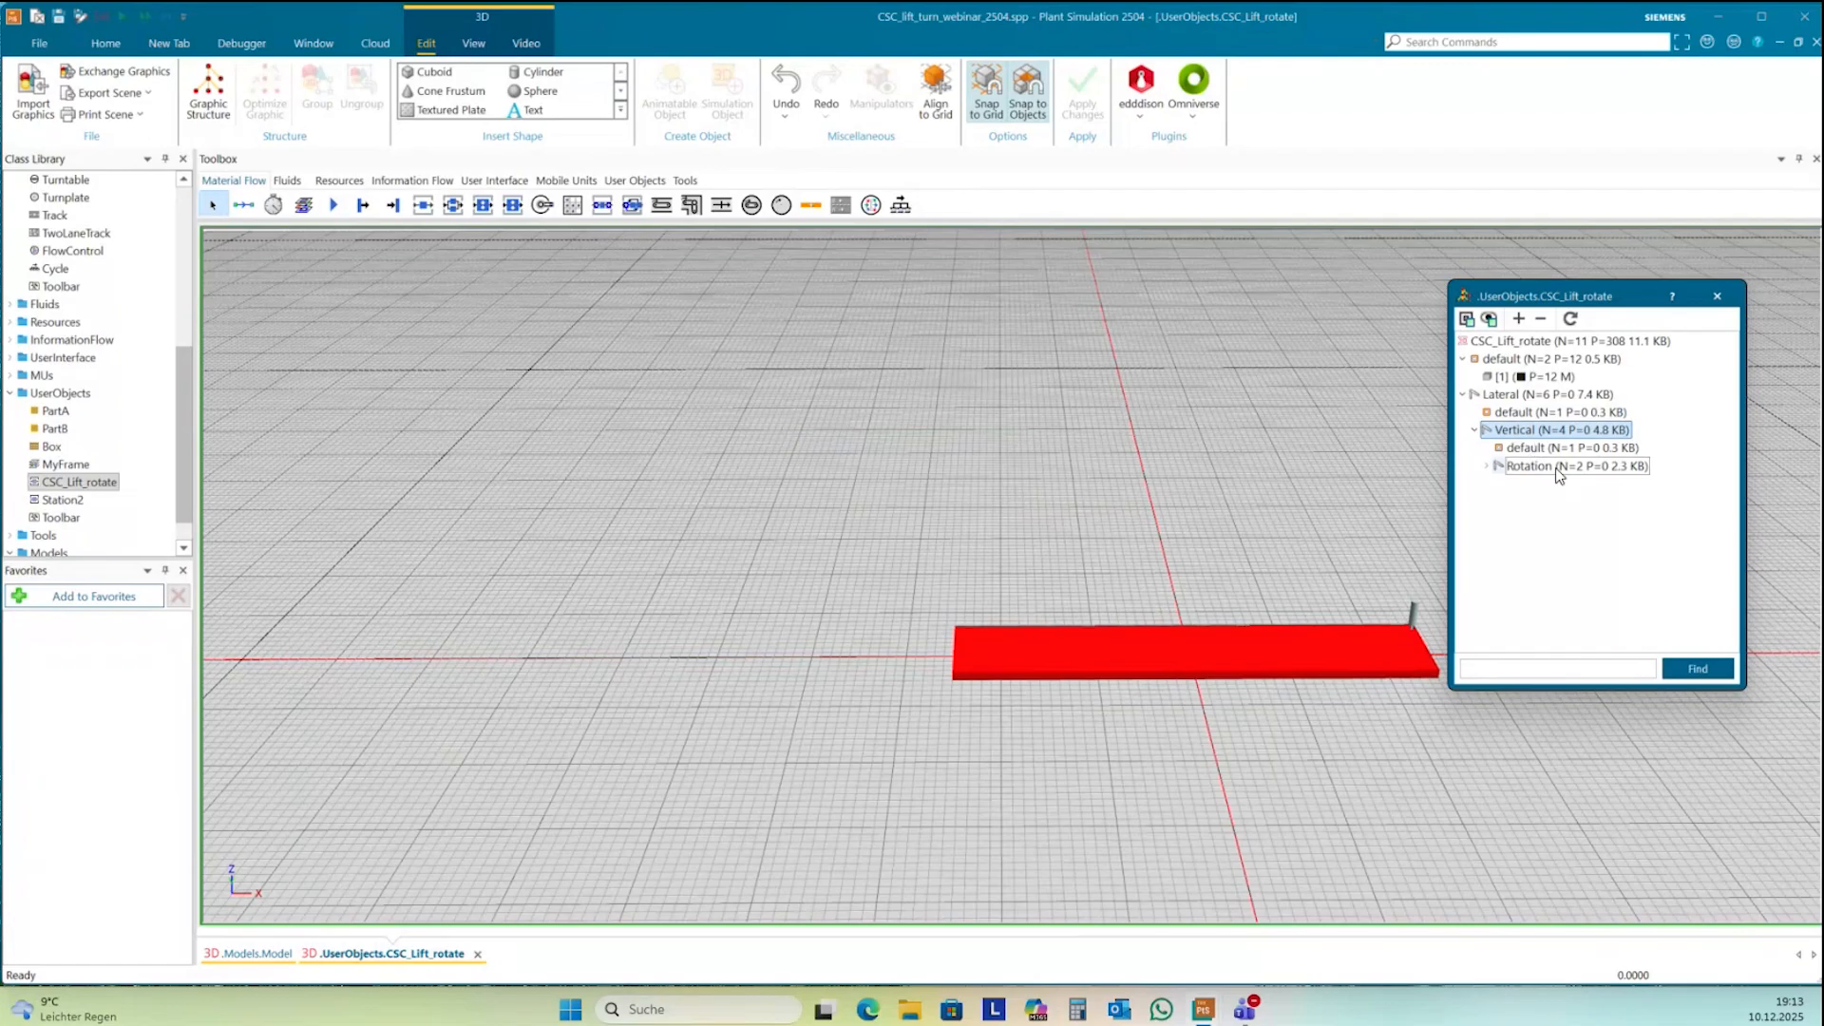
left_click(1497, 429)
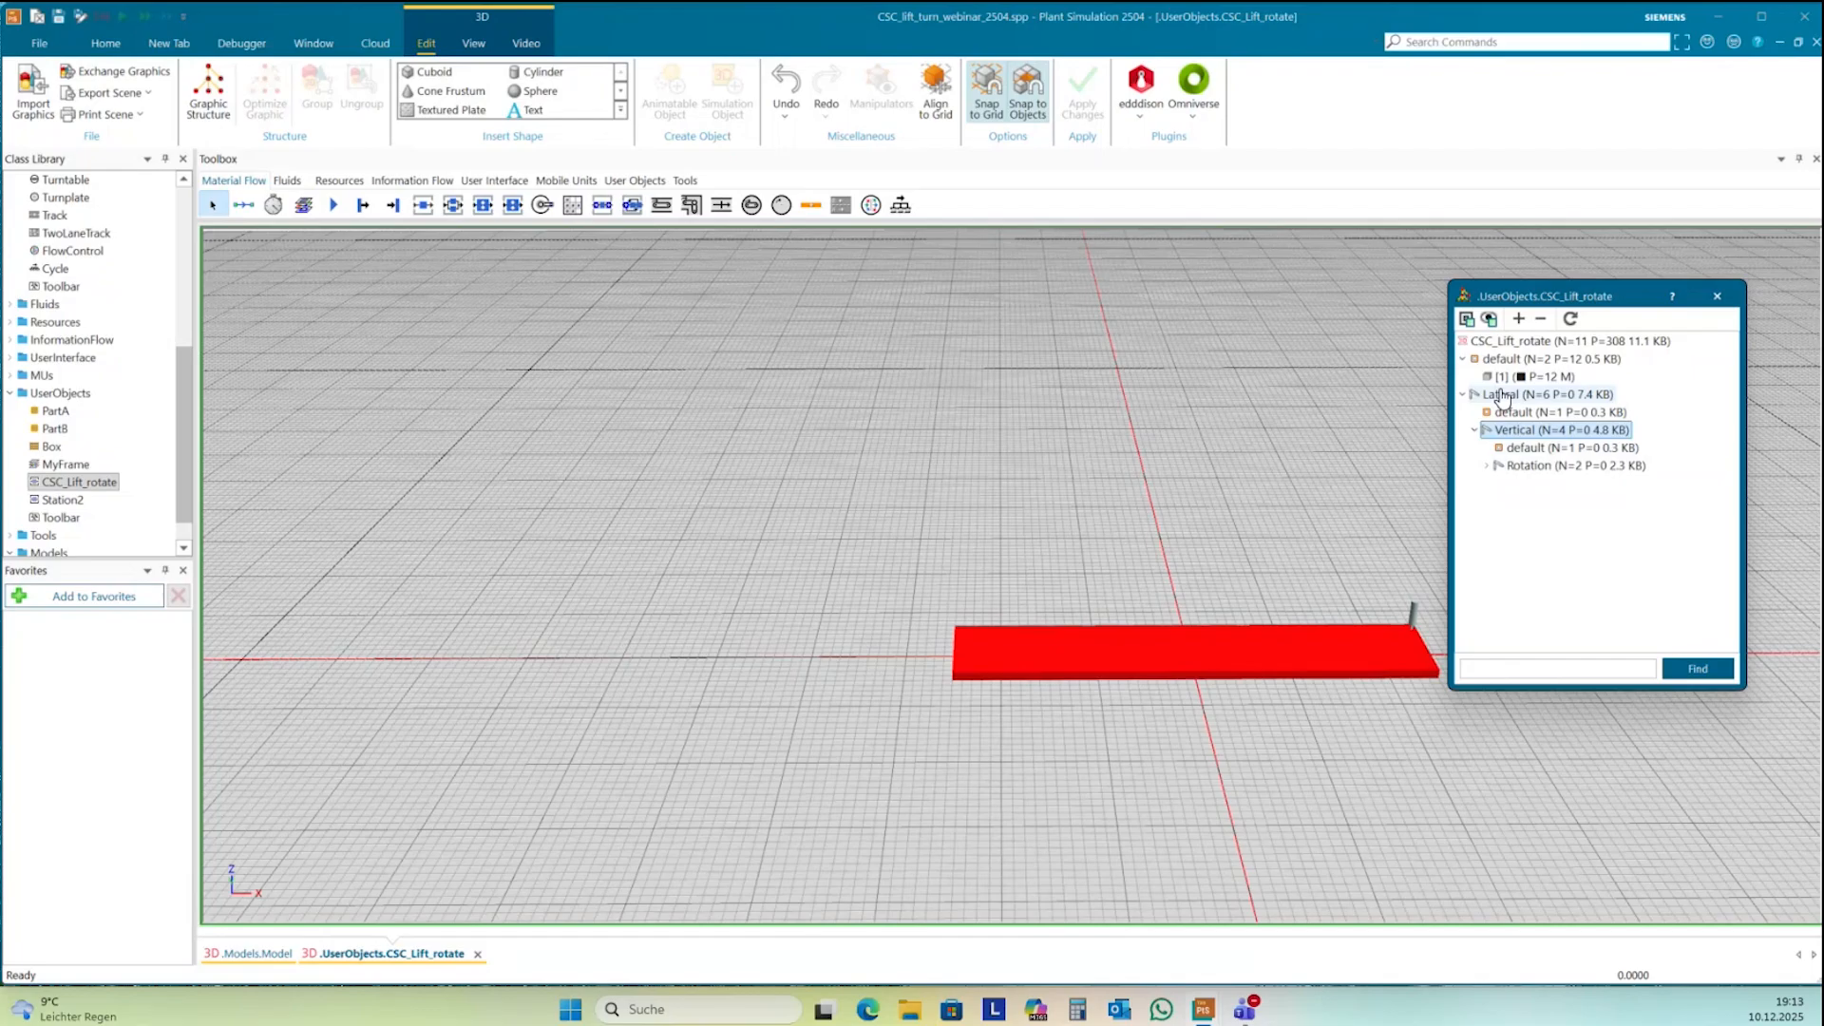
left_click(1486, 465)
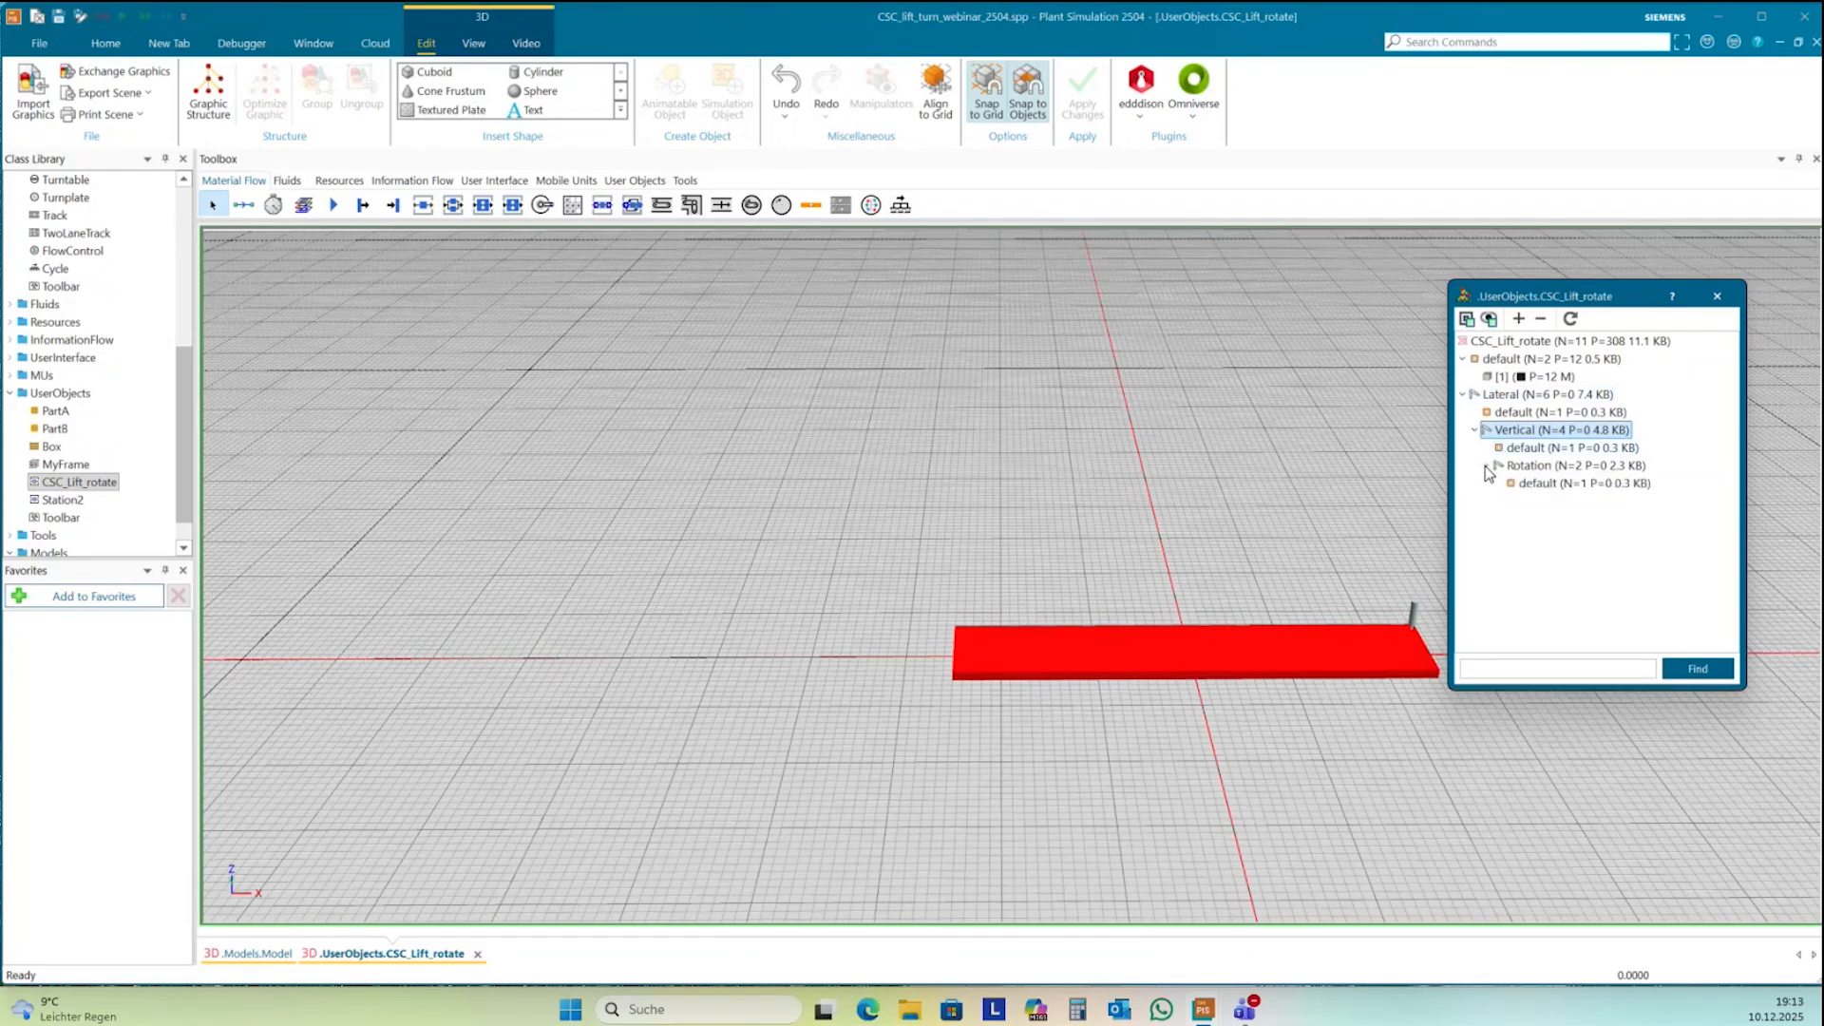
- Move the red plate graphic from the station's default group into the default group of the Rotation object
left_click(1539, 377)
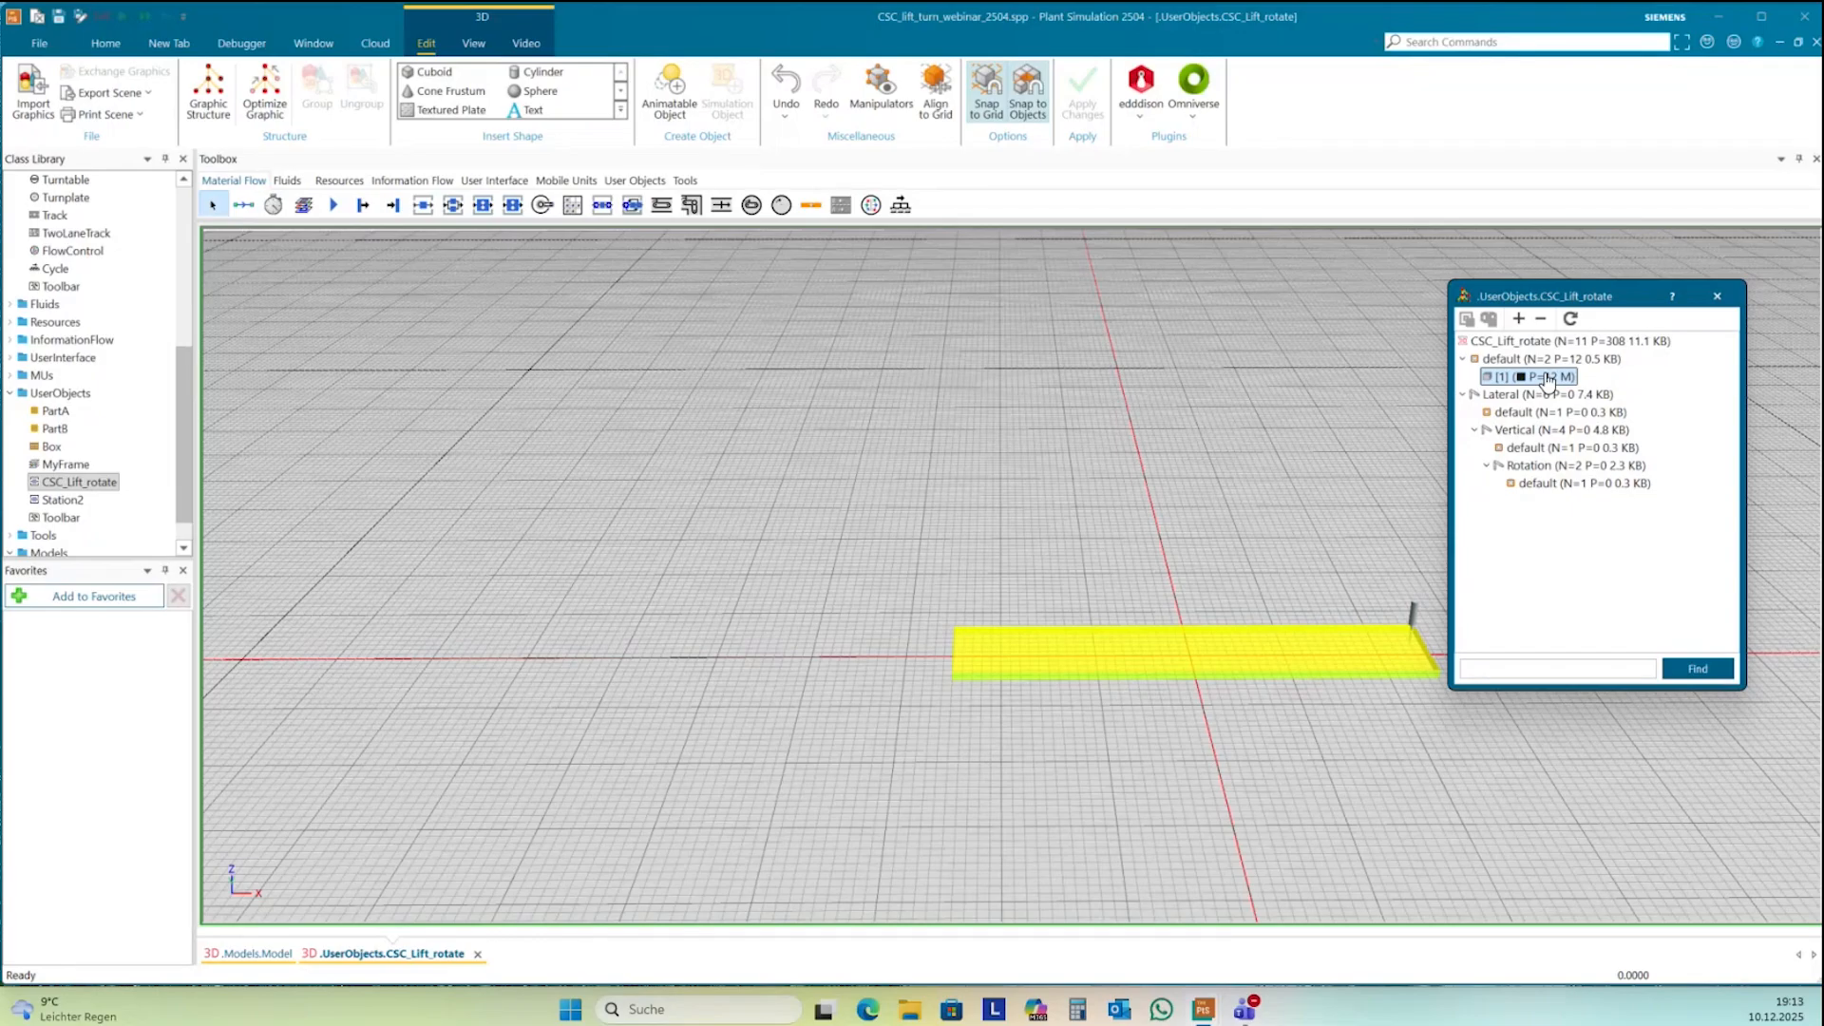
key("Delete")
left_click(1538, 467)
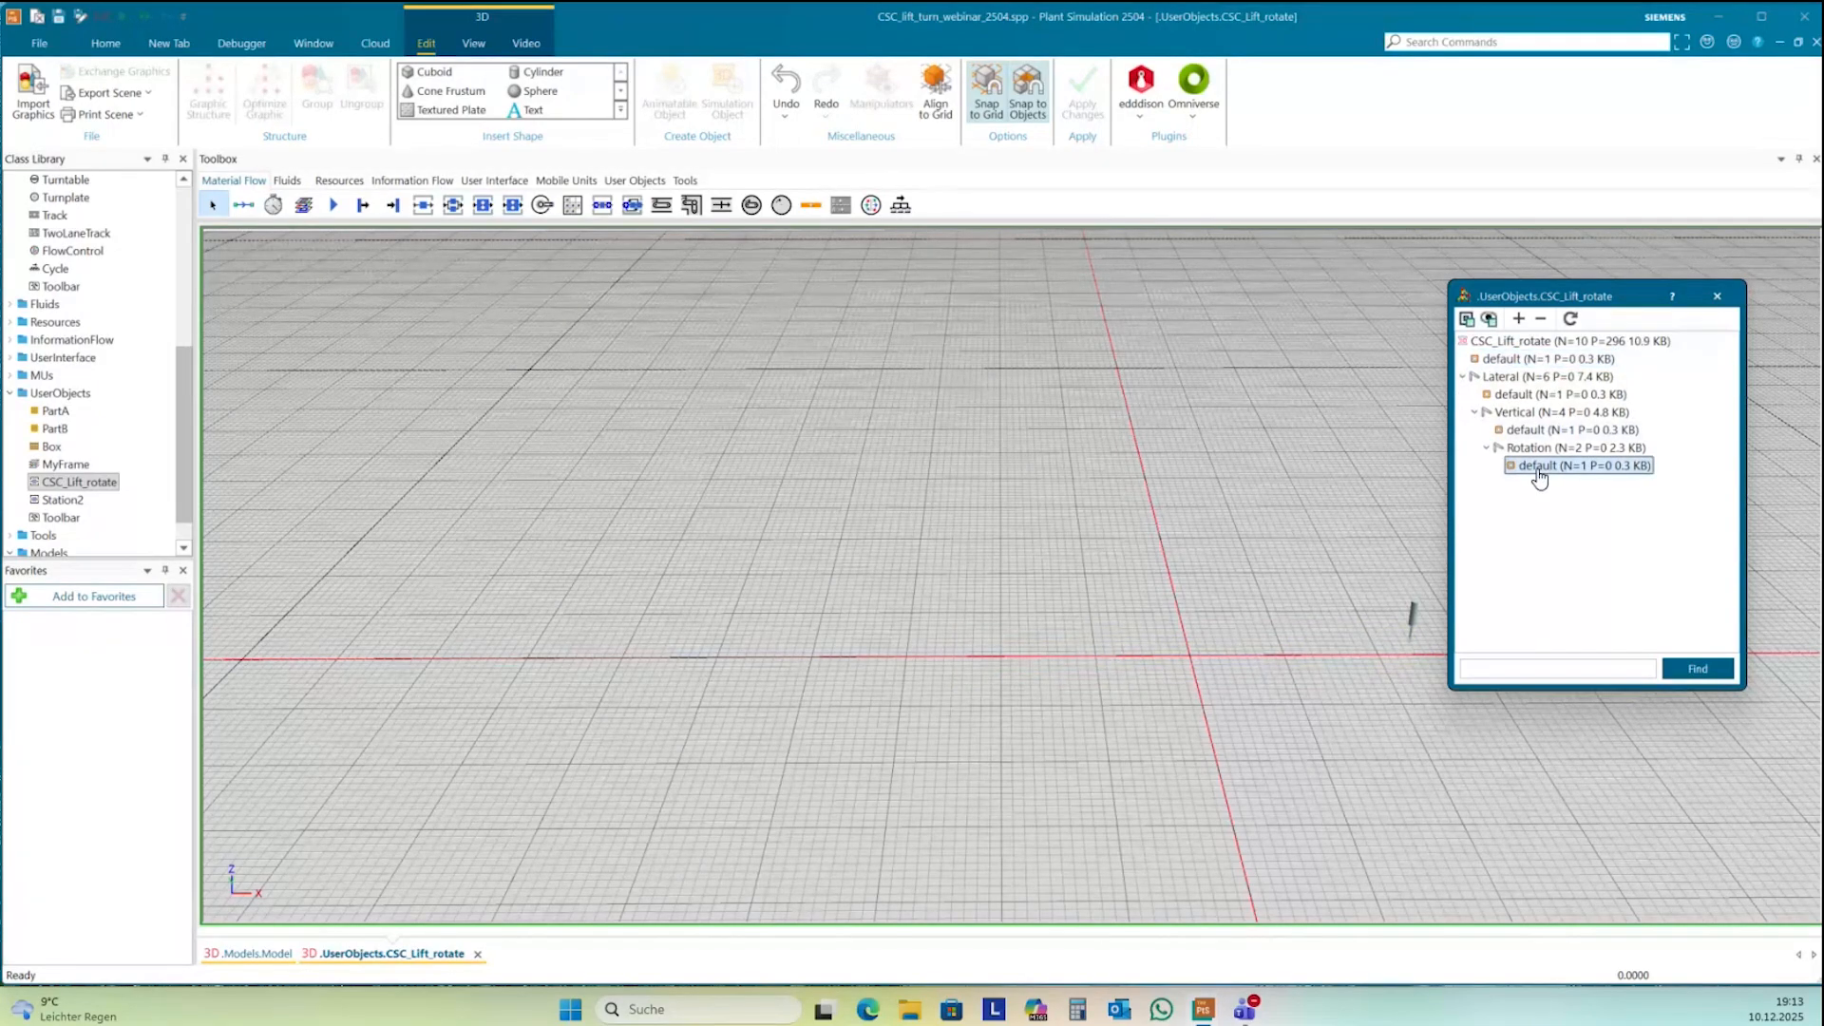
key("ctrl+v")
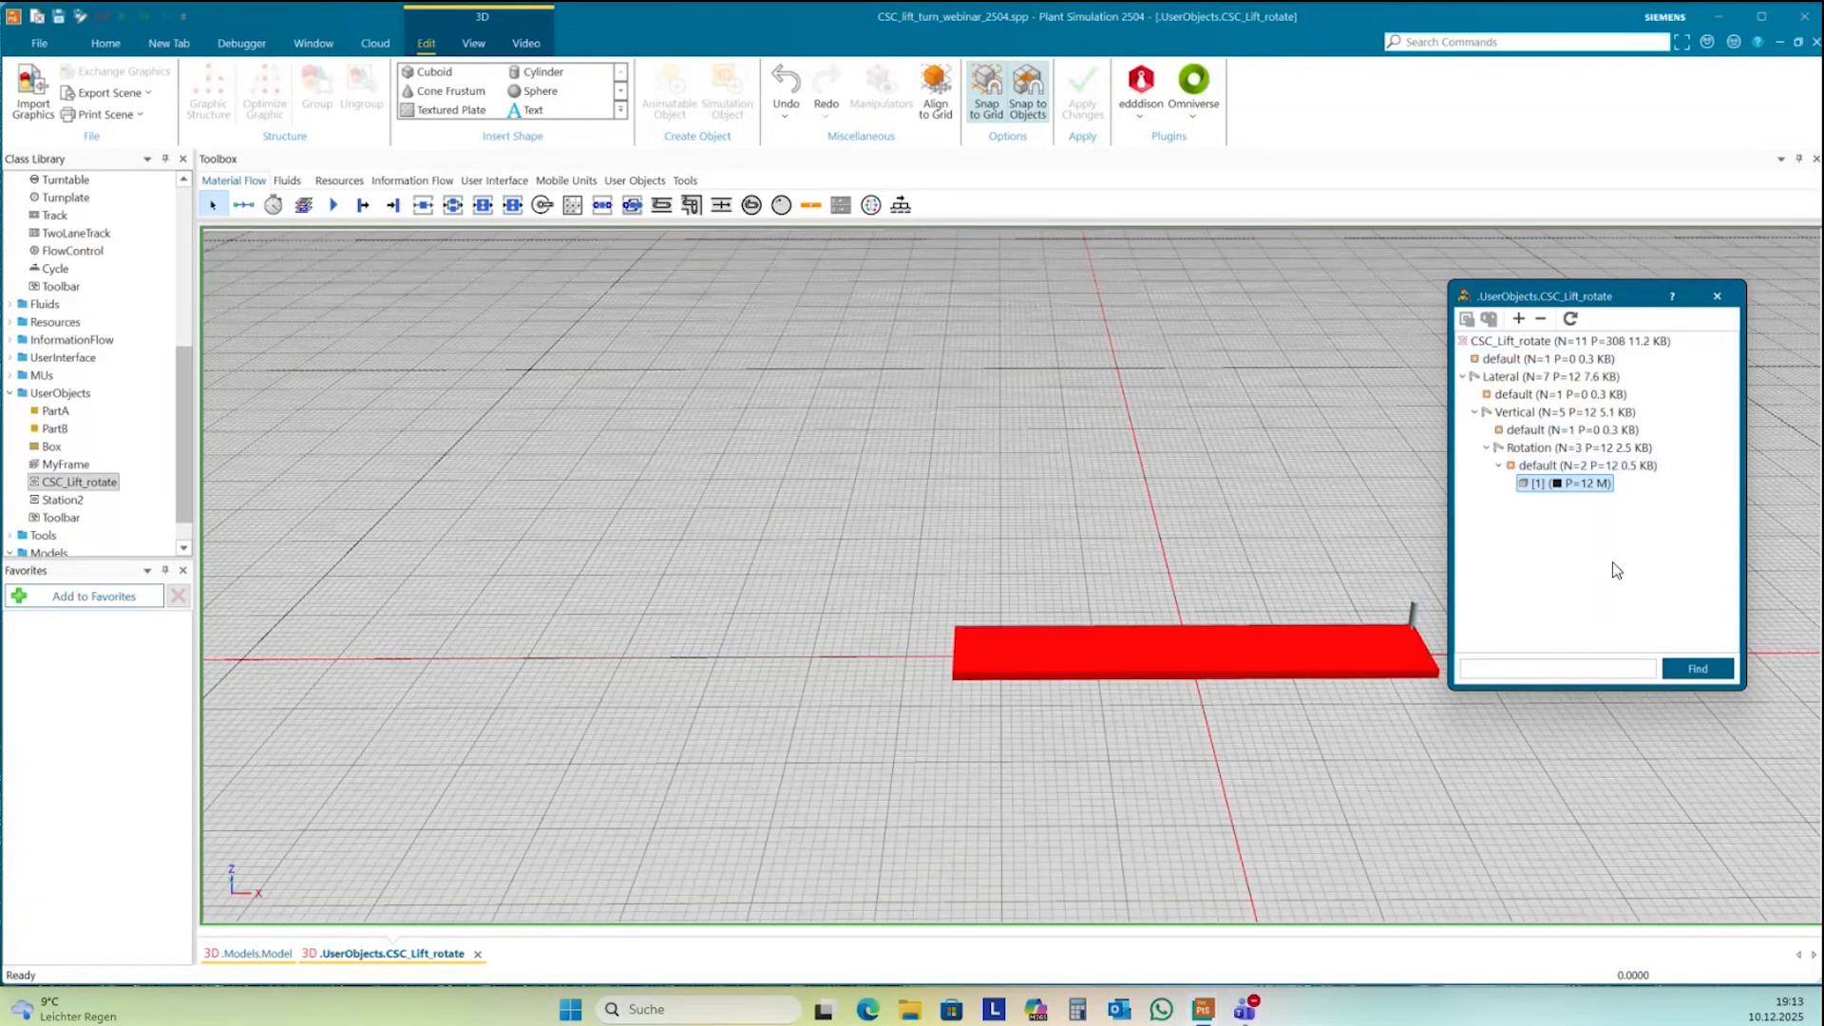
left_click(1553, 450)
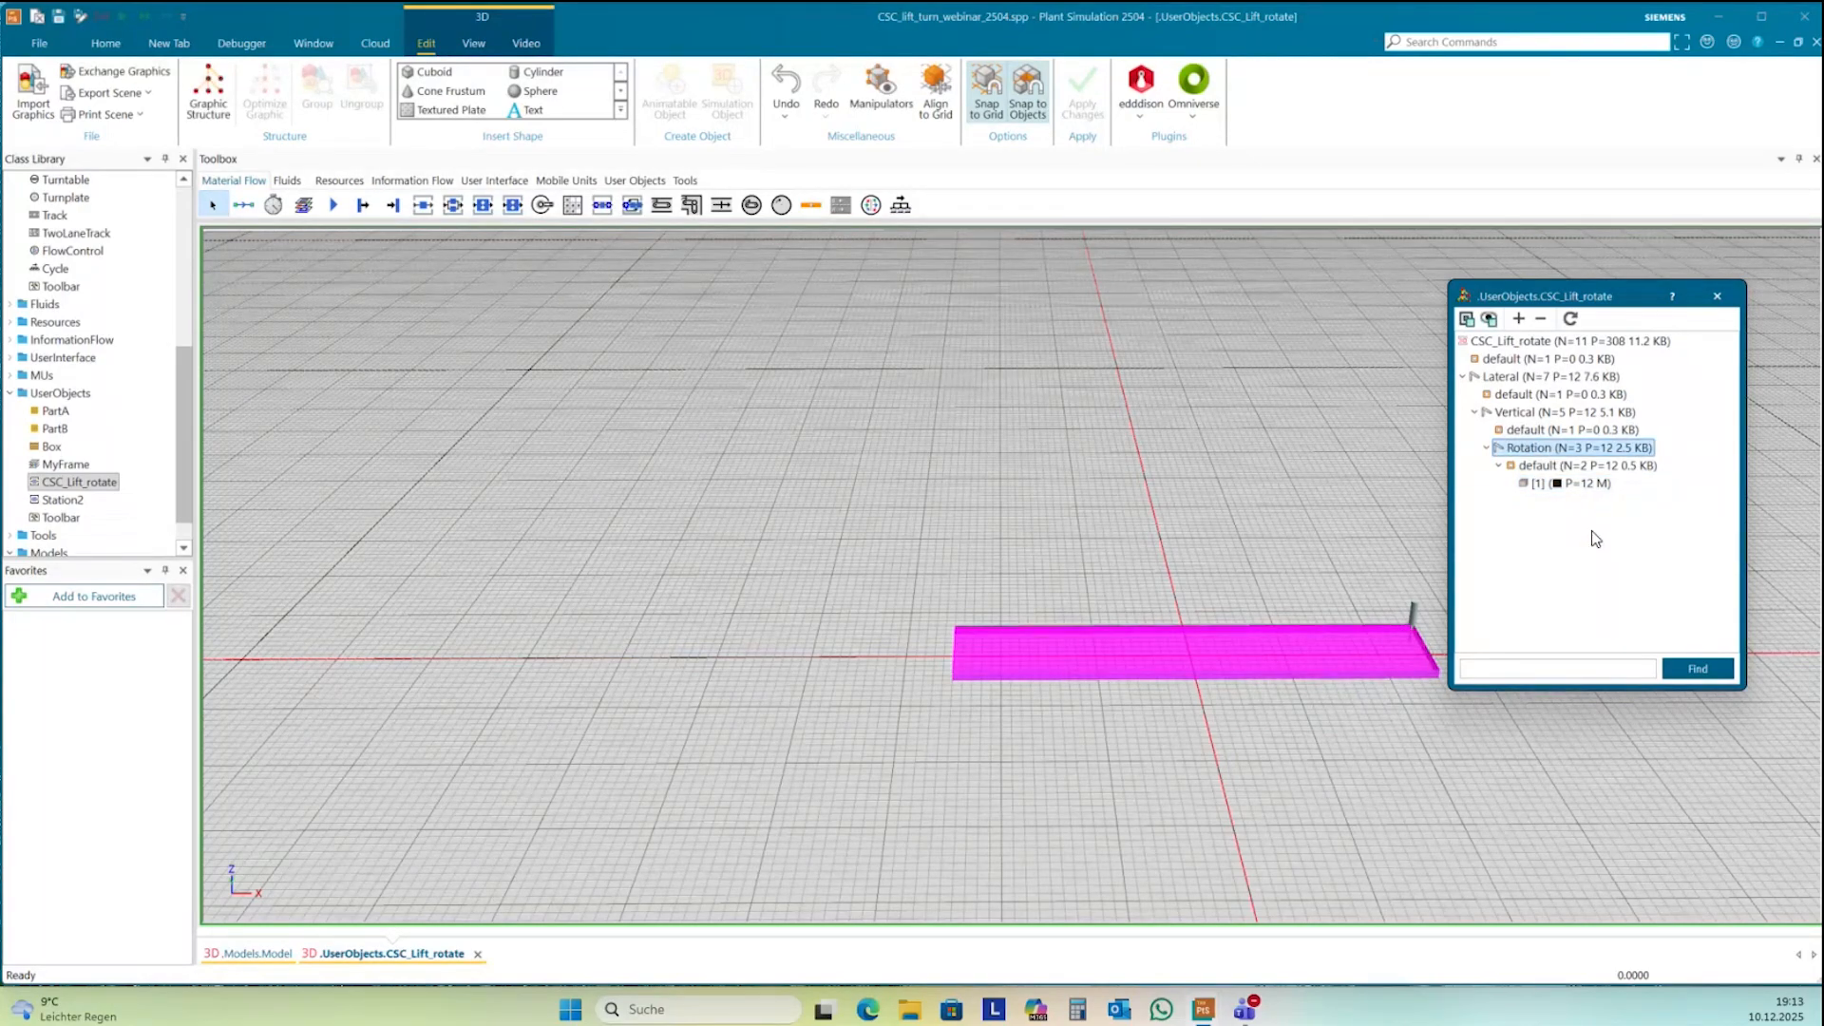
left_click_drag(1618, 299, 1634, 298)
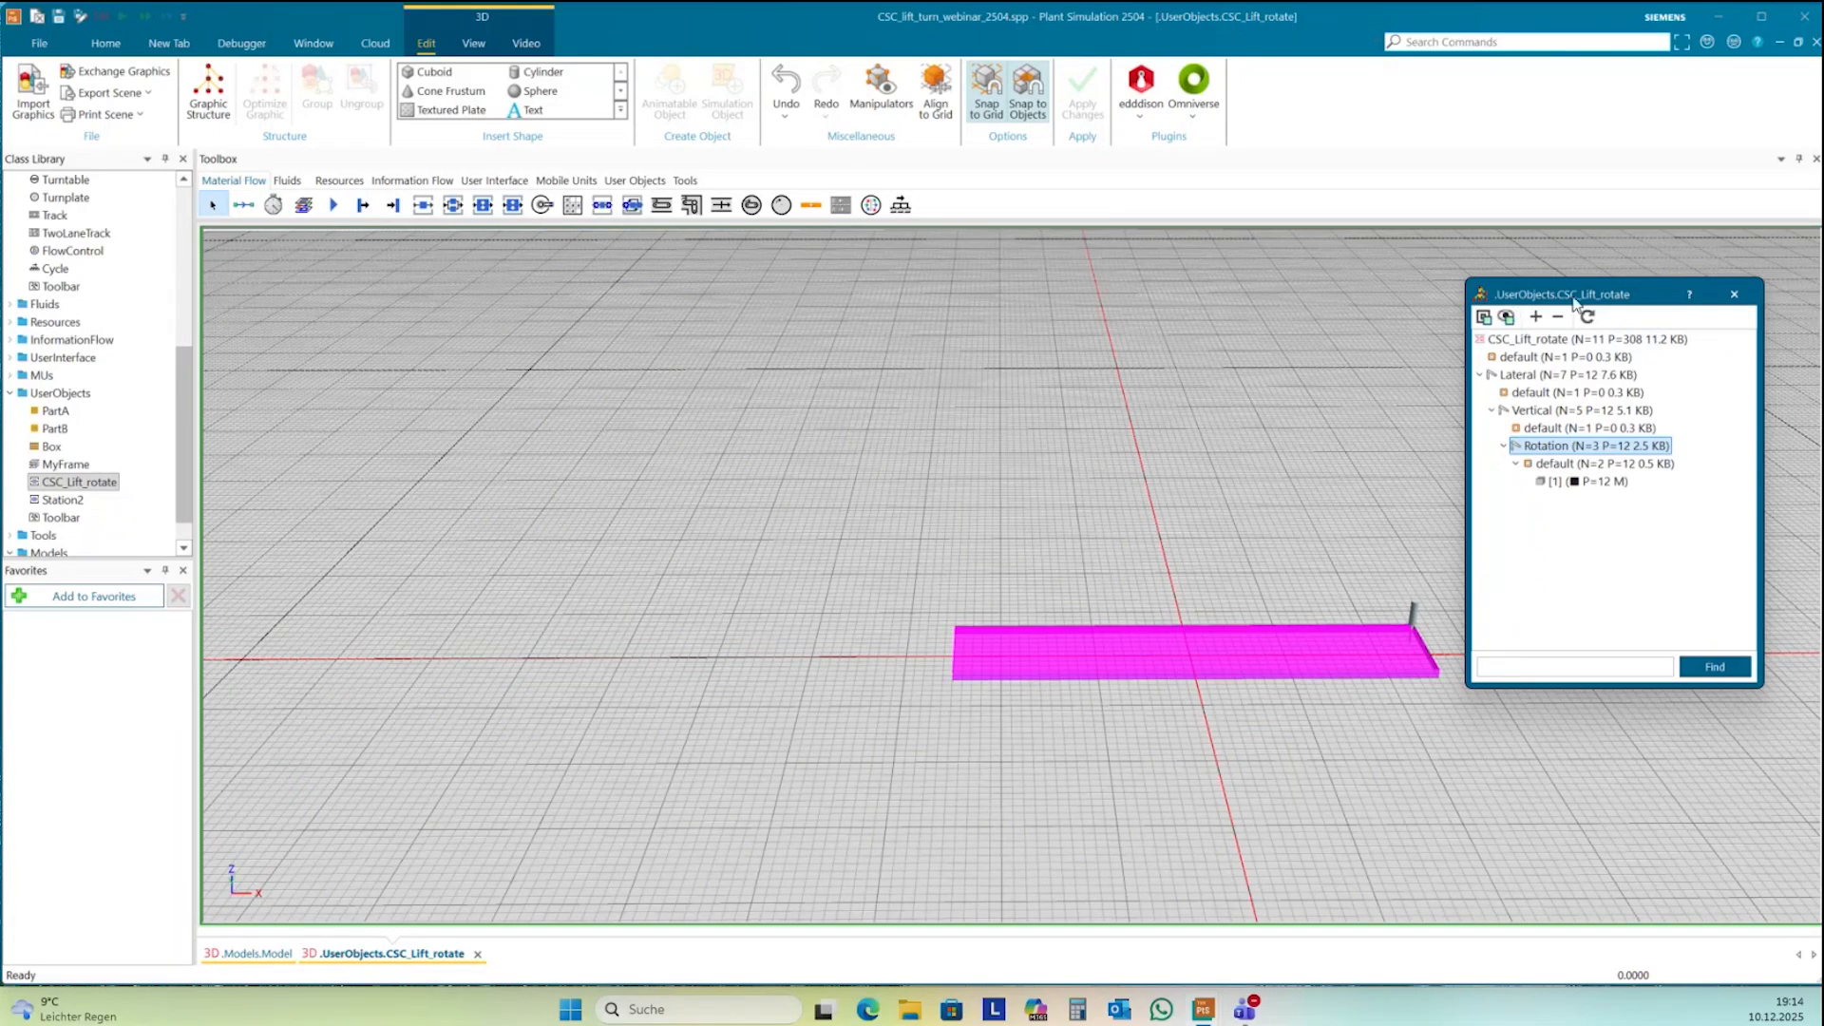
left_click_drag(1572, 296, 1555, 290)
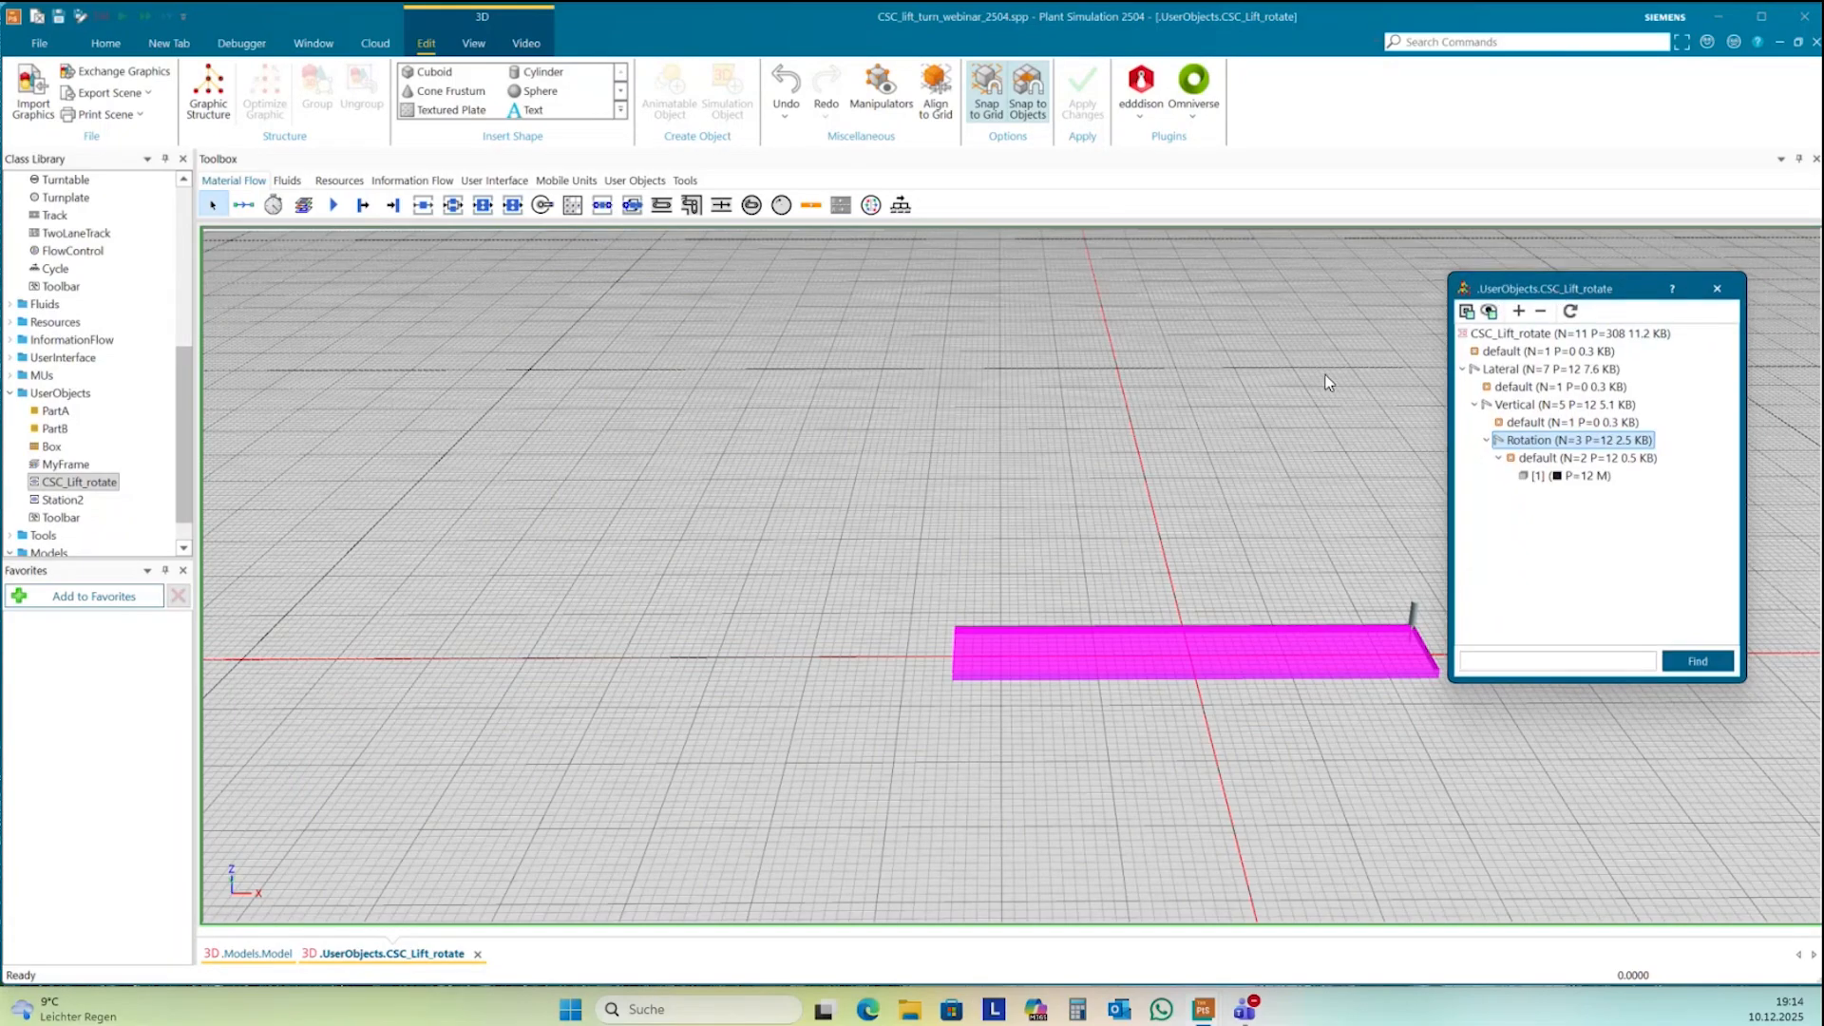
- Open the 3D properties of the Lateral object and choose Prismatic Joint as its joint type
left_click(1501, 375)
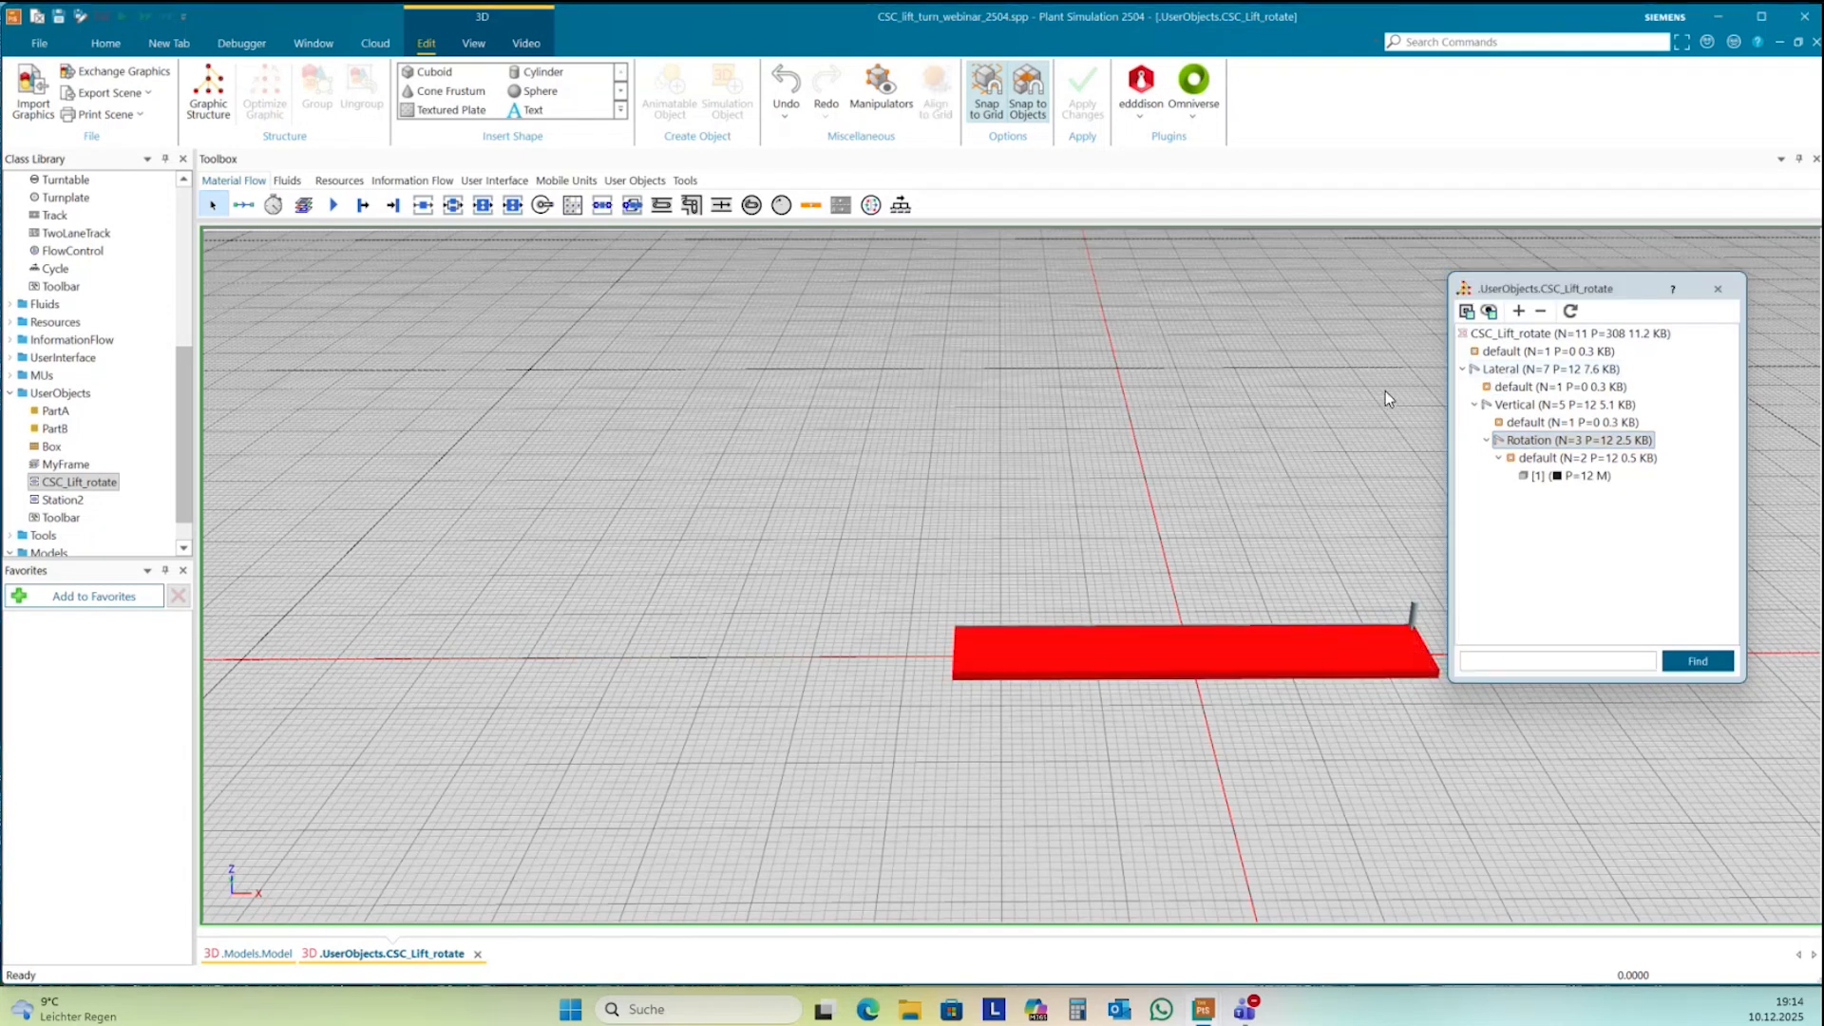
right_click(1511, 375)
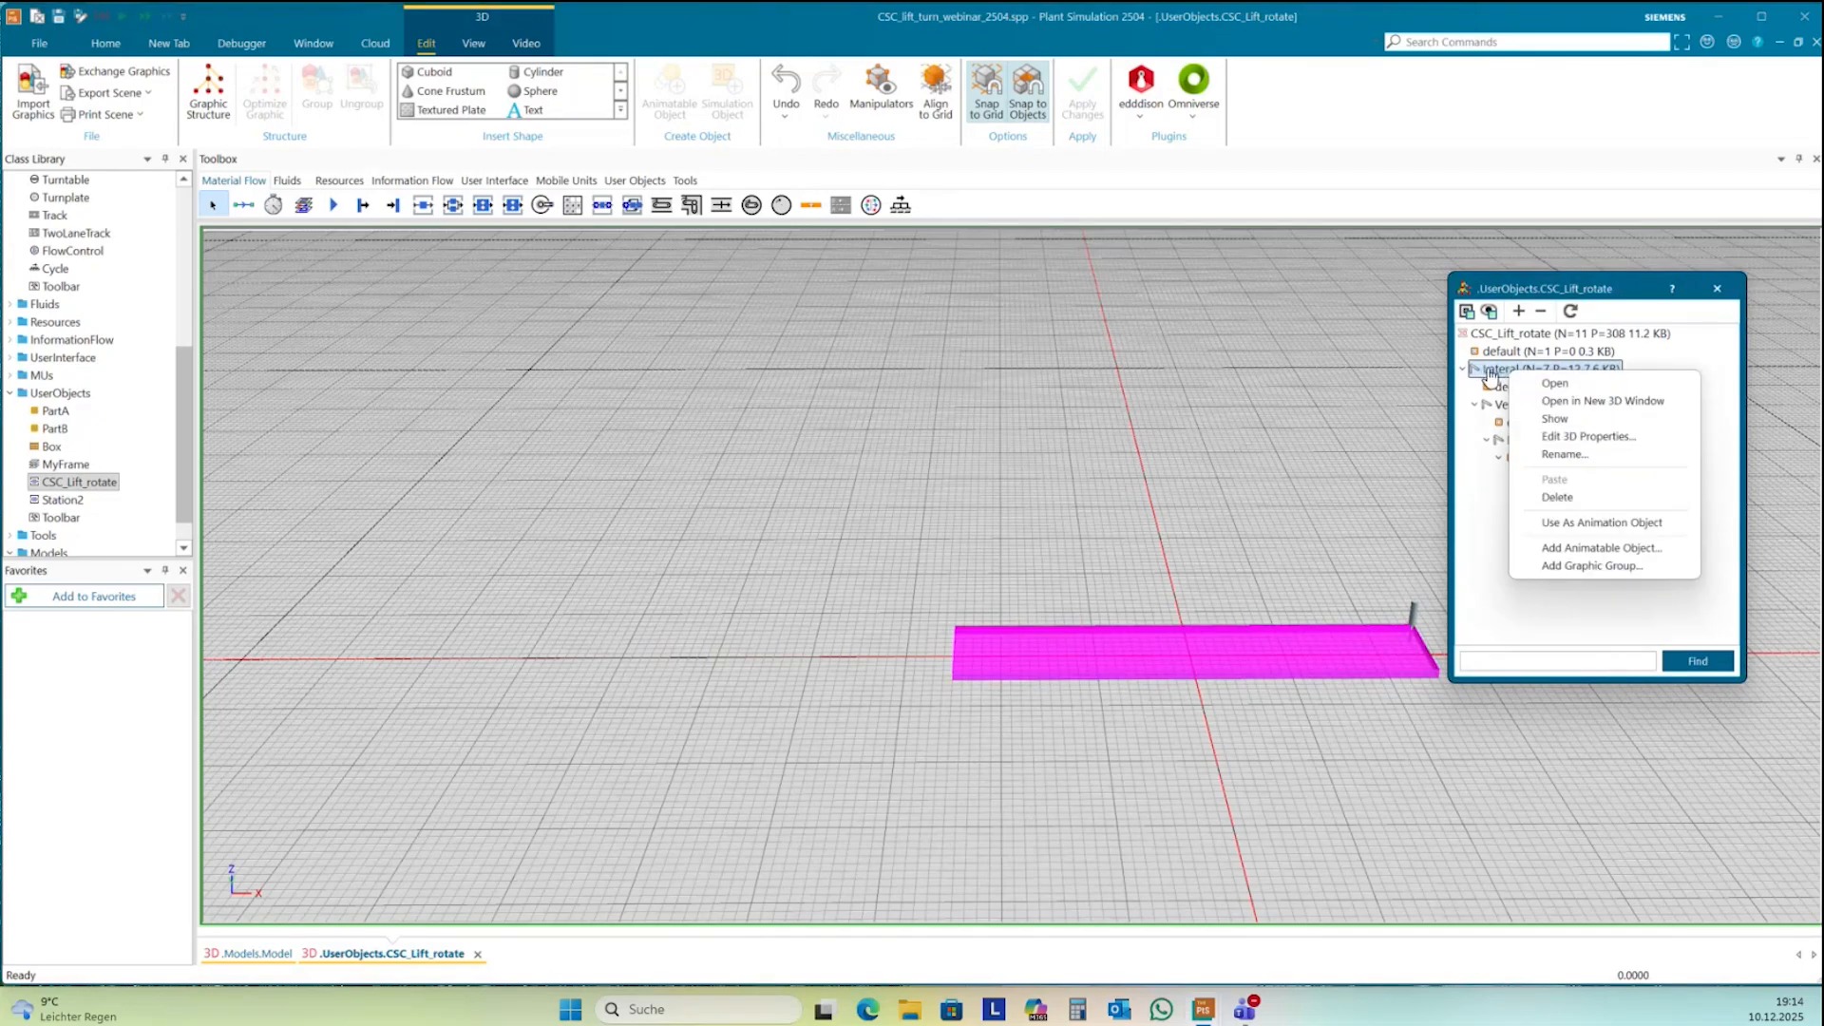
left_click(1569, 437)
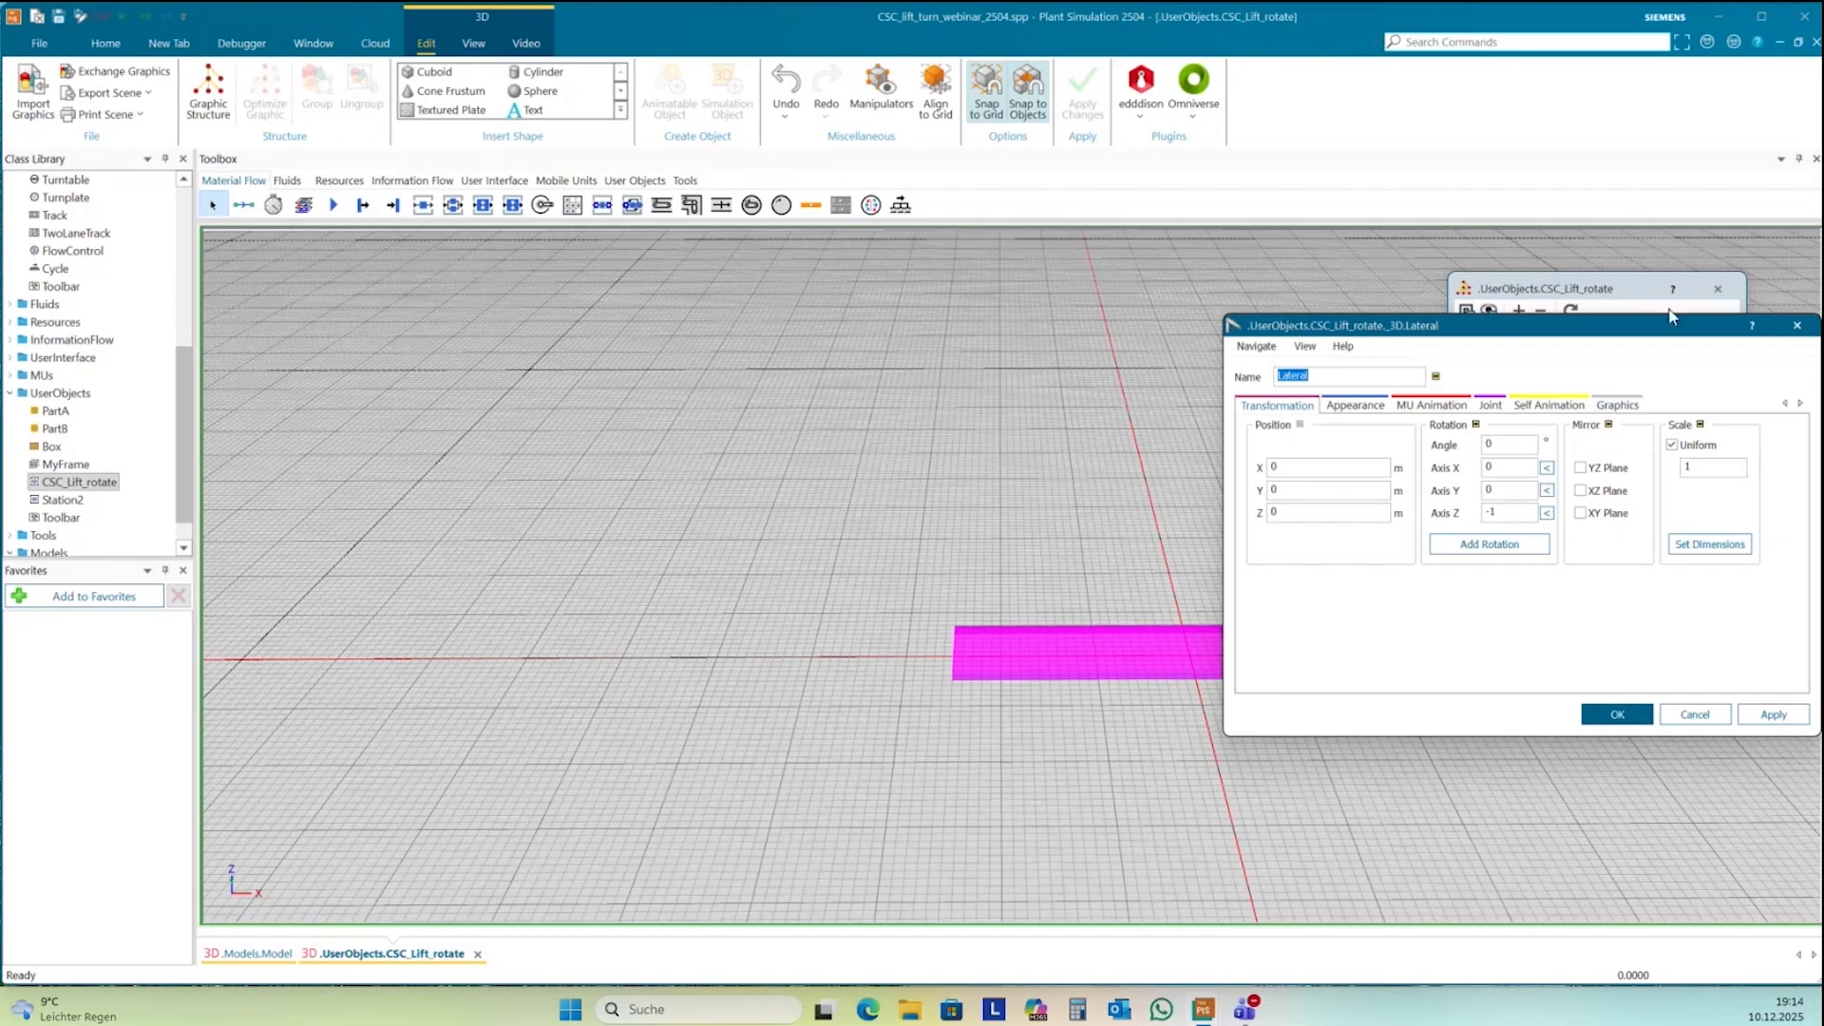
left_click_drag(1677, 350, 1510, 257)
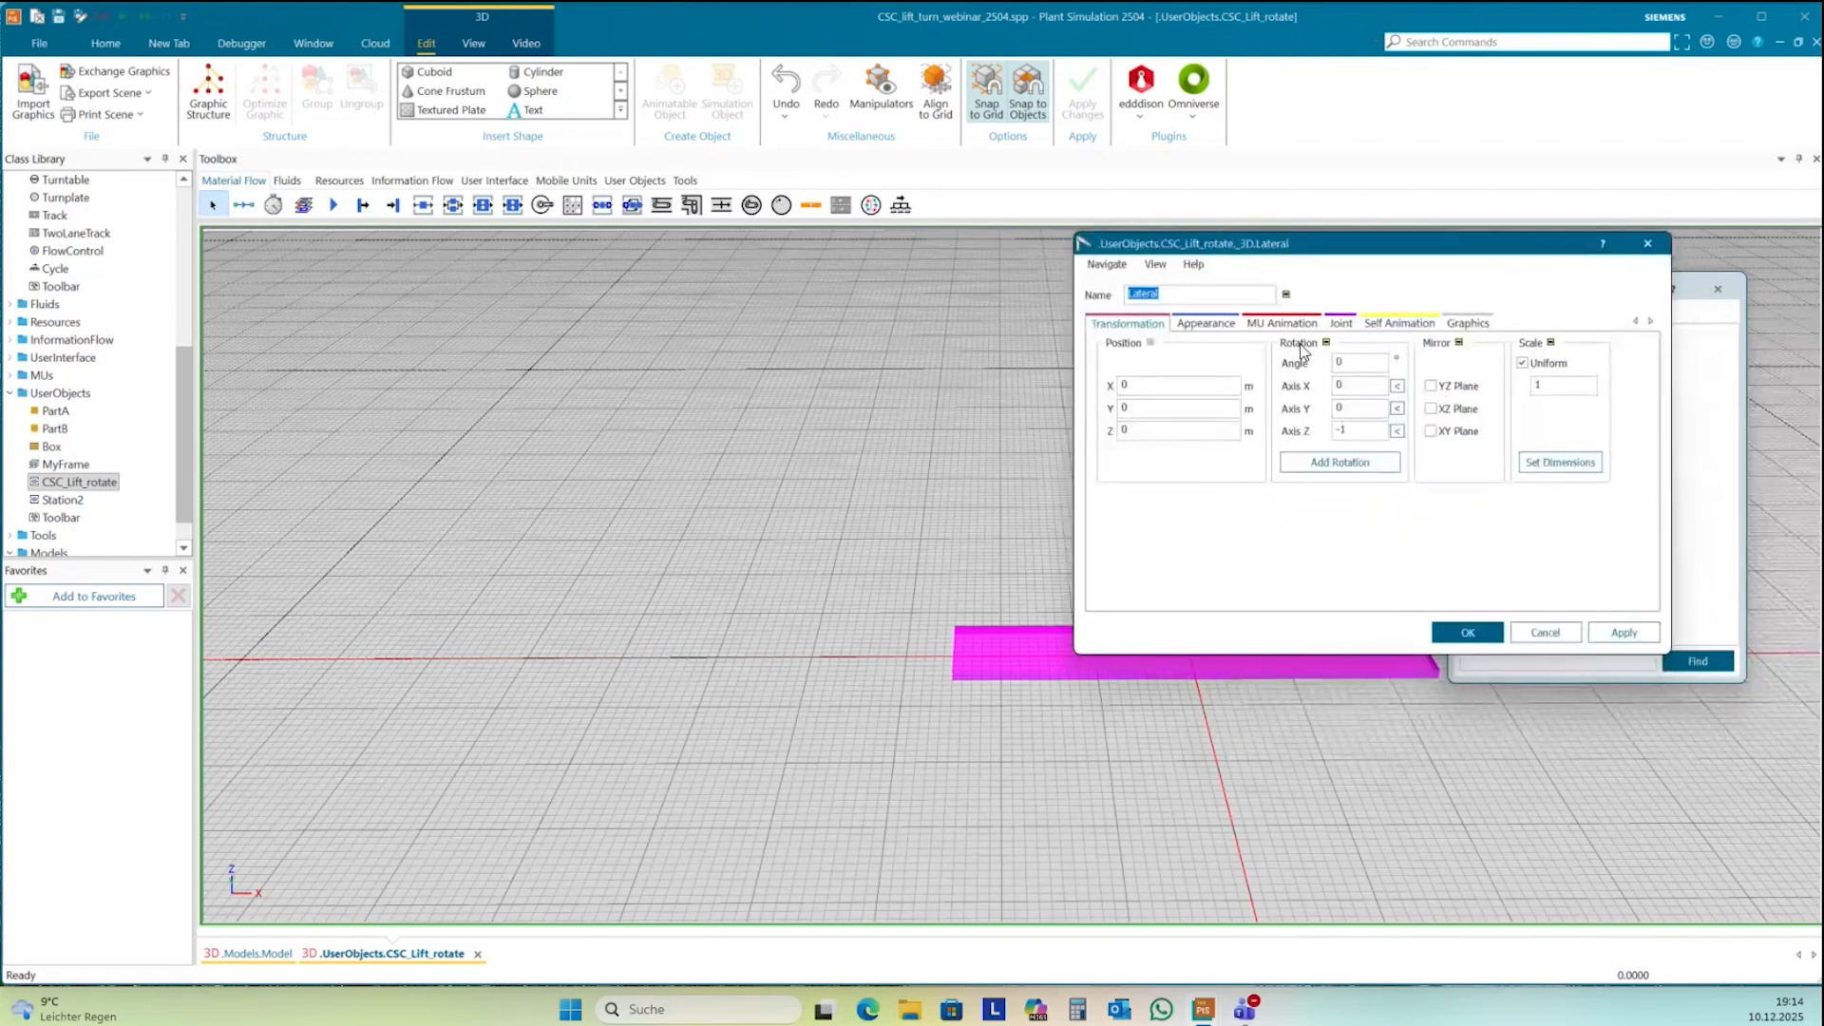
left_click(1340, 324)
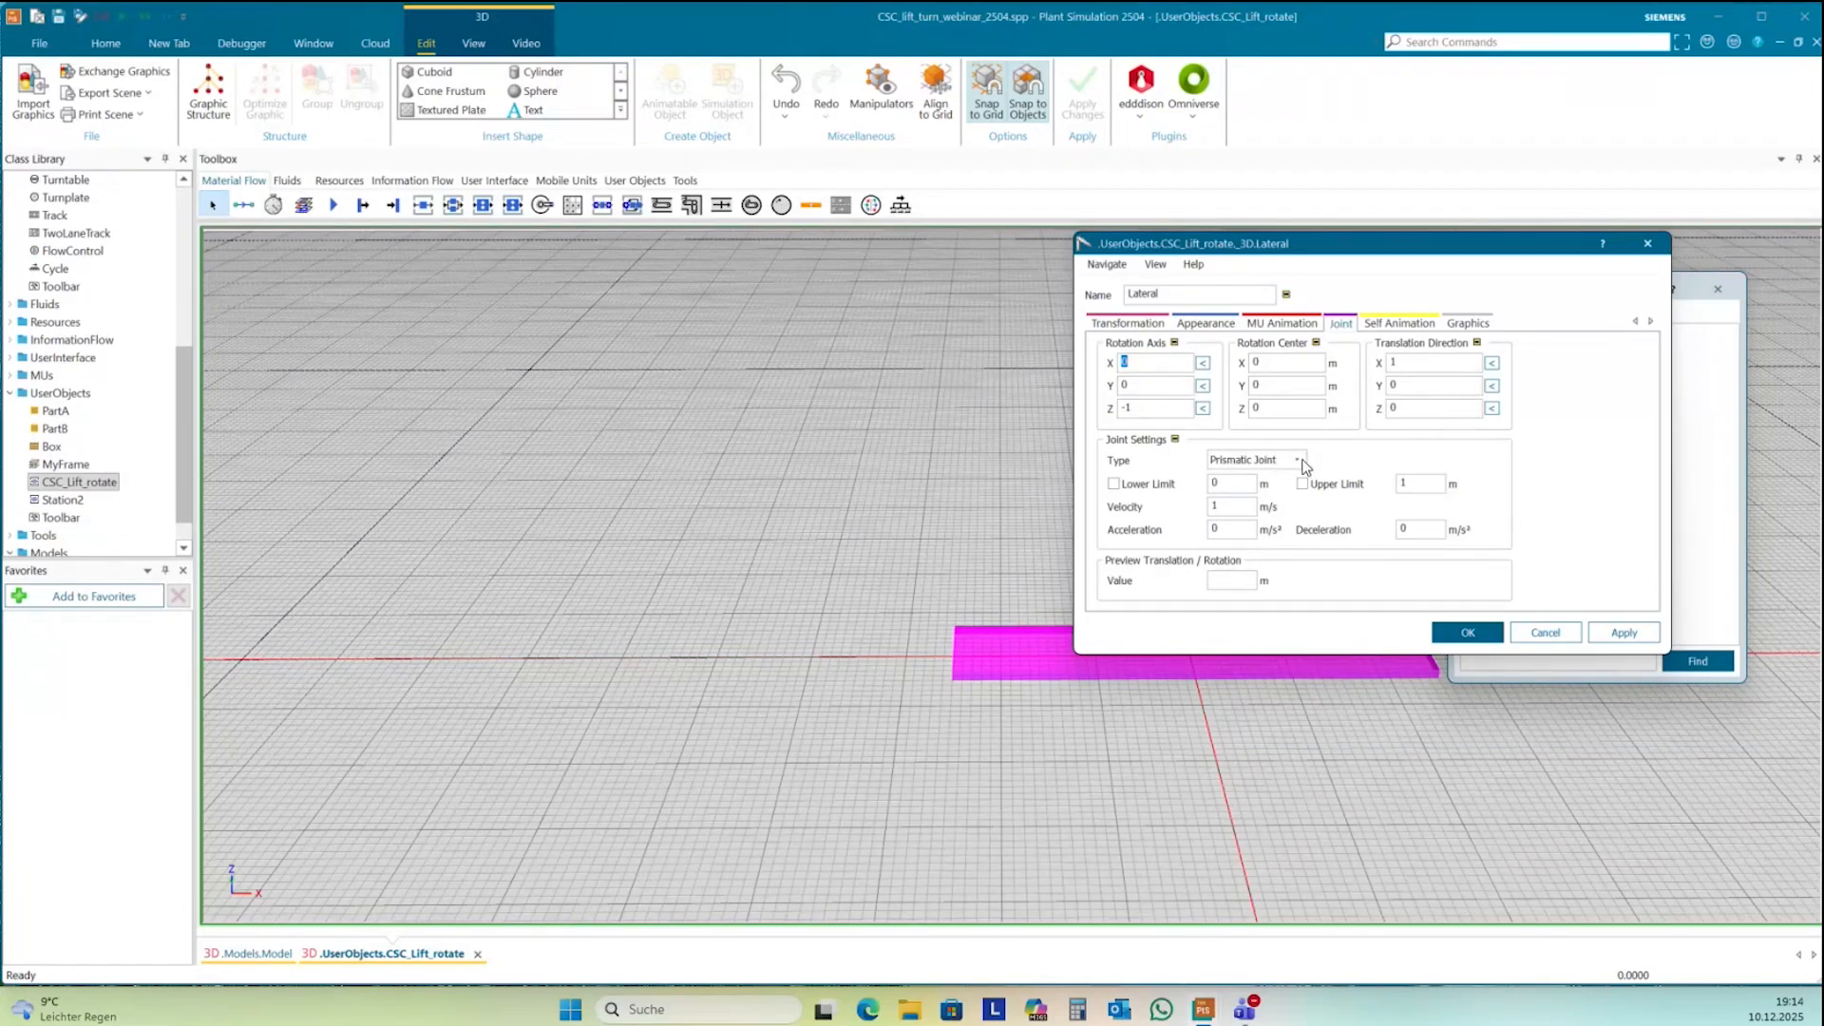
left_click(1298, 464)
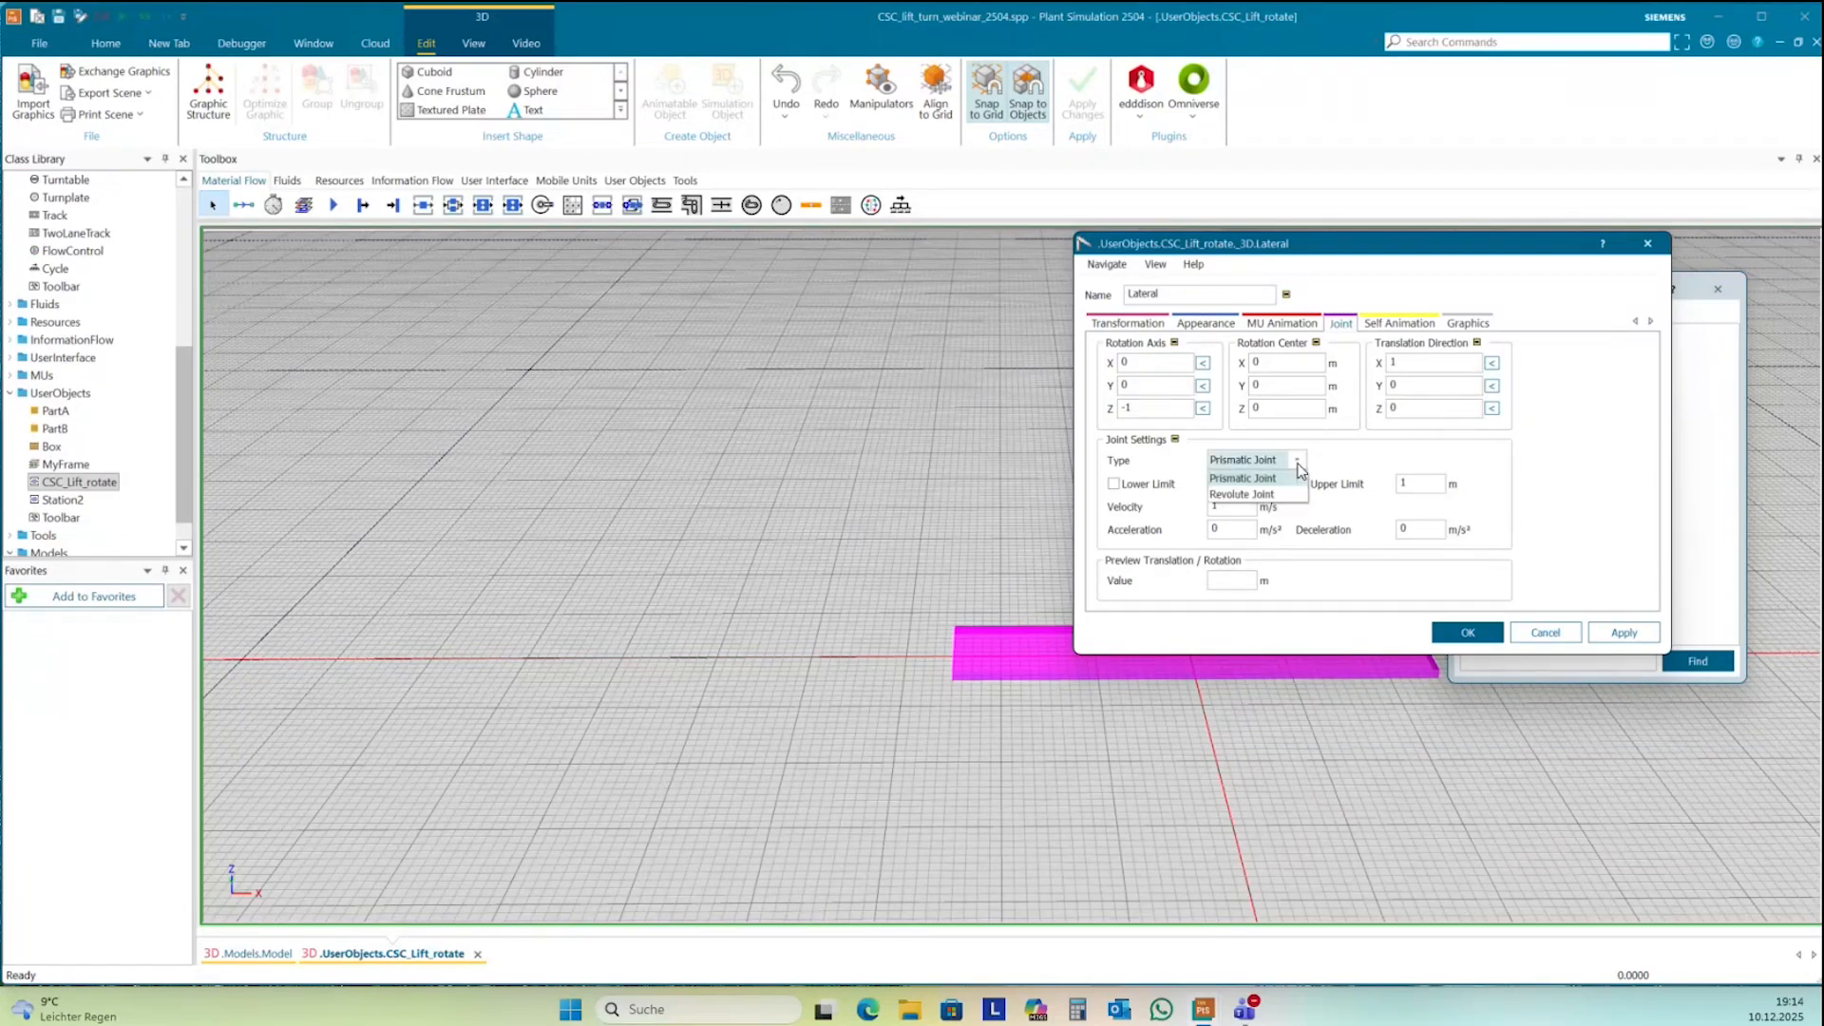
left_click(1277, 481)
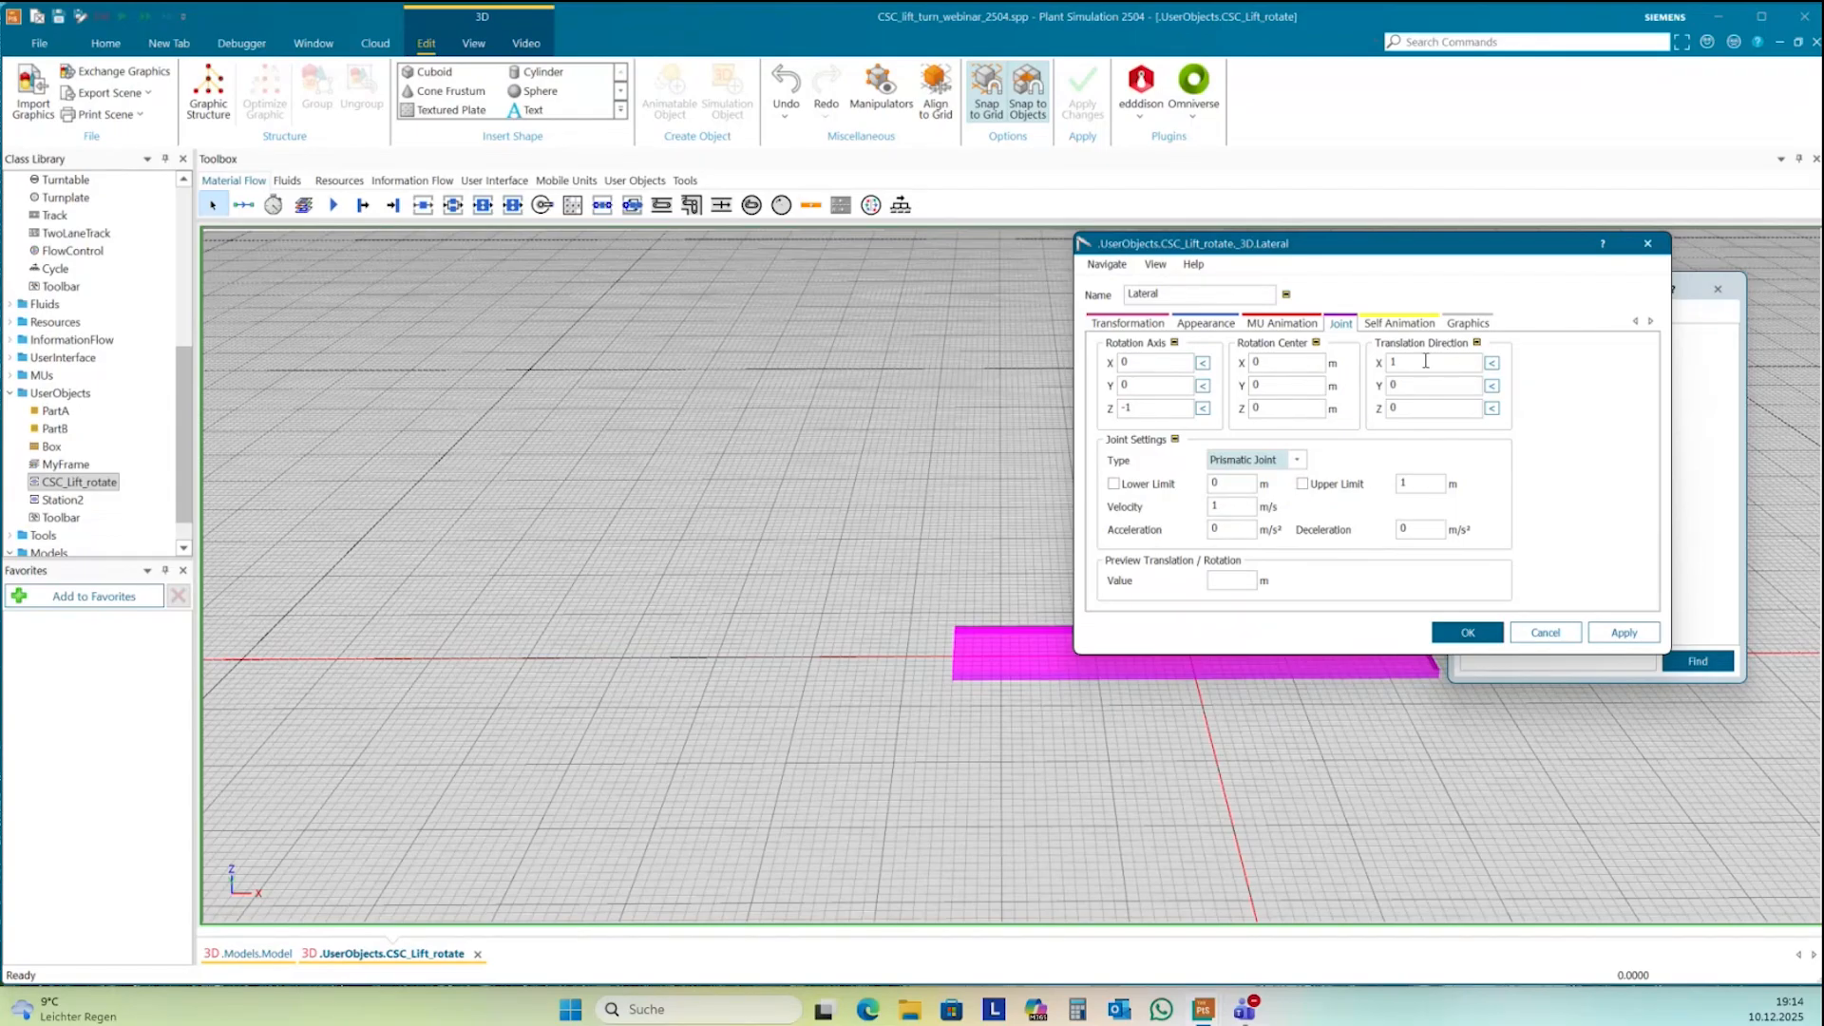
- Set Lateral's translation direction to X 0 and Y 1, give the joint a velocity of 0.4 m/s, and accept the settings
left_click_drag(1422, 361, 1381, 368)
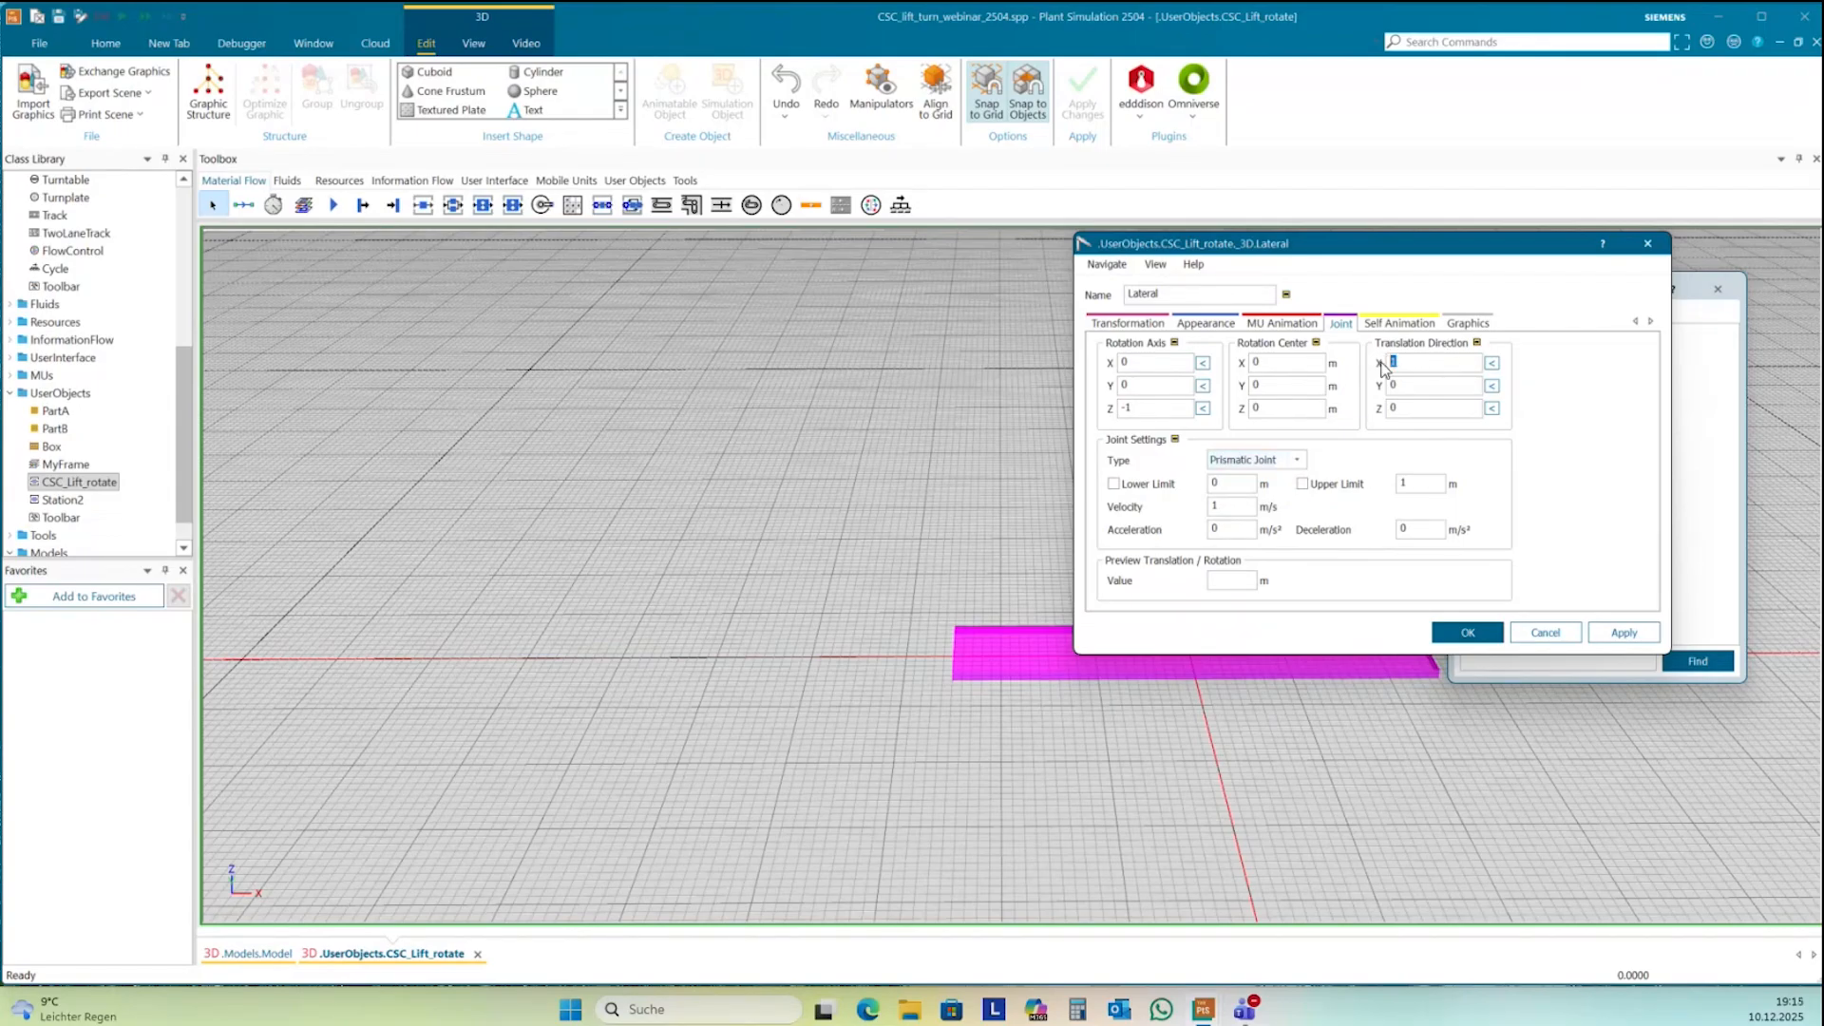
type("0")
double_click(1387, 385)
type("1")
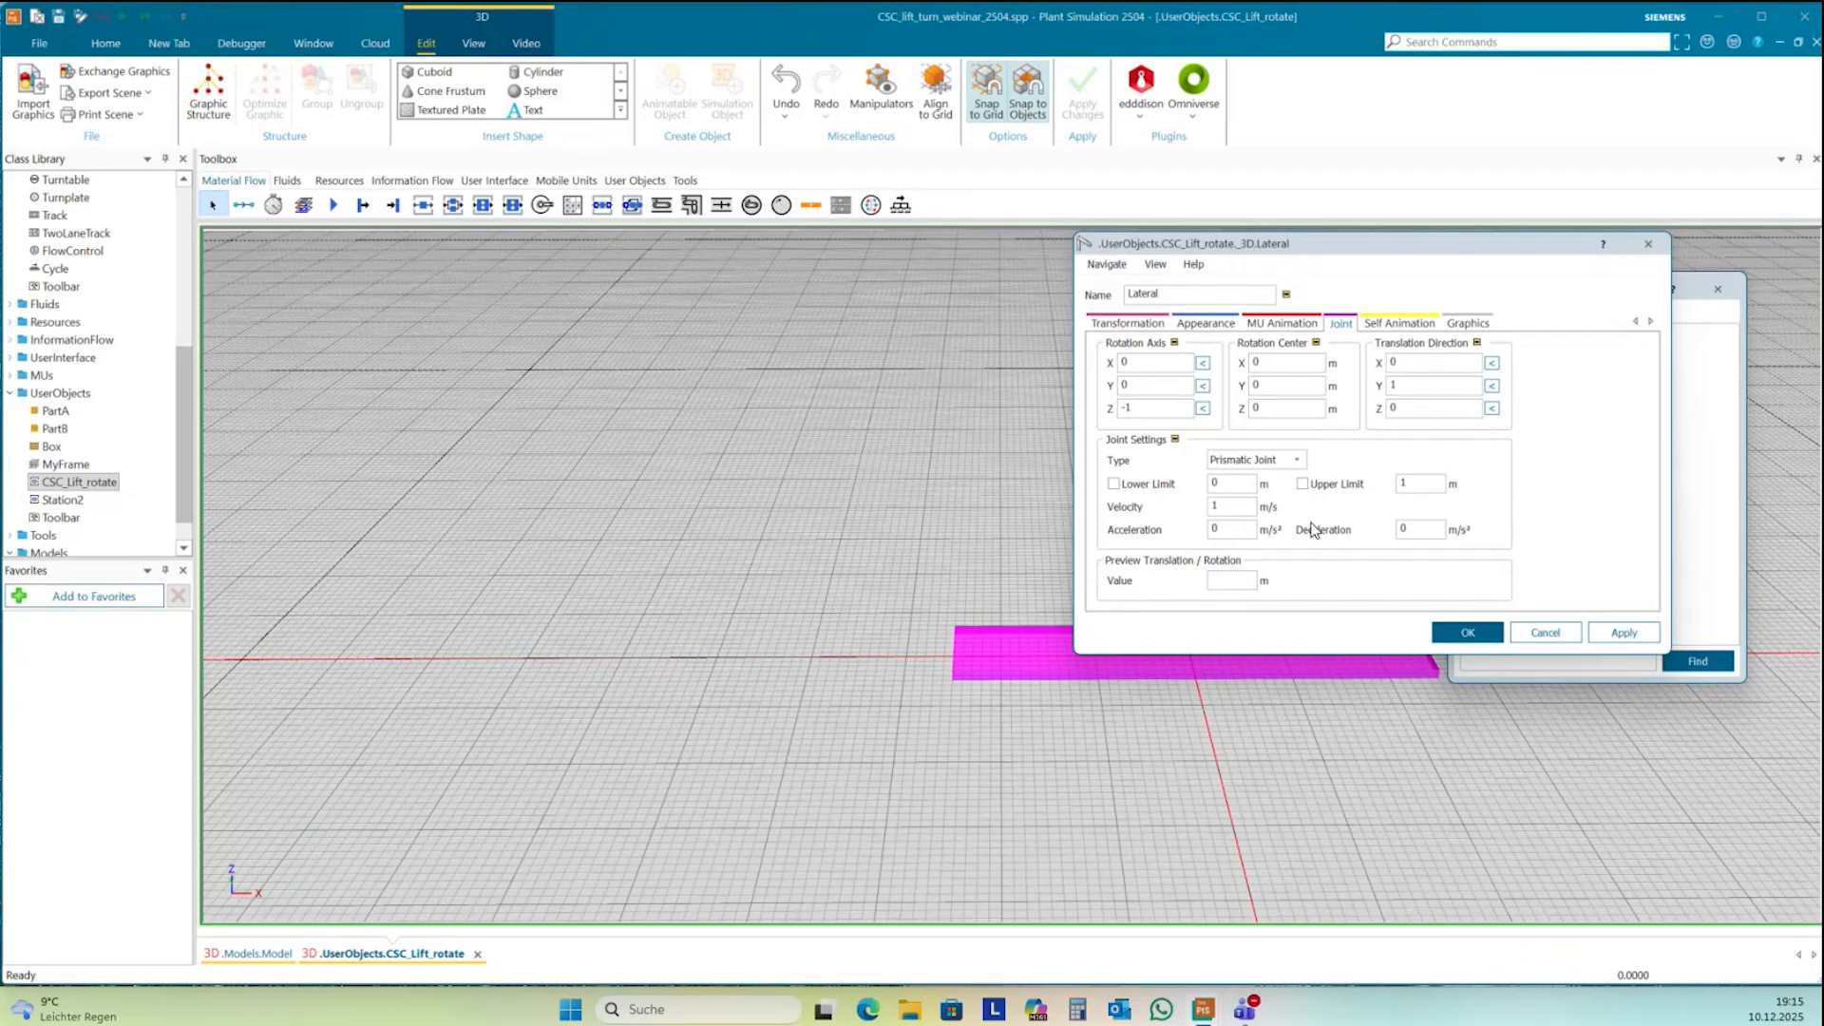
left_click_drag(1226, 508, 1198, 509)
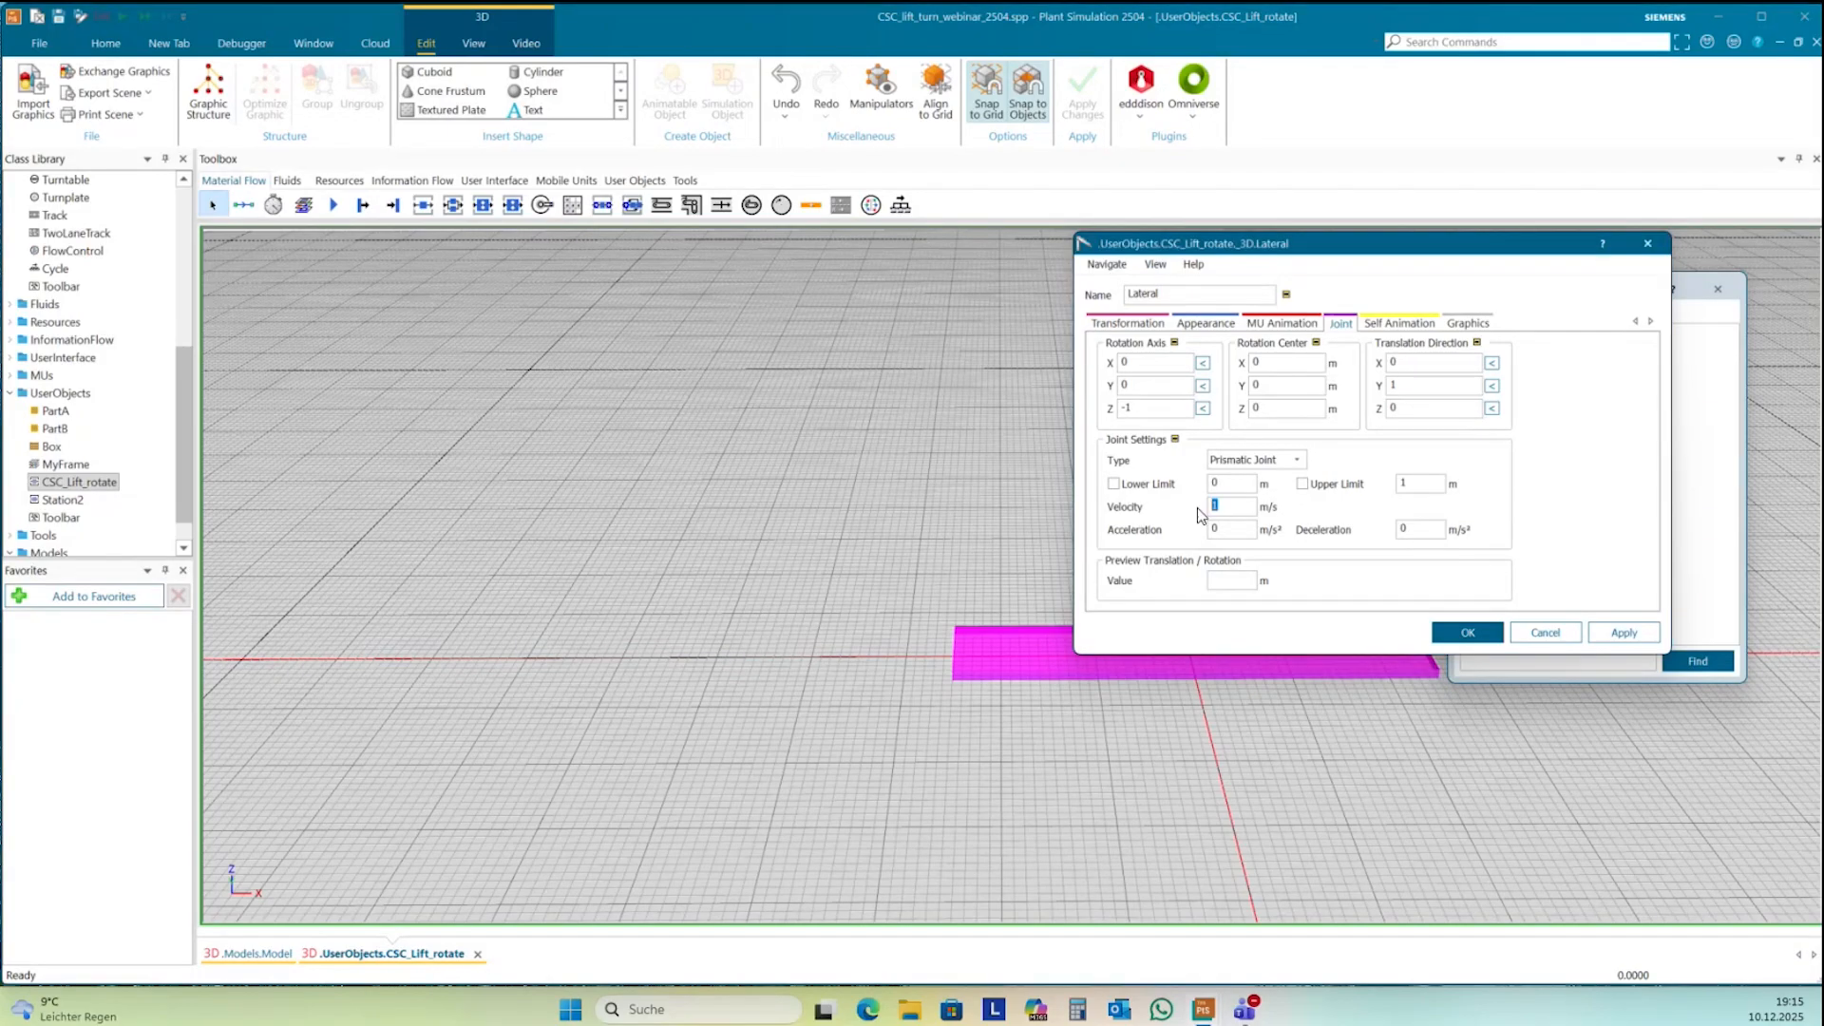
type("0.4")
left_click(1474, 632)
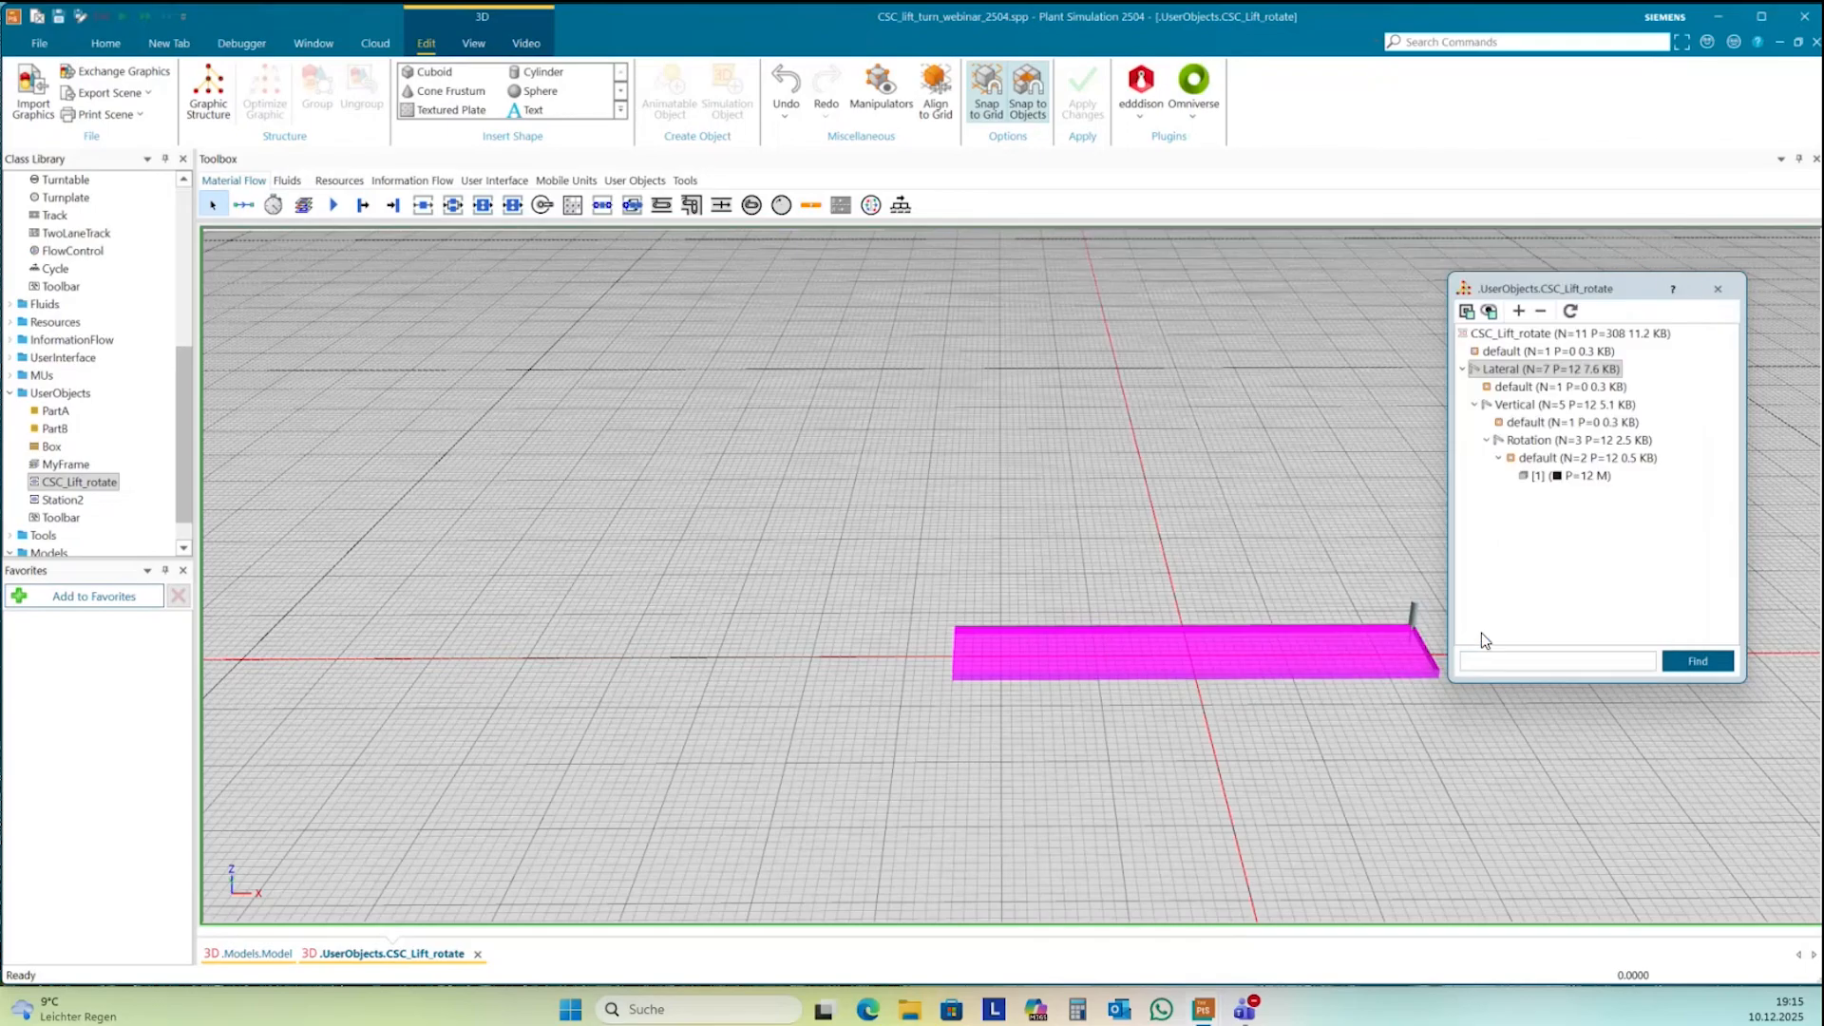
- Open the 3D joint properties of the Vertical object and set its translation direction along Z to 1
left_click(1527, 409)
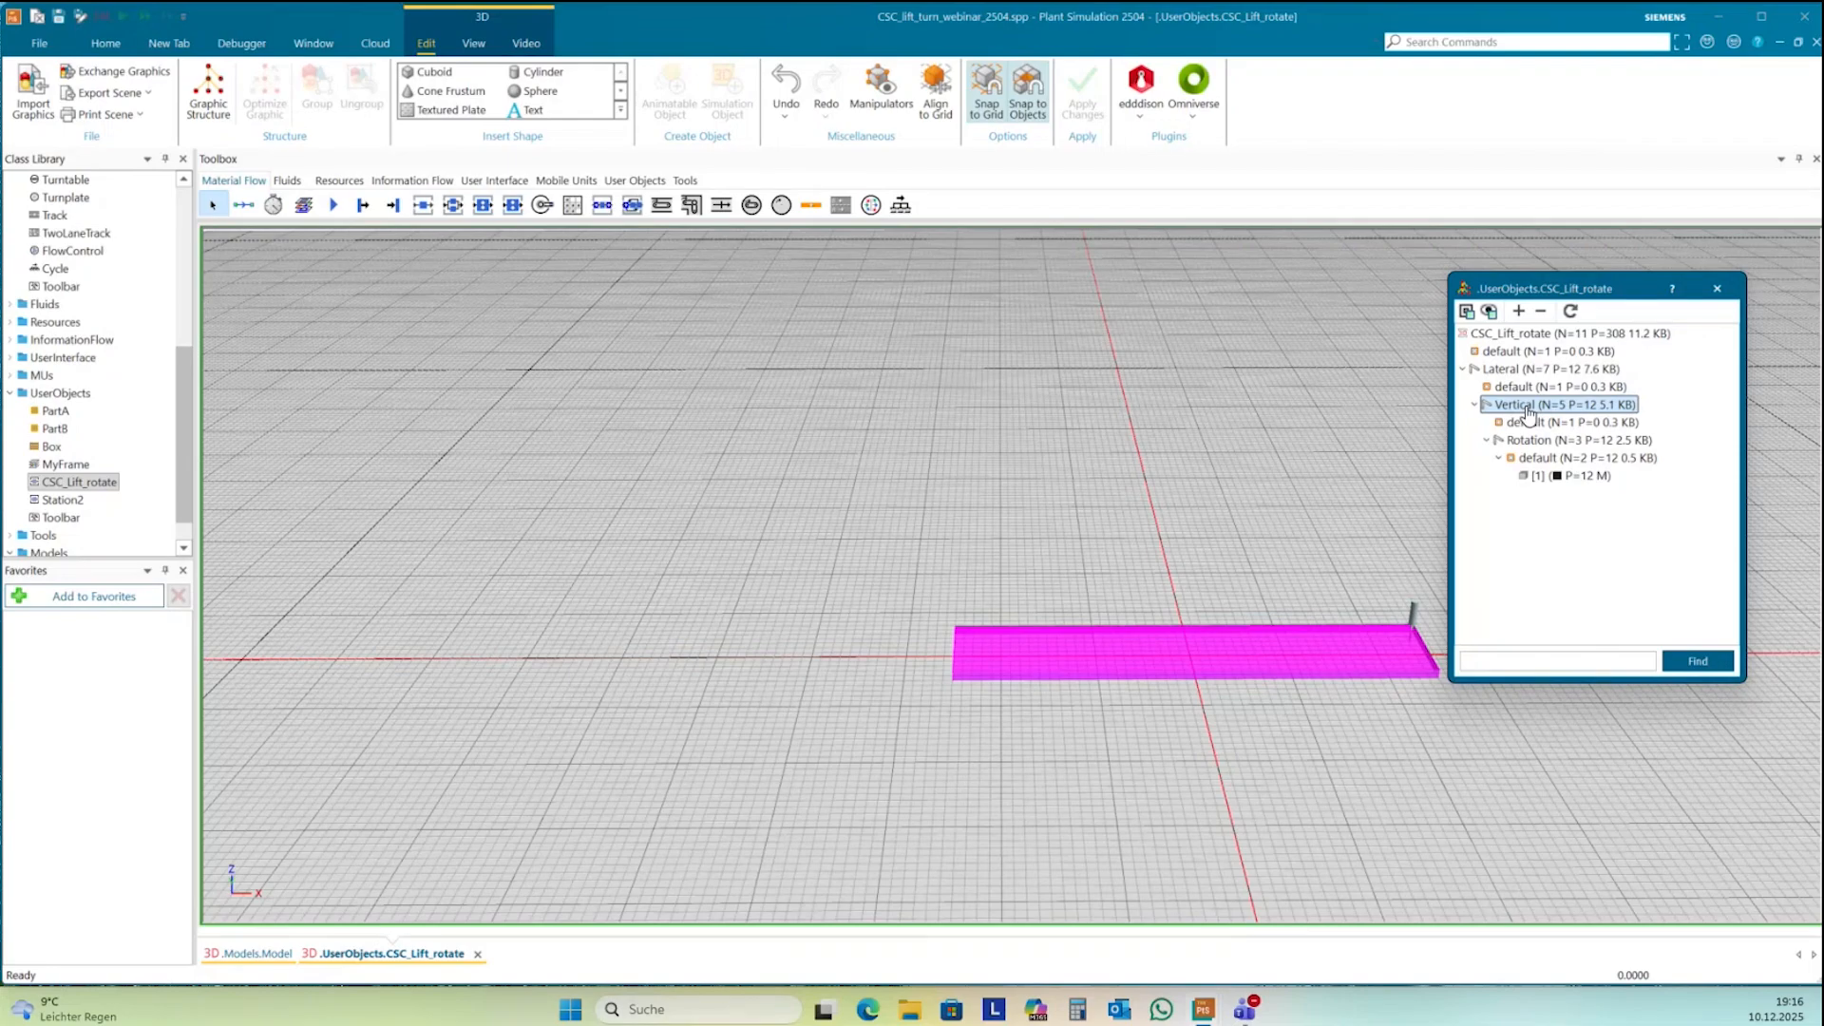
right_click(1528, 411)
left_click(1567, 473)
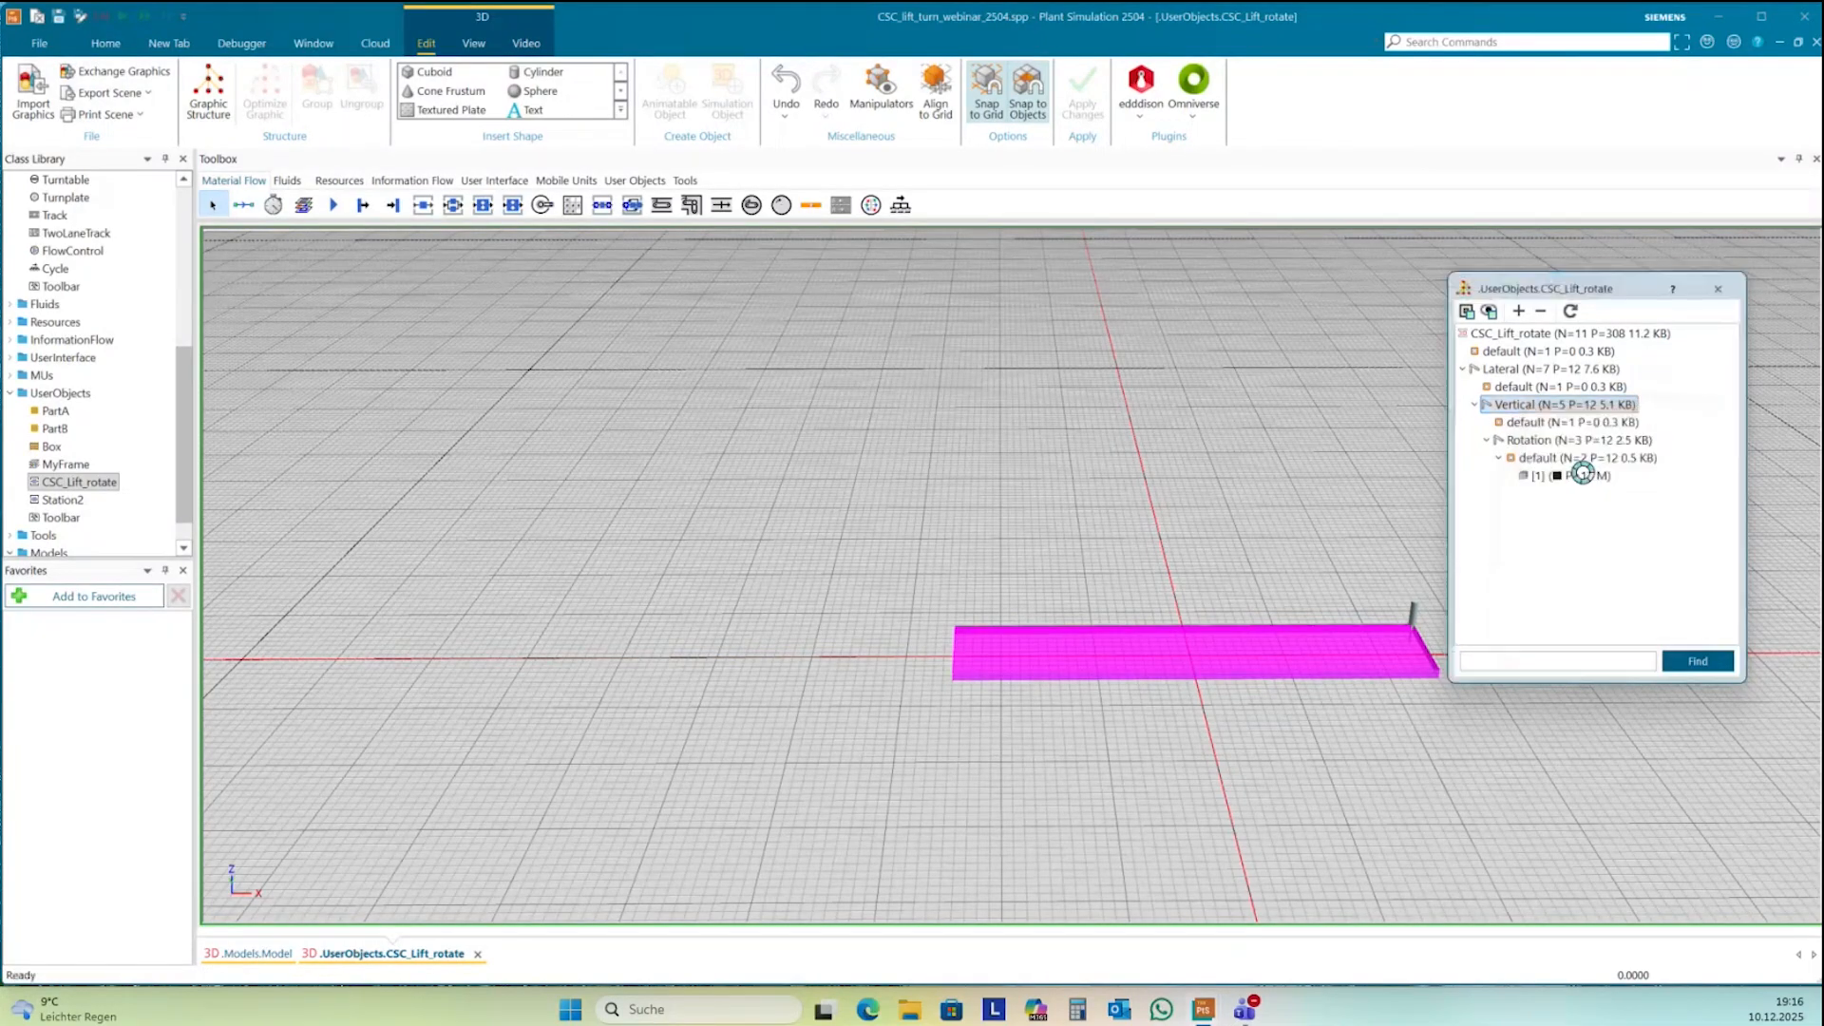
left_click_drag(1445, 326, 1056, 260)
left_click(1112, 340)
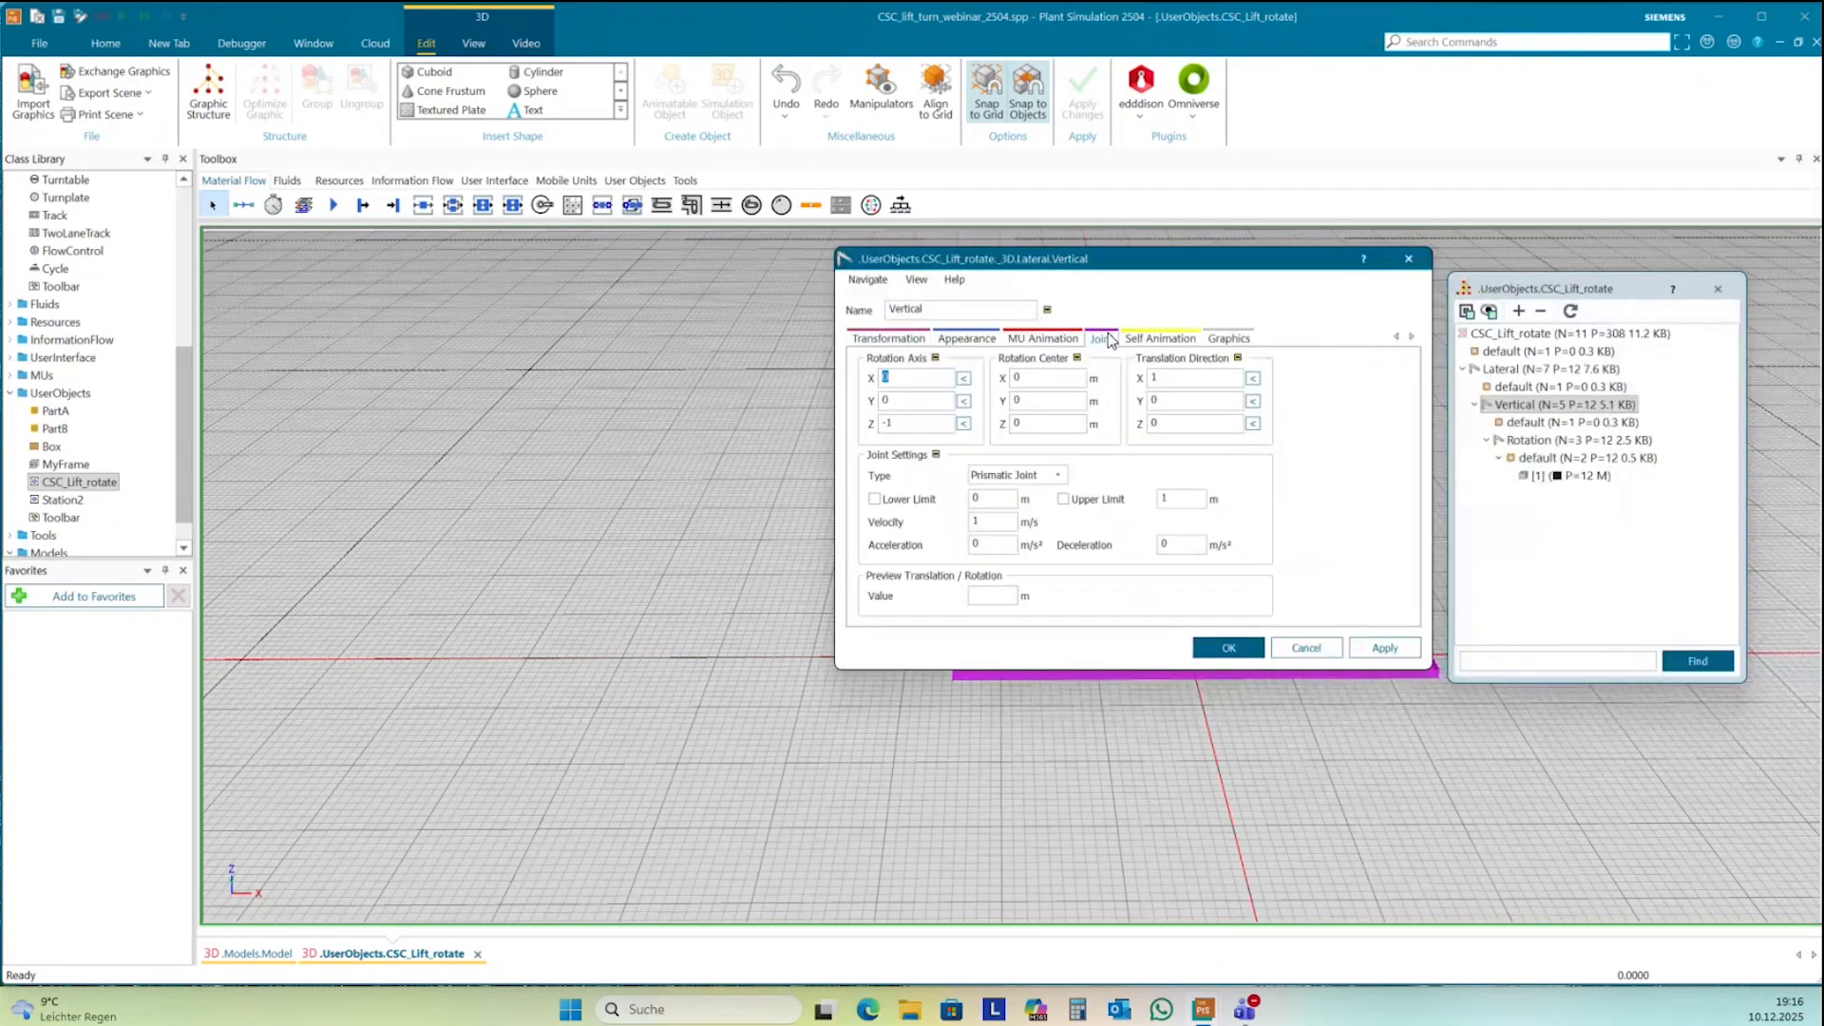
left_click(1169, 378)
left_click(1151, 424)
type("1")
- Change the velocity of Vertical's prismatic joint and accept its 3D properties
double_click(997, 521)
type("0")
left_click(1391, 648)
left_click(1243, 647)
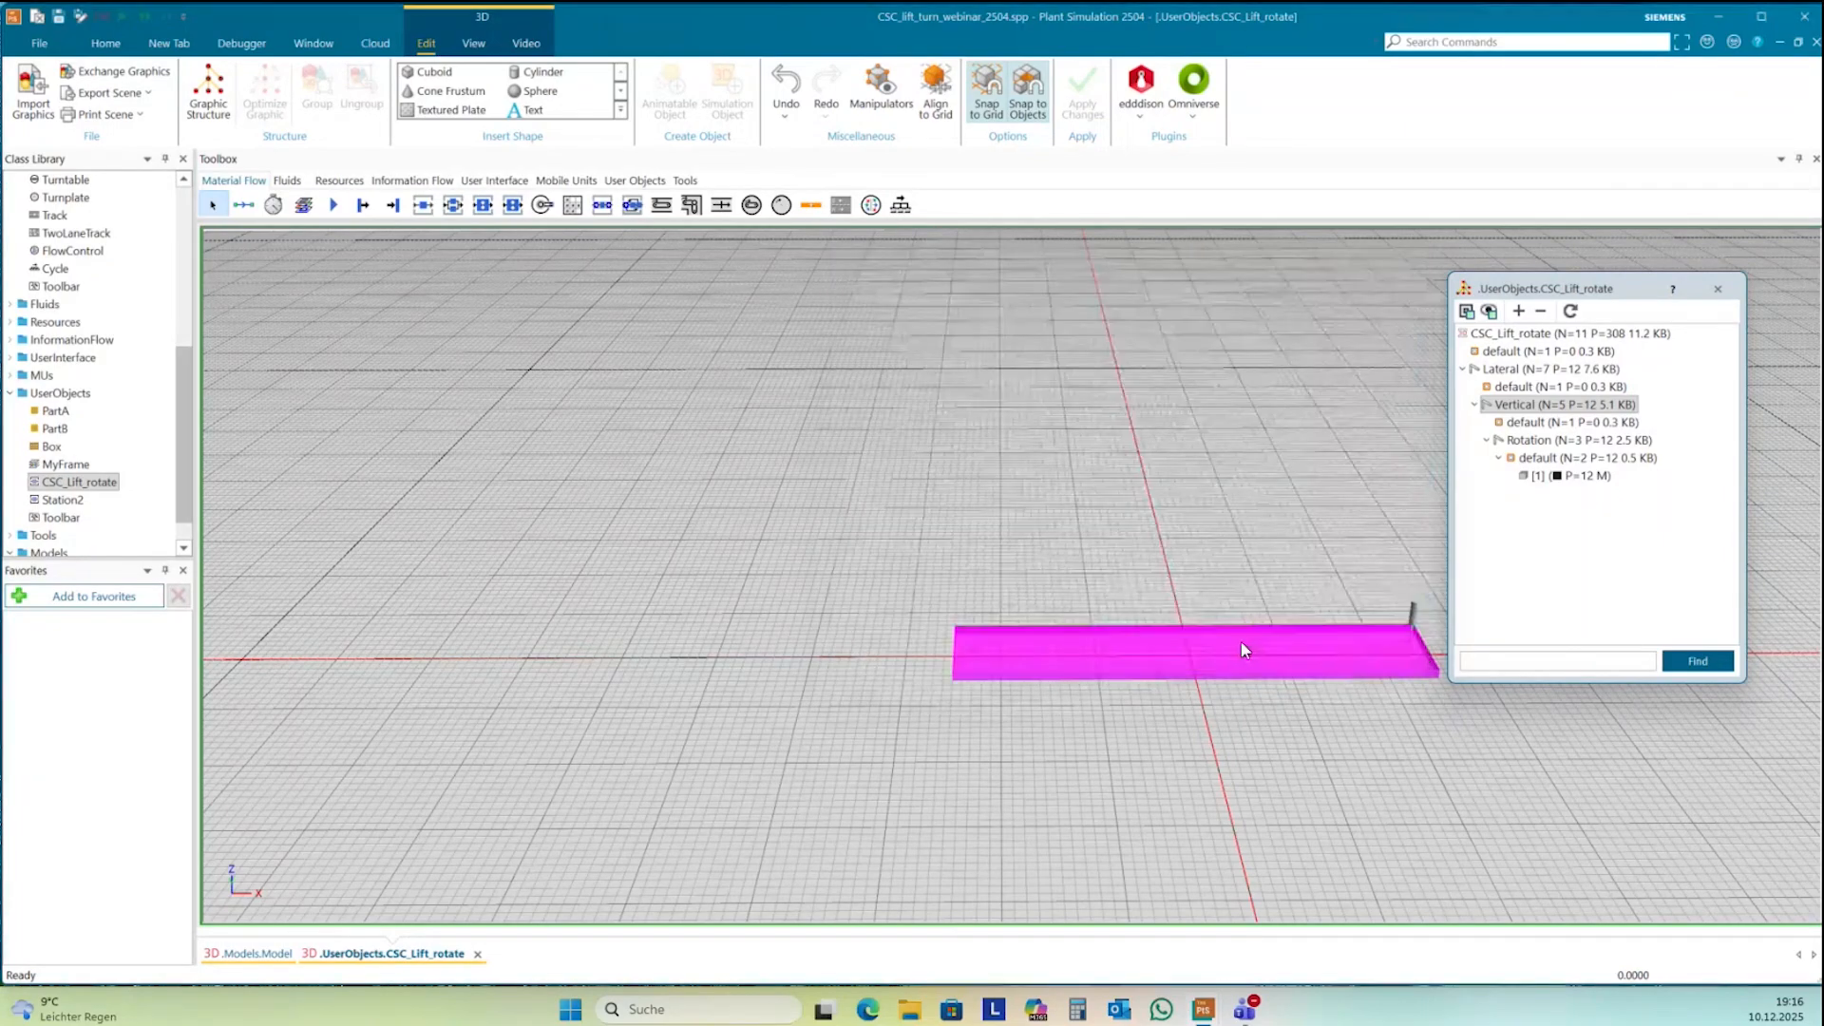
- Open the 3D properties of the Rotation object and change its joint type to Revolute Joint
right_click(1523, 443)
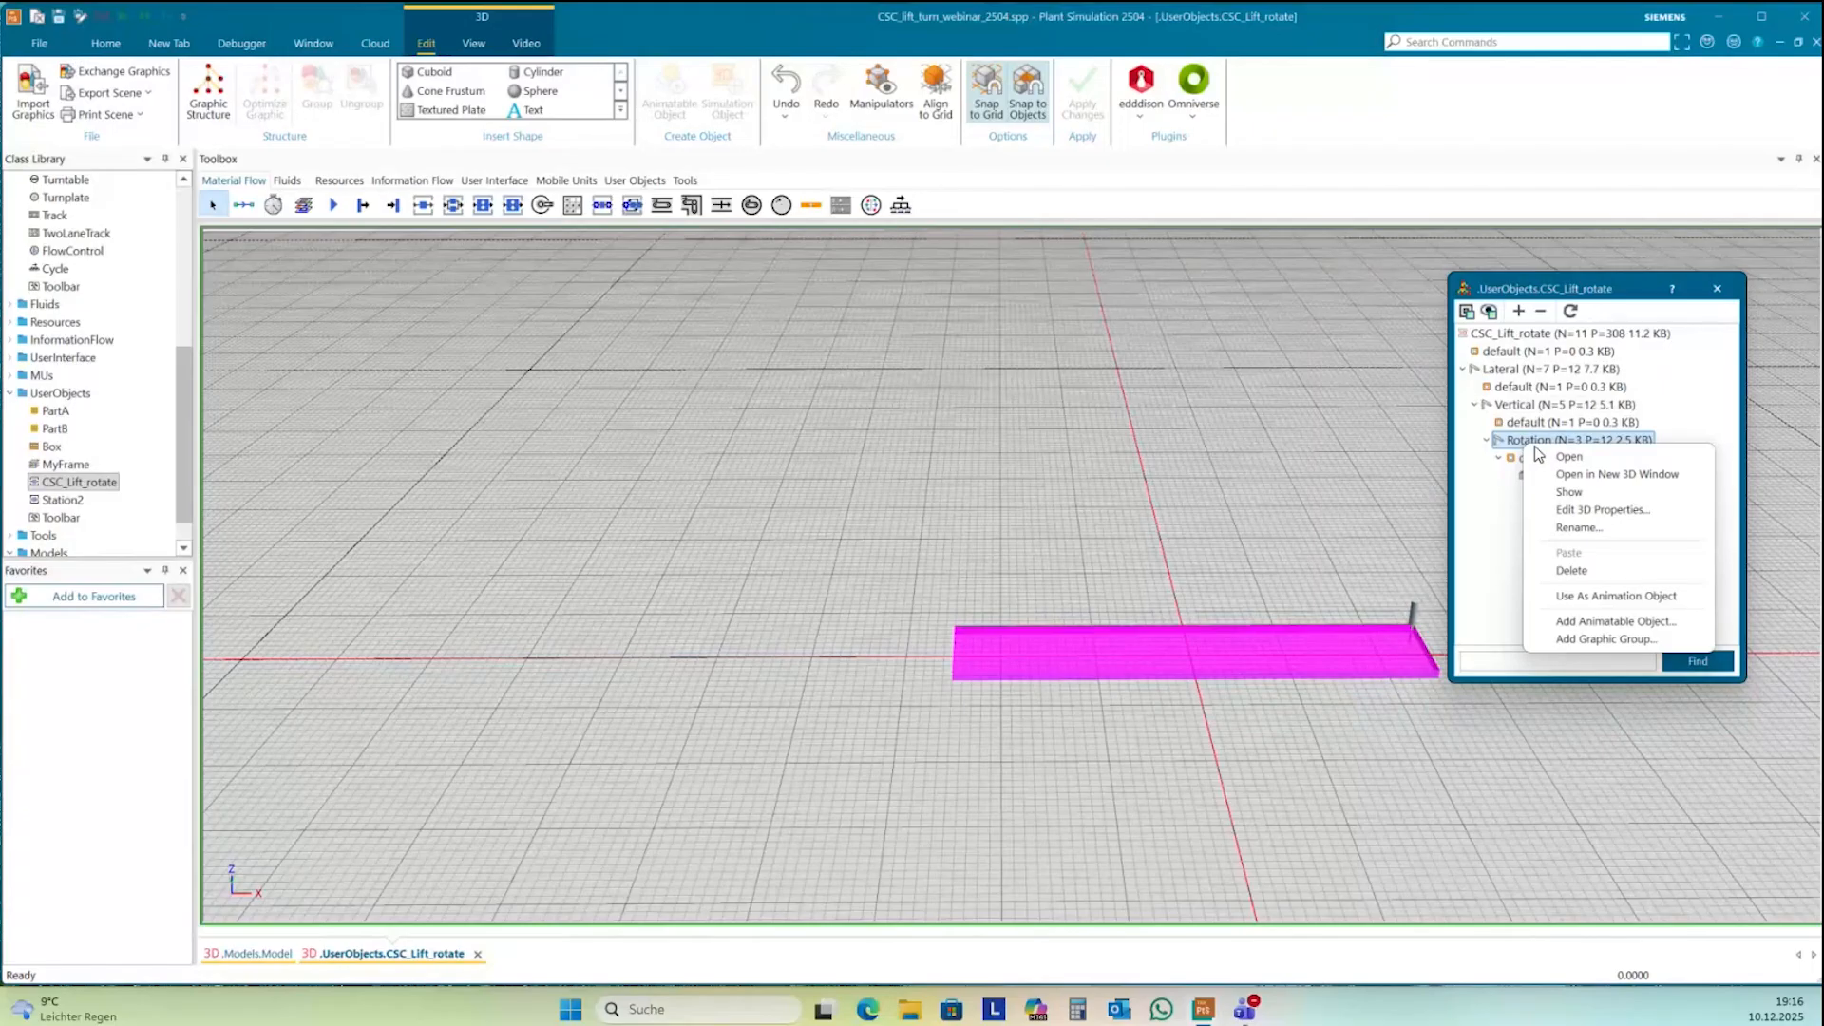
left_click(1576, 509)
left_click_drag(1517, 326, 1252, 267)
left_click(1224, 345)
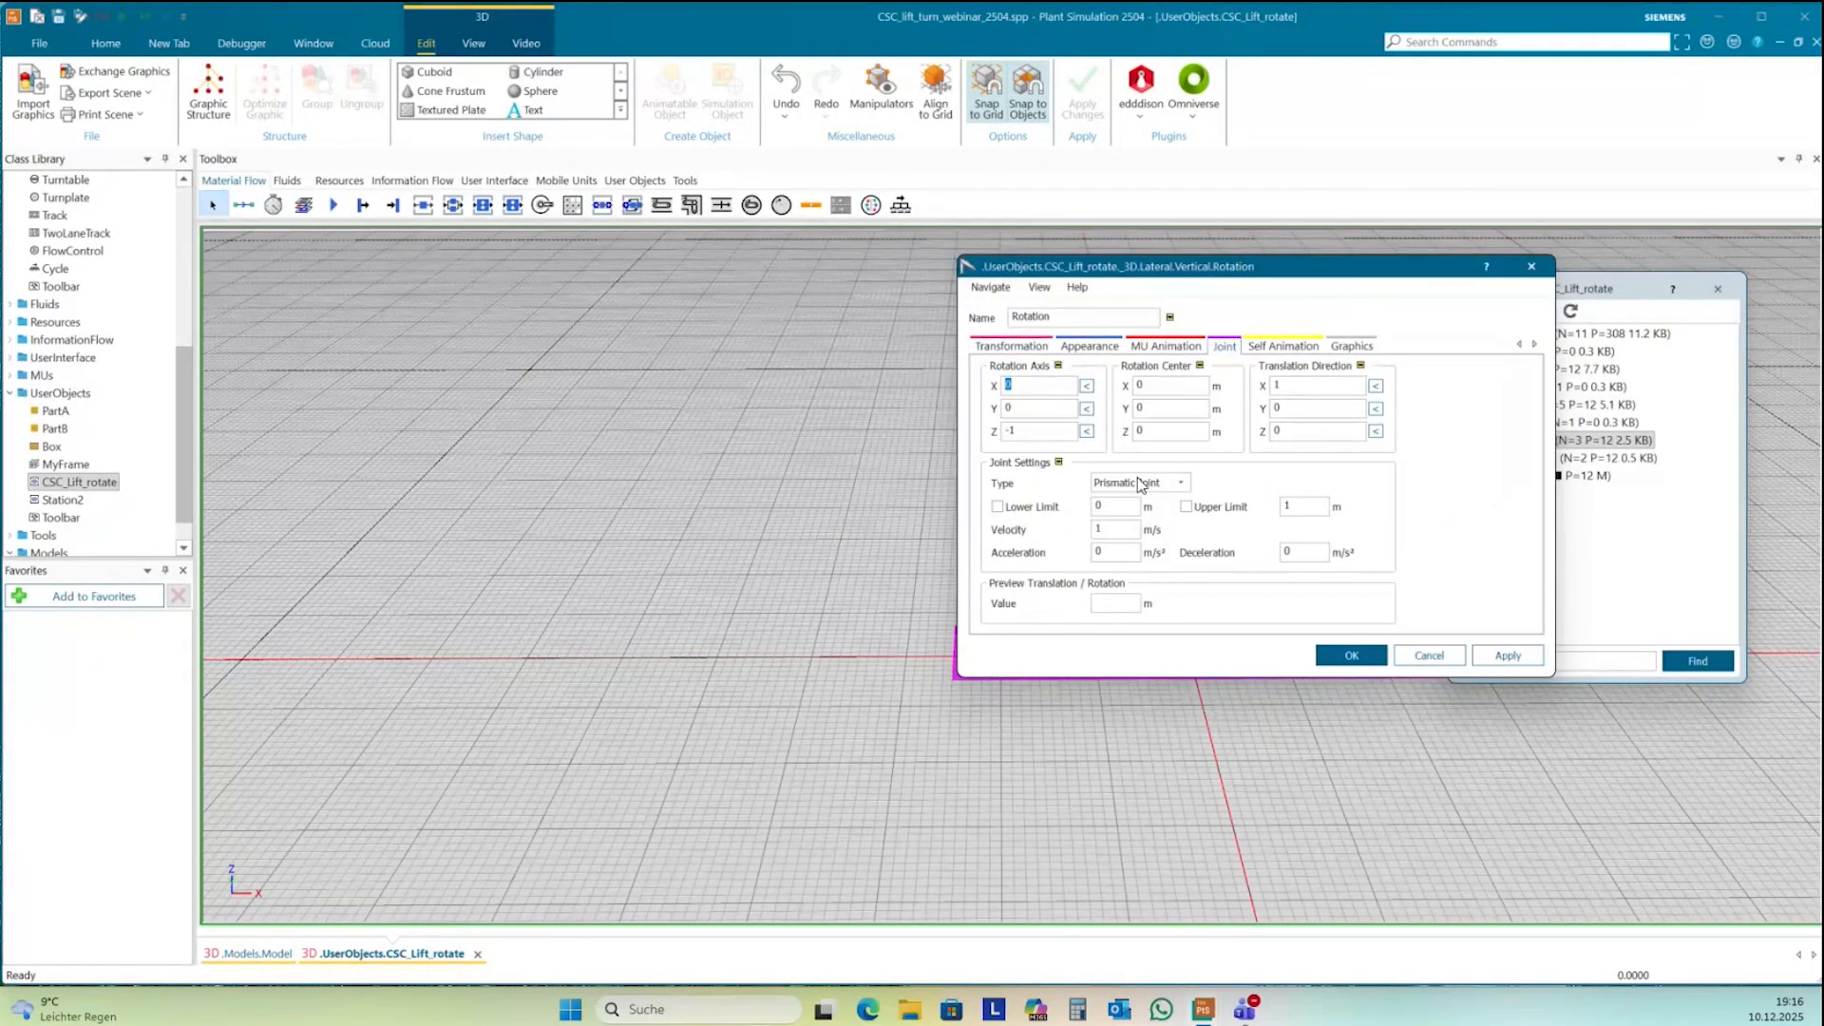
left_click(1140, 483)
left_click(1137, 519)
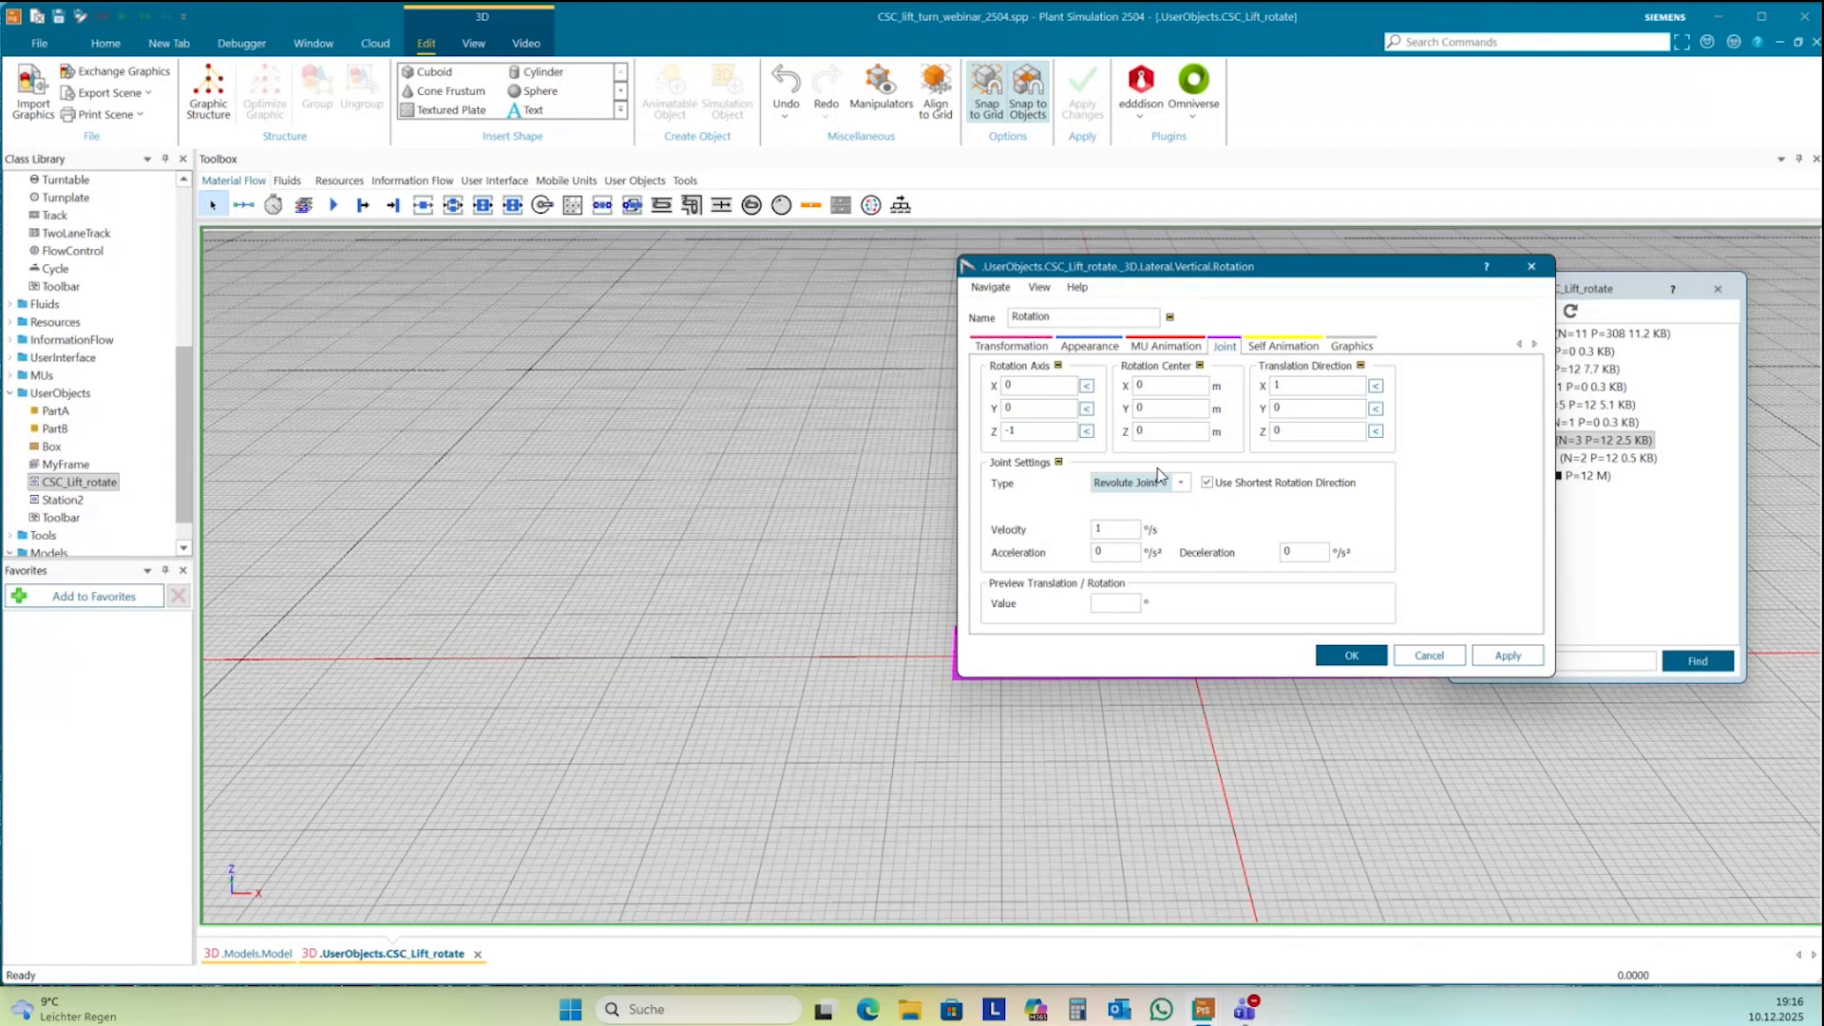
- Set the velocity of Rotation's revolute joint to 10 °/s and accept the properties
left_click(1120, 531)
double_click(1120, 531)
type("10")
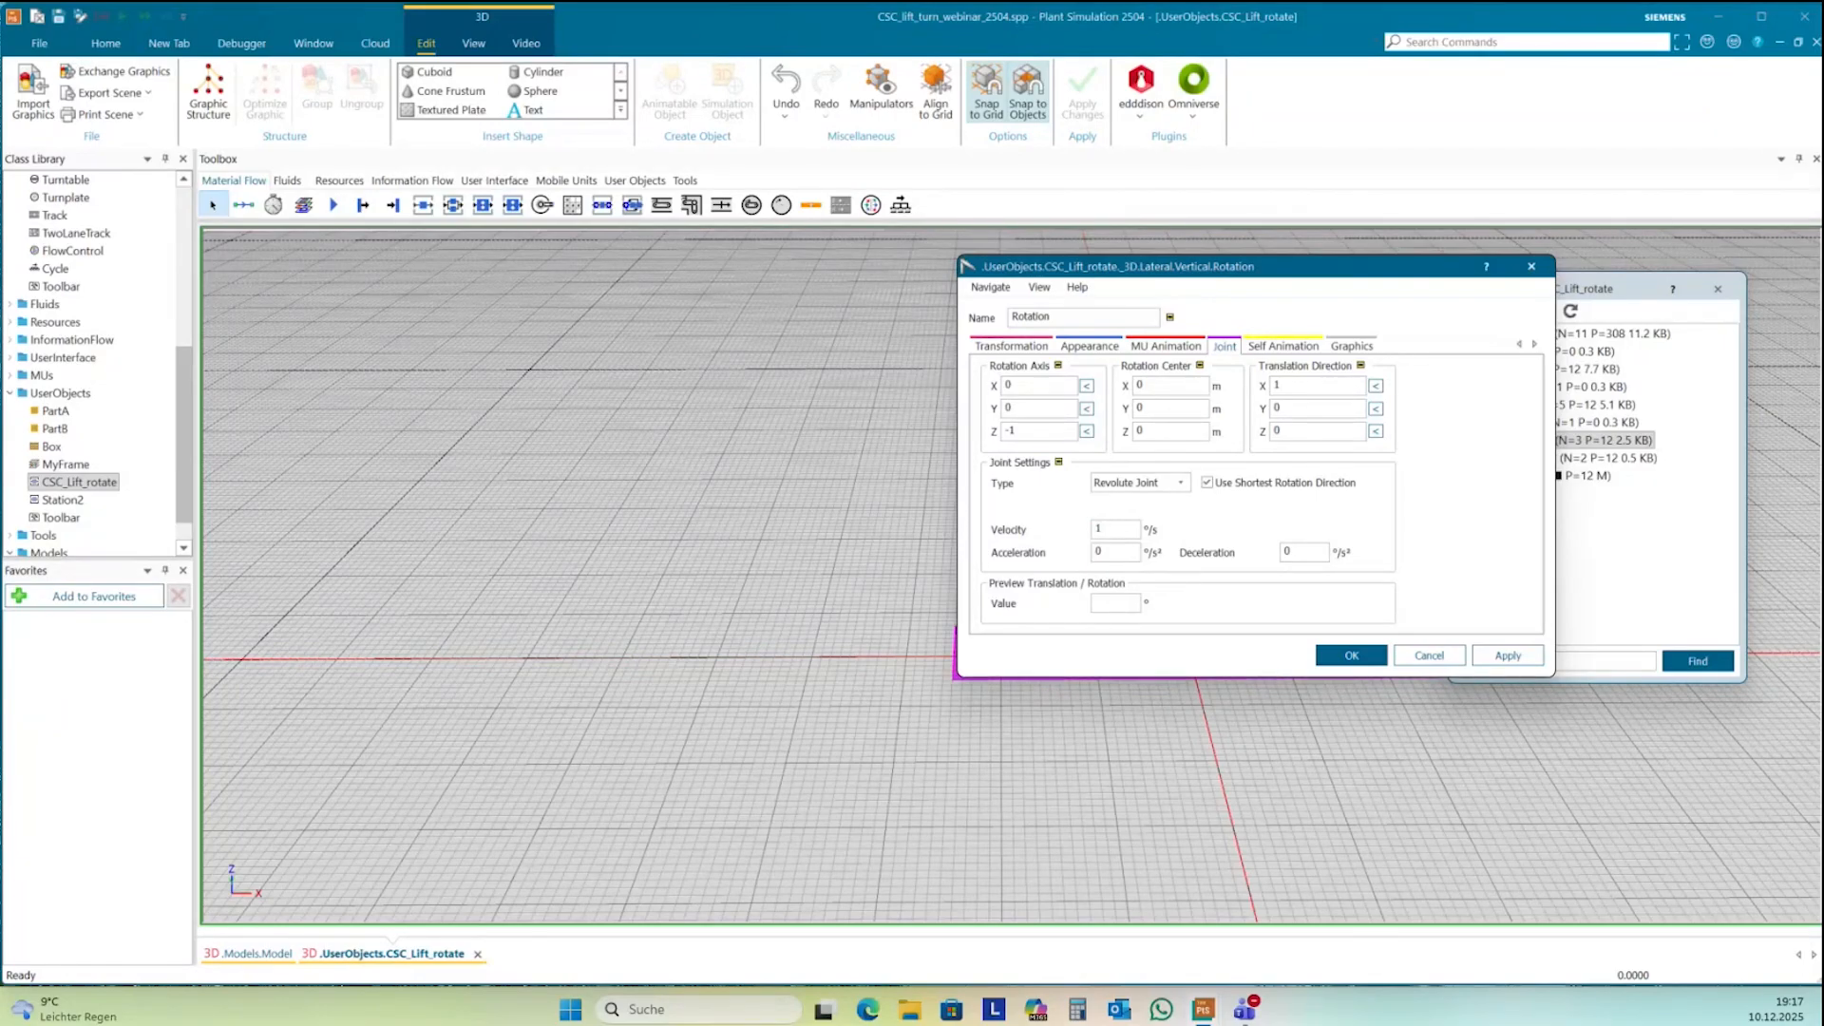
left_click(1493, 657)
left_click(1510, 660)
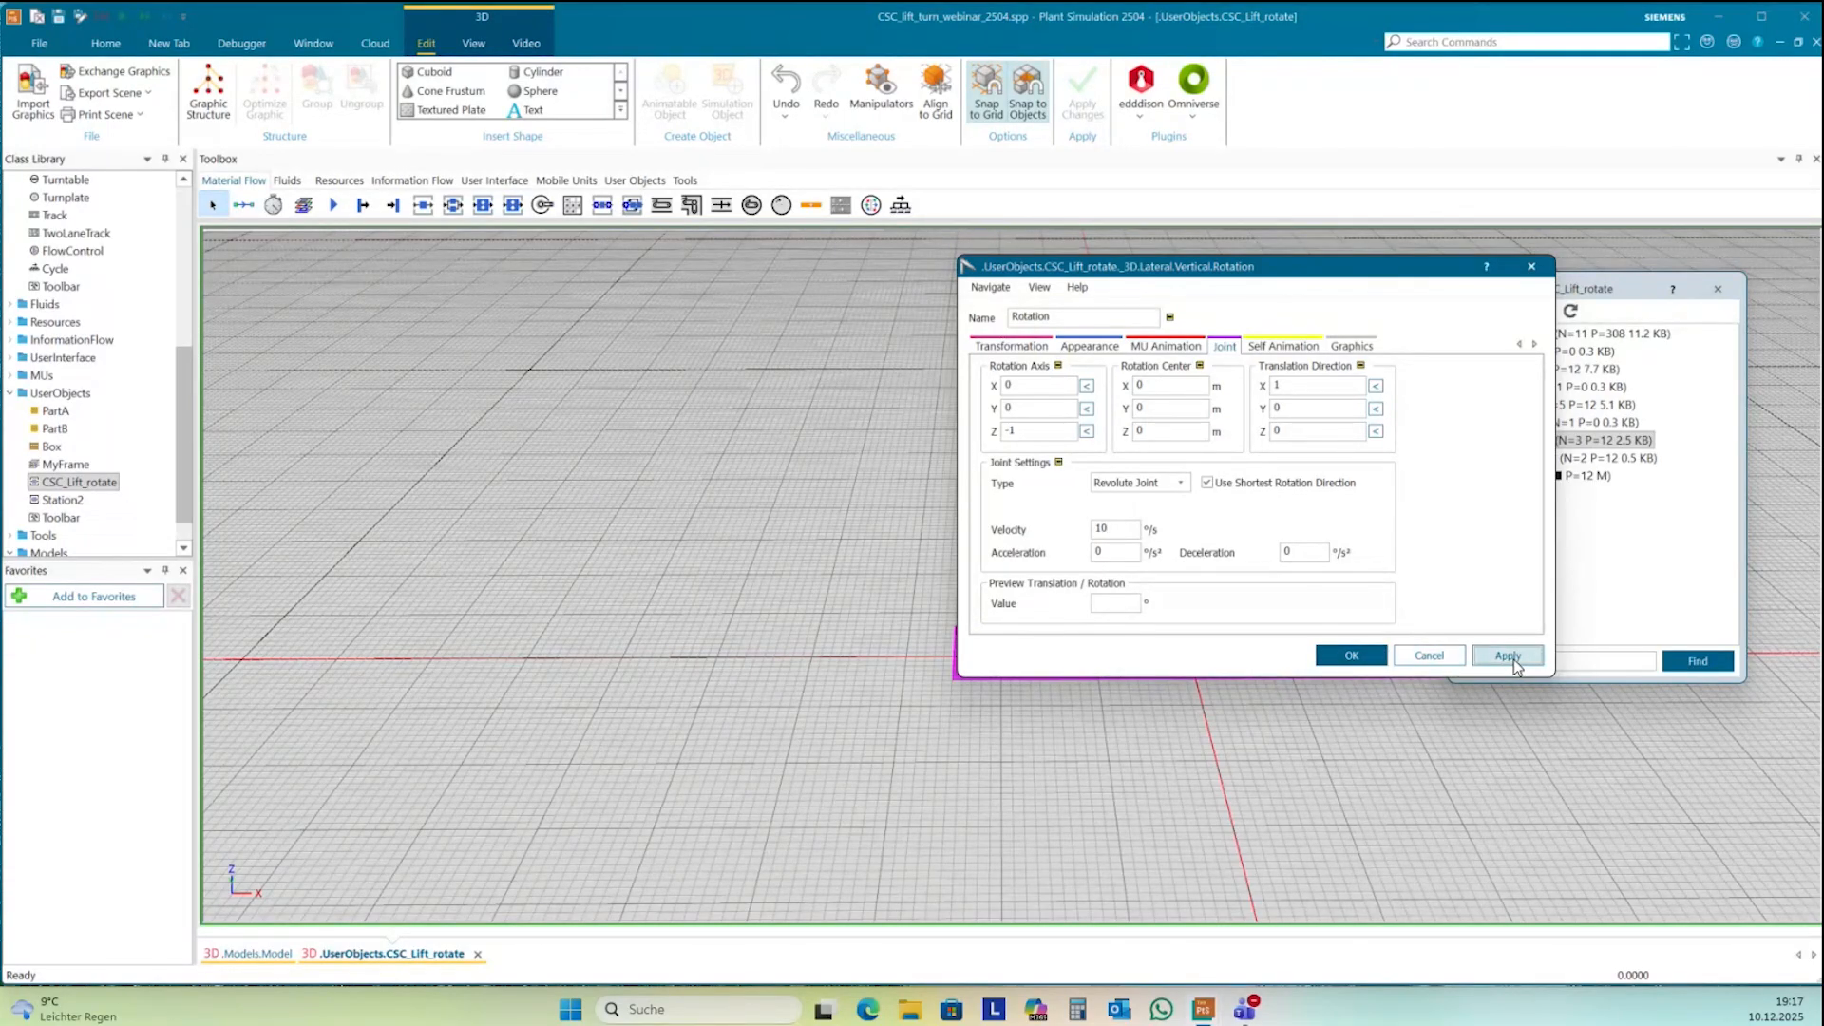
left_click(1352, 655)
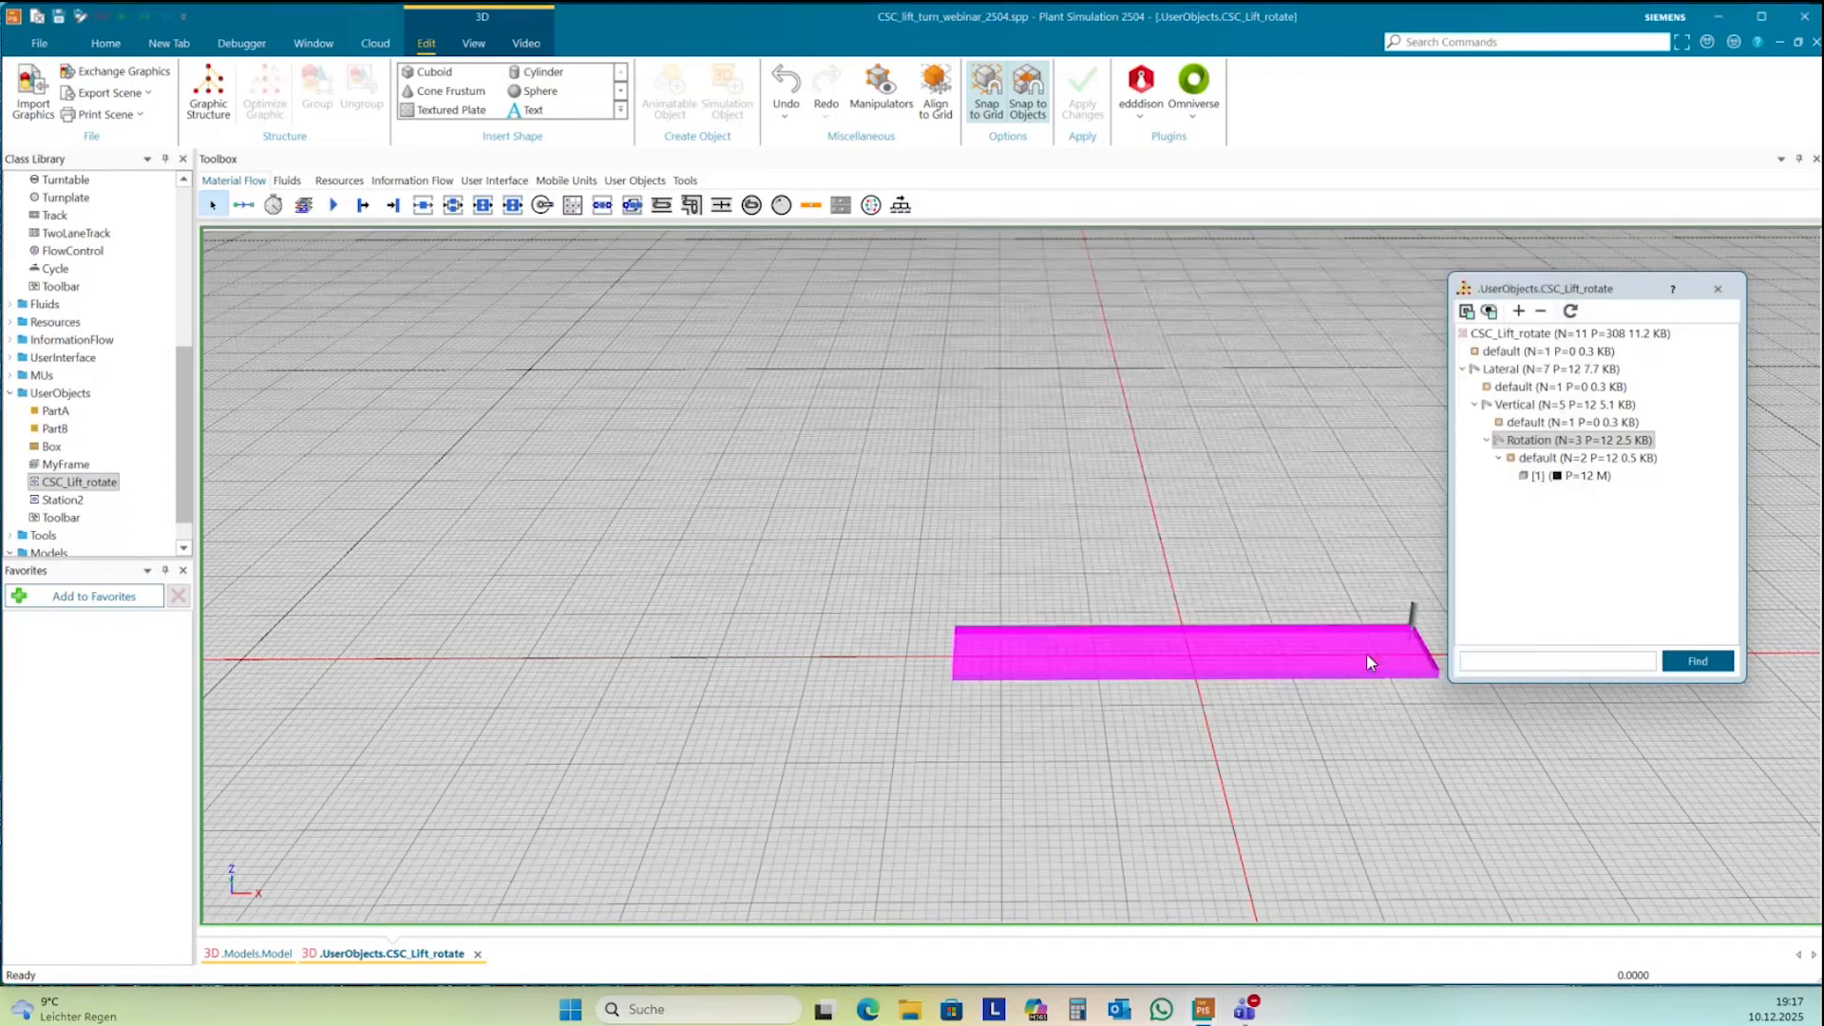
- Close the graphic structure and the 3D view of CSC_Lift_rotate, returning to the main model
left_click(1717, 289)
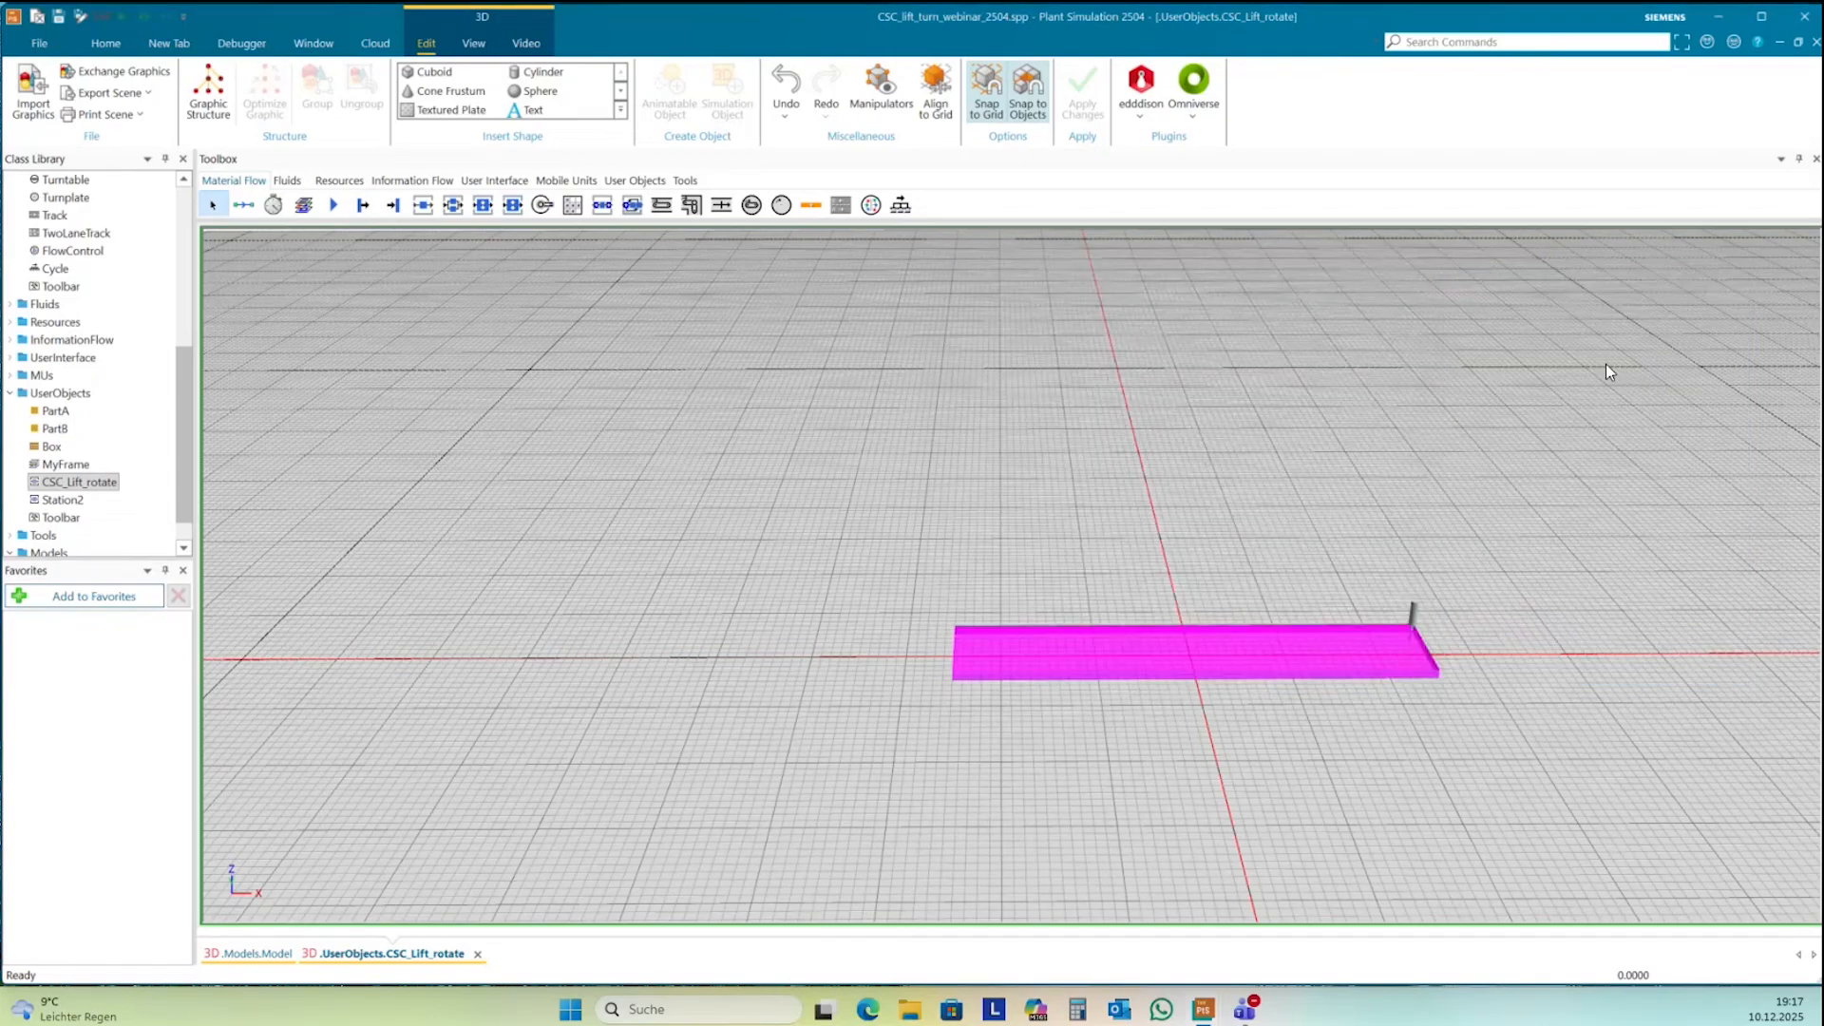
left_click(285, 951)
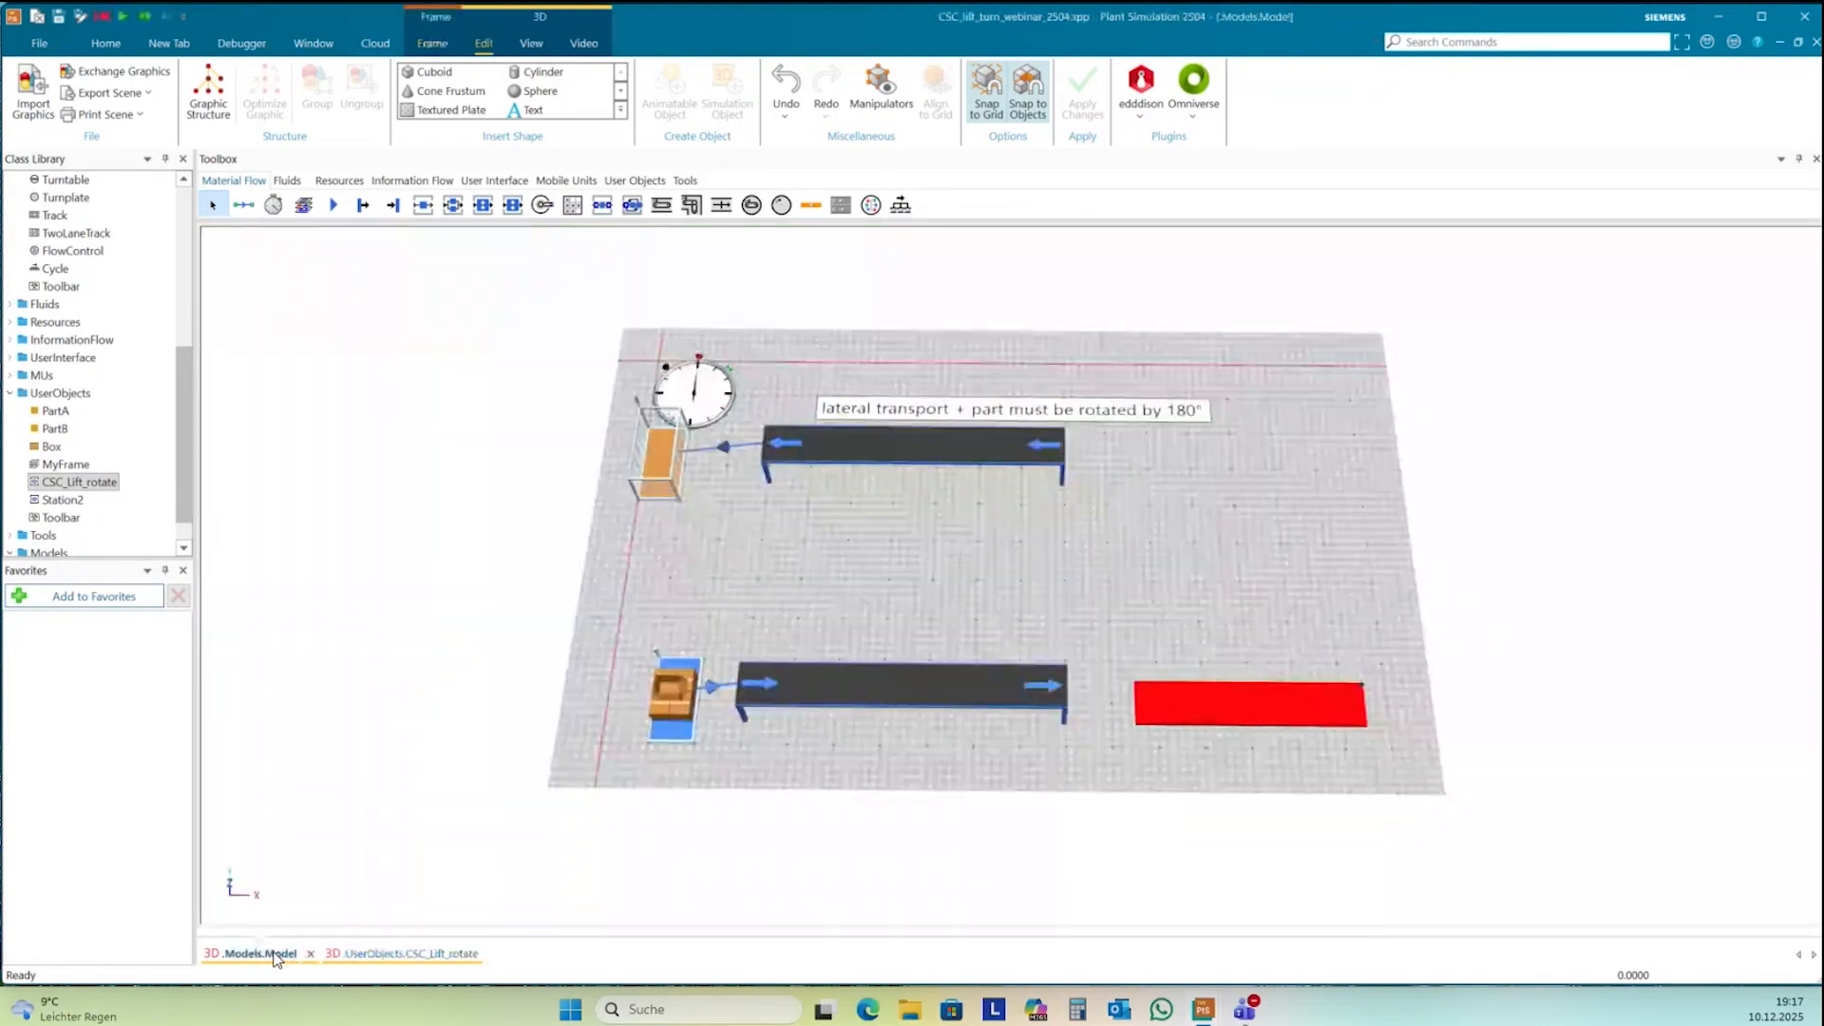
left_click(471, 956)
left_click(480, 952)
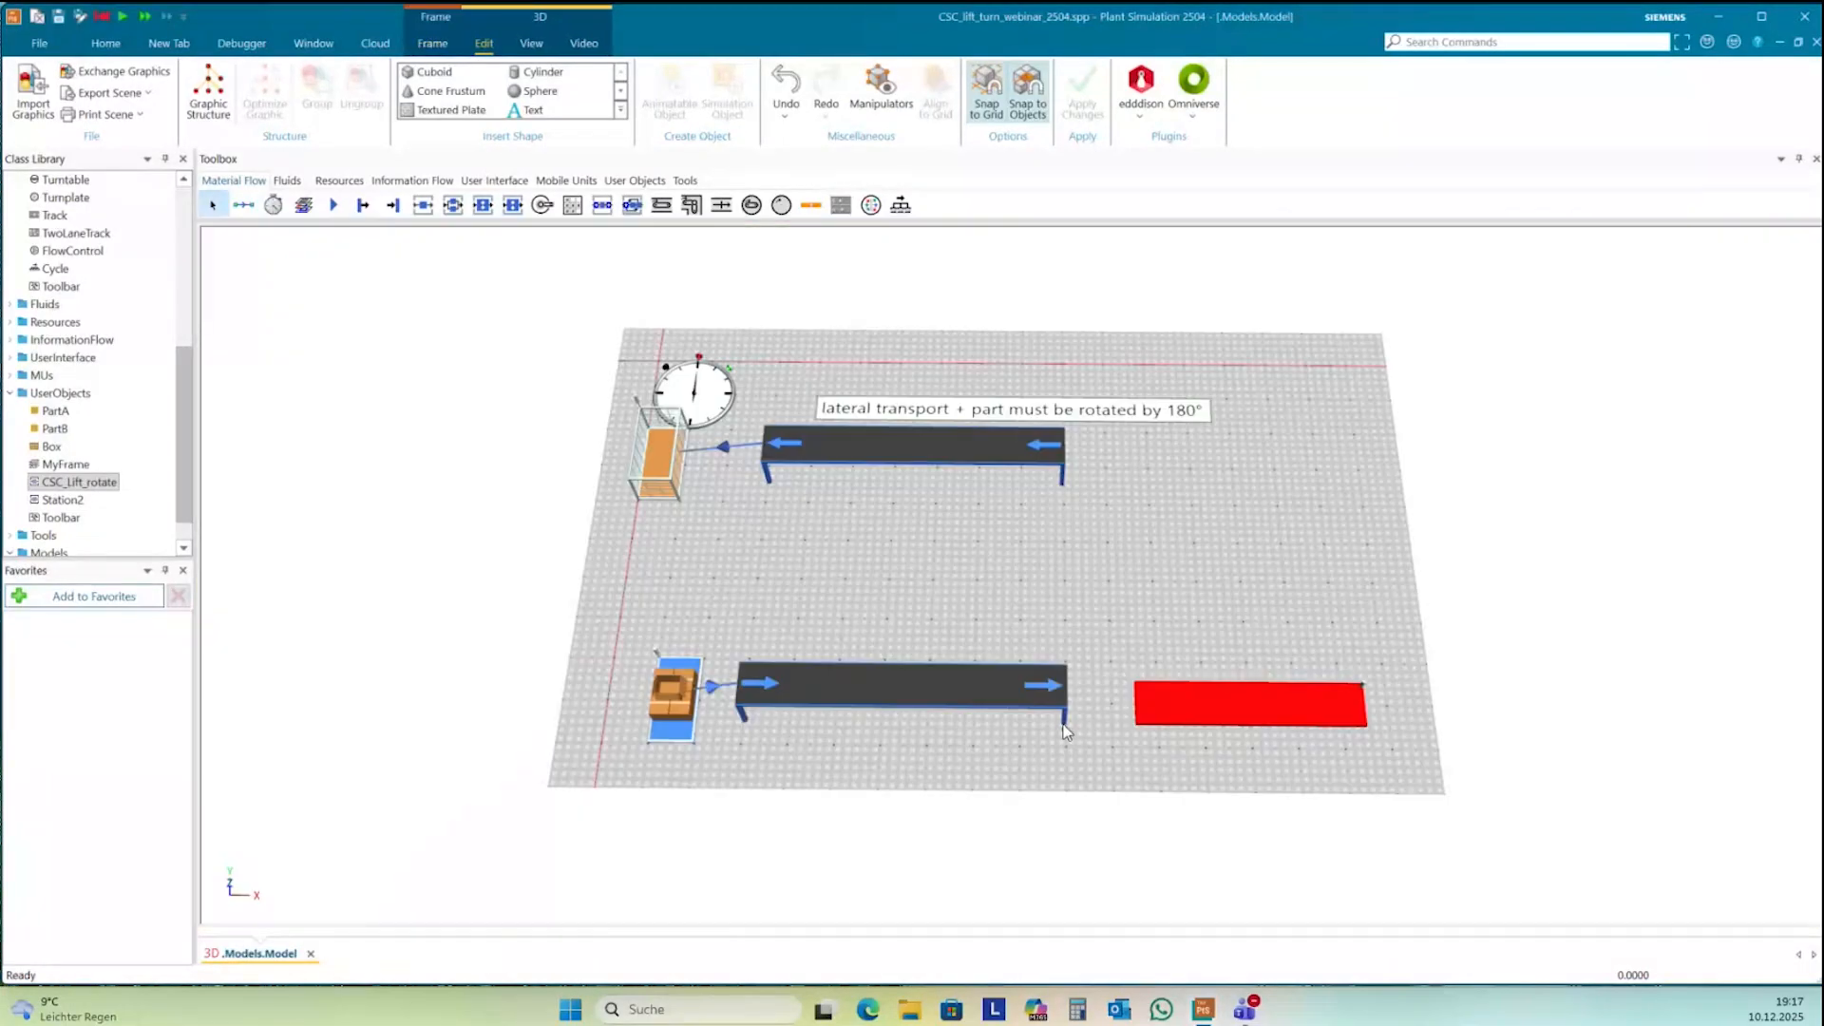
- Move the CSC_Lift_rotate station flush against the outgoing end of the front conveyor, at X 12.5 m and Y -9 m
left_click(1176, 721)
middle_click_drag(1206, 741, 1214, 705)
left_click_drag(1212, 685, 1159, 678)
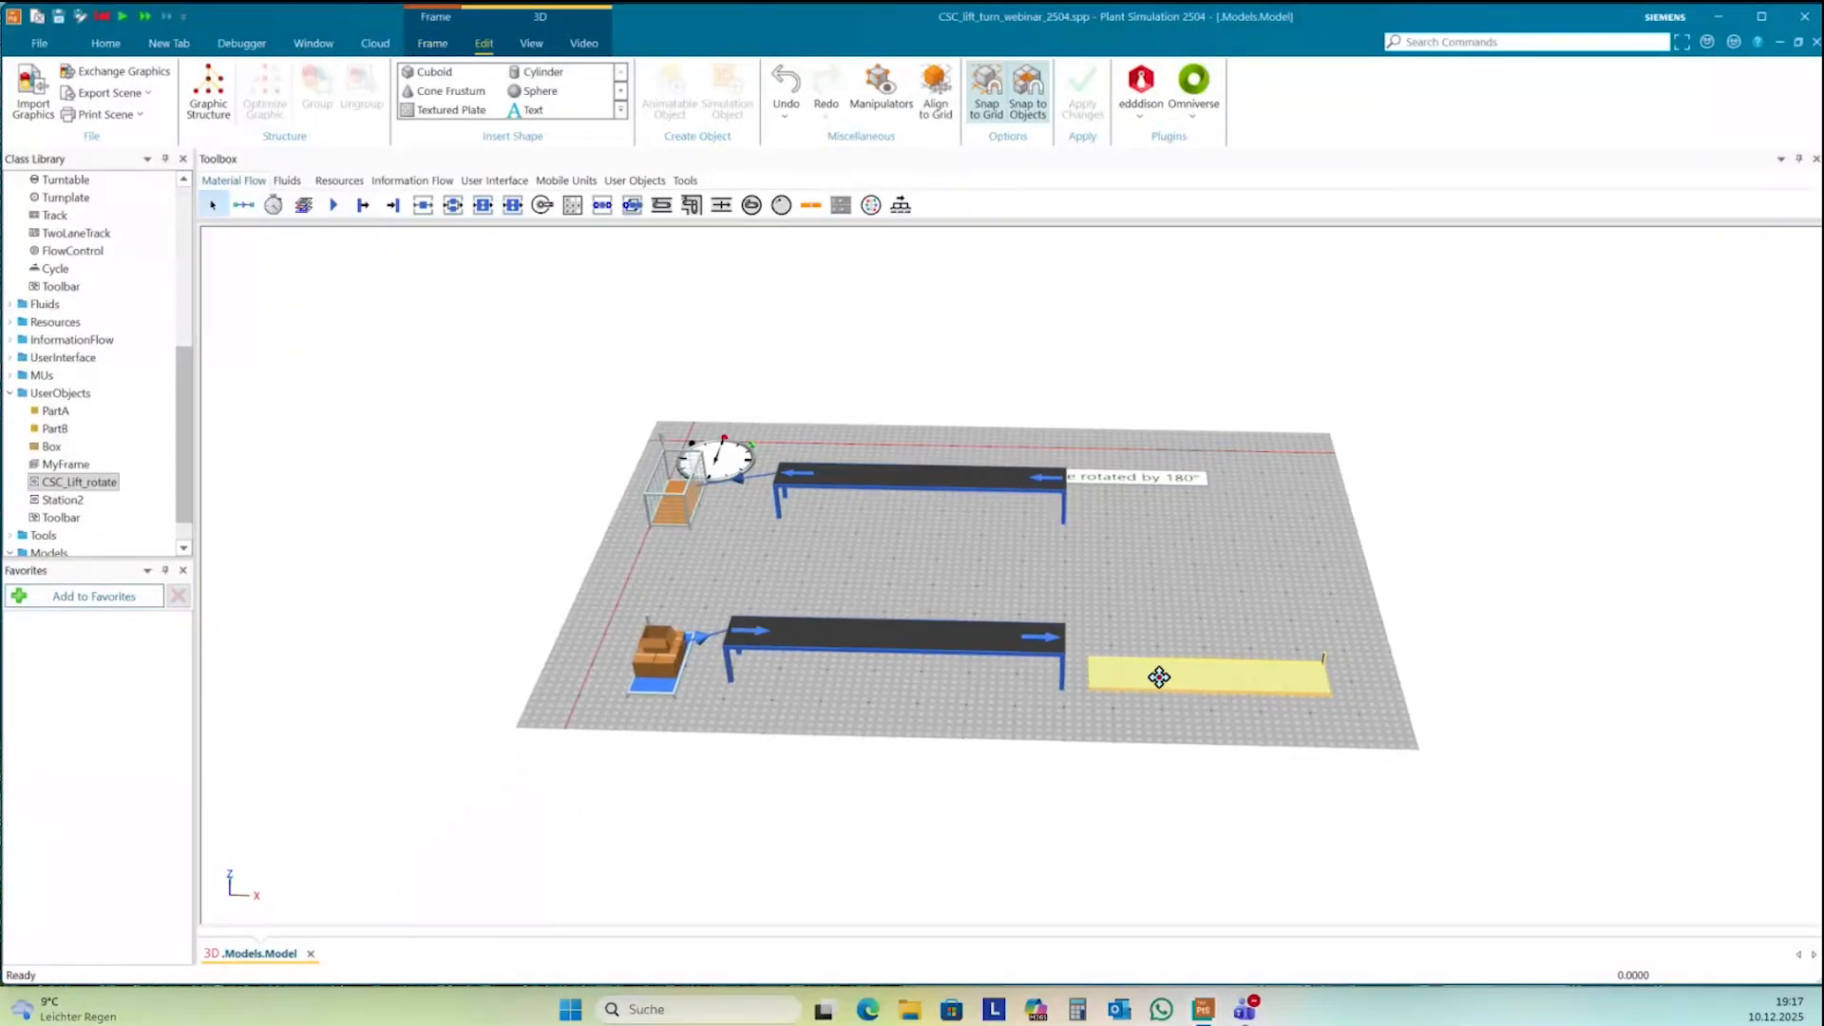
left_click(1171, 742)
- Raise the CSC_Lift_rotate station to conveyor height by setting its Z position to 1 m in its 3D properties
left_click(1143, 680)
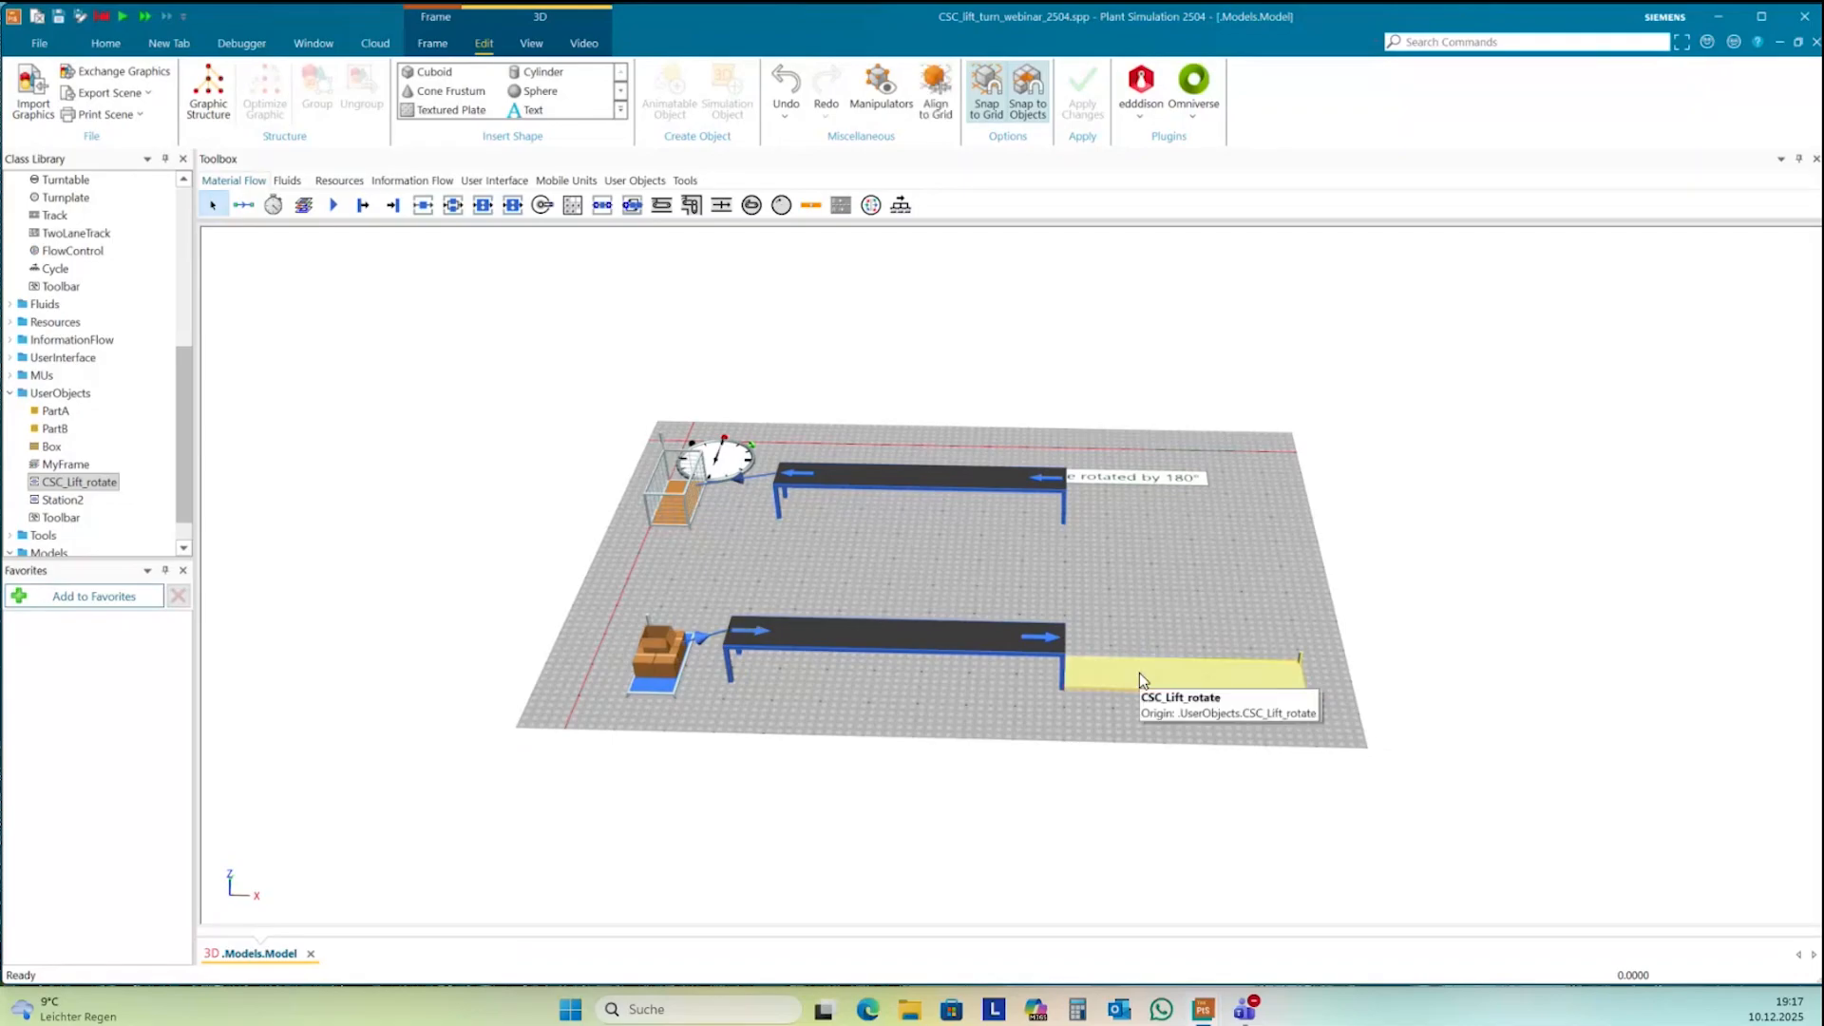
right_click(1138, 672)
left_click(1190, 724)
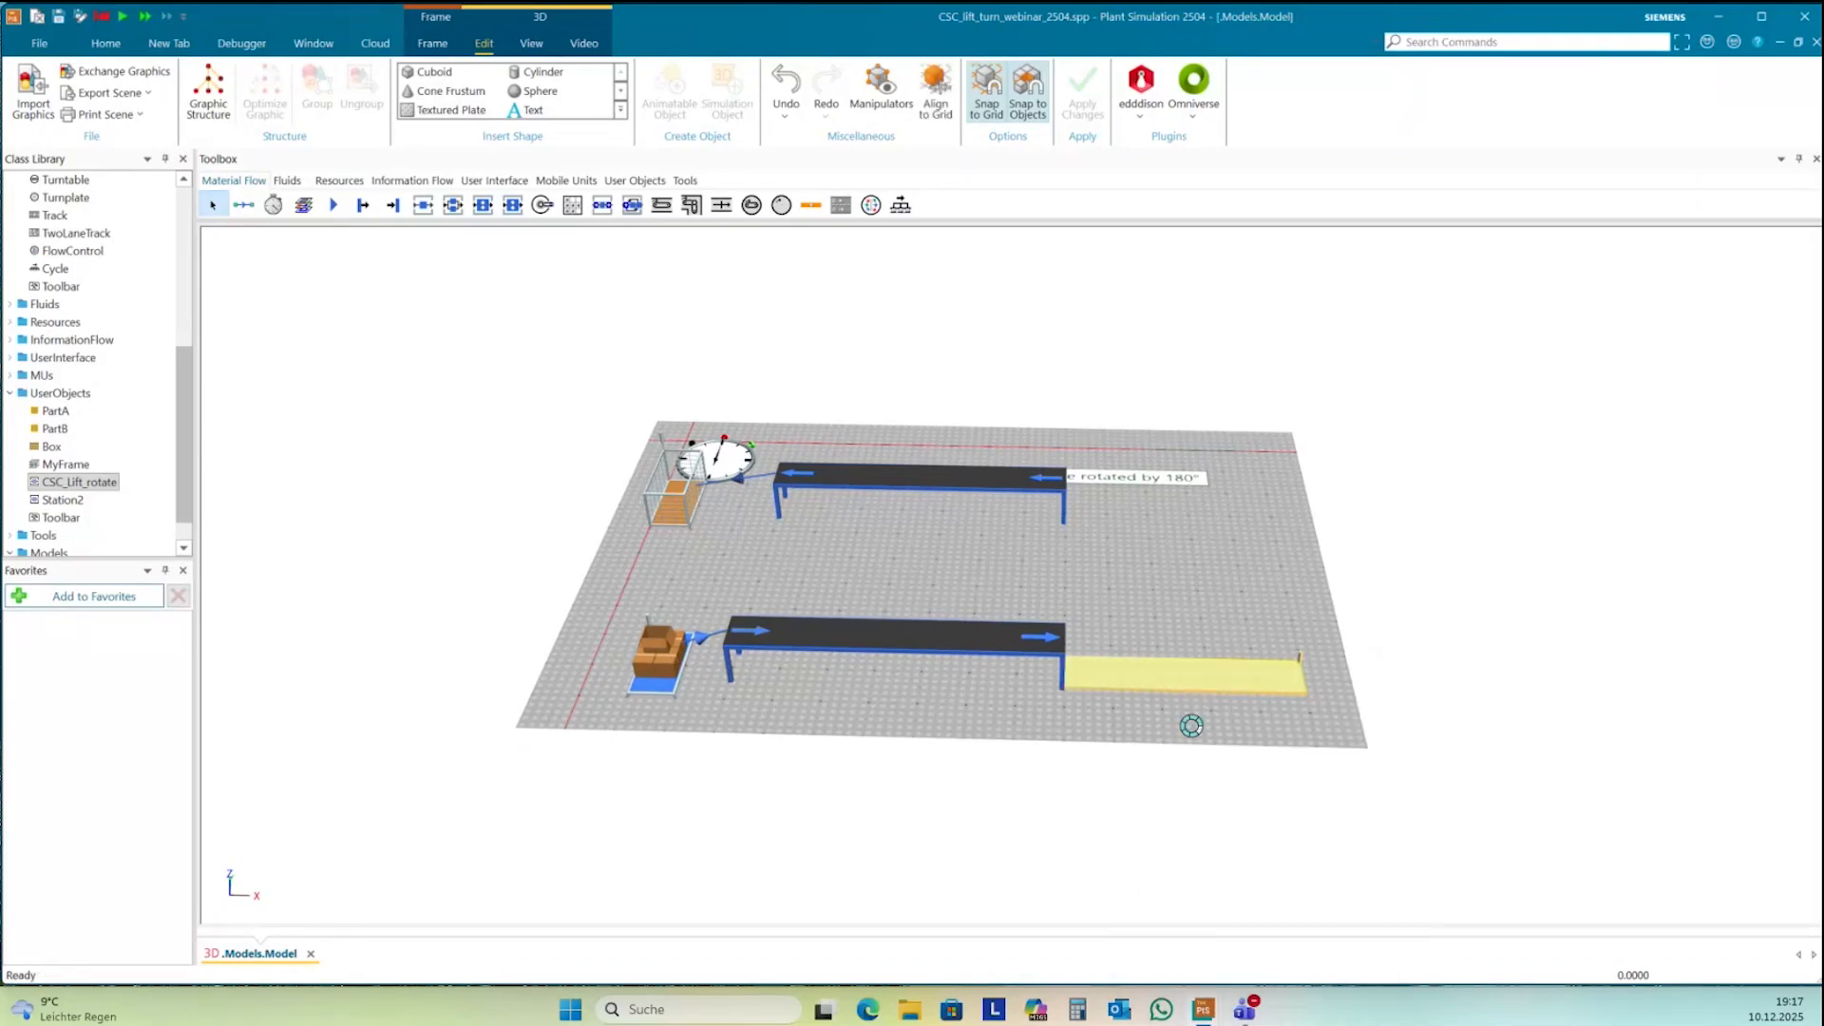
left_click_drag(1427, 309, 1539, 297)
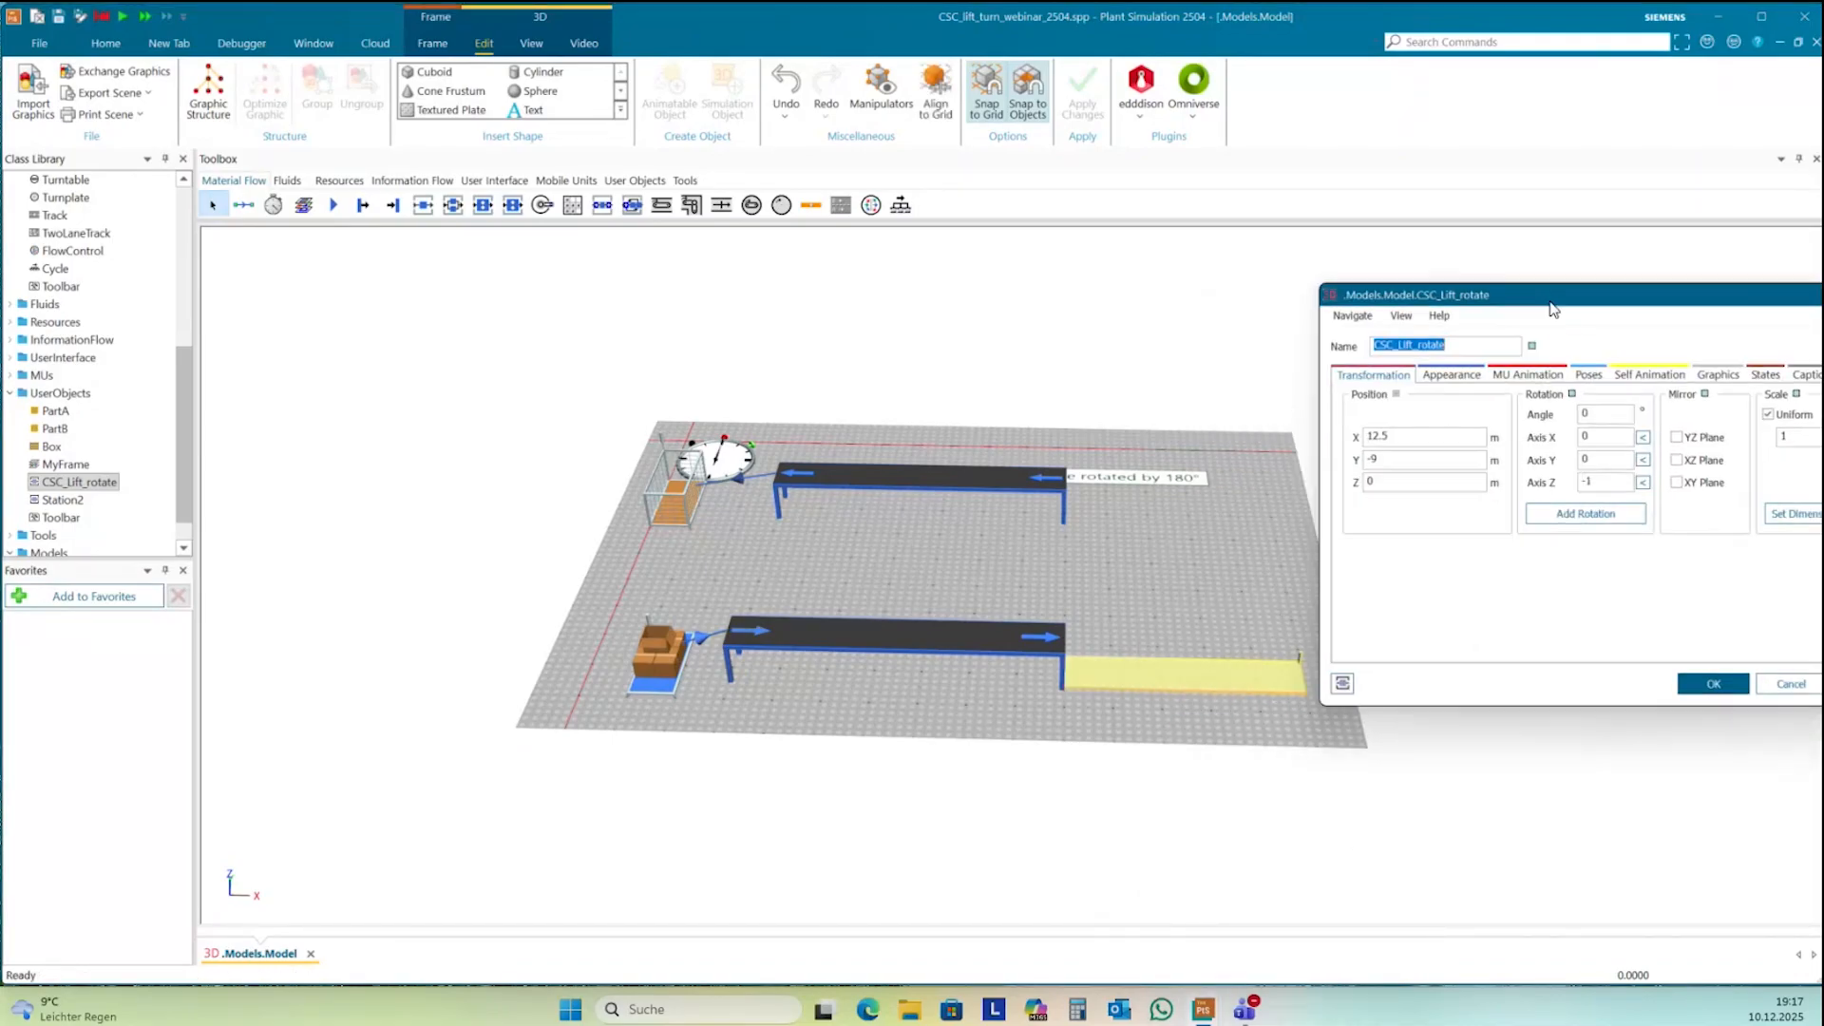
left_click(1385, 479)
type("1")
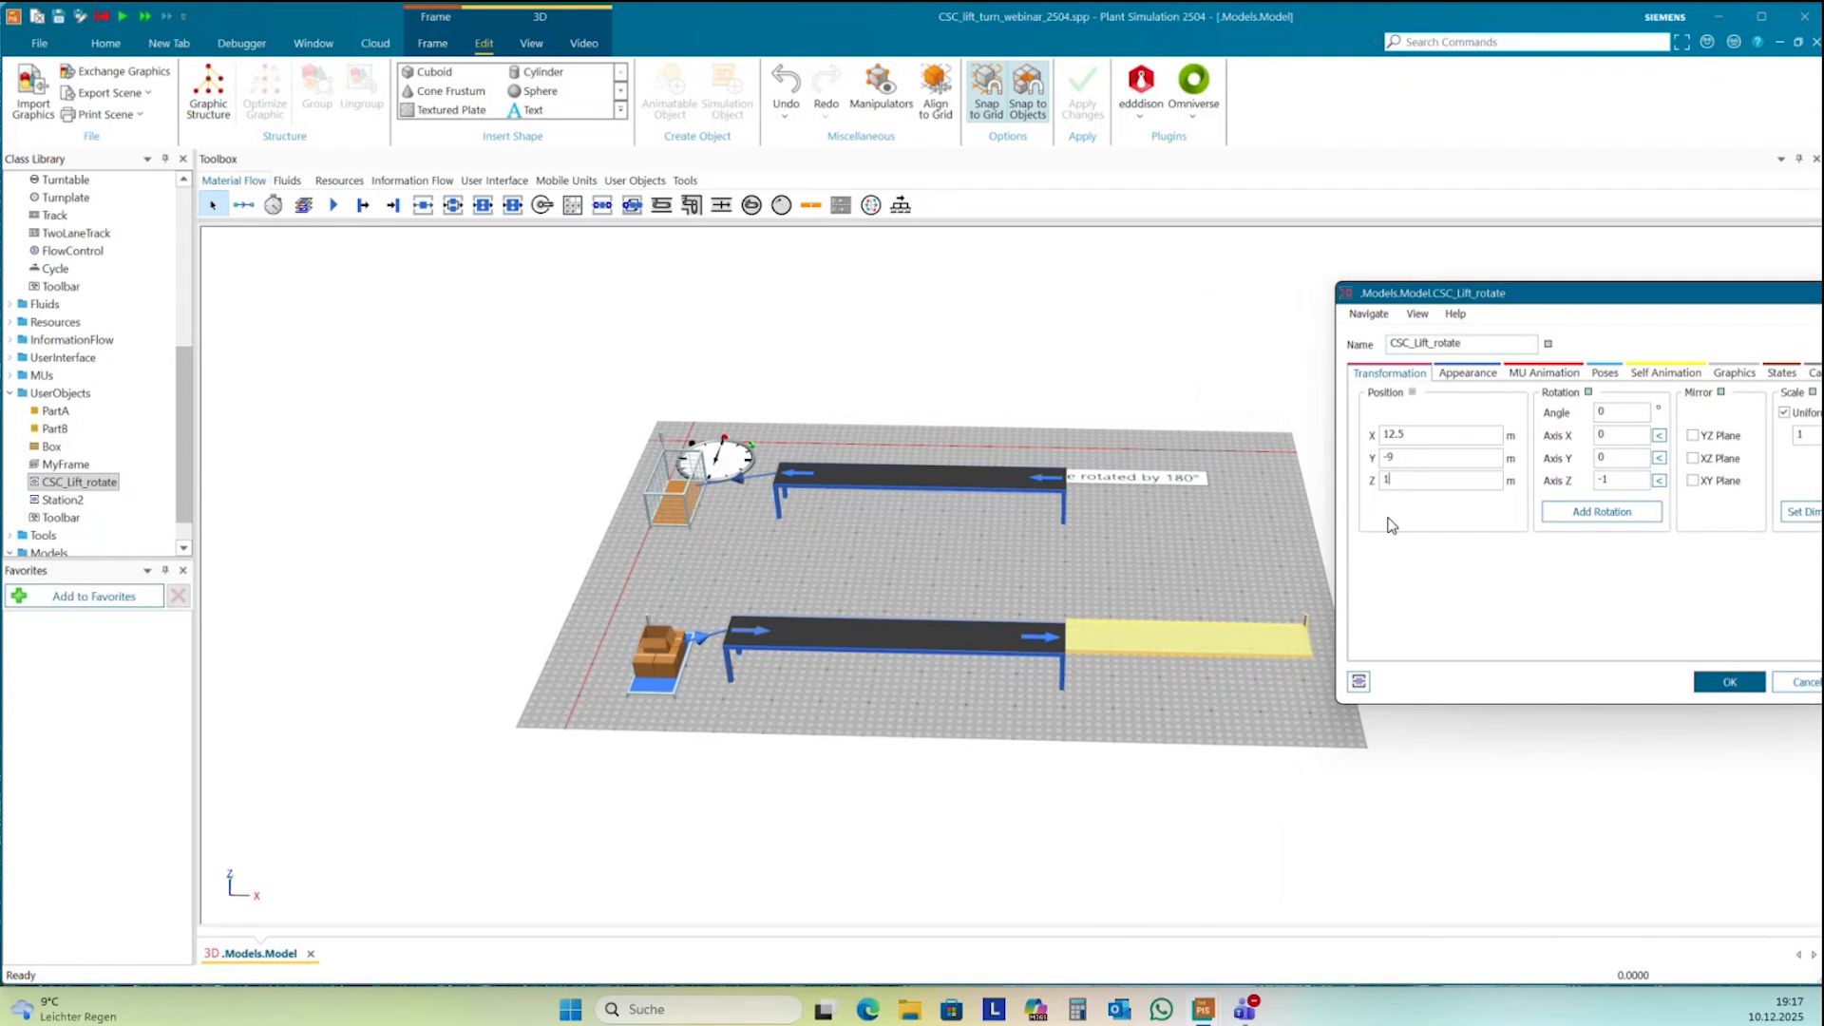
left_click_drag(1712, 295, 1652, 285)
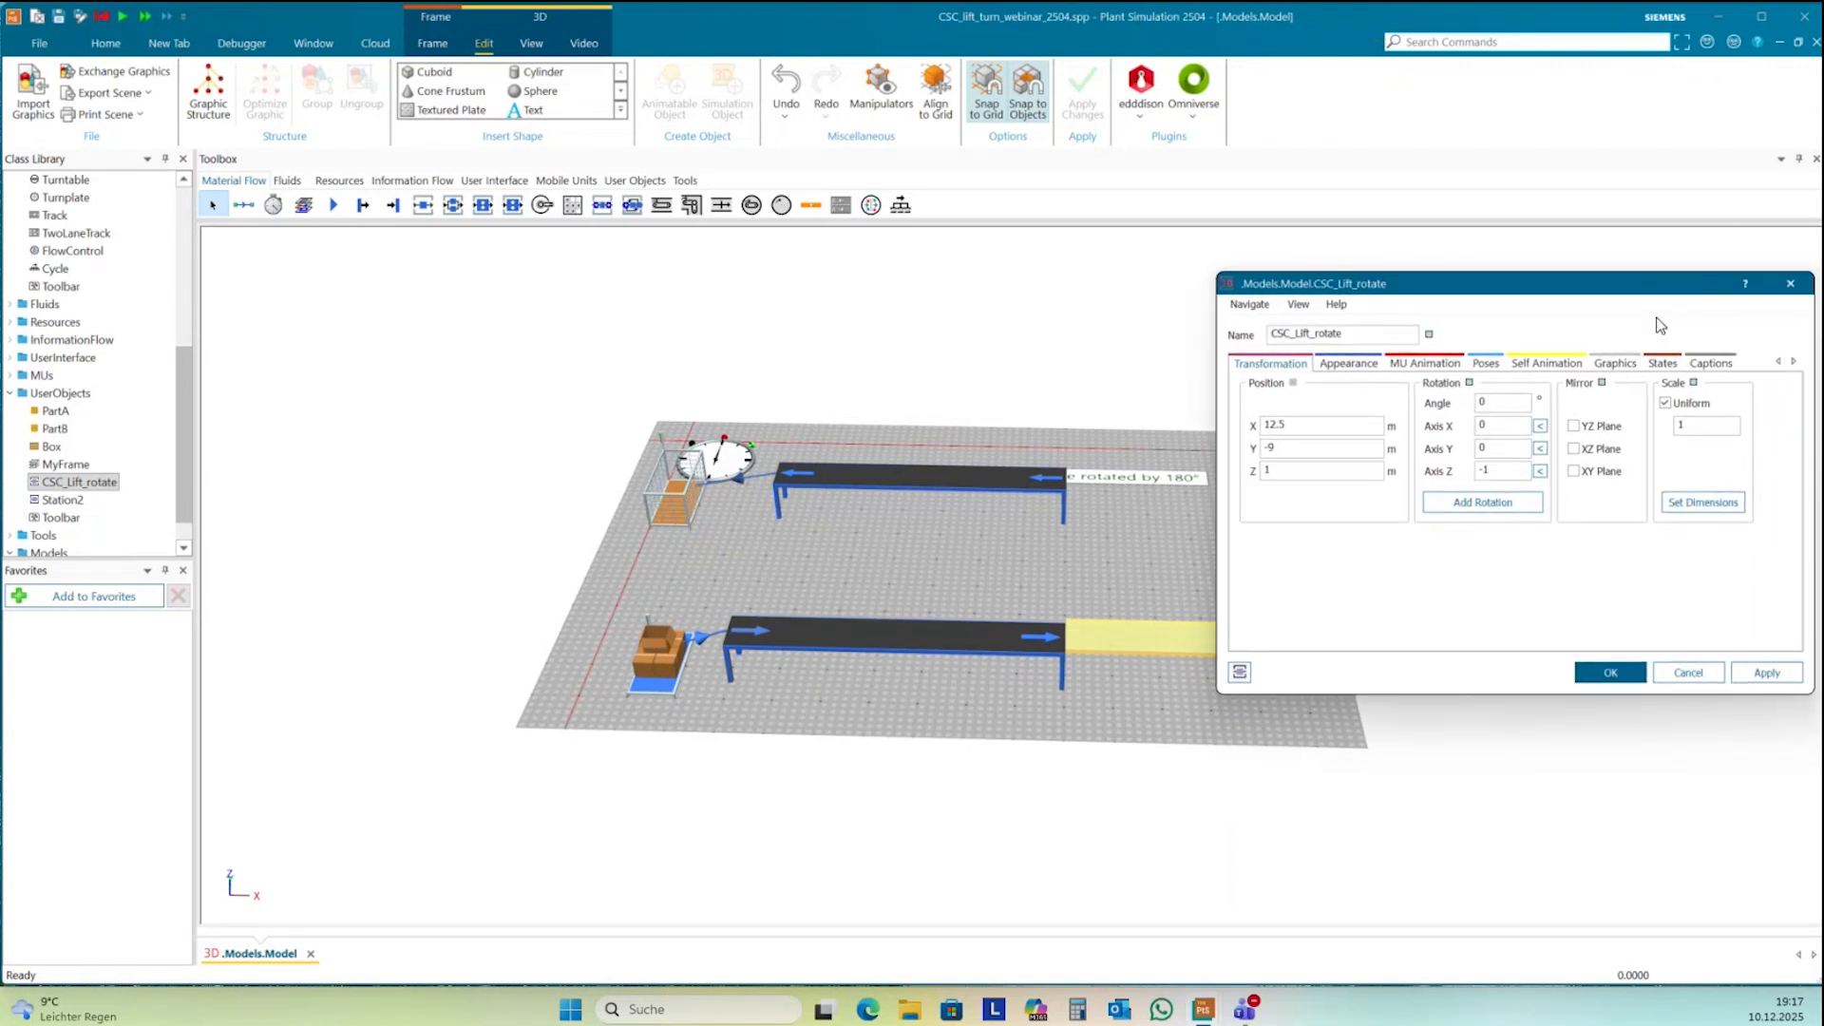
left_click(1610, 671)
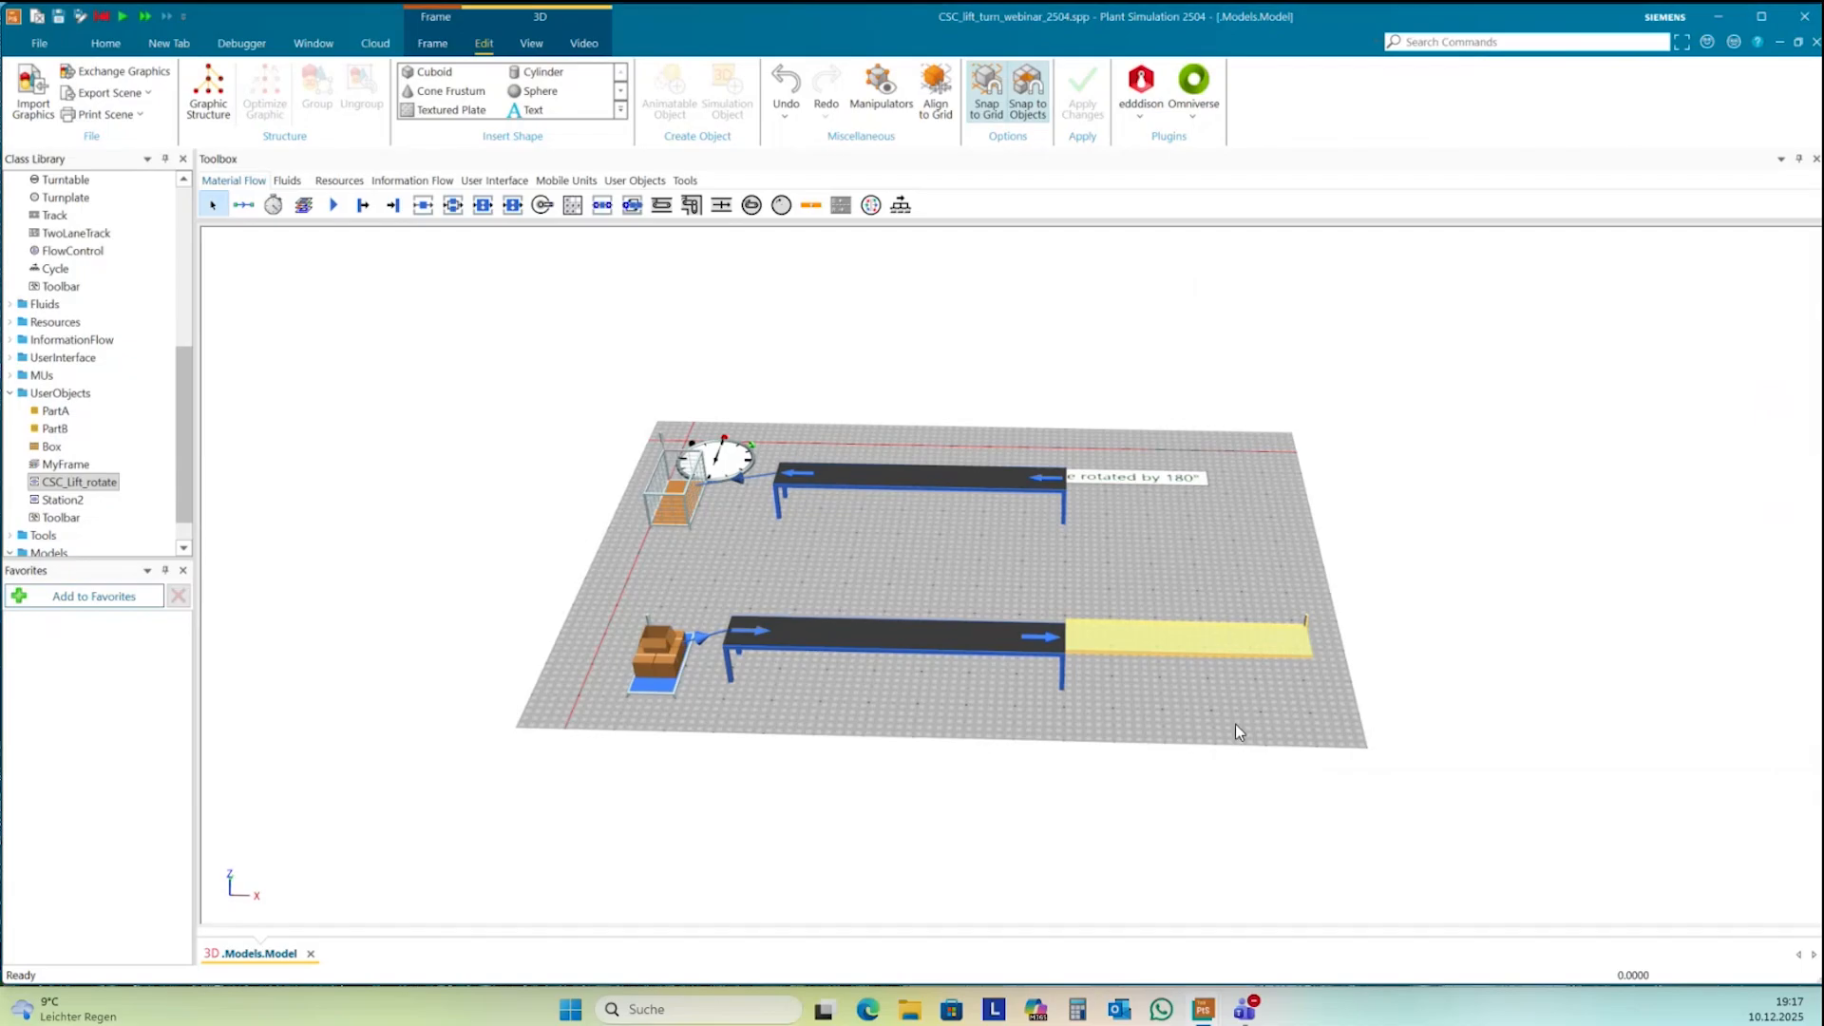
middle_click_drag(1302, 732, 1380, 709)
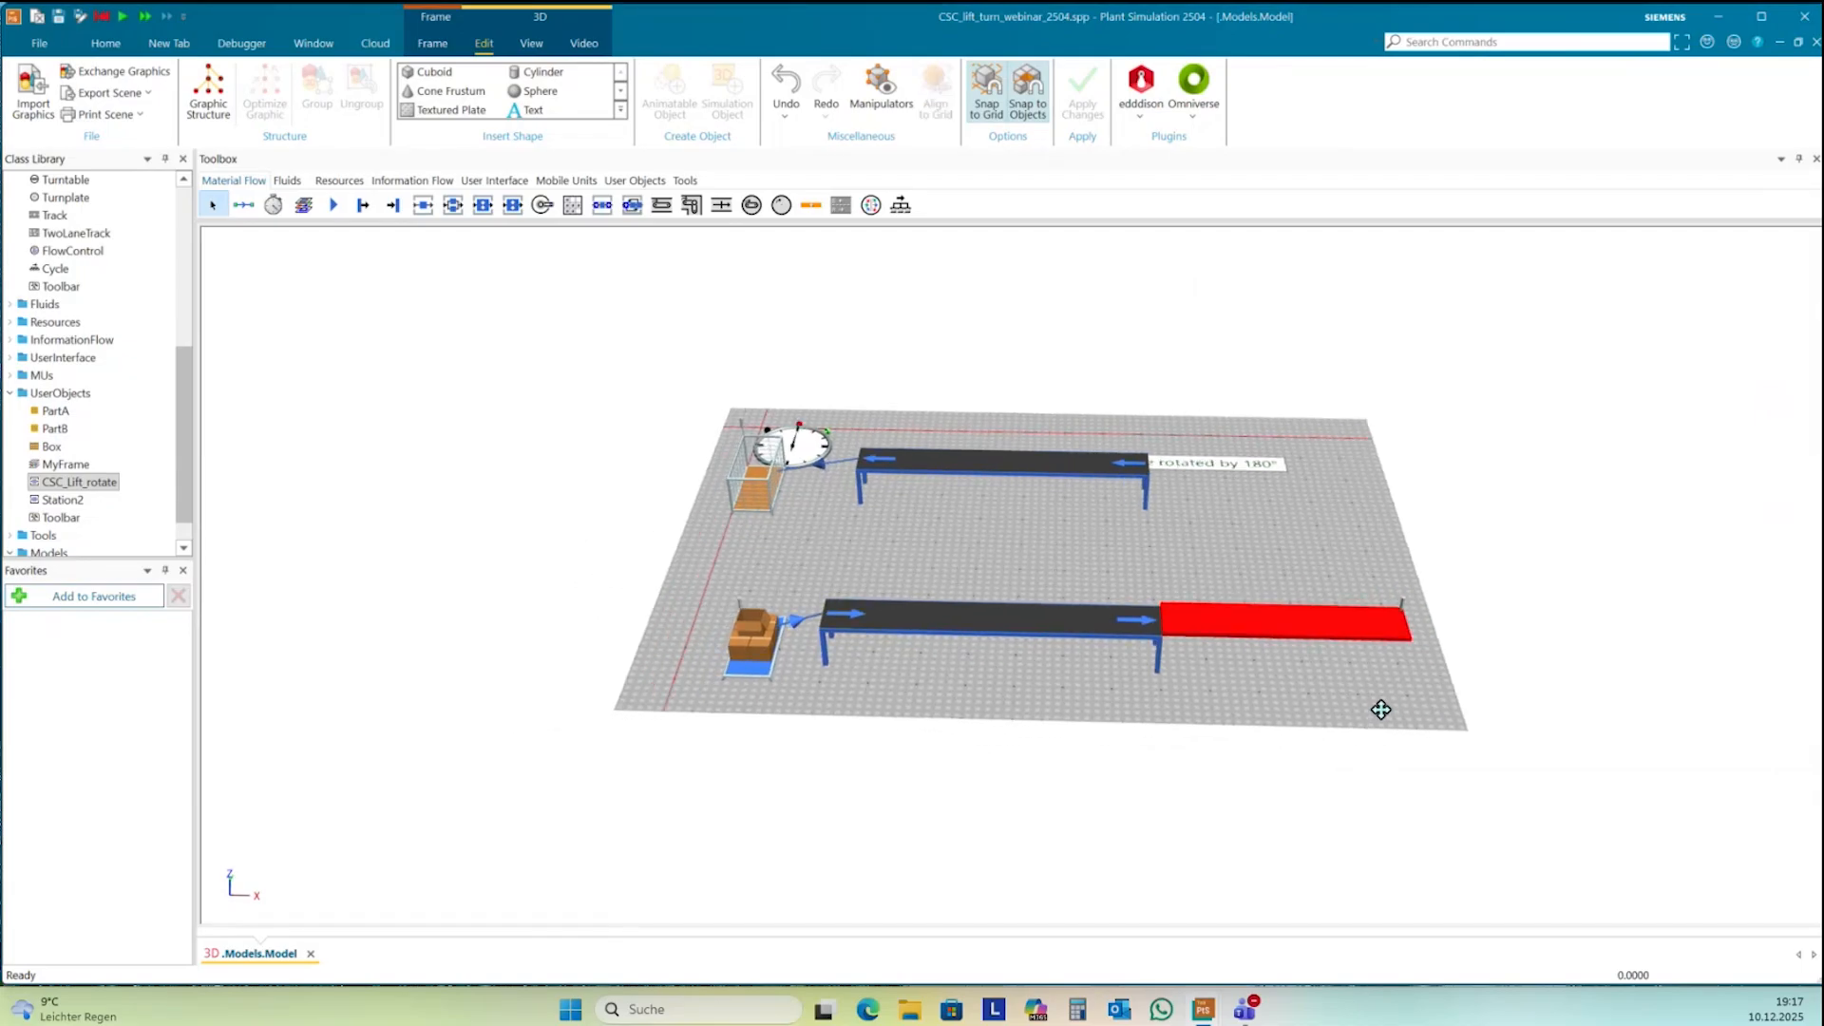
left_click(1249, 628)
left_click(1260, 671)
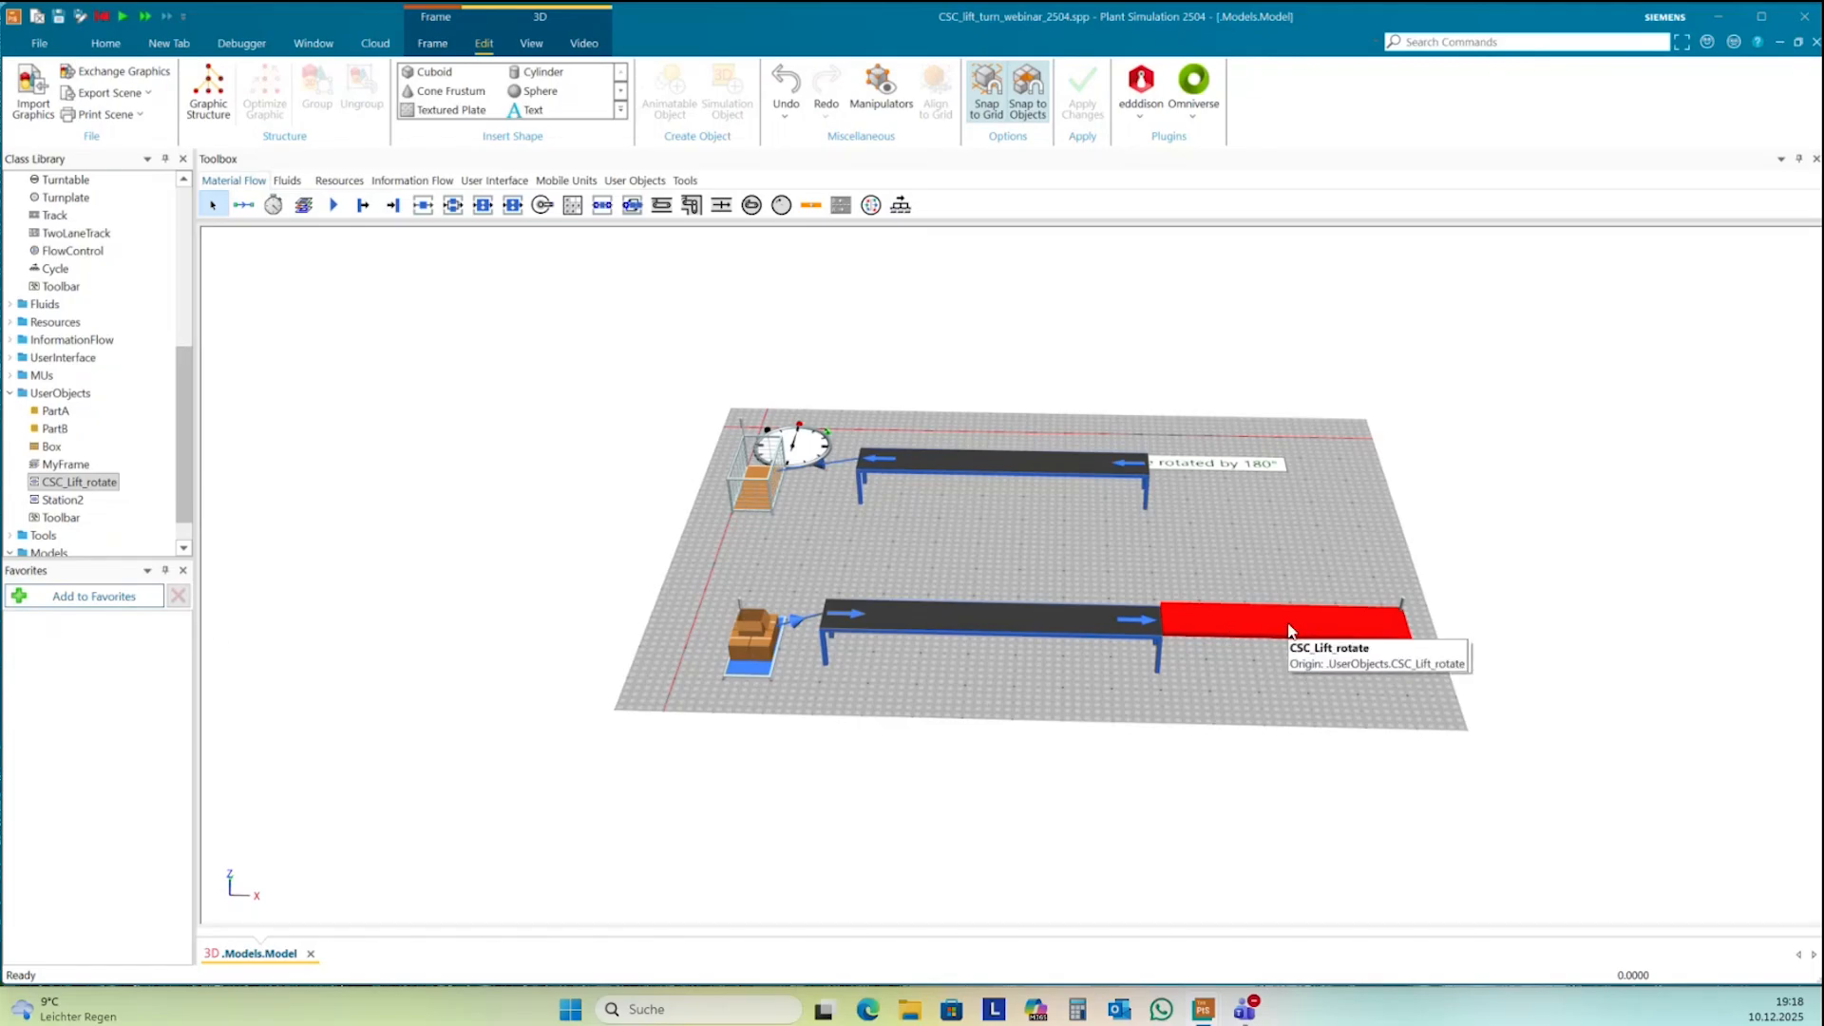
- Add a user-defined boolean attribute isReady with value true and initial value true to the CSC_Lift_rotate class in UserObjects
left_click(57, 485)
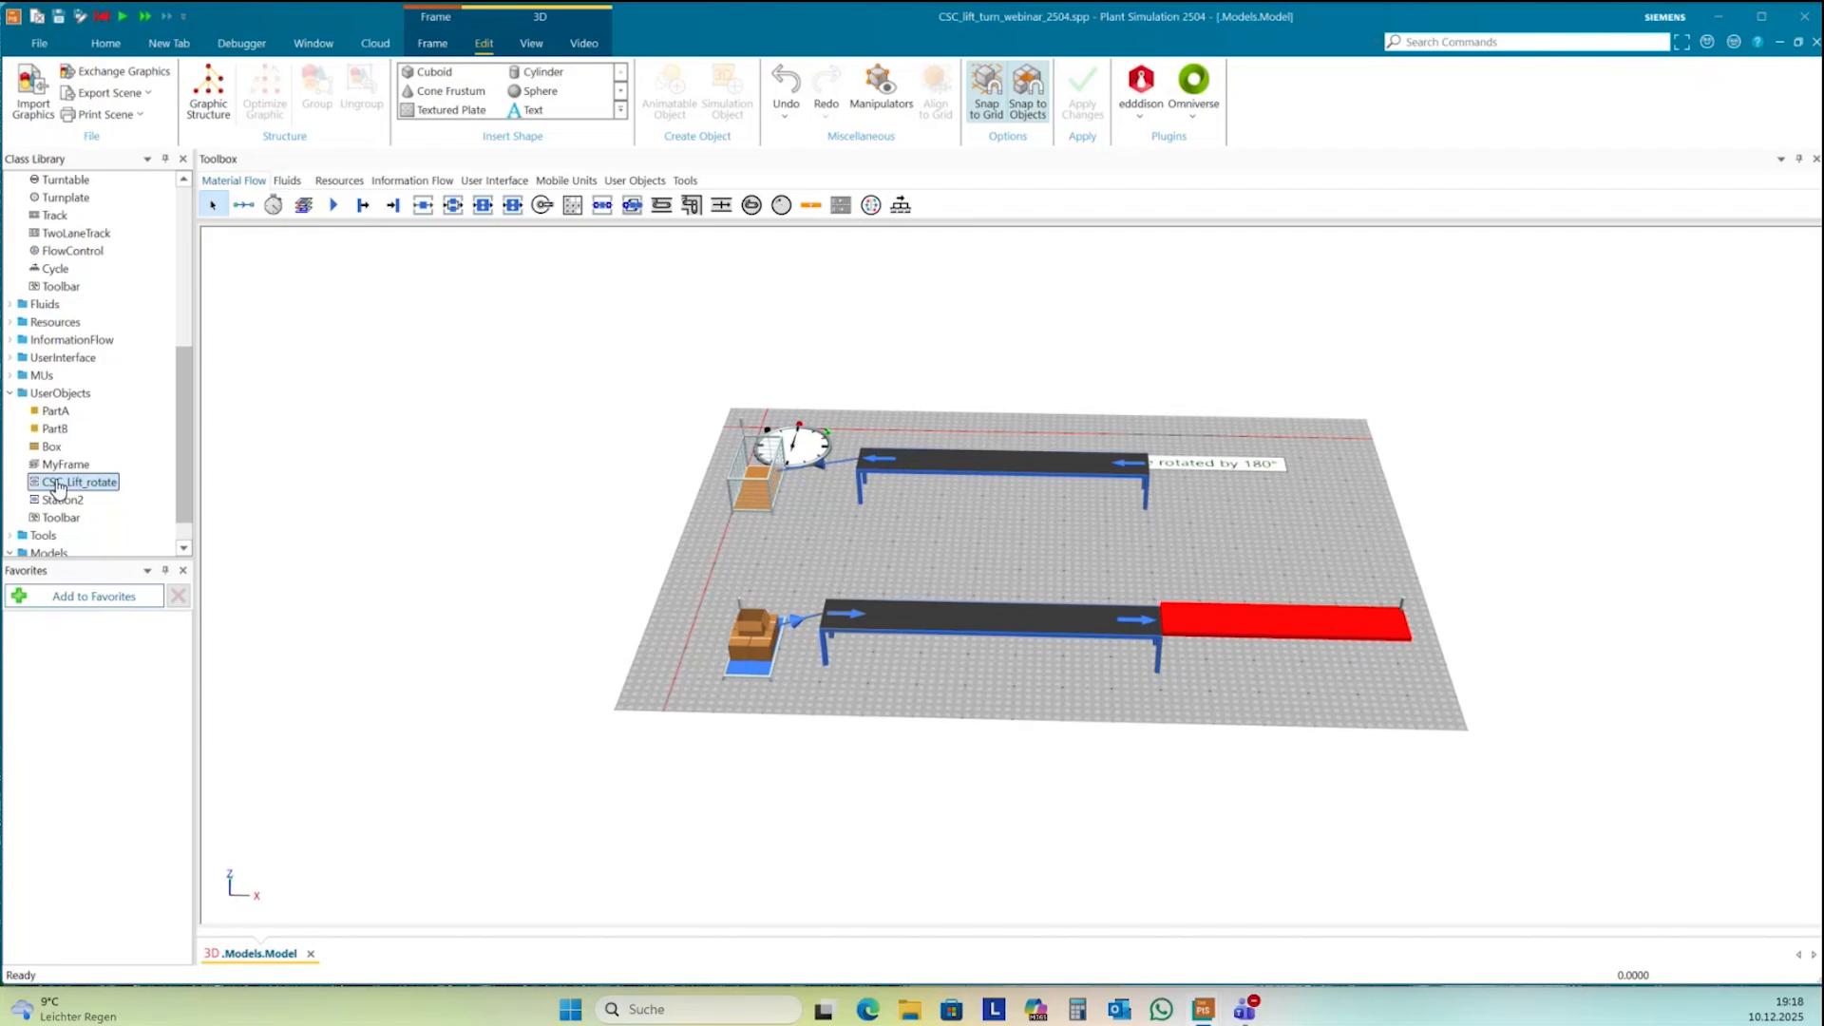
double_click(57, 484)
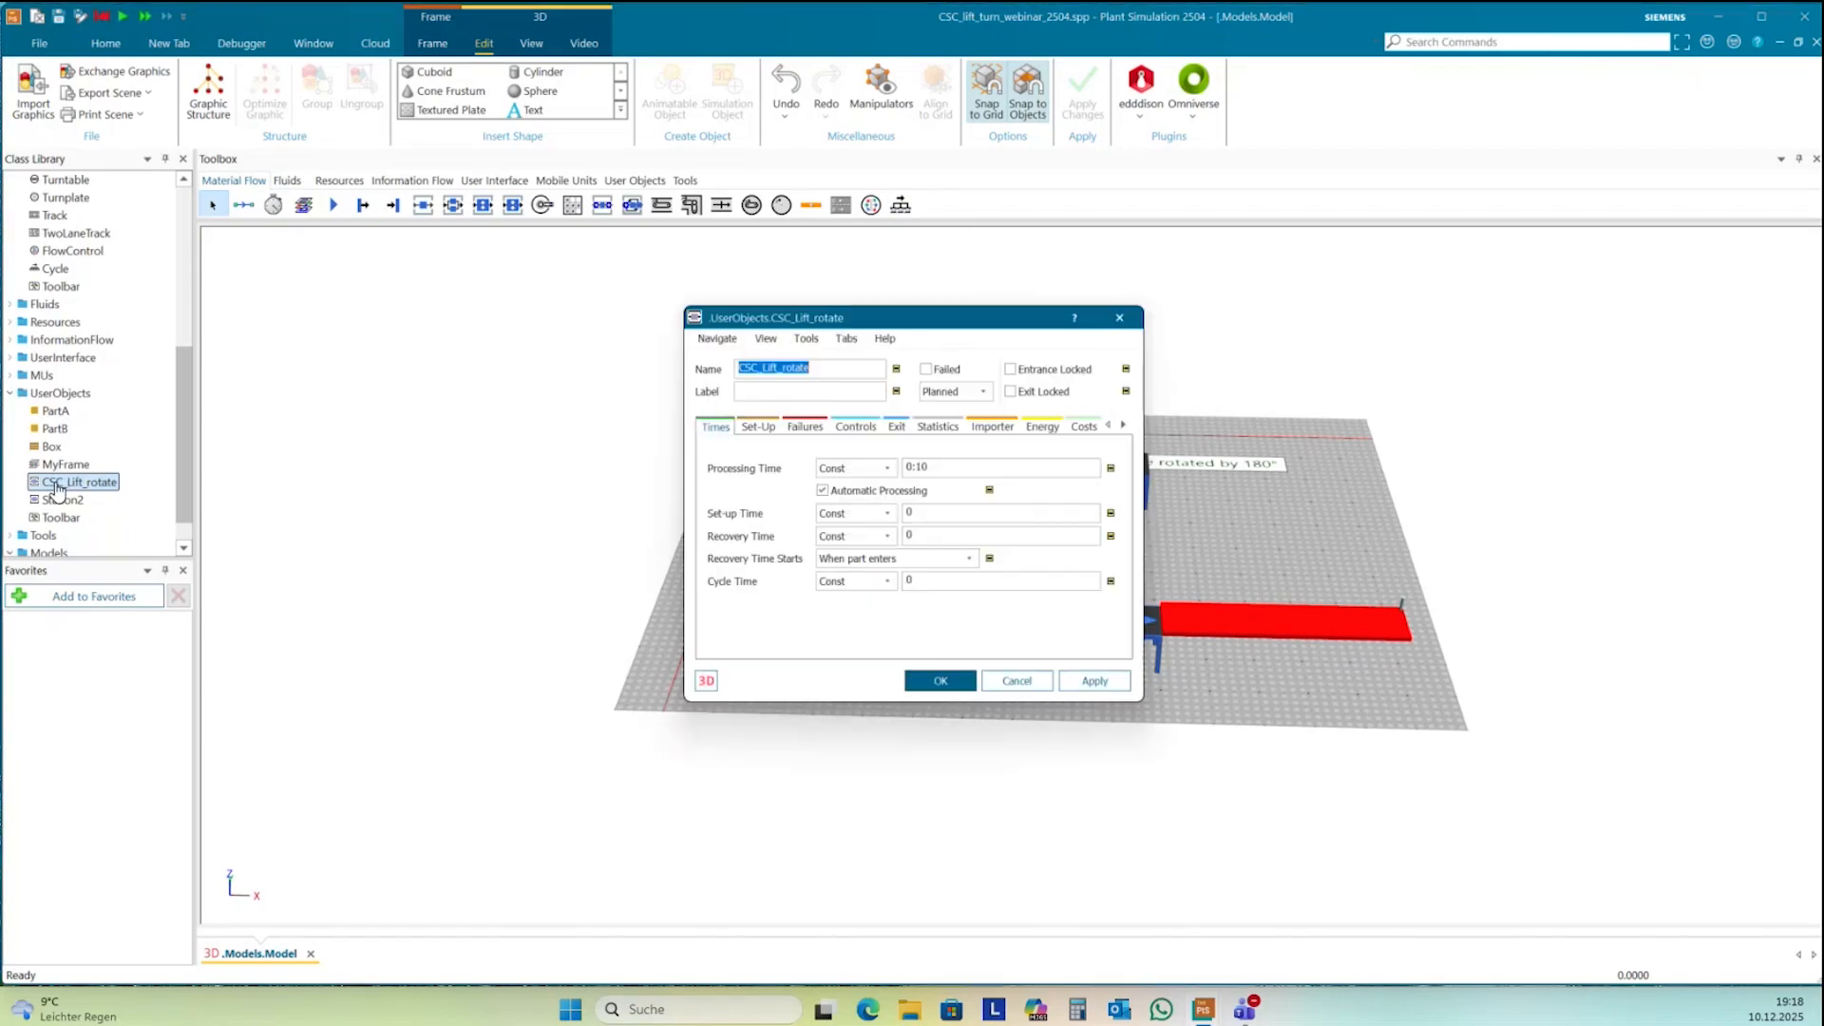
left_click(1123, 424)
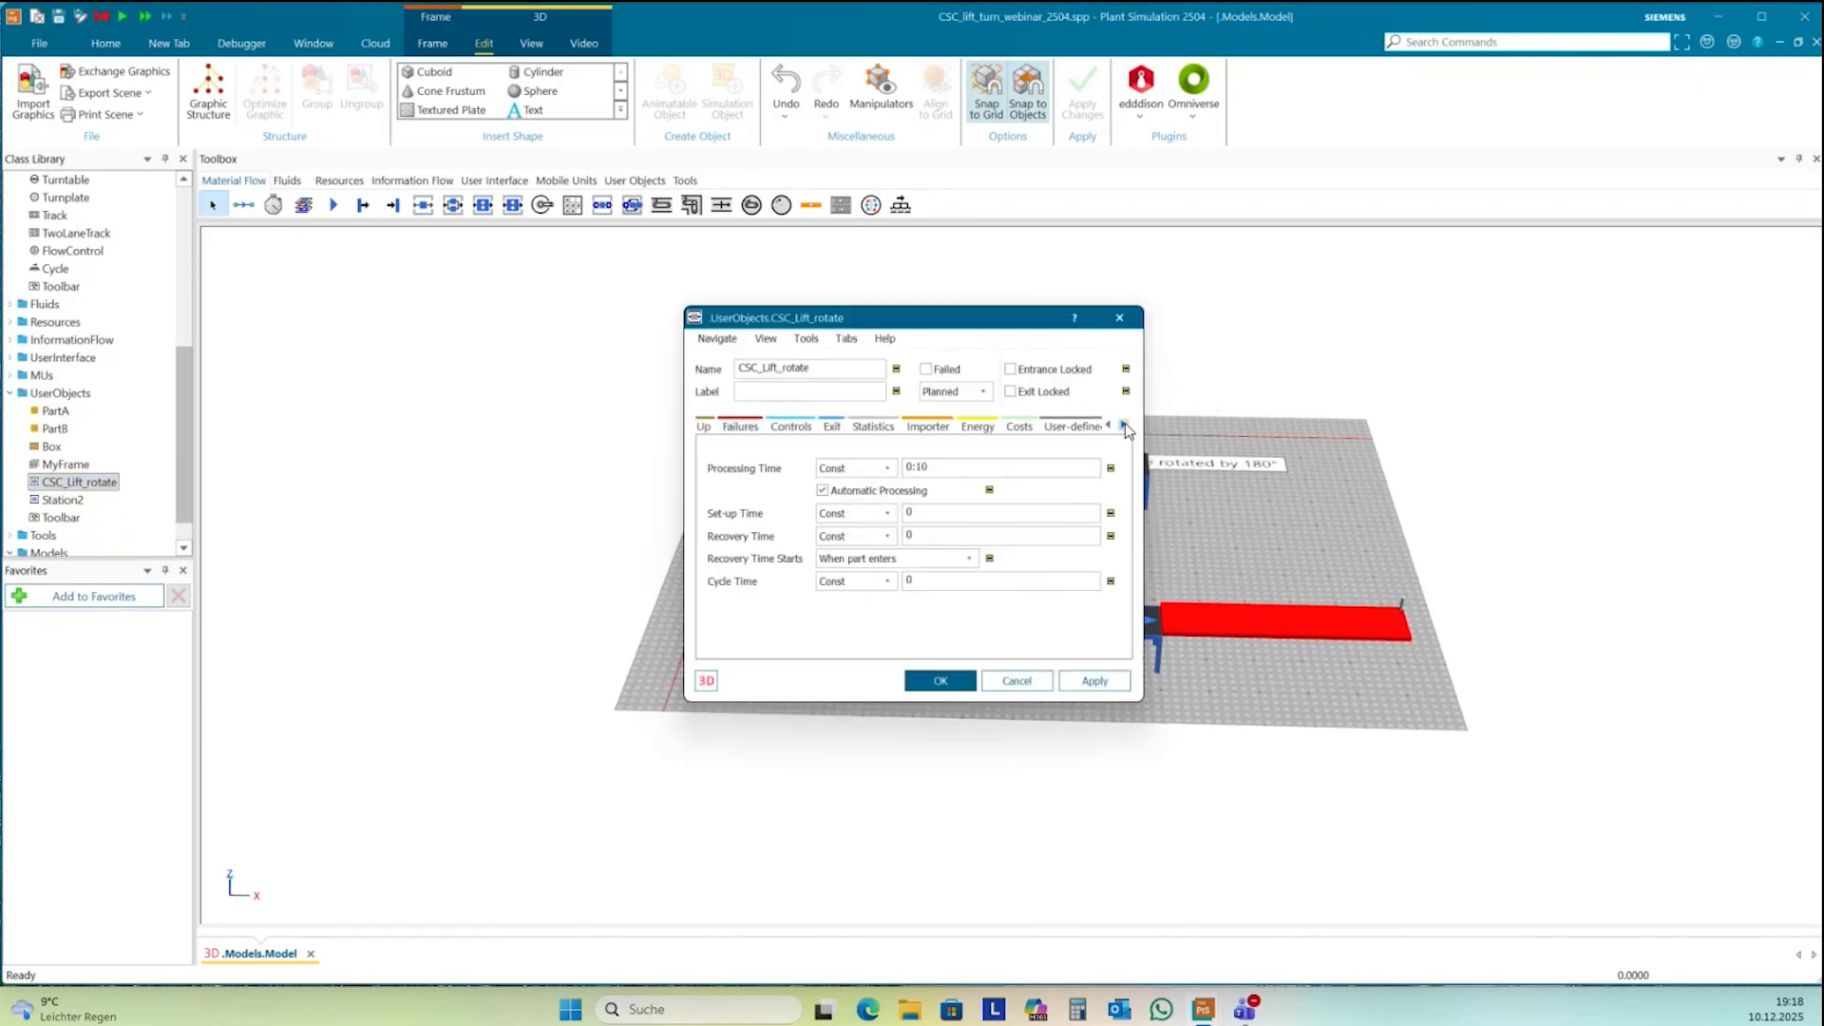
left_click(1122, 424)
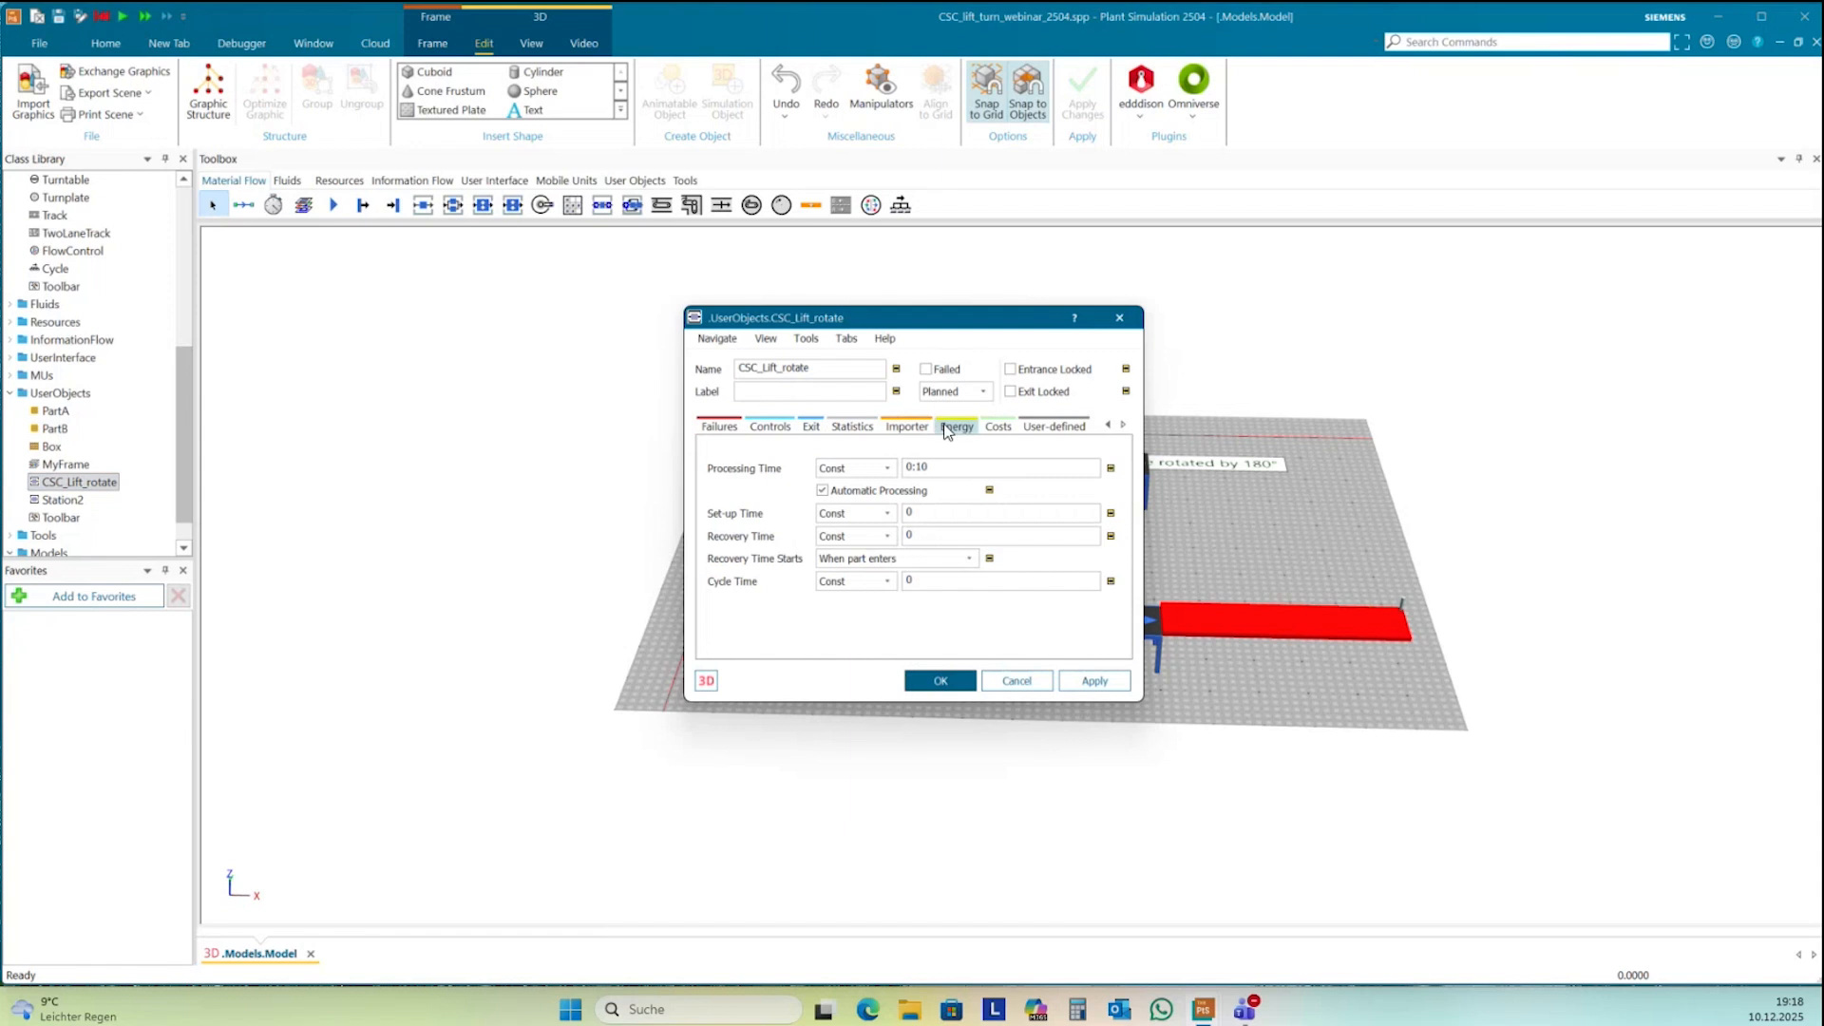
left_click(1052, 428)
left_click(749, 448)
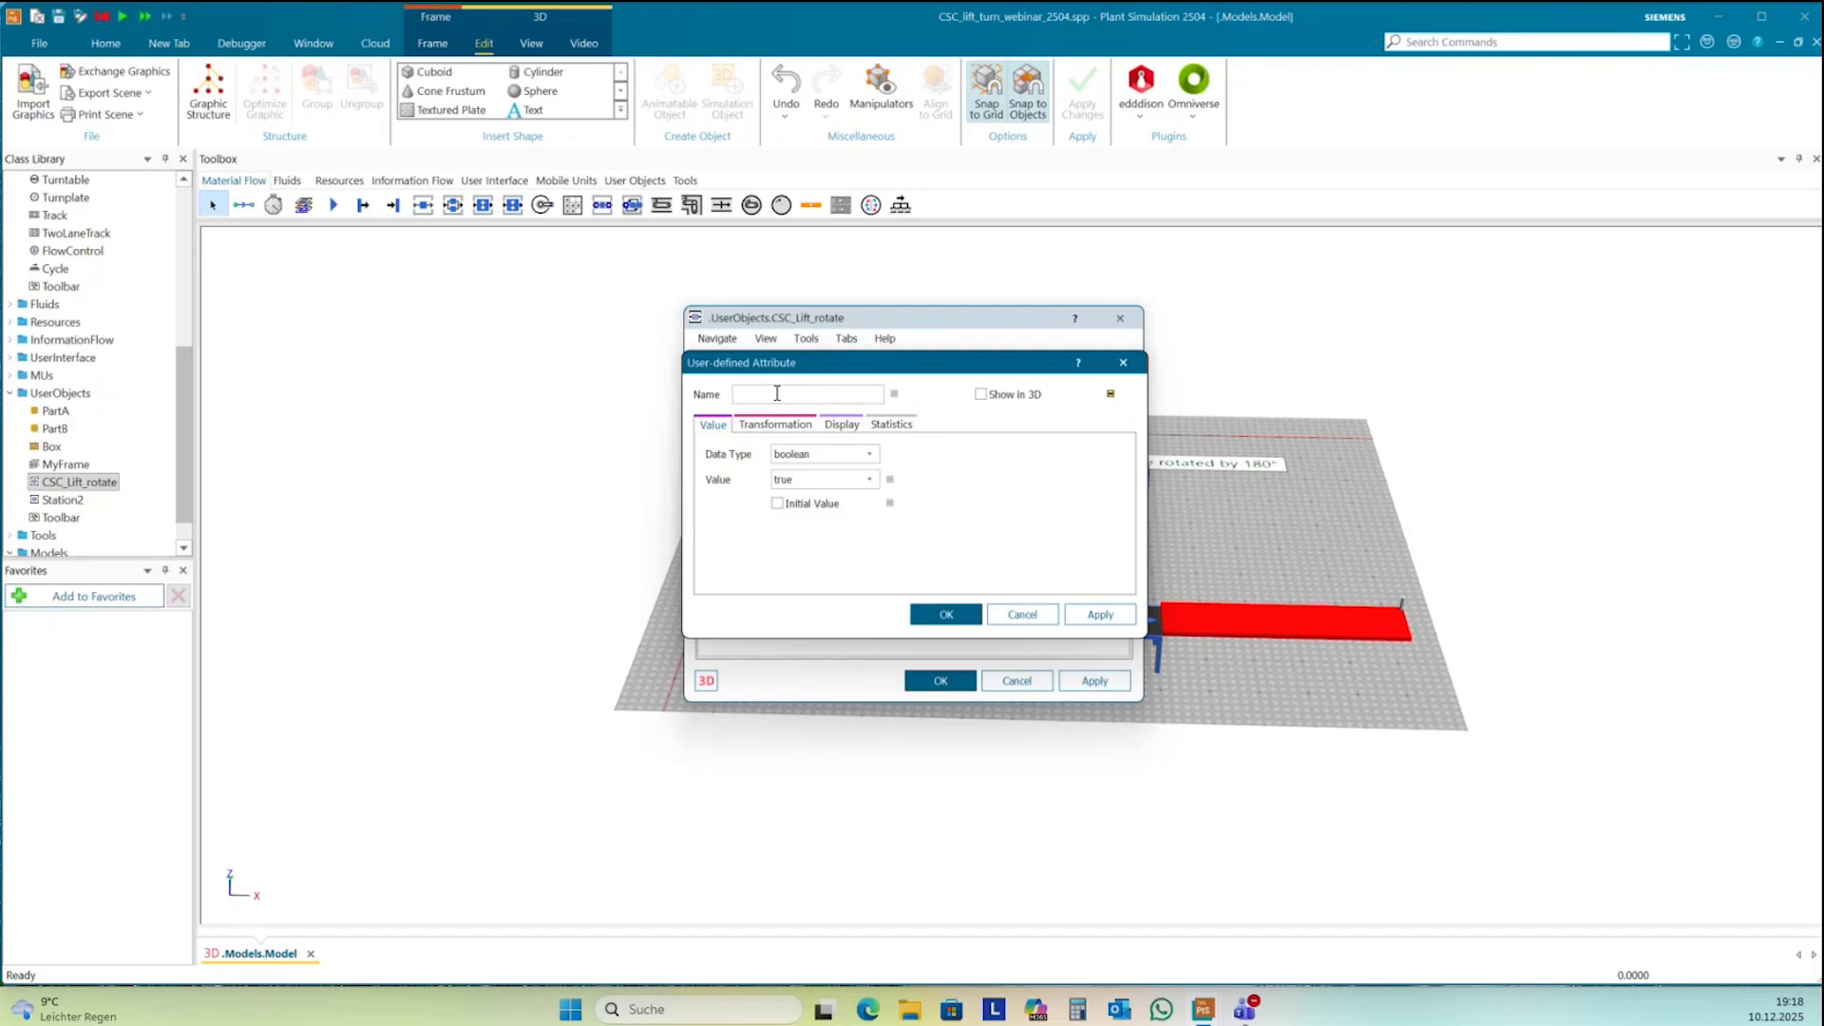
type("isReady")
left_click(778, 504)
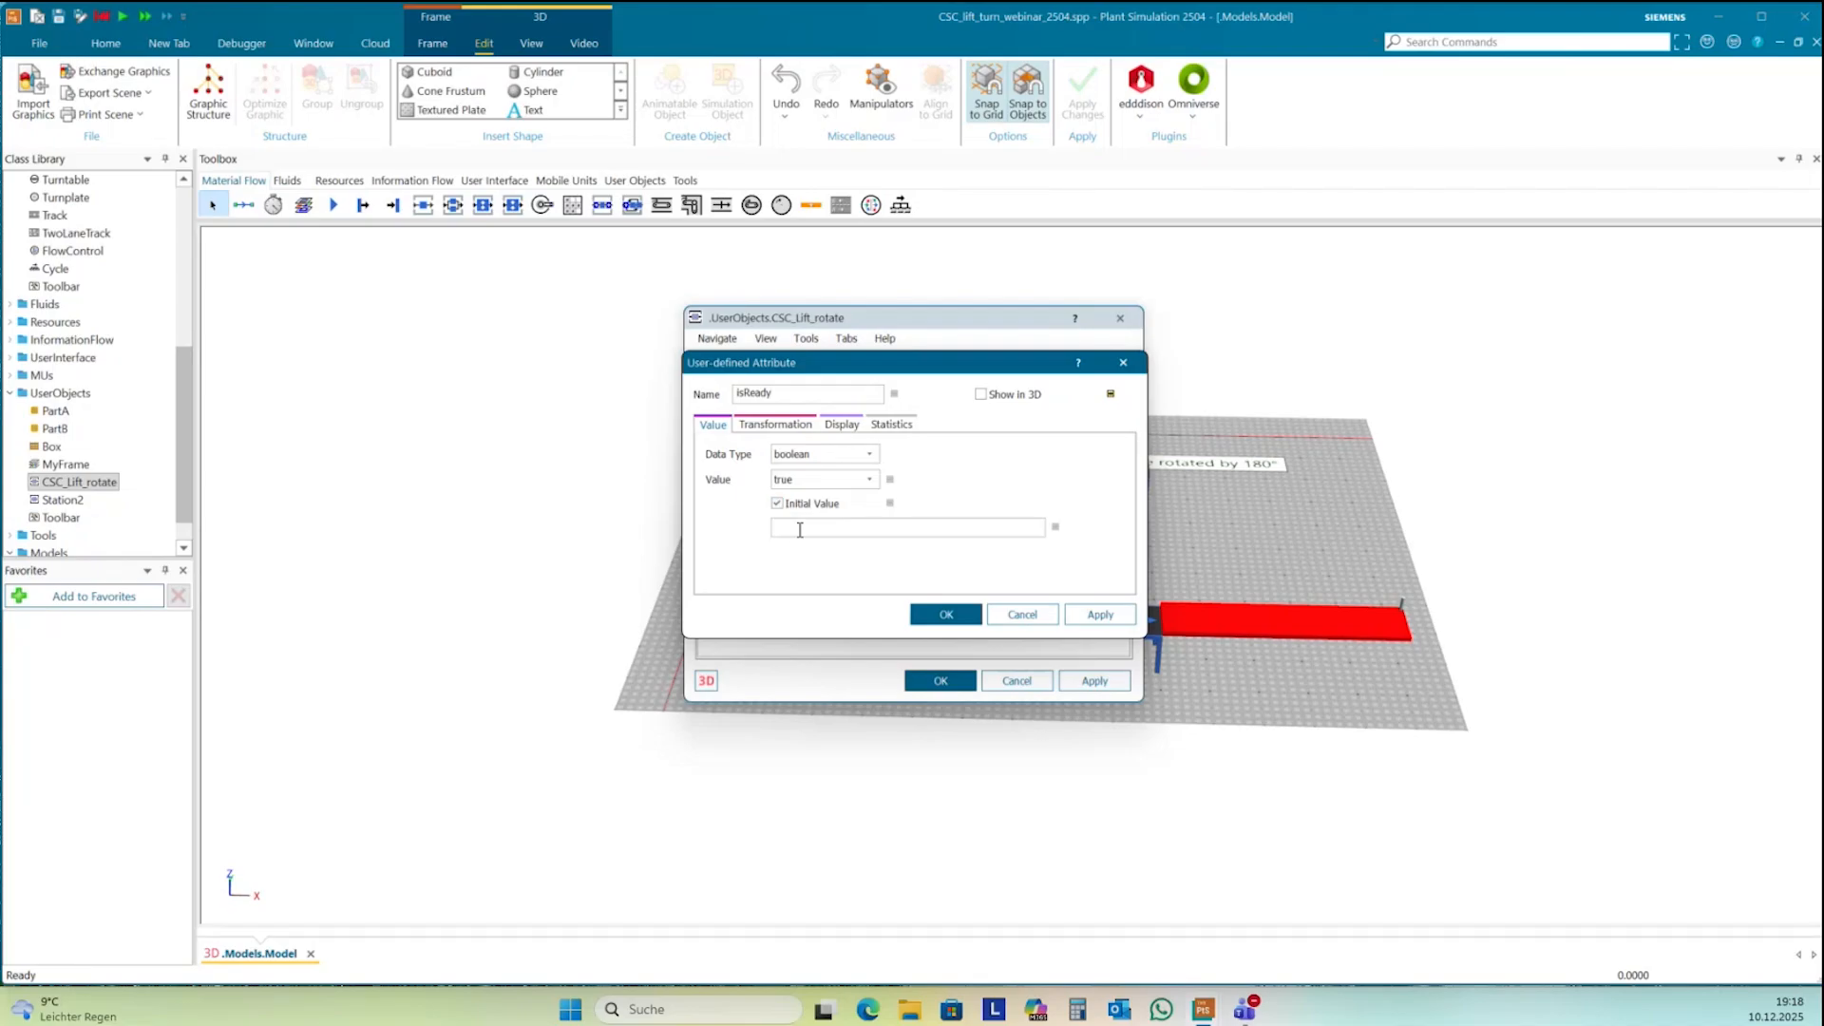
left_click(799, 529)
type("true")
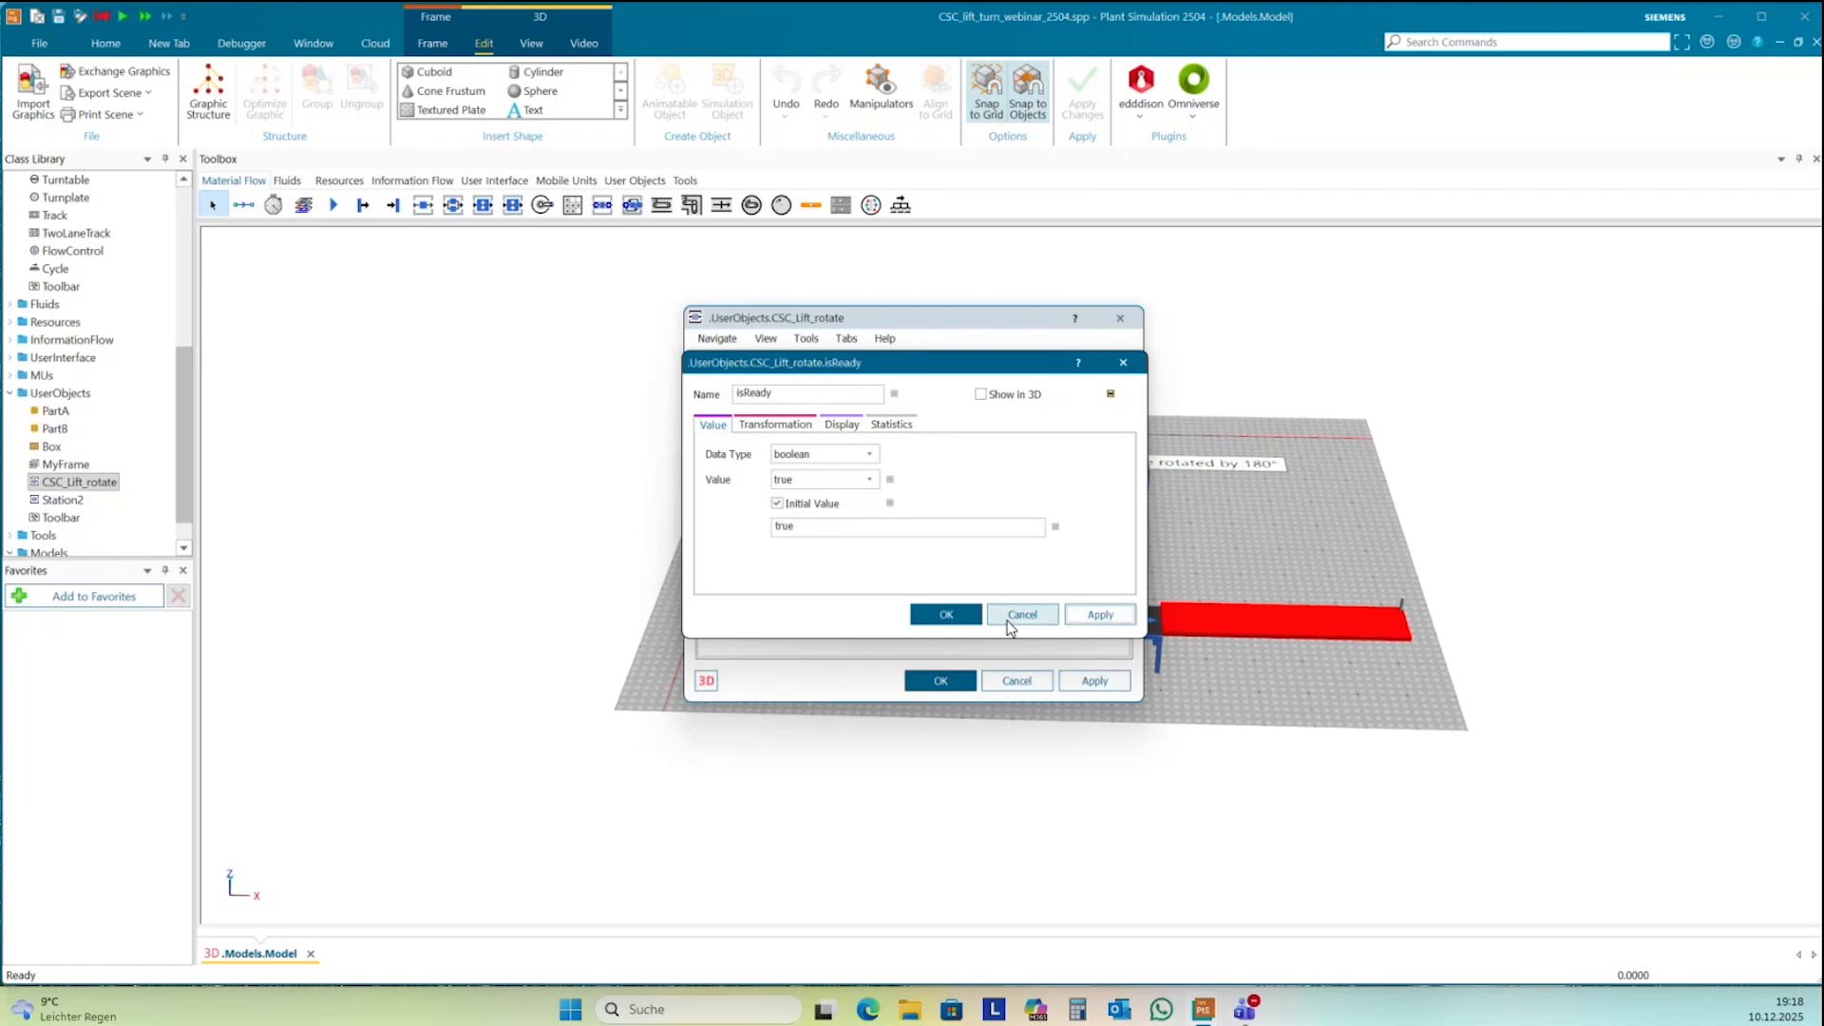
left_click(940, 615)
left_click(1088, 682)
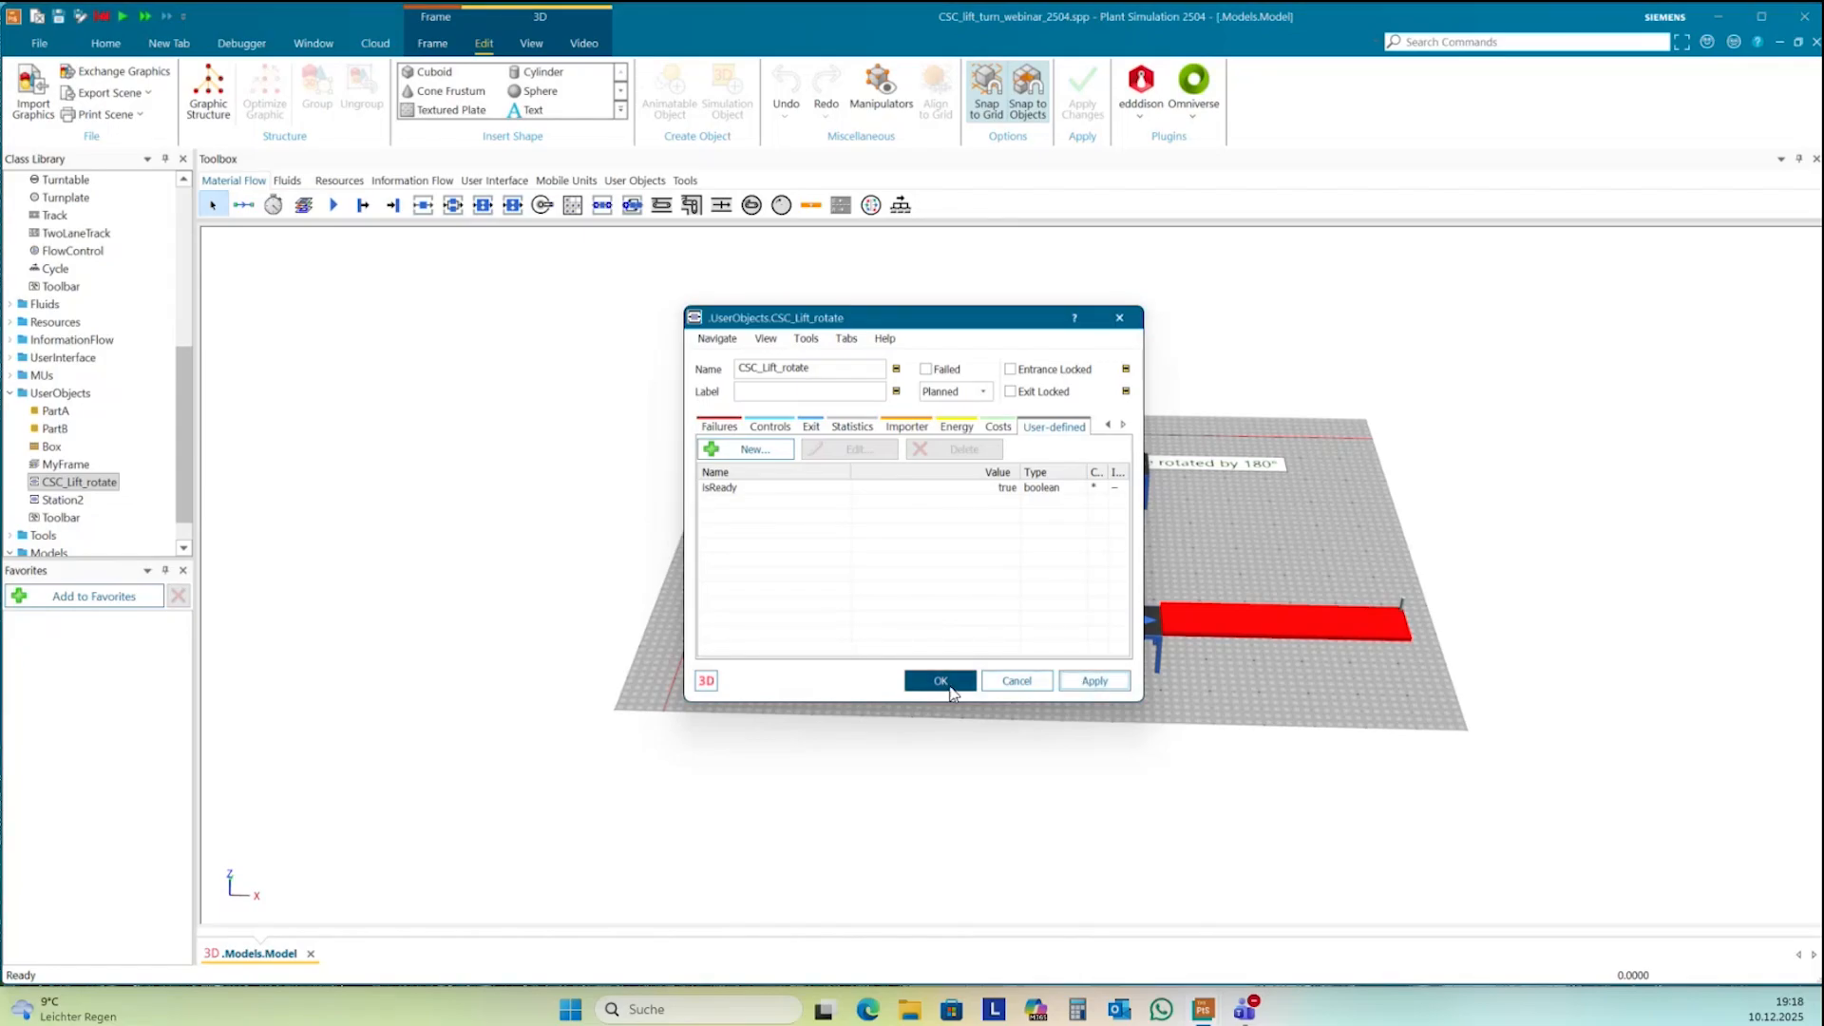
left_click(939, 681)
- Shift the CSC_Lift_rotate station along X to leave a small gap after the front conveyor's outgoing end
left_click(1220, 625)
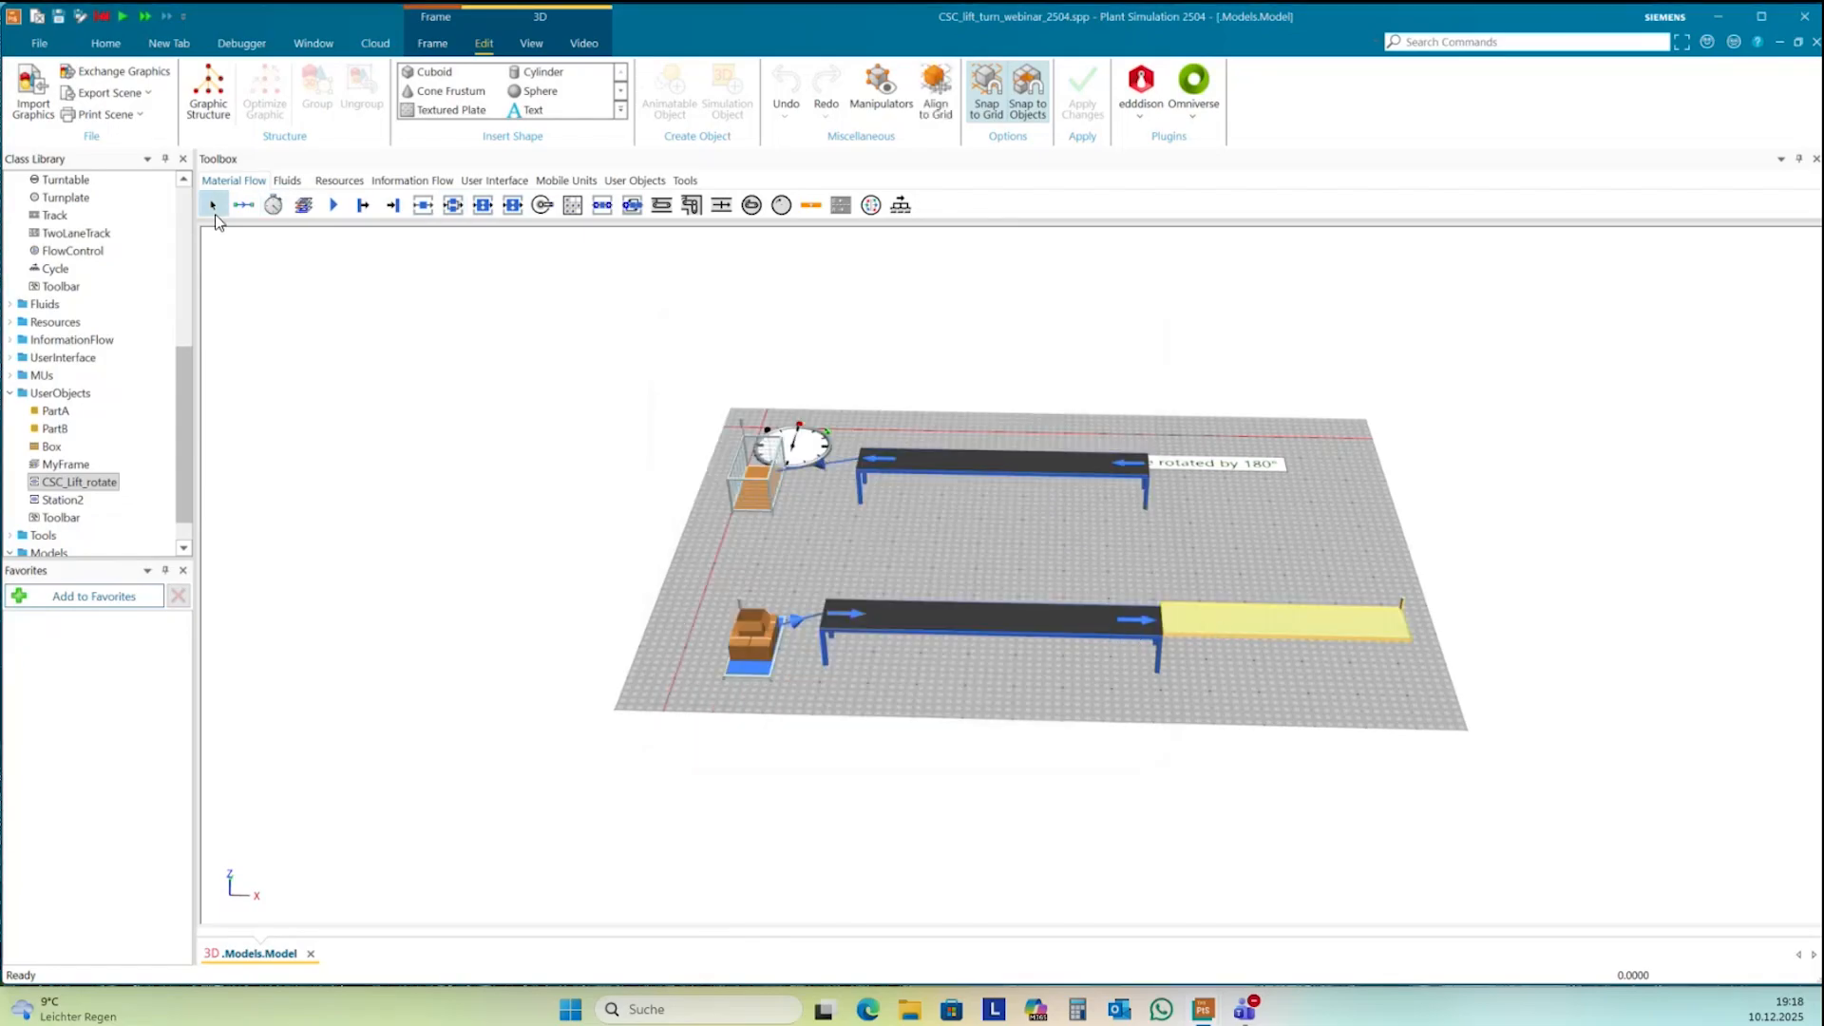
left_click(243, 204)
right_click(1131, 574)
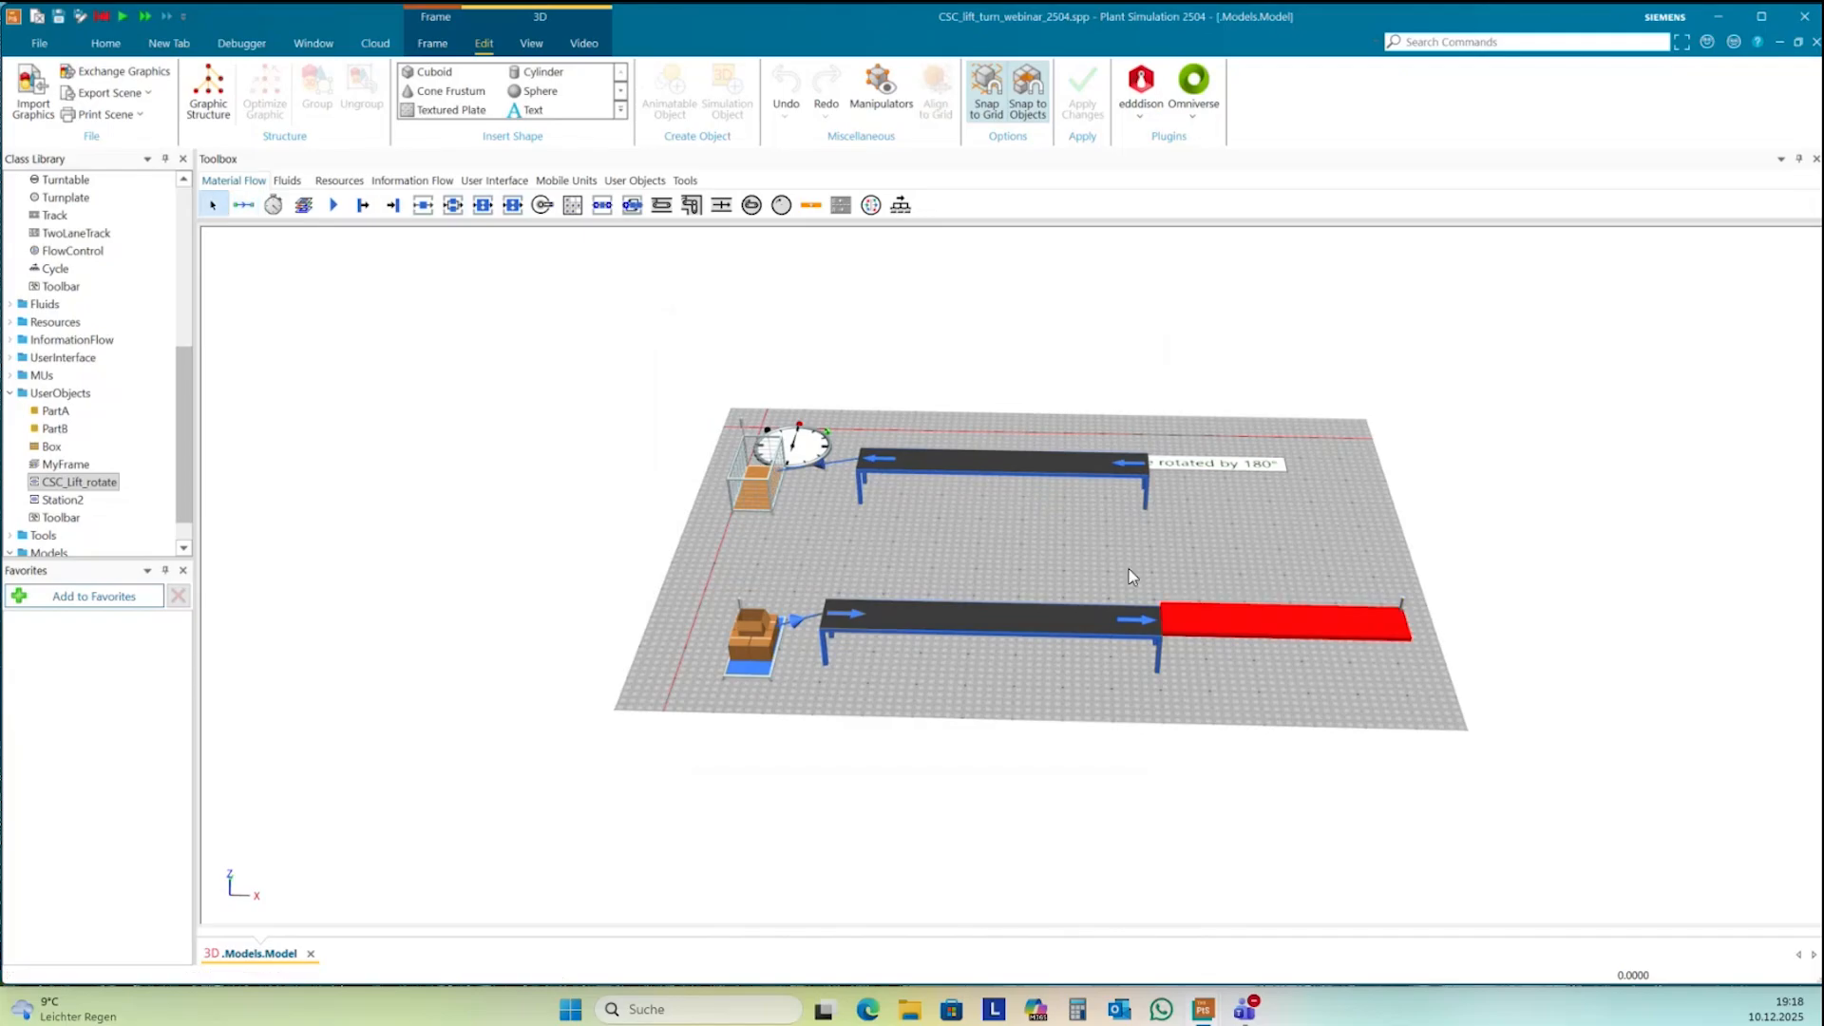
left_click_drag(1257, 631, 1279, 634)
left_click(833, 443)
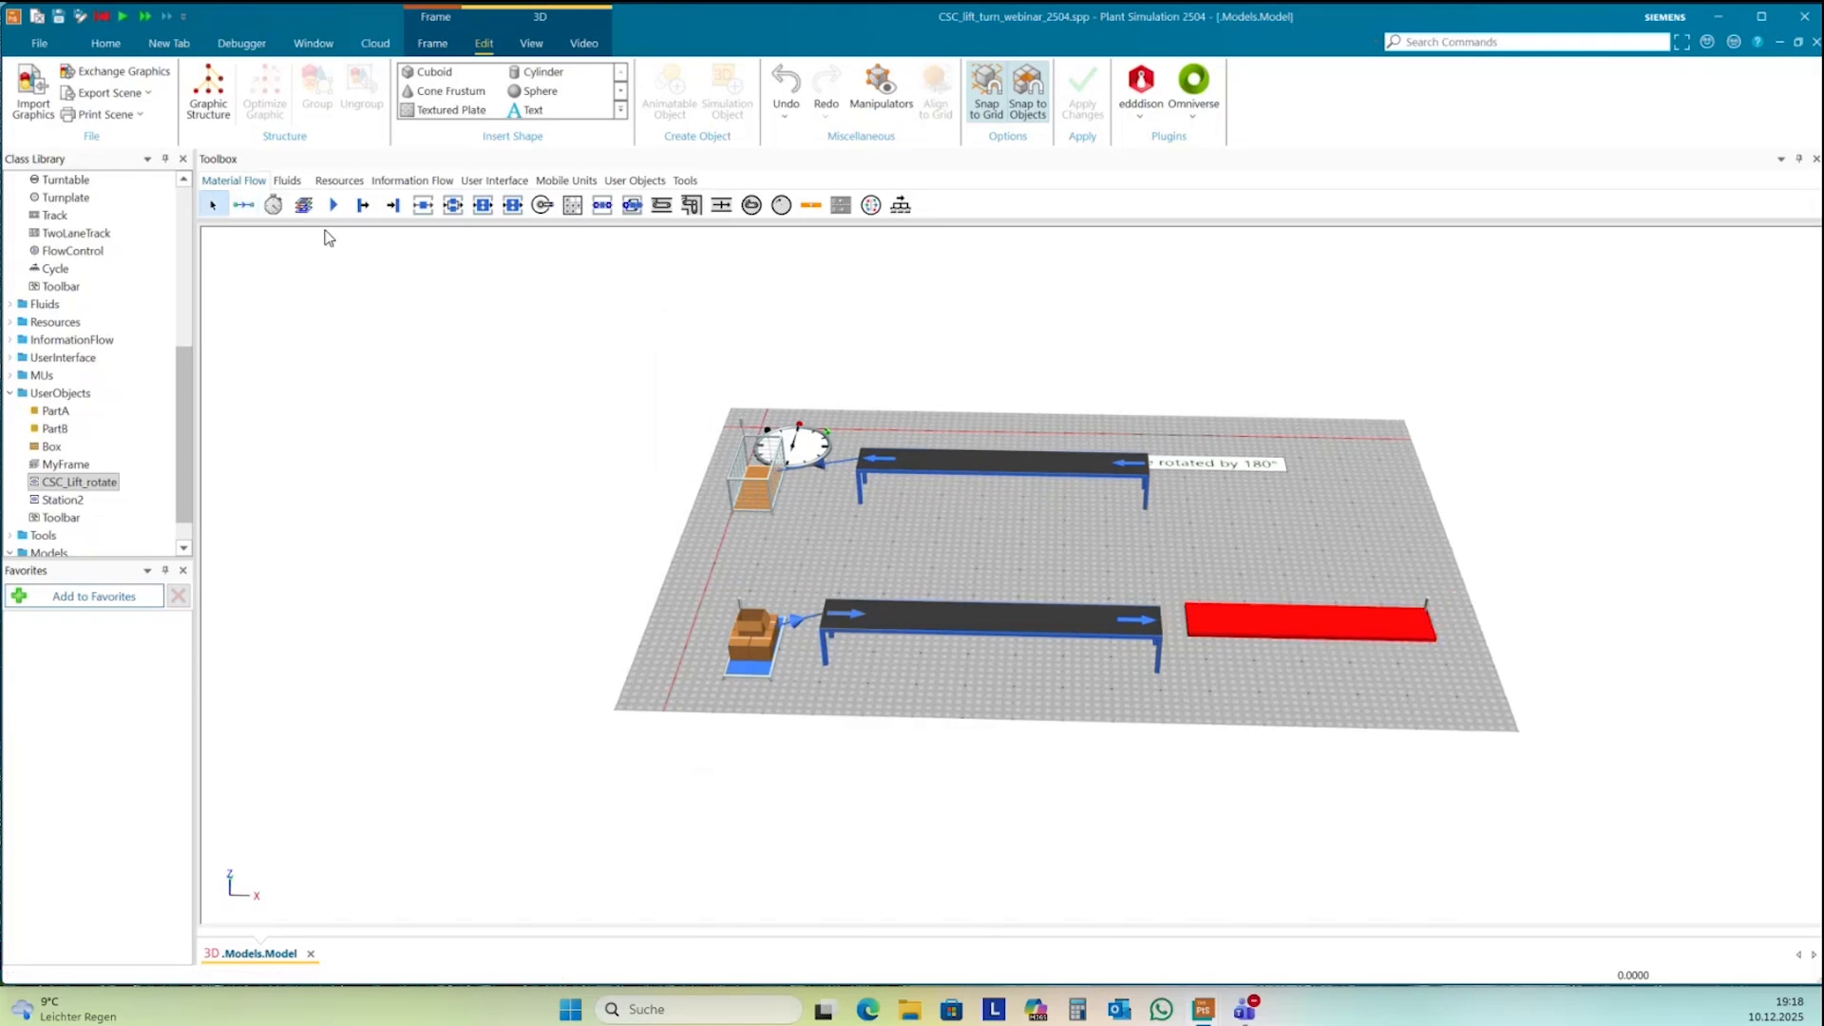
- Connect the front conveyor to the CSC_Lift_rotate station and the station to the rear conveyor
left_click(243, 204)
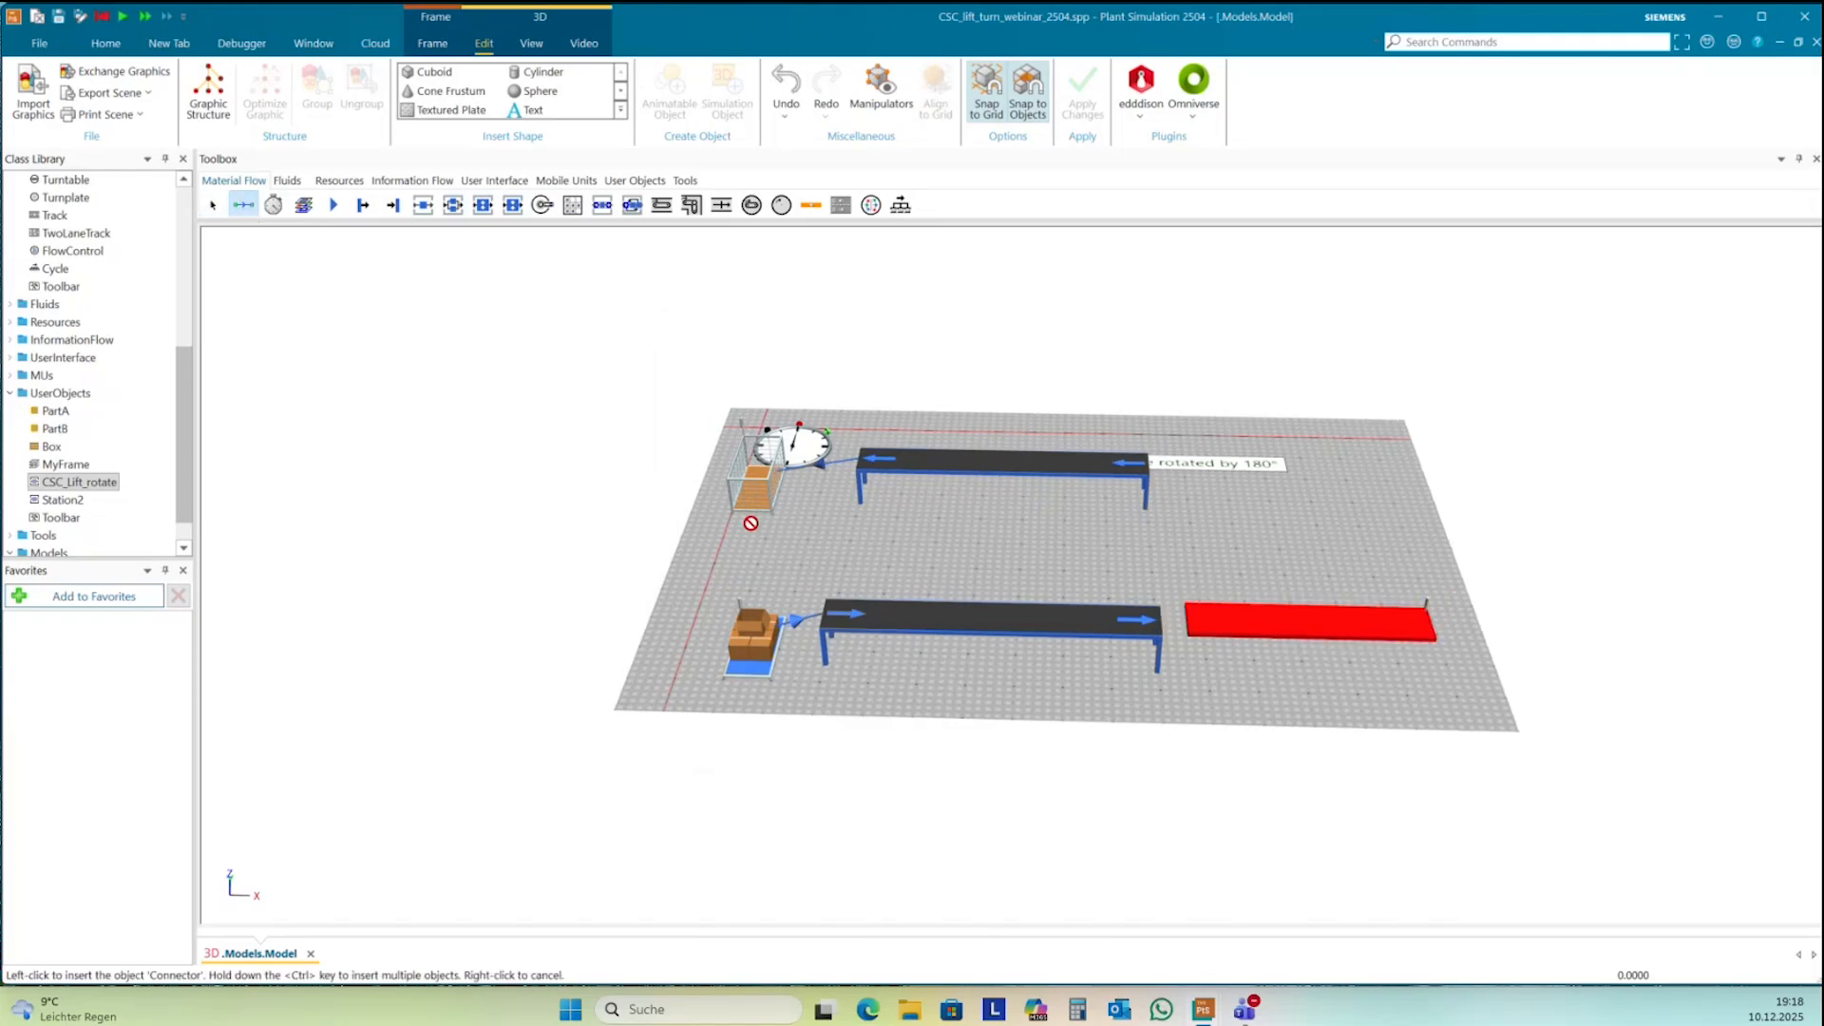
right_click(1237, 612)
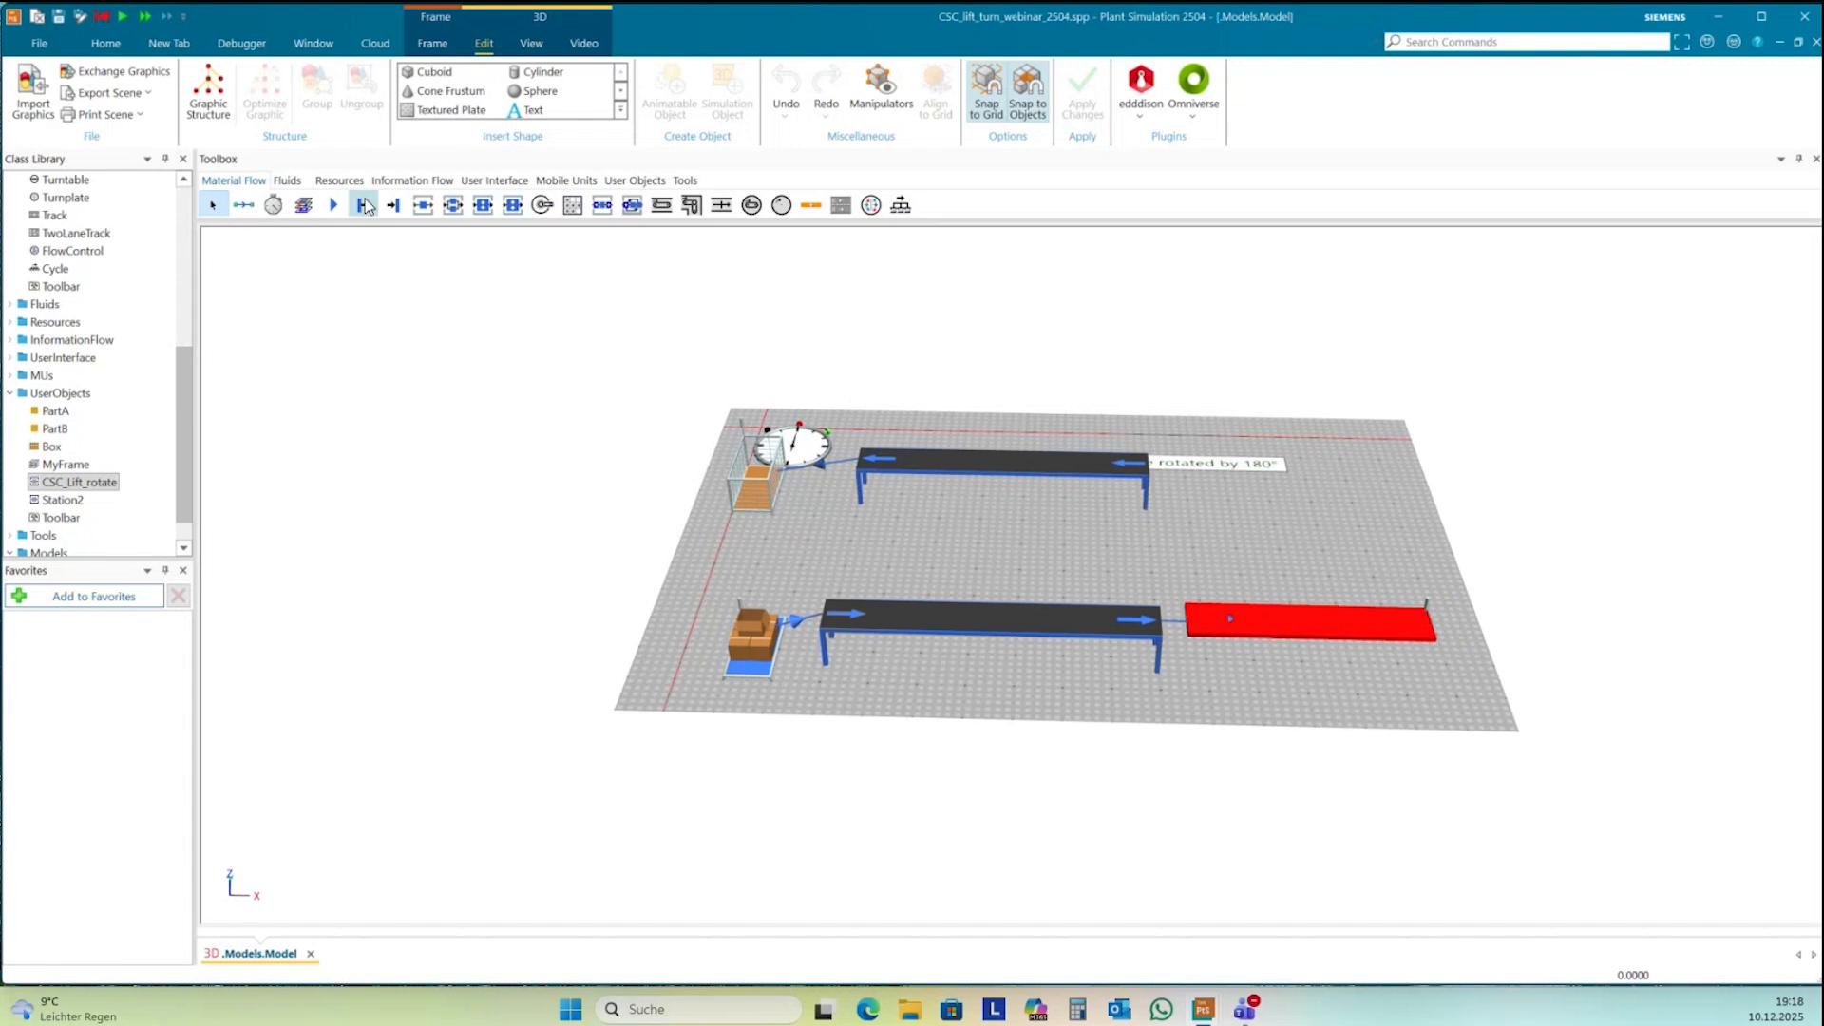
left_click(241, 205)
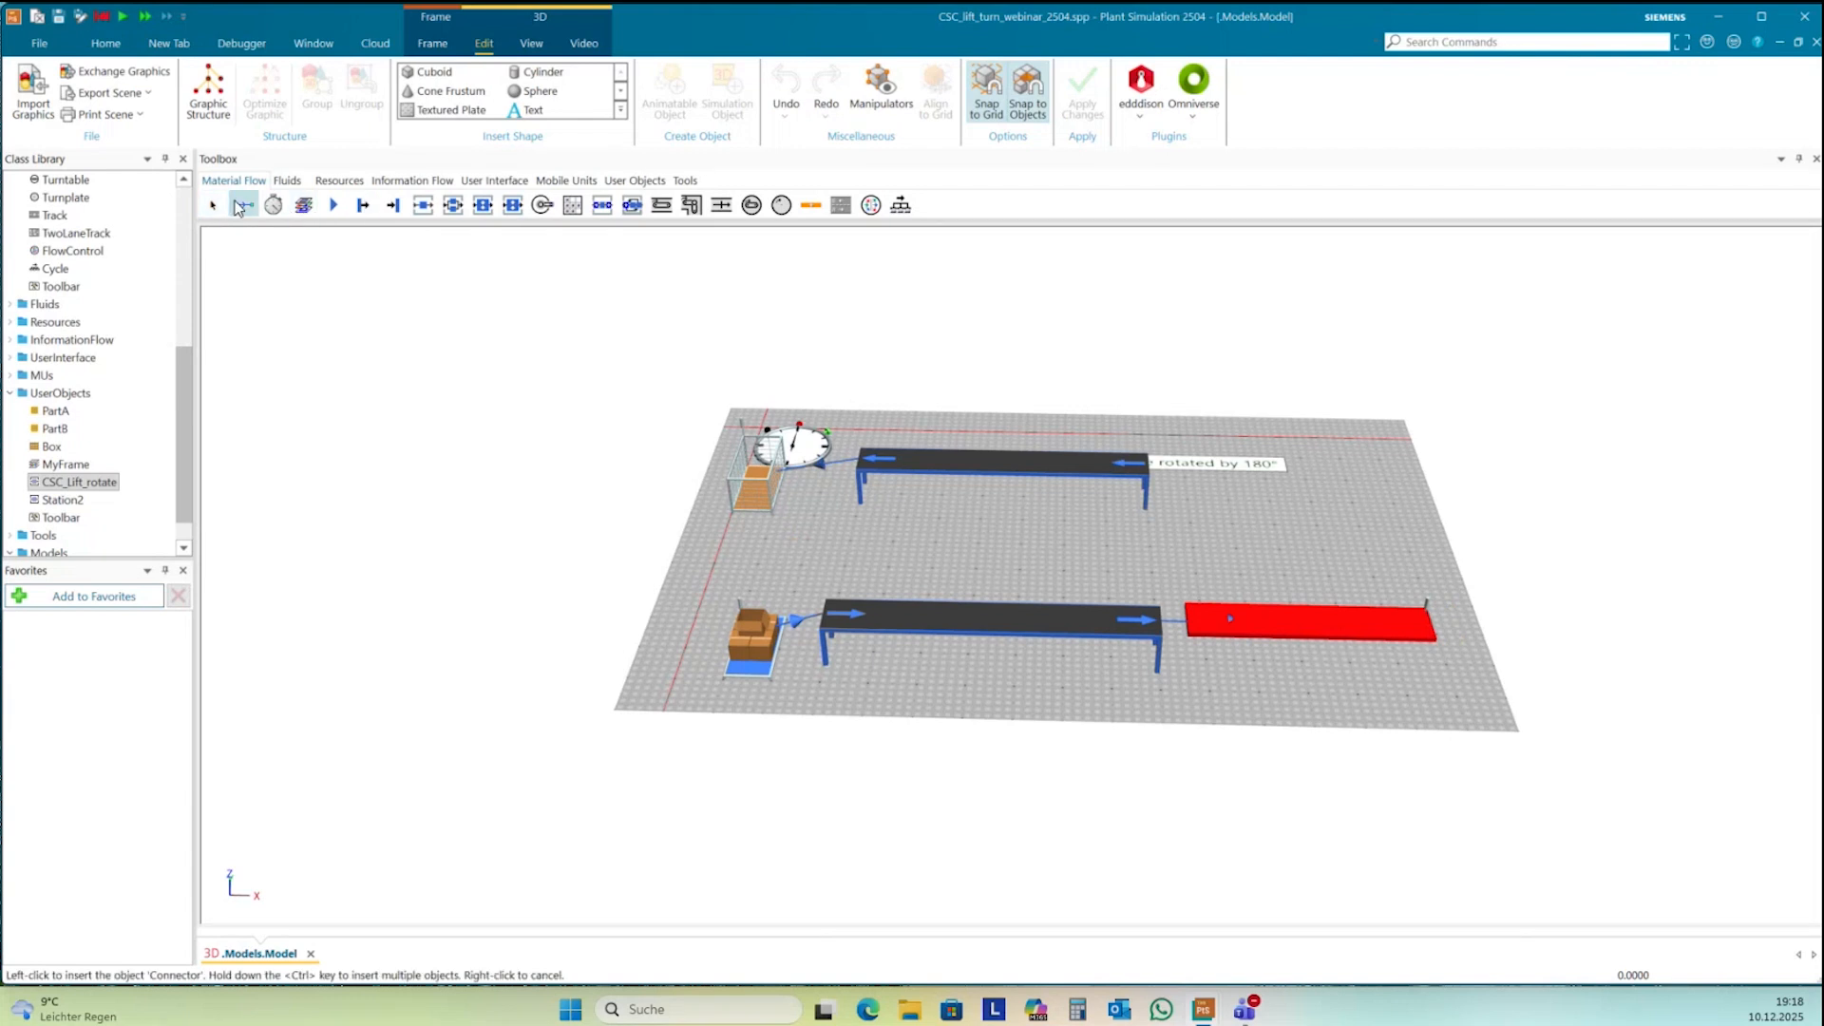
left_click(1278, 606)
left_click(1112, 459)
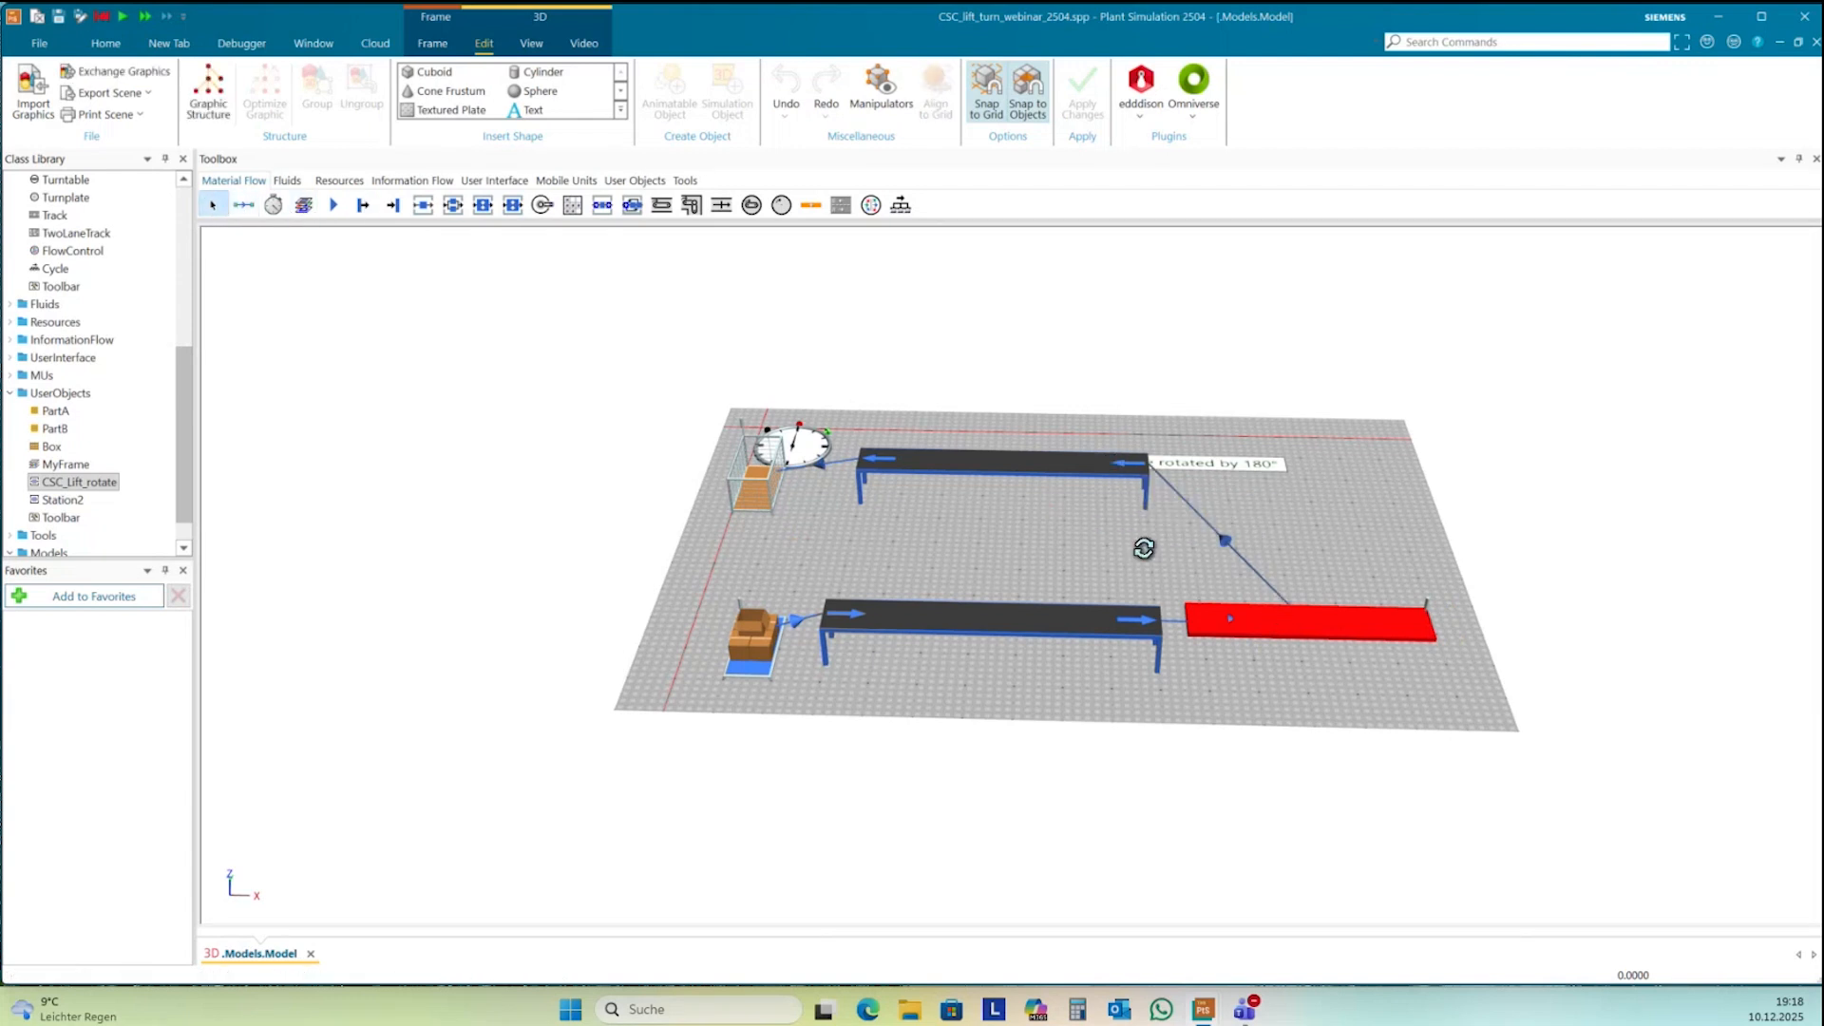
- Move the description text and the rear conveyor further back, widening the distance to the front conveyor
right_click_drag(1149, 541, 1141, 605)
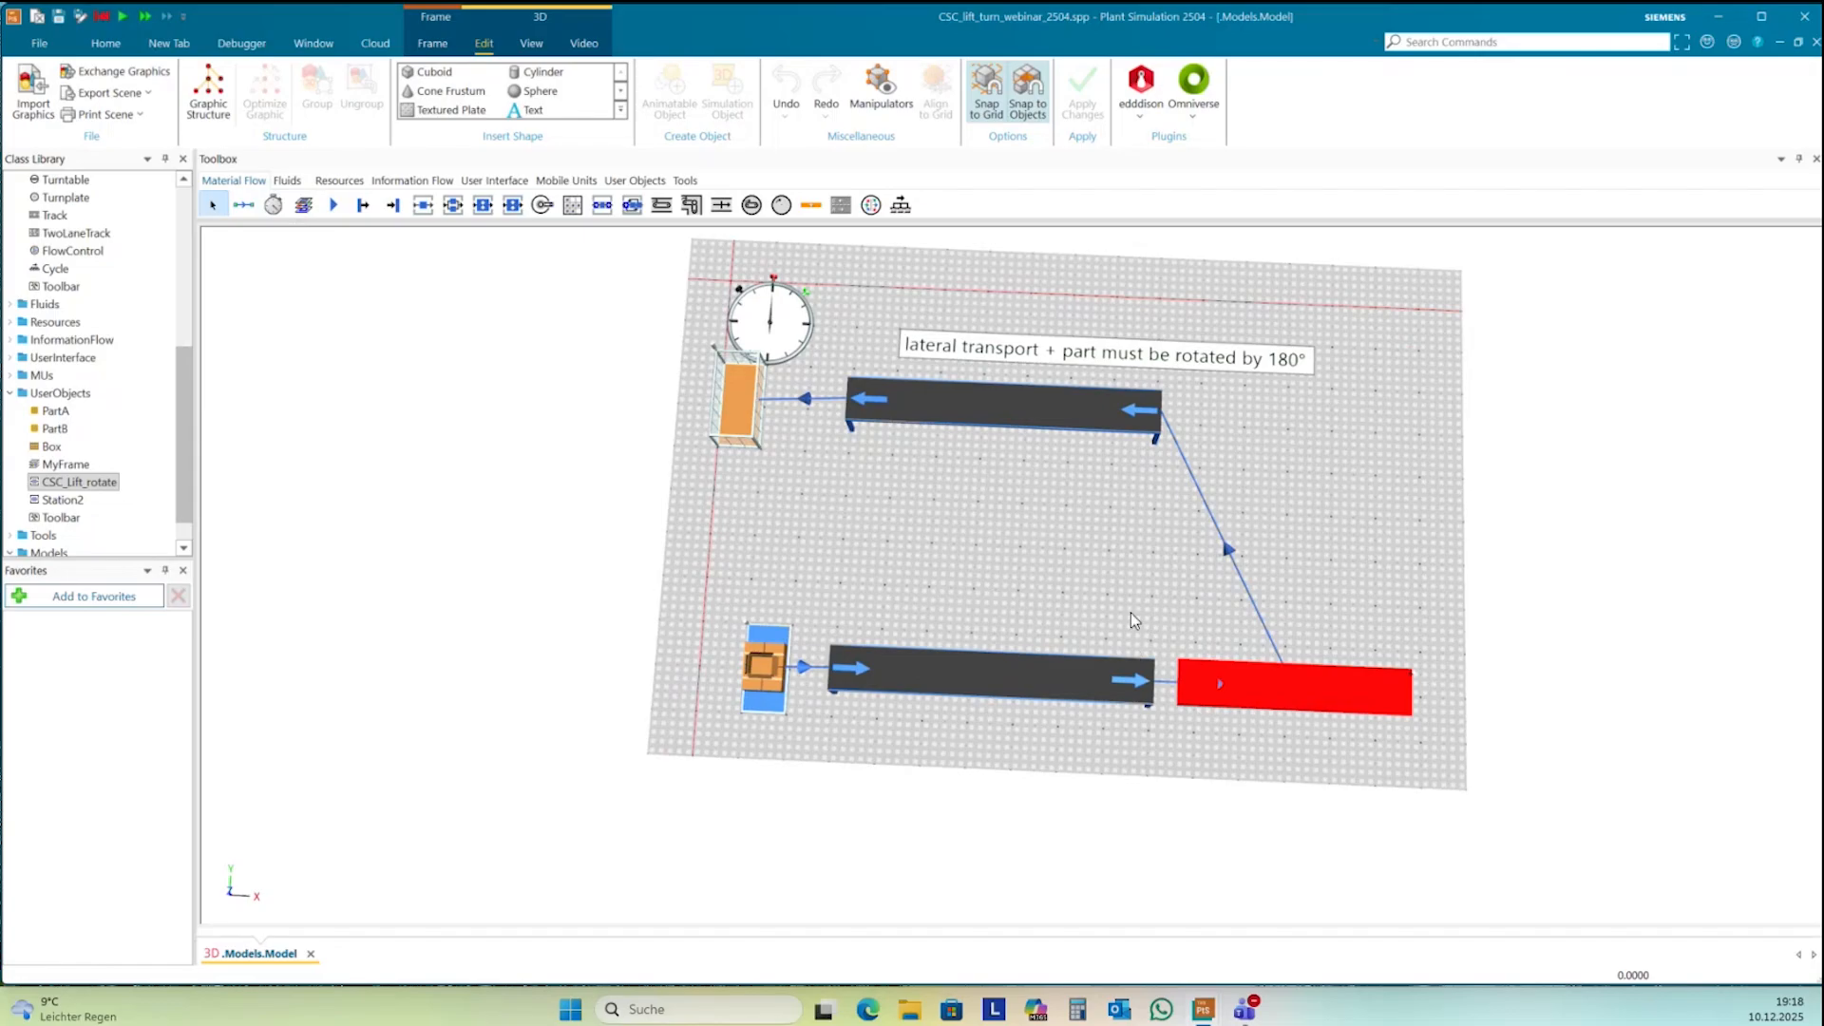
left_click_drag(1108, 355, 1112, 273)
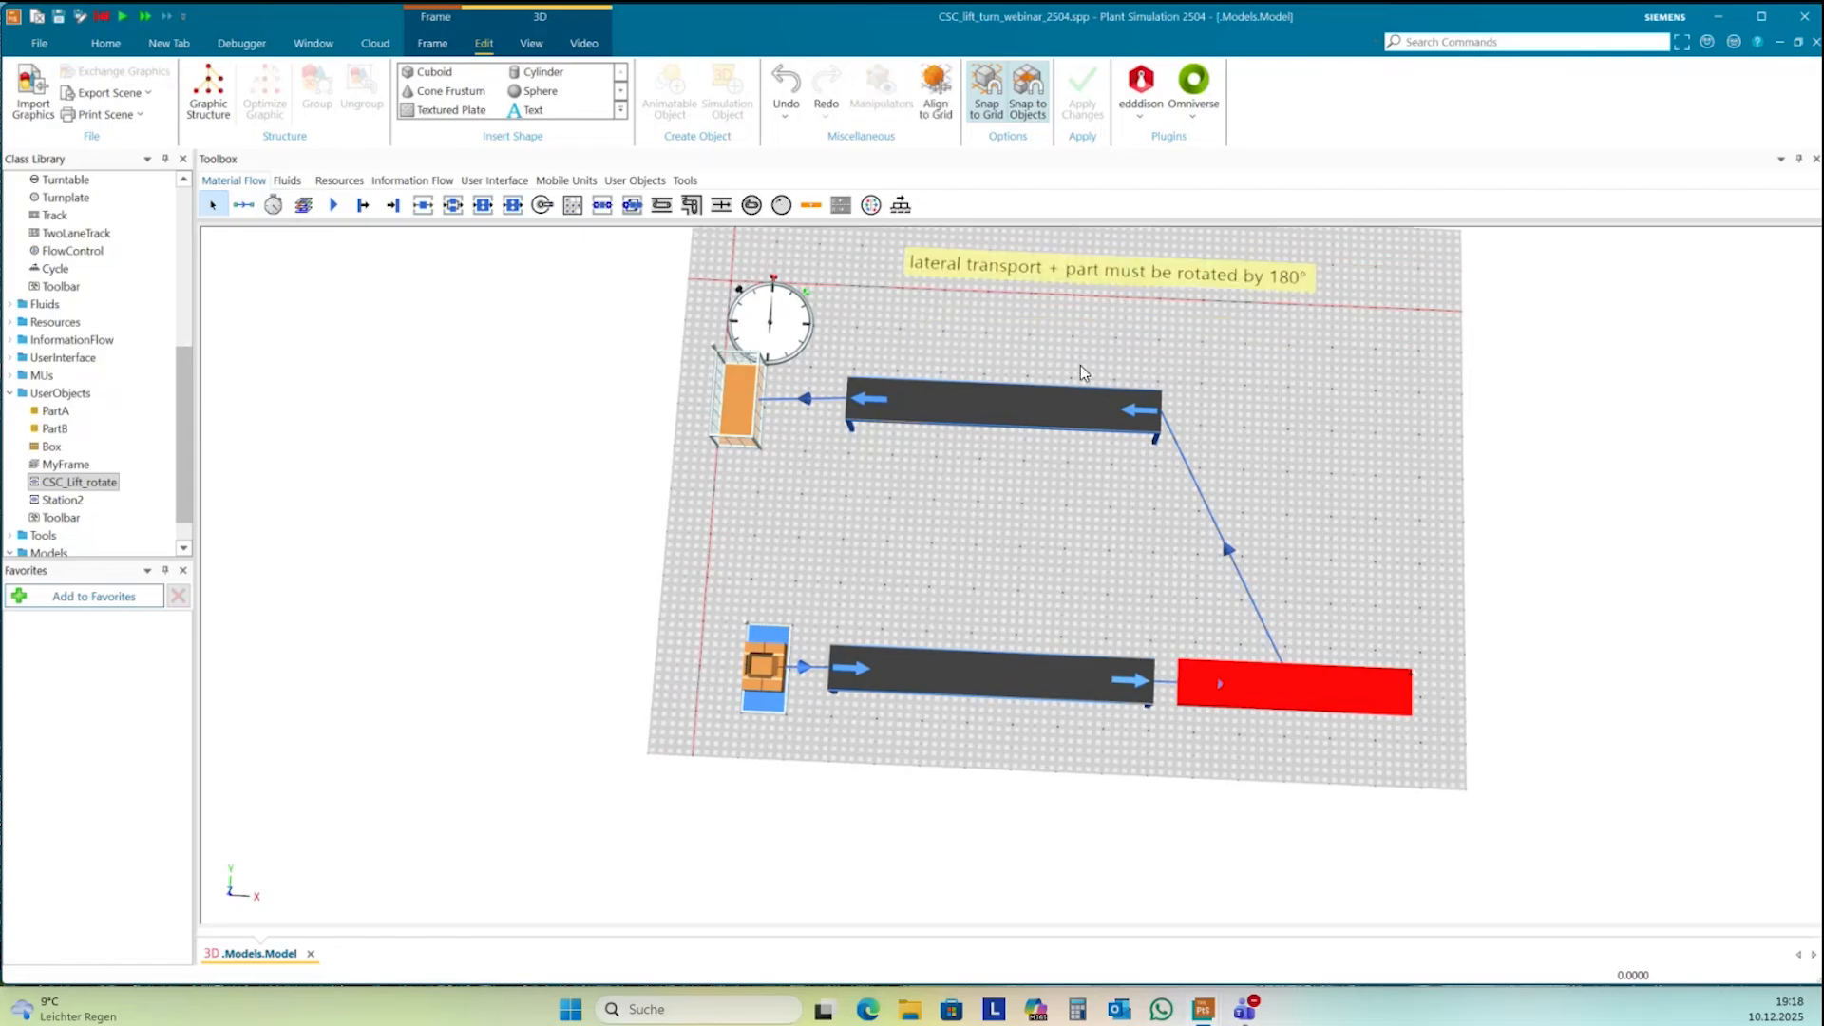
left_click_drag(1056, 412, 1064, 328)
left_click(1060, 364)
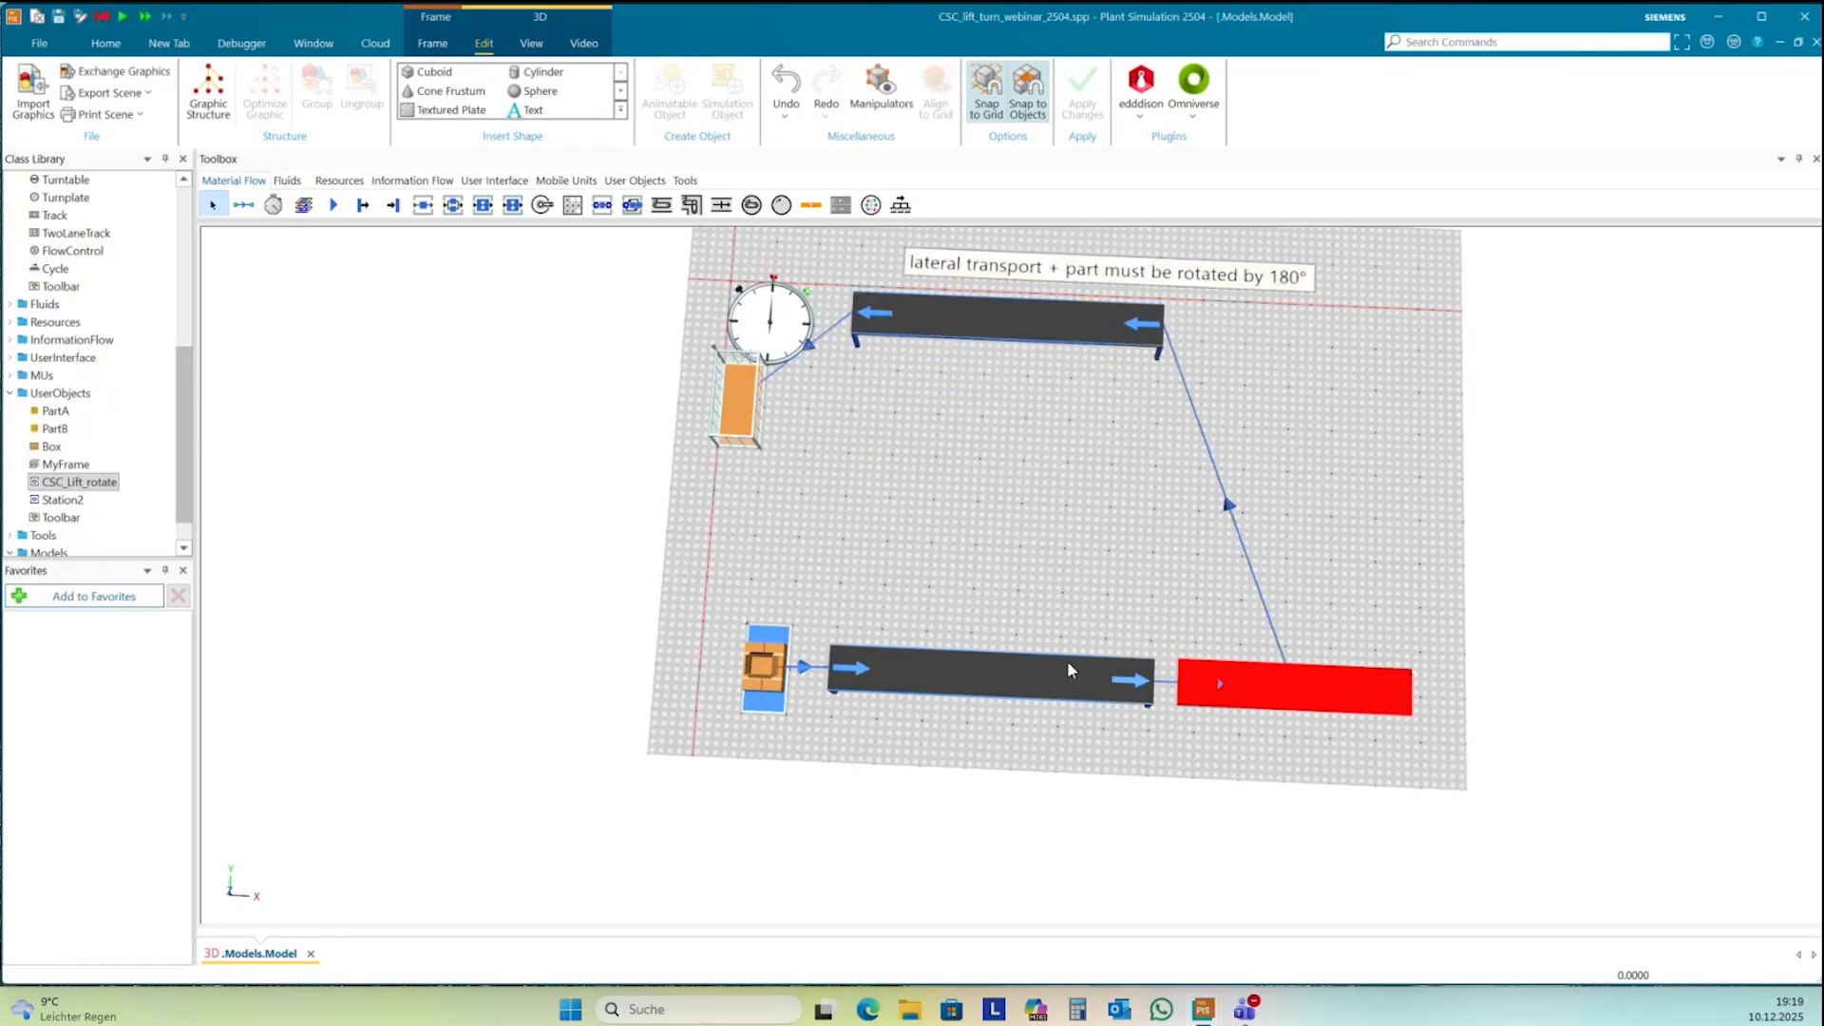
right_click_drag(1044, 571, 1100, 551)
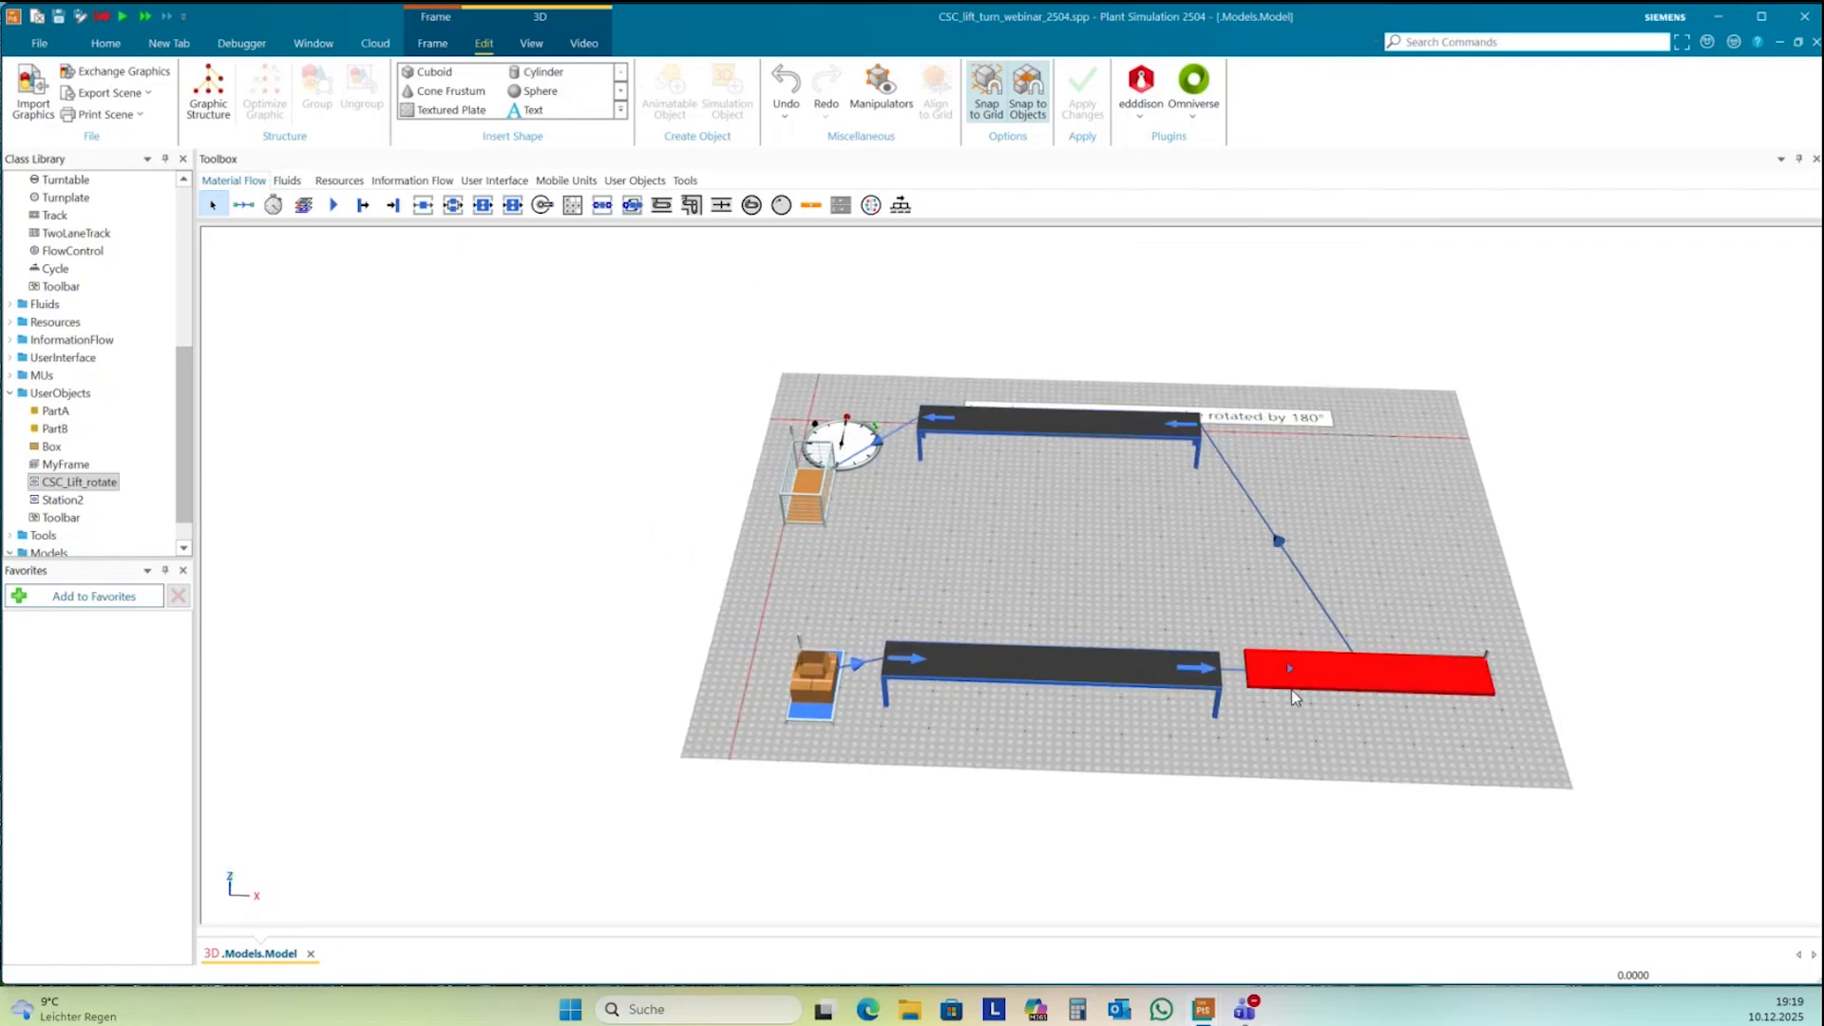
- Create the internal exit control self.OnExit for the front conveyor, triggered by the part's front, and accept the properties
double_click(1183, 682)
left_click(869, 427)
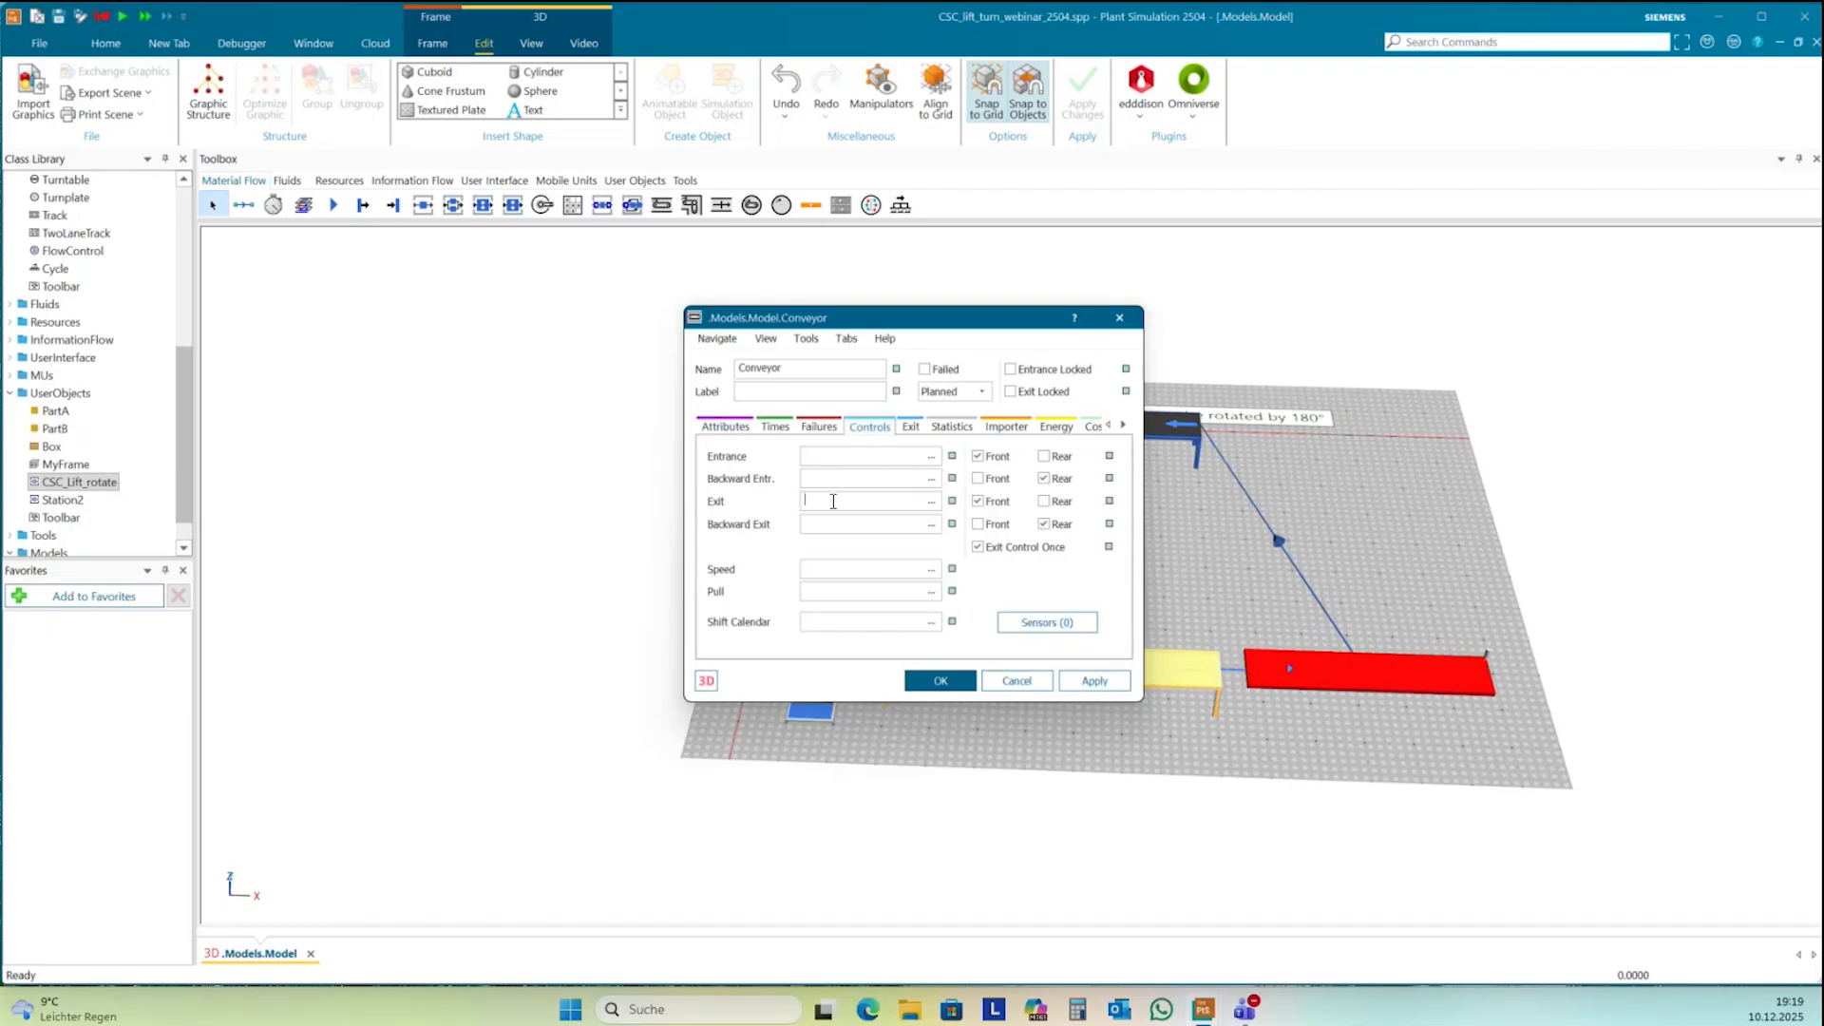
key("F4")
left_click(1092, 680)
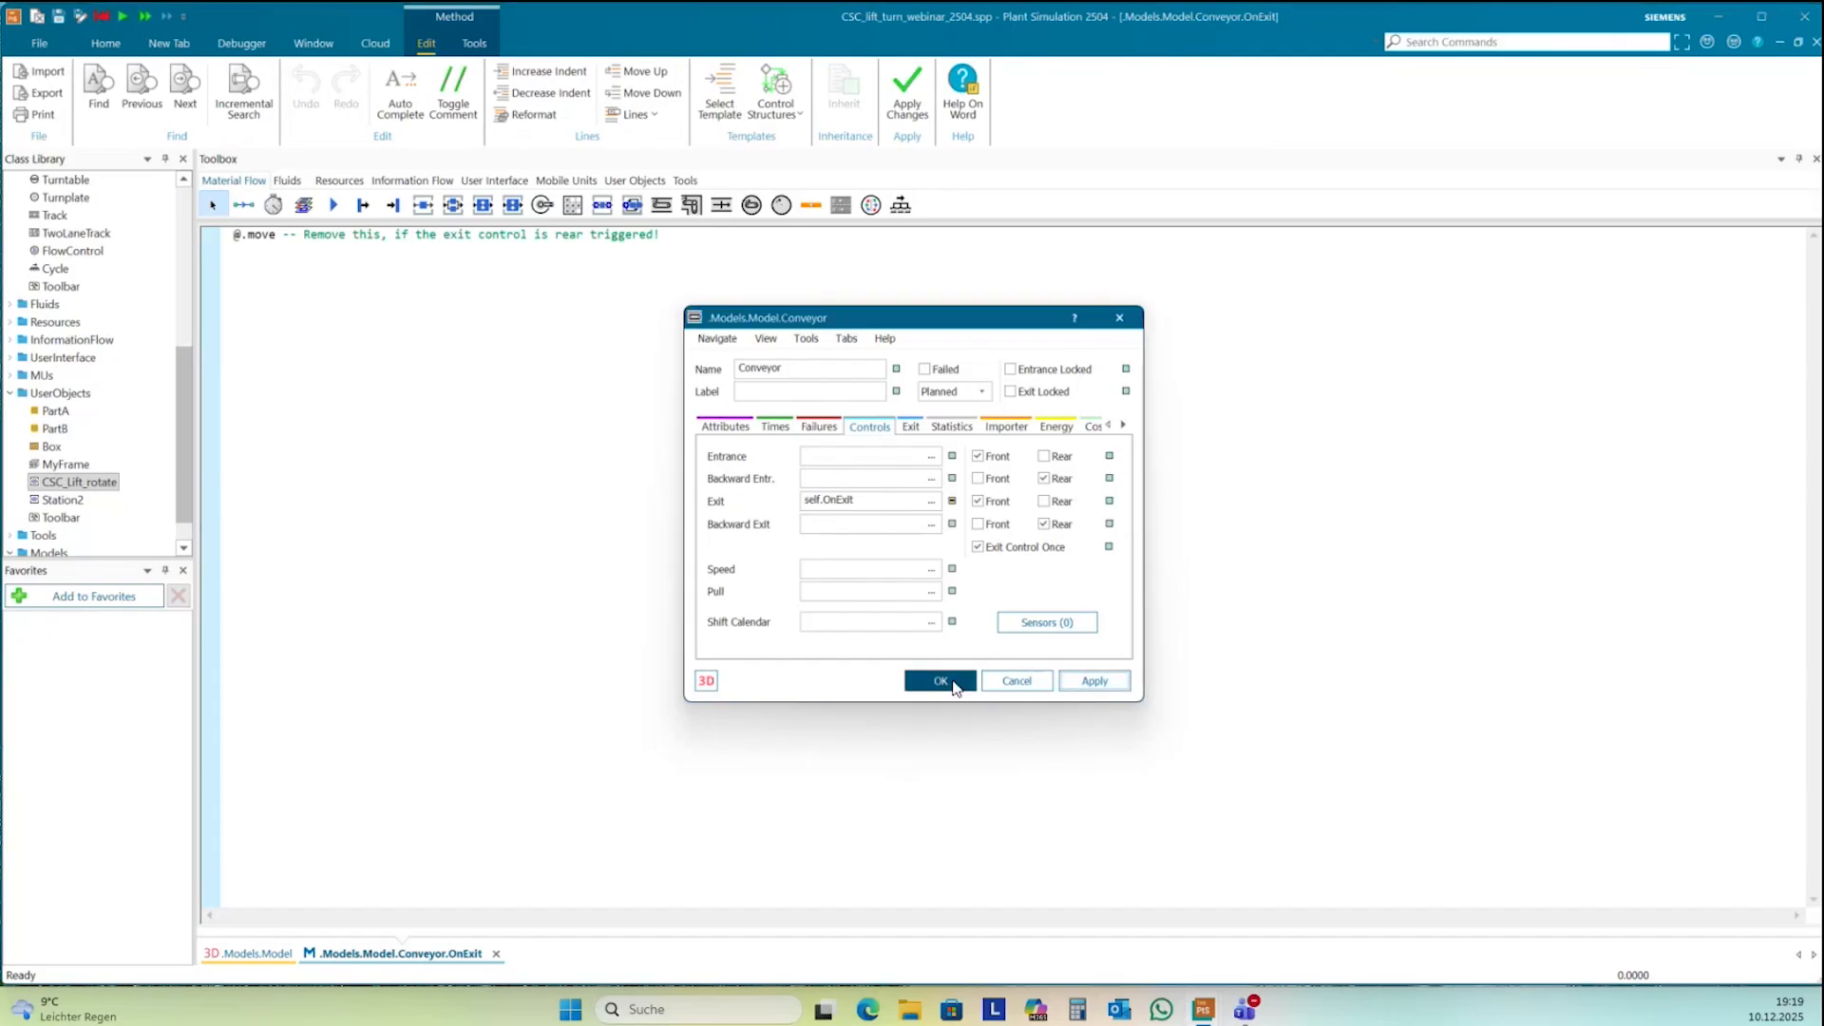
left_click(941, 680)
- Add the line "waituntil CSC_Lift_rotate.isReady" above the @.move call in the front conveyor's OnExit method
key("Return")
key("Return")
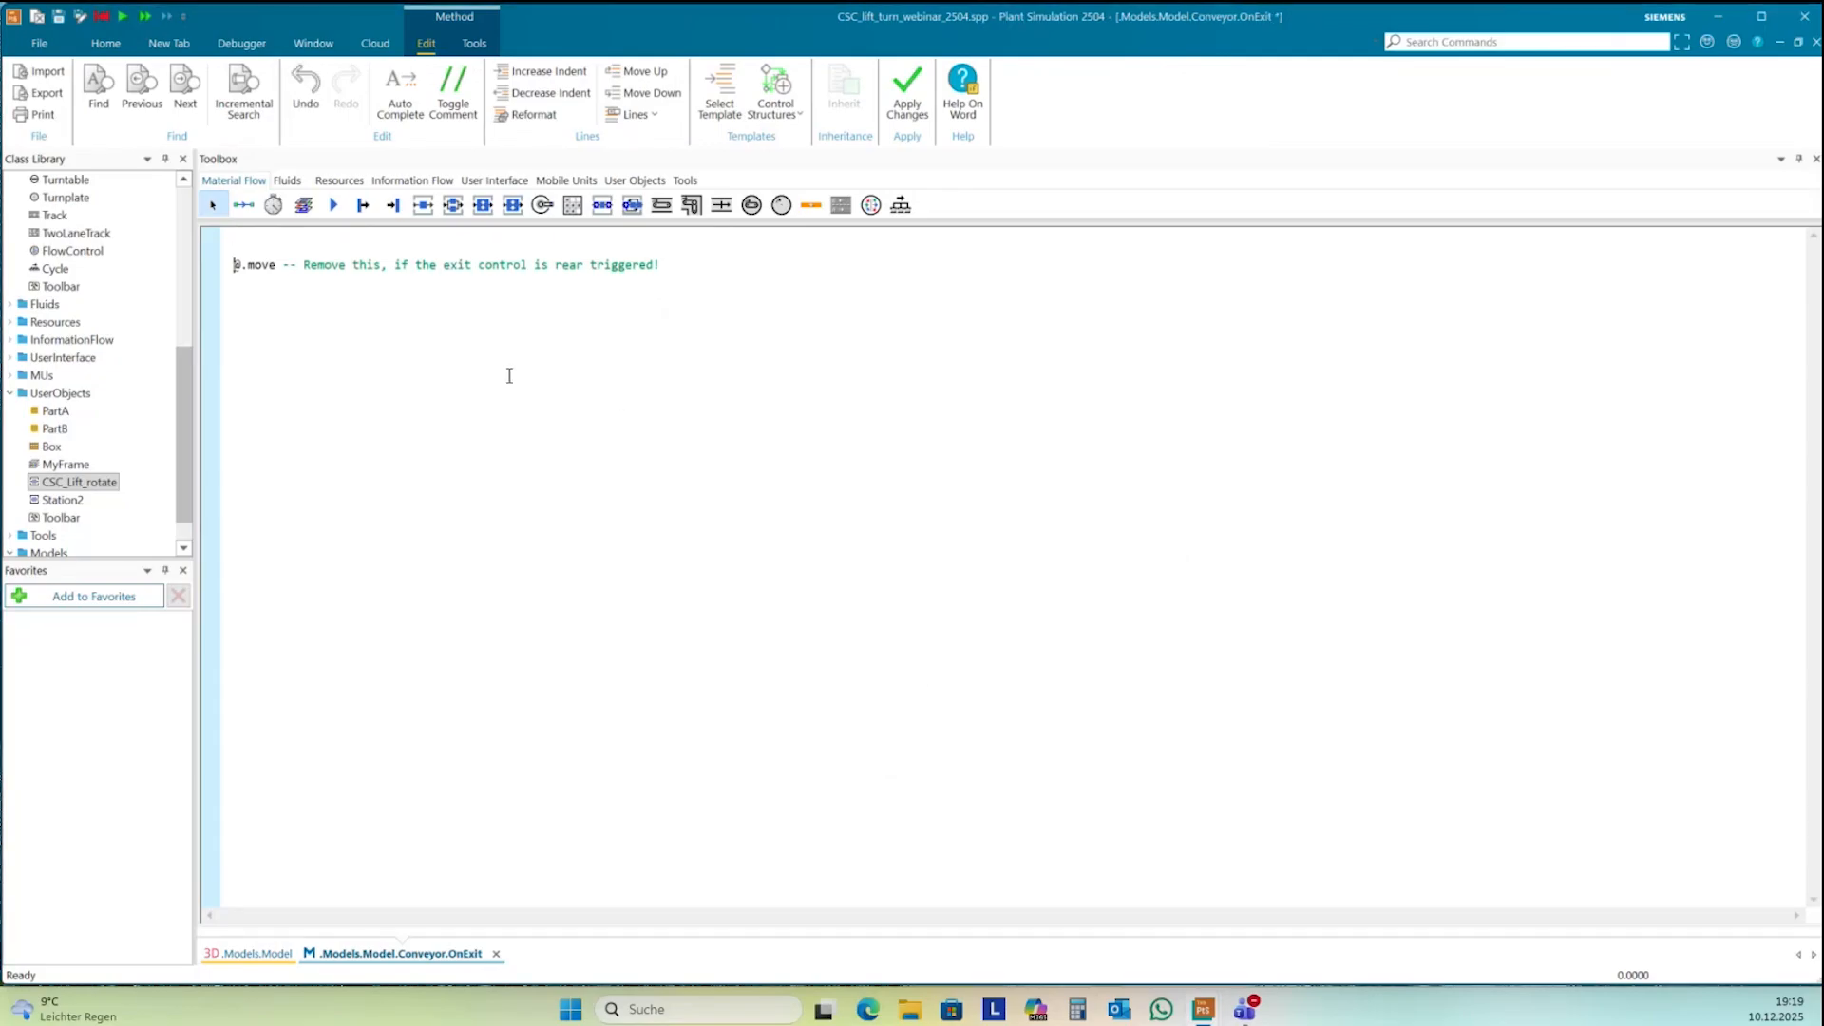
key("Up")
key("Up")
type("waituntil")
left_click(510, 376)
scroll(493, 408, "up", 3, "ctrl")
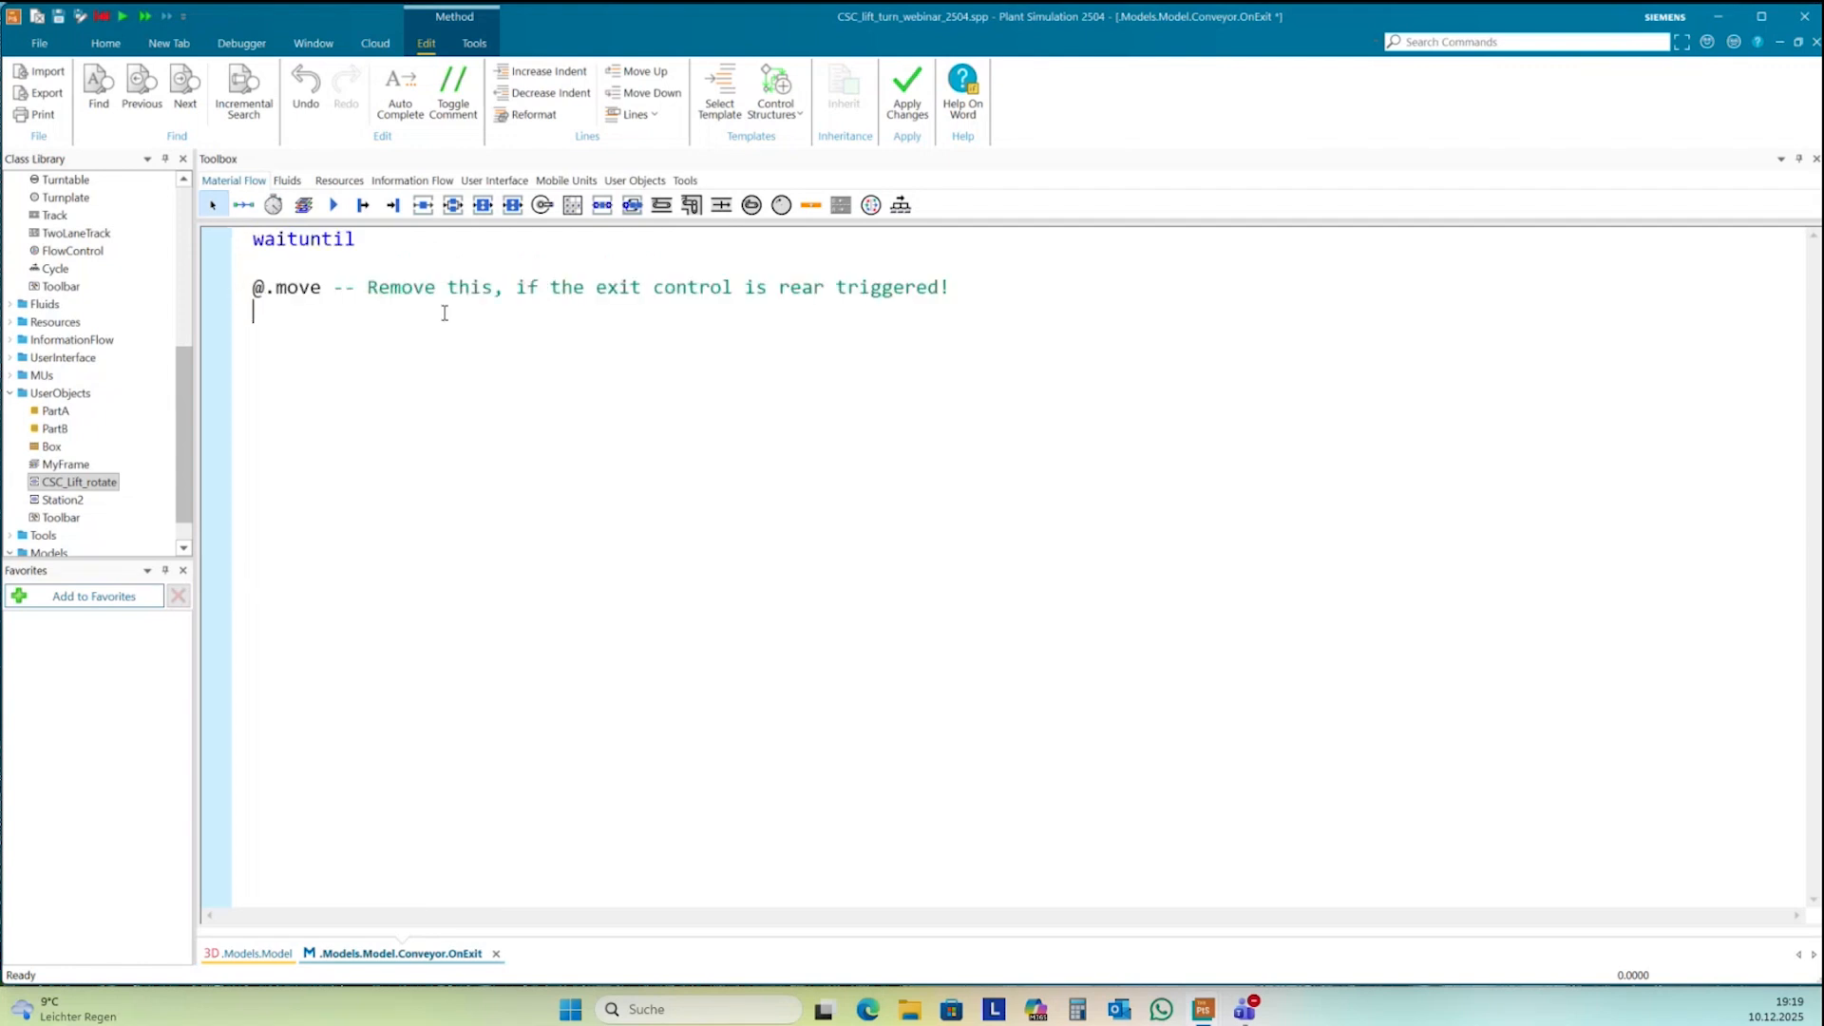
left_click(401, 245)
key("BackSpace")
key("BackSpace")
type("CSC")
key("ctrl+space")
type(".")
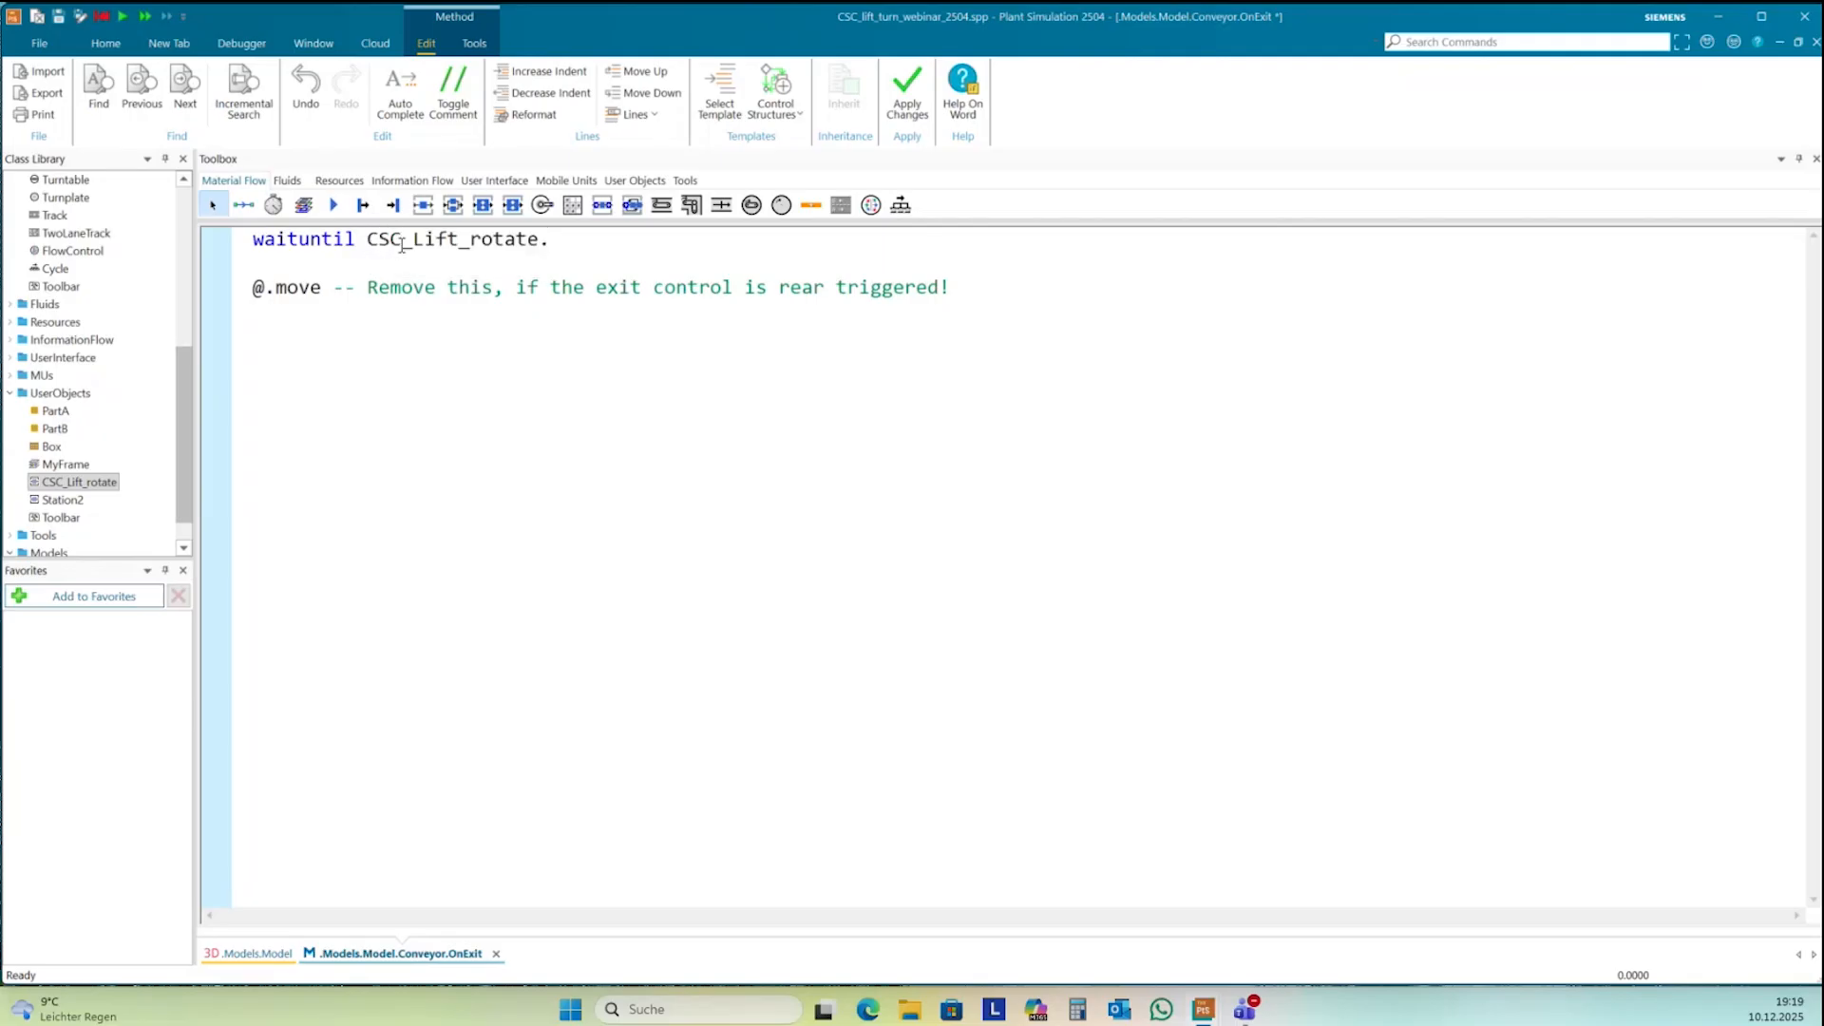
type("isReady")
key("Return")
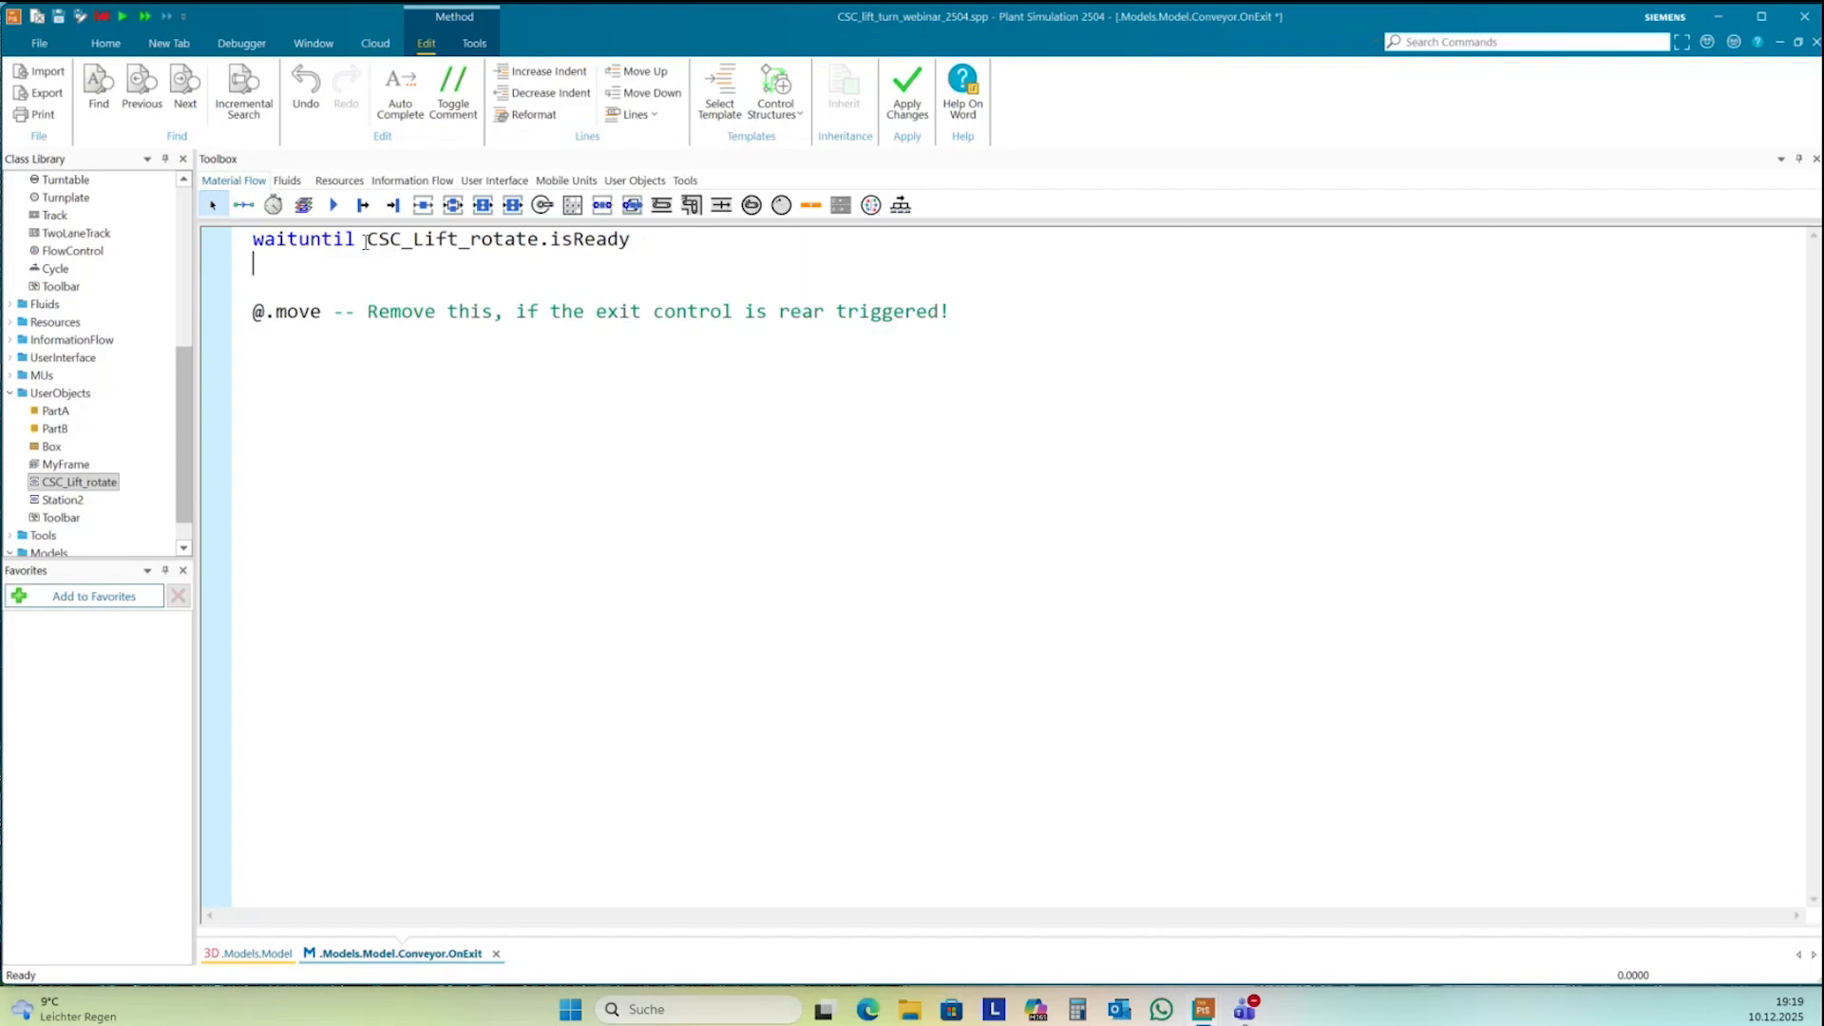
- Add the line "CSC_Lift_rotate.isReady:=false" below the waituntil statement and apply the changes to the method
left_click_drag(367, 239, 631, 250)
key("ctrl+c")
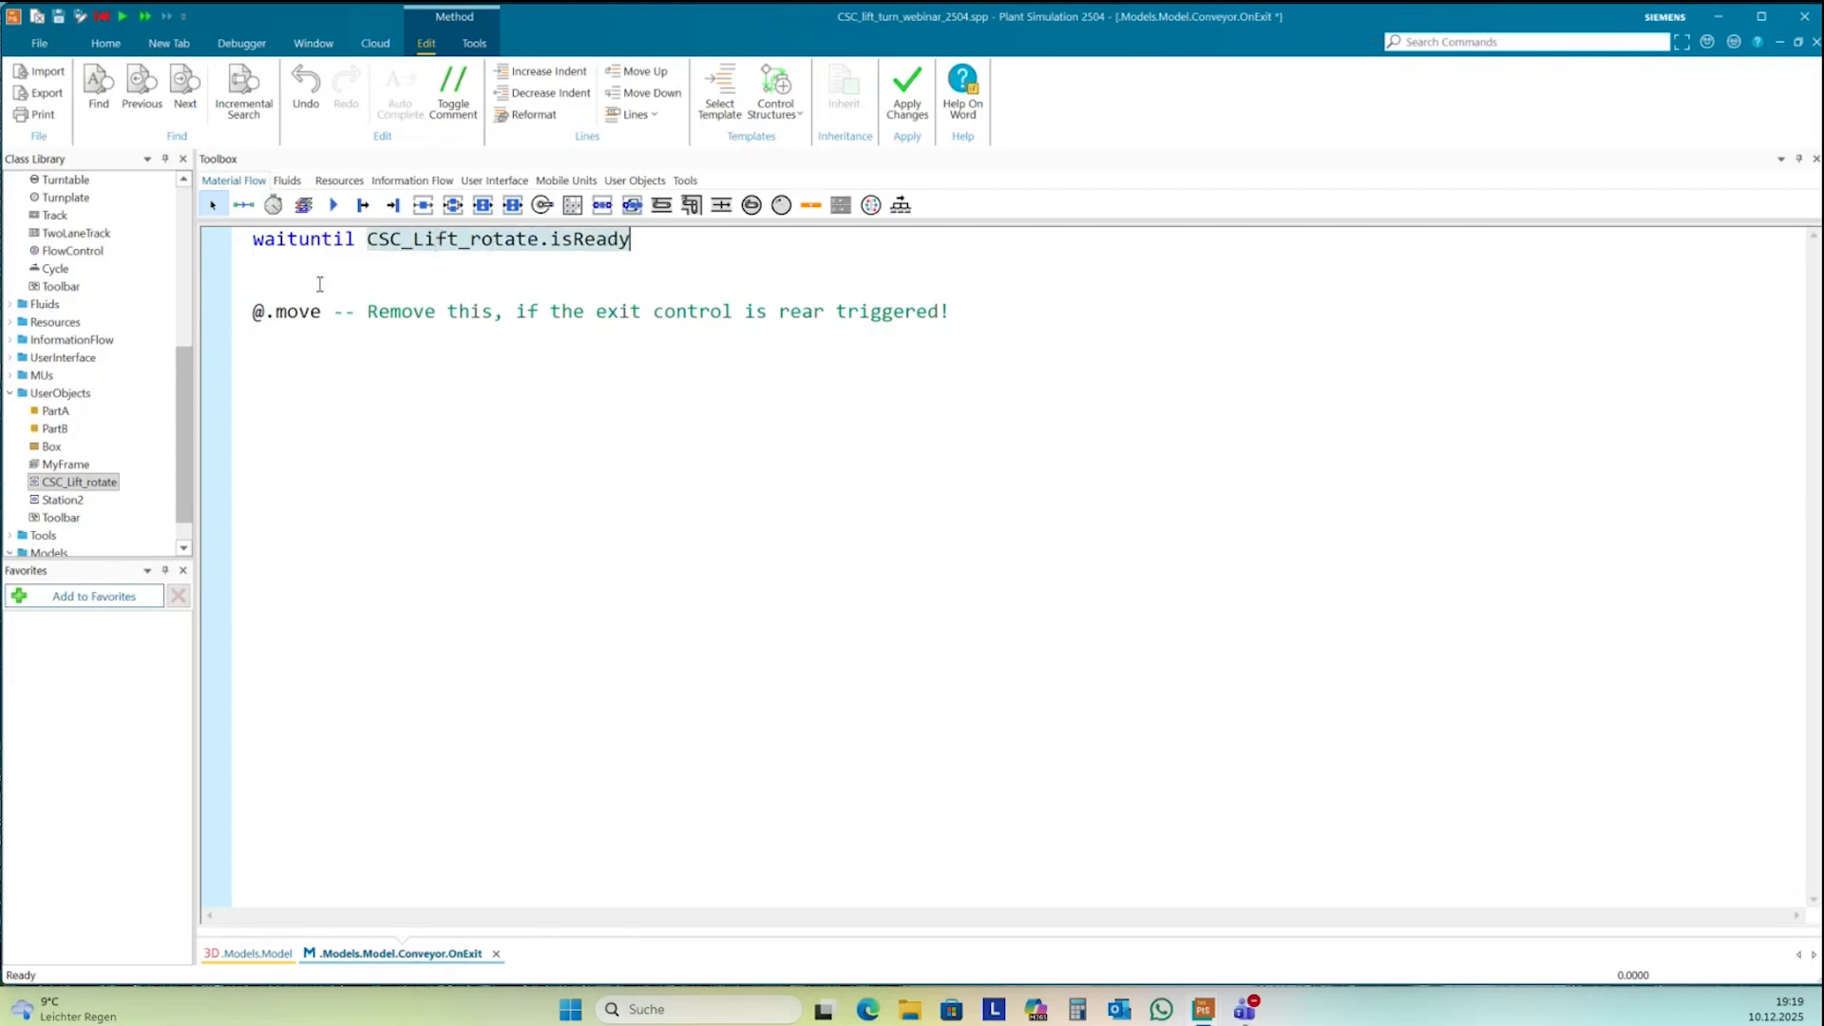
left_click(266, 264)
key("ctrl+v")
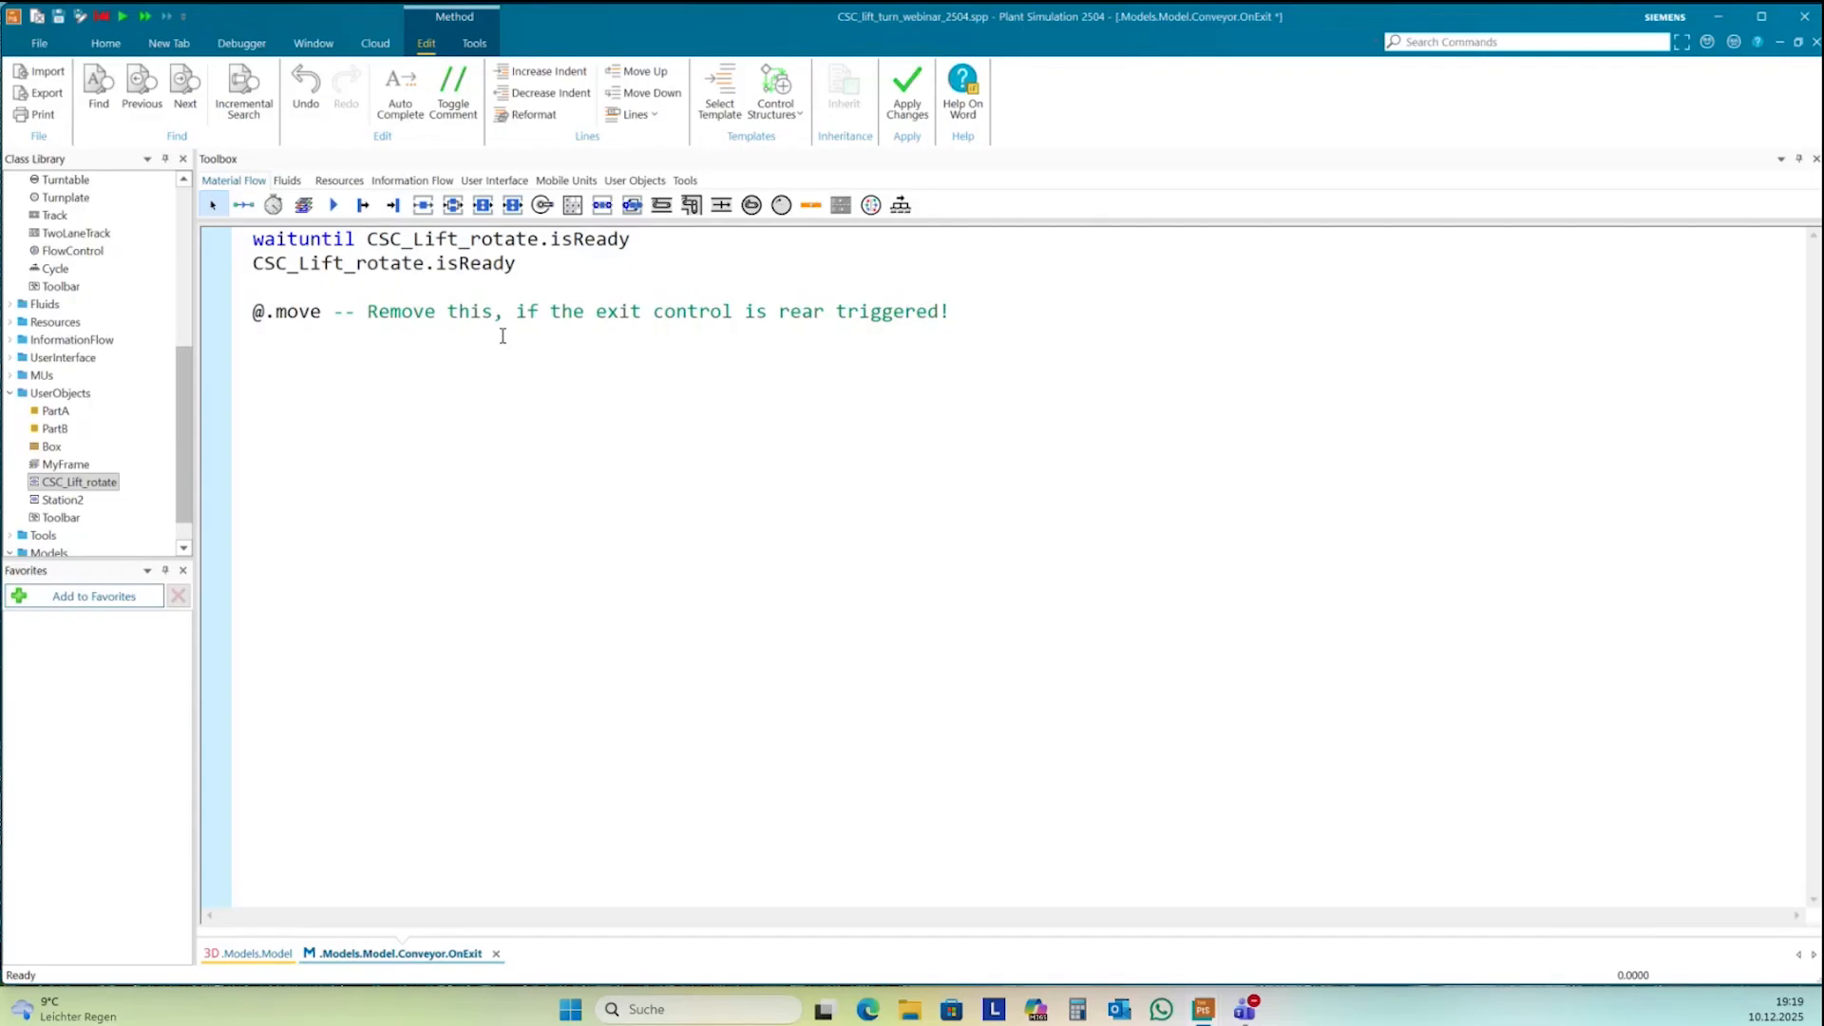
type(":=false")
left_click(334, 334)
left_click(907, 94)
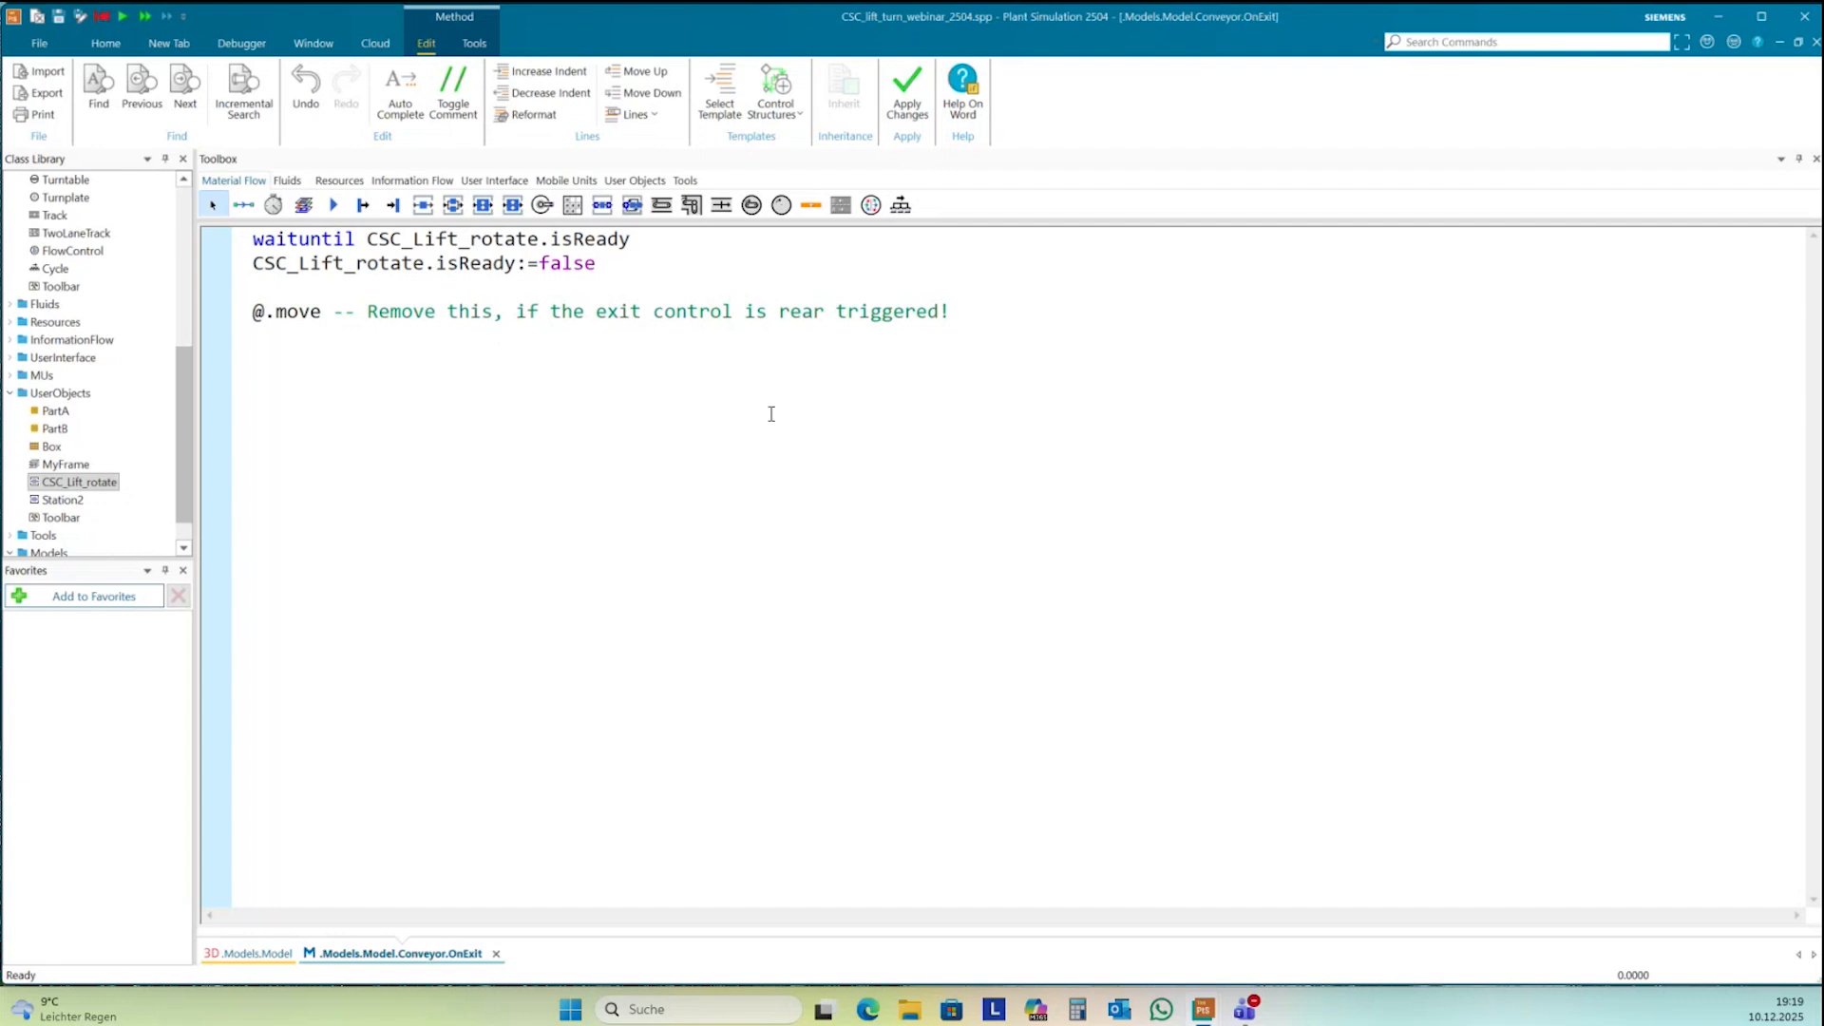
- Return to the 3D model and shift the CSC_Lift_rotate station back against the front conveyor's outgoing end
left_click(276, 952)
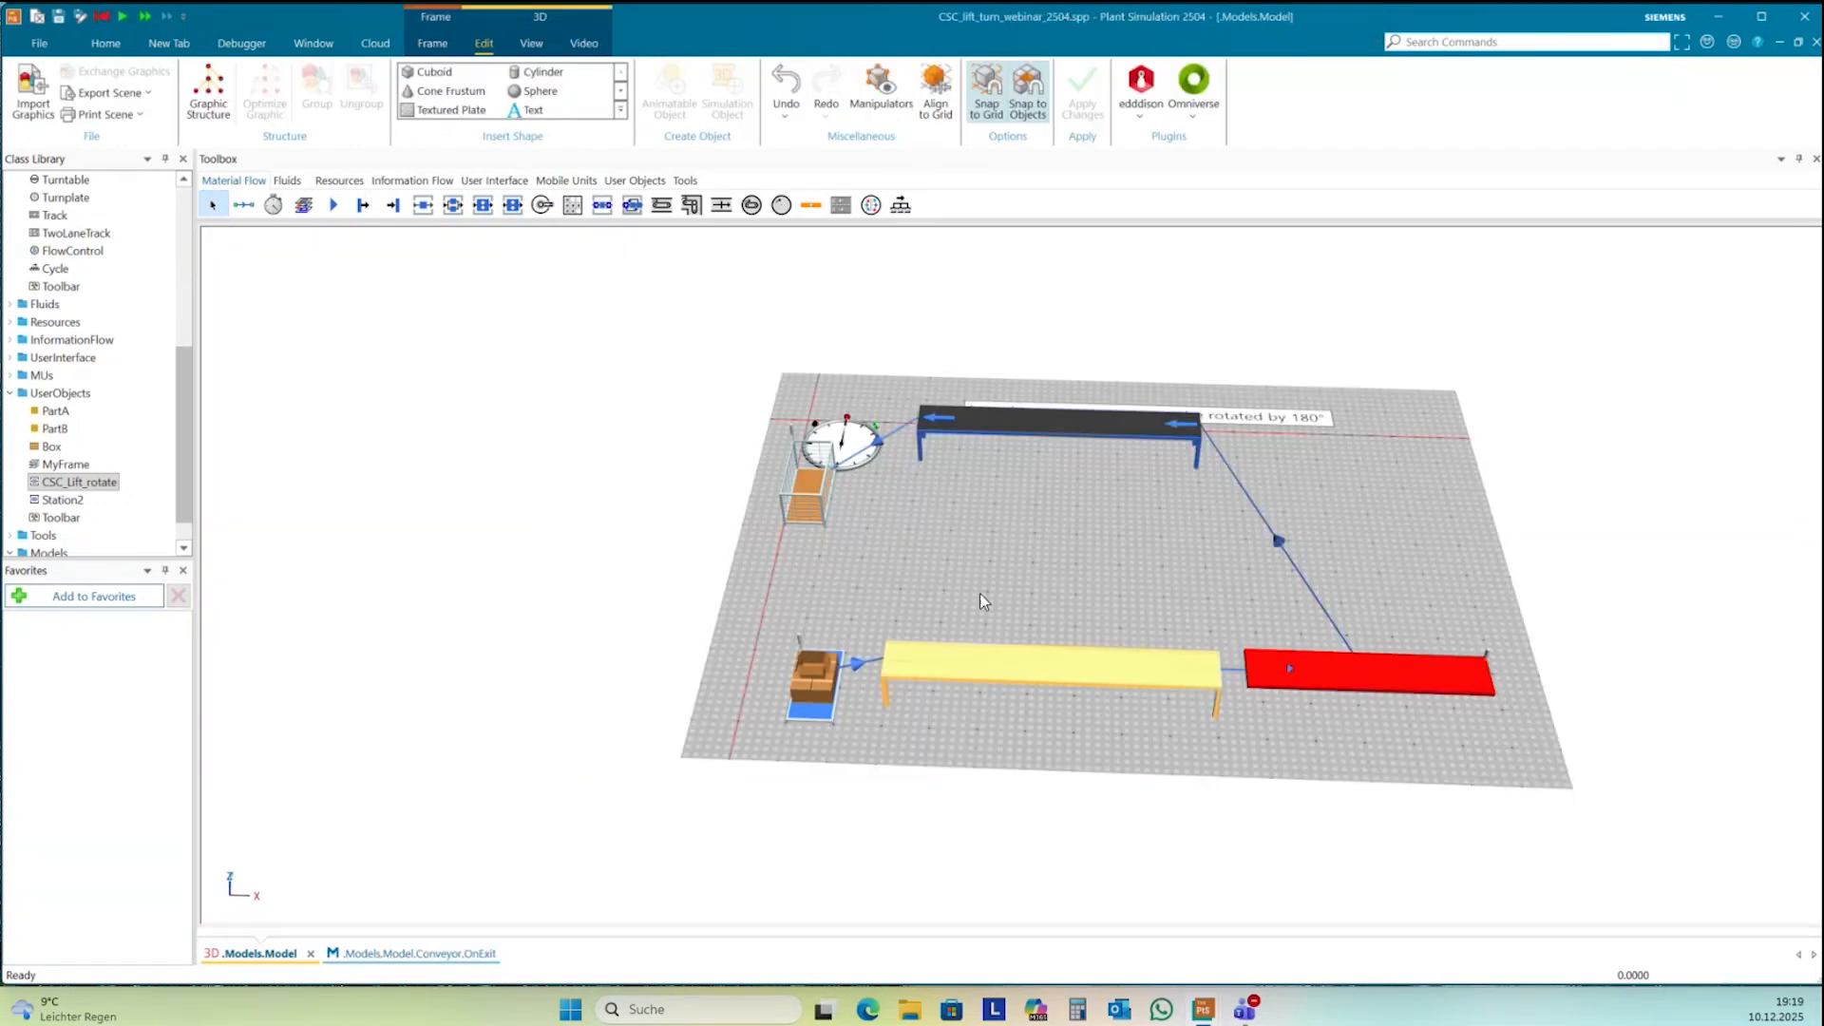
left_click(1377, 691)
key("Left")
key("Left")
key("Left")
key("Left")
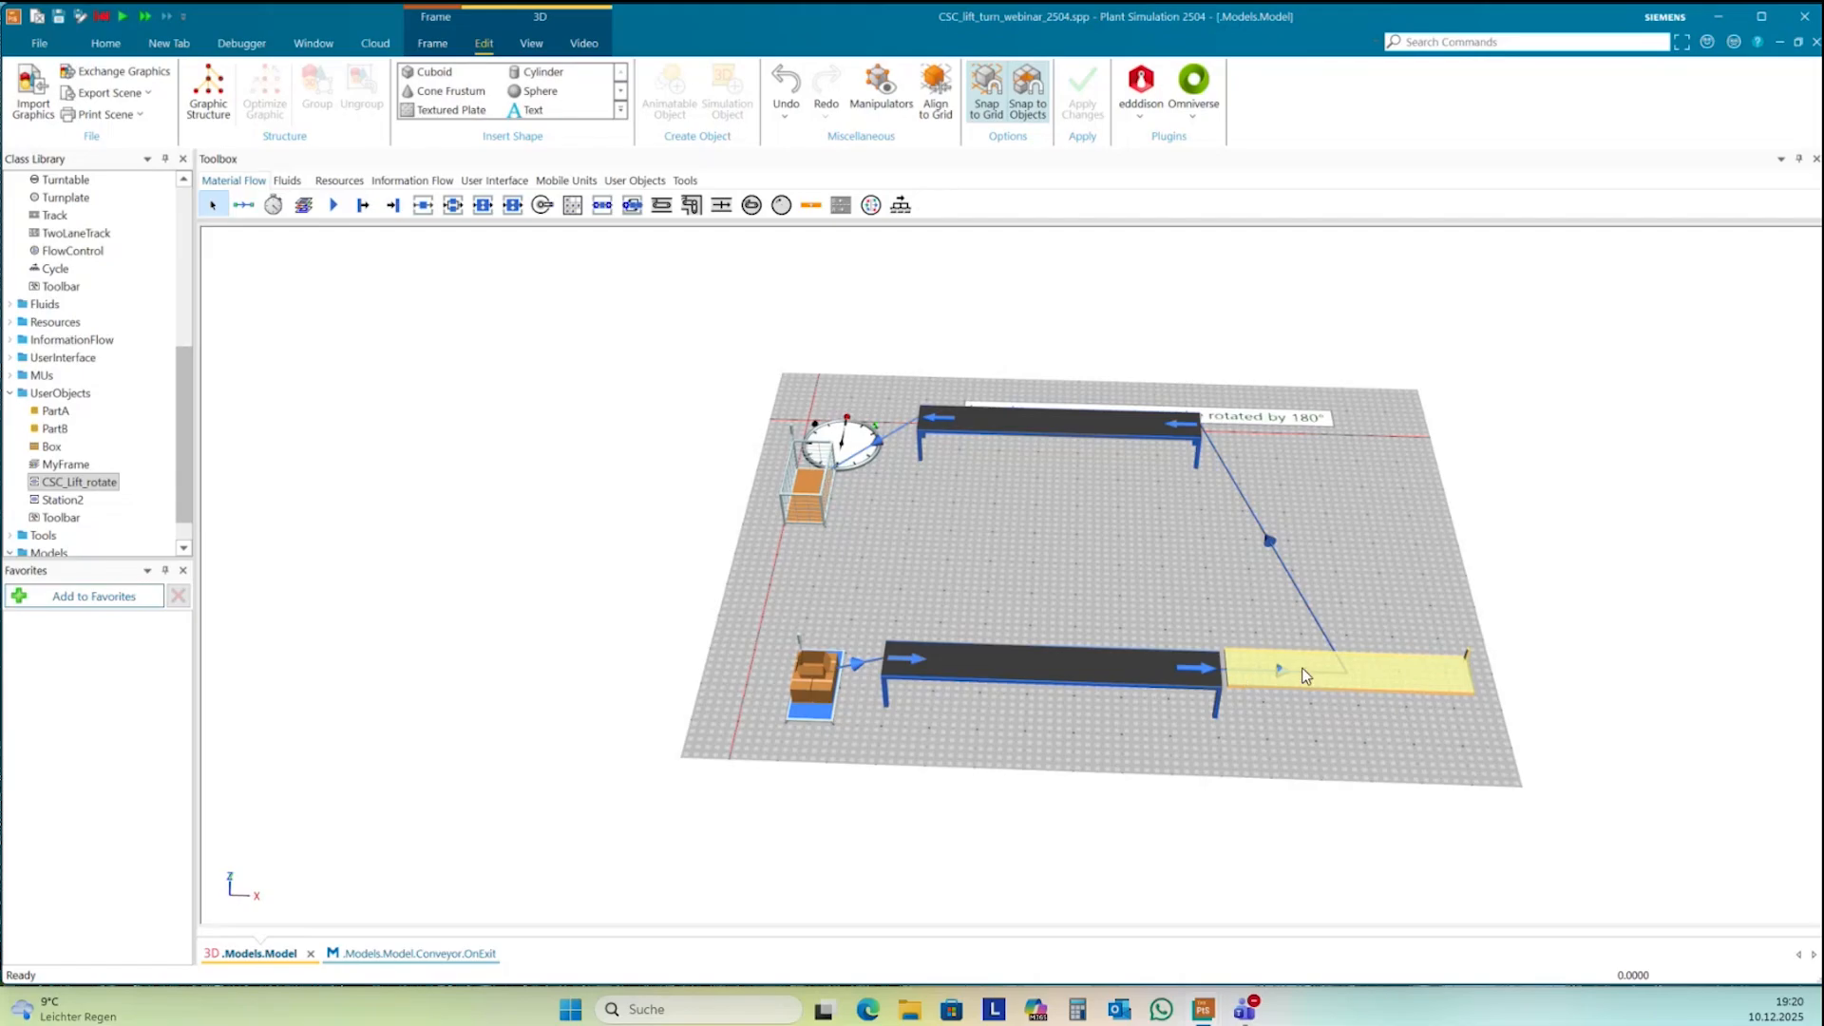
- Set the constant processing time of the CSC_Lift_rotate station in the model to 0:15
double_click(1369, 667)
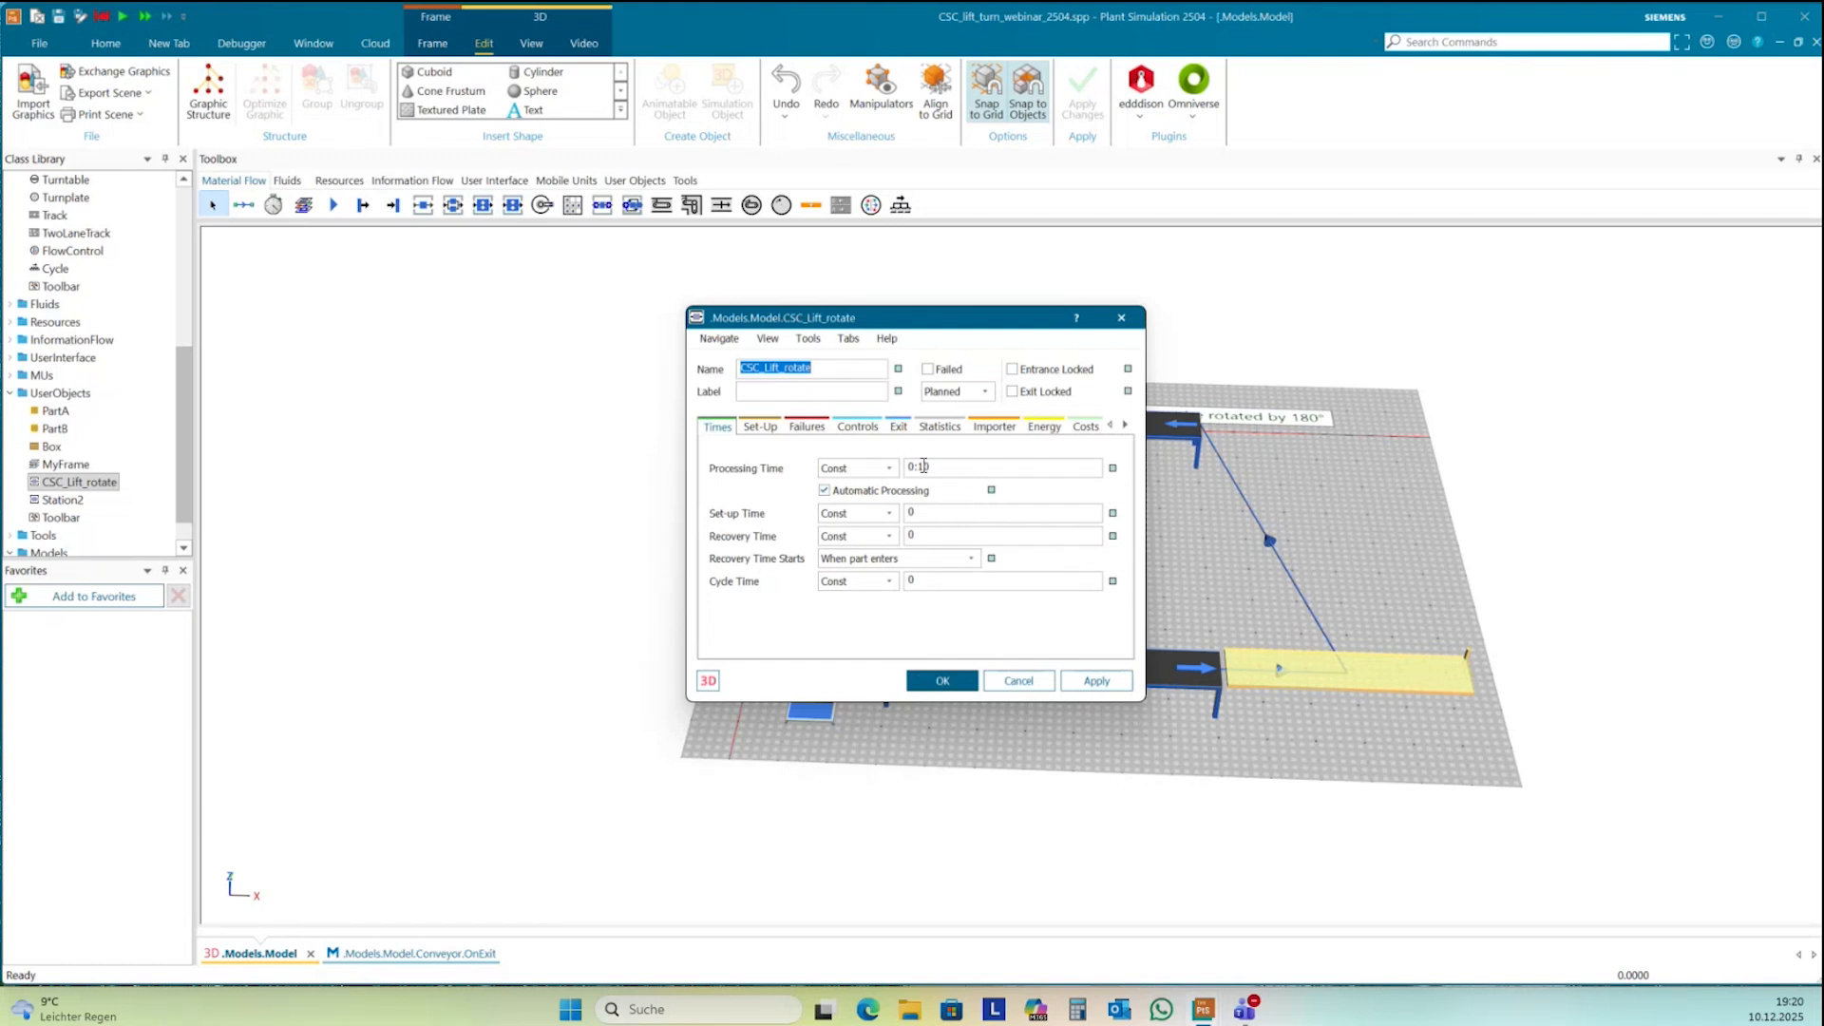
left_click(930, 466)
type("5")
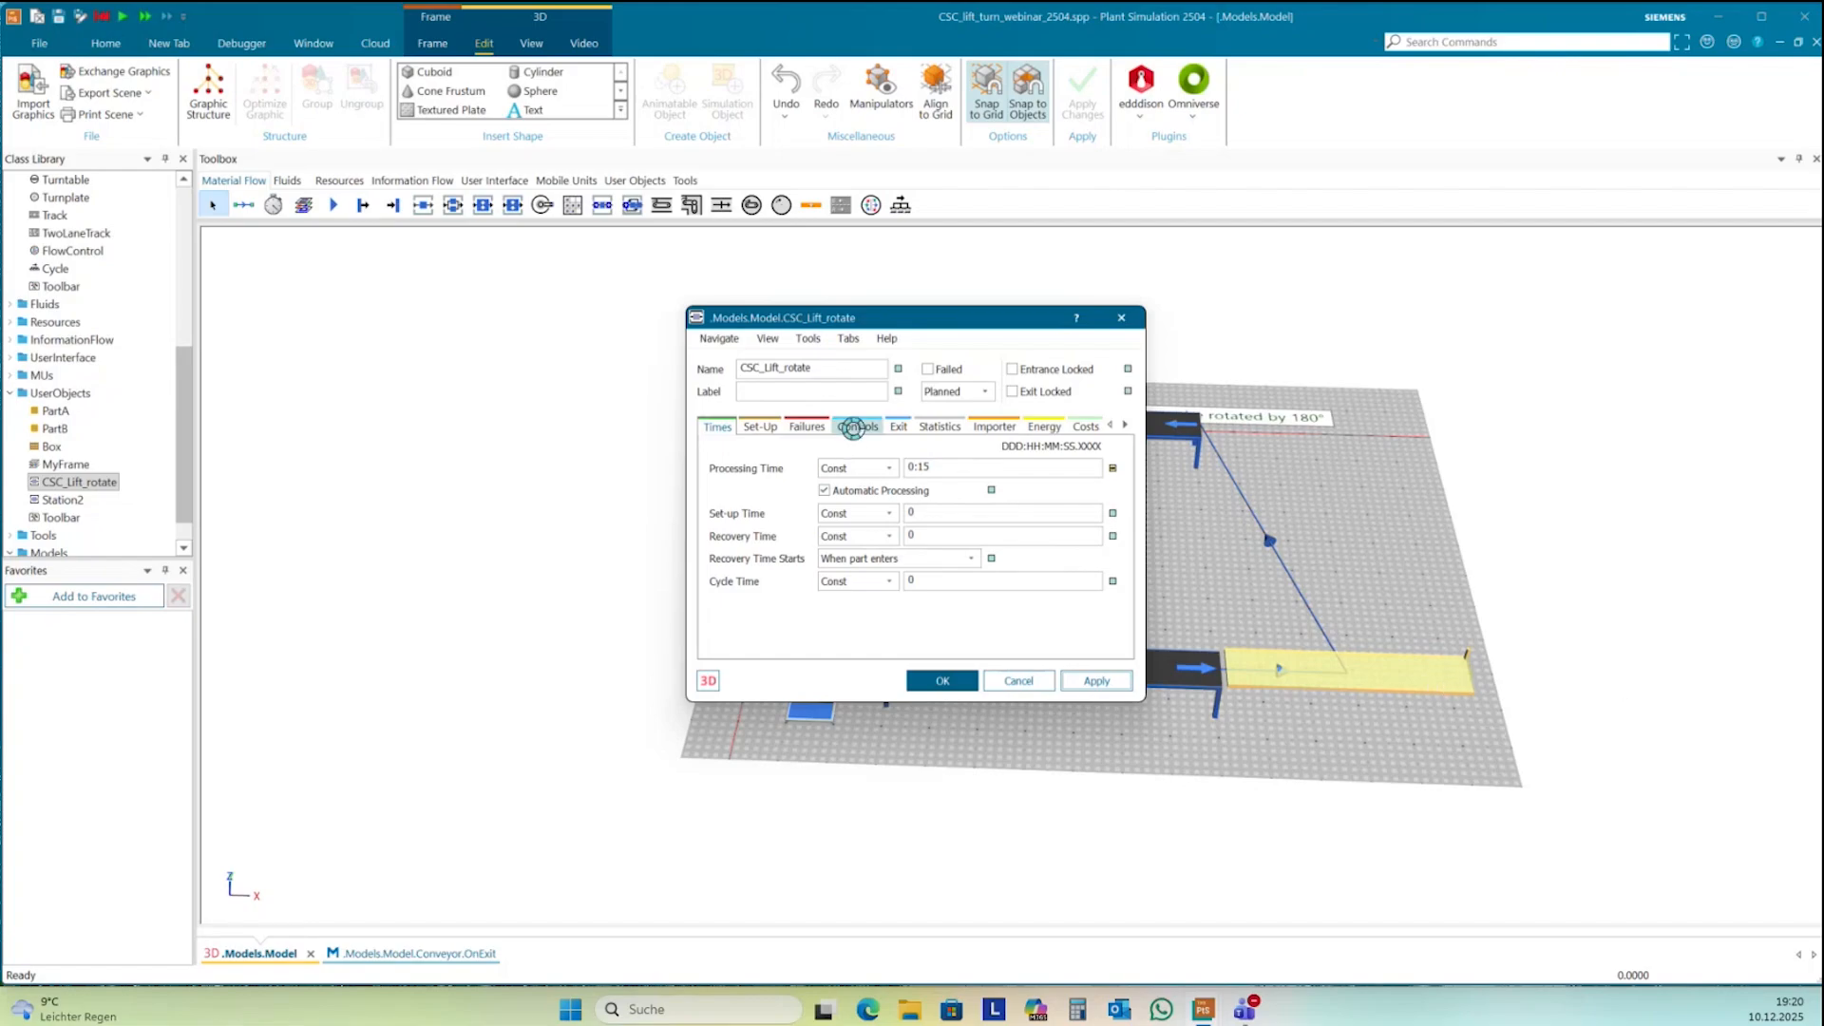
- Create an internal OnExit exit control for the CSC_Lift_rotate station and make room above its @.move call
left_click(857, 426)
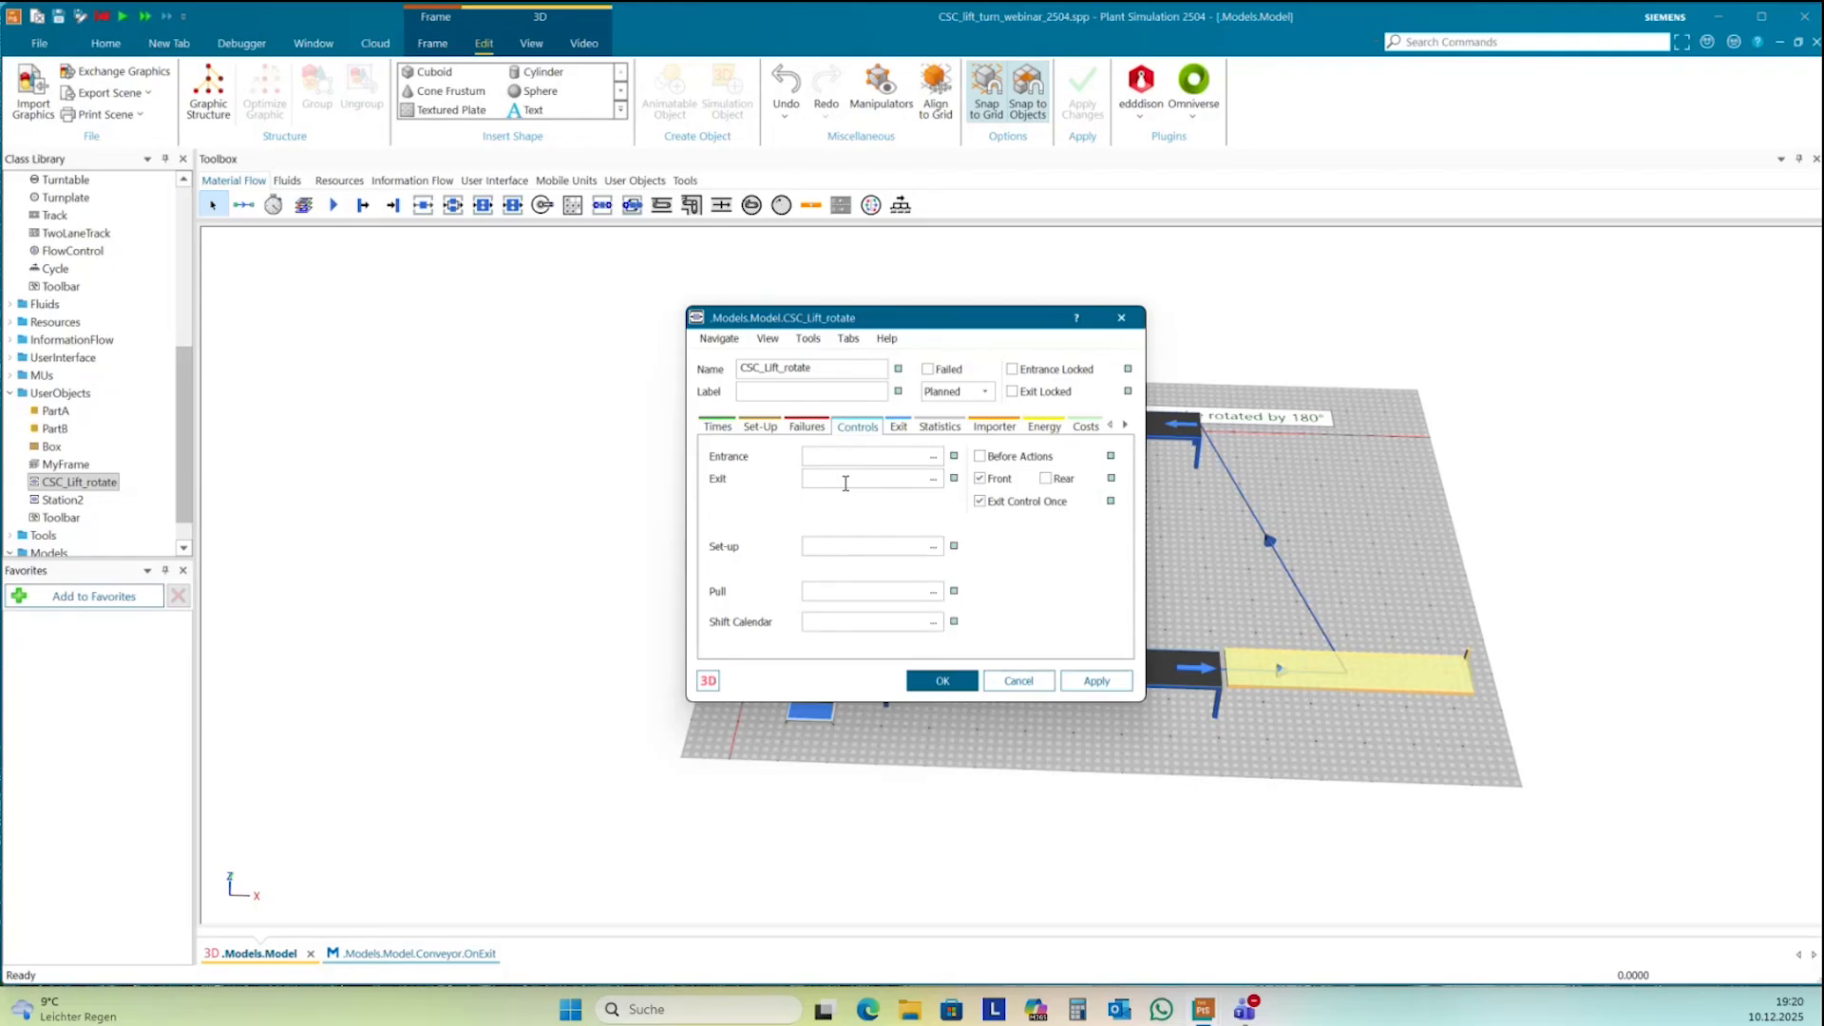
key("F4")
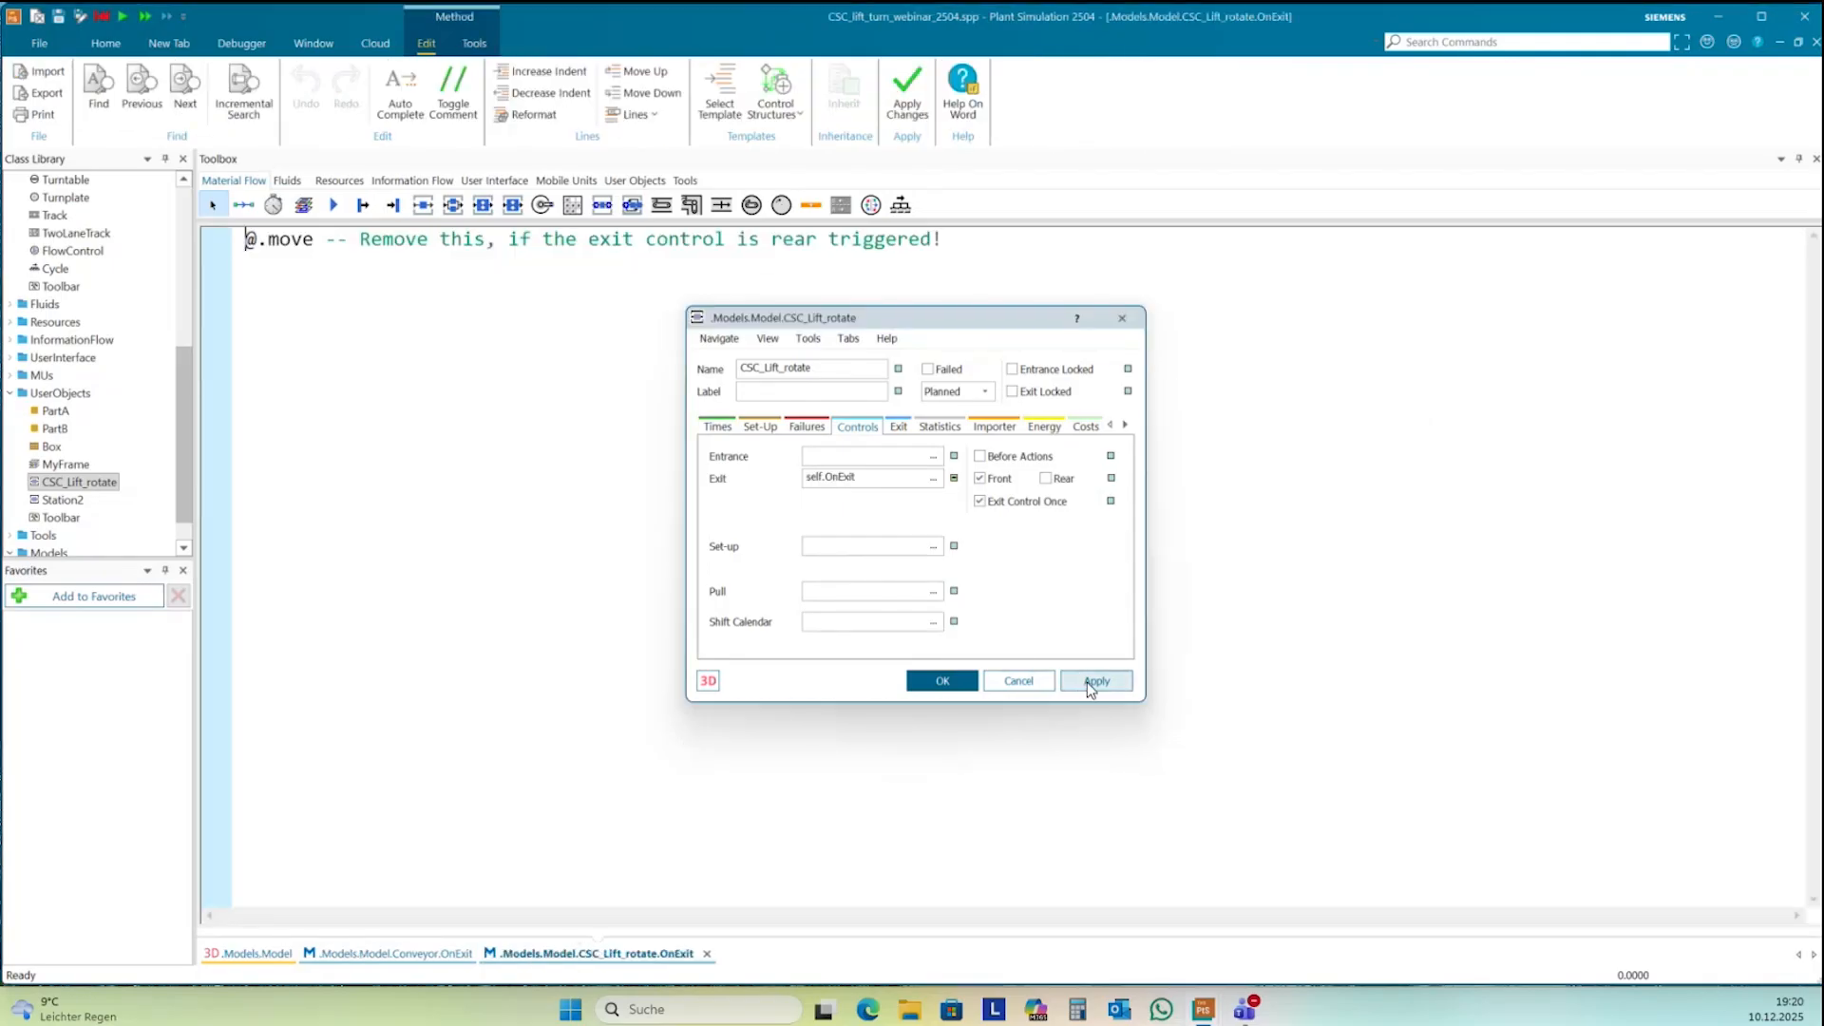
left_click(945, 680)
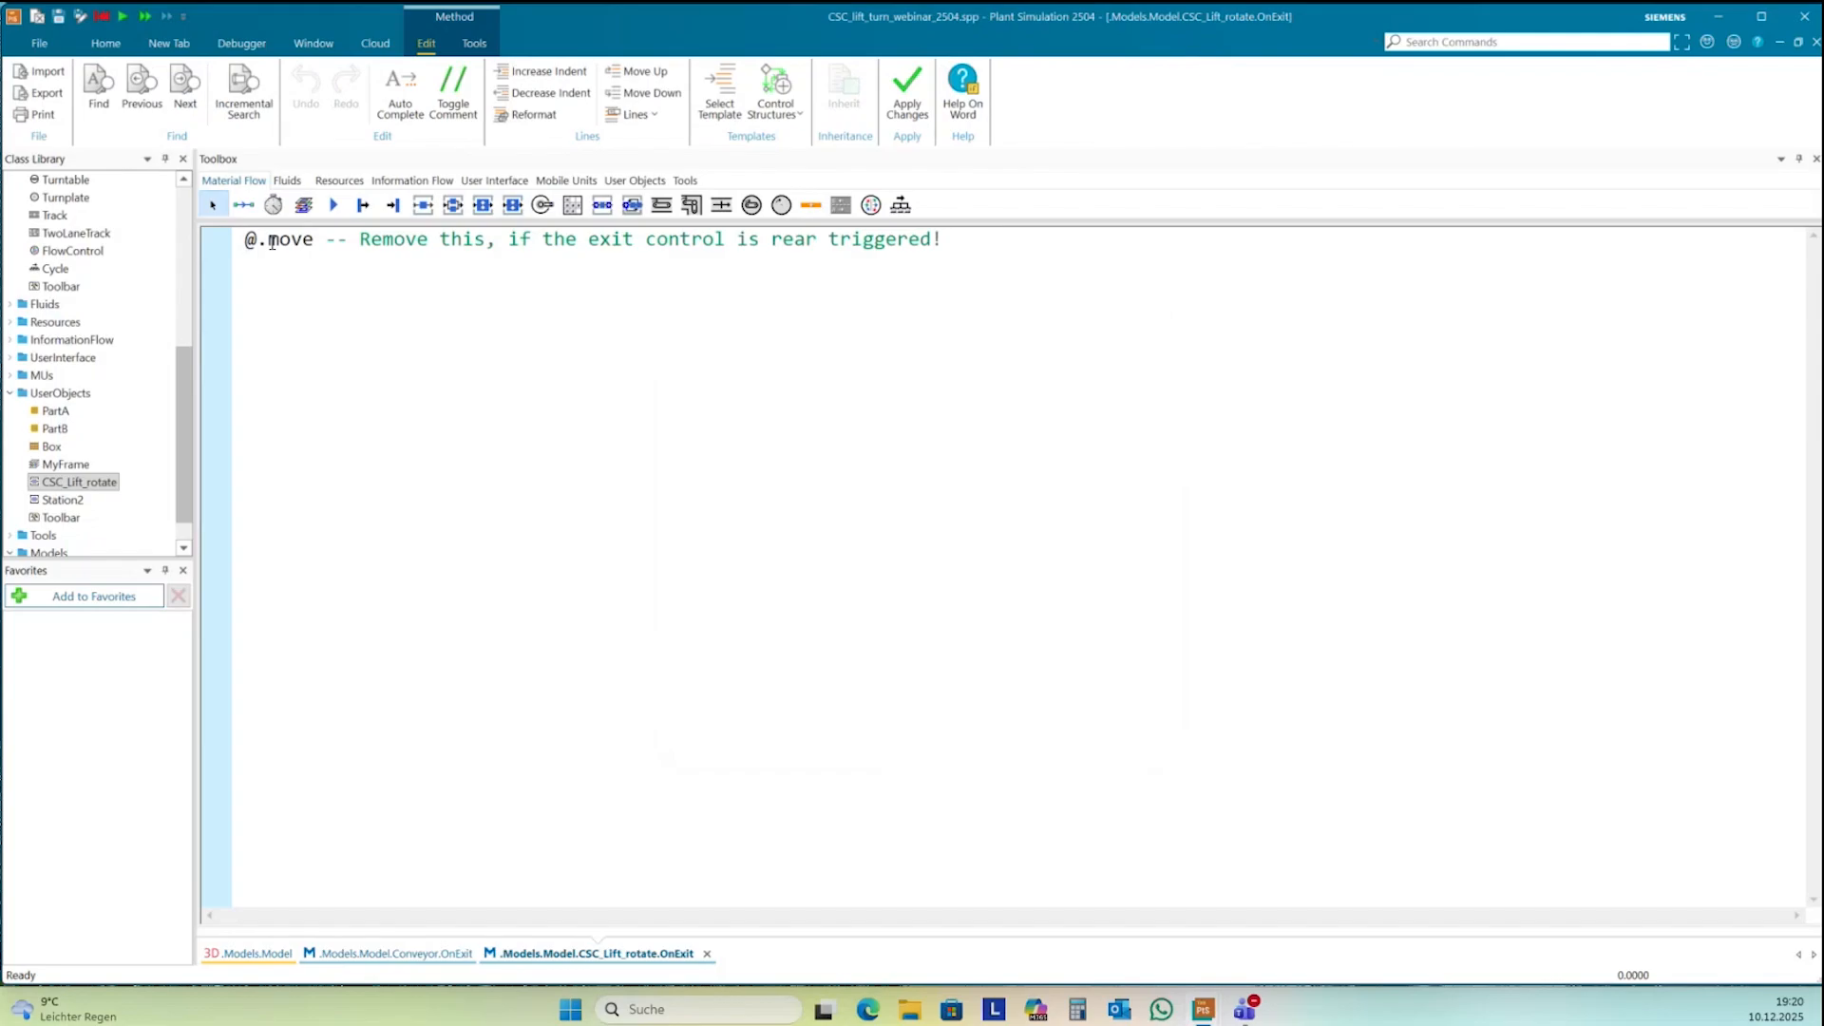
key("Return")
key("Return")
key("Up")
key("Up")
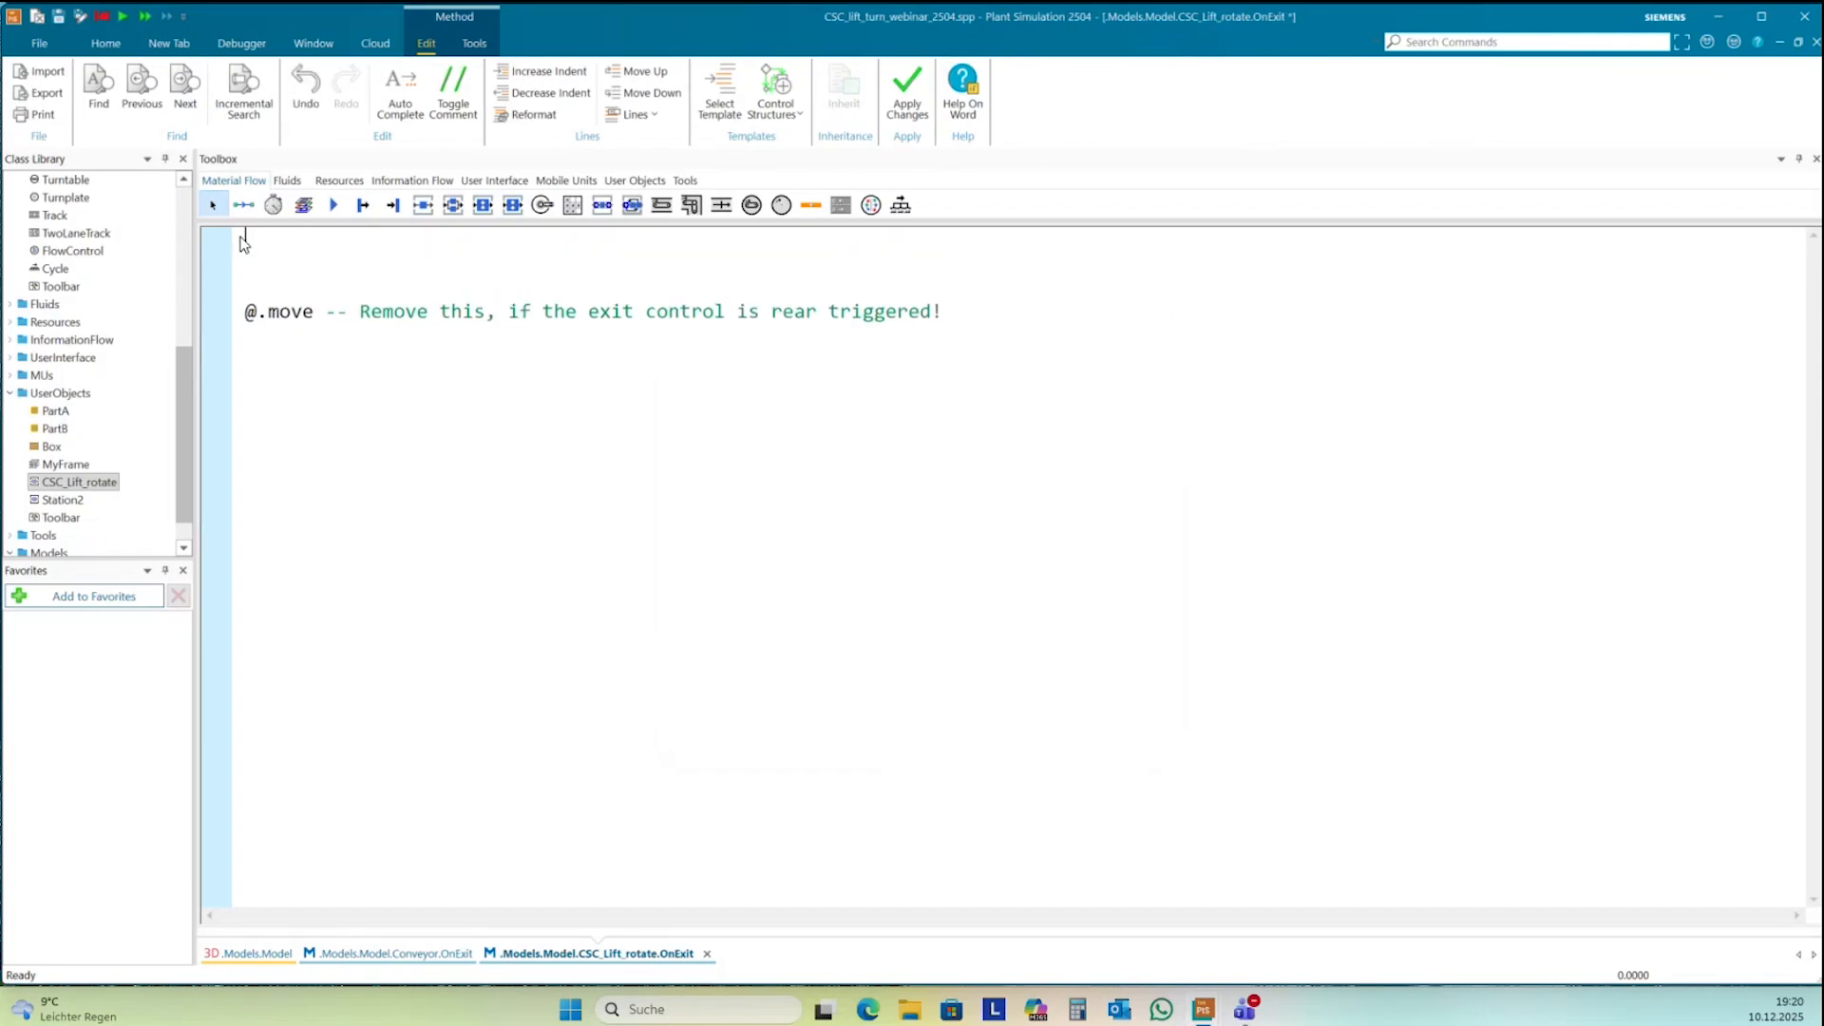
- In the 3D properties of the model's CSC_Lift_rotate station, create a pose named test
left_click(256, 955)
left_click(1360, 667)
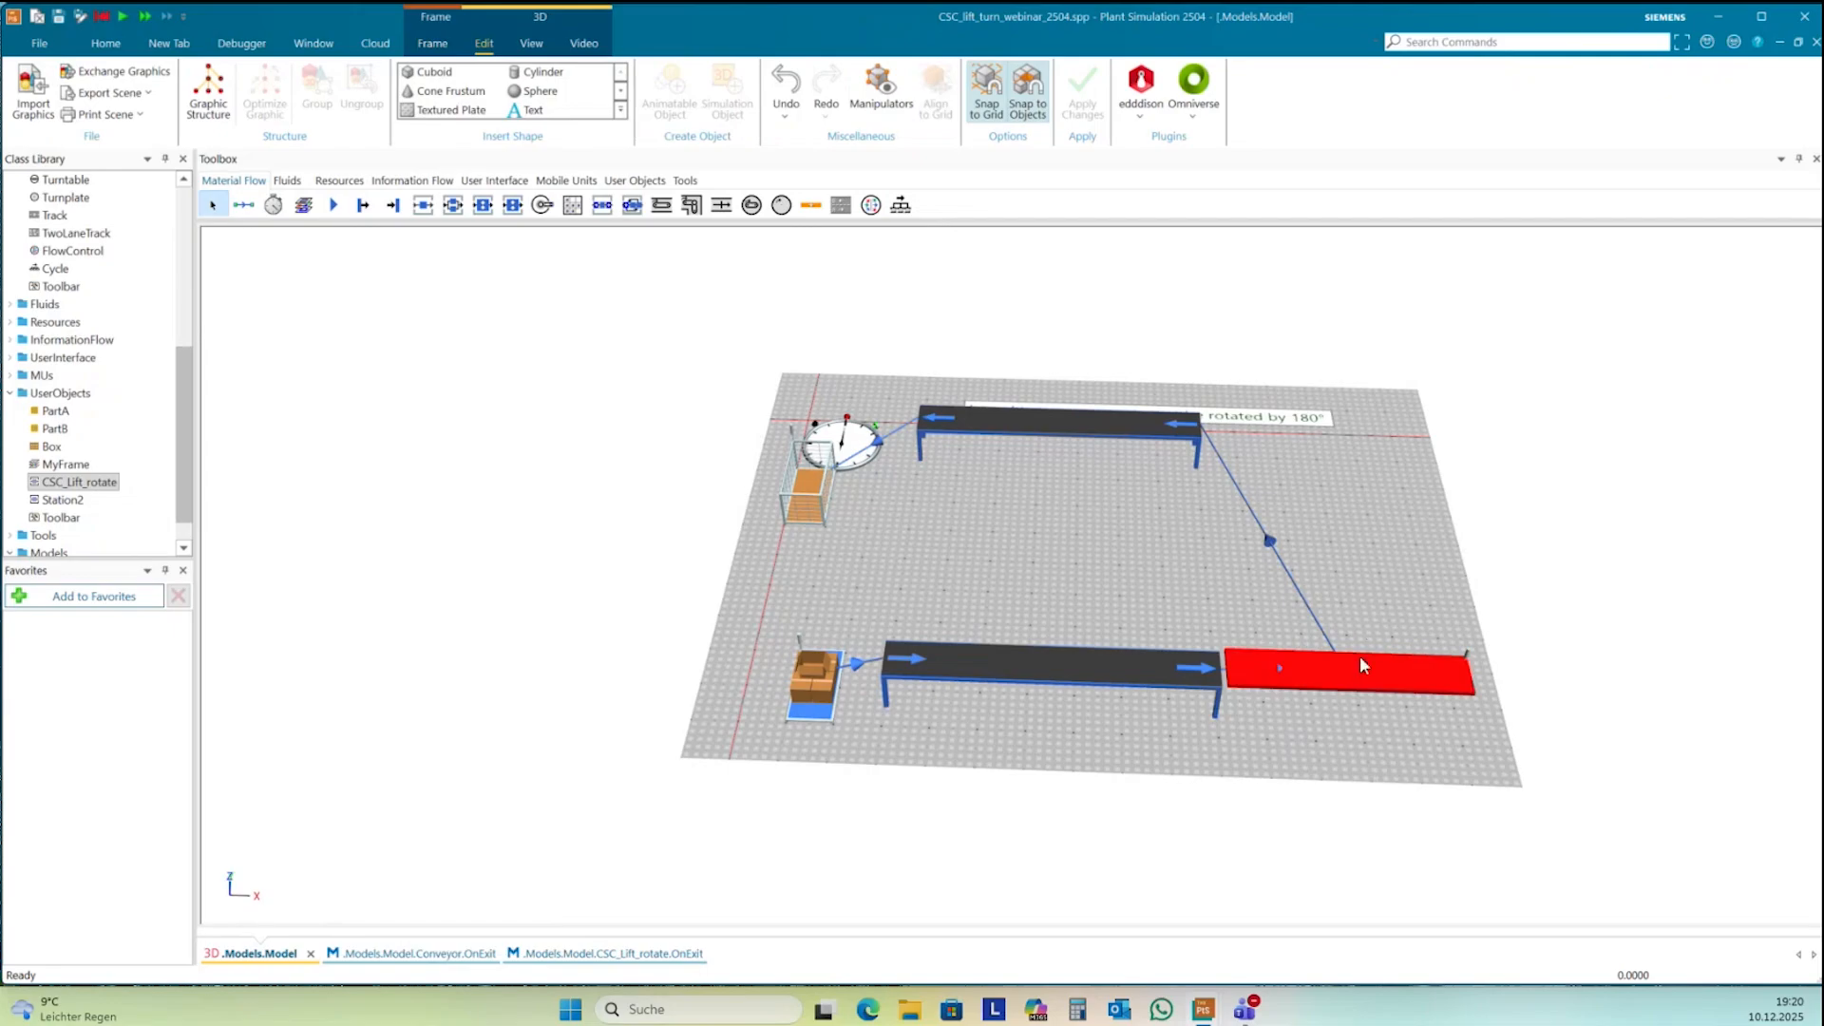
left_click(1362, 670)
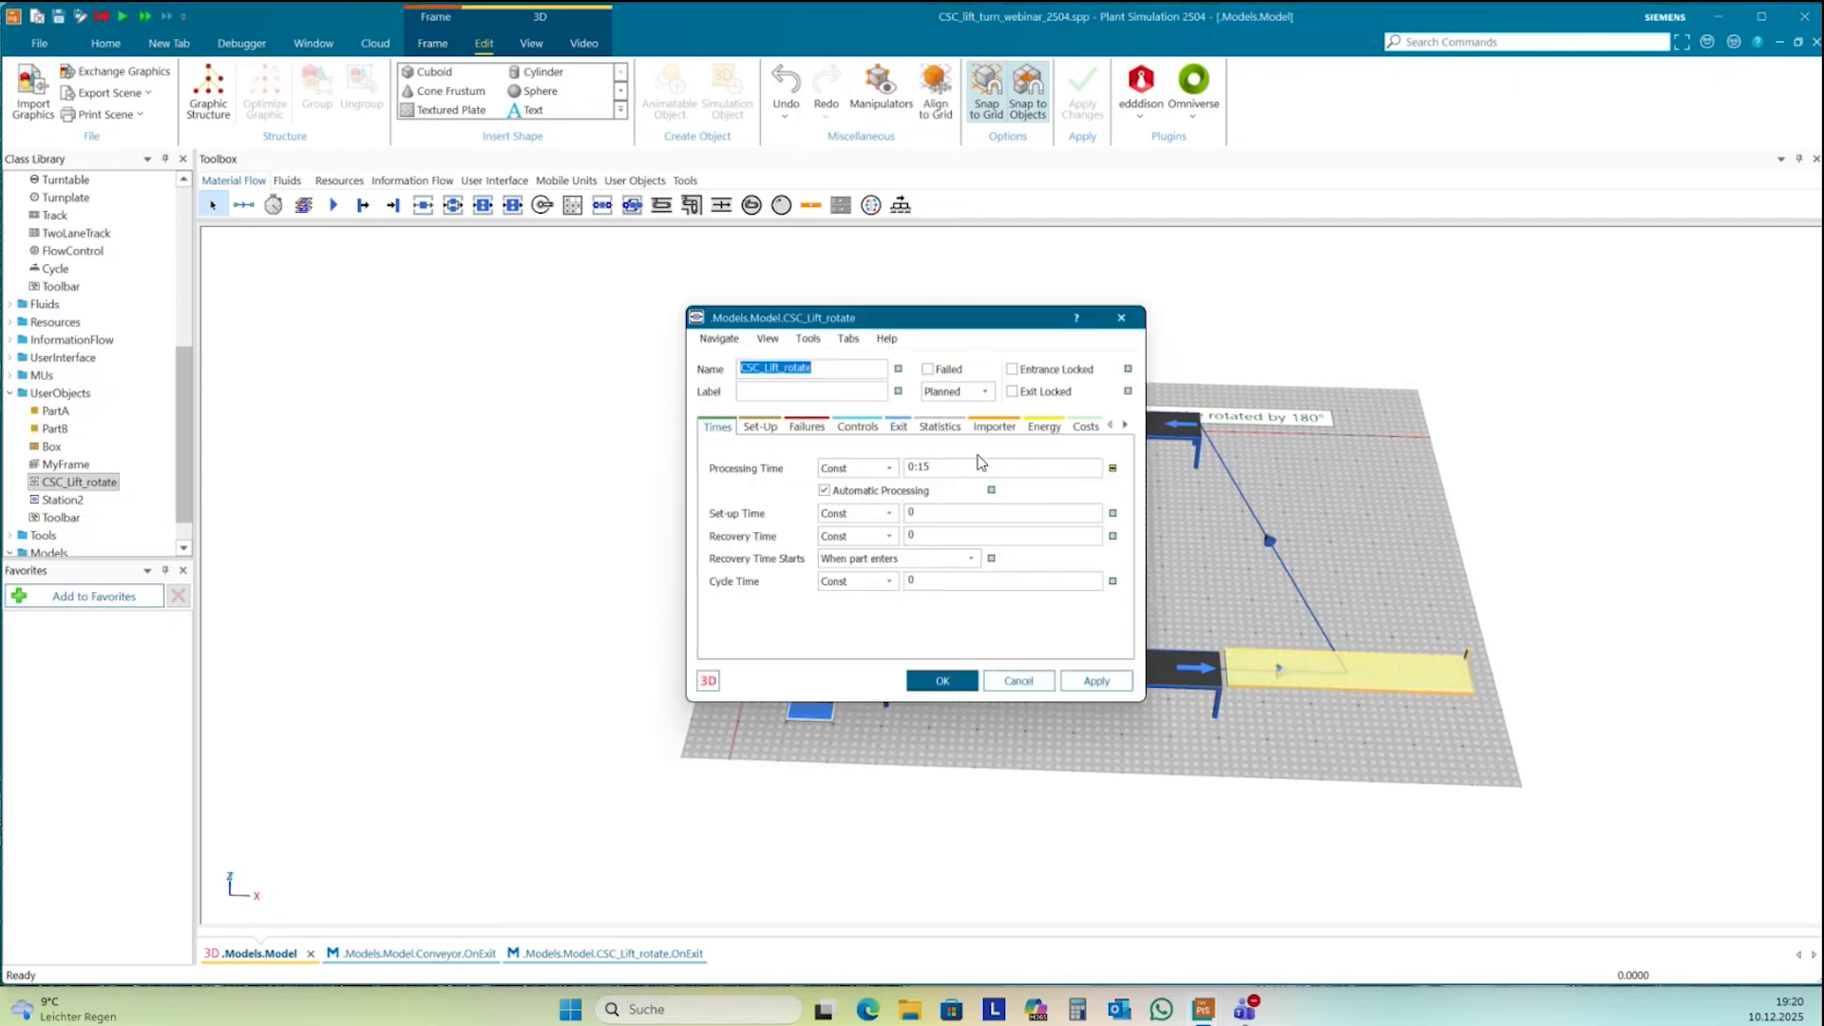
left_click(707, 682)
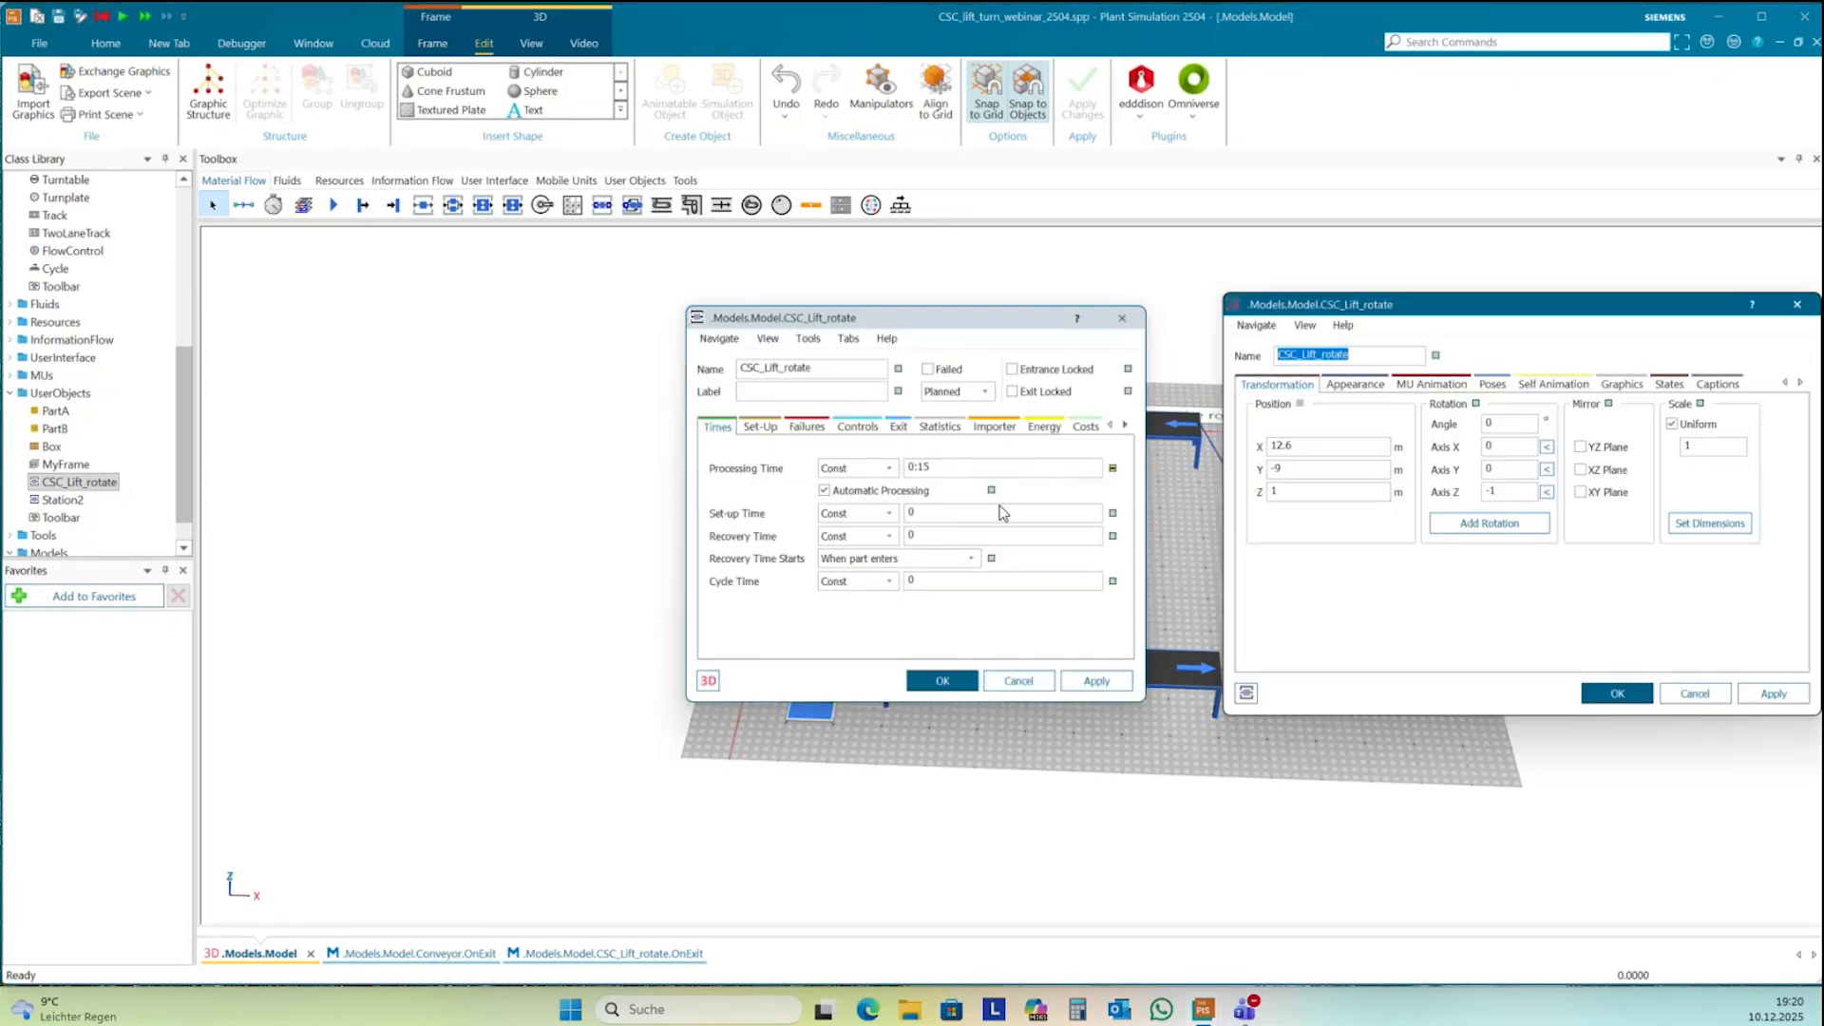
left_click_drag(1029, 325, 666, 230)
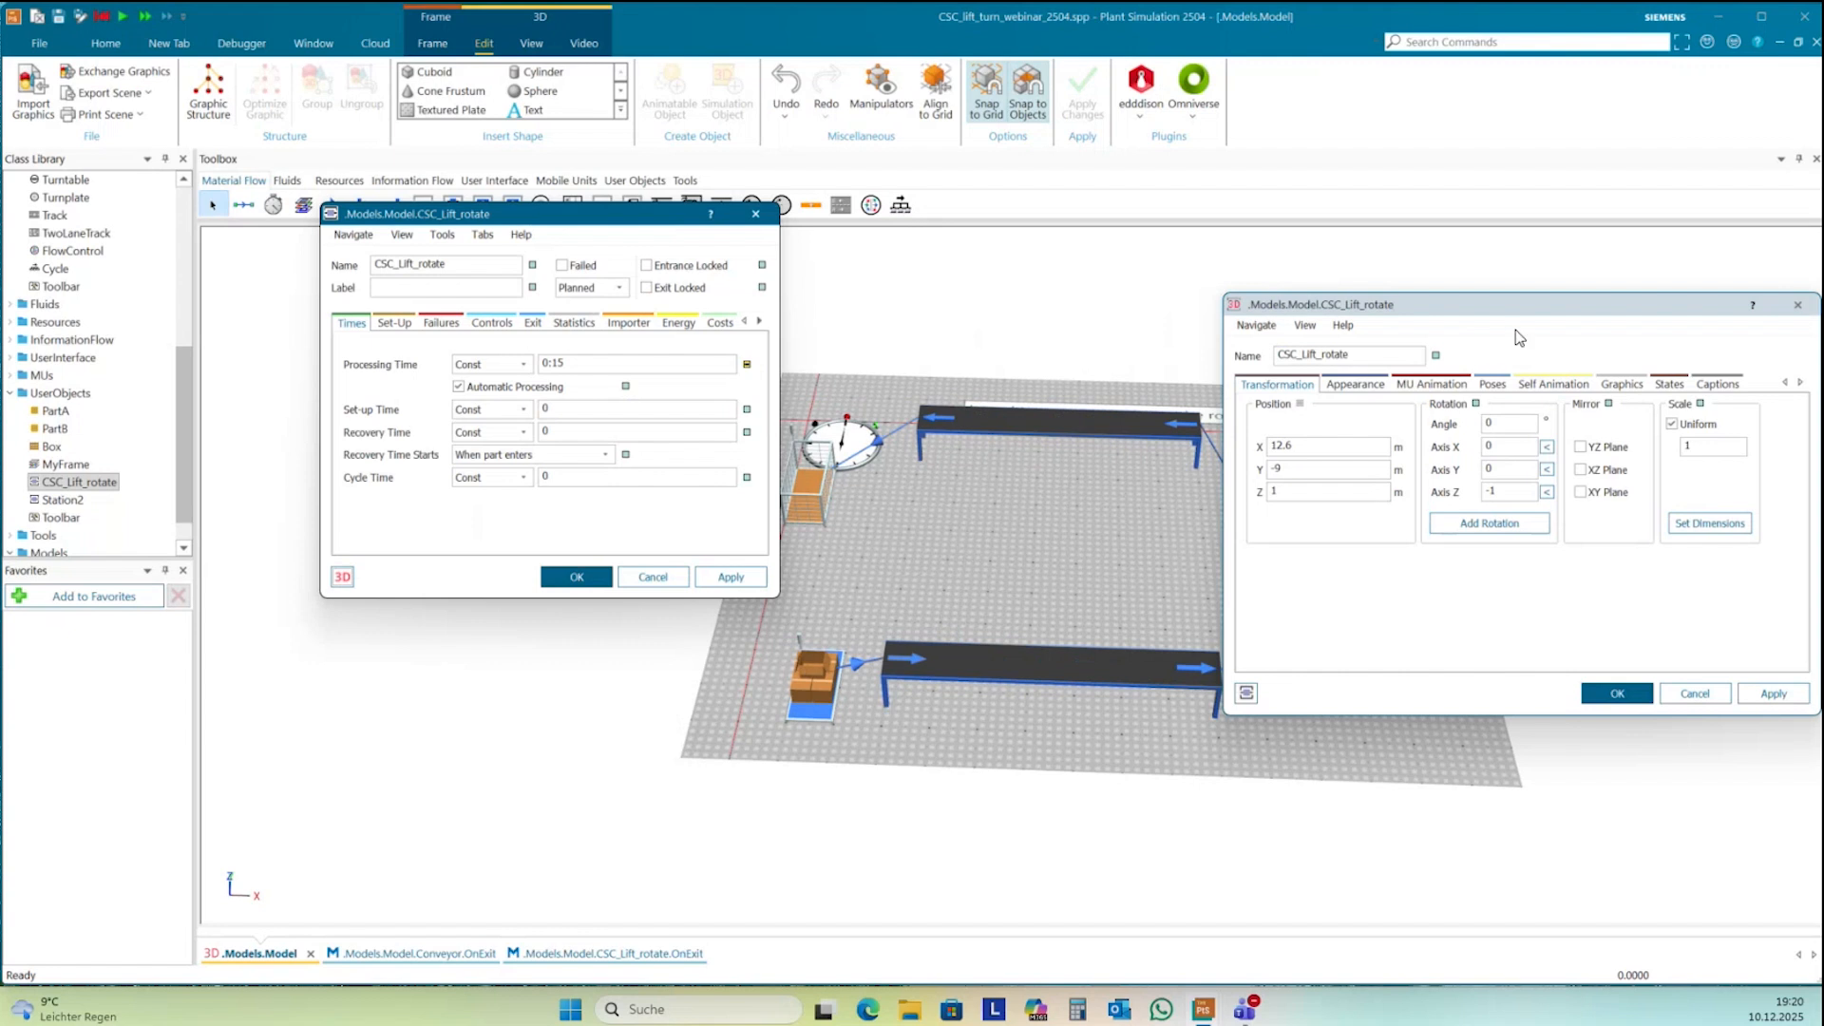
left_click_drag(1519, 306, 1625, 289)
left_click(1600, 369)
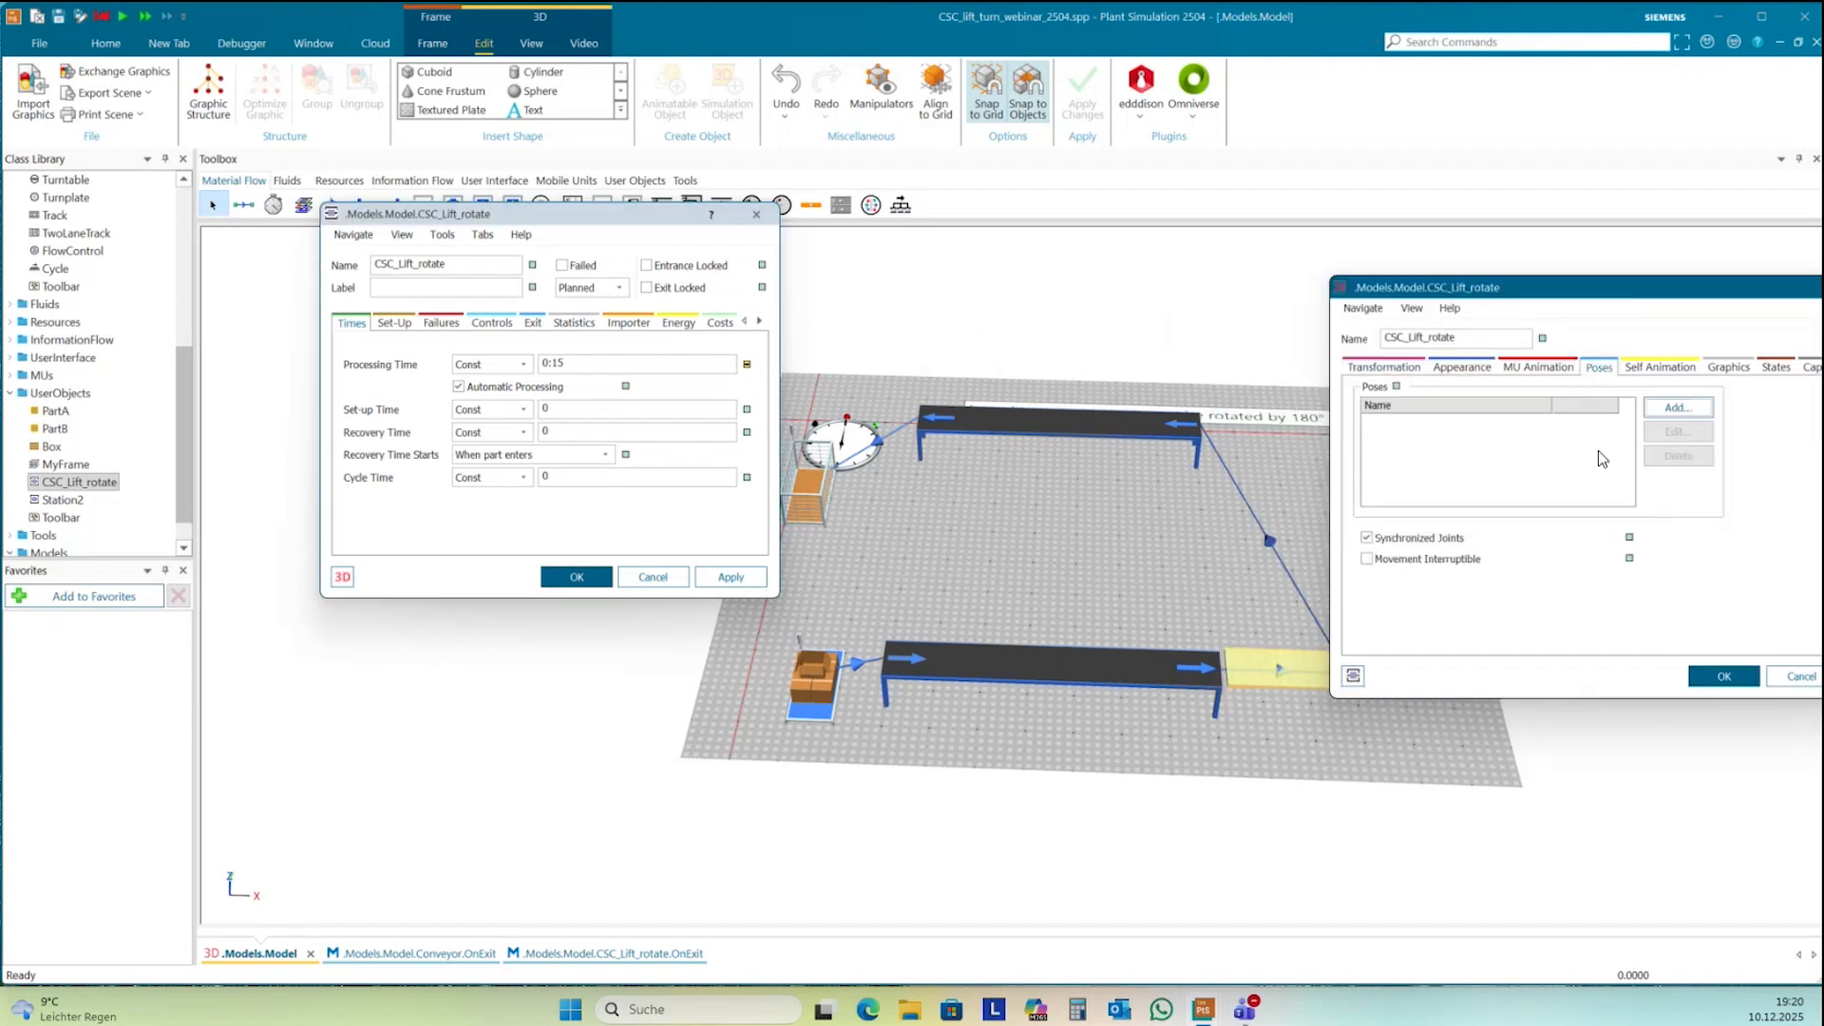
left_click(1678, 408)
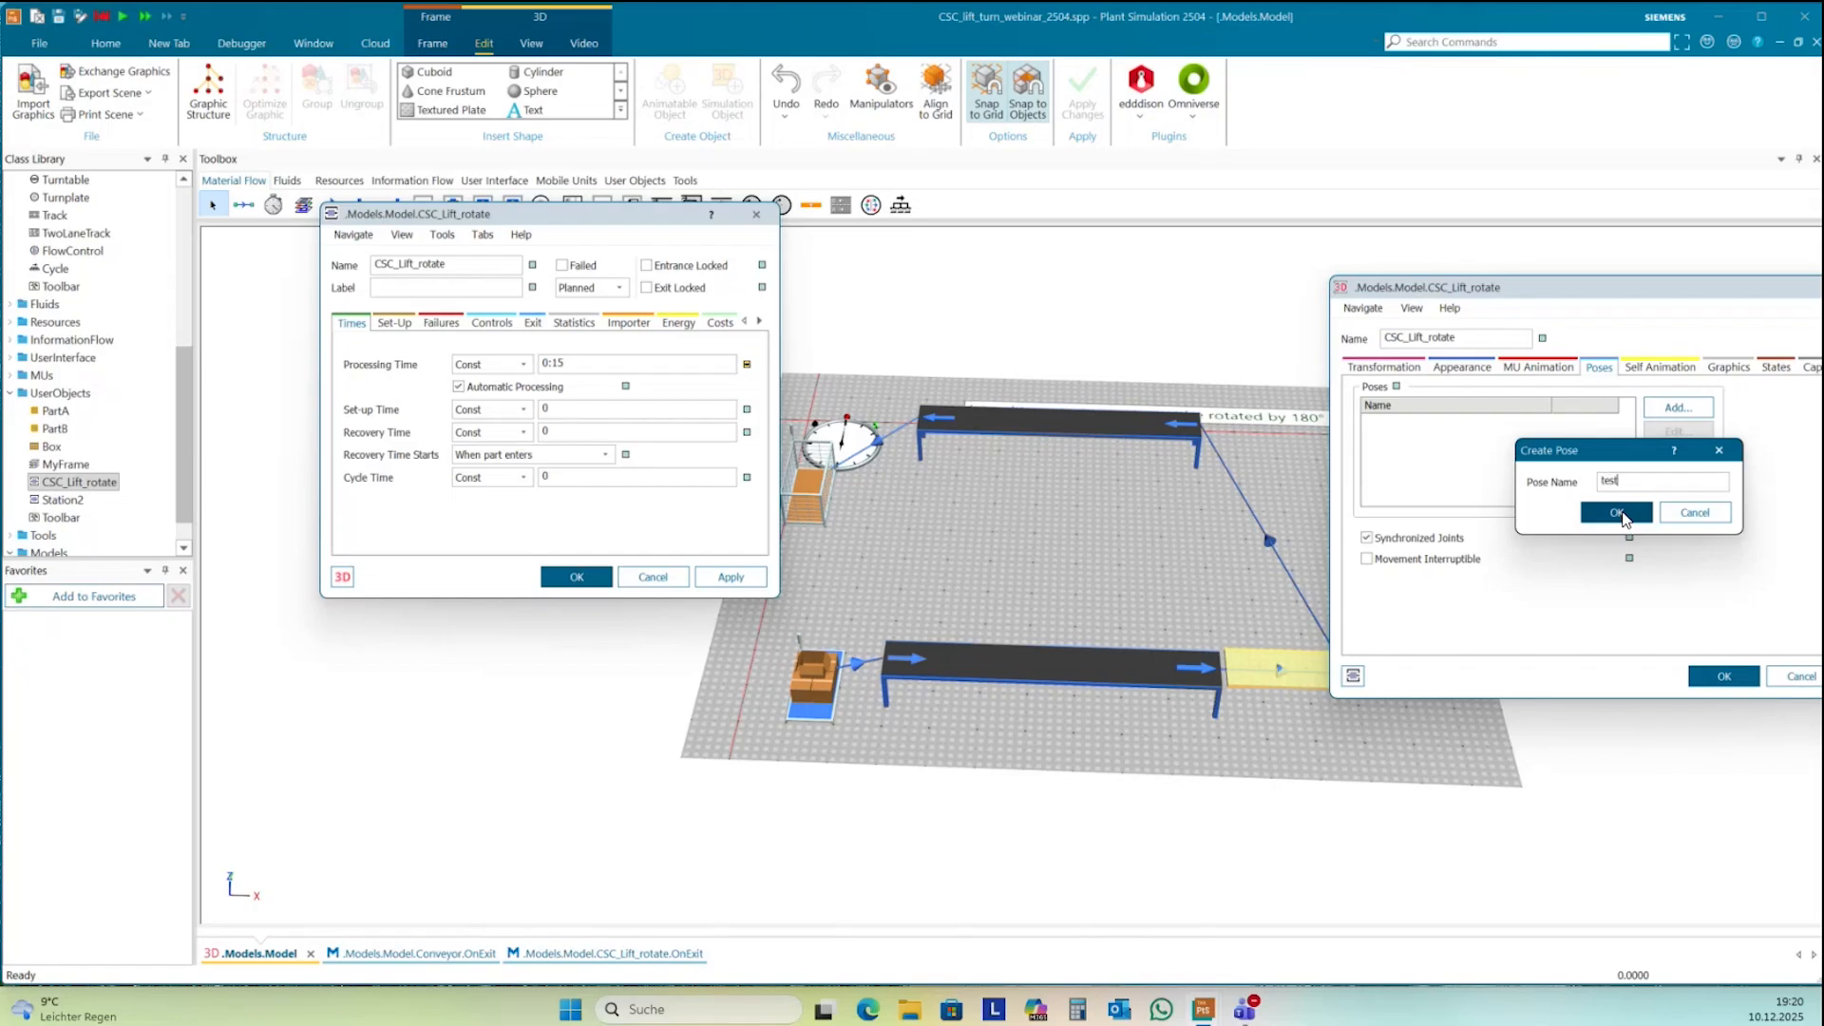
left_click(1617, 513)
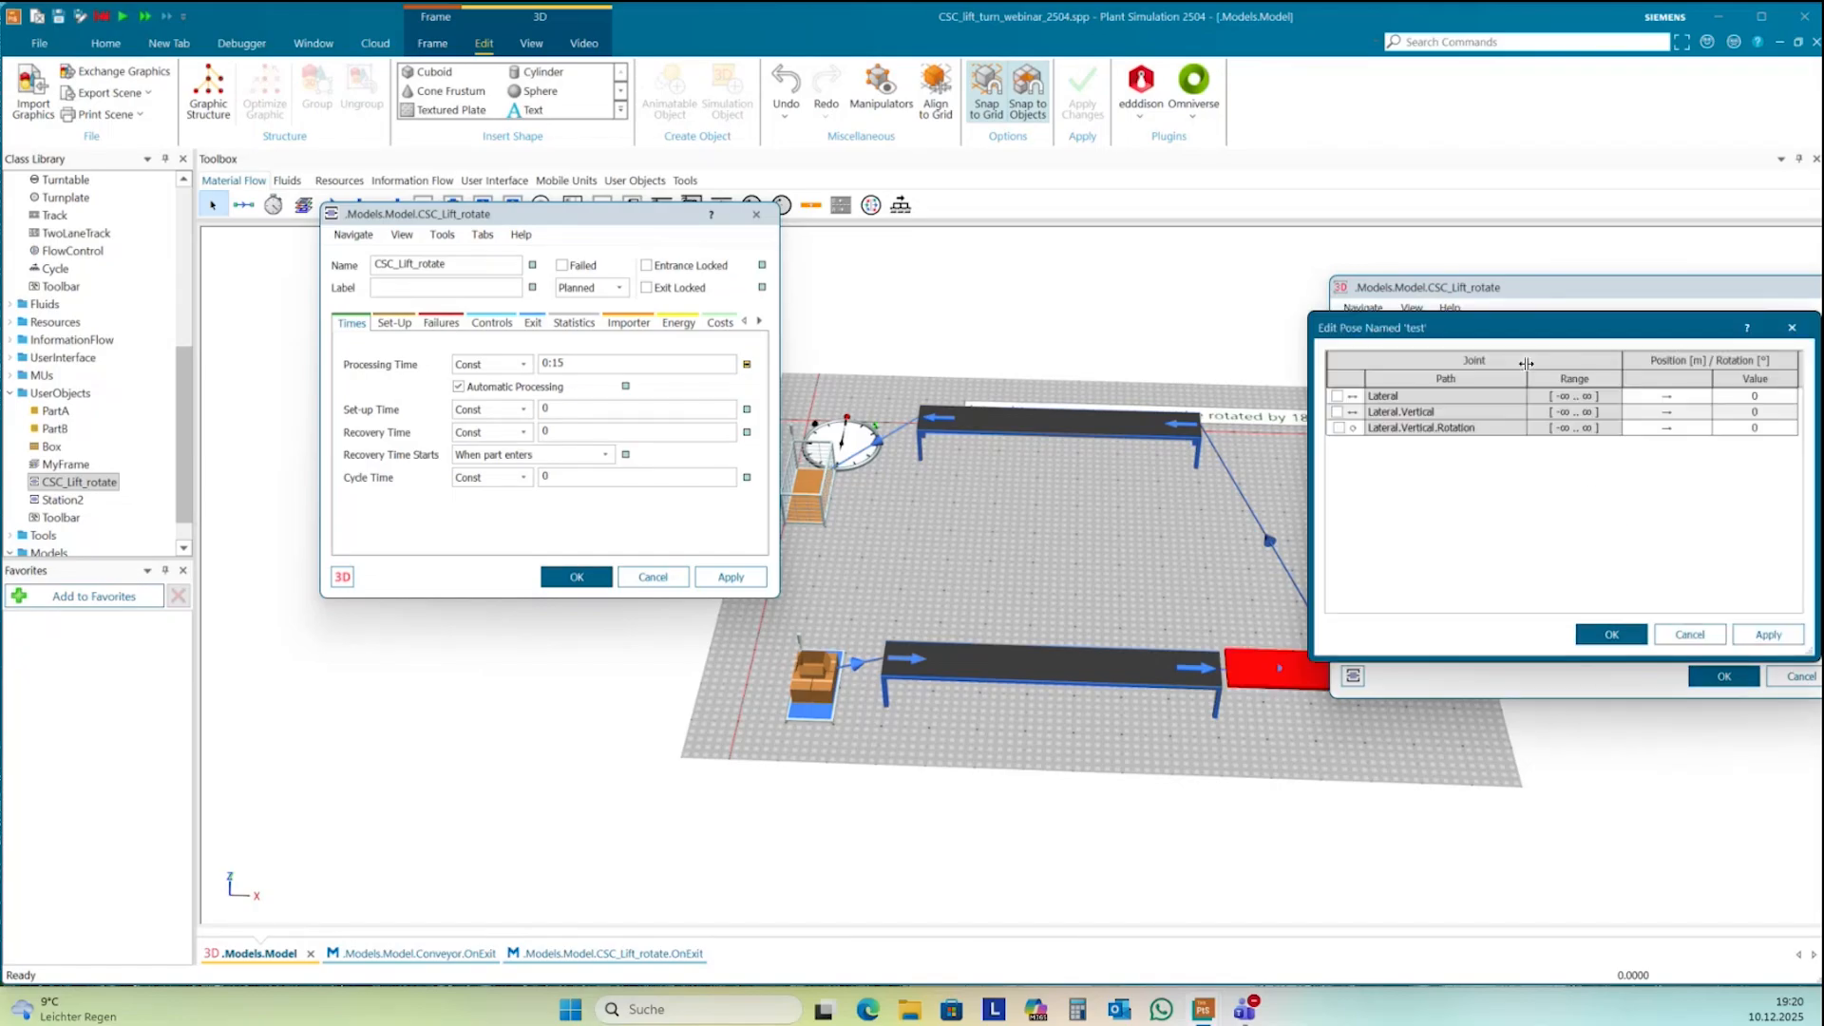
- Include the joints Lateral, Lateral.Vertical and Lateral.Vertical.Rotation in the pose test and accept the station's 3D properties
left_click_drag(1539, 332, 1578, 320)
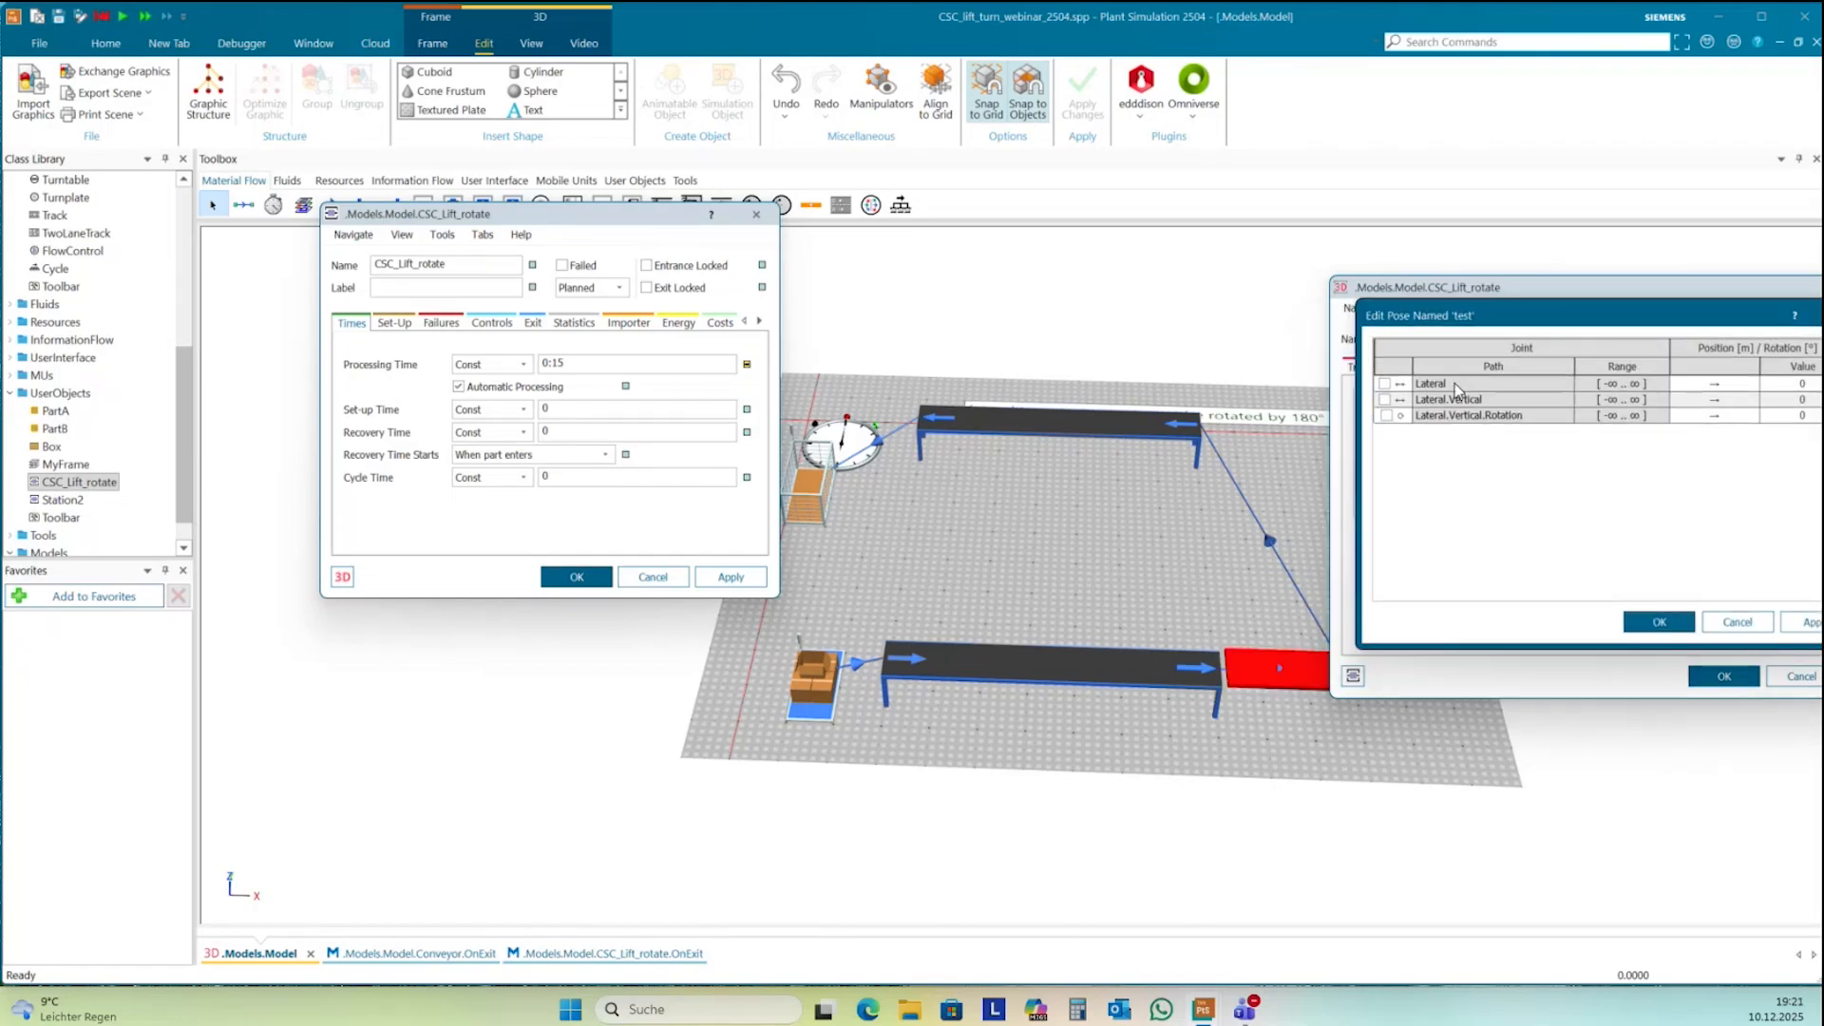
left_click(1393, 366)
left_click_drag(1594, 326, 1458, 286)
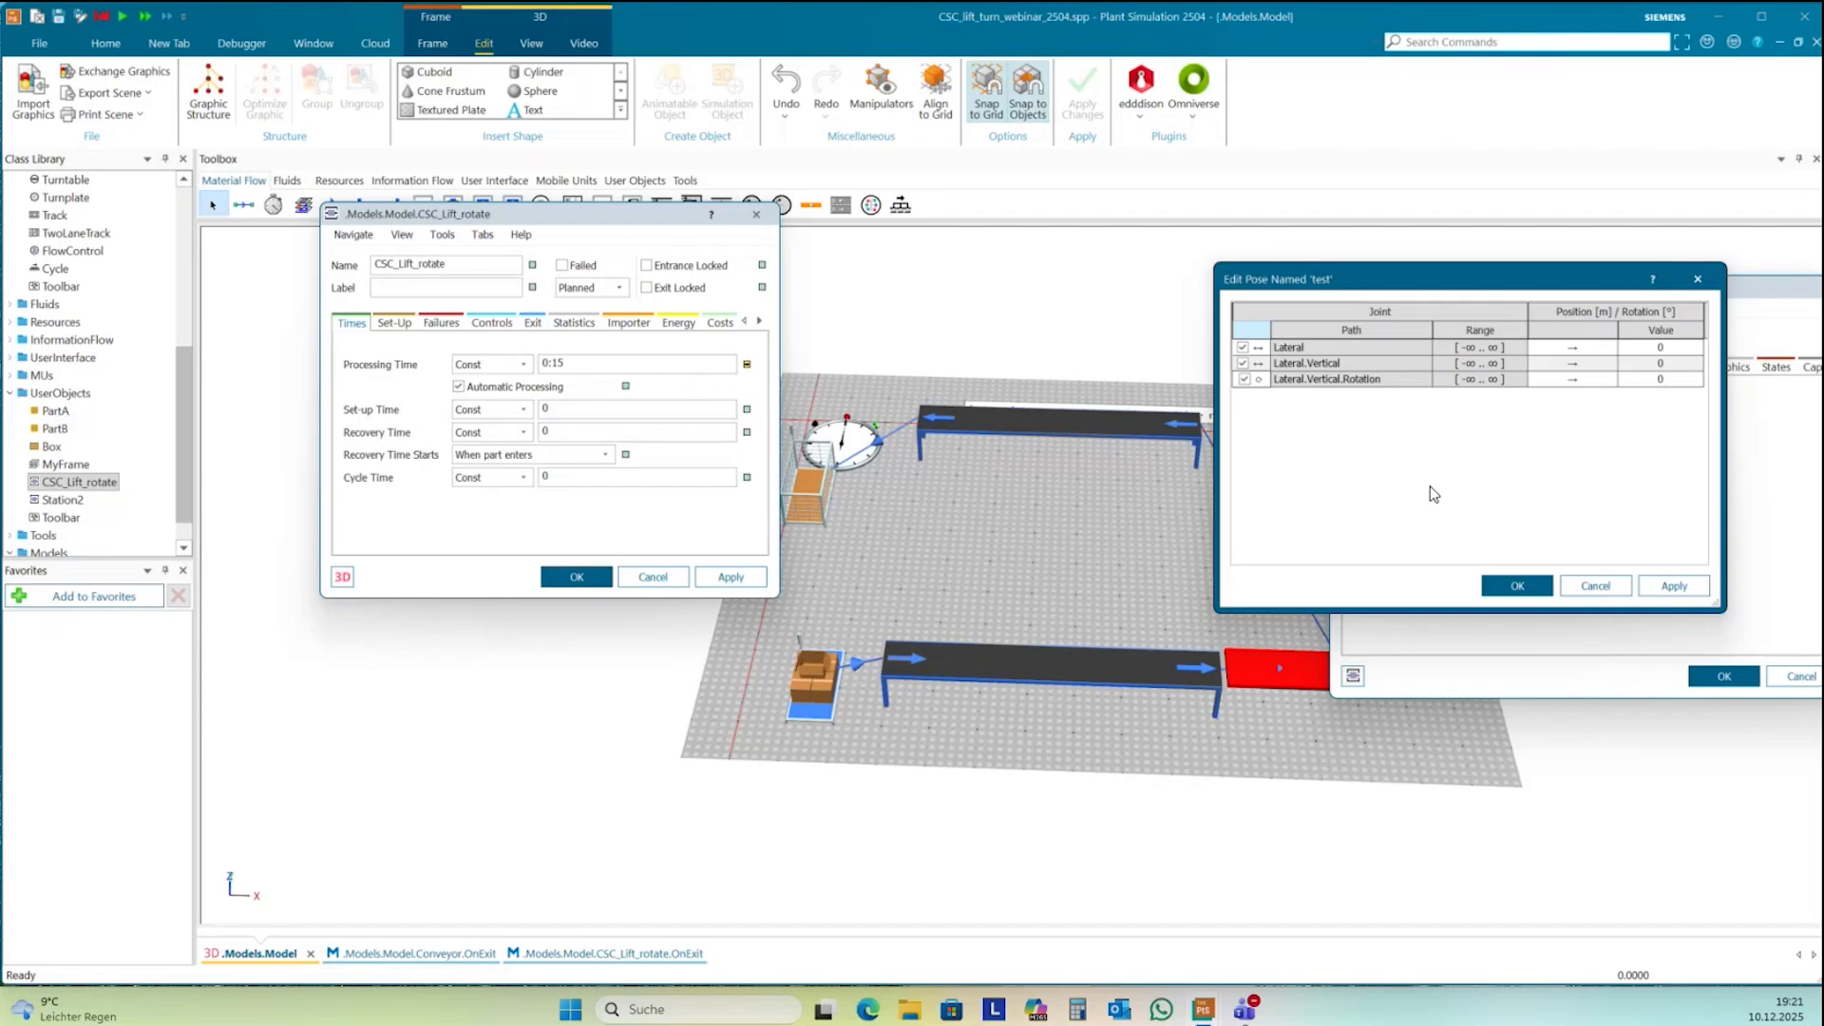
left_click(1516, 586)
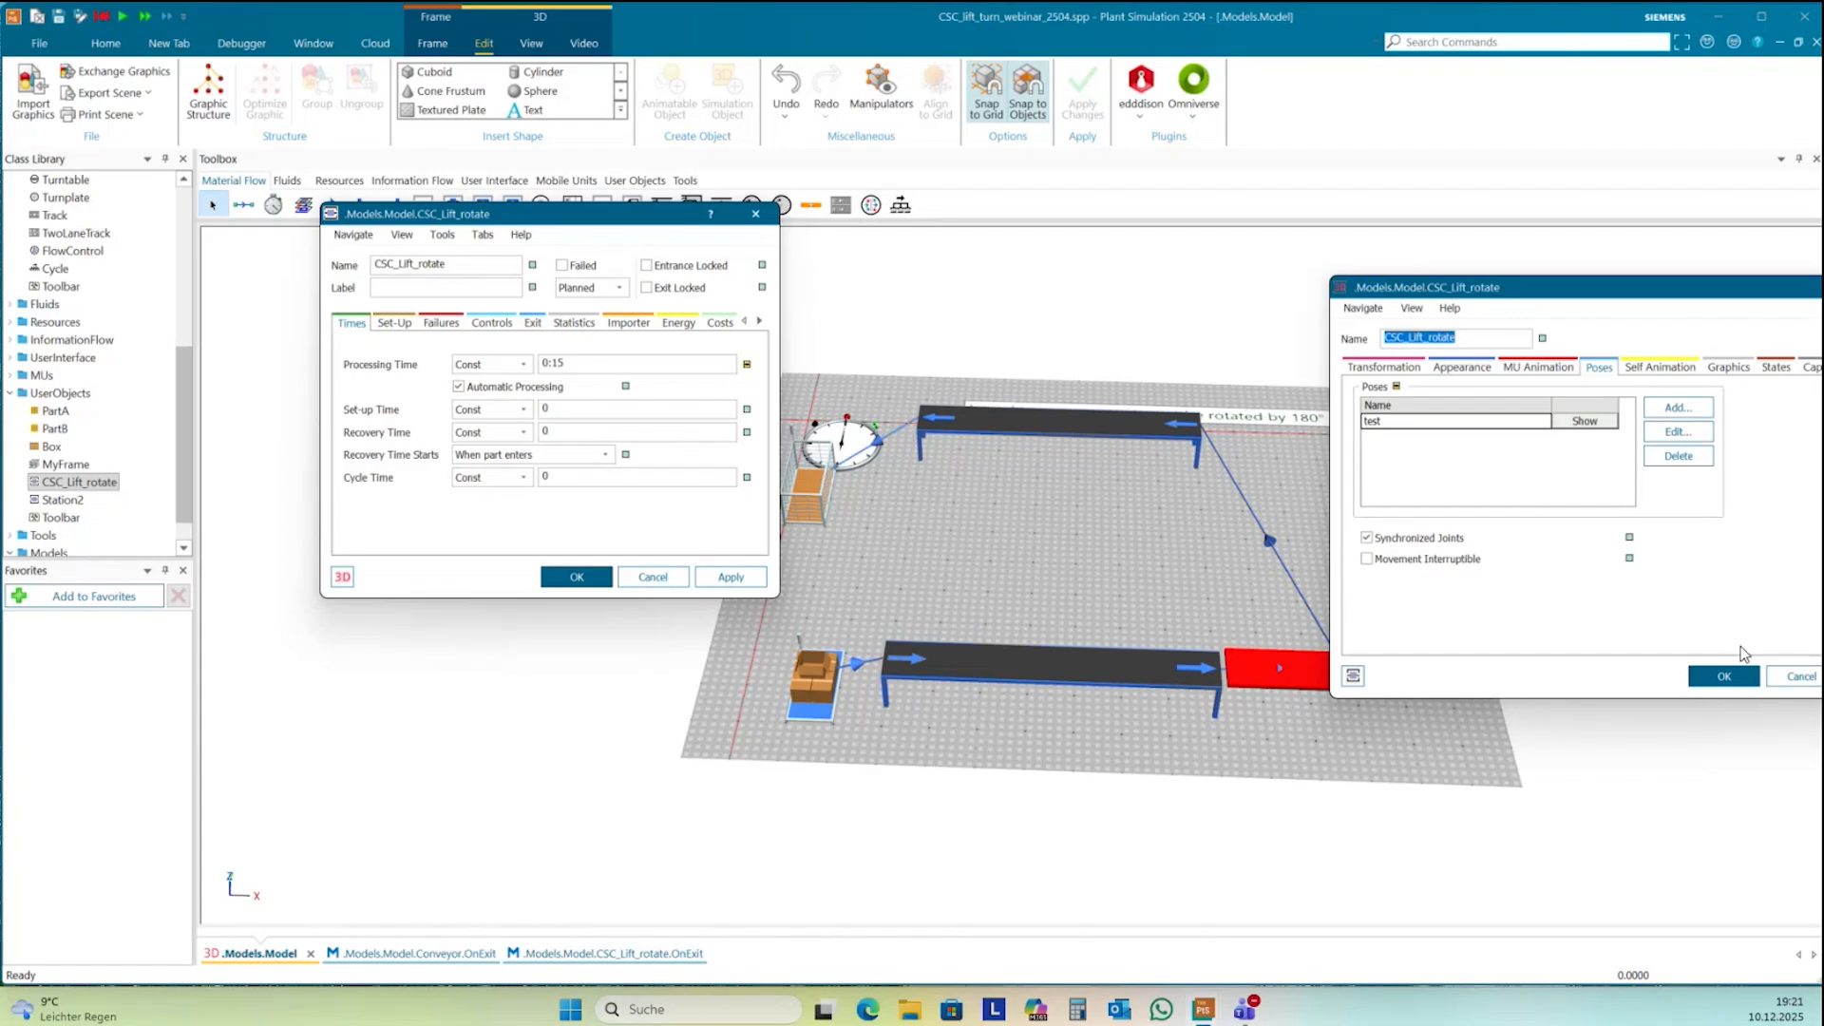
left_click(1721, 676)
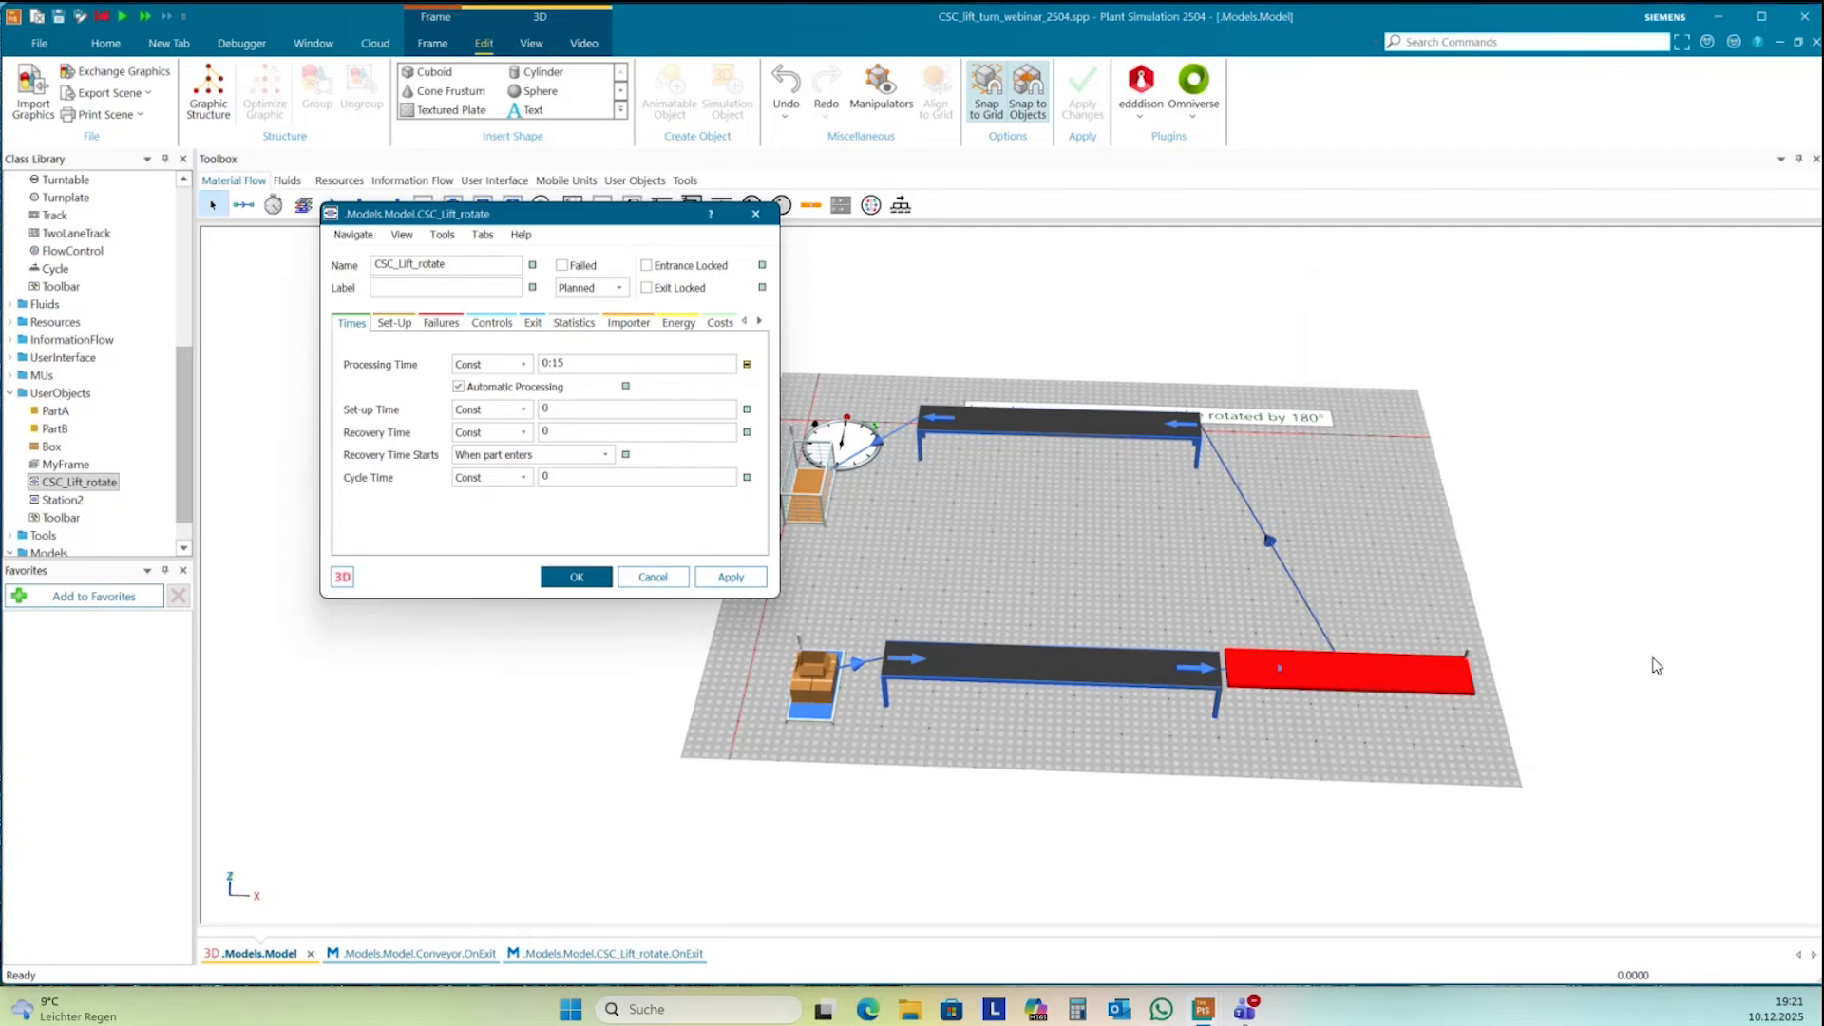
left_click(757, 214)
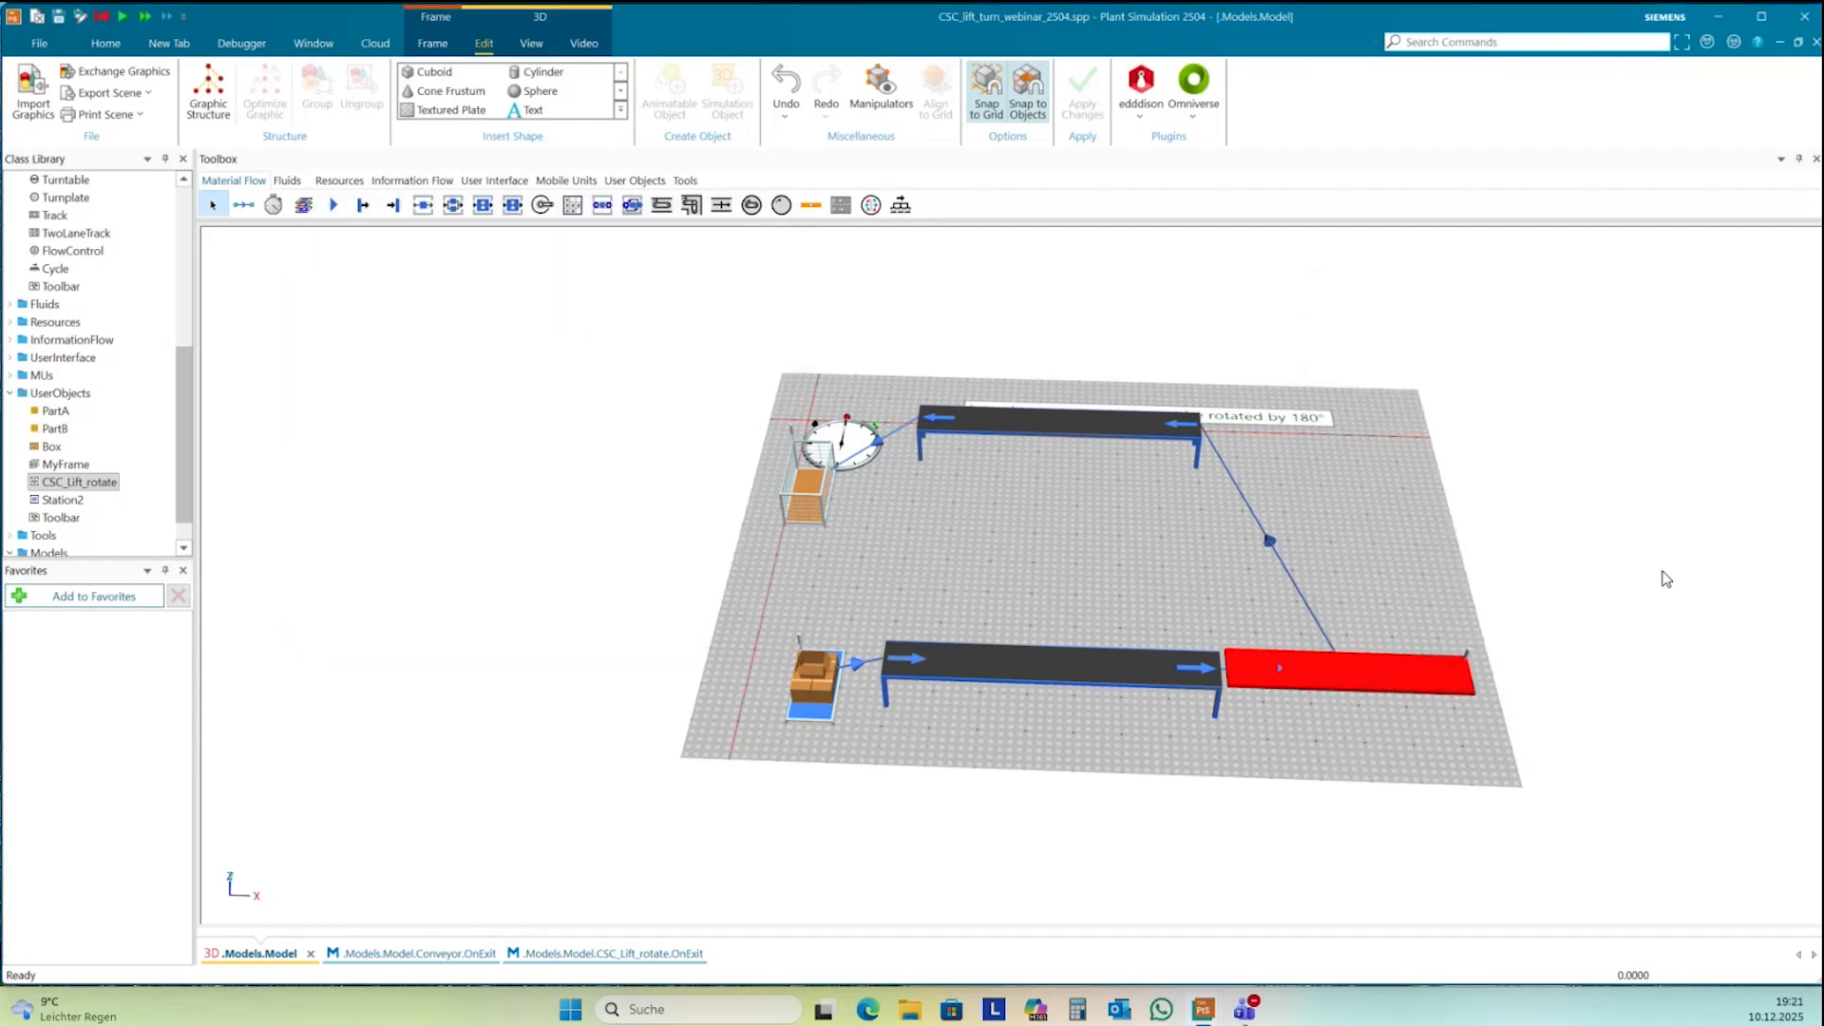
- Open the OnExit method from the exit control of the CSC_Lift_rotate station for editing
double_click(1344, 665)
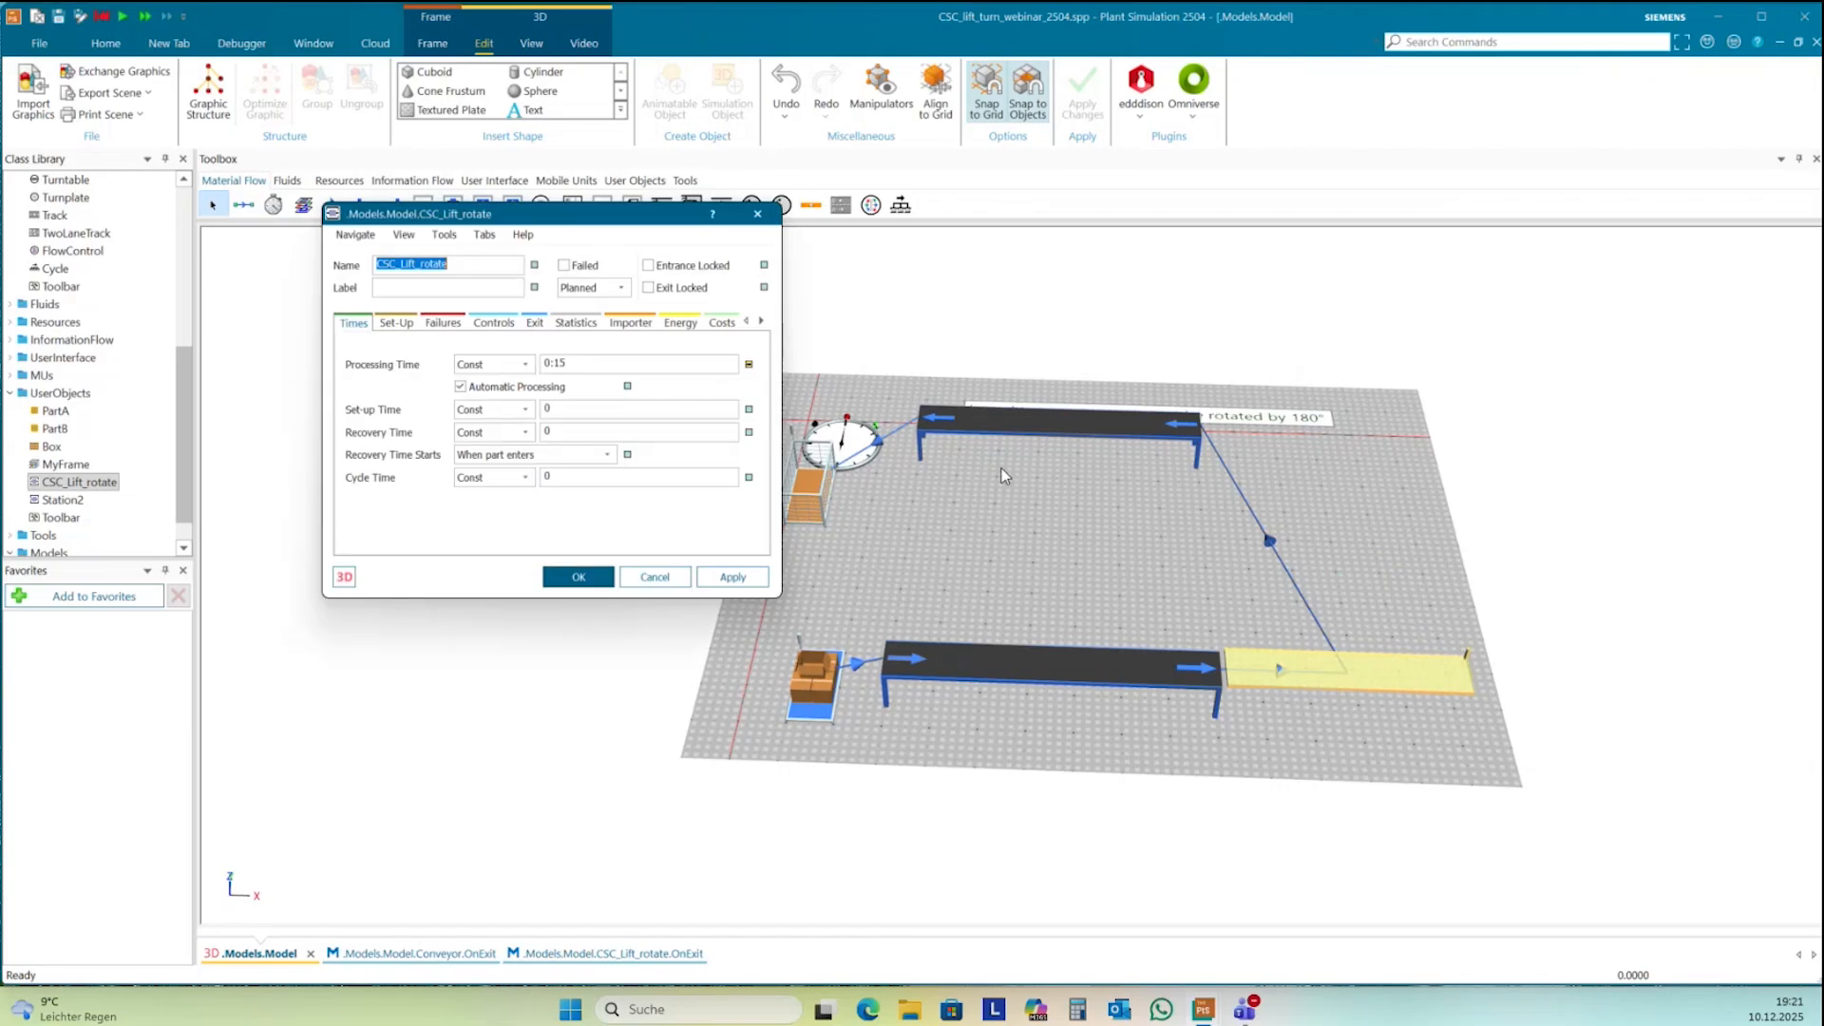
left_click(493, 323)
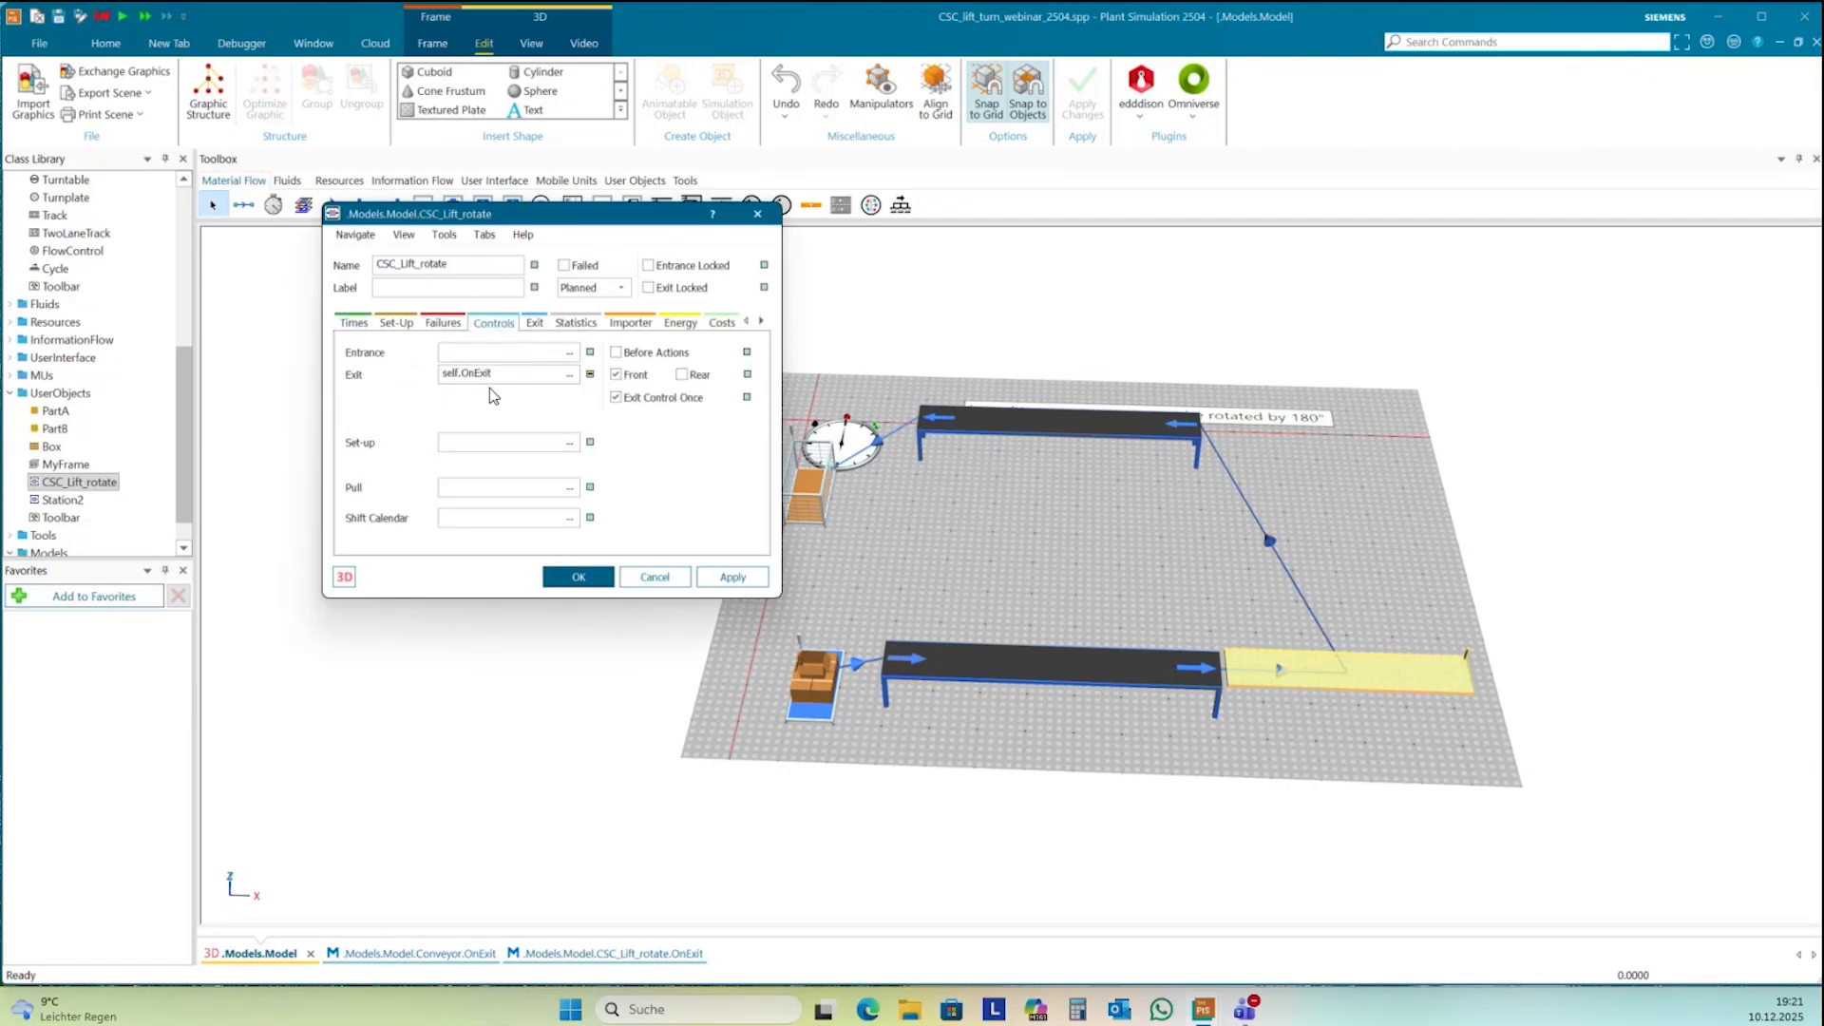
key("F2")
left_click(558, 583)
left_click(370, 265)
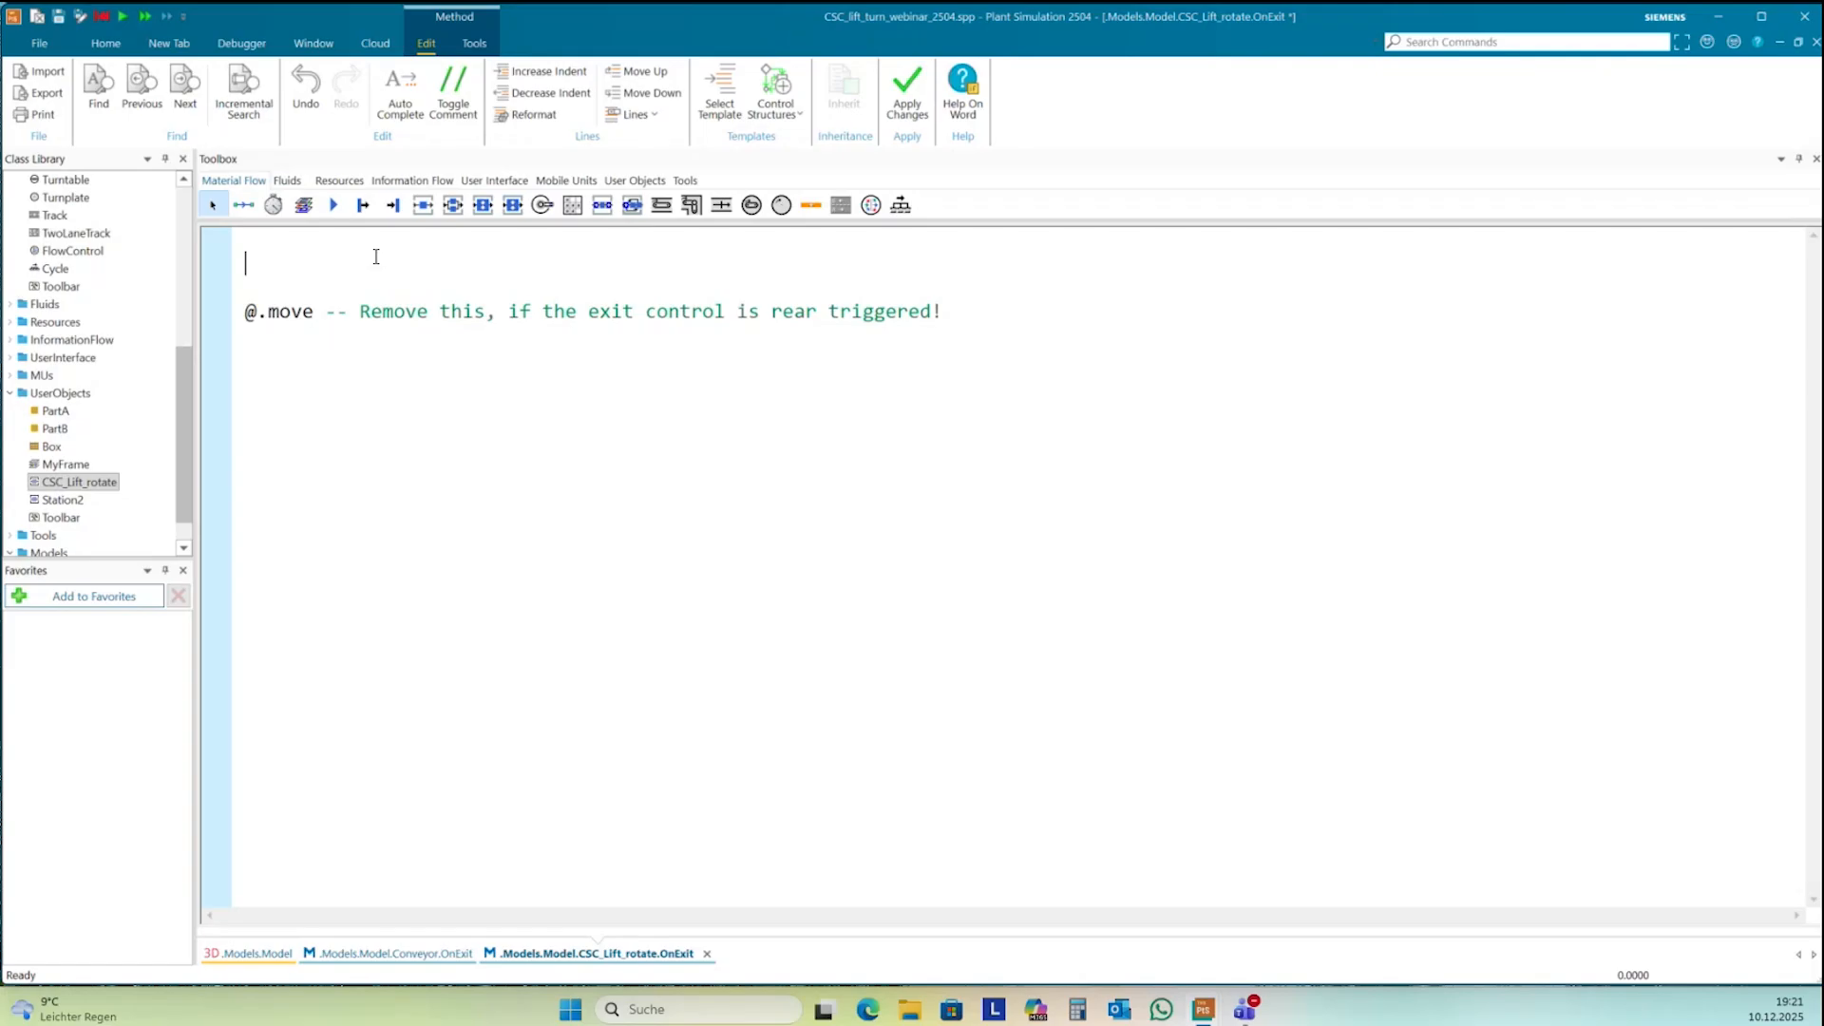
- Write ?._3D.getObject("Lateral").moveTo(4) as the first line of the station's OnExit method and apply the changes
left_click(260, 242)
type("?.")
type("_3D.")
type("getObject(\"Lateri")
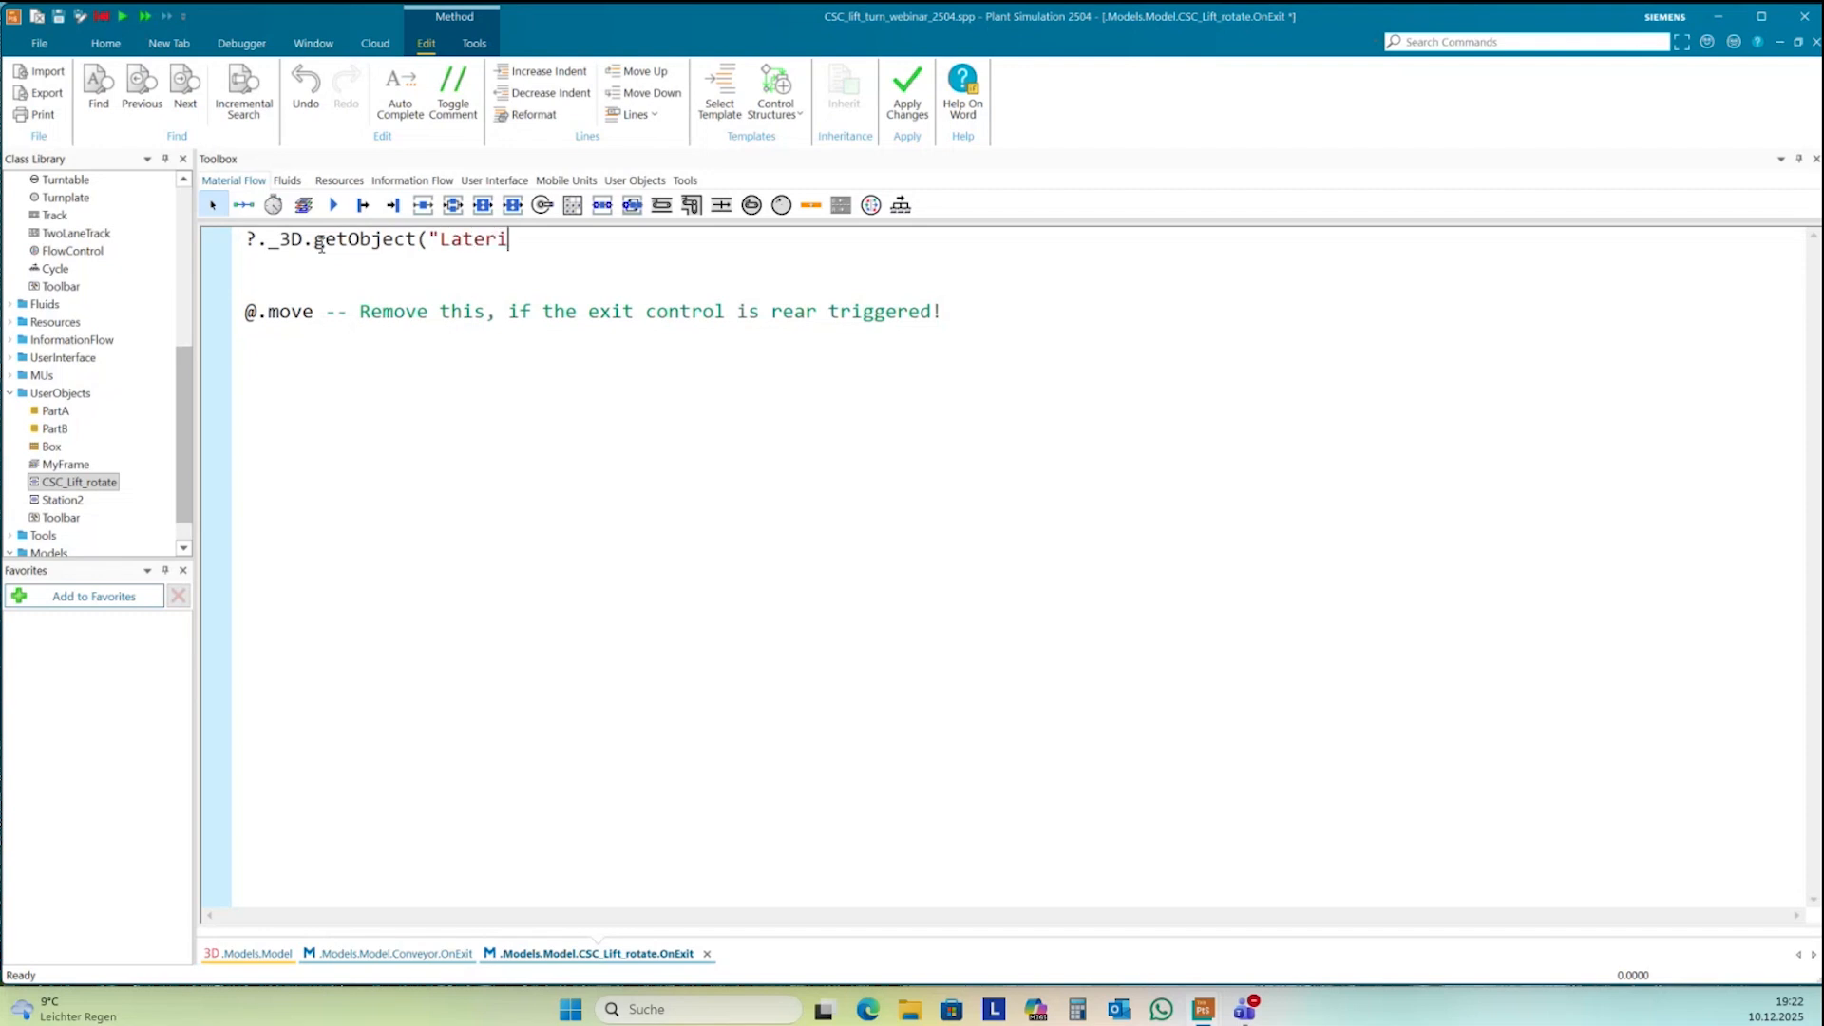
type("al\").moveTo(4")
type(")")
left_click(496, 244)
key("Delete")
left_click(506, 272)
left_click(535, 279)
key("F7")
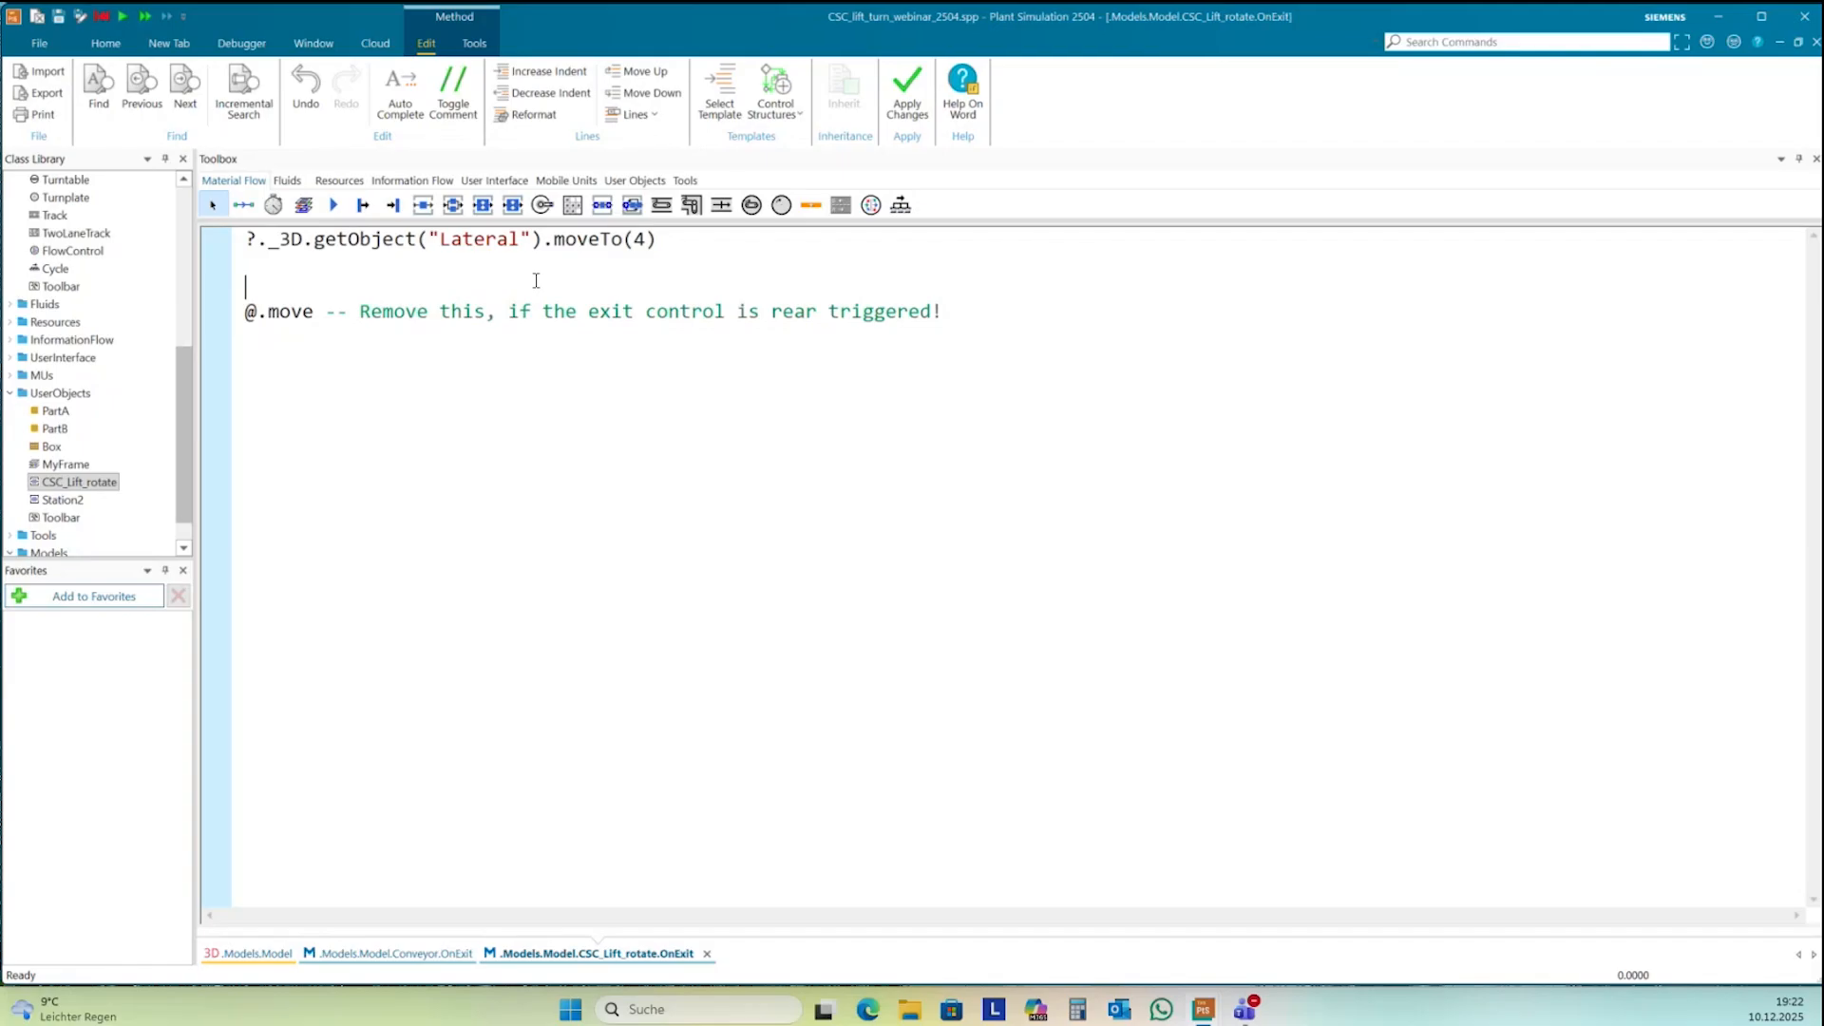
- Comment out the @.move line in the CSC_Lift_rotate station's OnExit method with //
left_click(246, 245)
left_click(246, 312)
type("//")
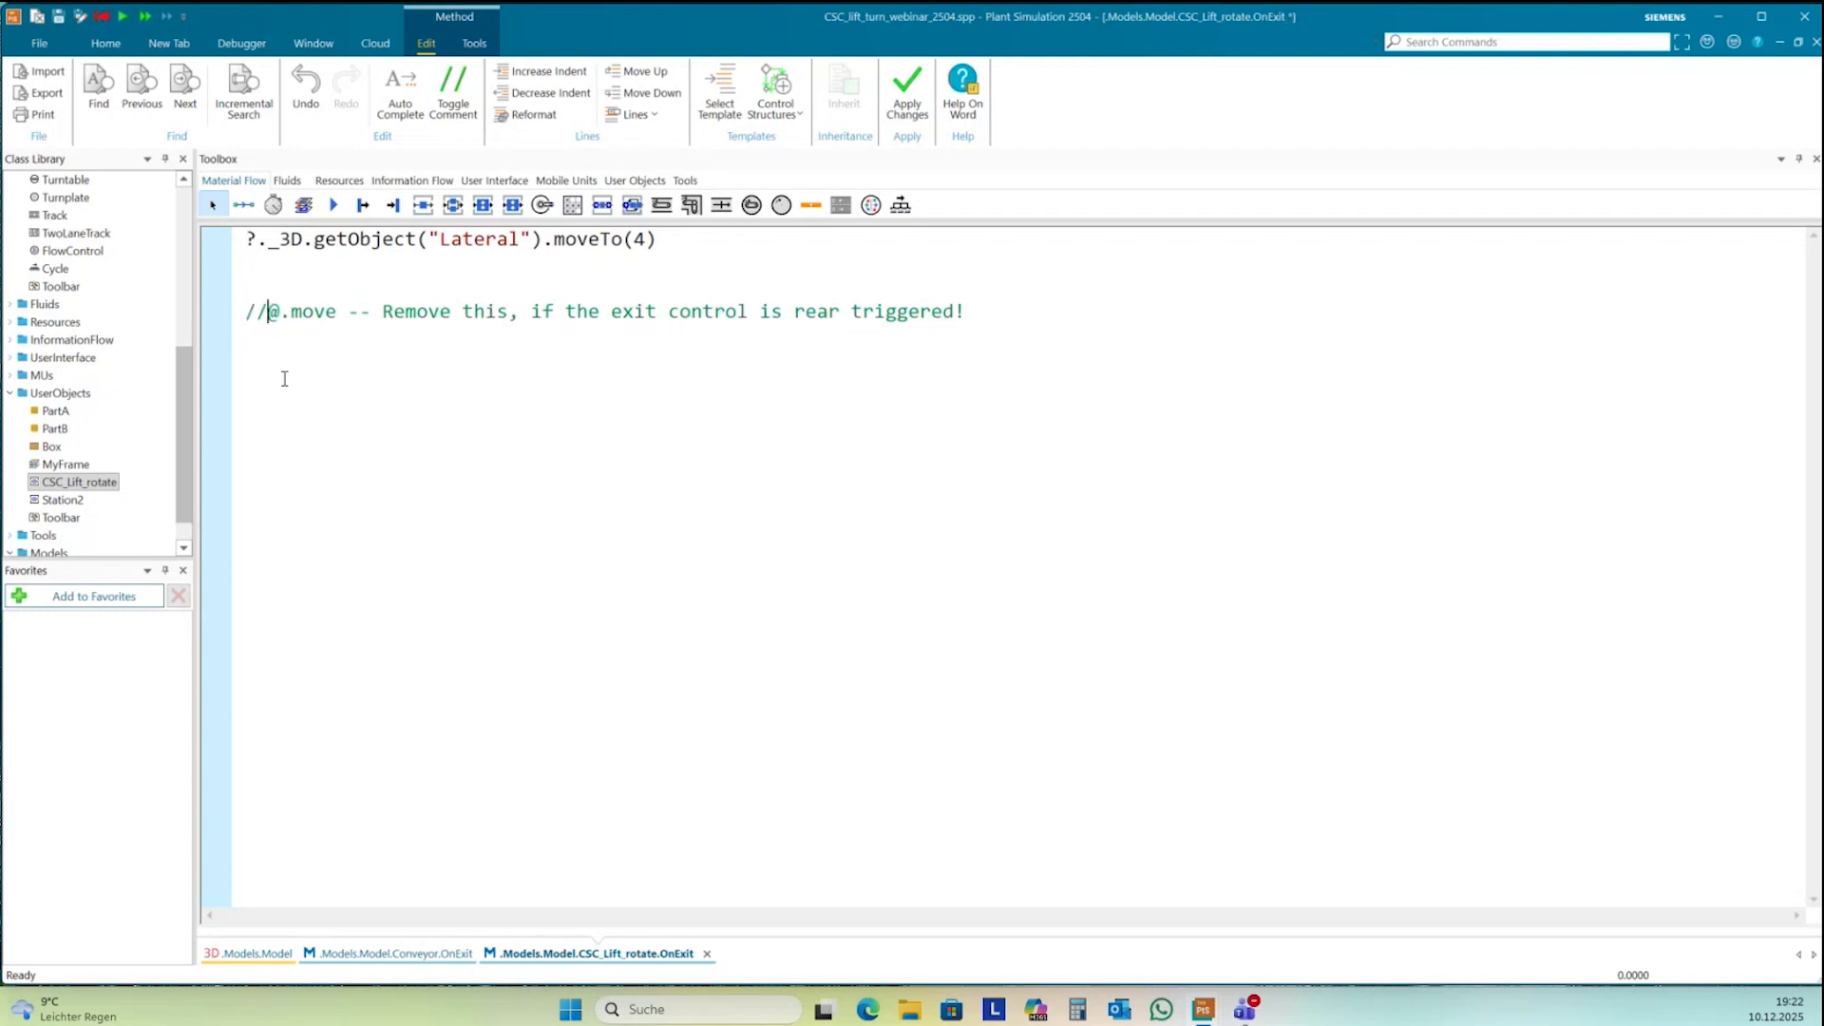
left_click(269, 277)
- Return to the 3D model and run the simulation to test the station's lateral movement
left_click(264, 952)
left_click(517, 741)
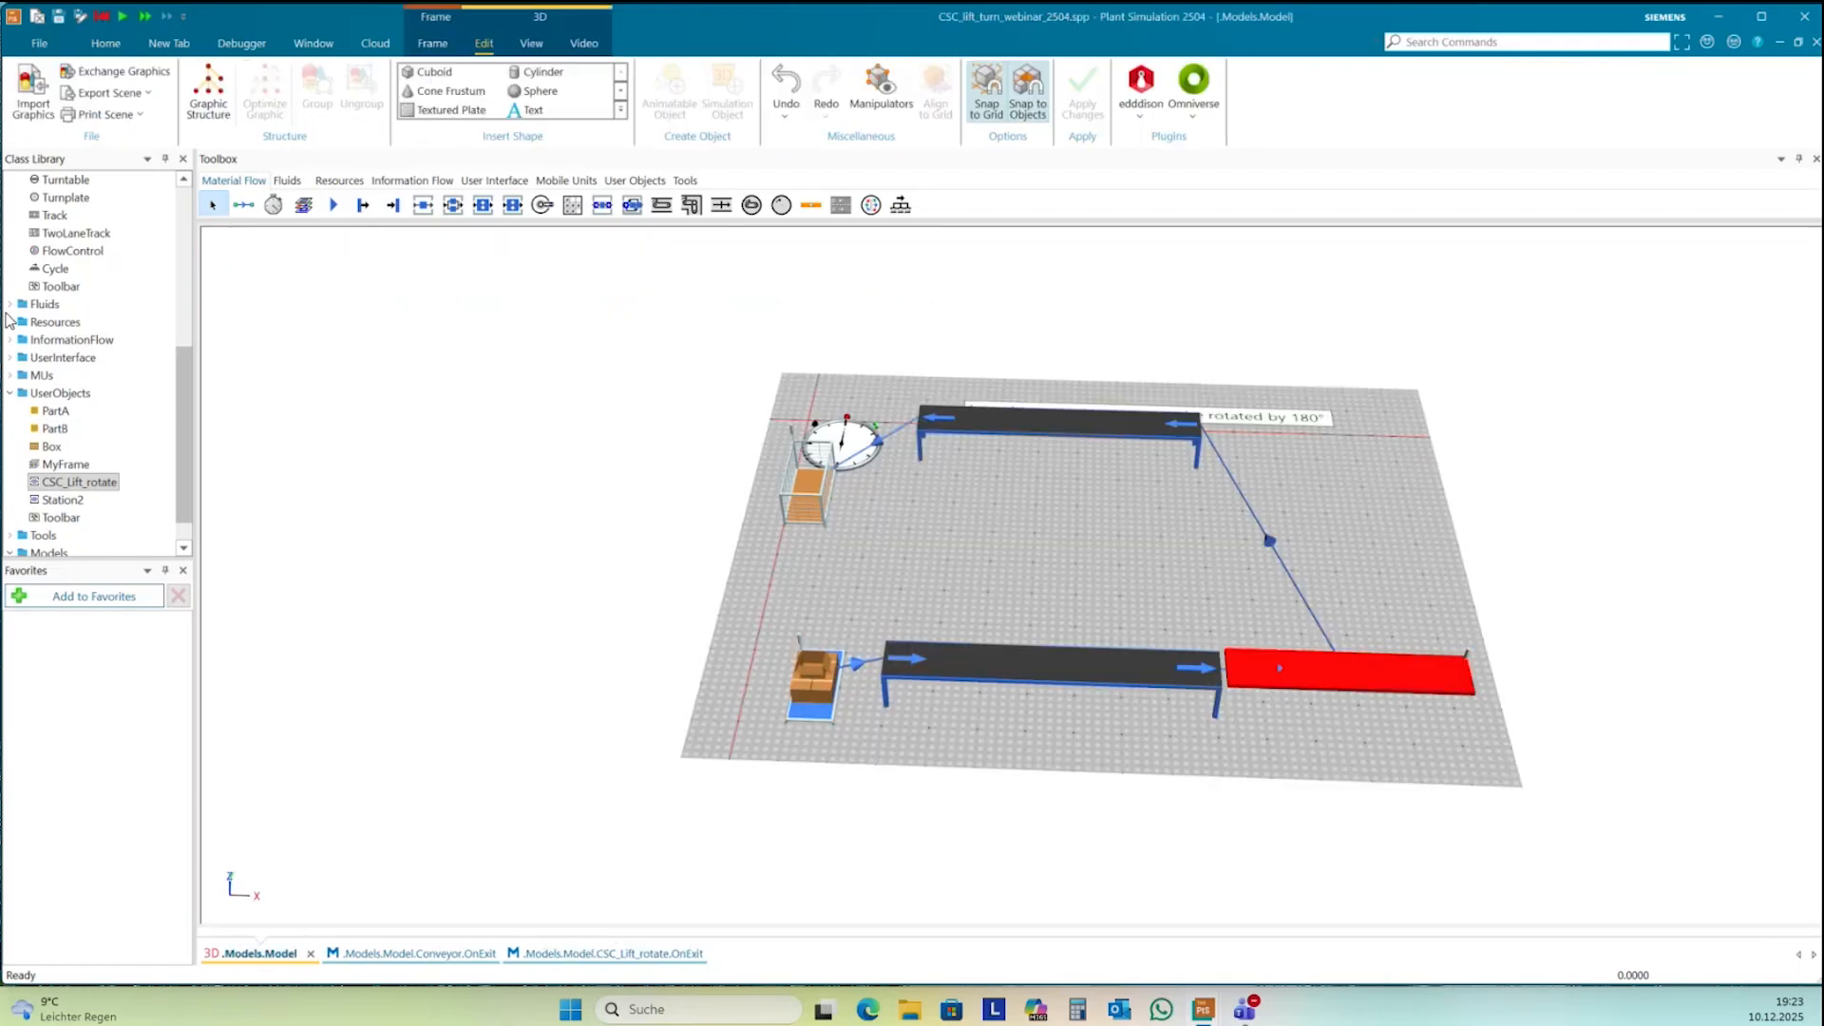
left_click(123, 16)
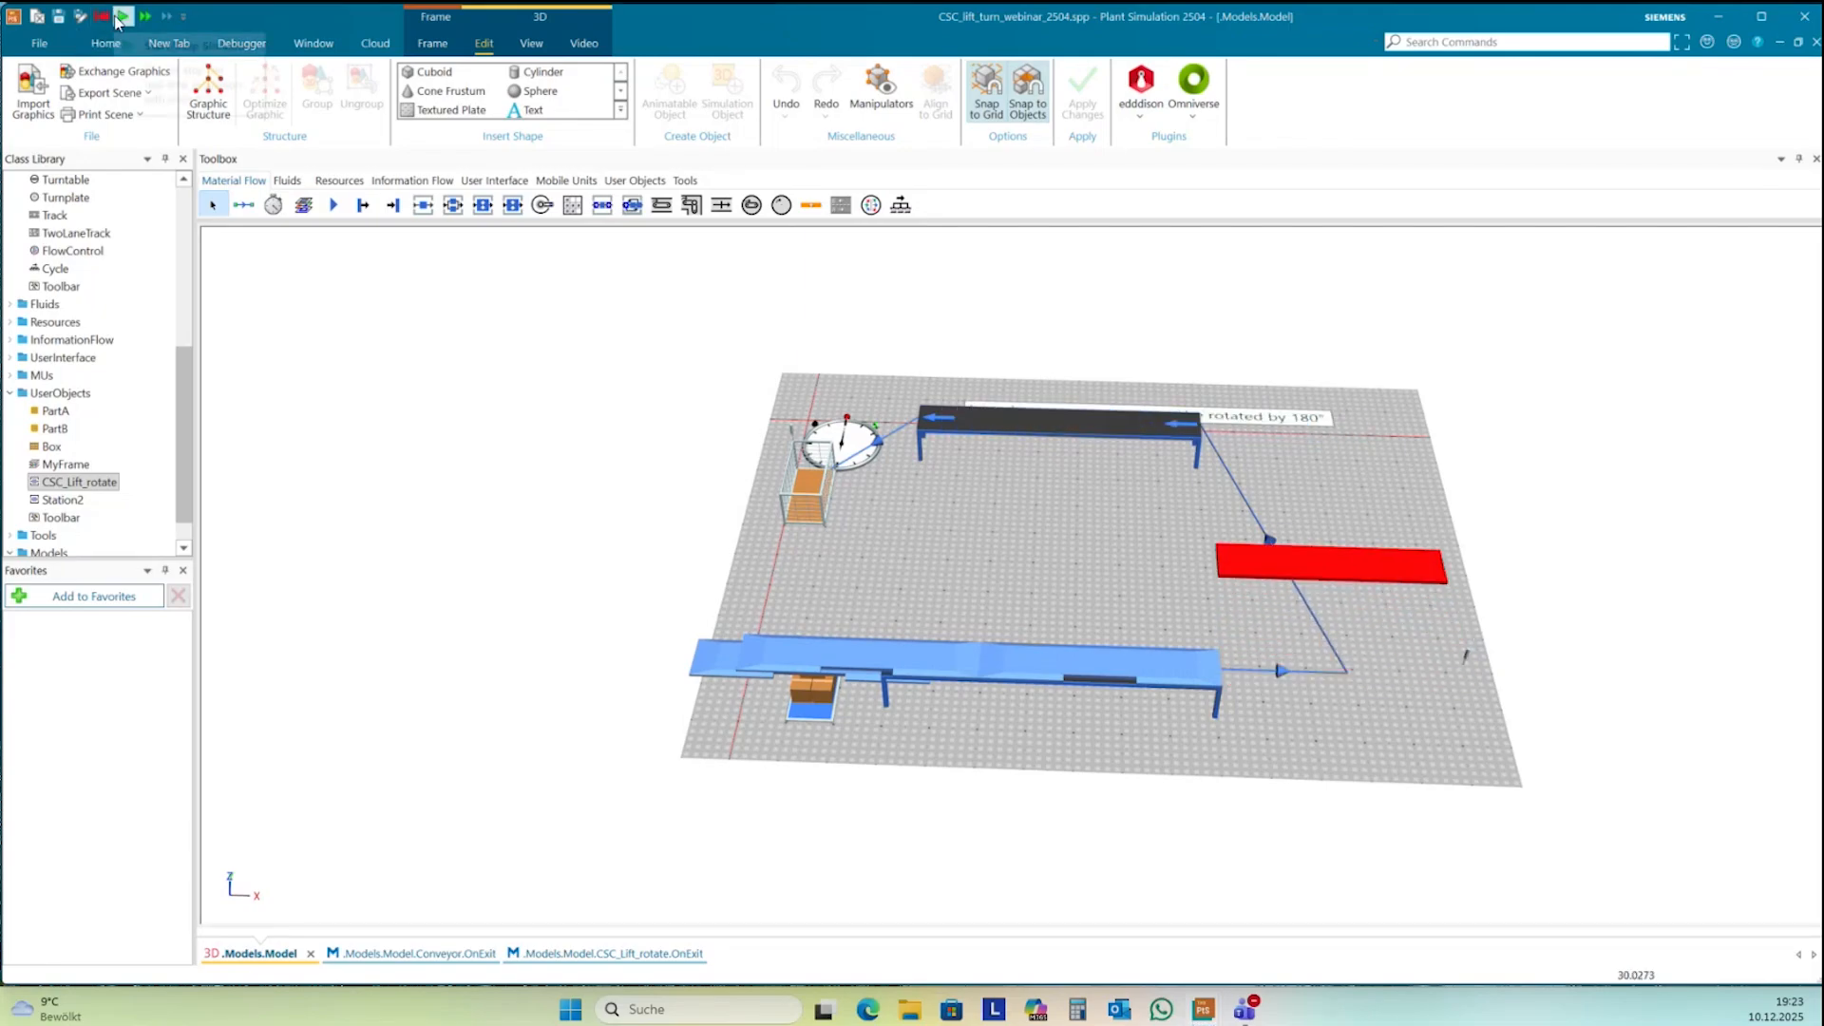
- Check the exit control settings of the CSC_Lift_rotate station and run the simulation again, watching its movement
left_click(1351, 567)
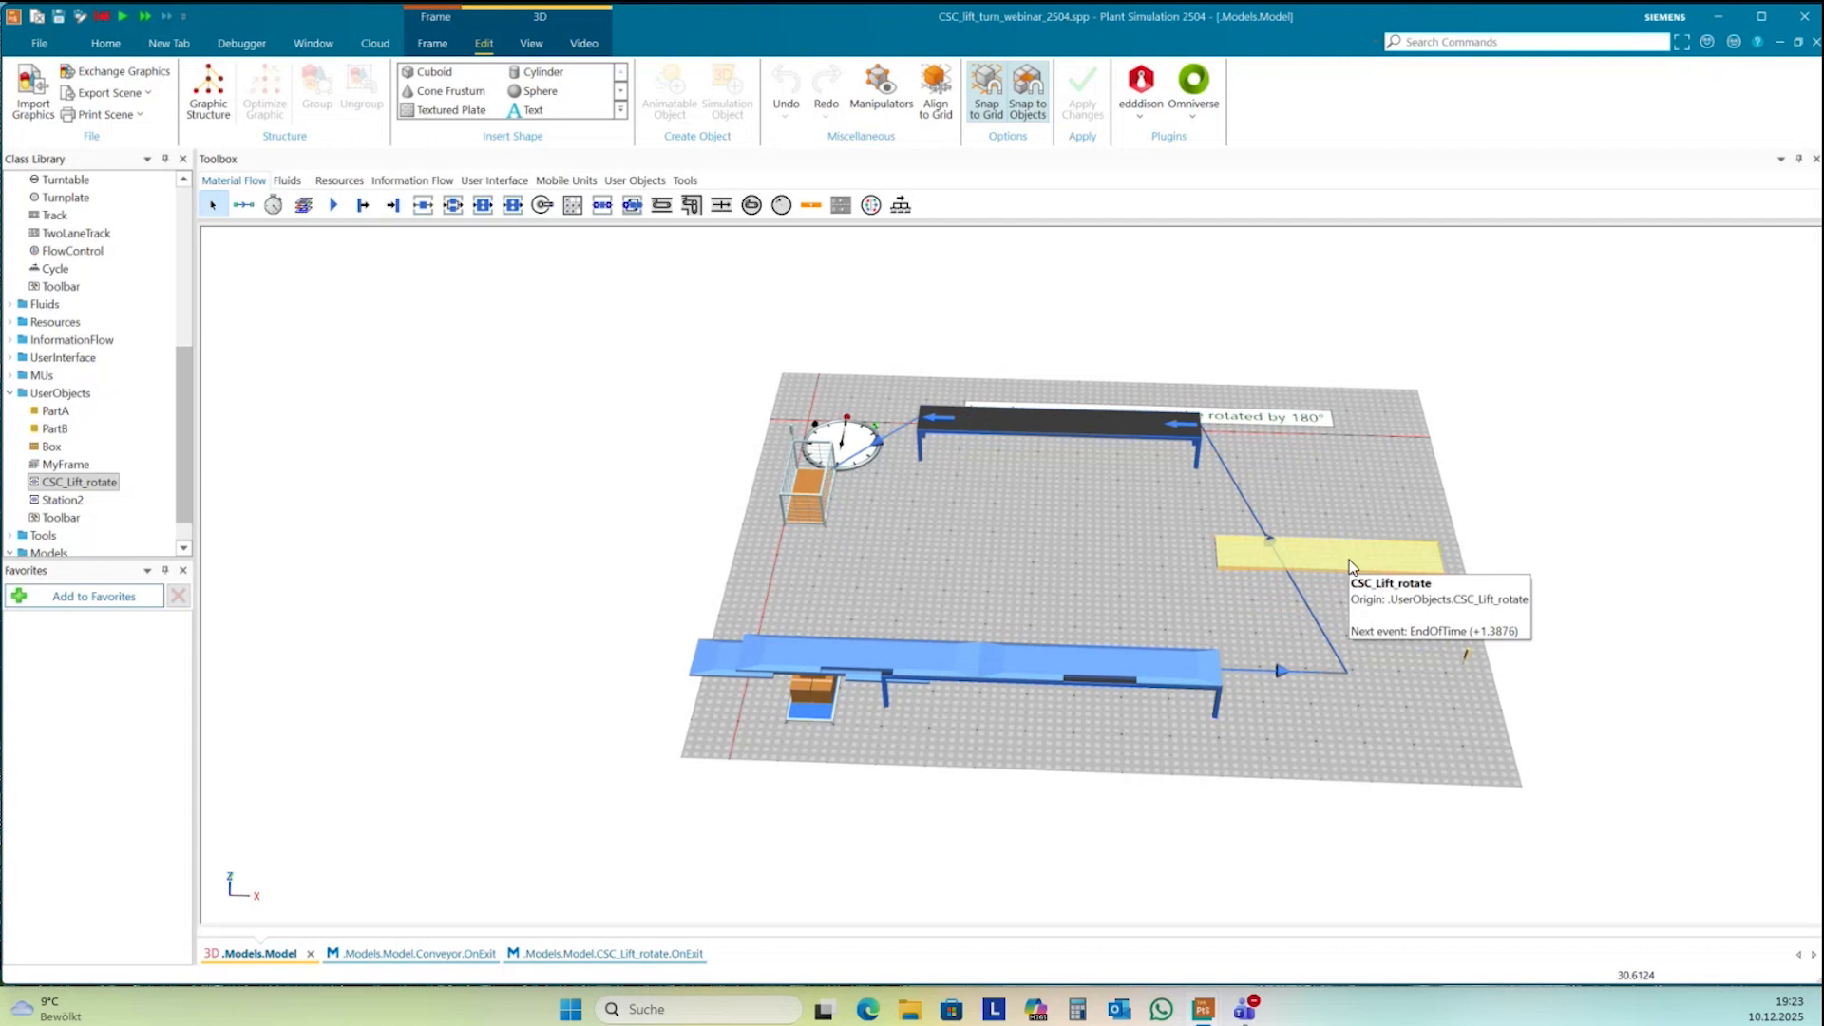
double_click(1349, 560)
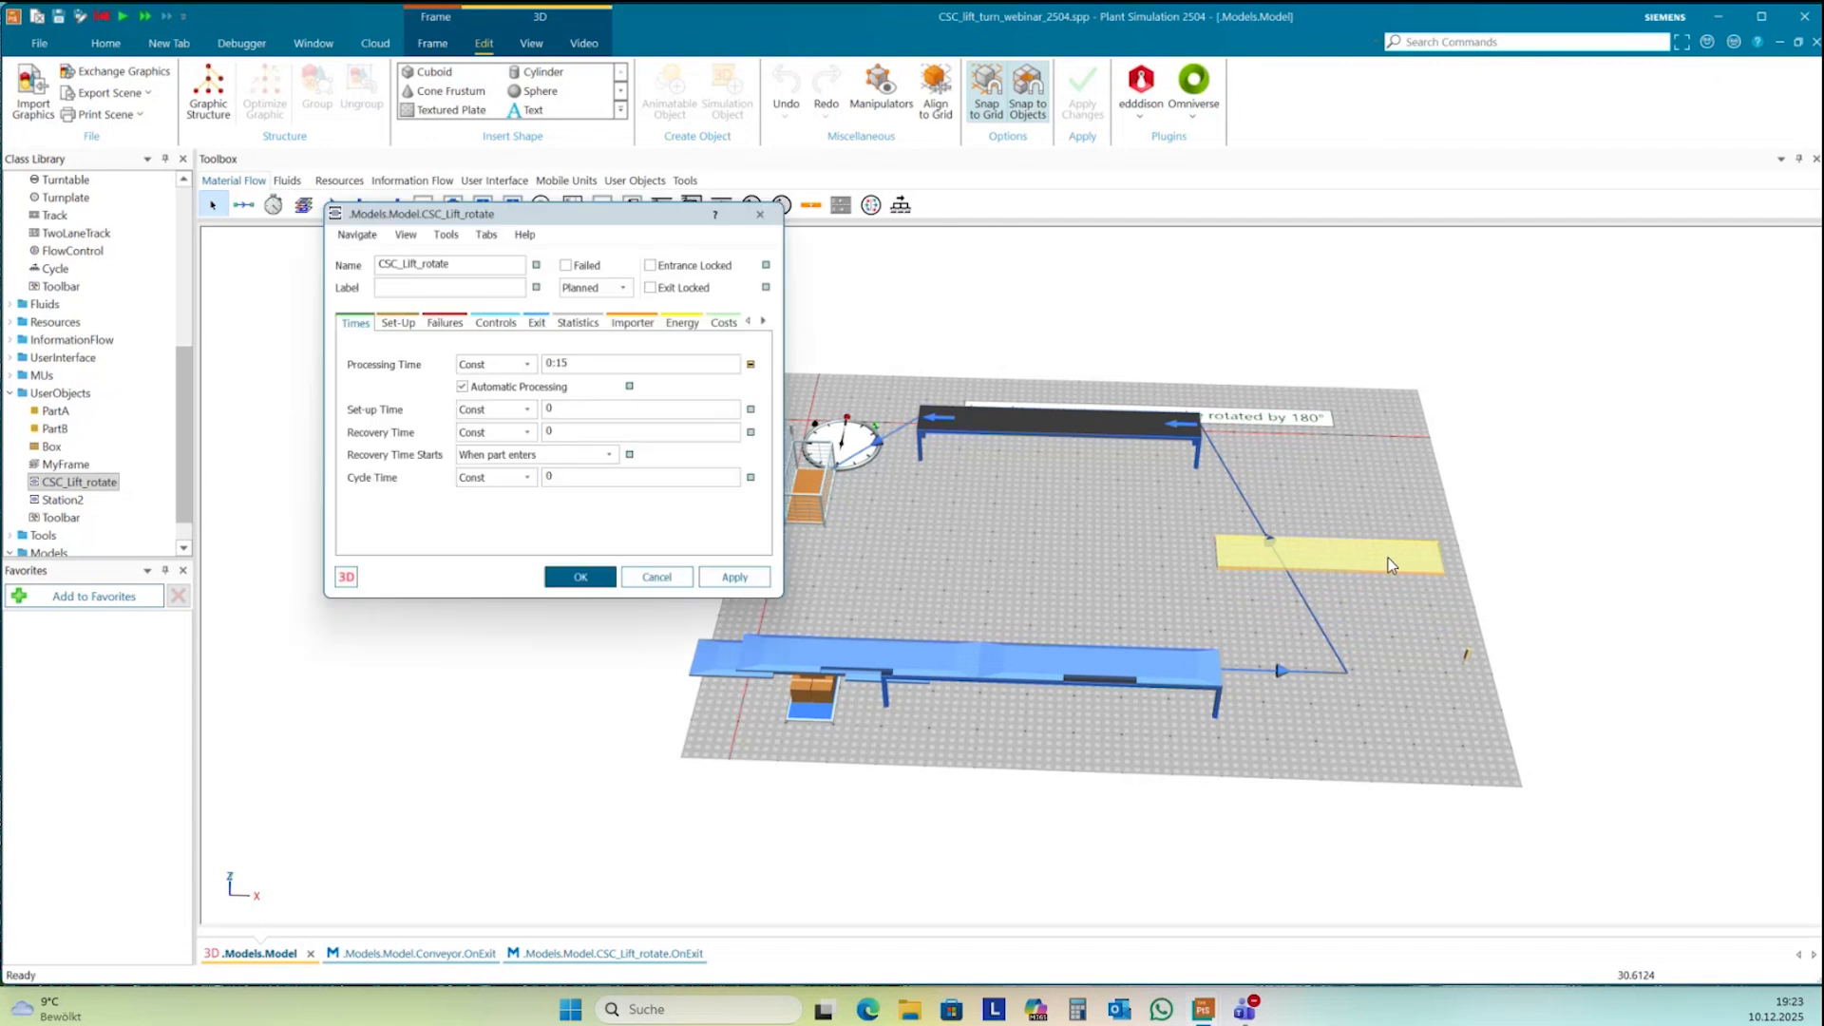
left_click(493, 323)
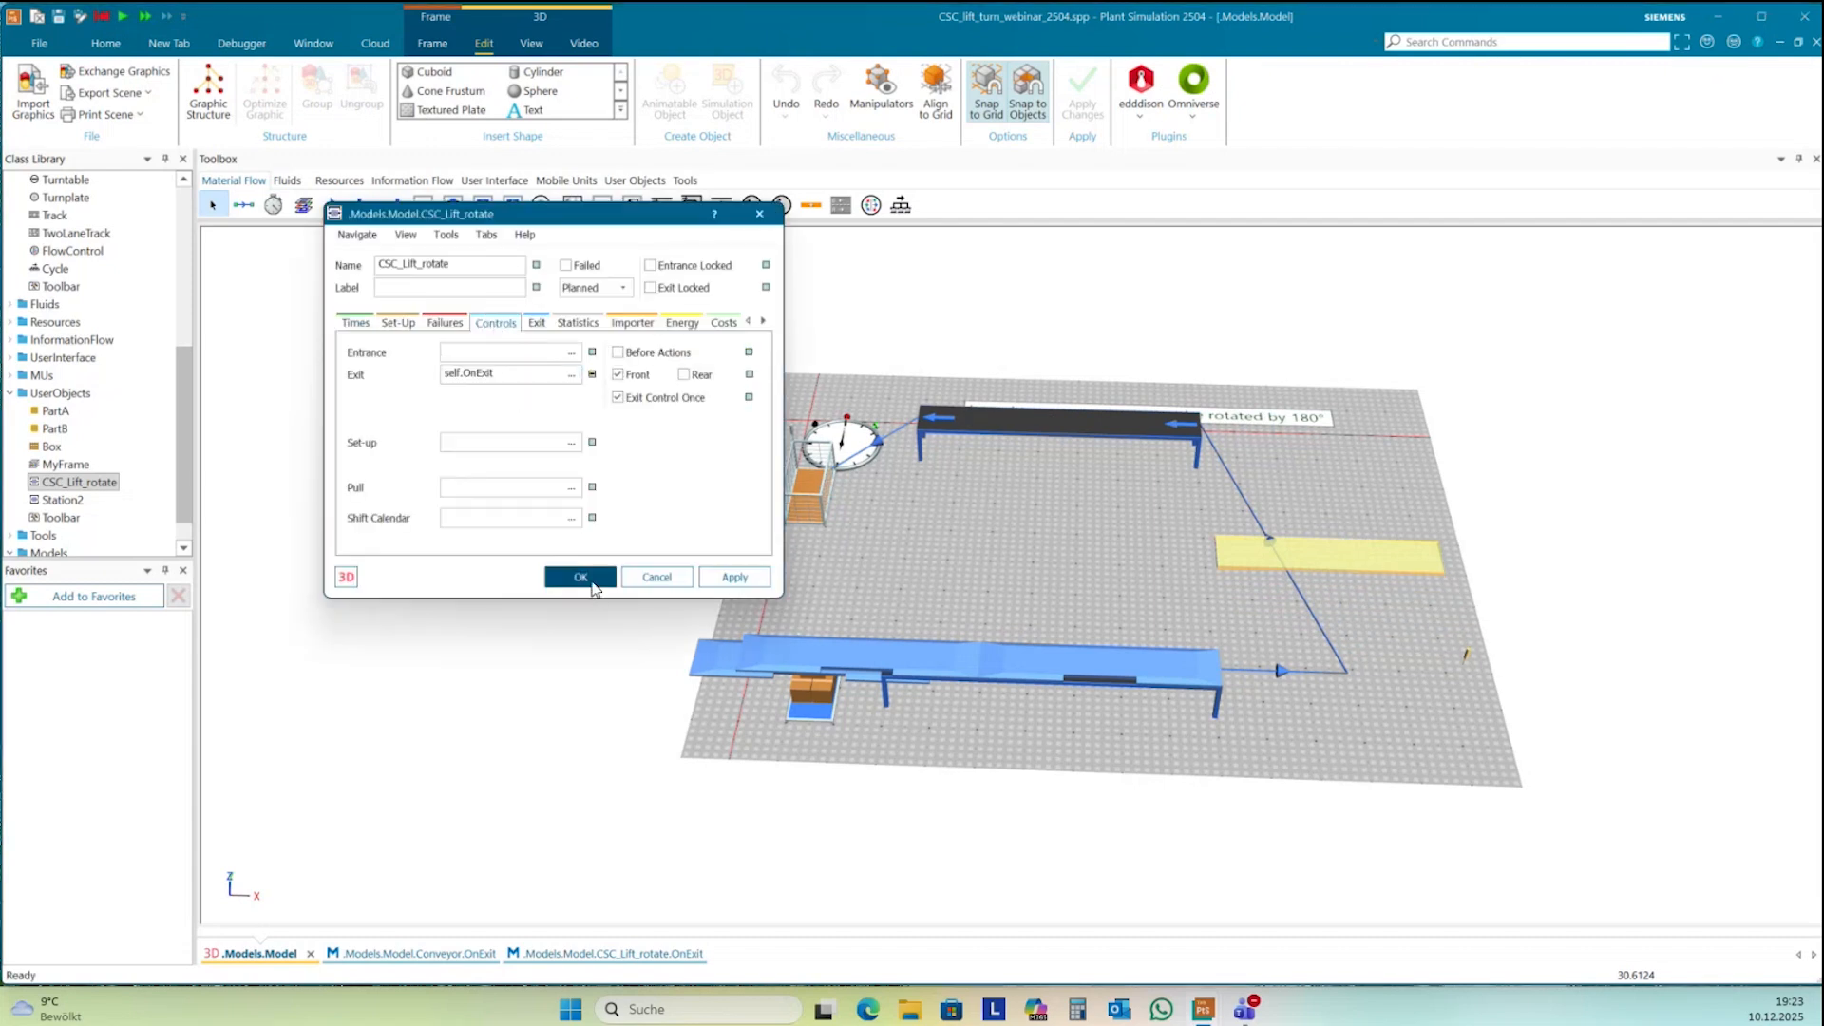
left_click(581, 577)
left_click(945, 537)
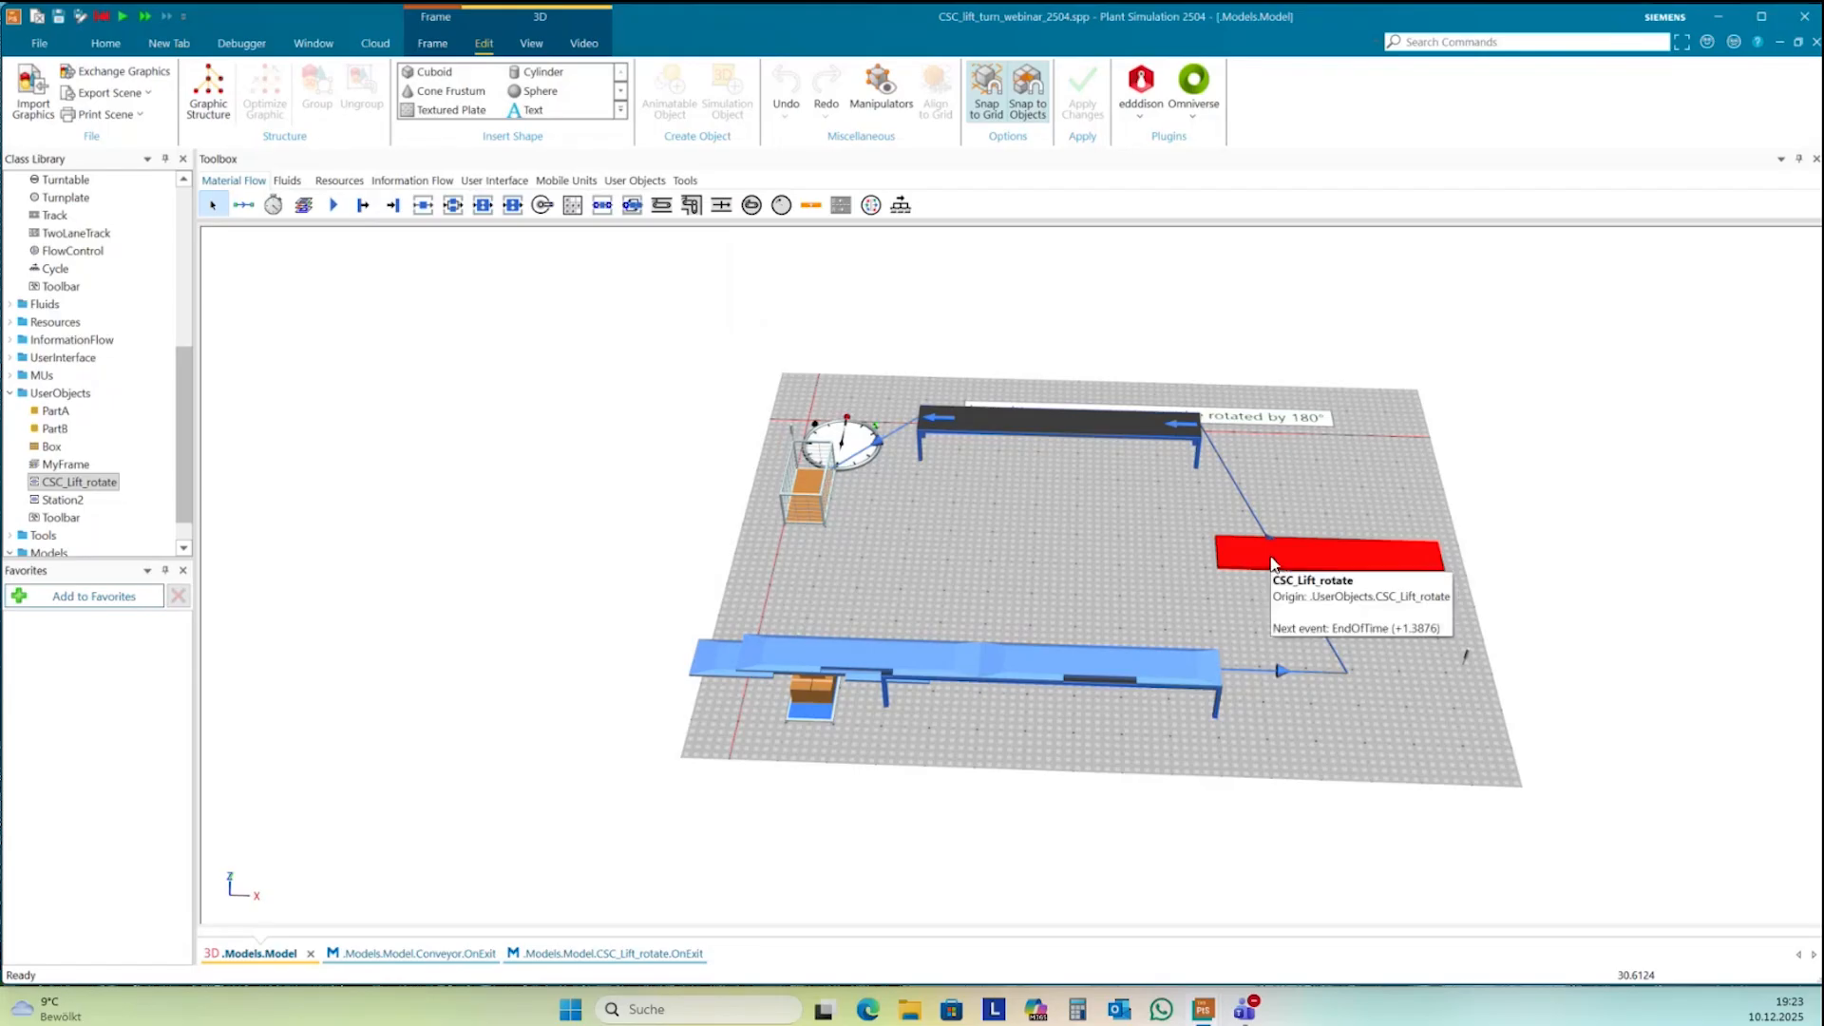
left_click(122, 17)
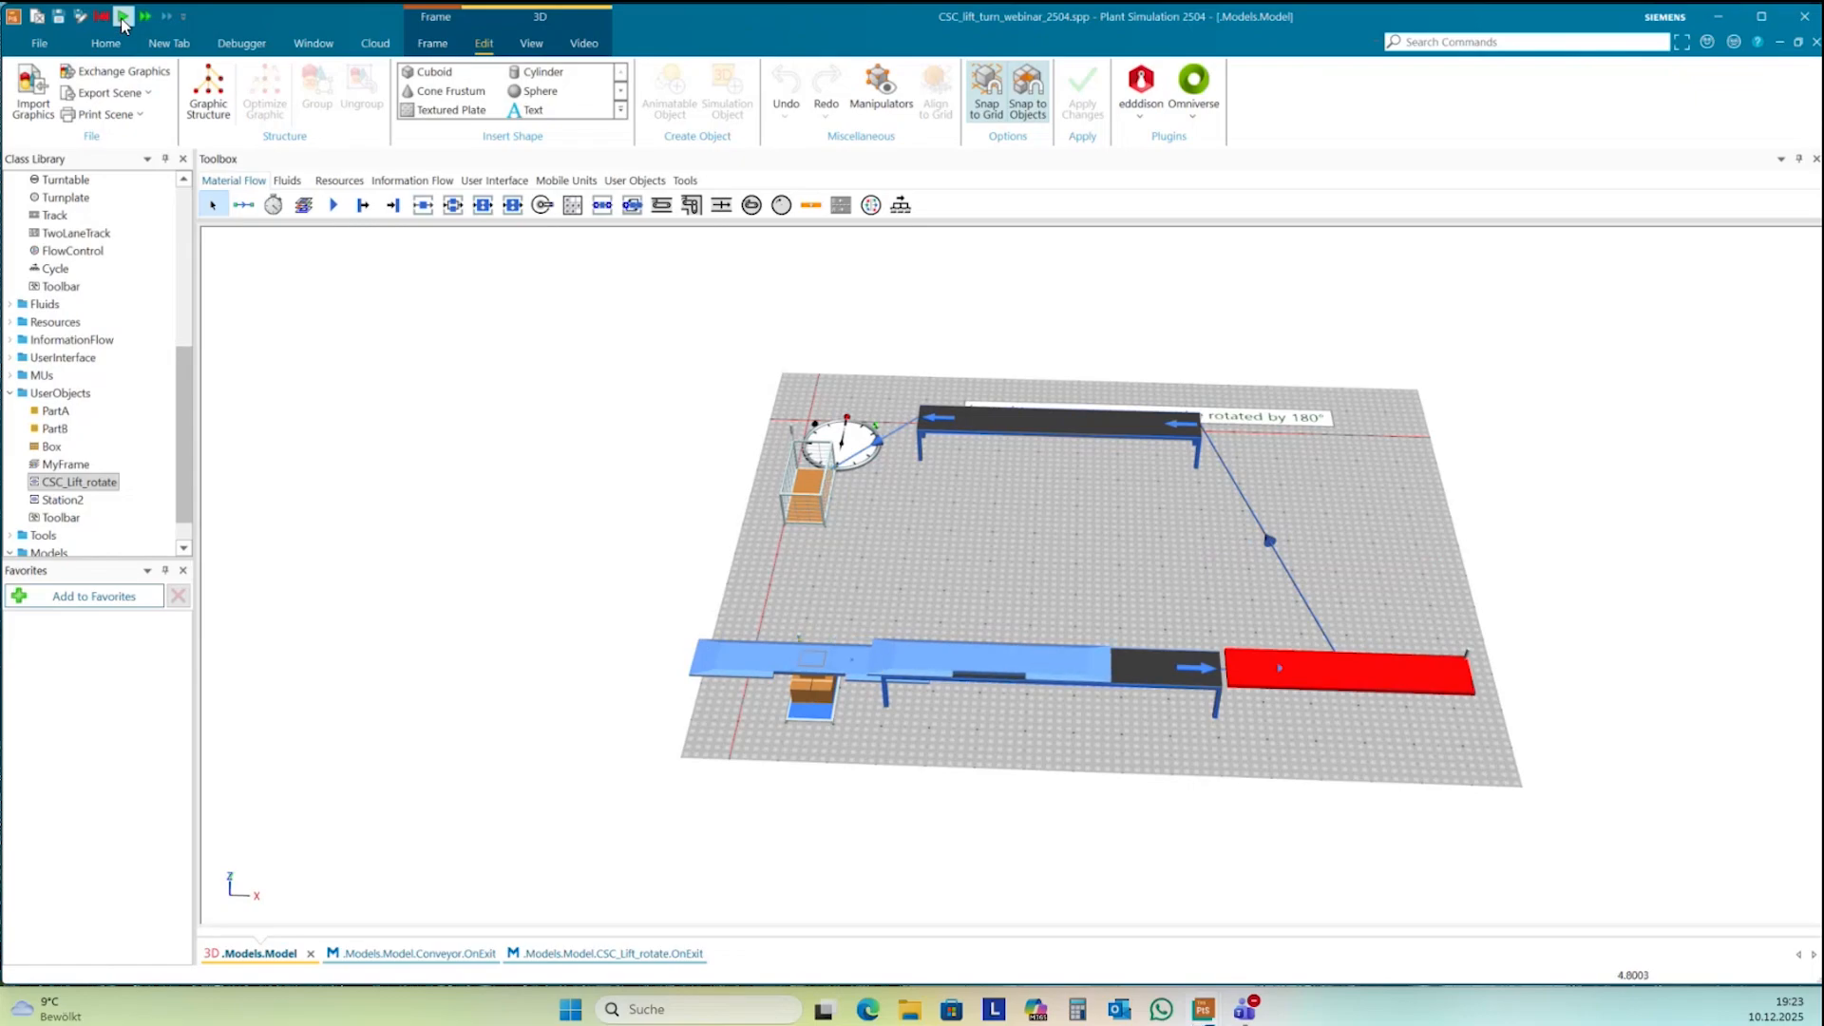
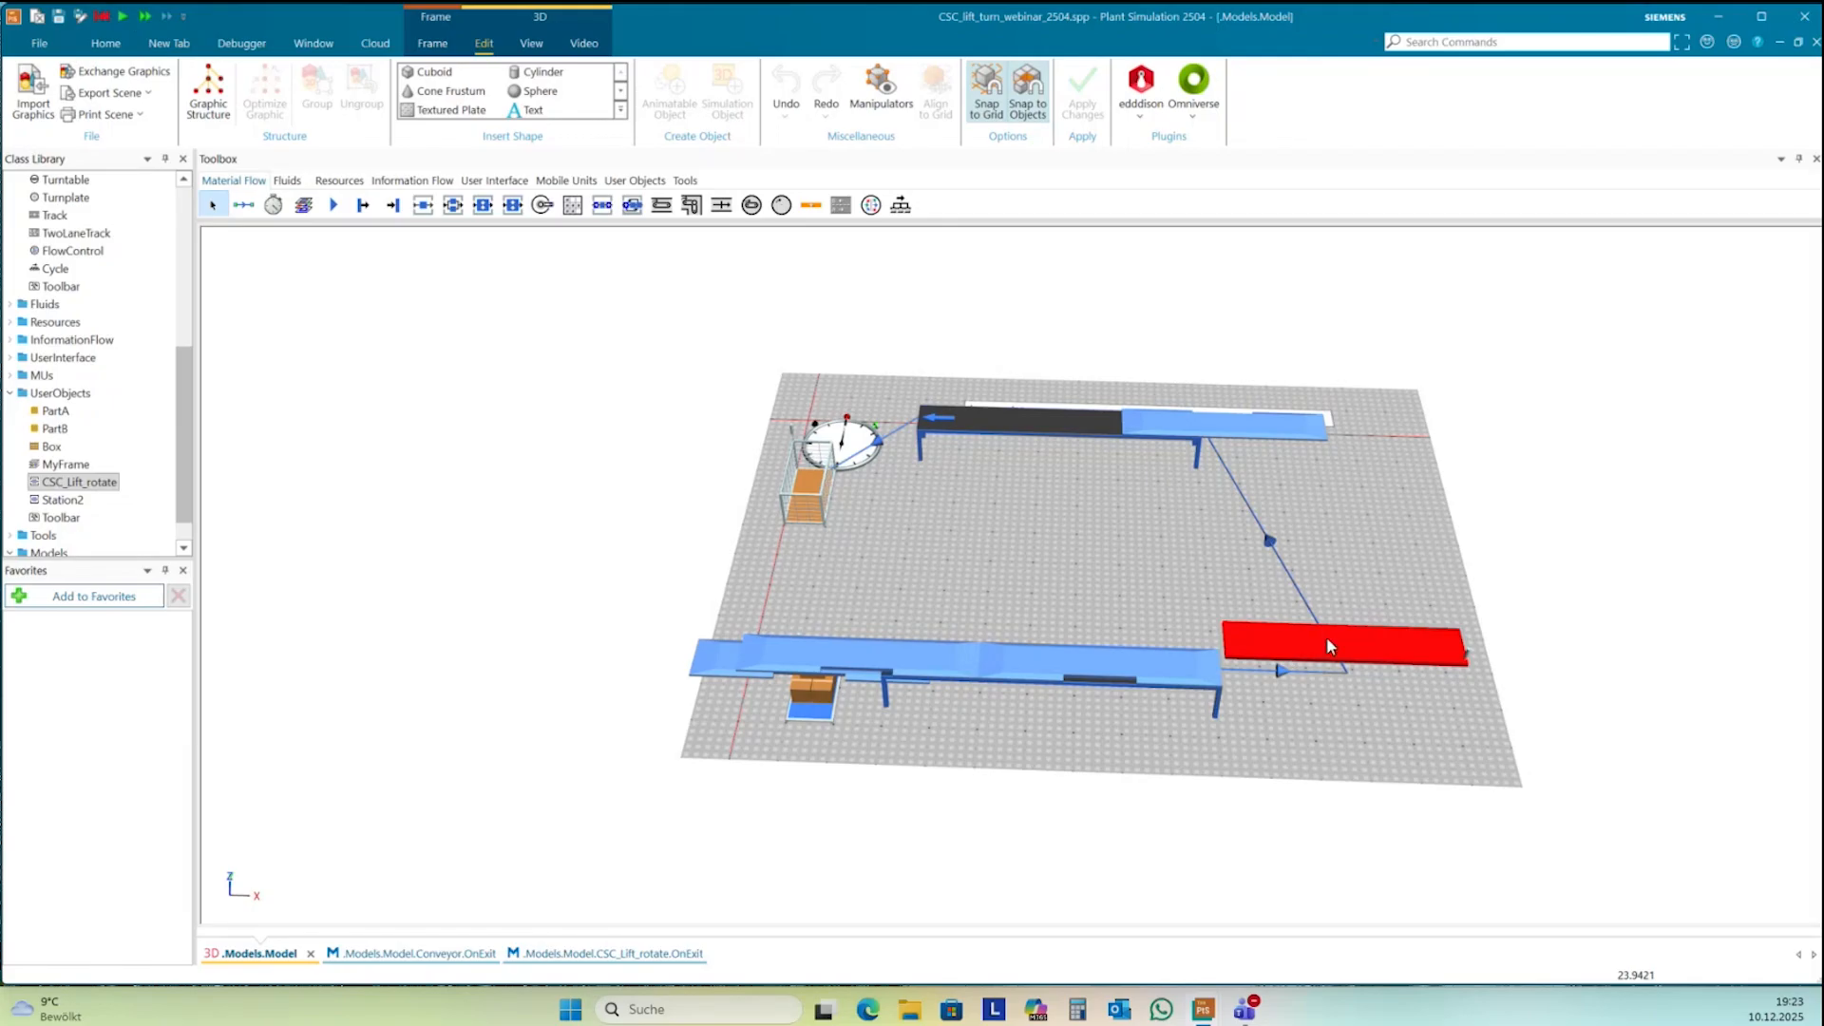
right_click_drag(1371, 533, 1340, 568)
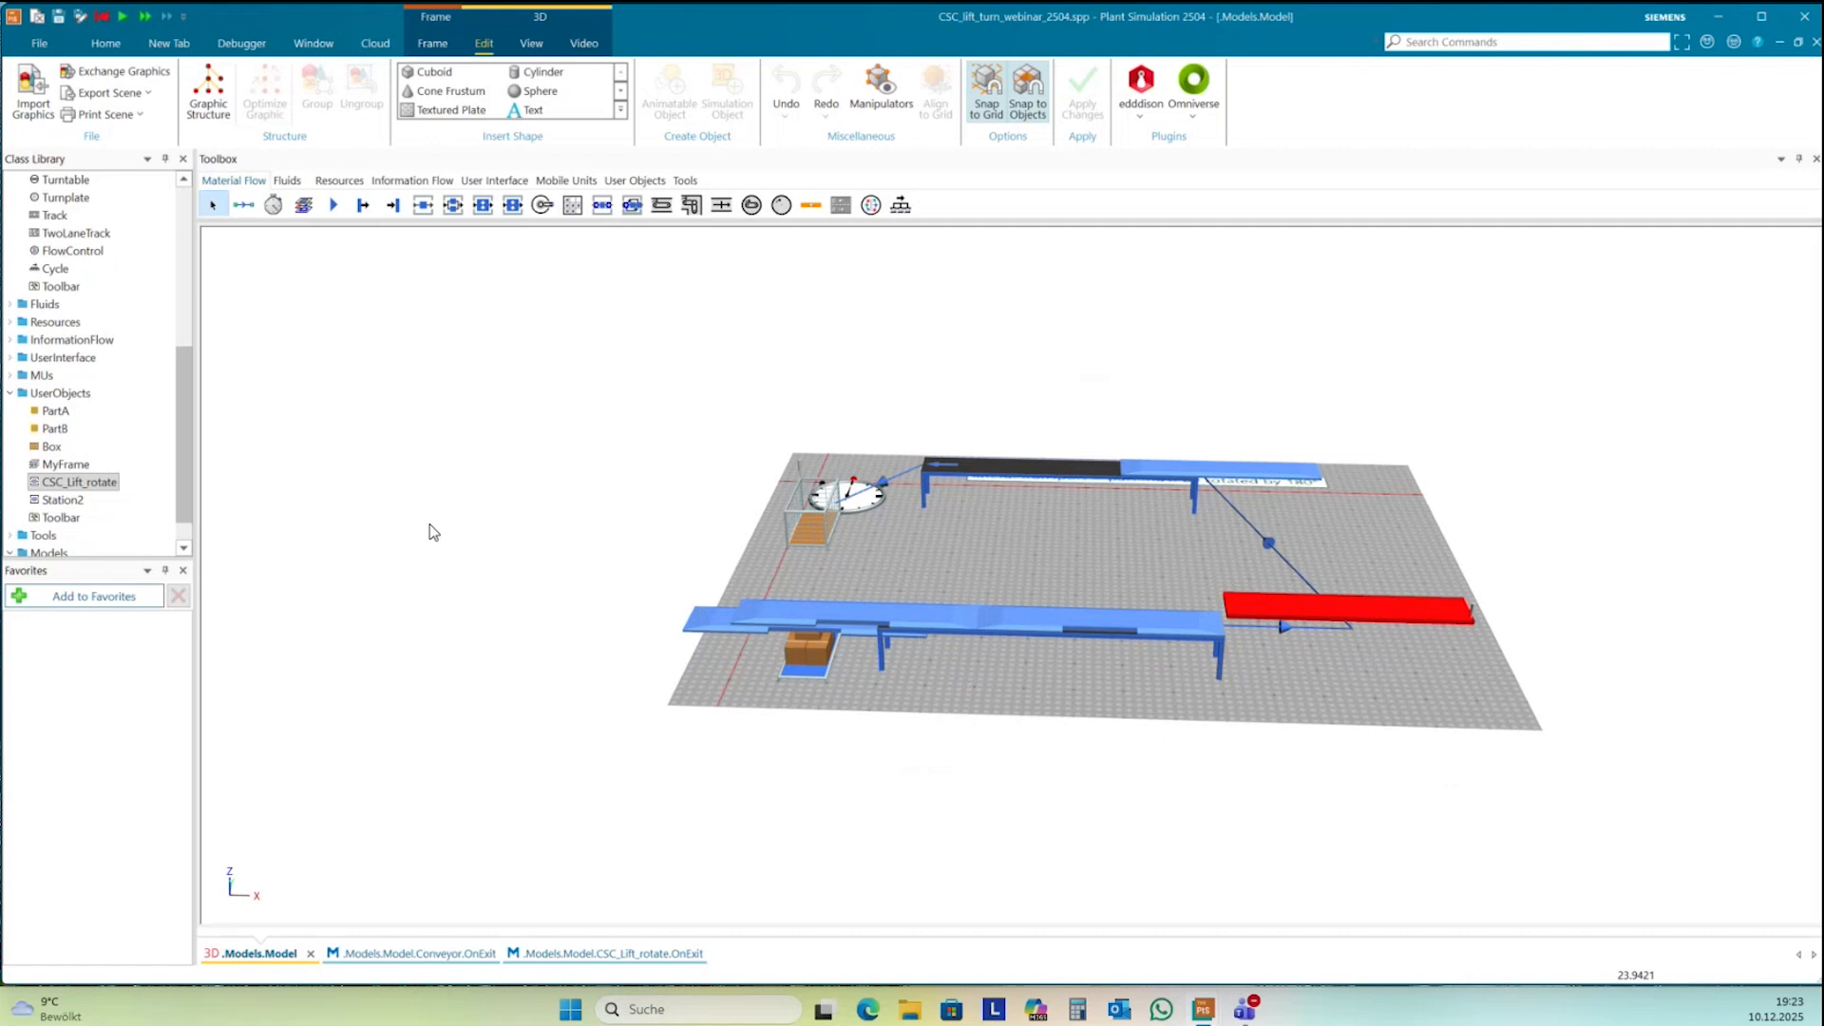
- Open the CSC_Lift_rotate class from UserObjects in 3D and select its red plate
right_click(72, 483)
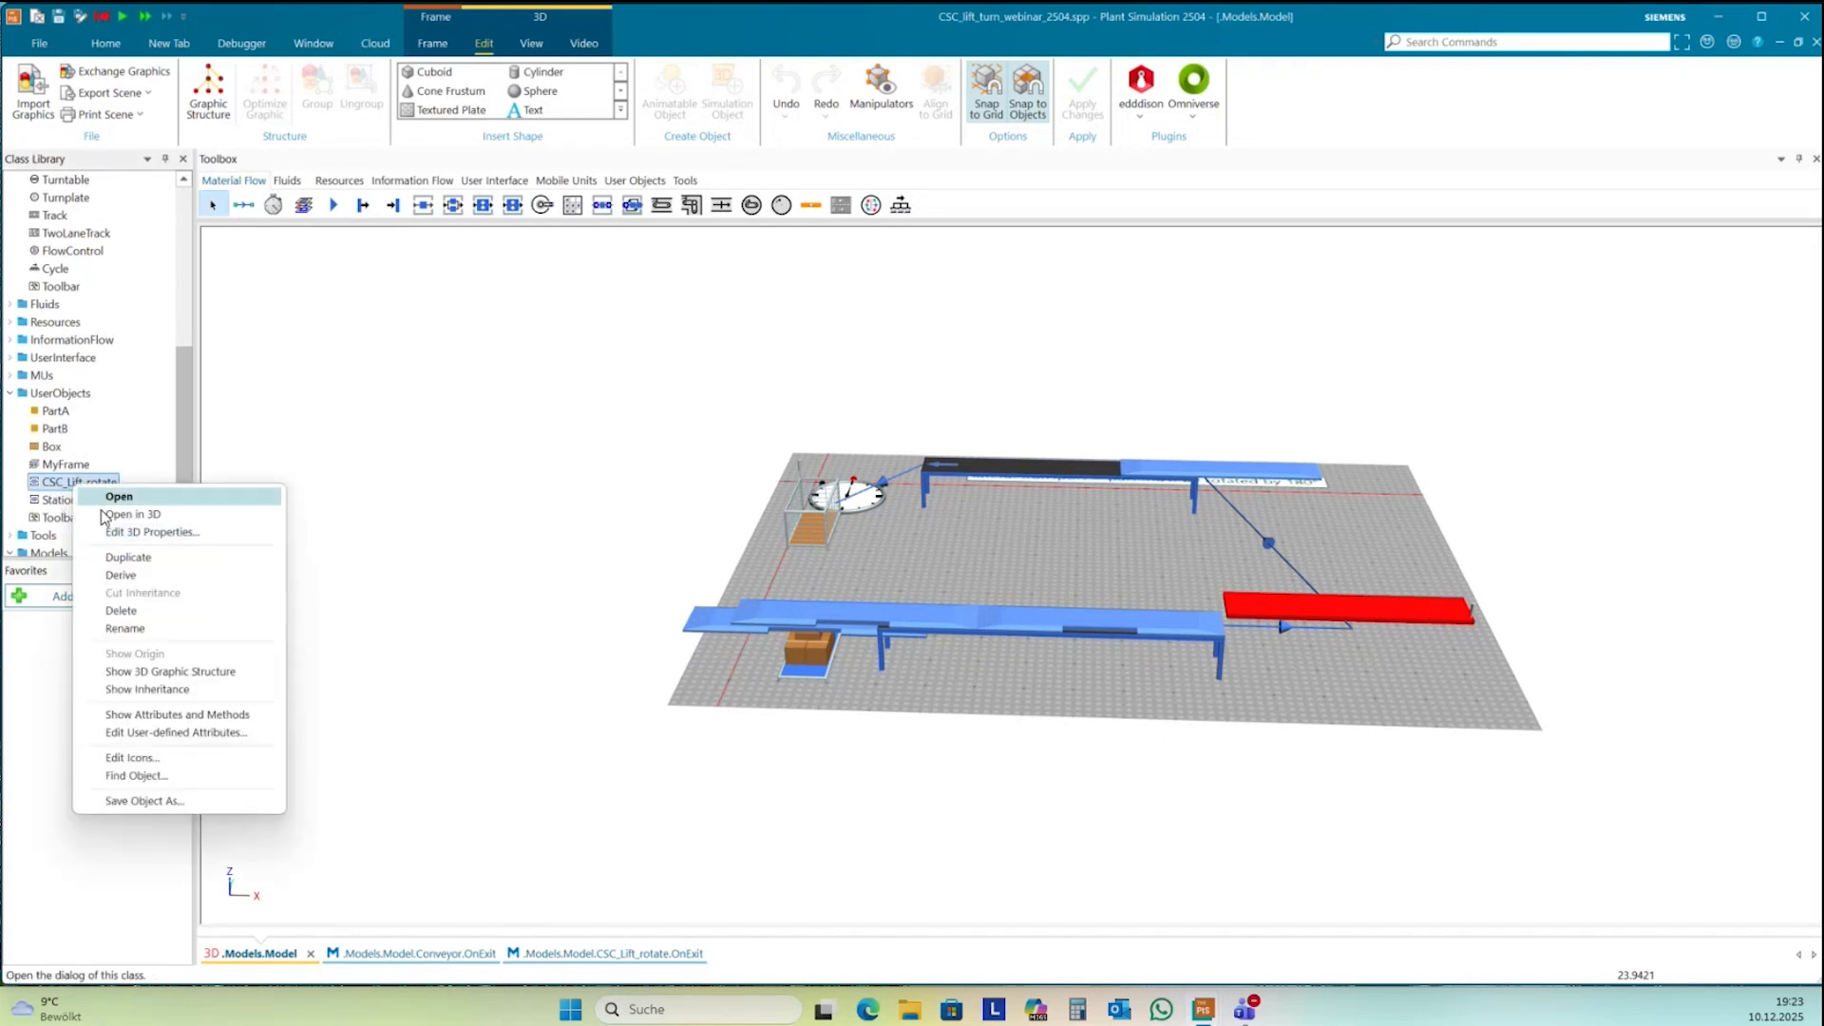
left_click(130, 515)
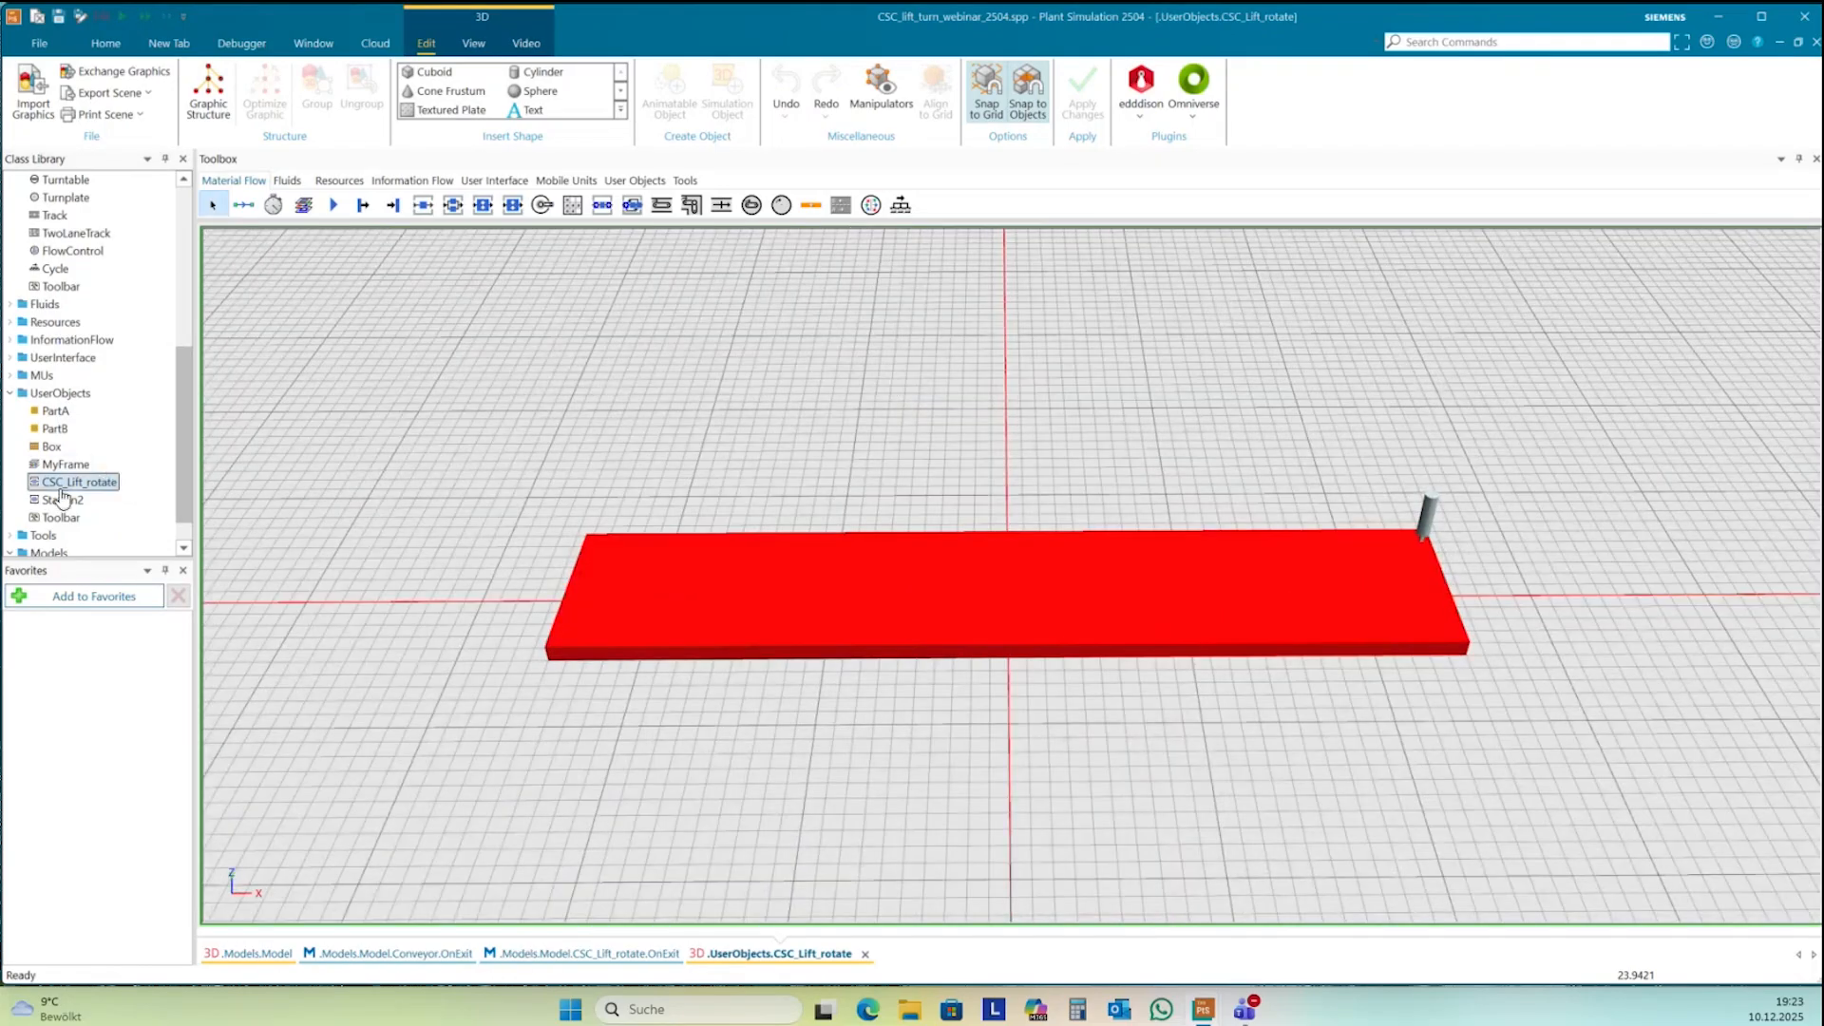
middle_click_drag(914, 409, 947, 416)
right_click_drag(947, 416, 884, 405)
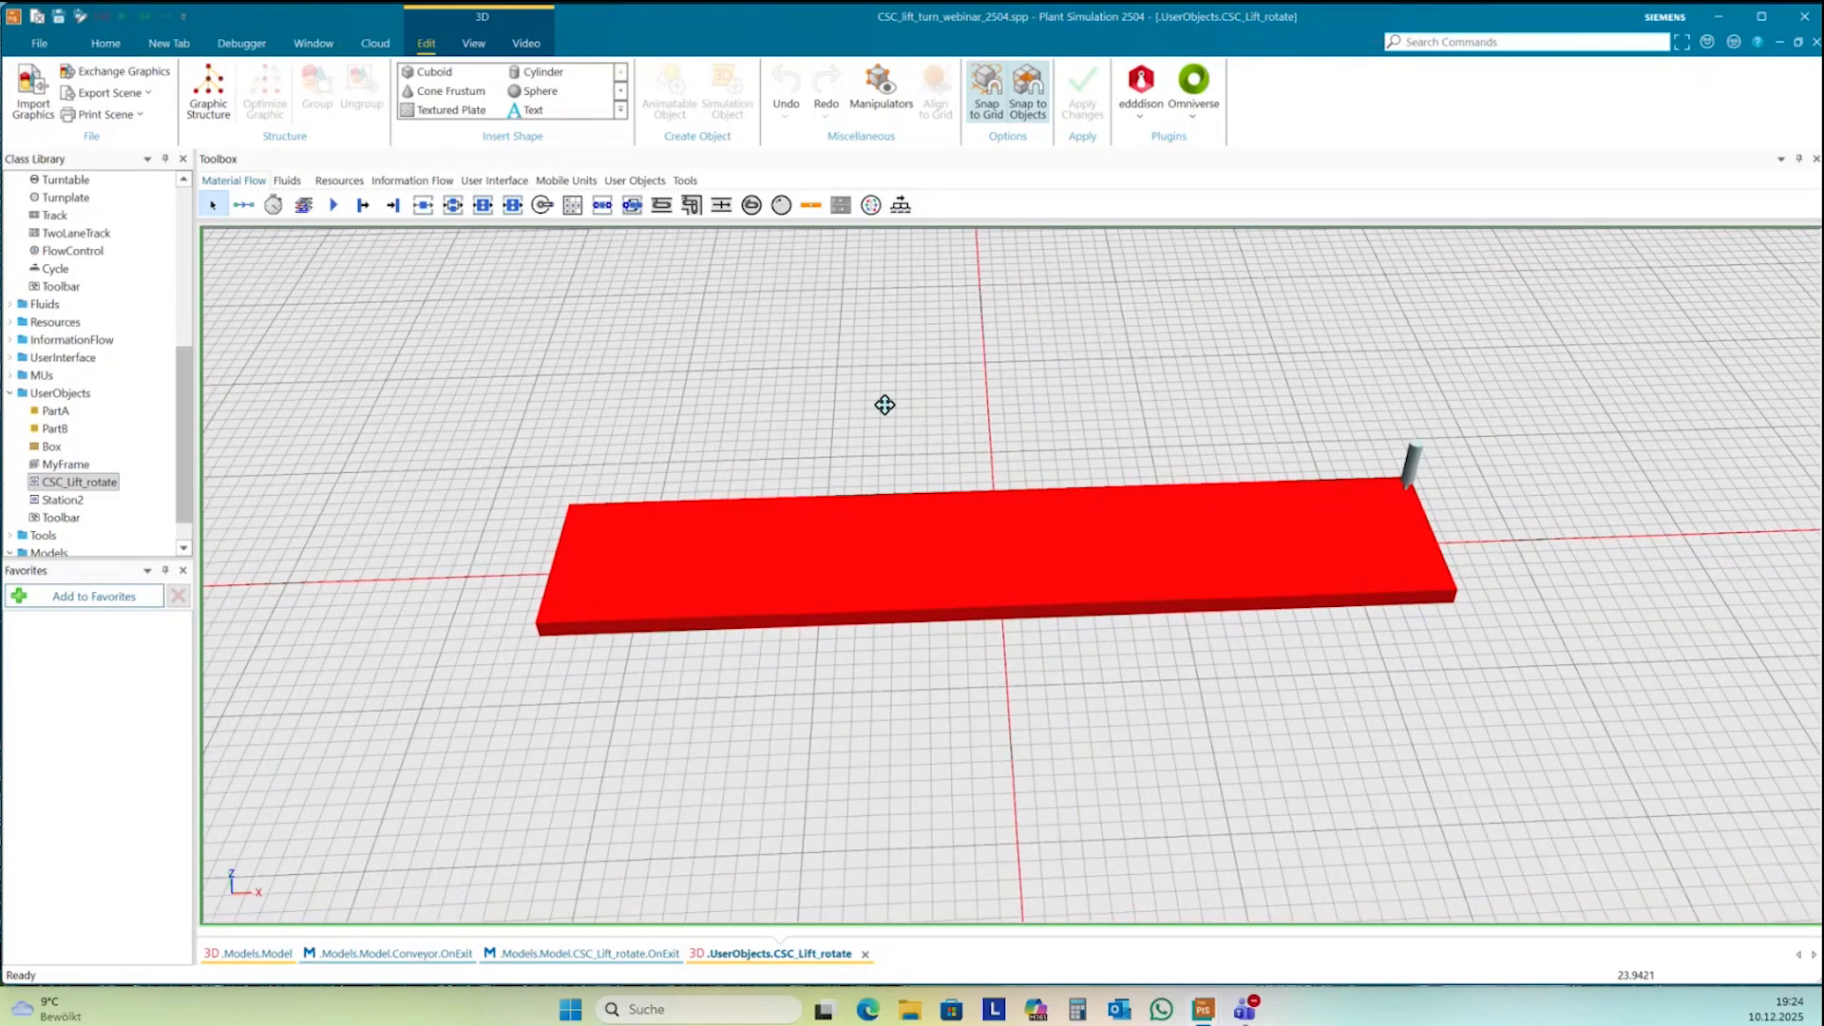
left_click(891, 543)
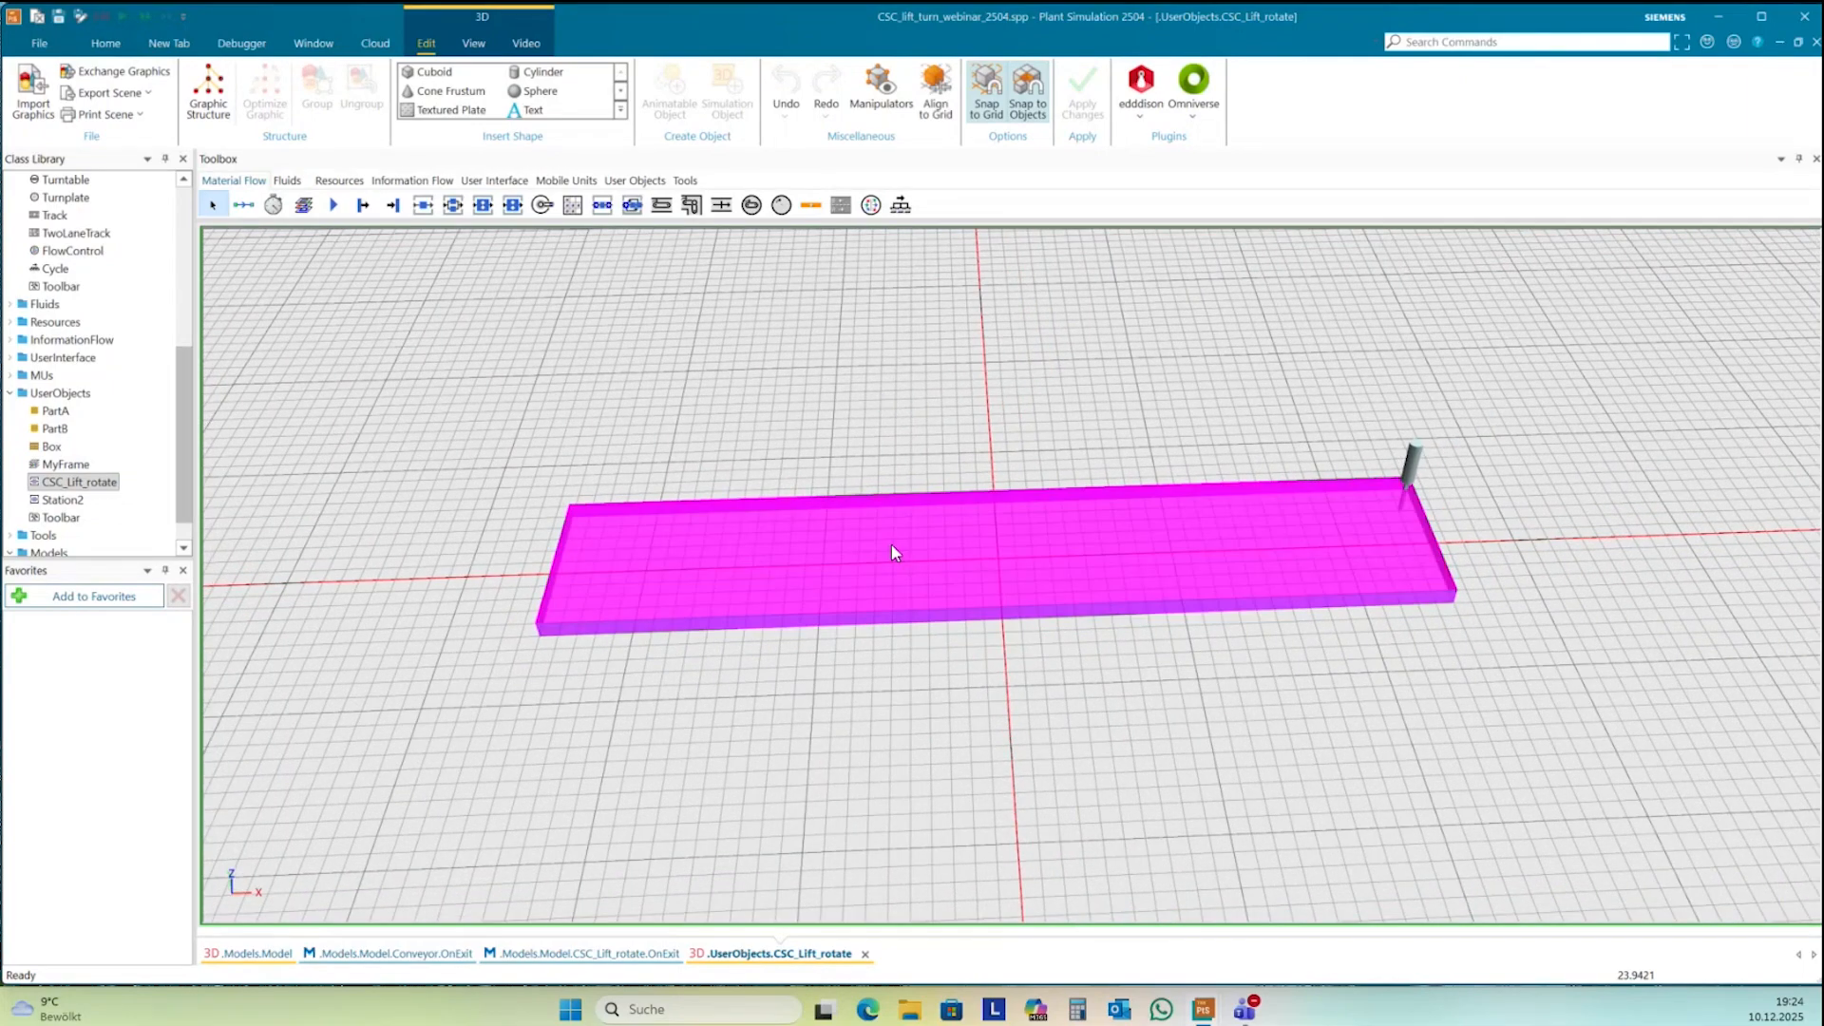
- Open the red plate's Rotation object in a new 3D window and bring up the MU animation settings in its 3D properties
right_click(950, 566)
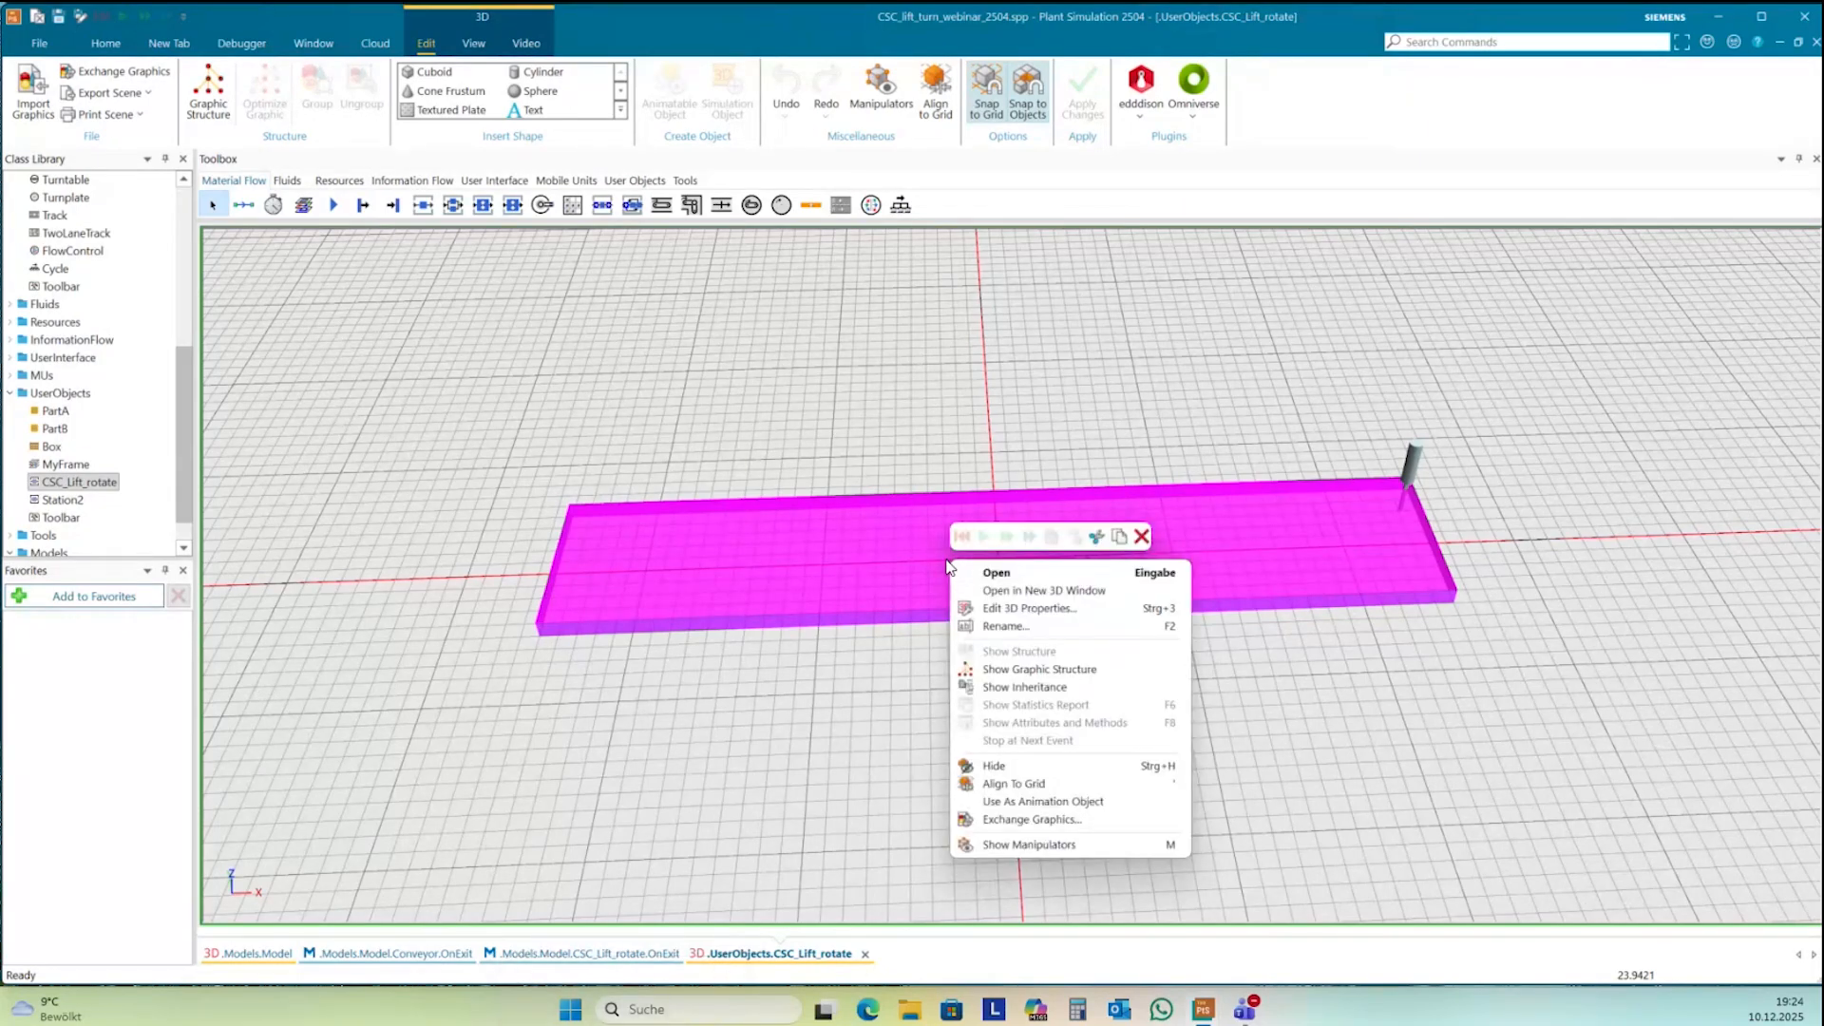
left_click(1007, 590)
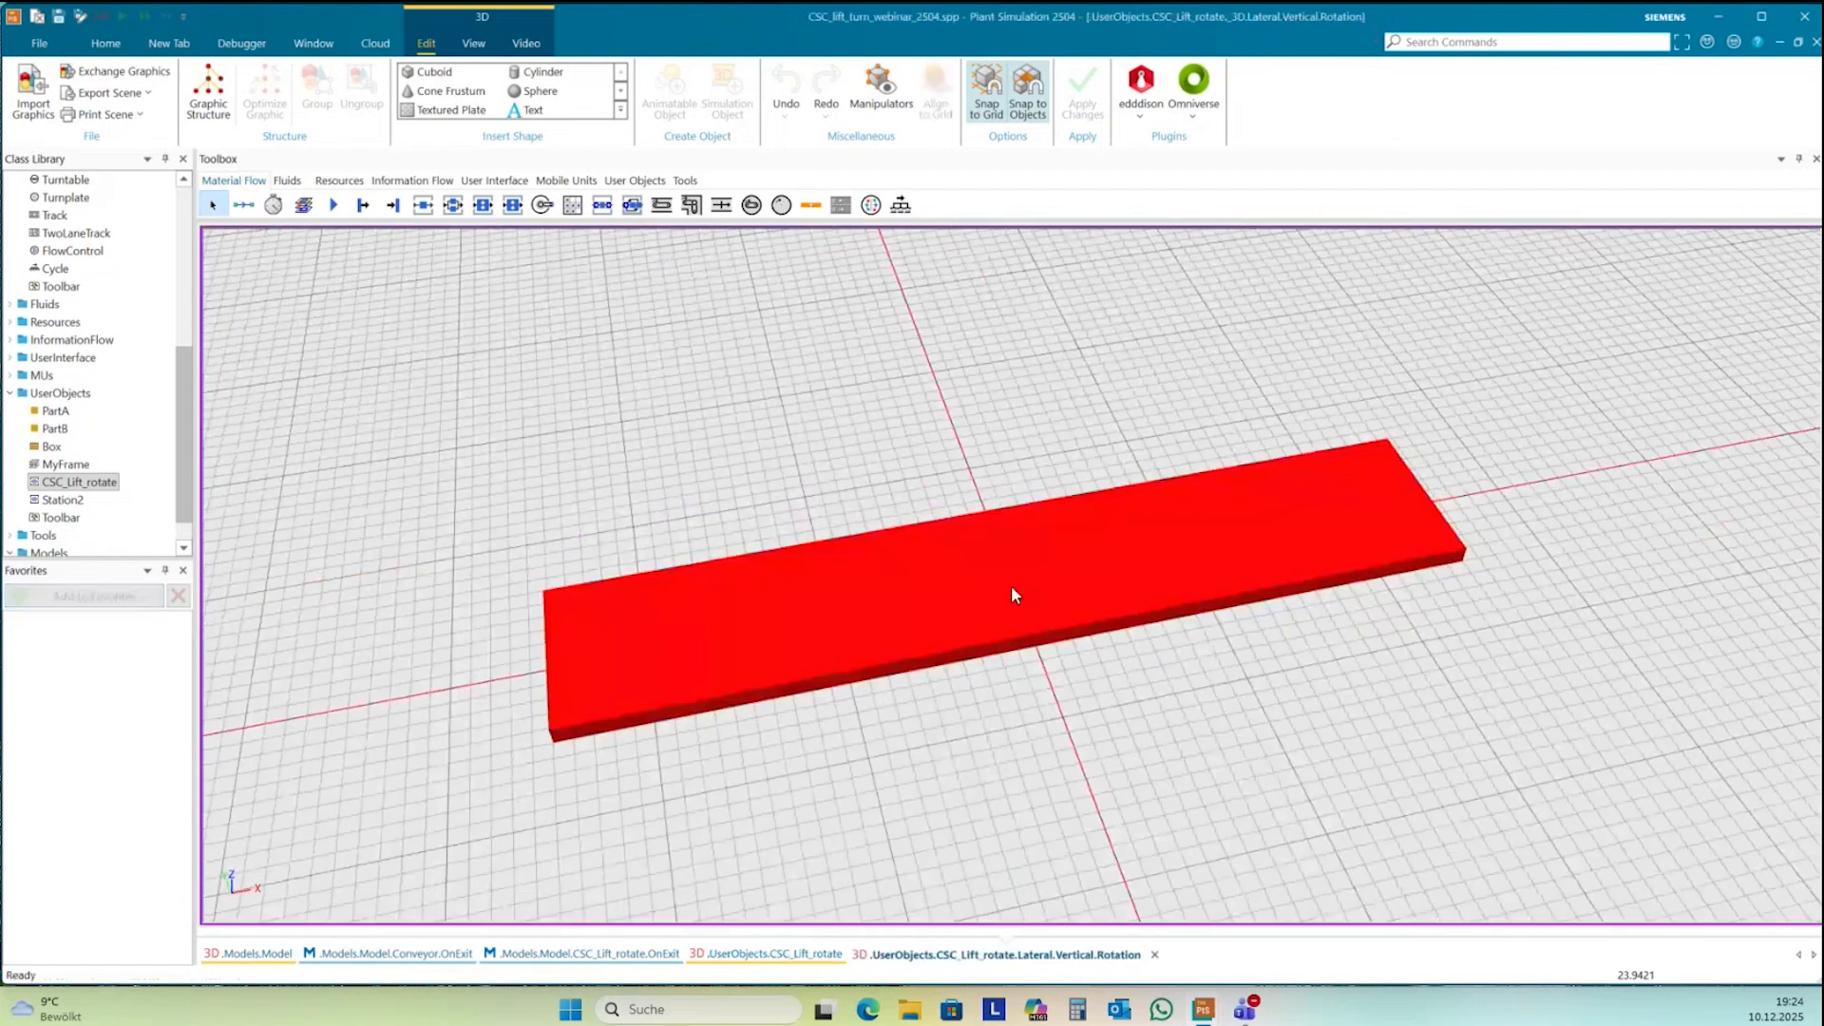
middle_click_drag(1197, 680, 1067, 686)
right_click(1159, 311)
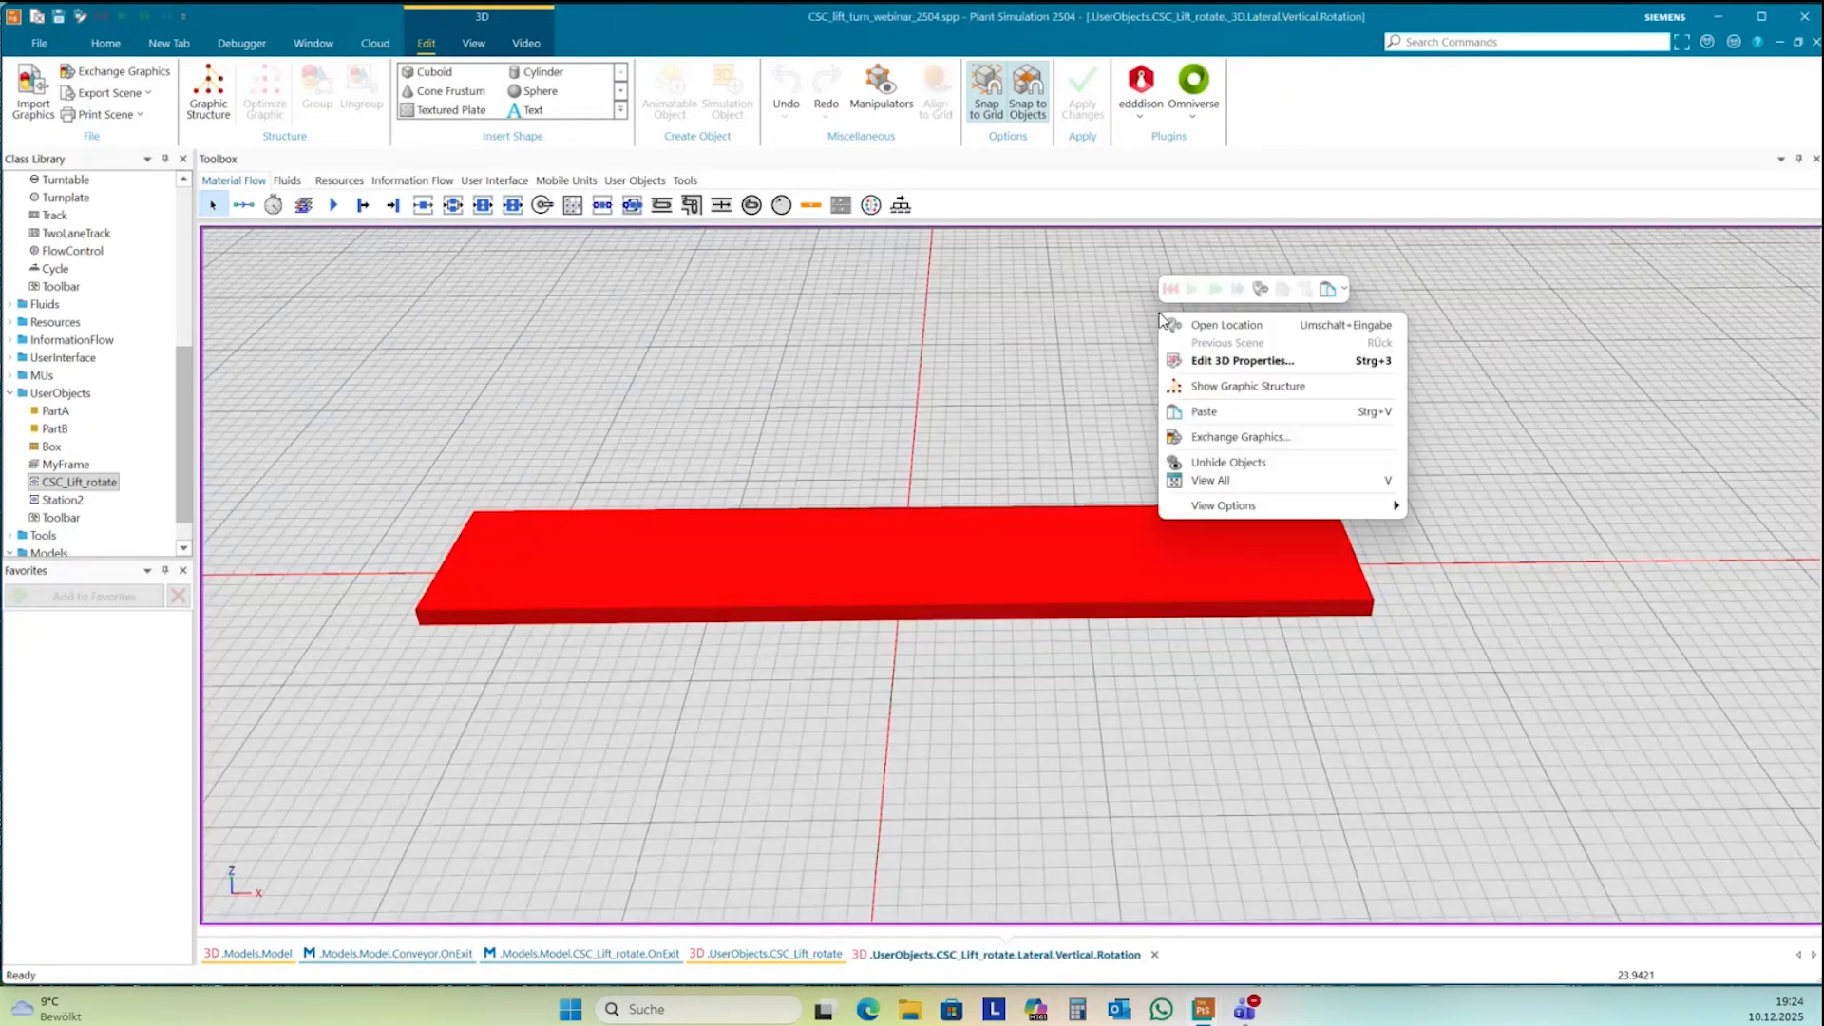
left_click(1225, 366)
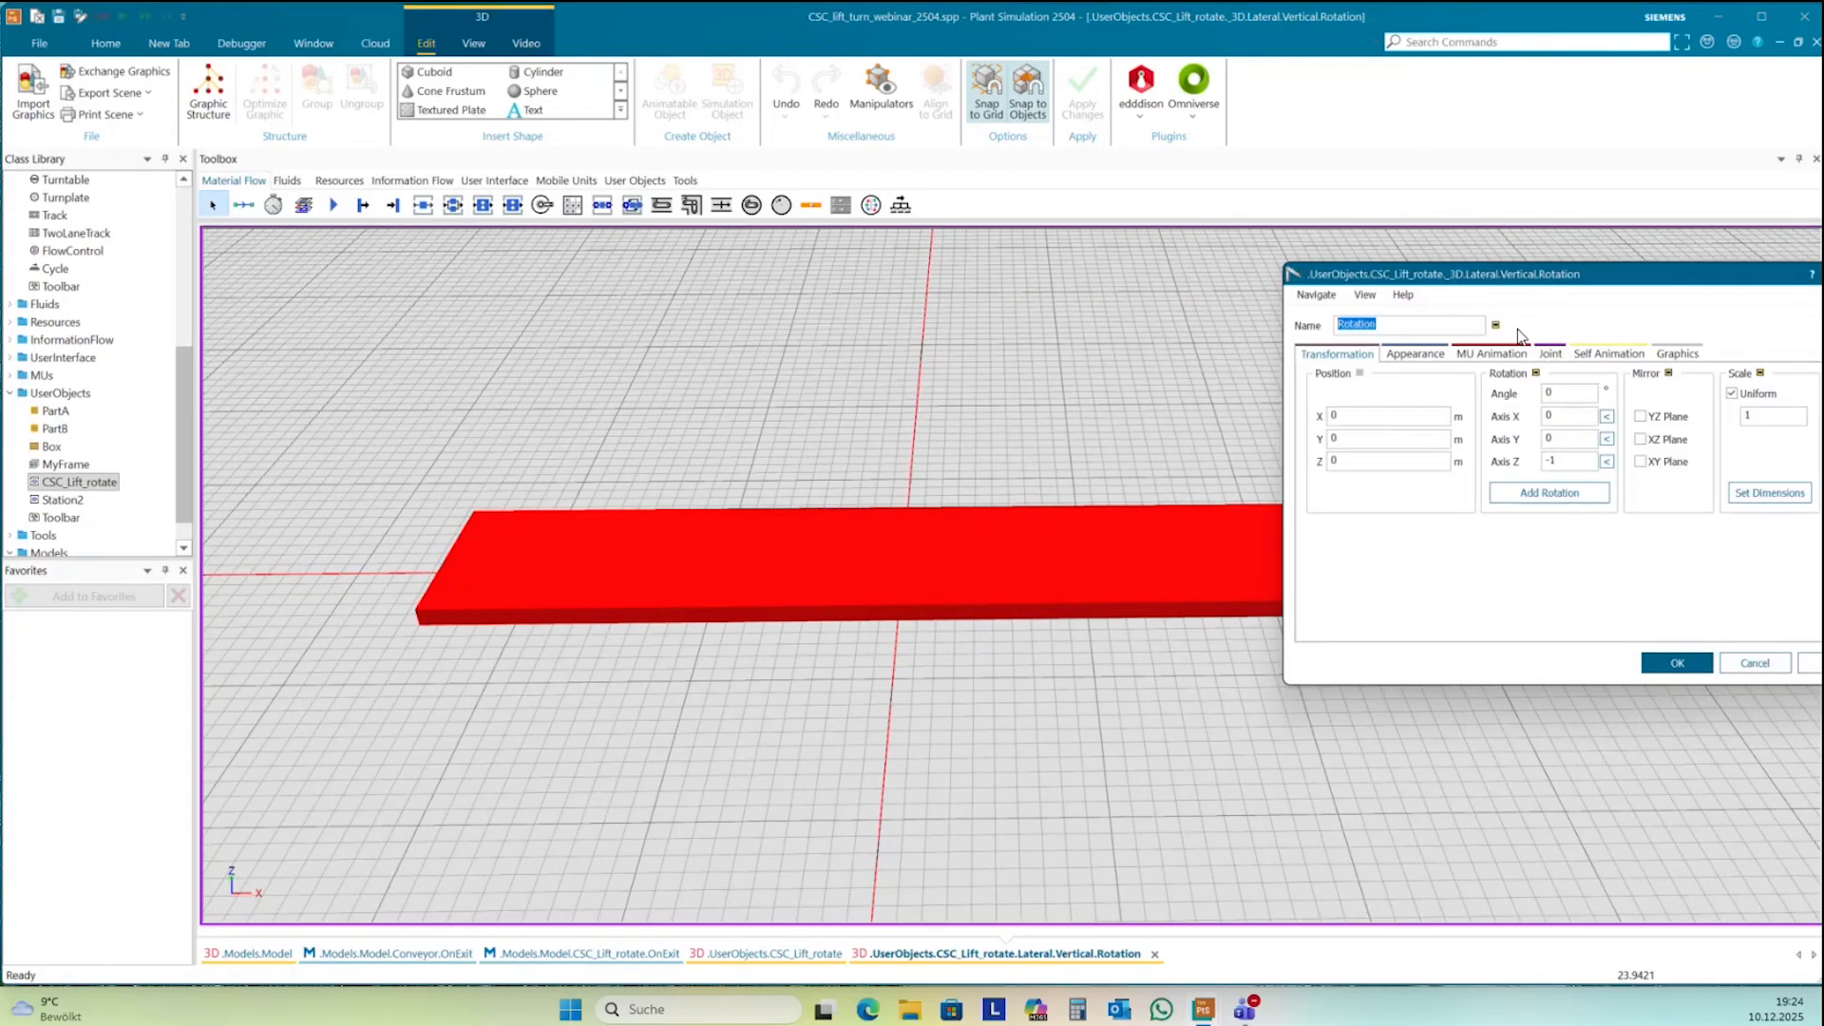
left_click(1491, 353)
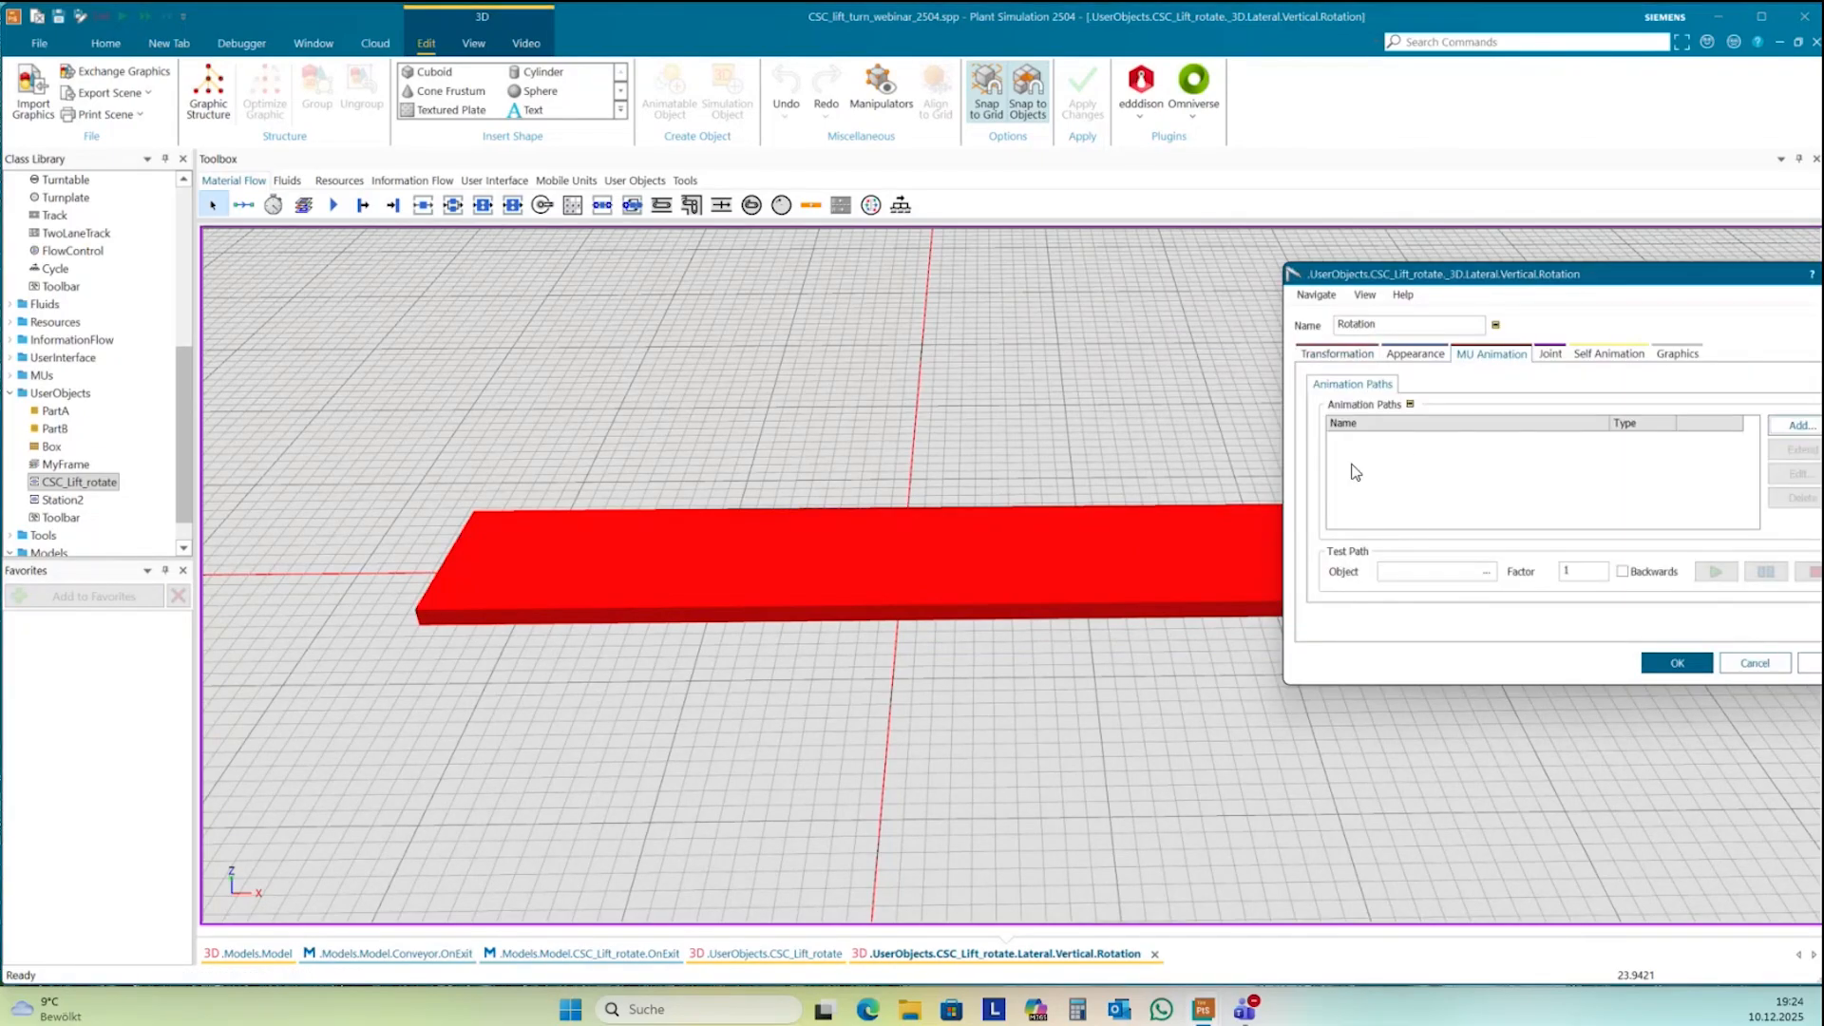
left_click_drag(1592, 281, 1480, 278)
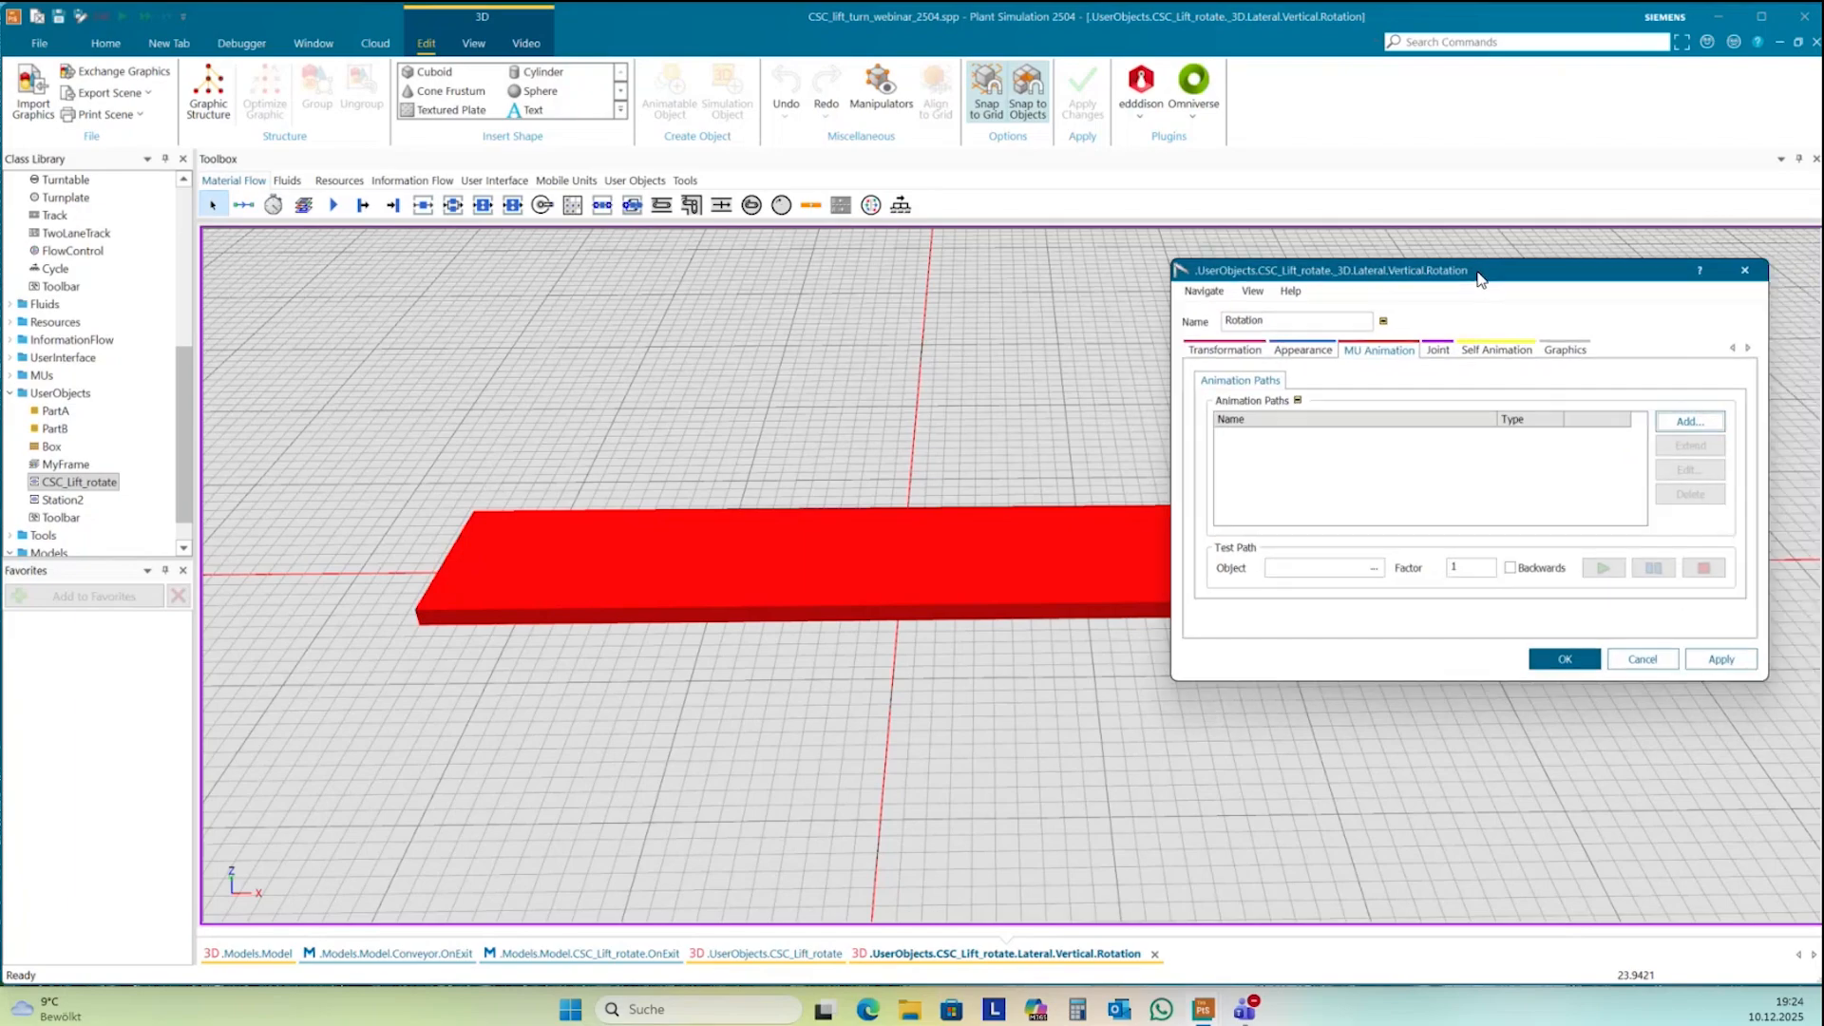
- Add an animation path named Default of type Lines to the Rotation object, show it in the view and apply it
left_click(1688, 426)
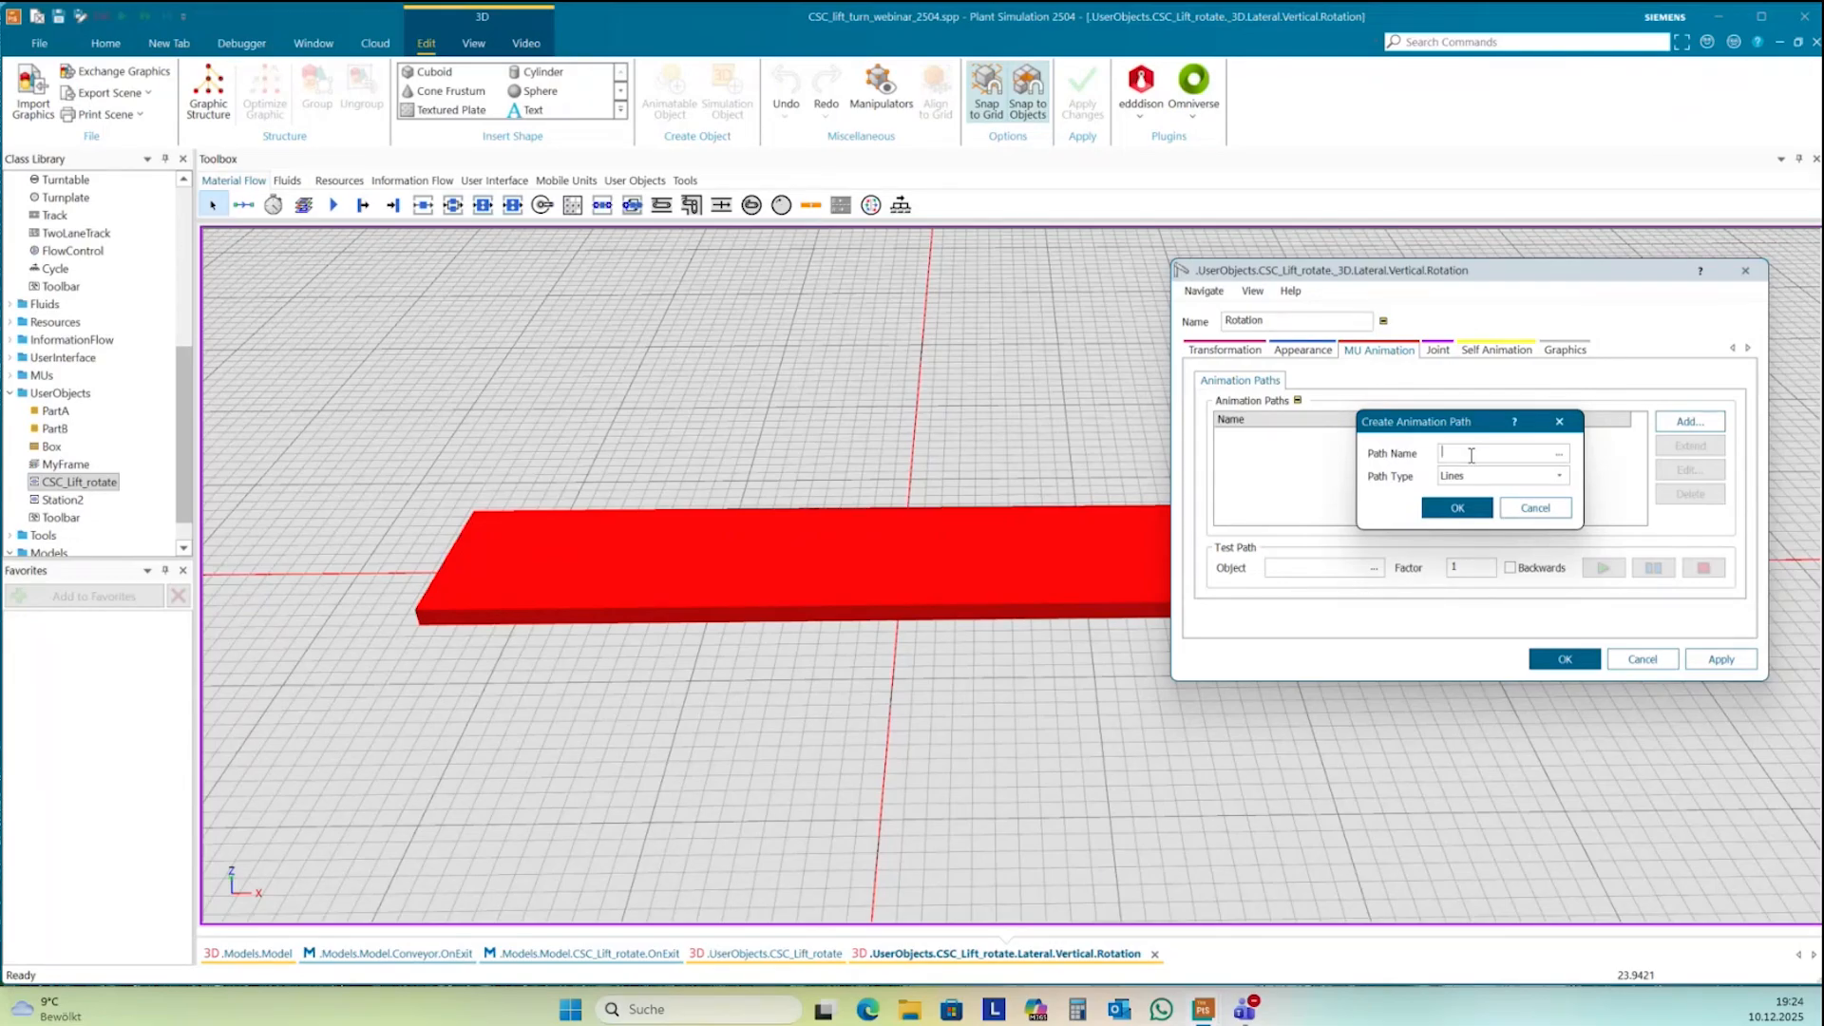
type("Default")
left_click(1475, 510)
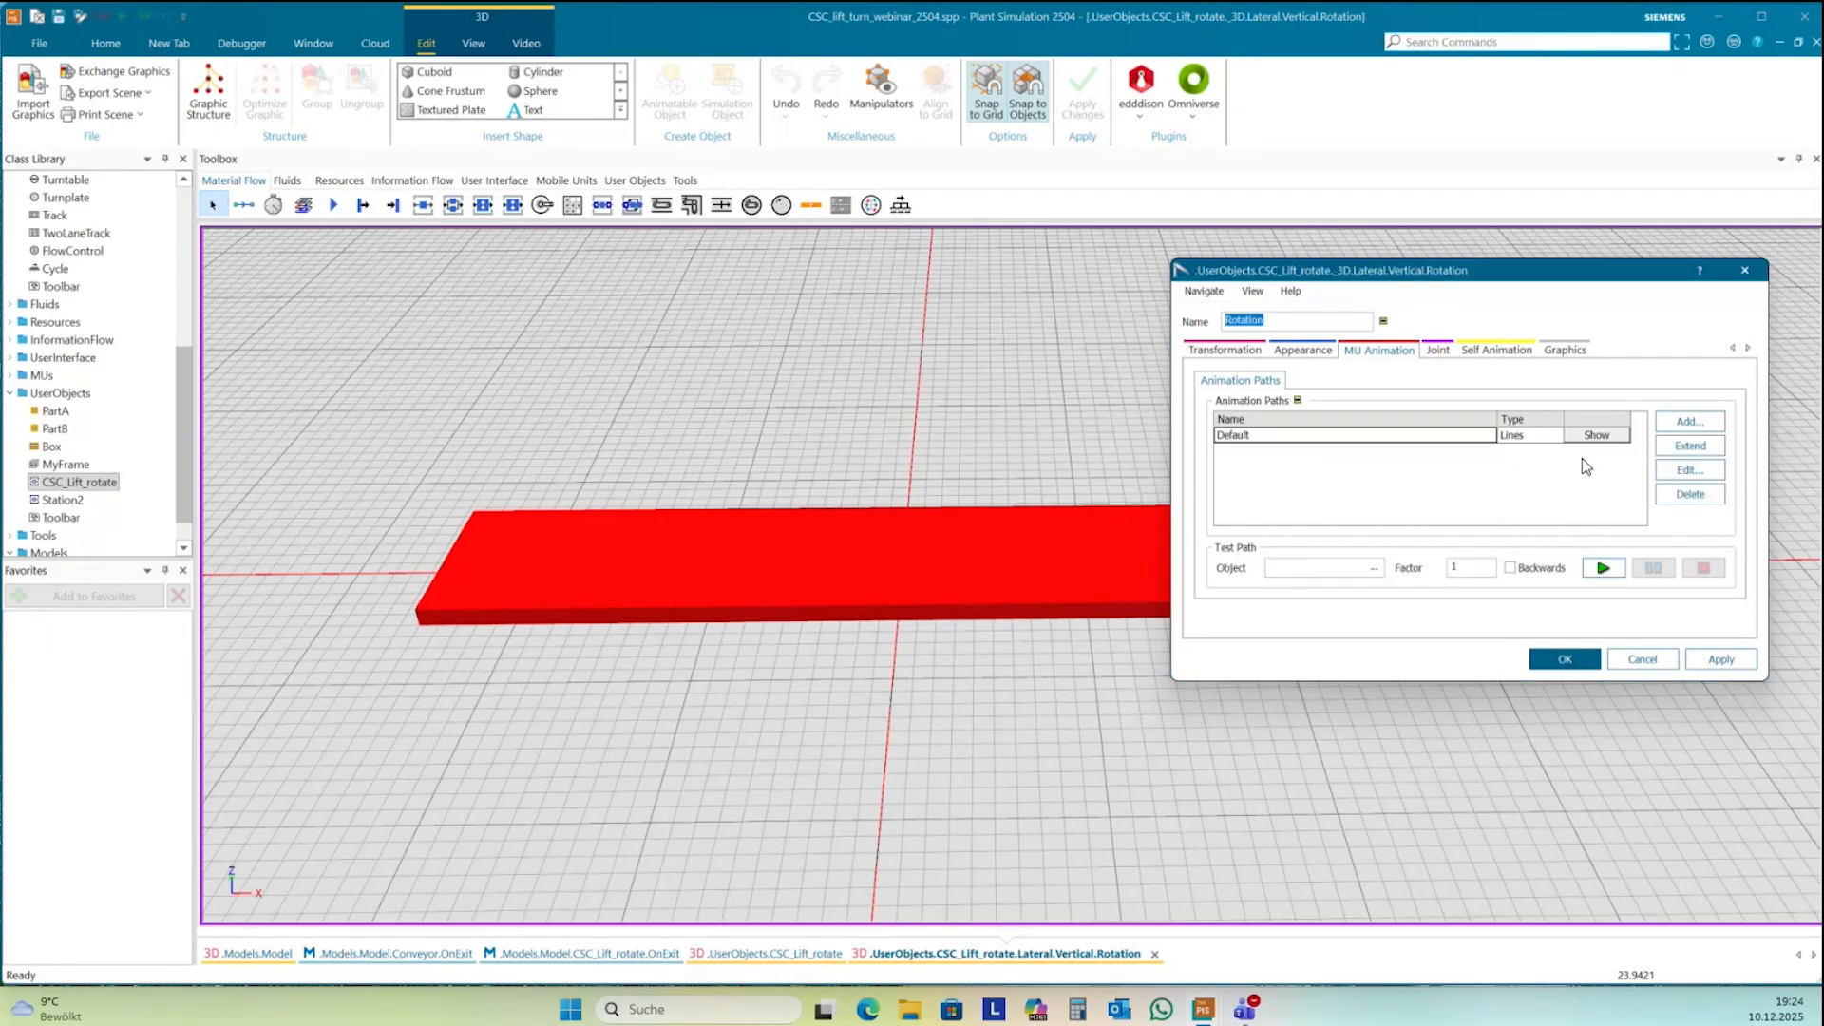
left_click(1596, 434)
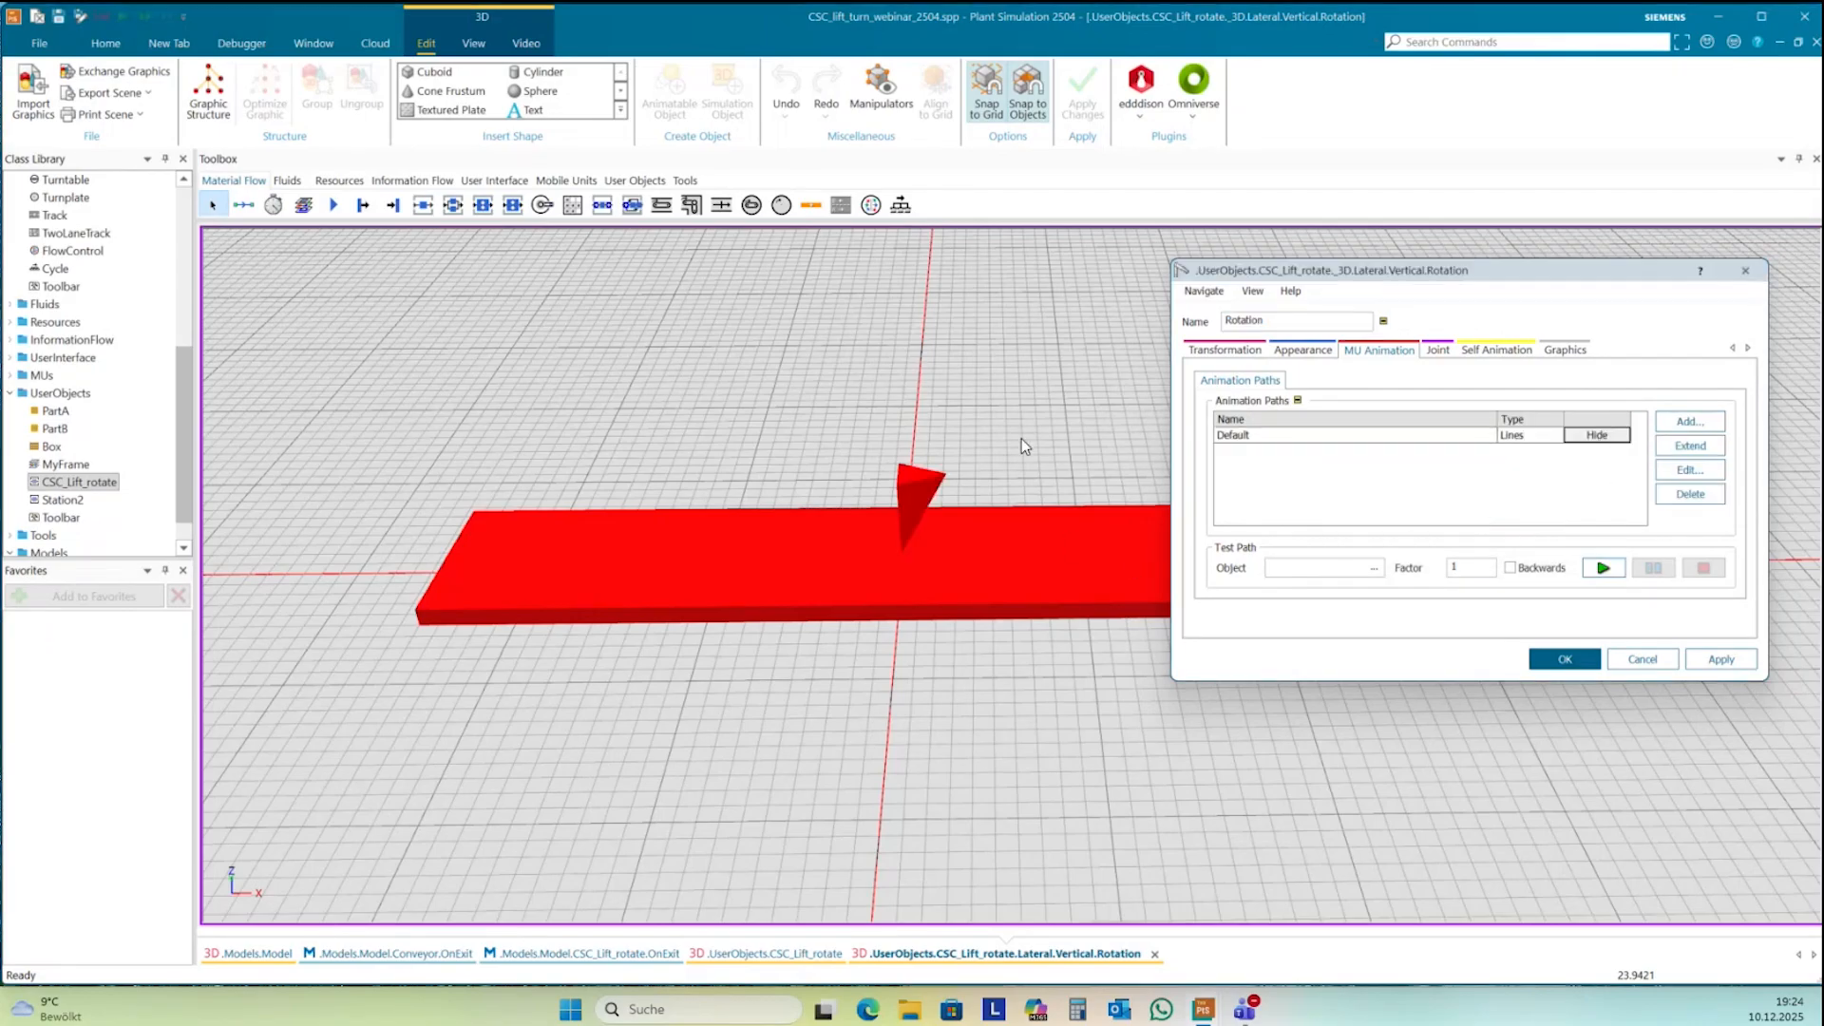
mouse_move(1022, 437)
left_mouse_down()
mouse_move(957, 490)
mouse_move(1008, 452)
mouse_move(992, 452)
left_mouse_up()
left_click(916, 508)
left_click(1000, 444)
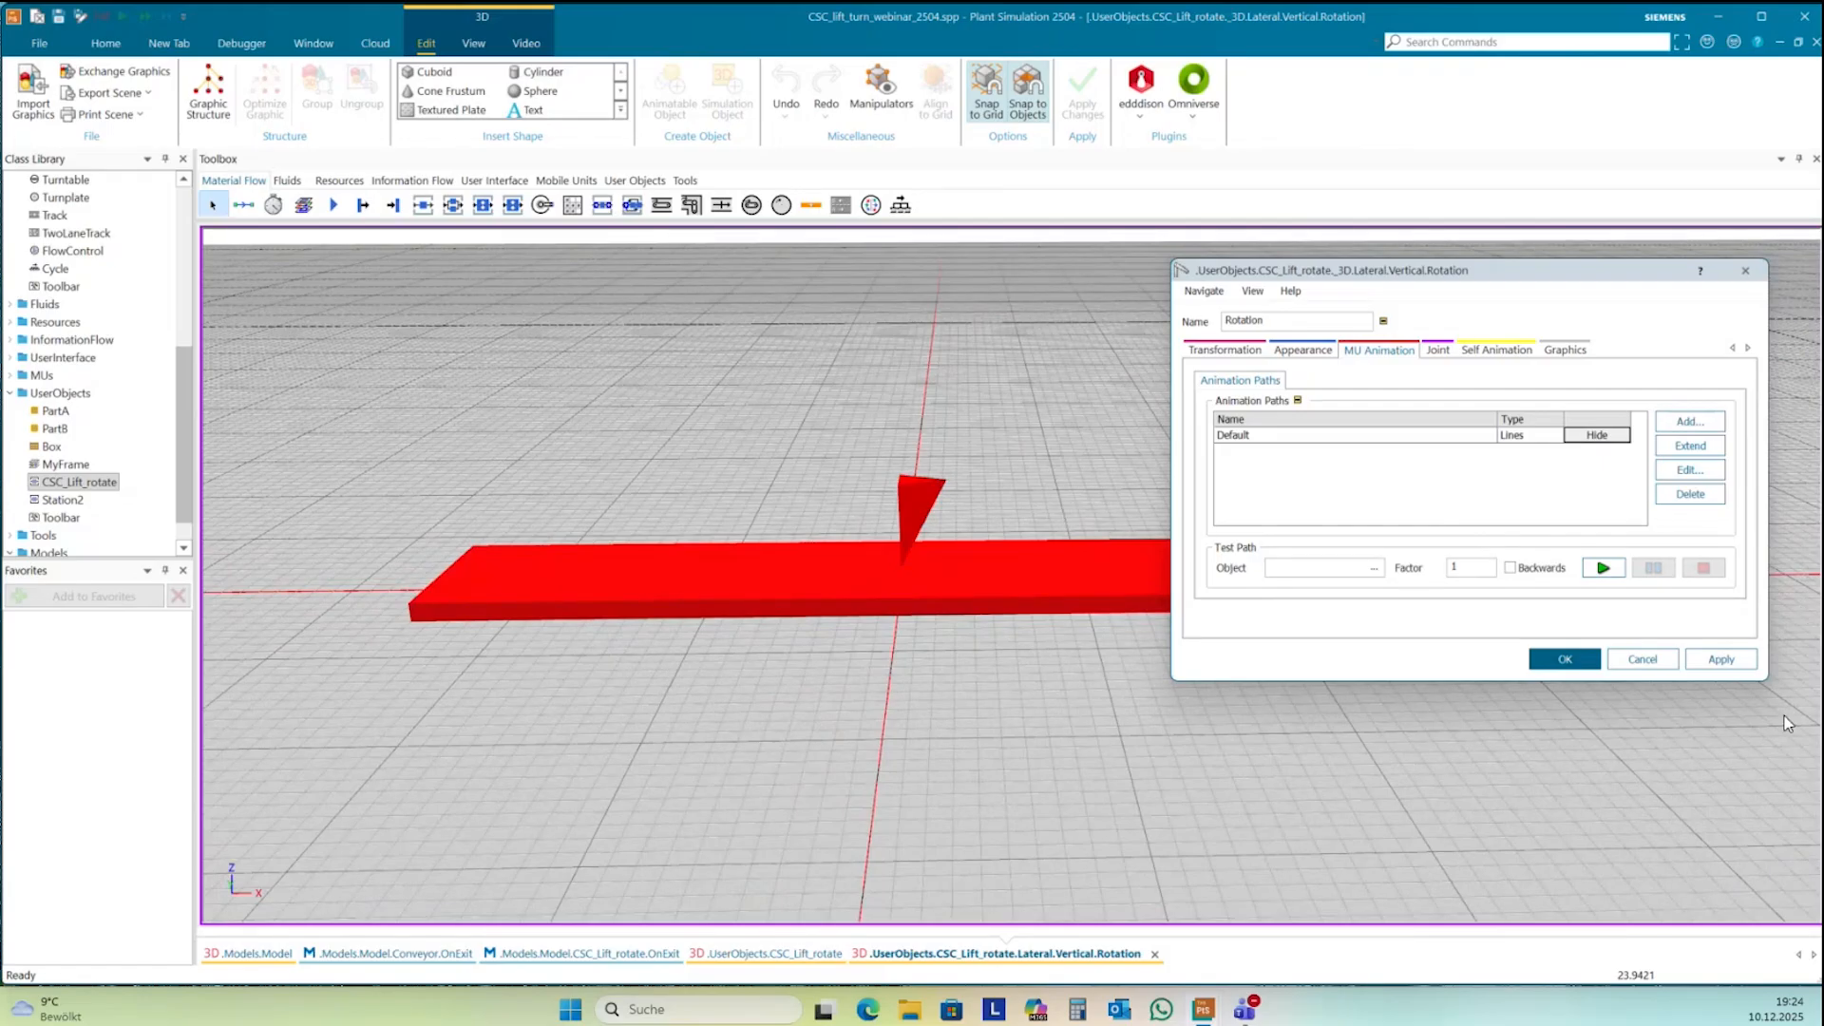
left_click(1746, 658)
left_click(1562, 659)
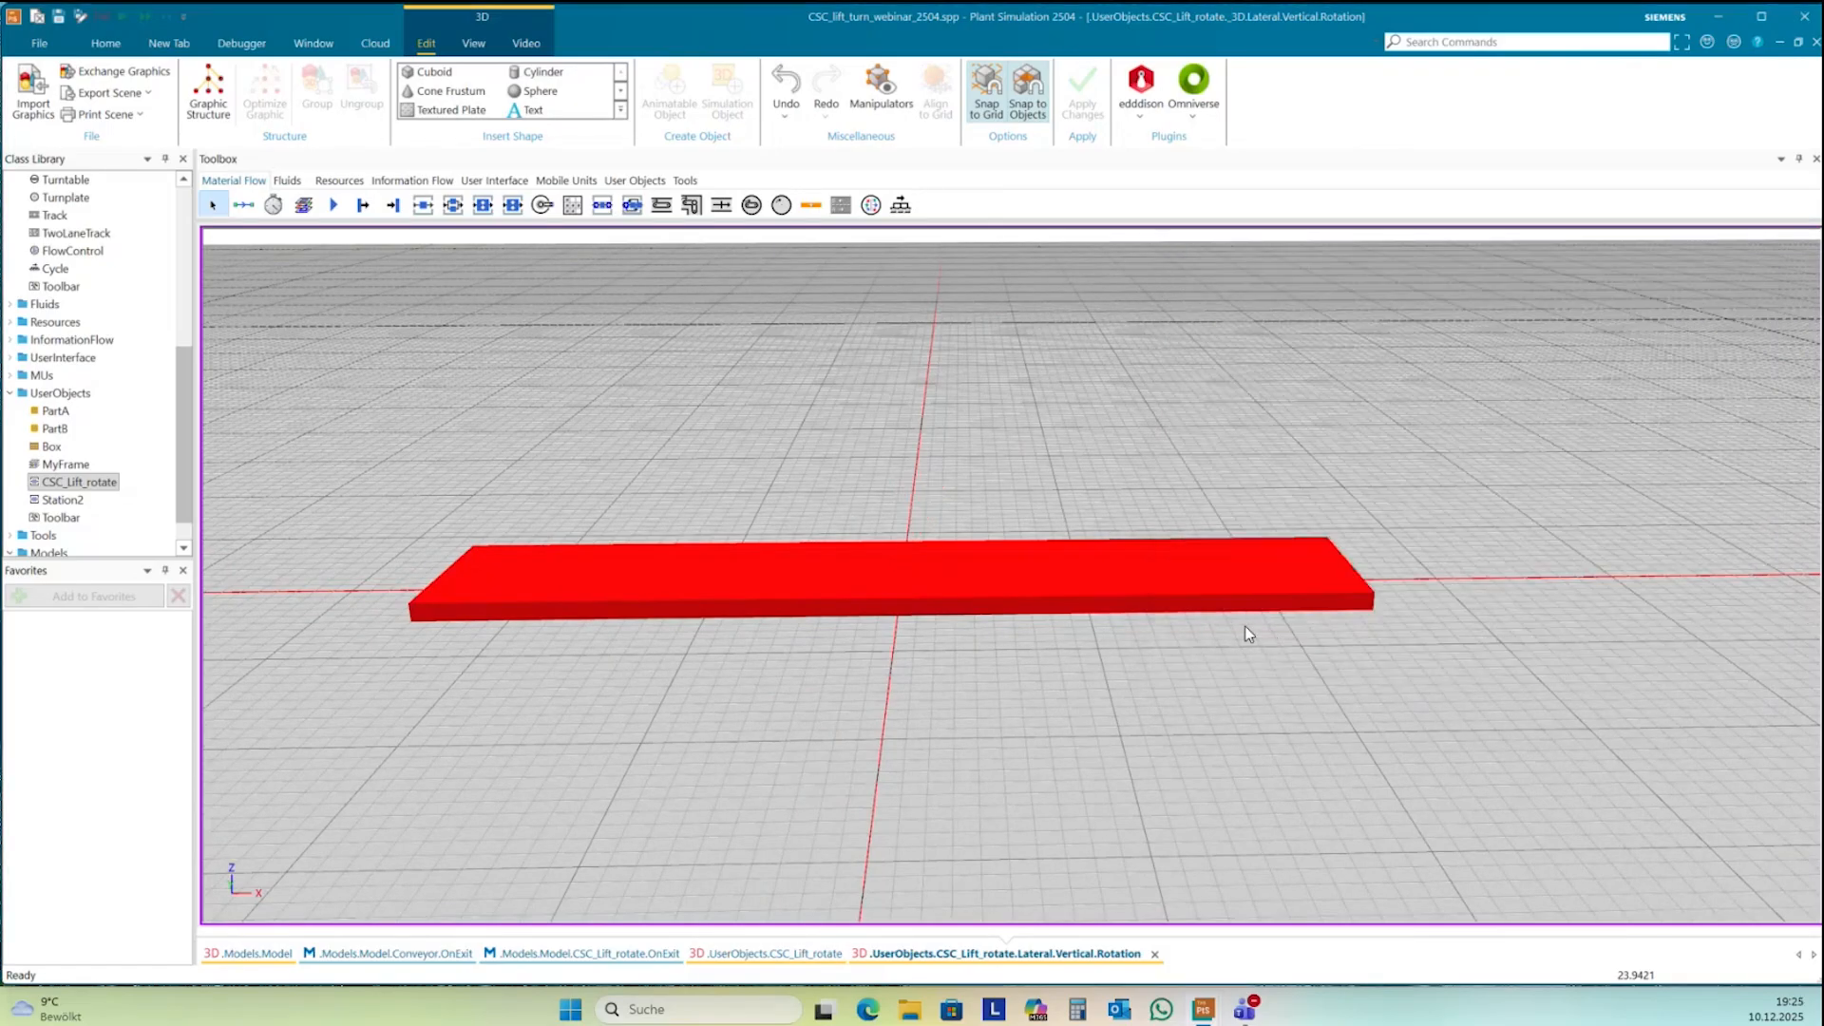
- Go up through the parent locations of the Rotation object to the top level of the CSC_Lift_rotate class
right_click(962, 333)
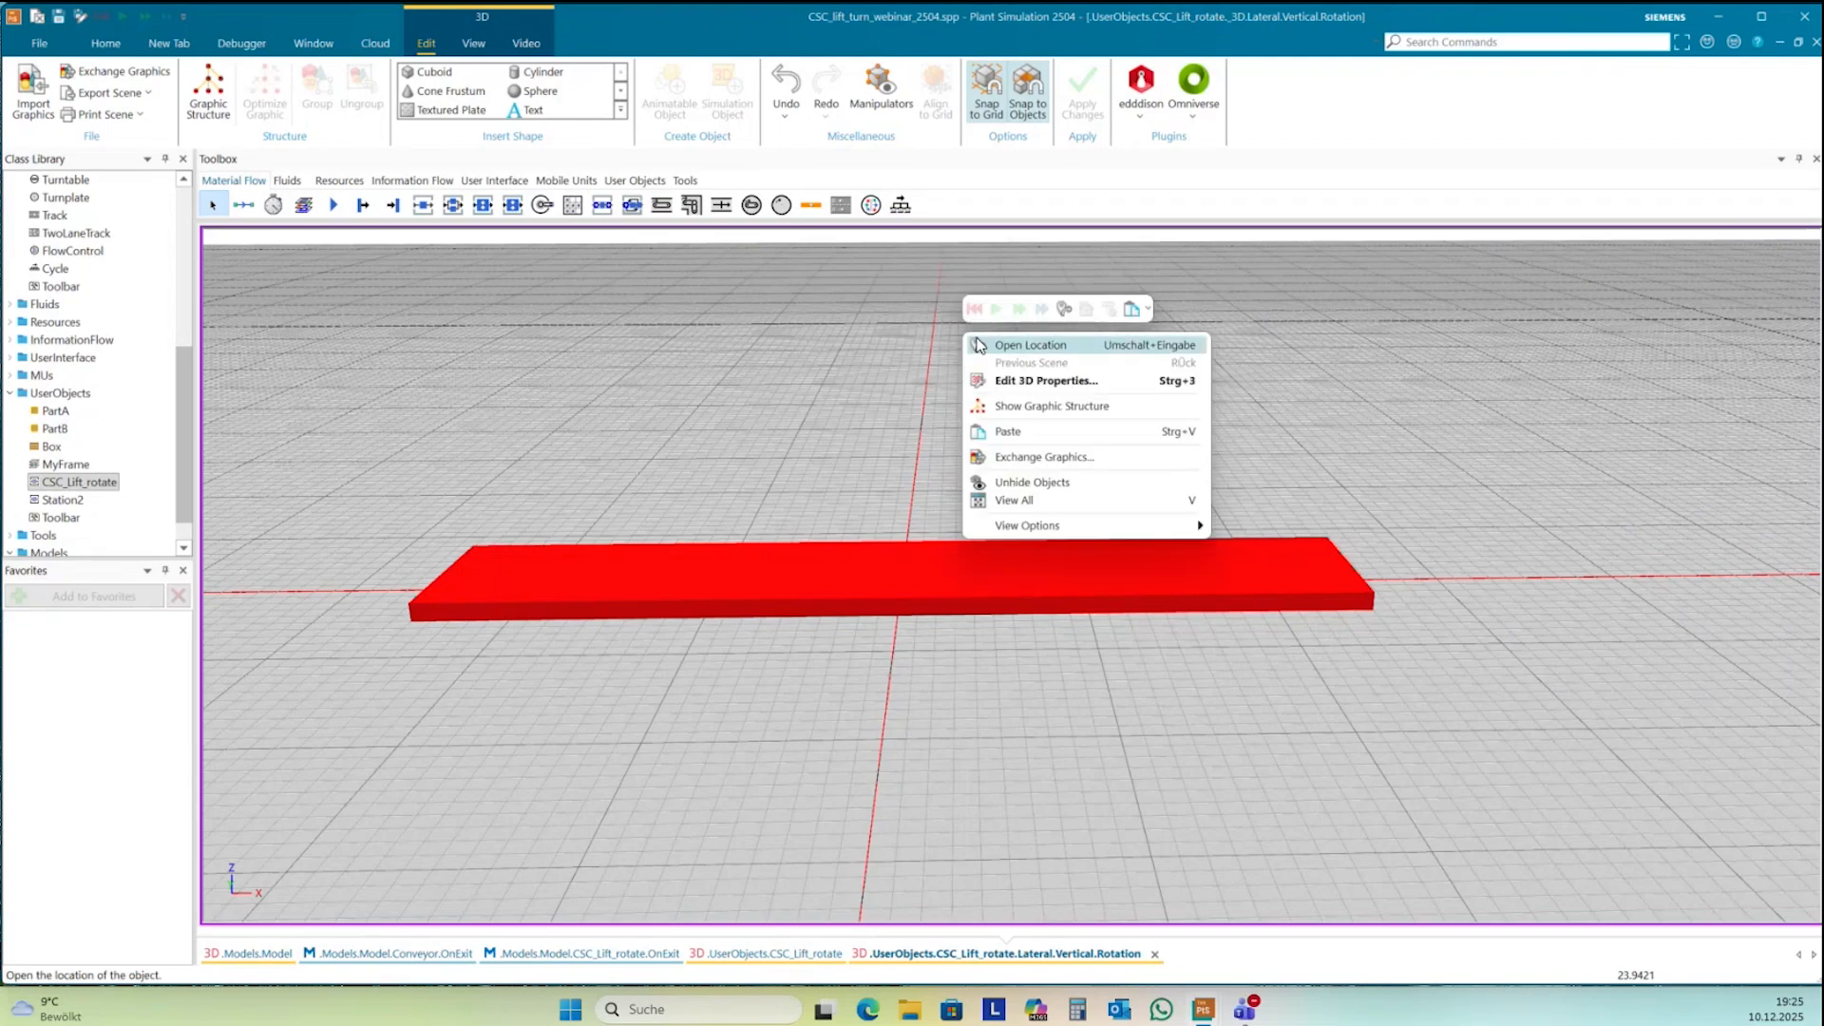
left_click(556, 358)
left_click(106, 44)
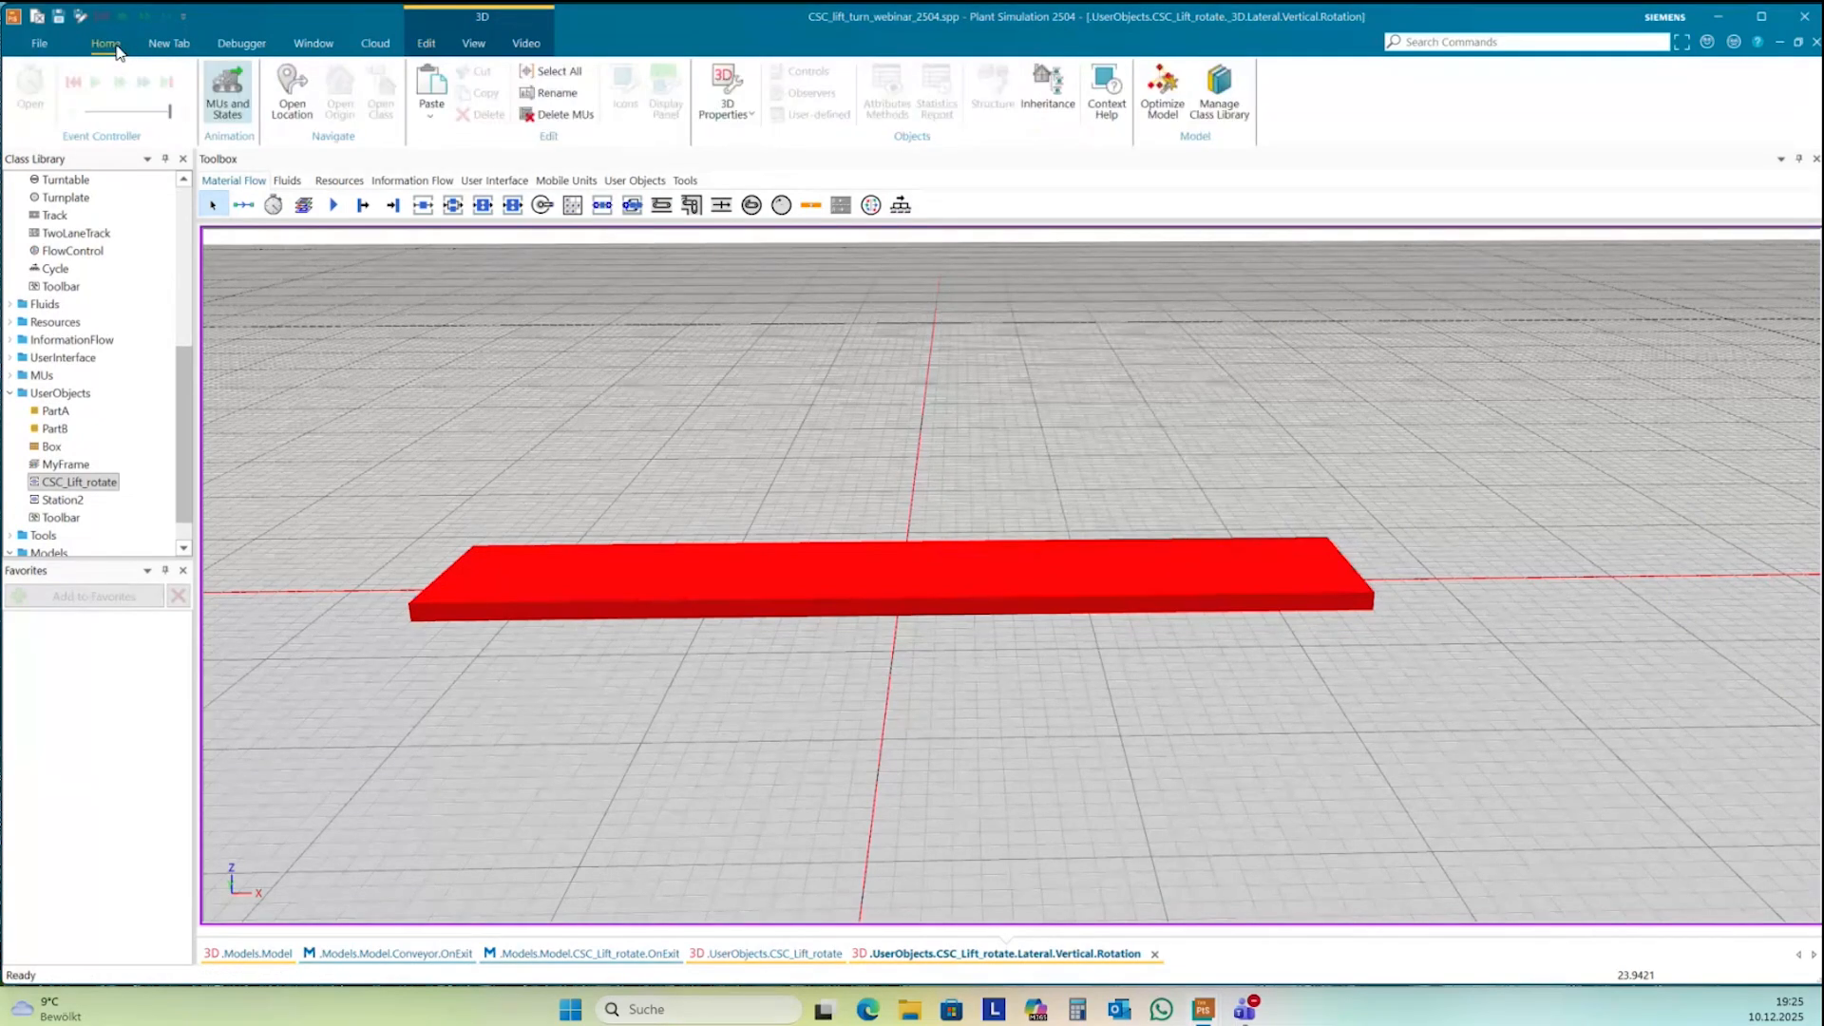
left_click(291, 95)
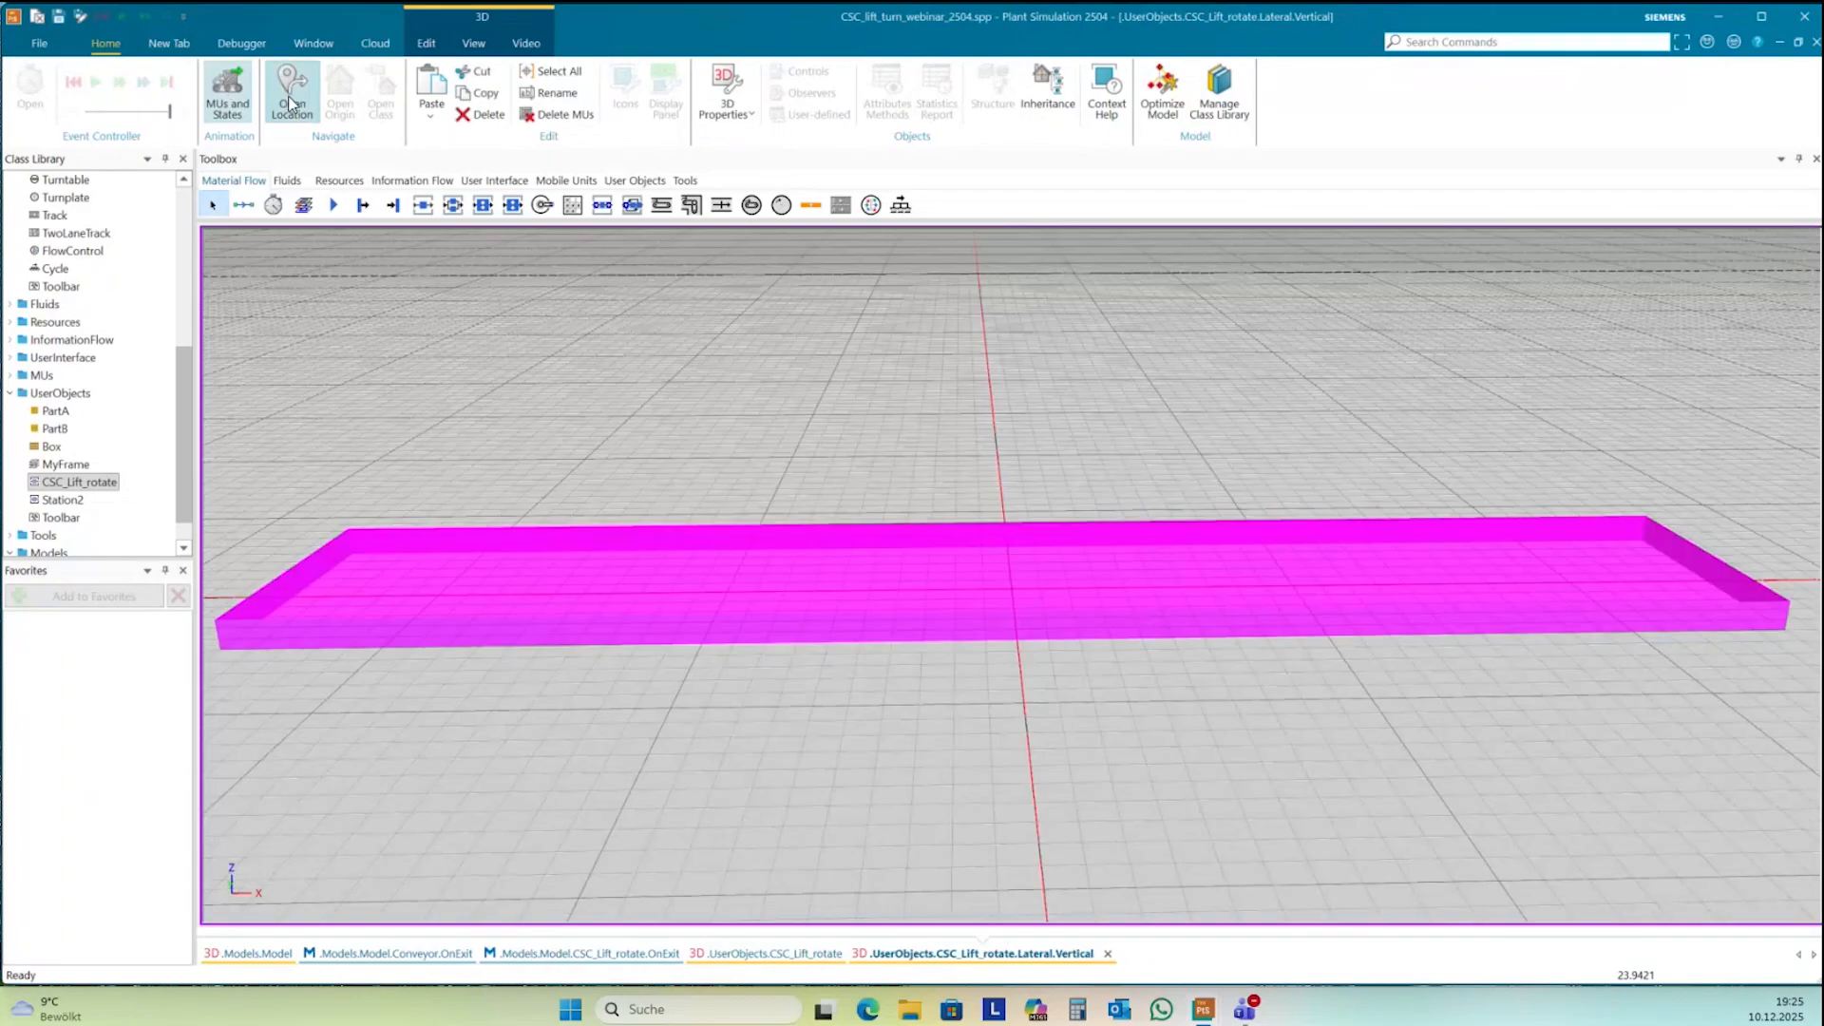
scroll(659, 475, "down", 3)
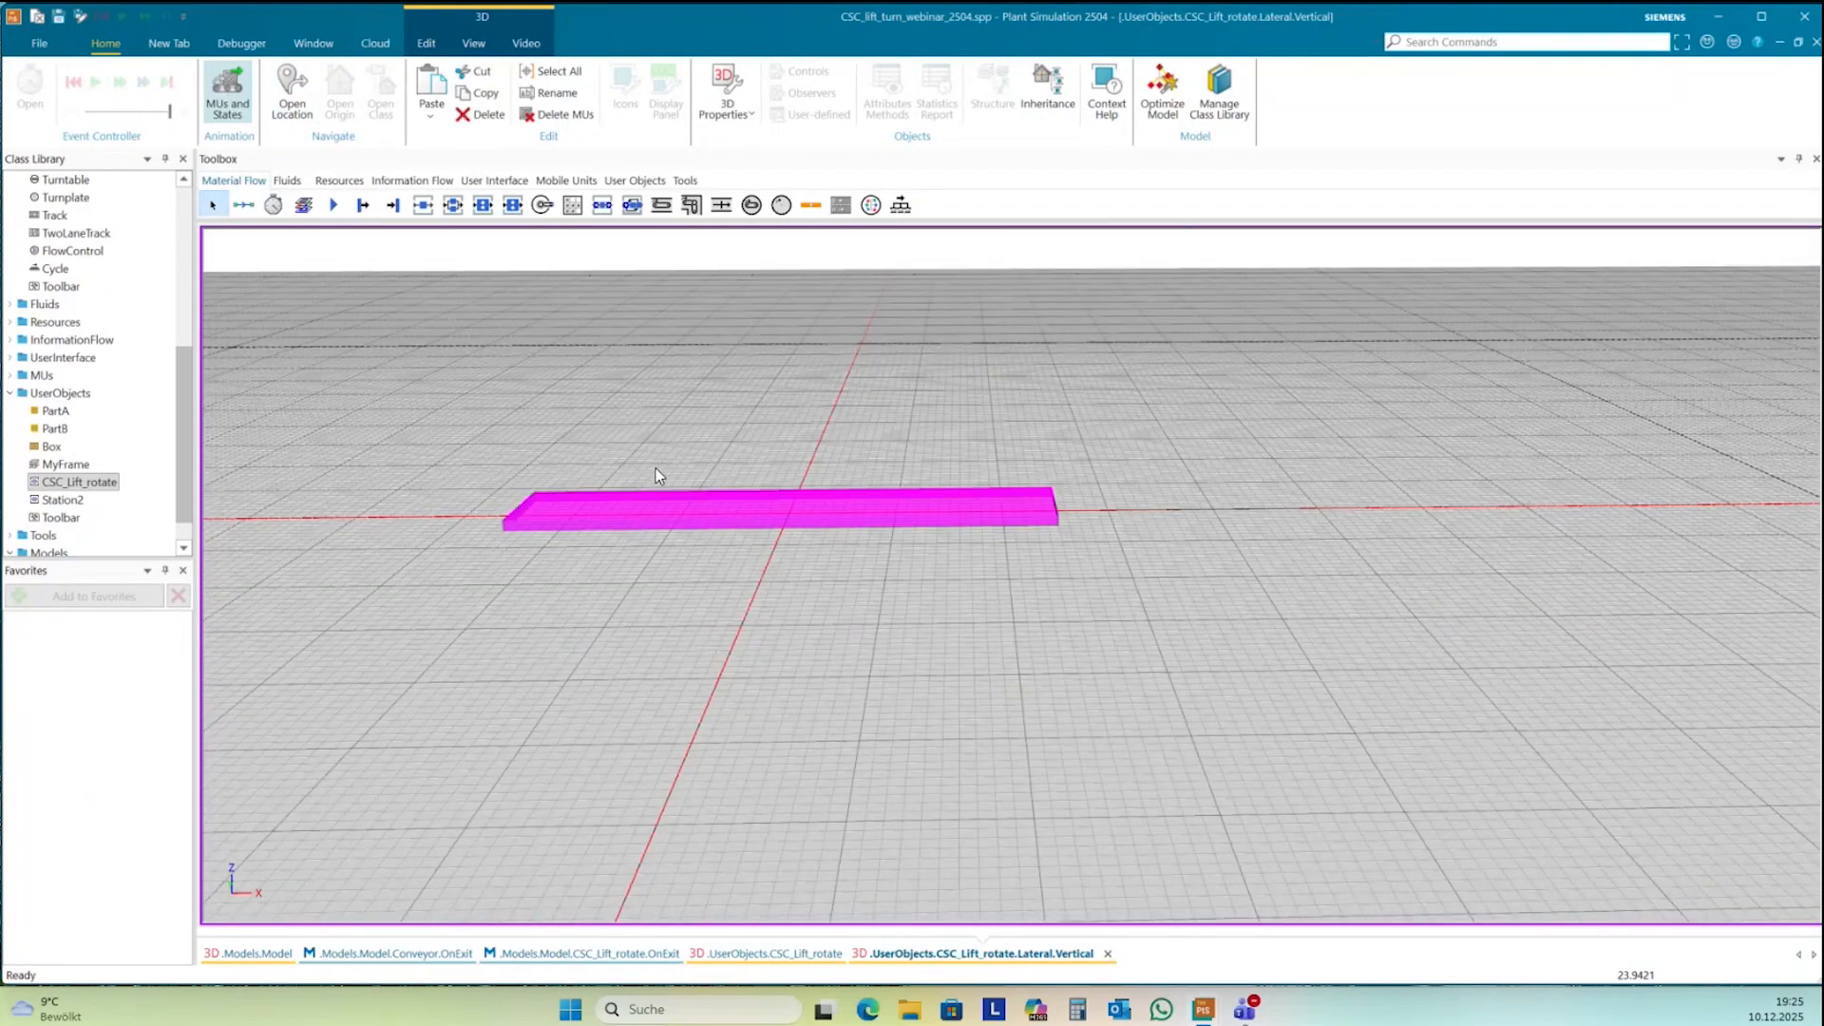
left_click(582, 398)
left_click_drag(574, 368, 672, 446)
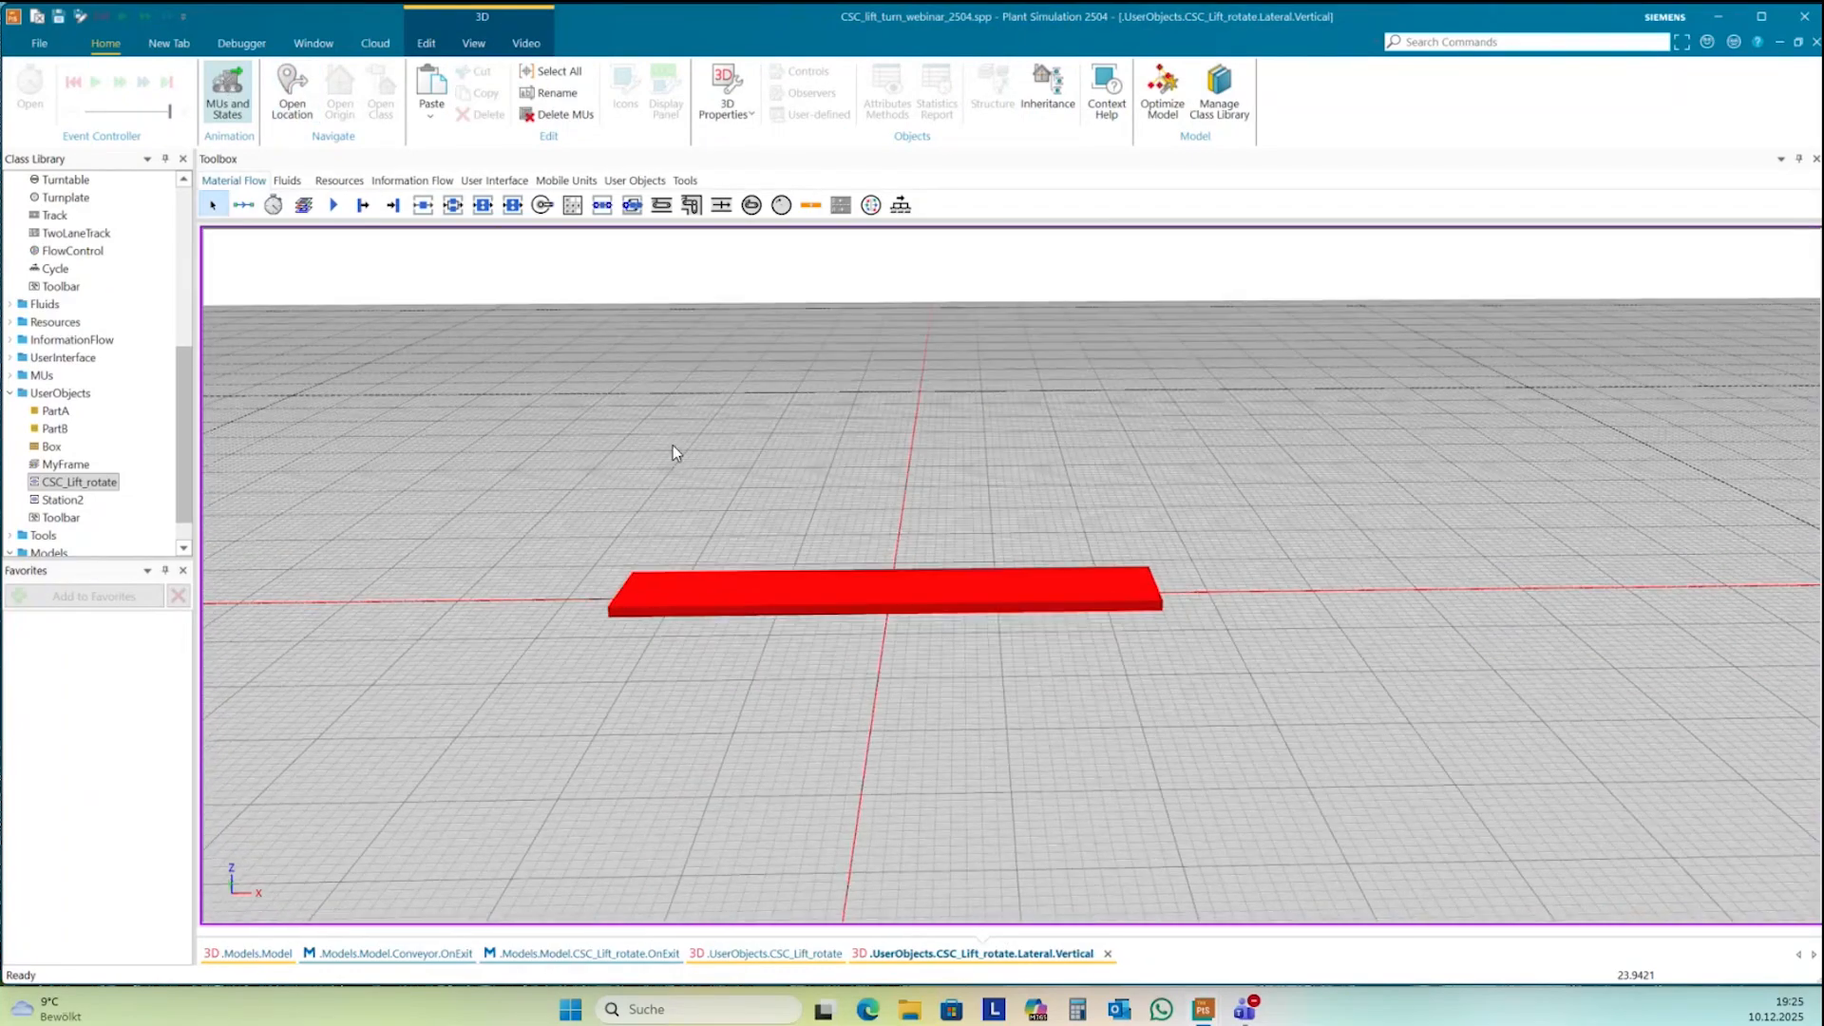
left_click(286, 102)
left_click(286, 102)
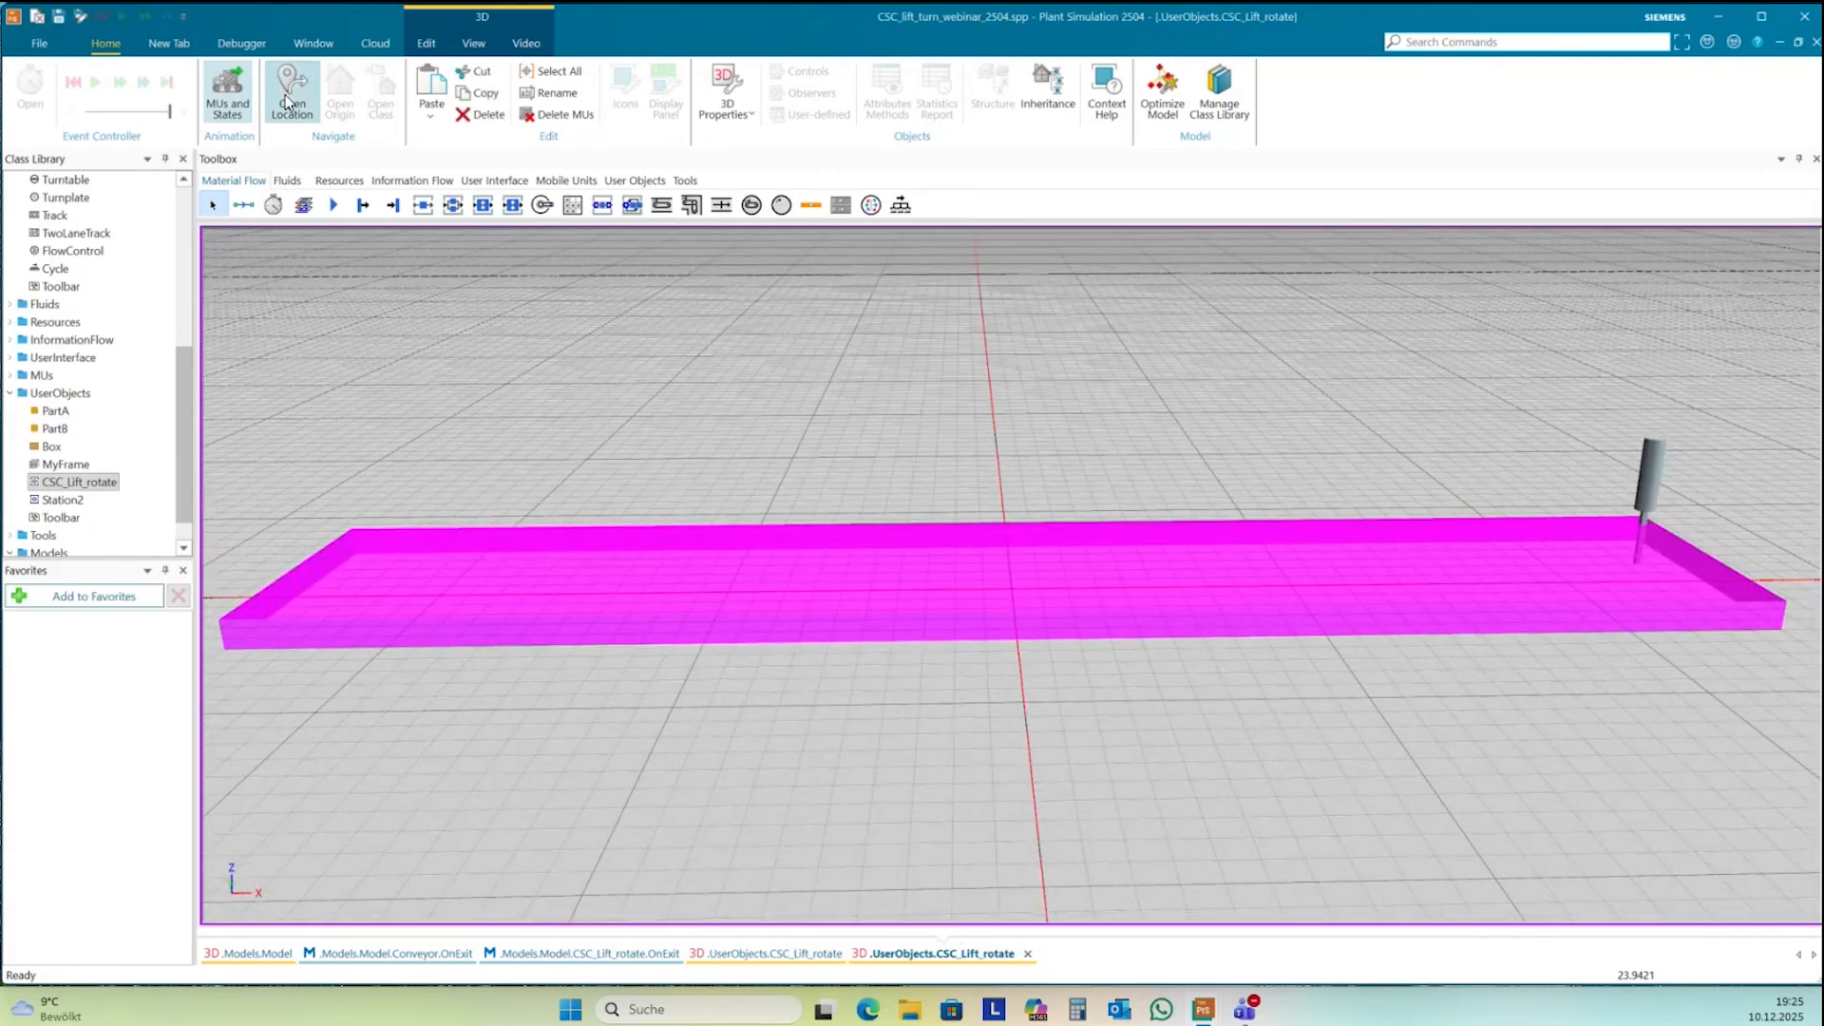
left_click(733, 376)
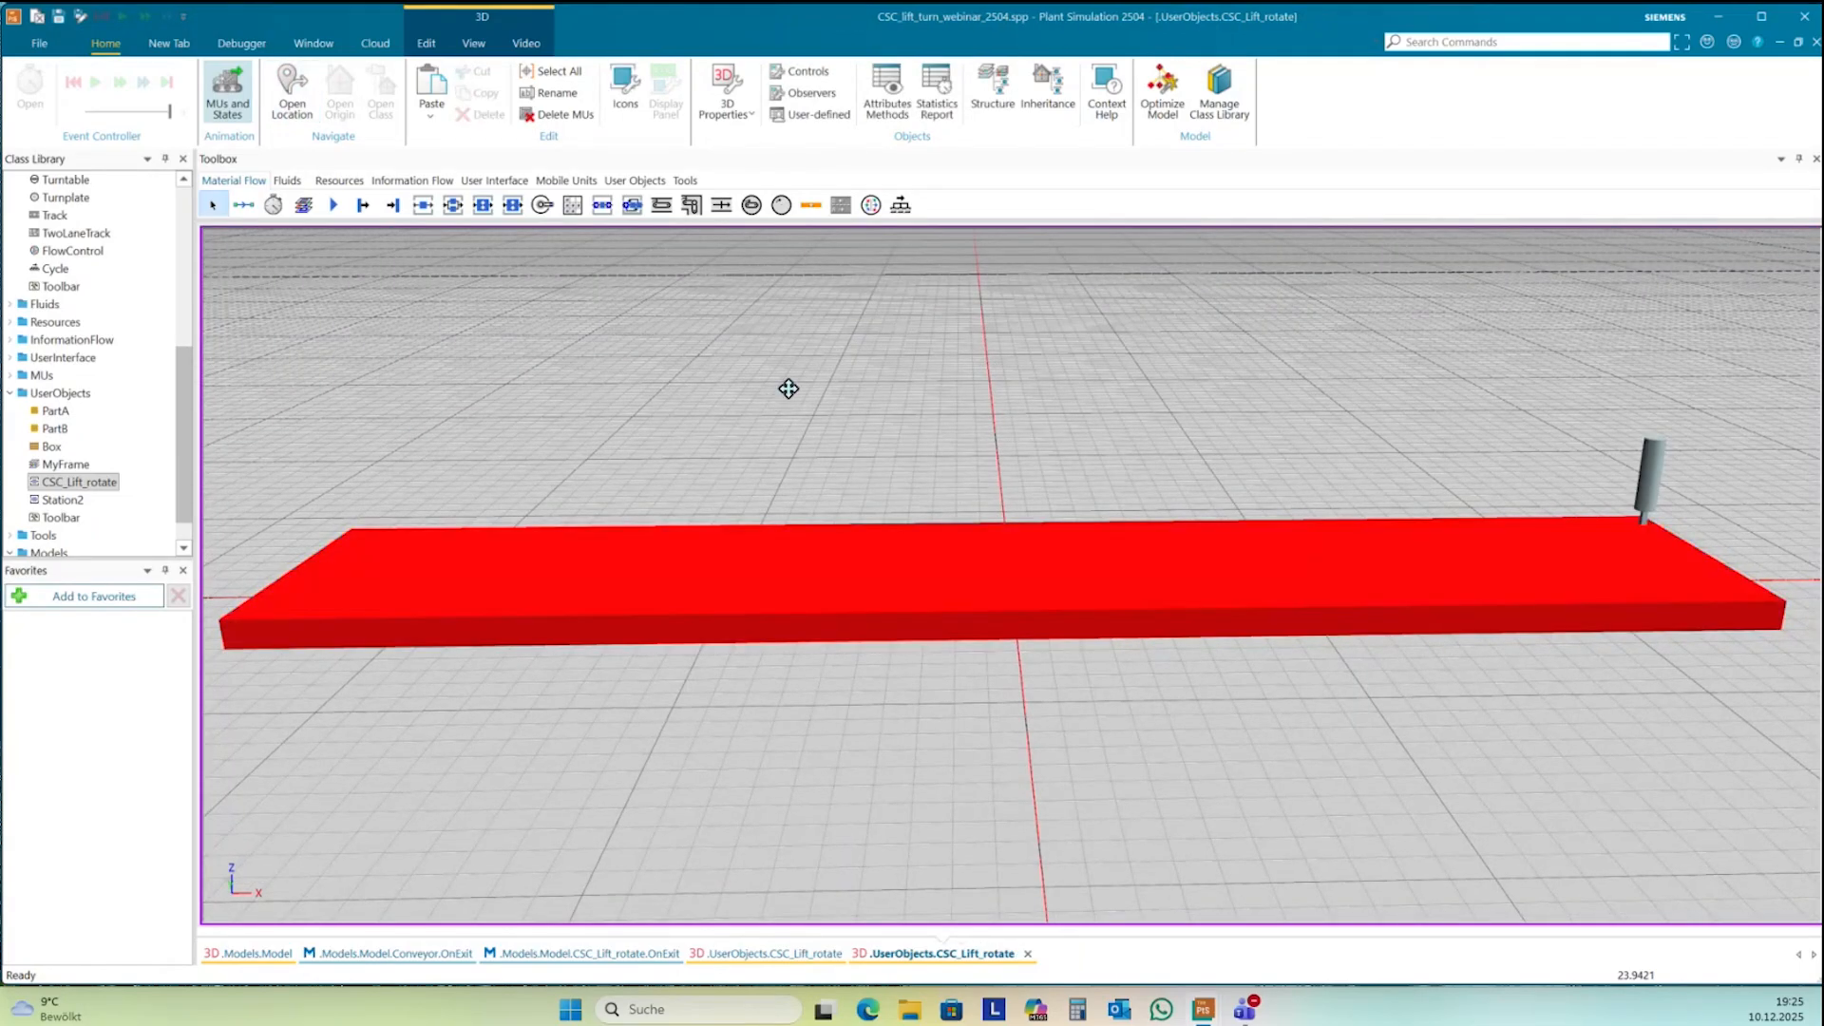
scroll(823, 436, "down", 5)
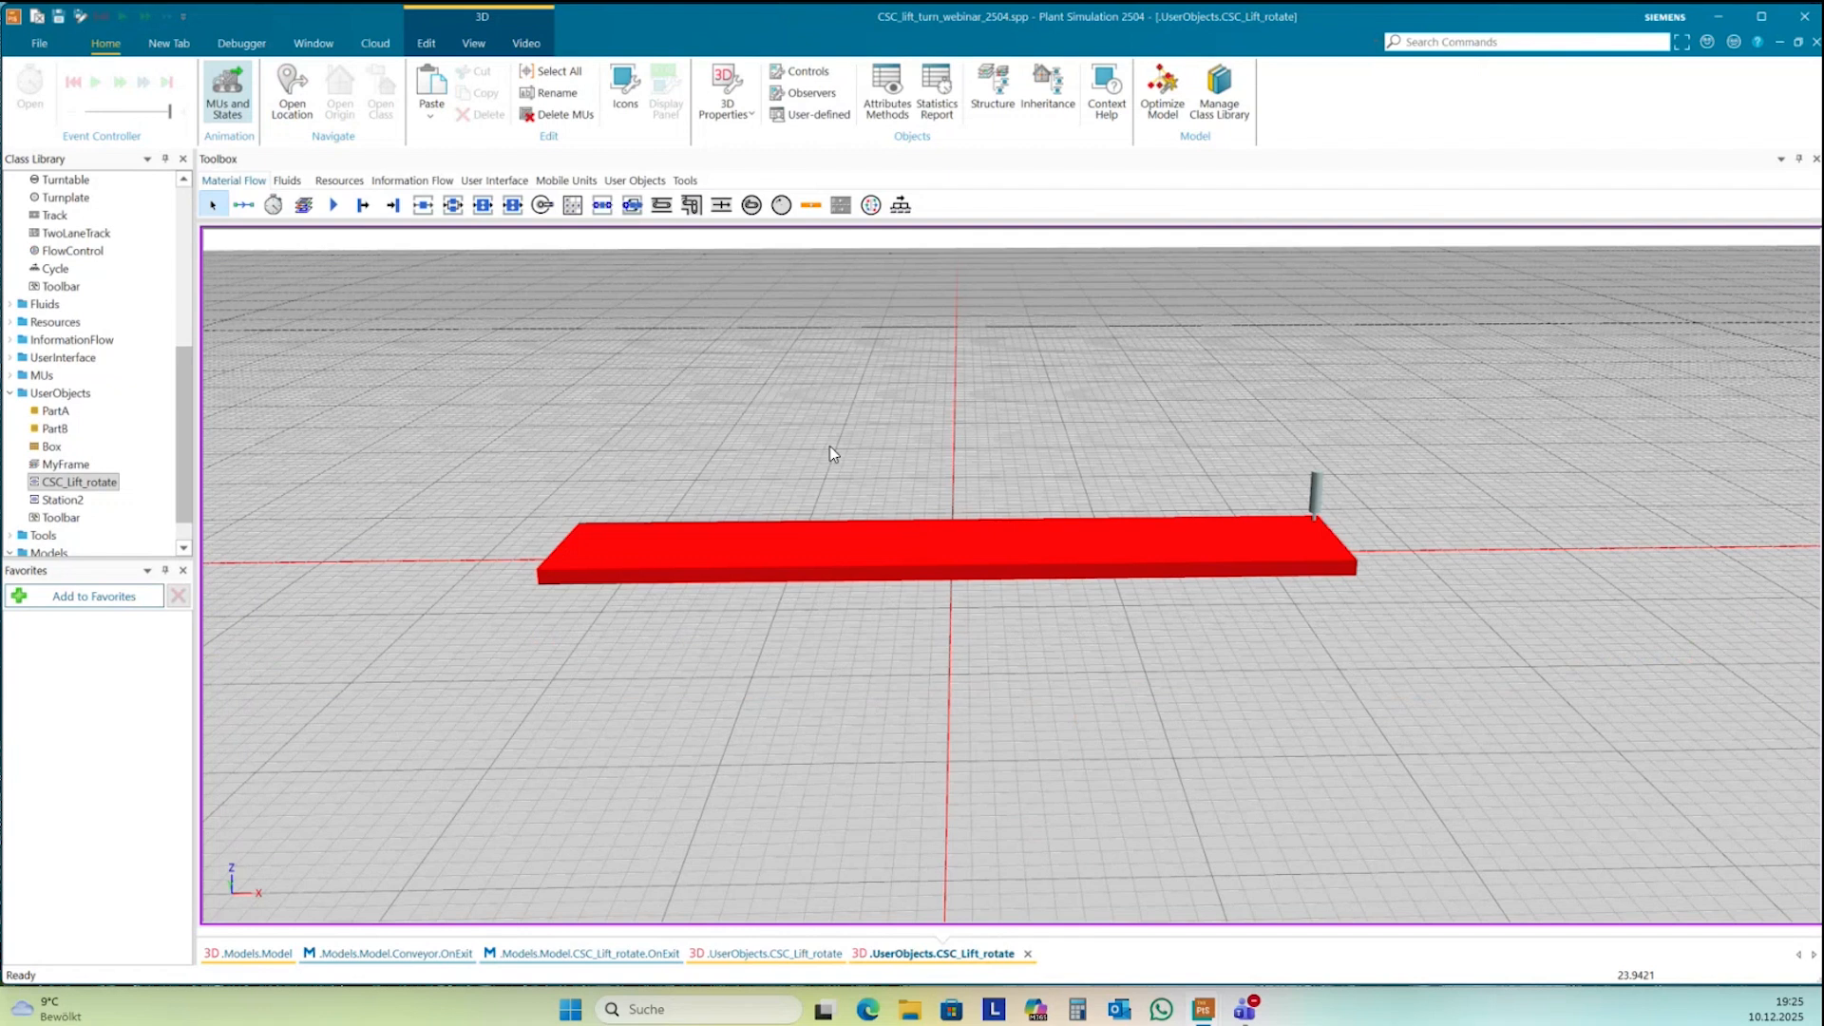
left_click_drag(829, 447, 858, 430)
- Set the MU animation object of the CSC_Lift_rotate class to Lateral.Vertical.Rotation and apply it
right_click(879, 408)
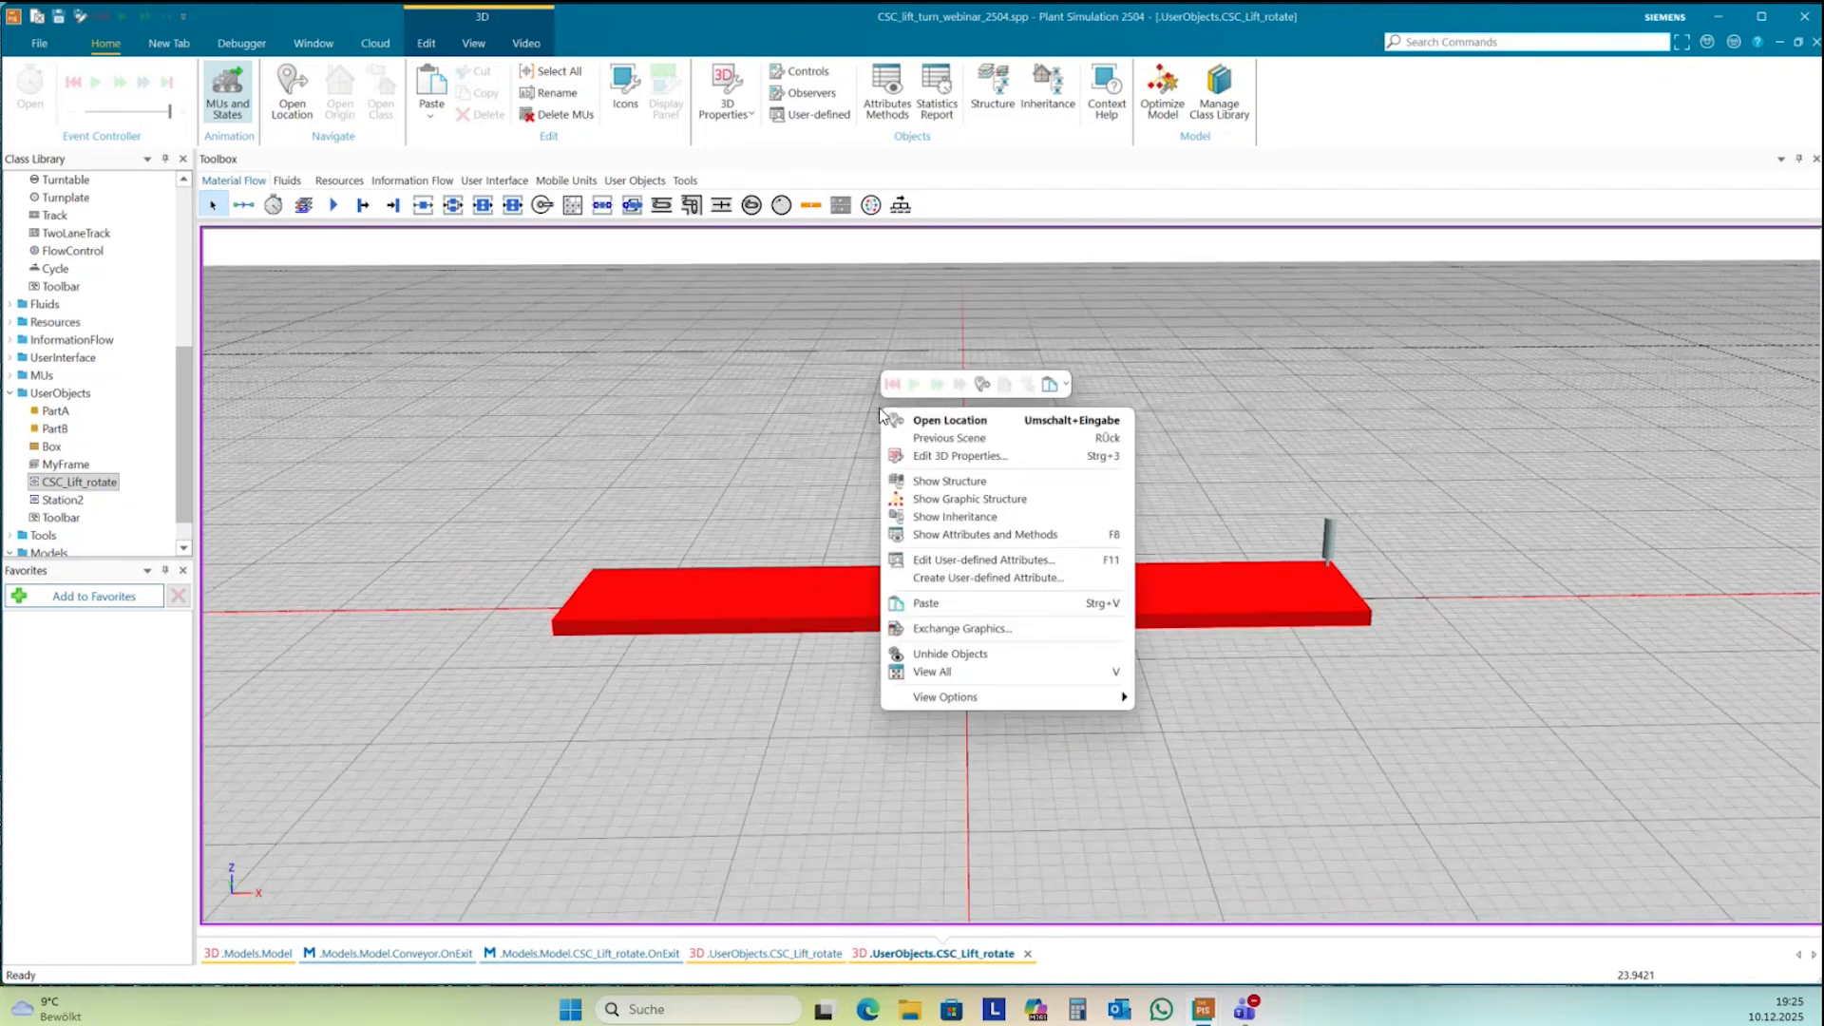
left_click(933, 457)
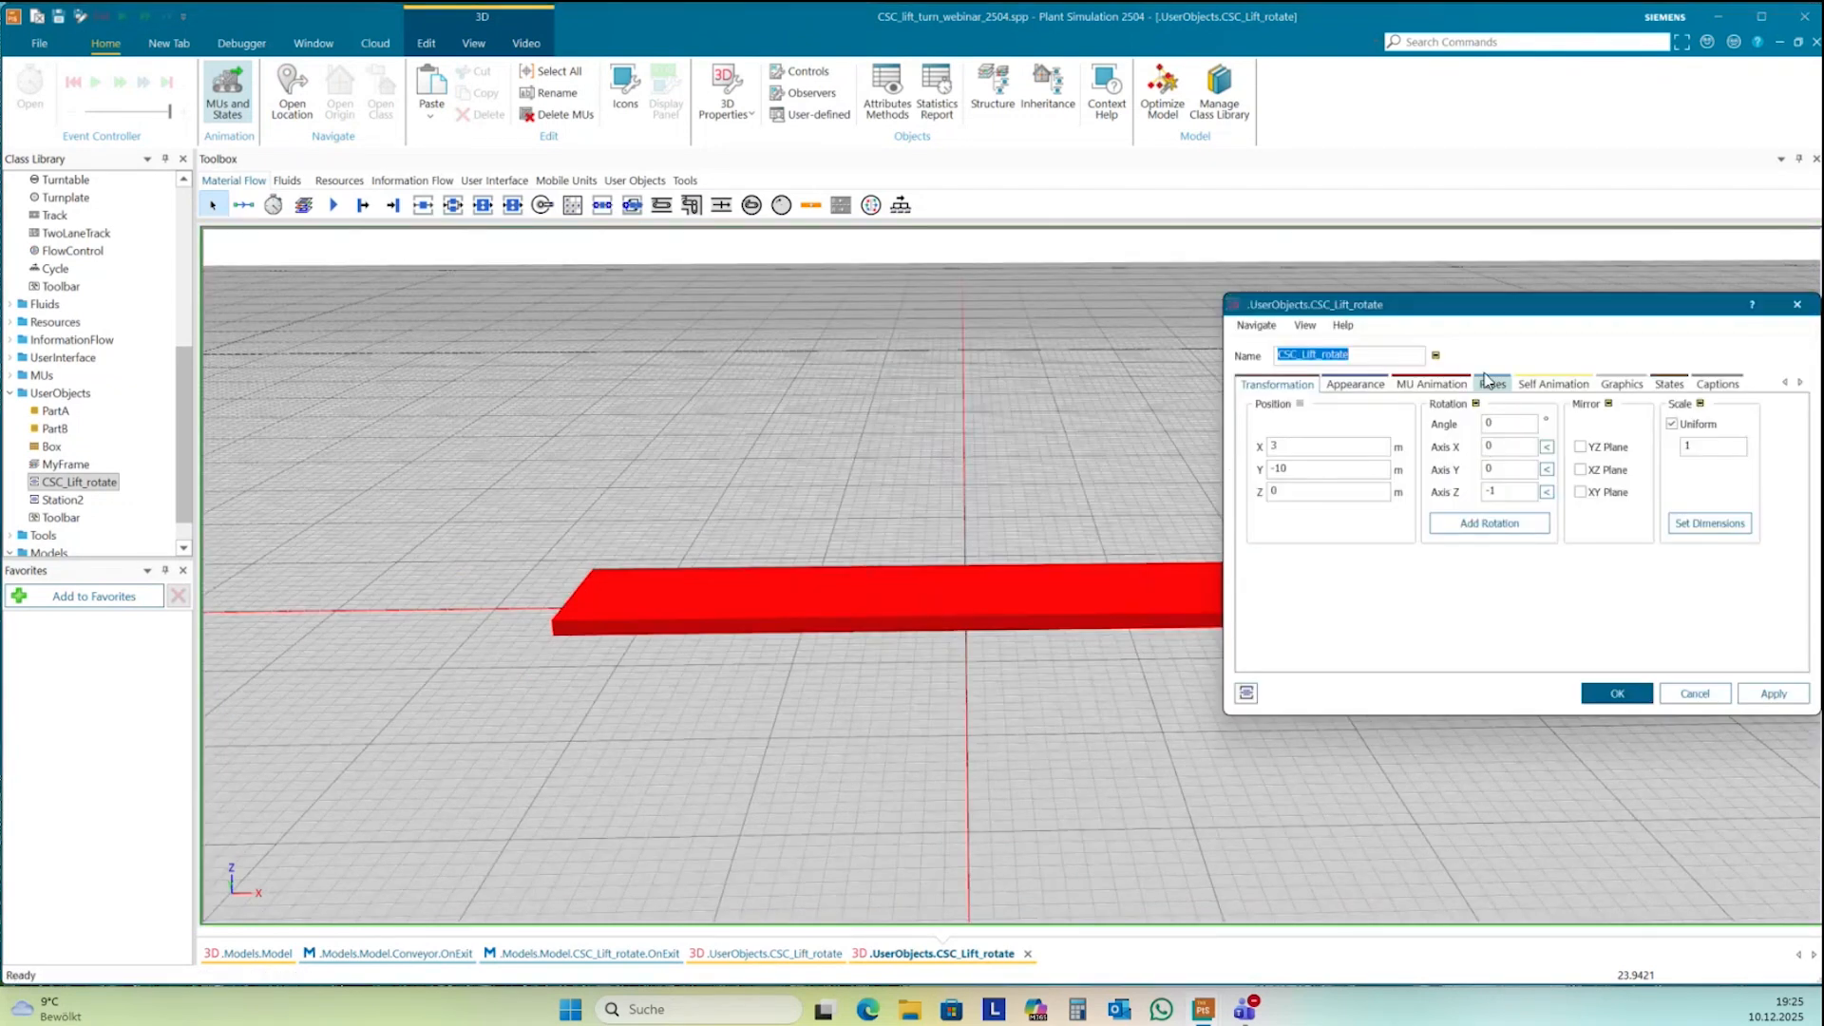
left_click_drag(1480, 318, 1459, 316)
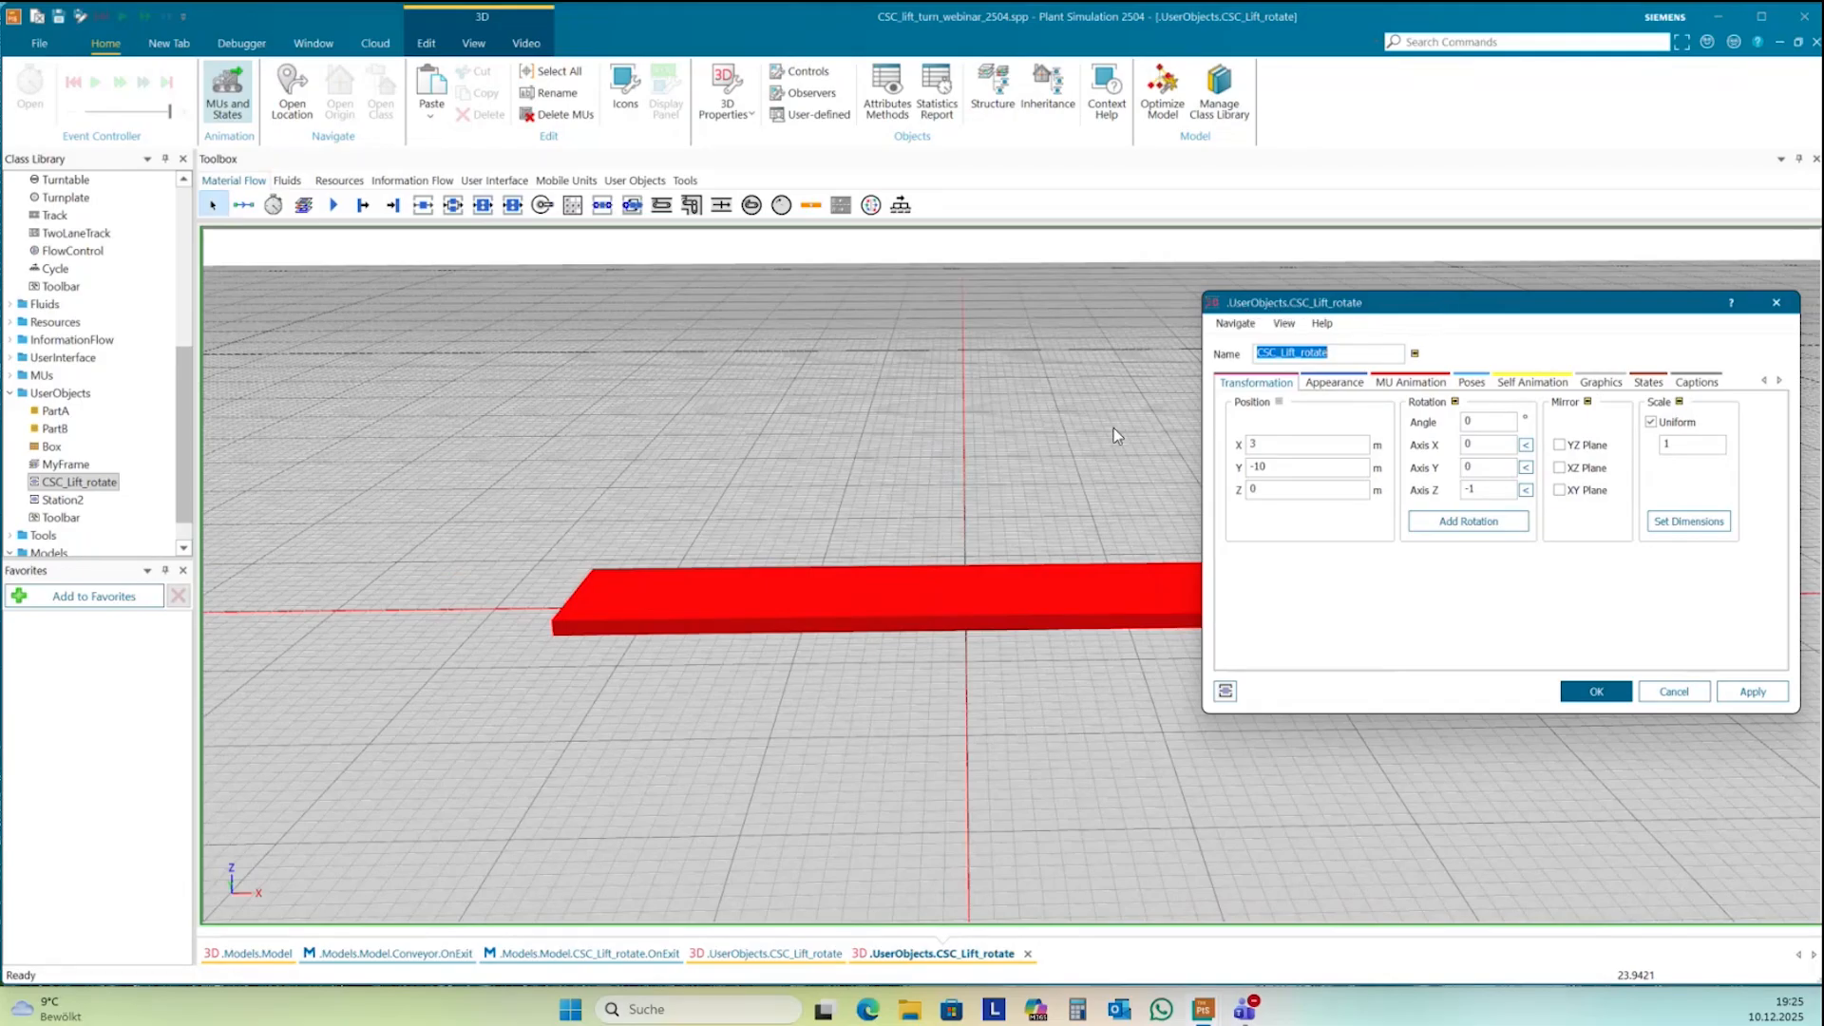
left_click_drag(1467, 313, 1417, 304)
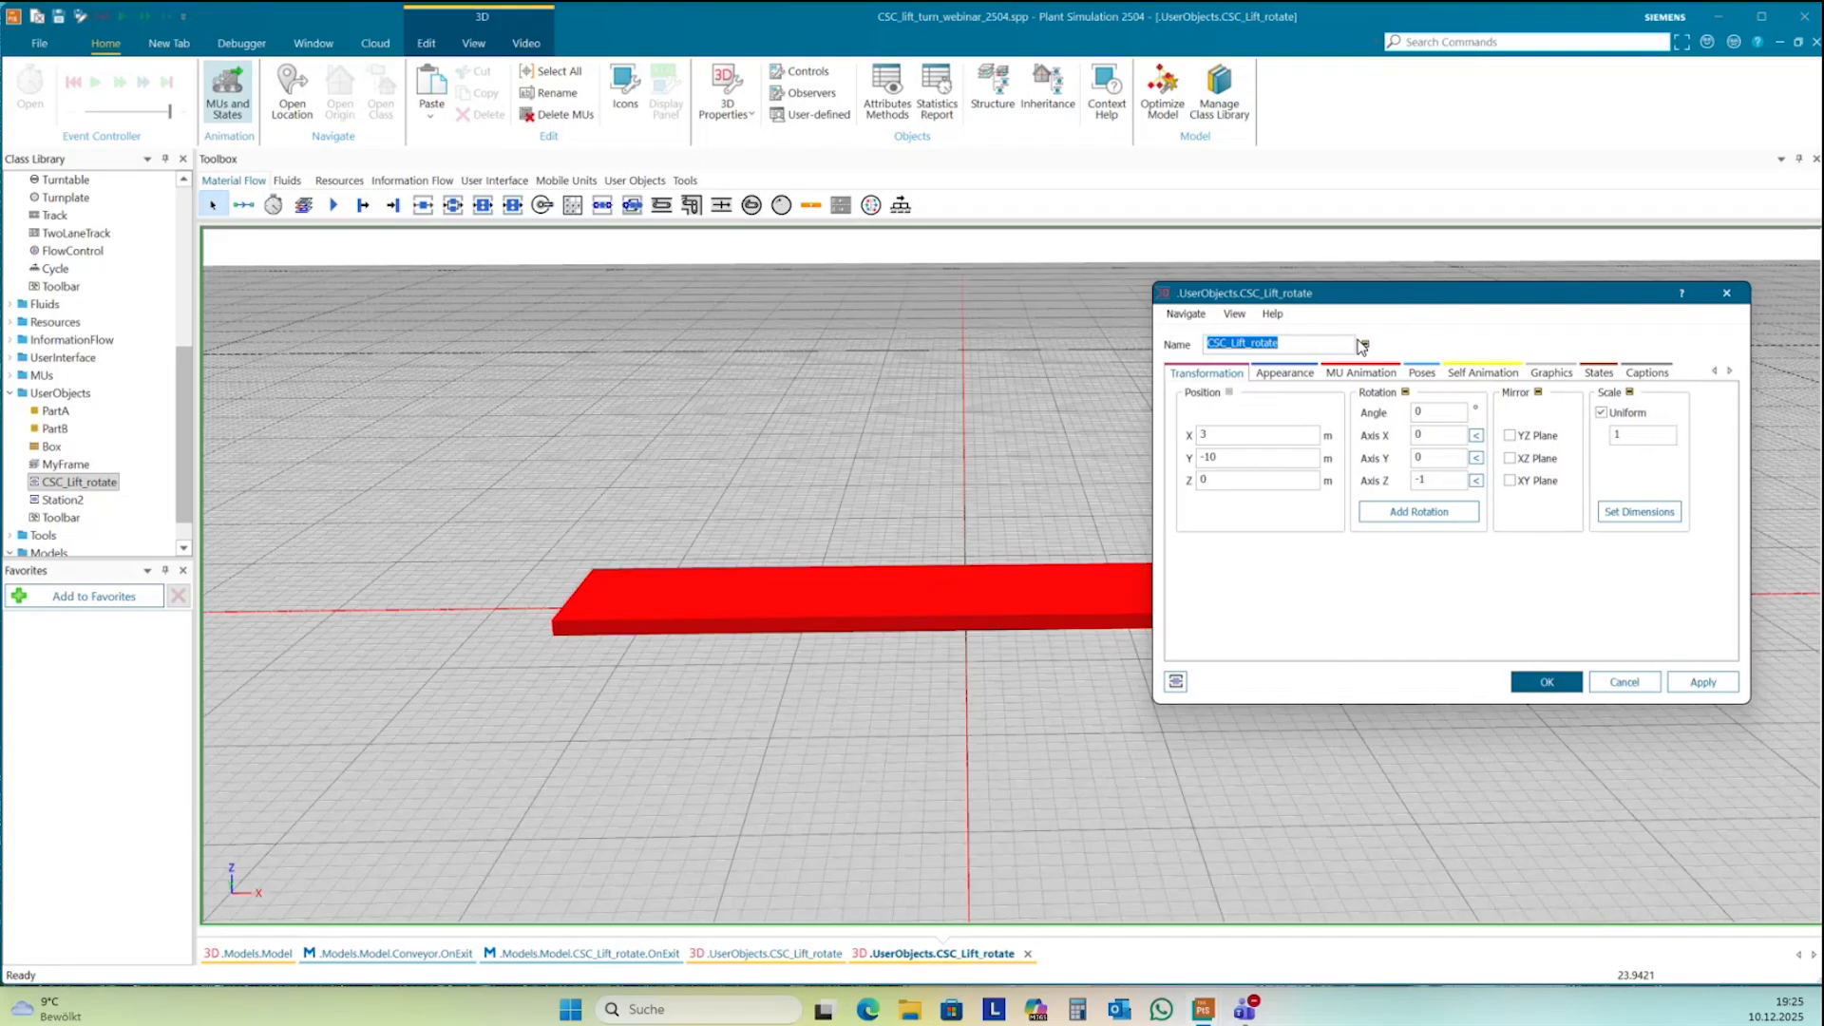
left_click(1365, 375)
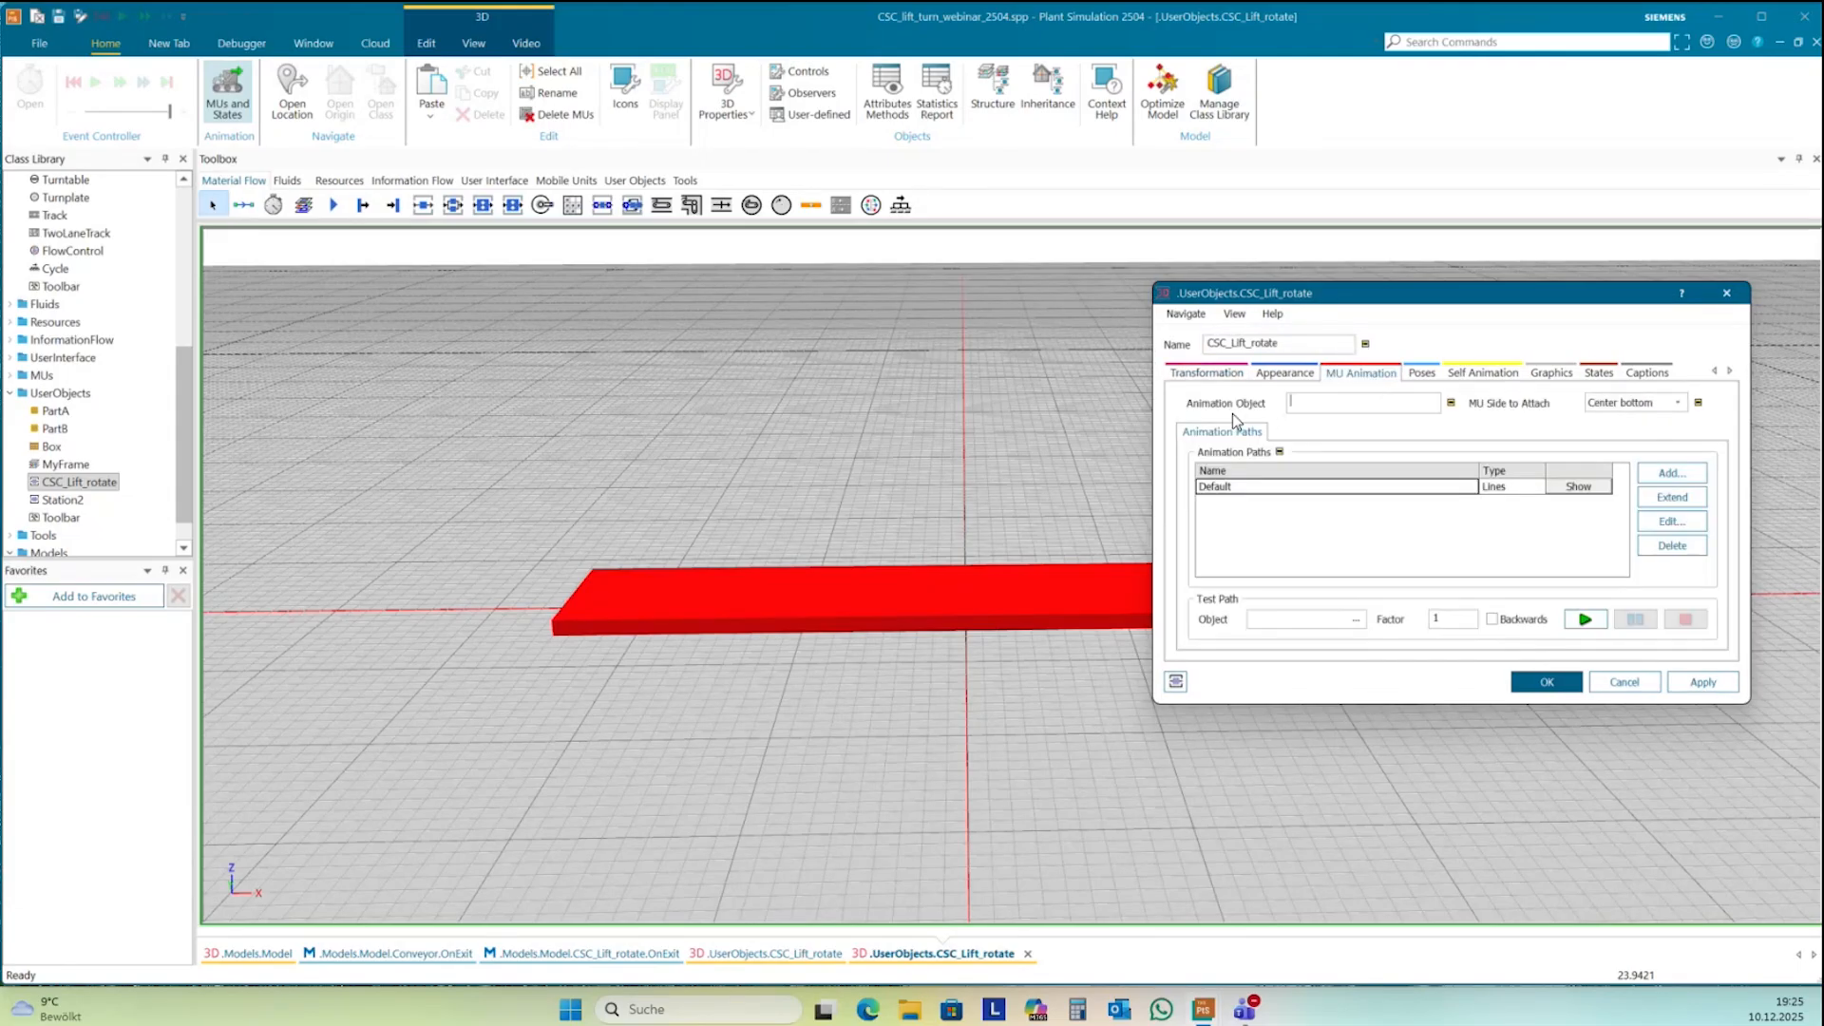
left_click(1305, 402)
type("Lateral.Ver")
type("tical.Rotation")
left_click(1703, 684)
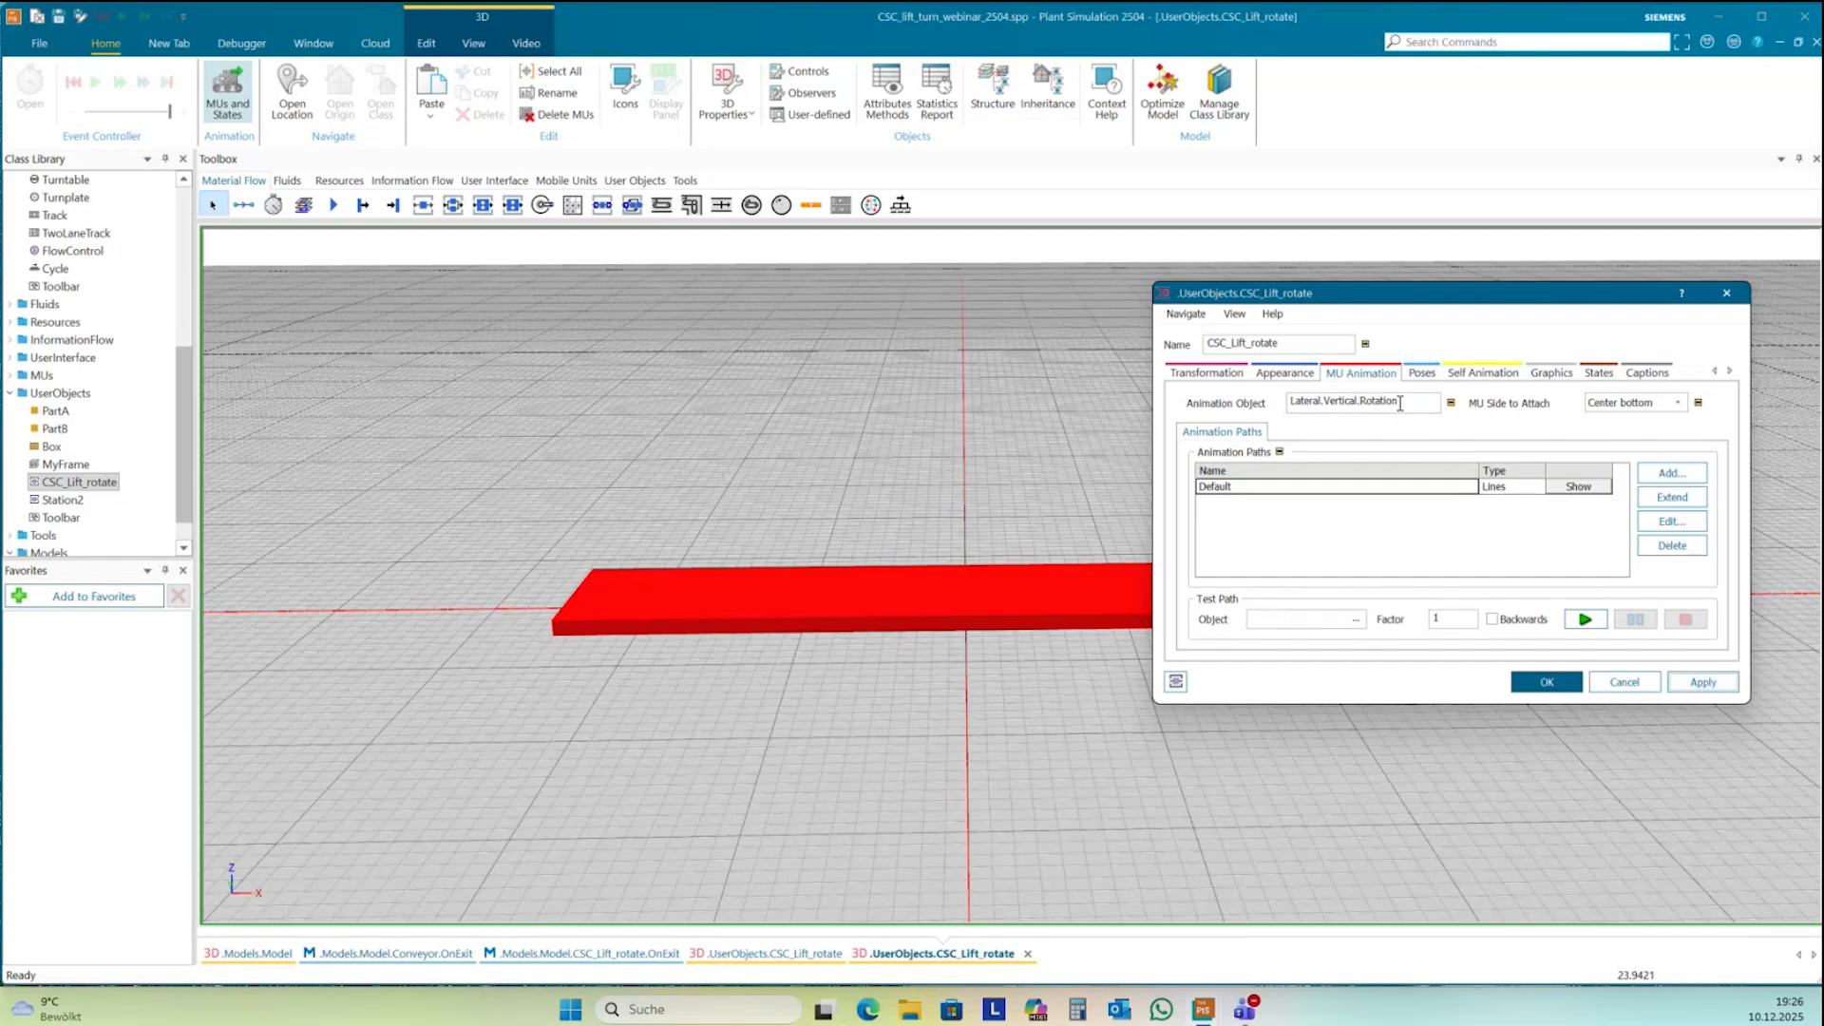
left_click(1545, 682)
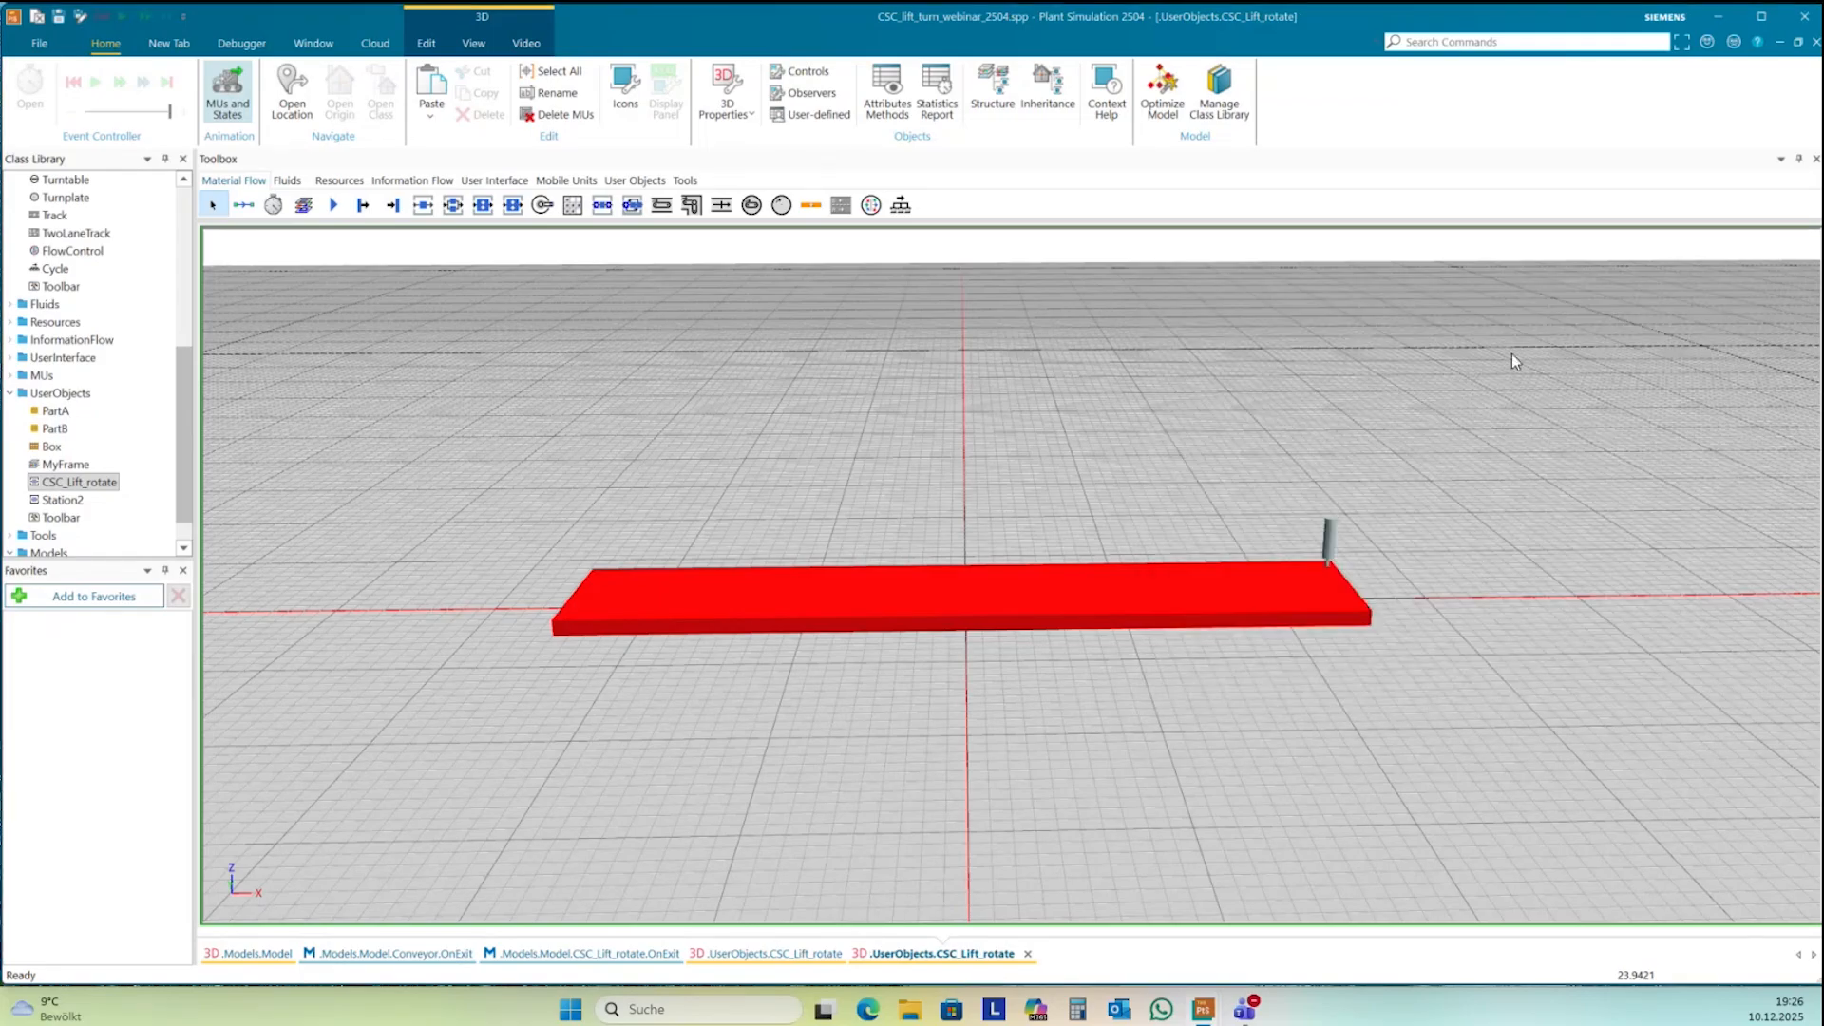
- Close the class's 3D windows, then reset the model and run the simulation to test the part's animation on the station
left_click(1814, 42)
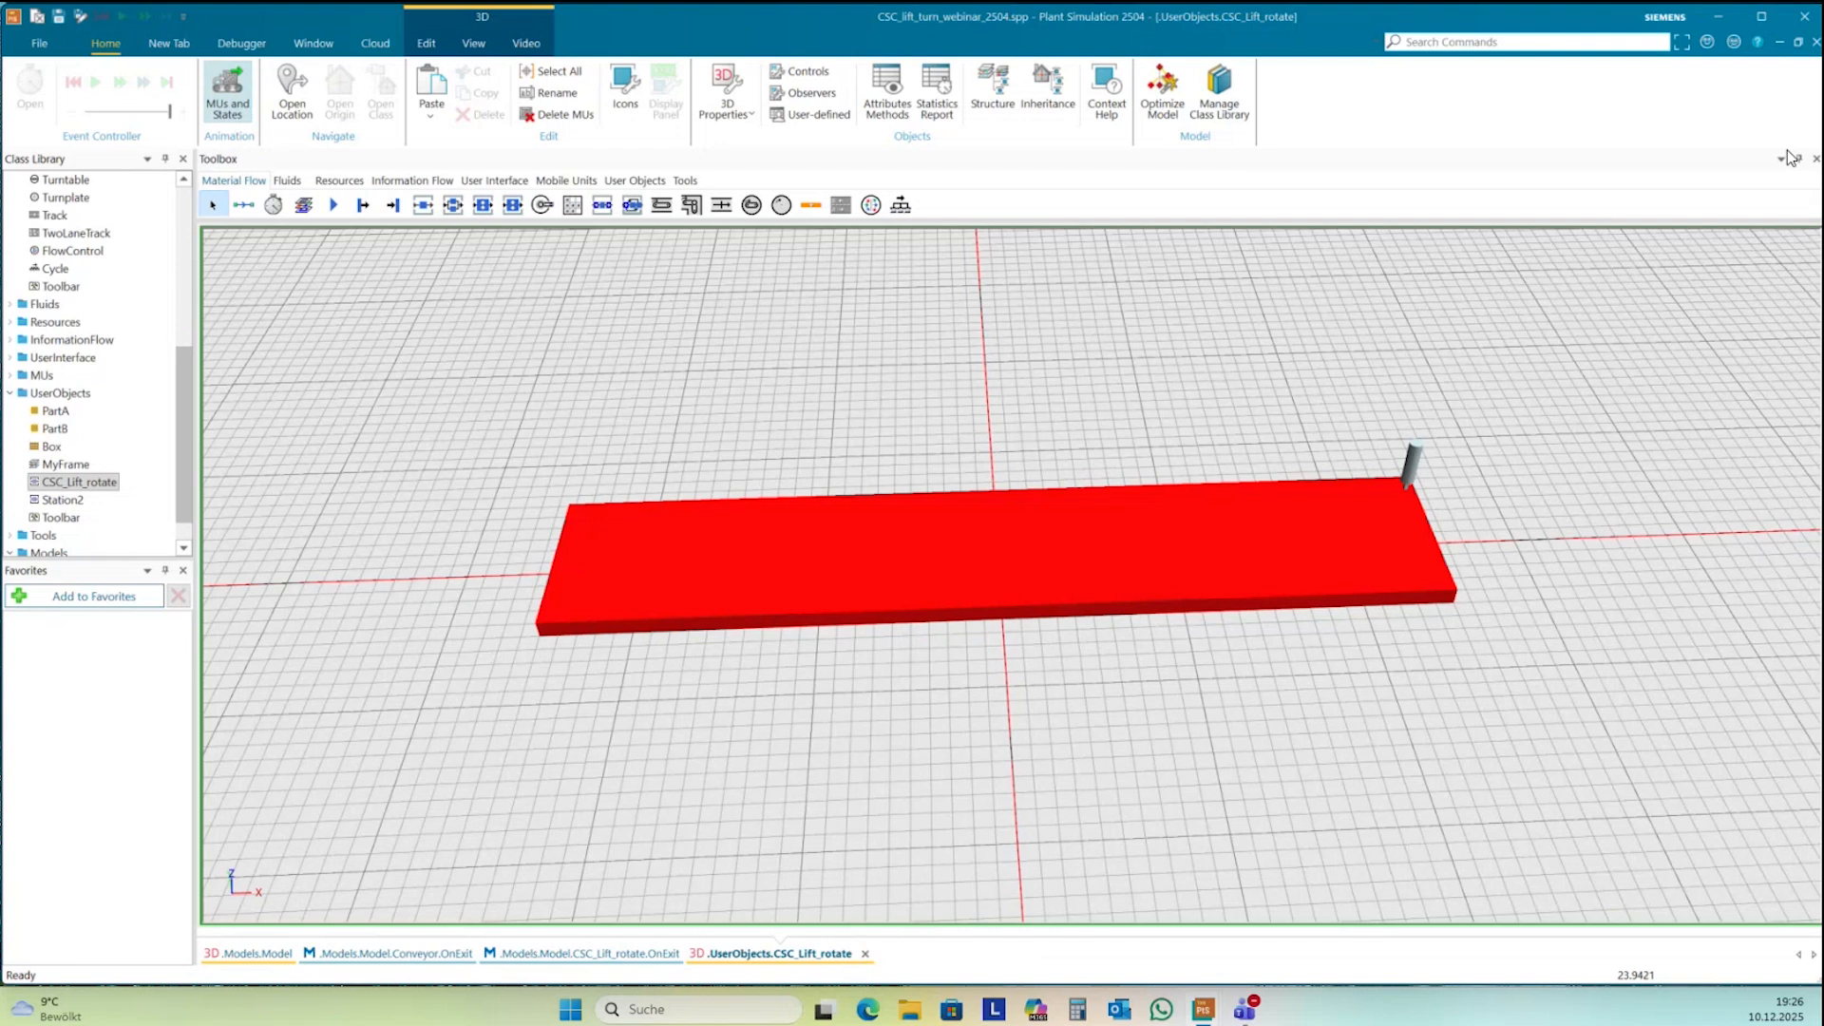
left_click(1814, 43)
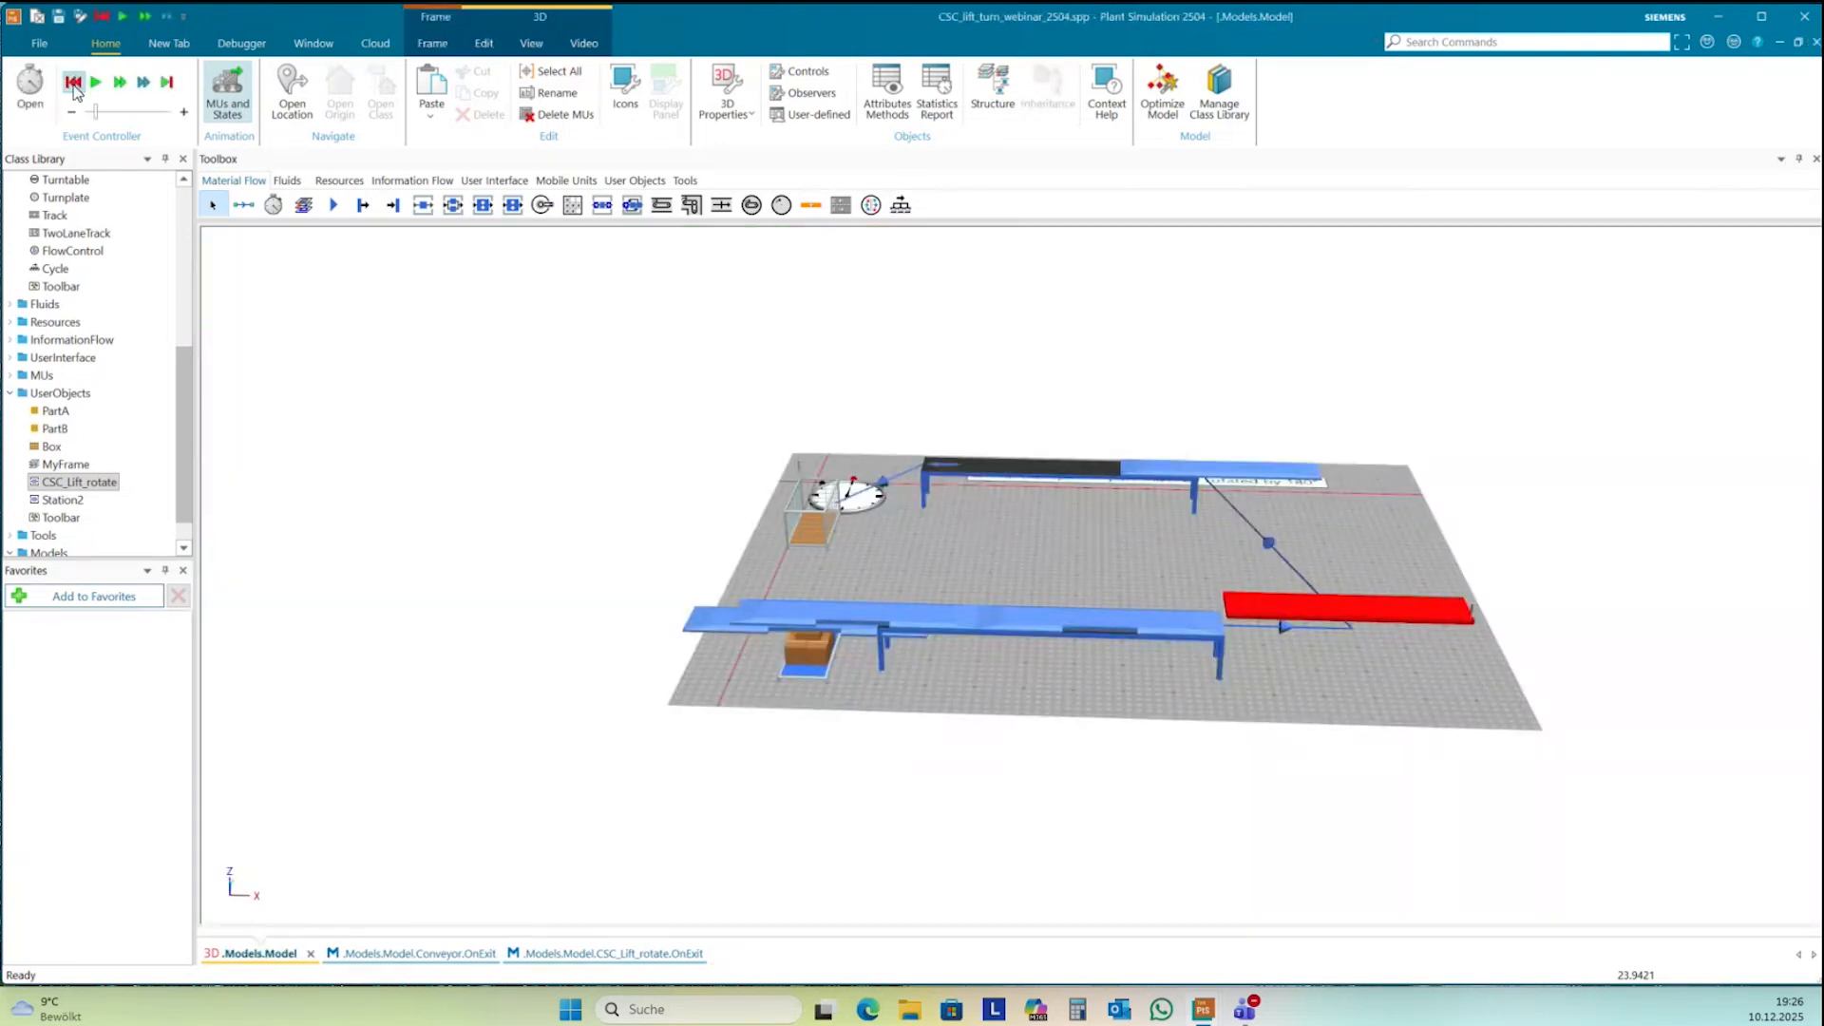
left_click(74, 84)
left_click(99, 83)
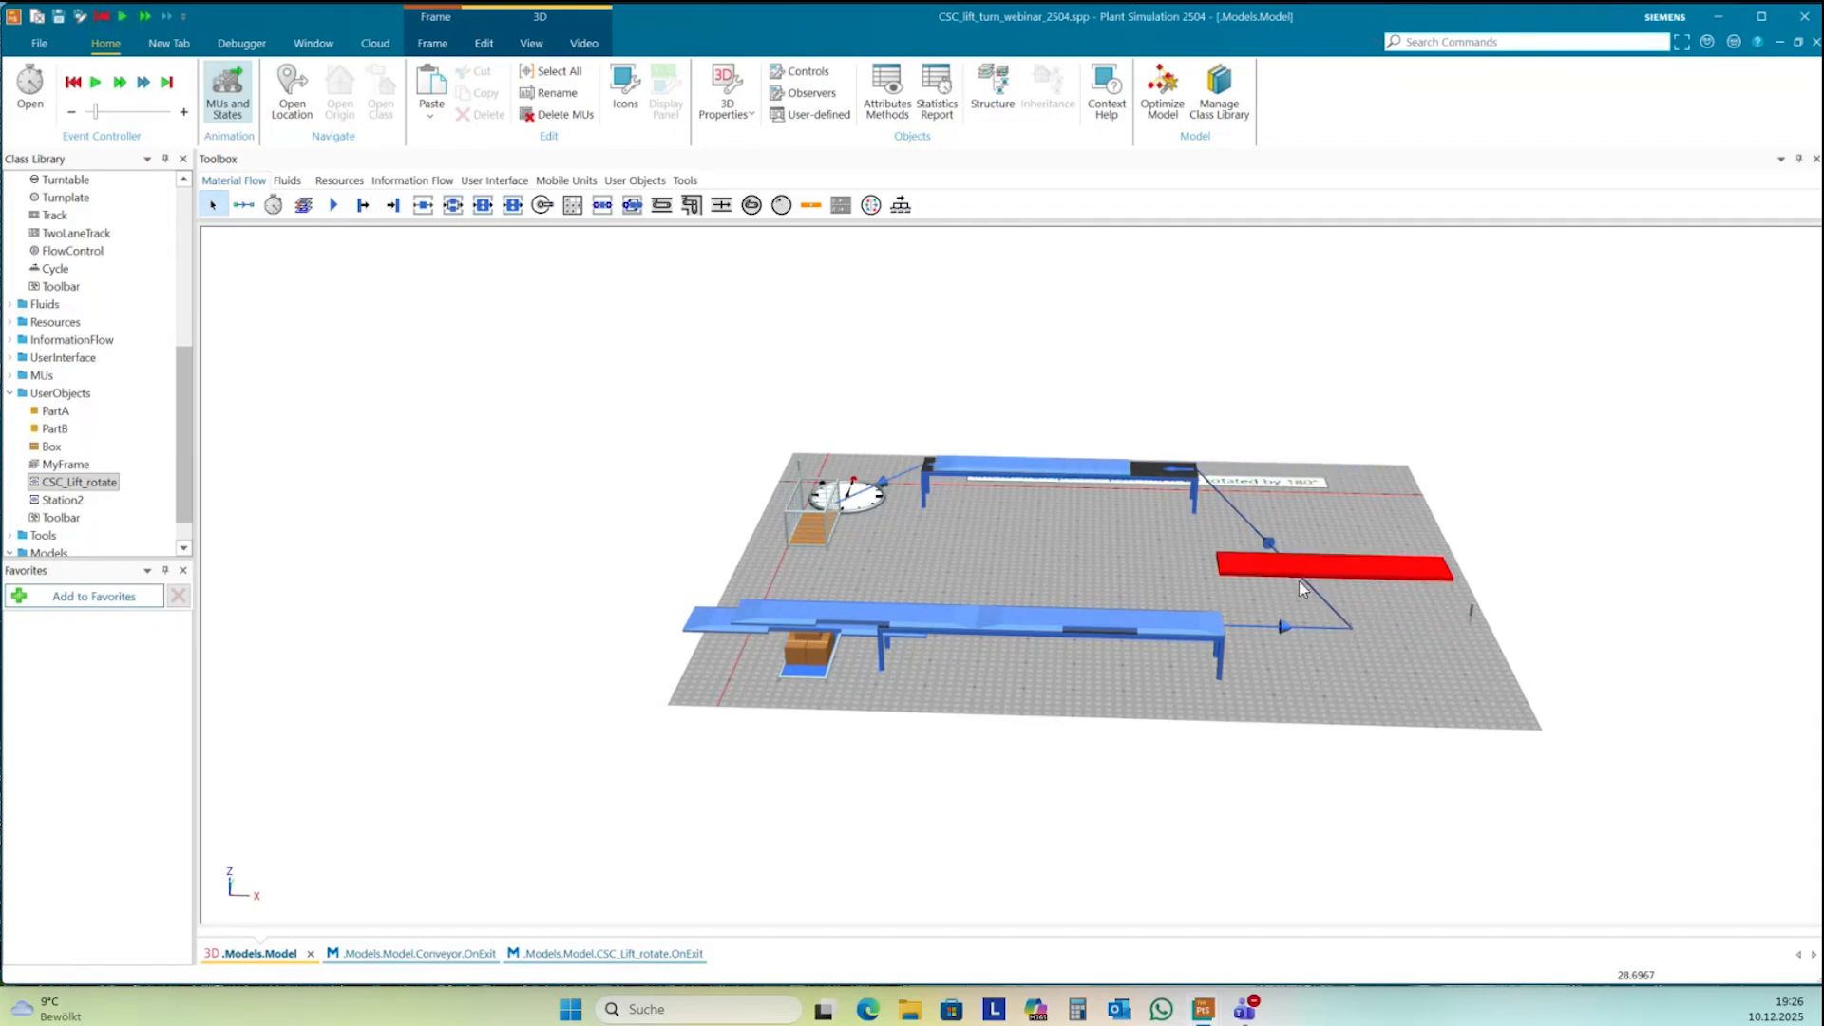
- Open the OnExit method from the CSC_Lift_rotate station's exit control, apply its pending changes and close it
double_click(1305, 574)
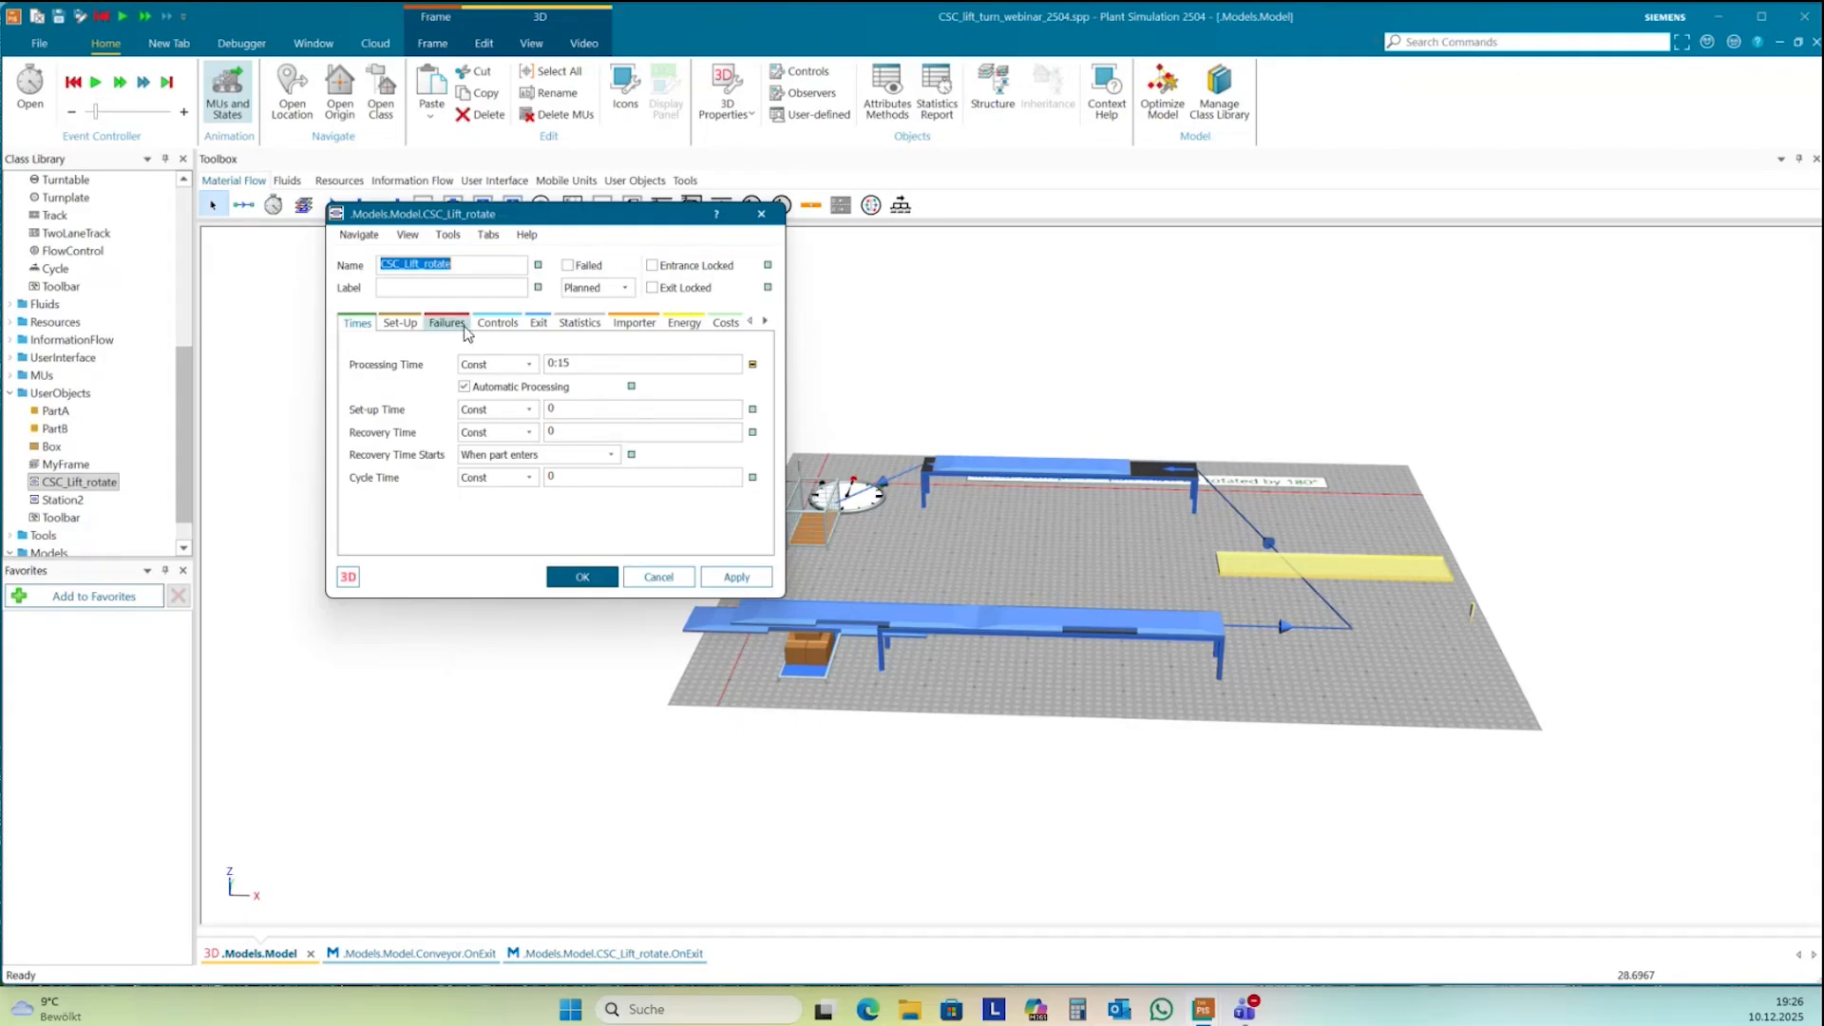
left_click(492, 323)
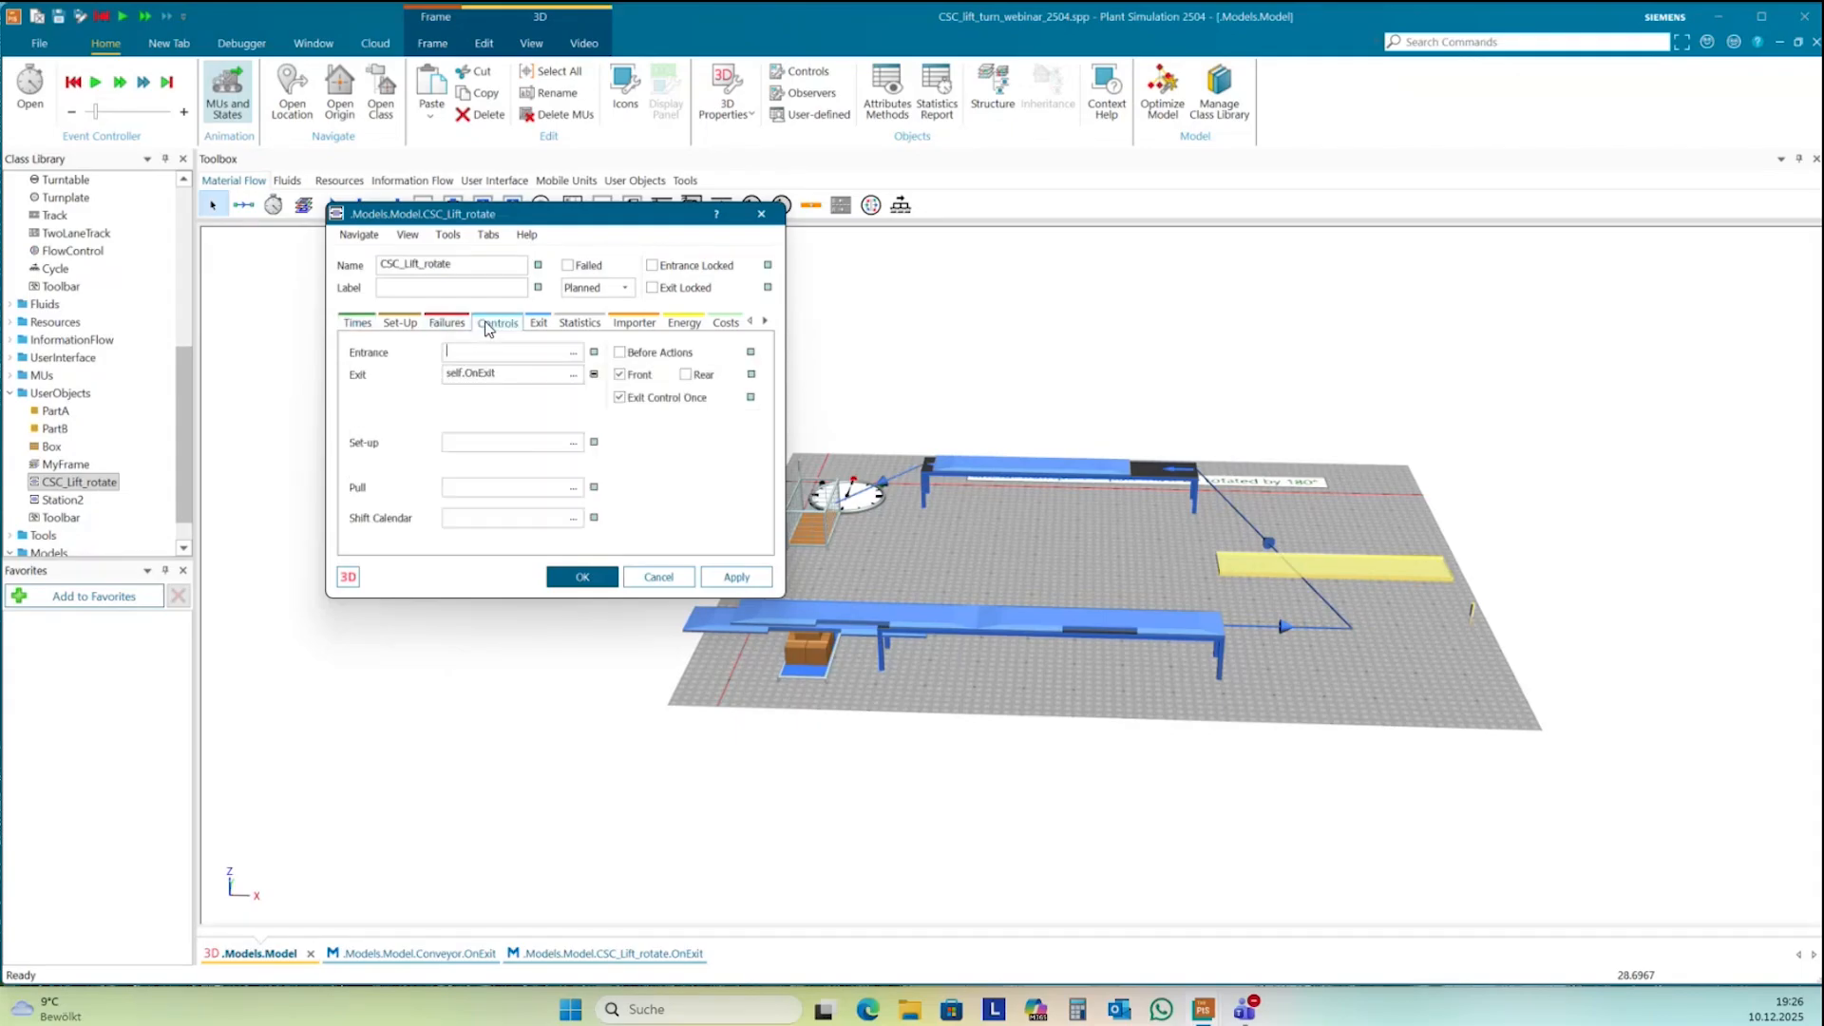
double_click(482, 372)
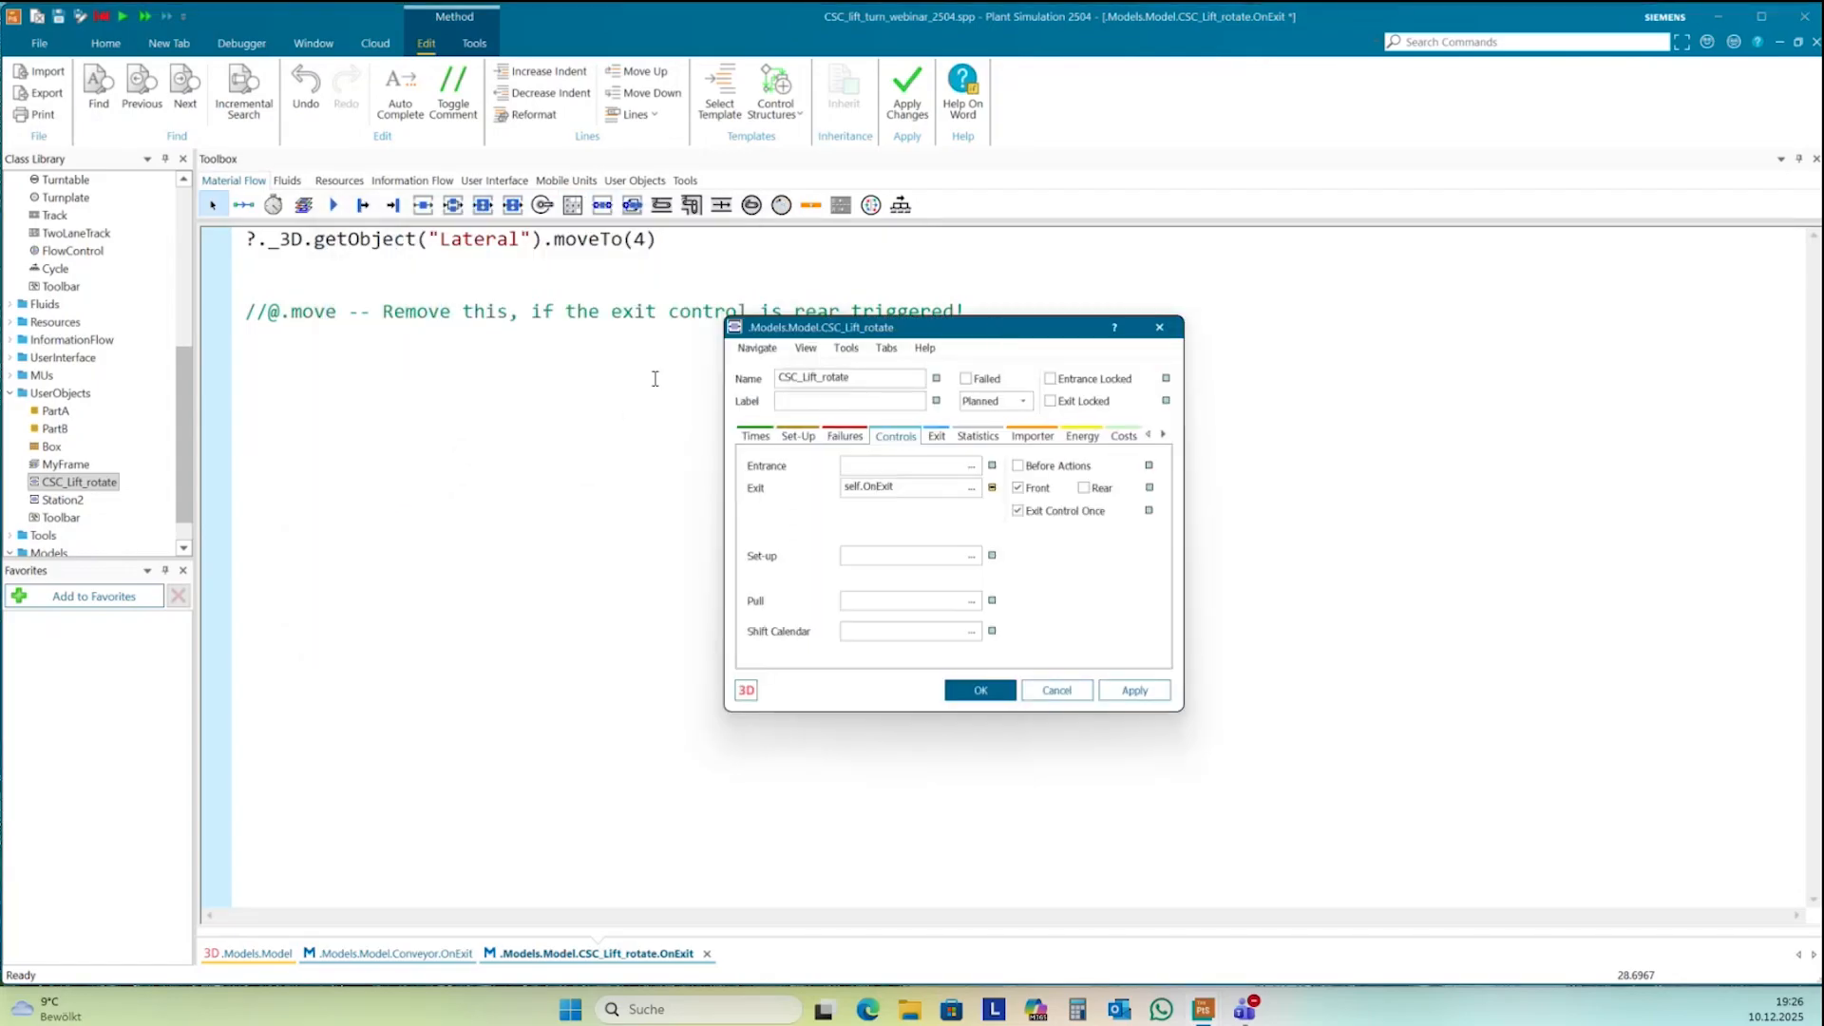
left_click(417, 317)
left_click(349, 317)
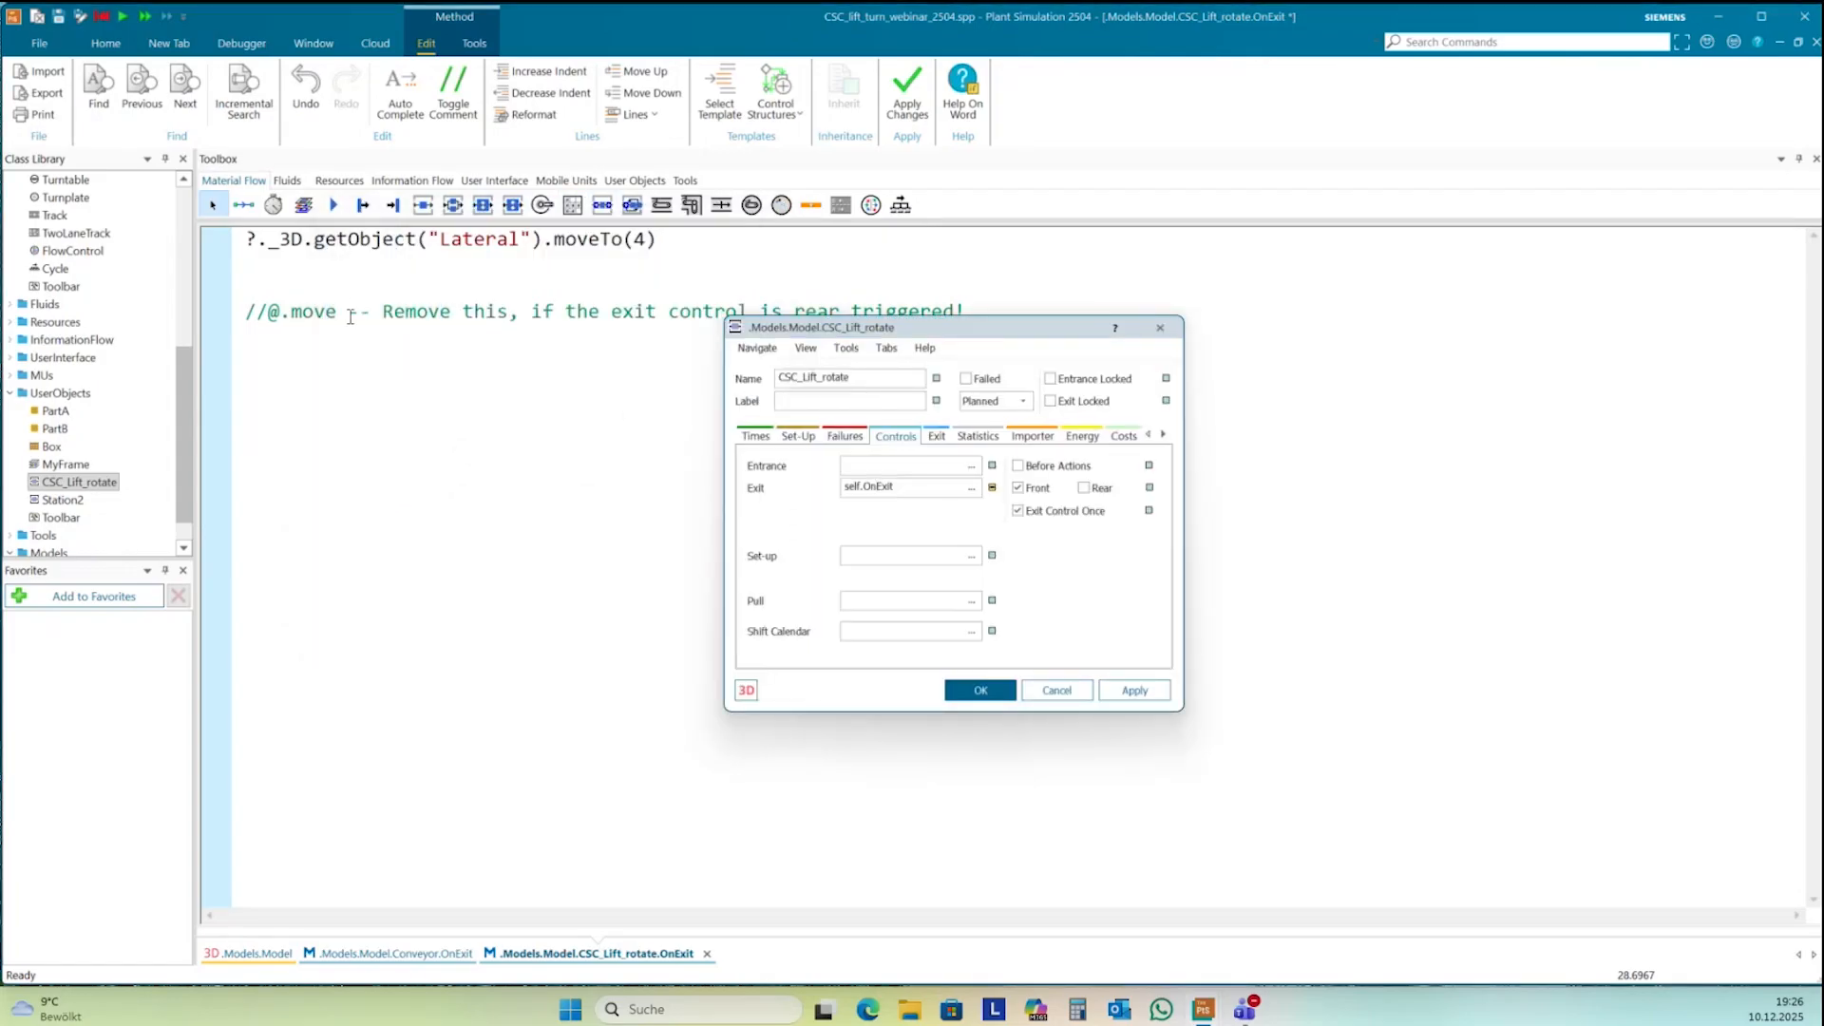
key("F7")
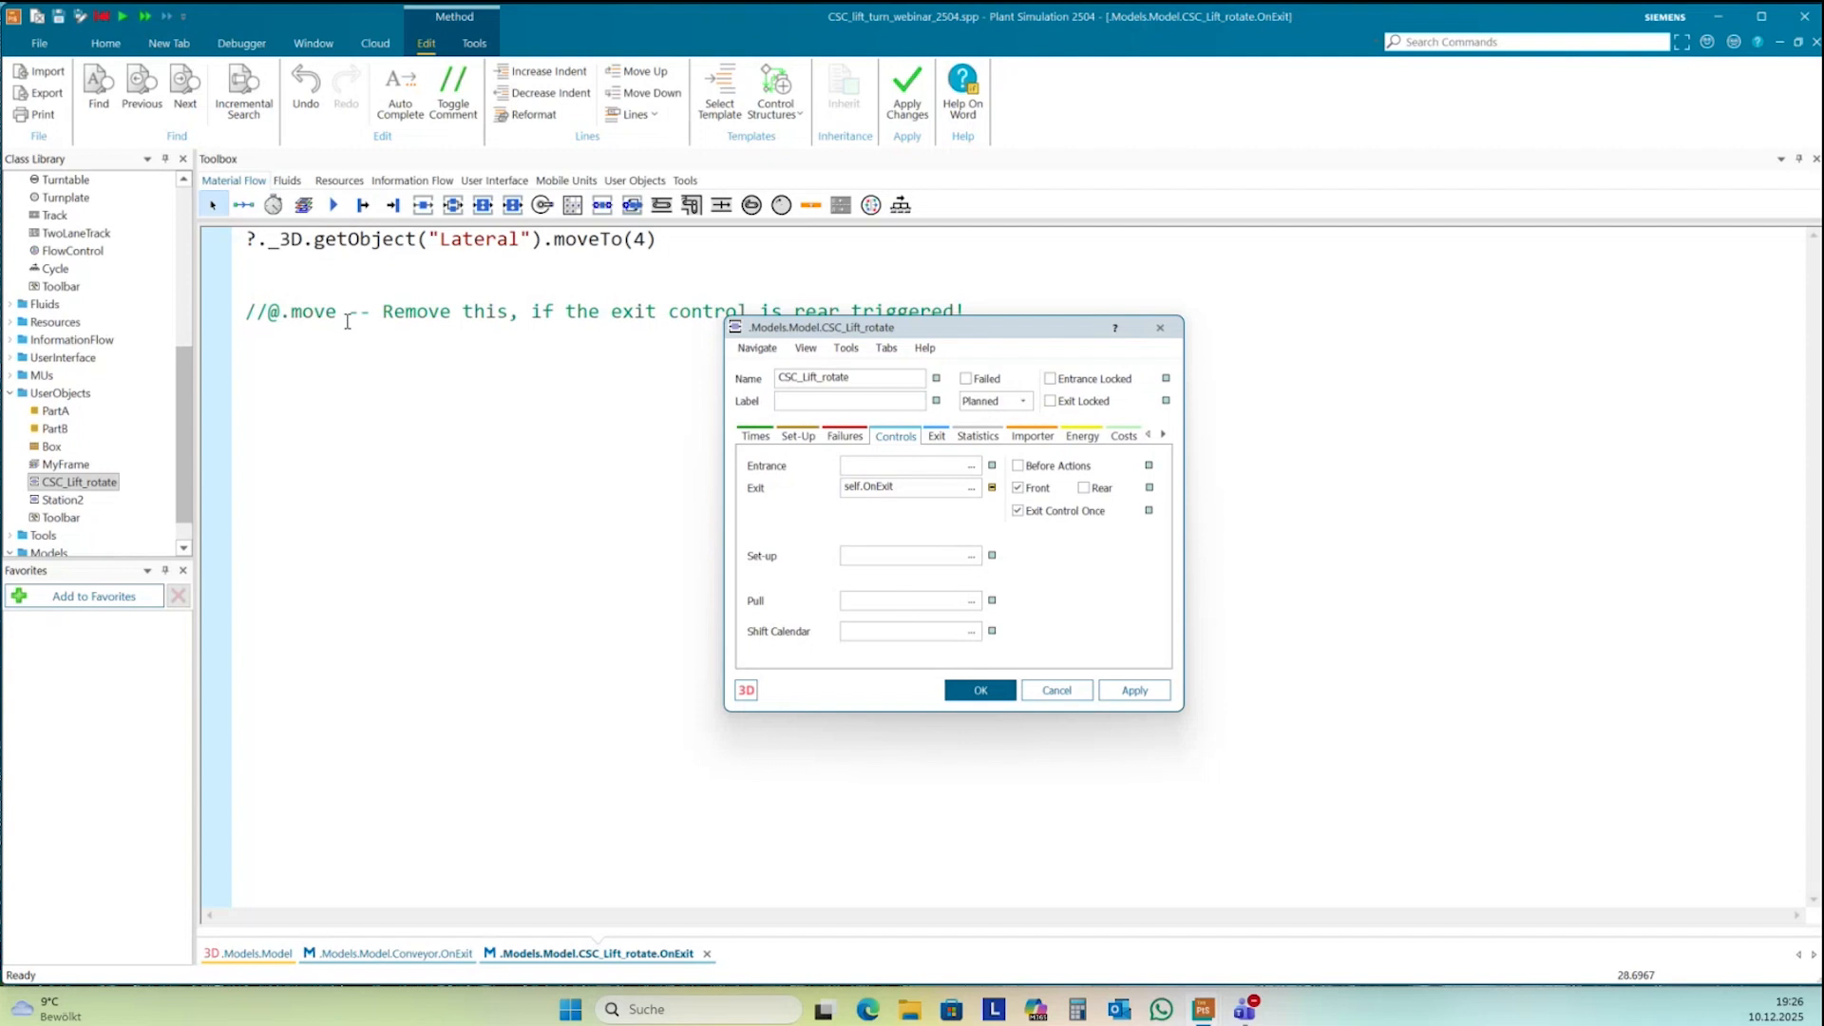
left_click(331, 375)
left_click(1803, 16)
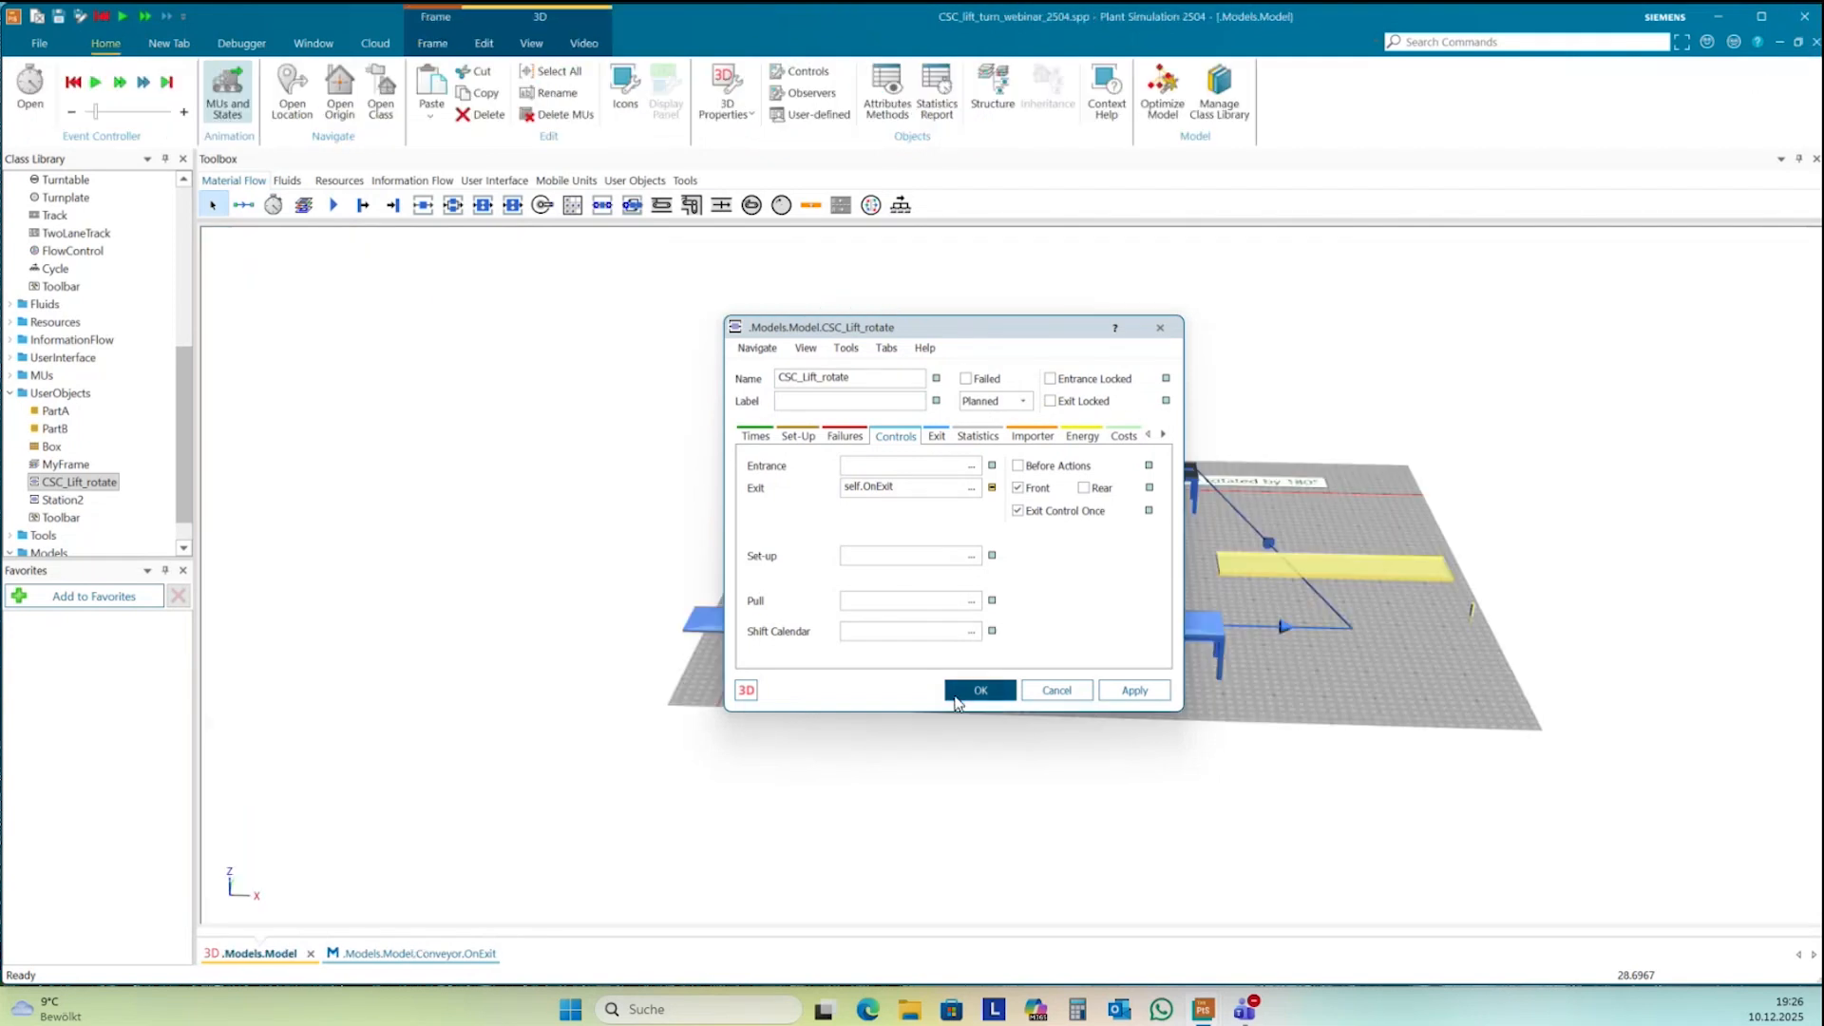
- Close the station's dialog, then reset the model and run the simulation to check the part's movement on CSC_Lift_rotate
left_click(955, 700)
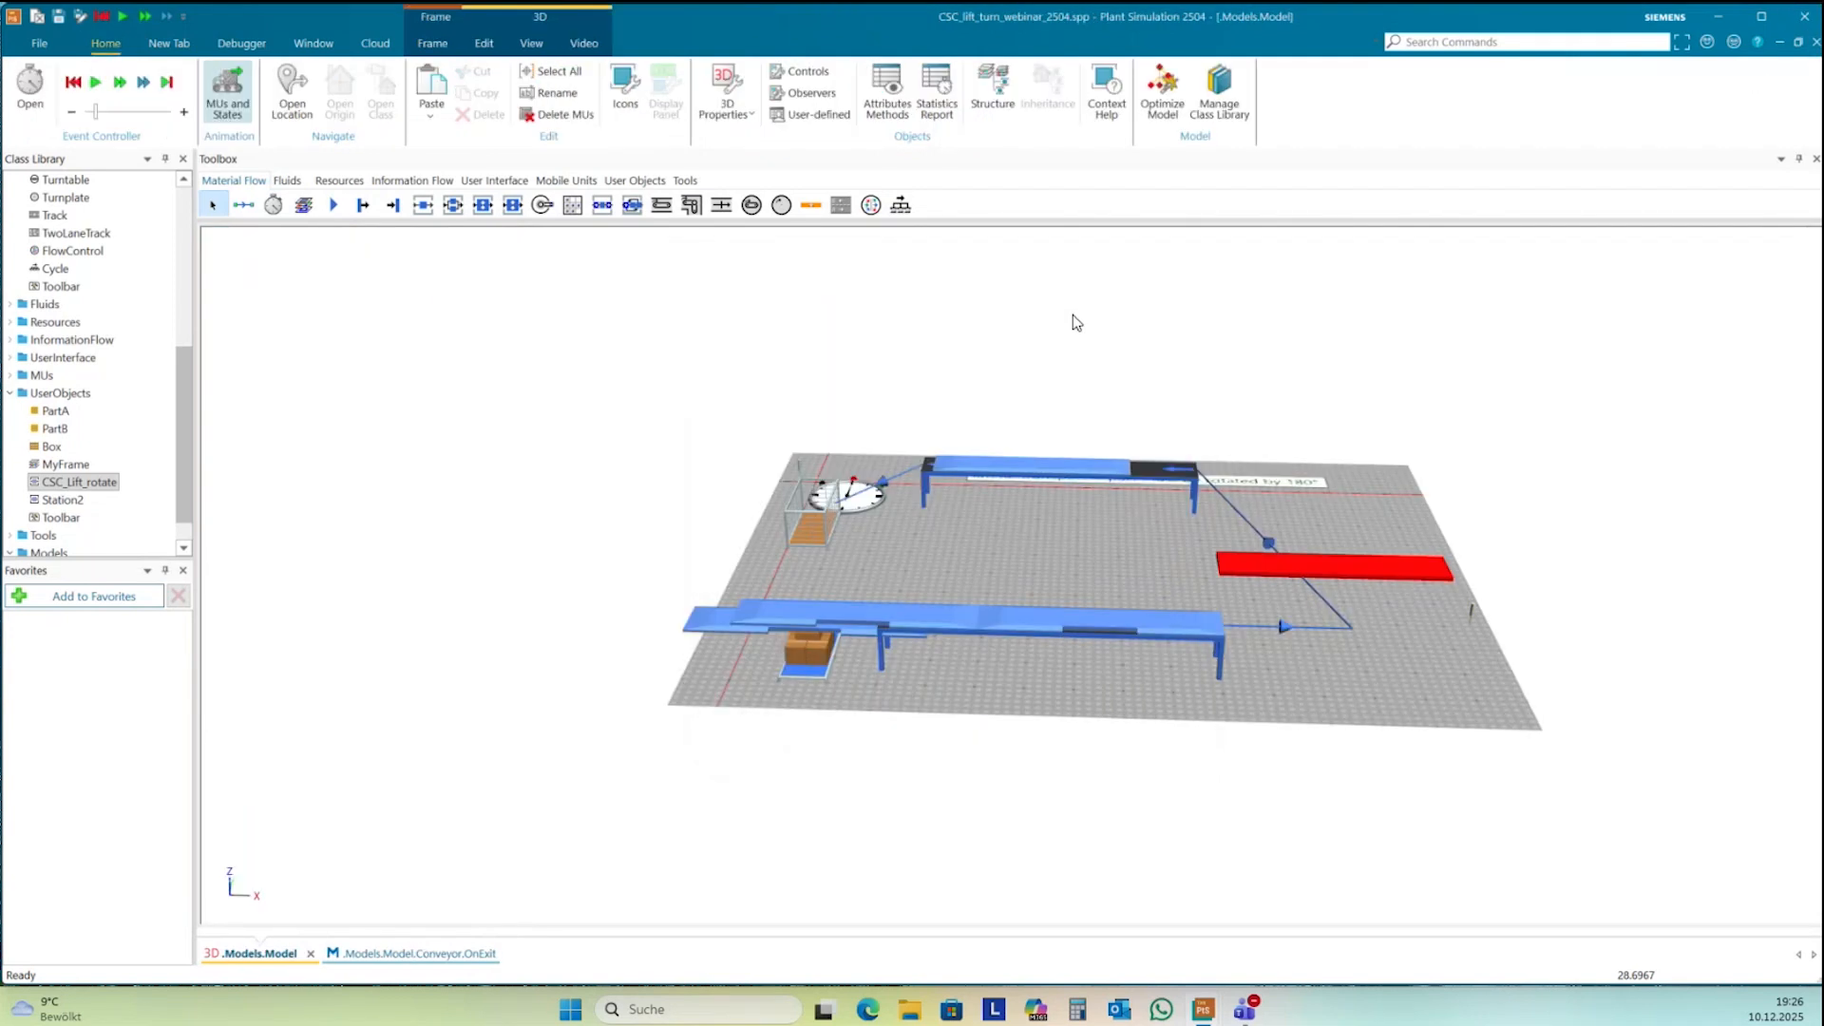
left_click(73, 86)
left_click(98, 84)
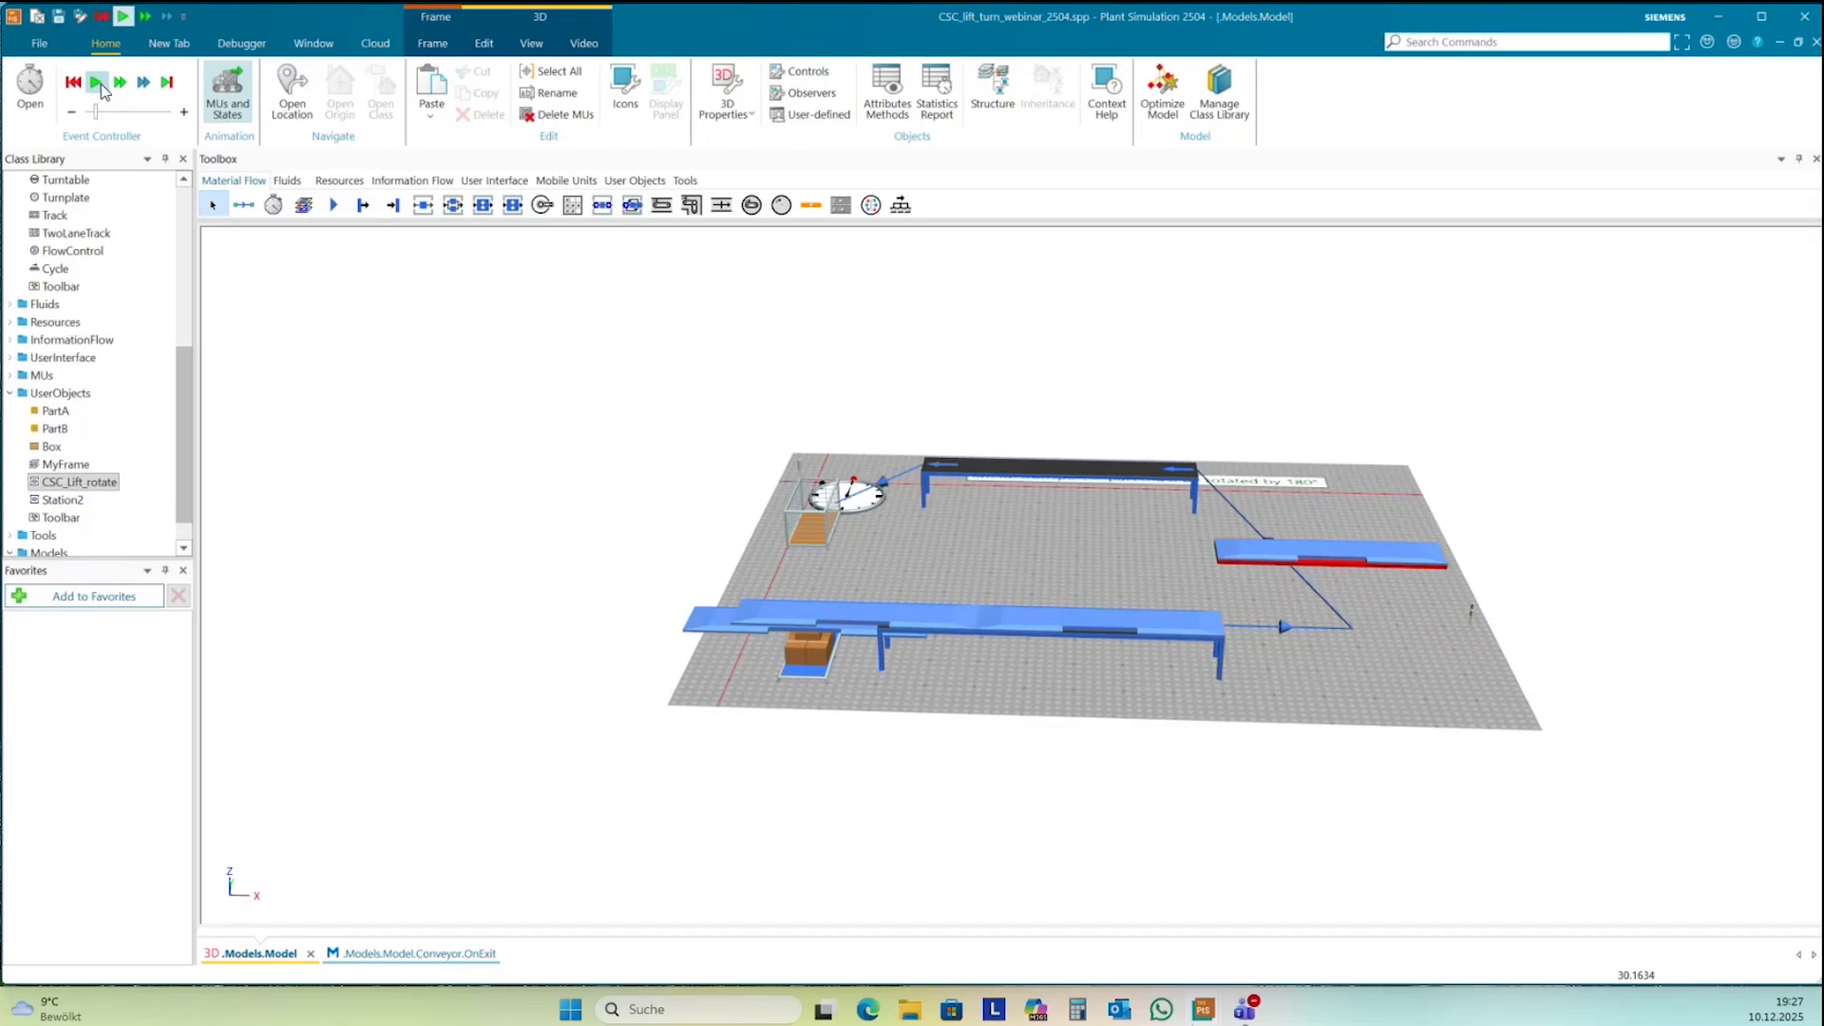
middle_click_drag(868, 532, 942, 527)
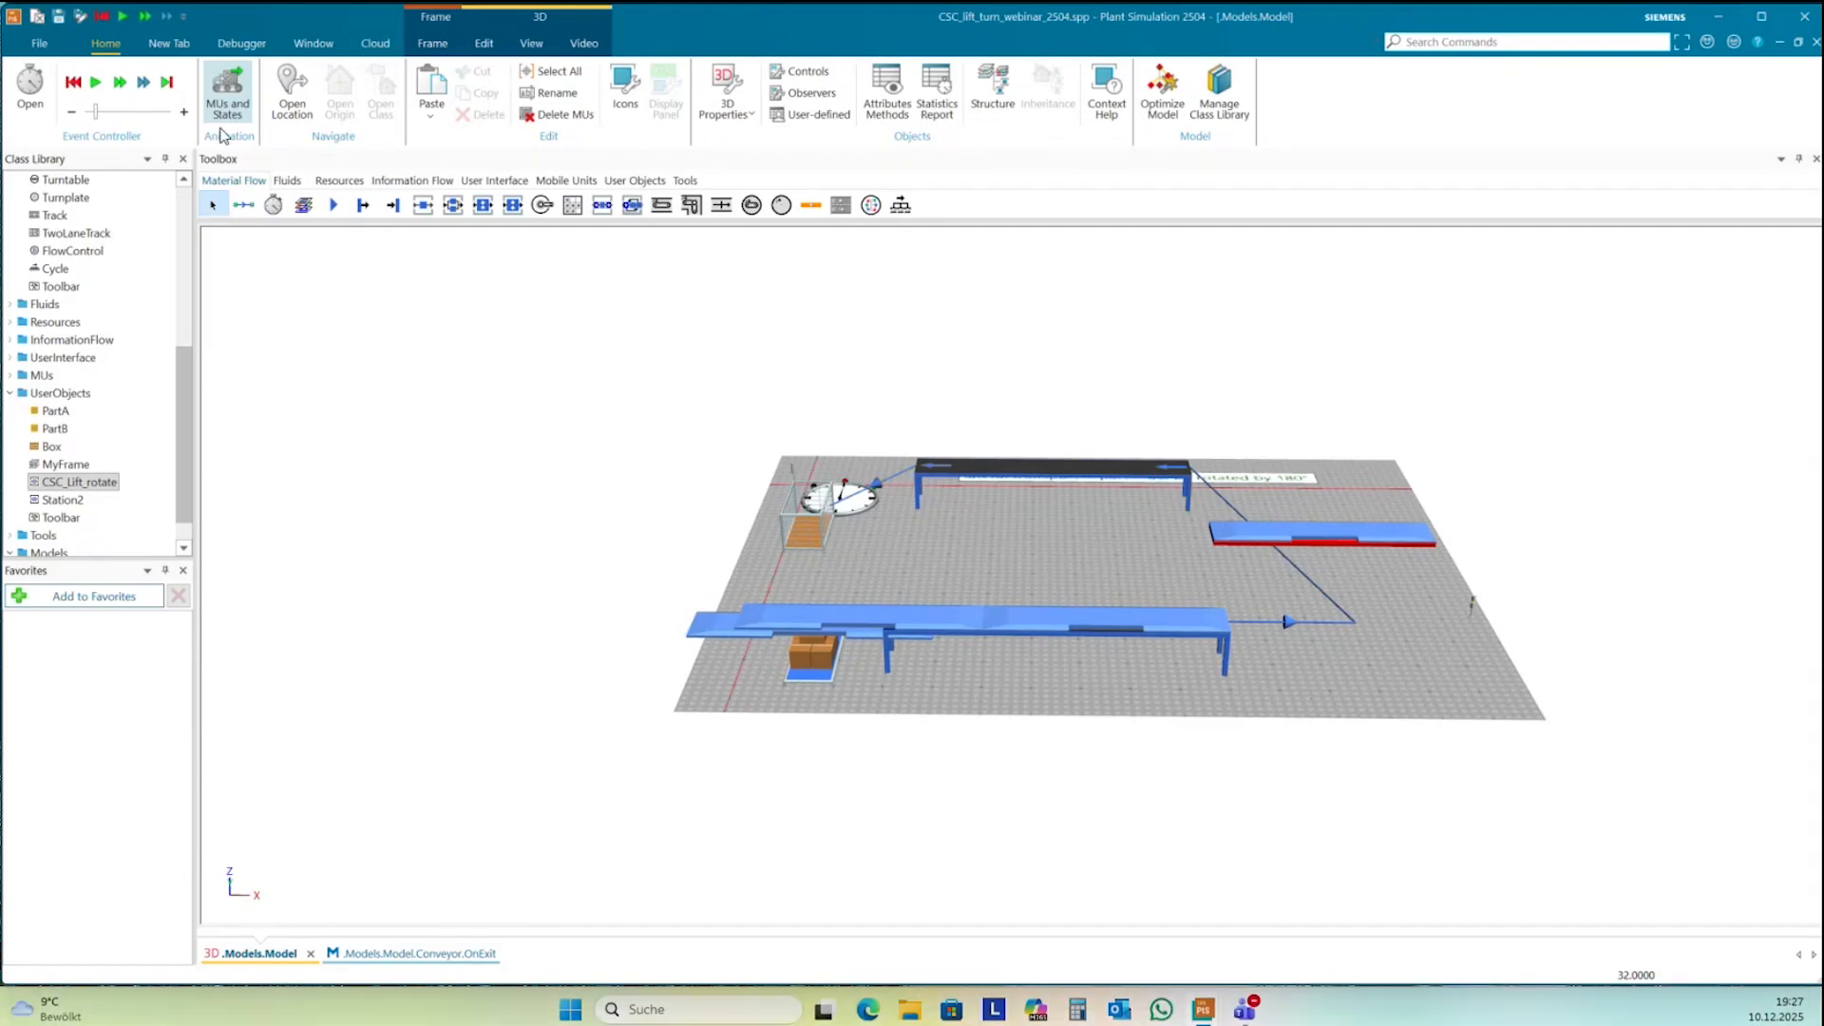
- Reset the model and open the OnExit method from the CSC_Lift_rotate station's exit control
left_click(74, 82)
double_click(1336, 617)
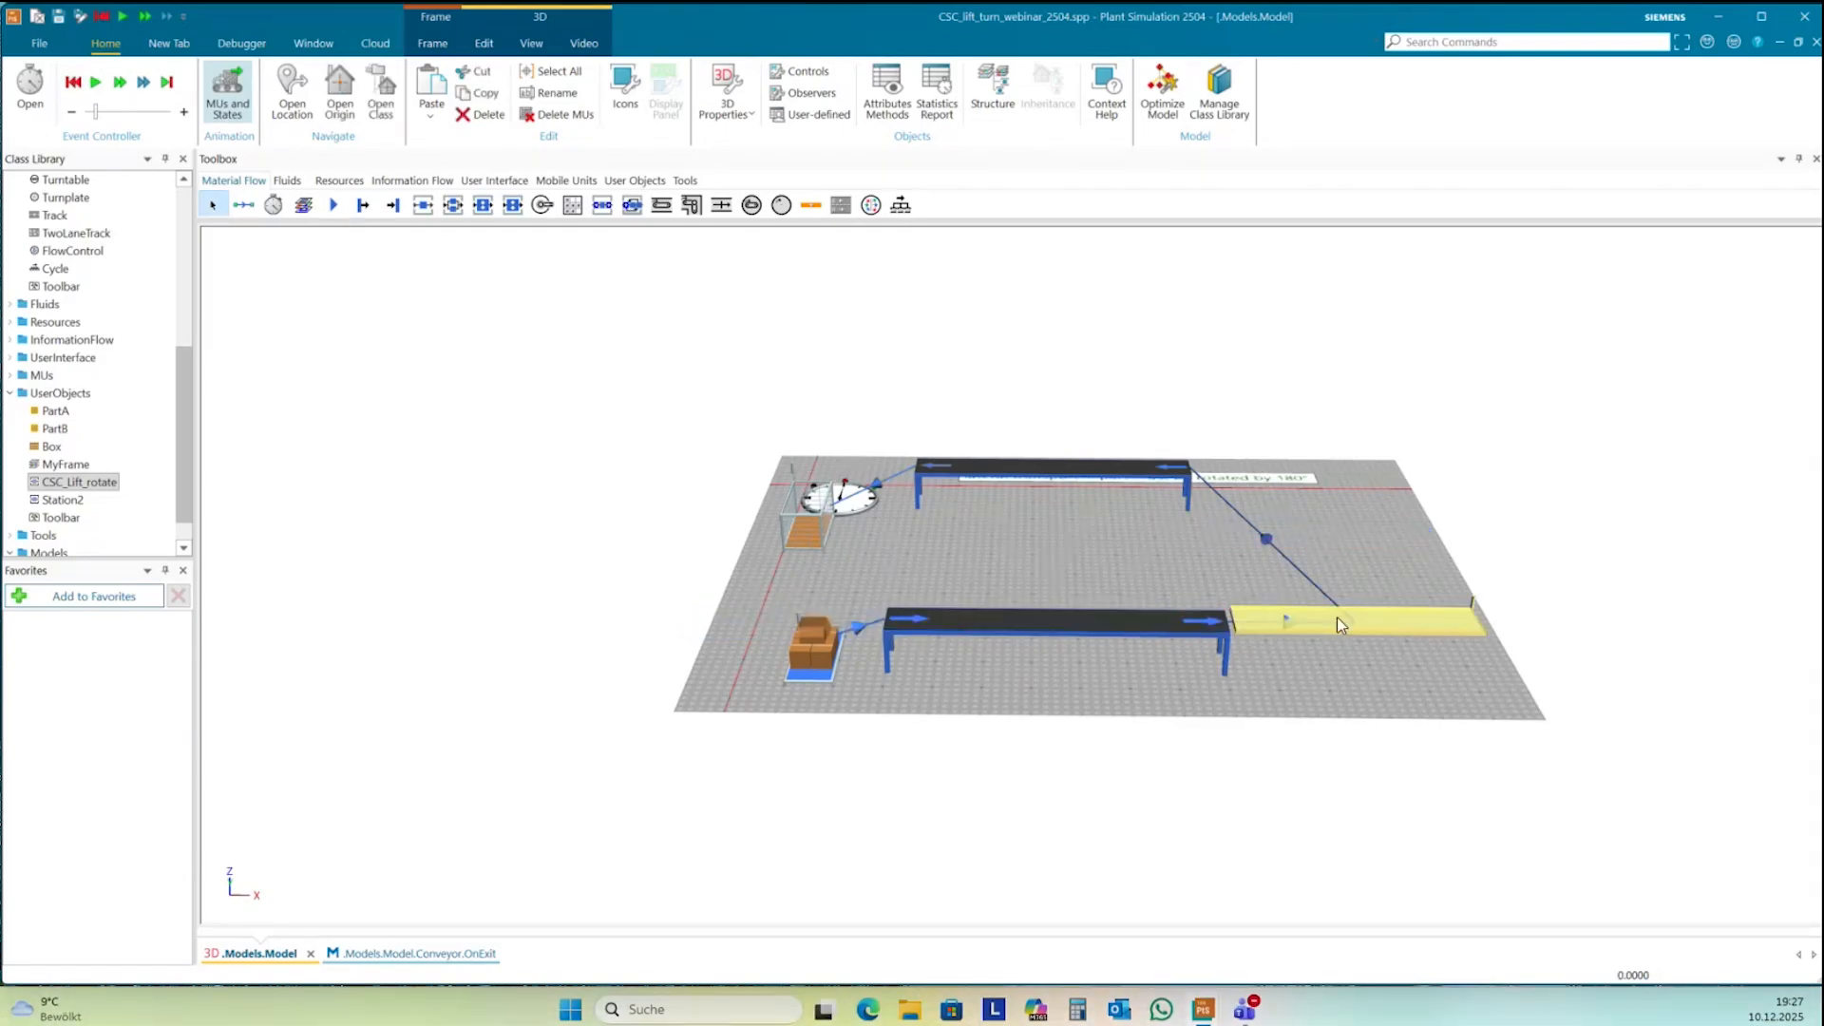
left_click(899, 436)
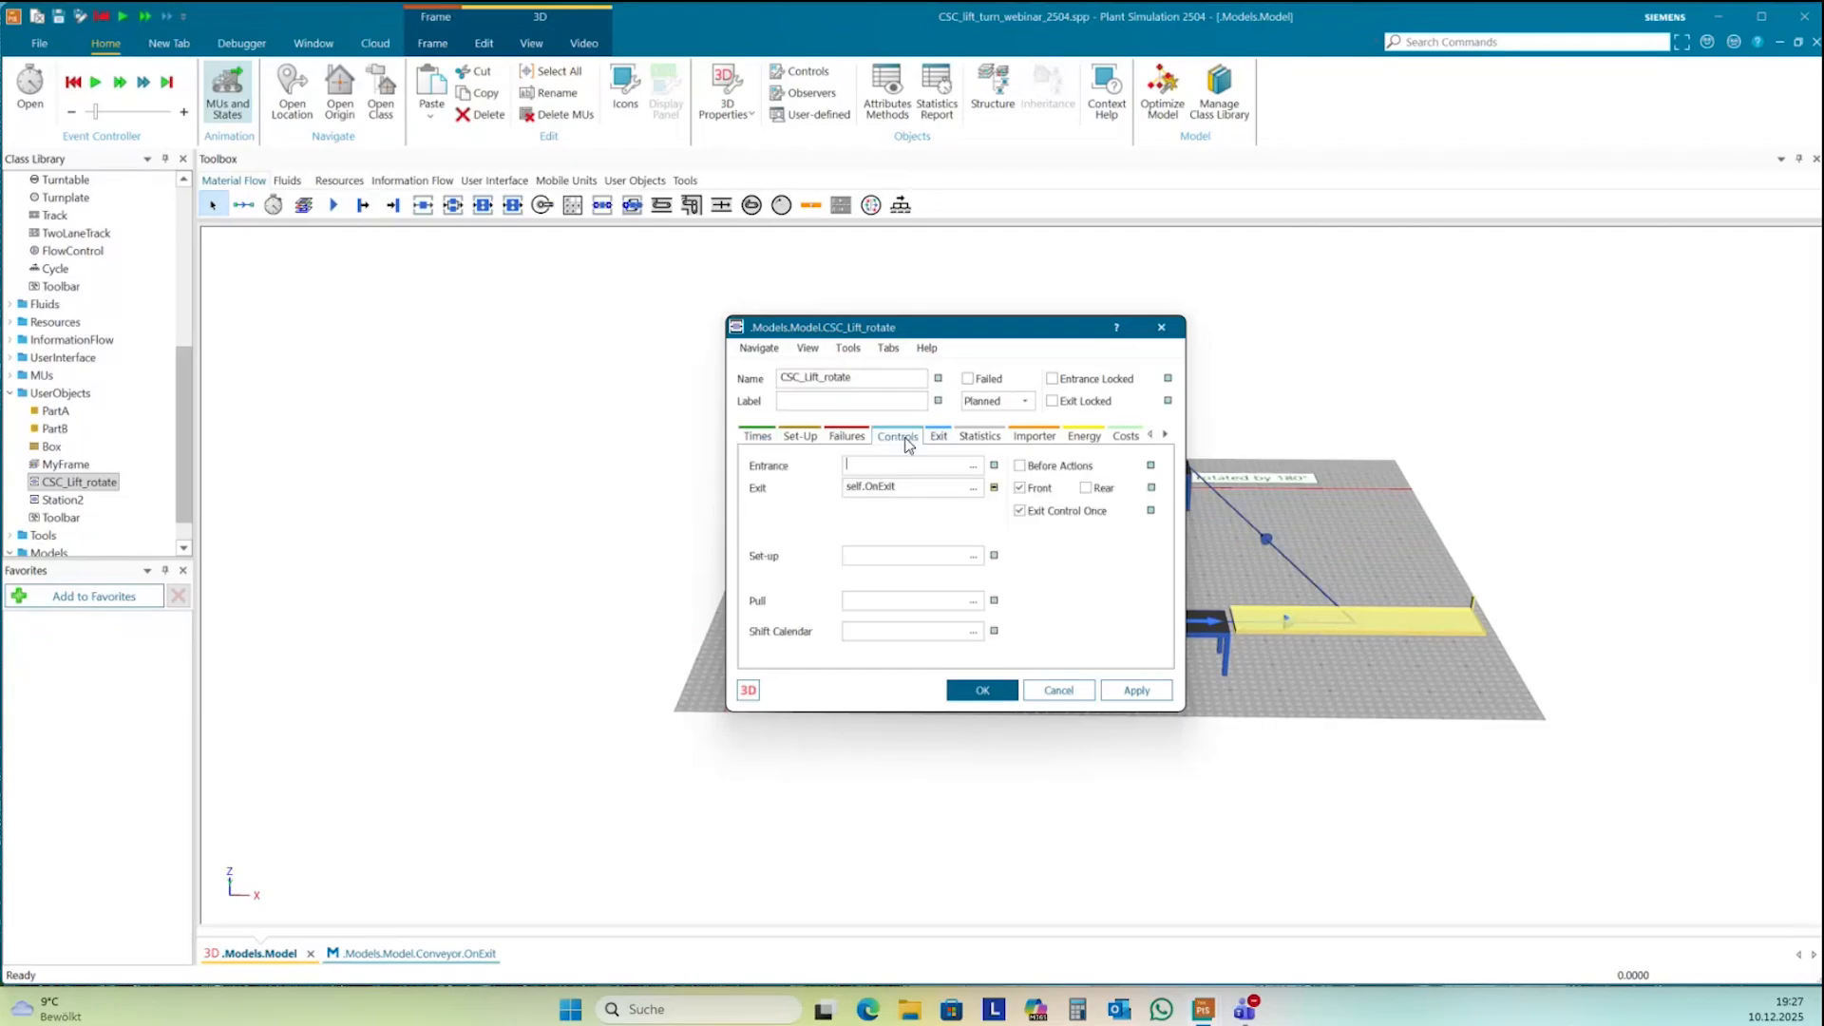
double_click(885, 490)
left_click(988, 691)
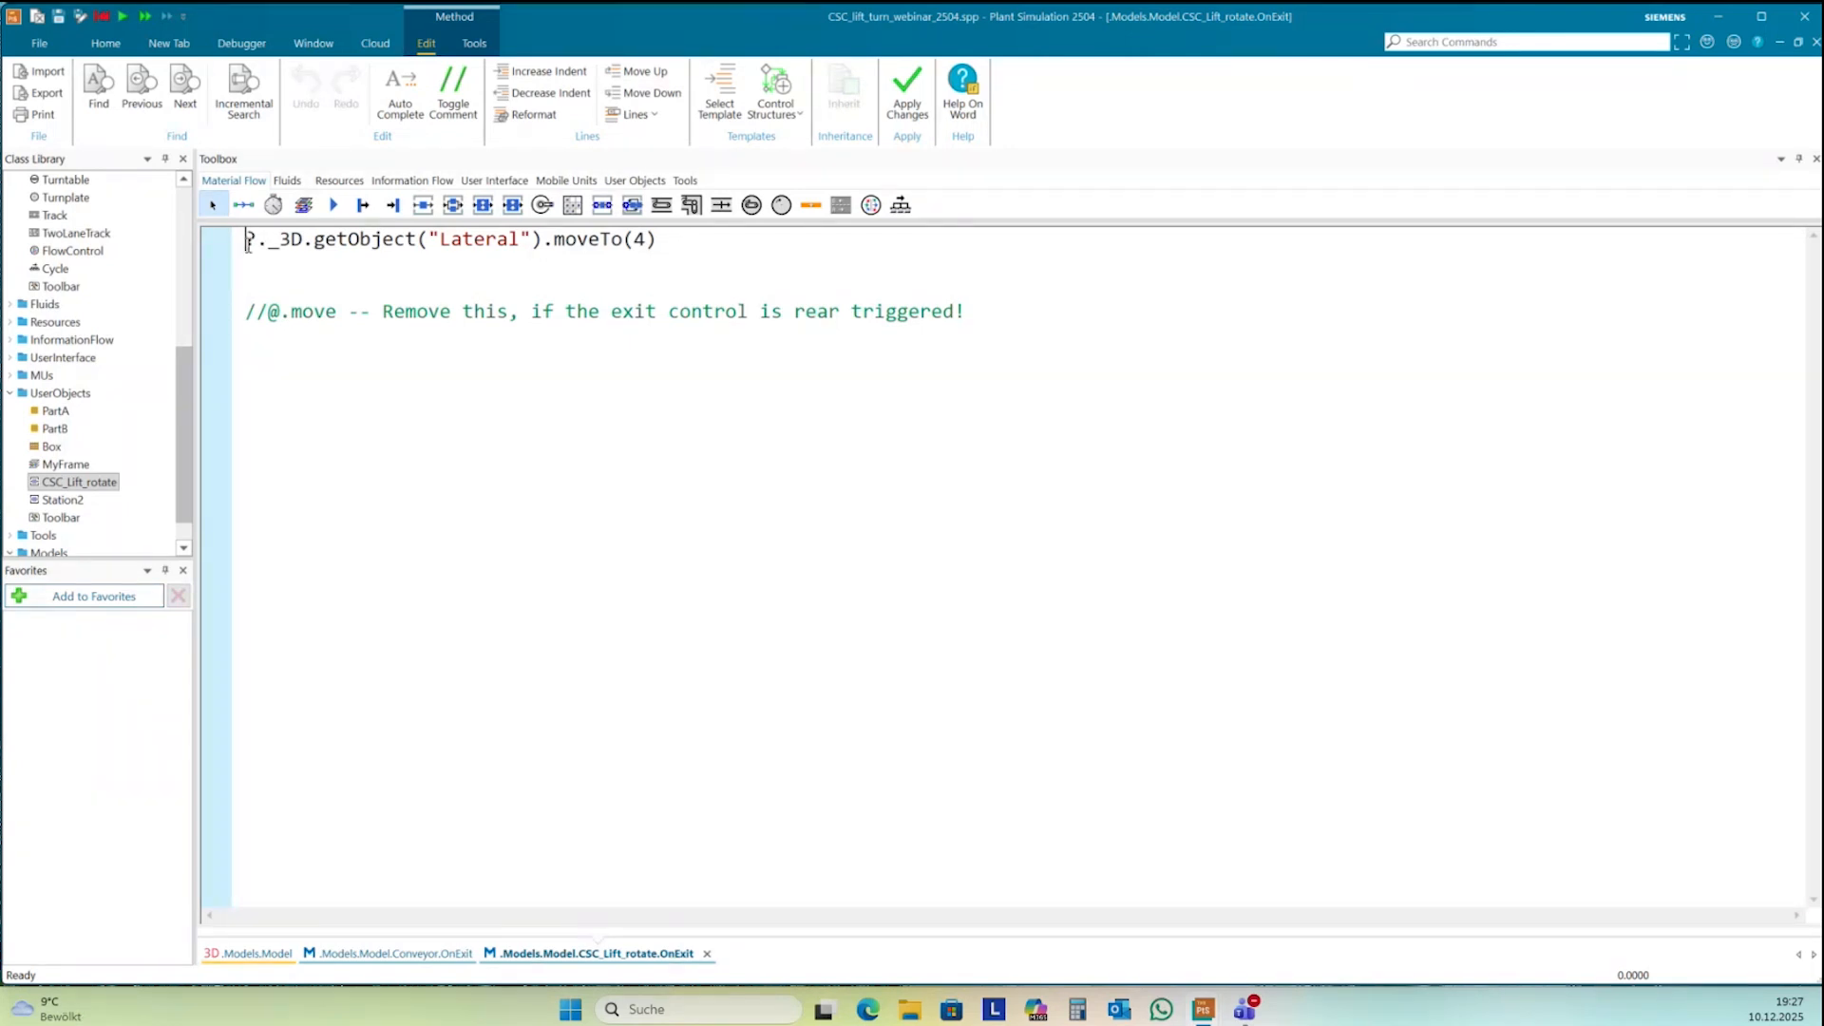
- Put wait before the Lateral moveTo(4) call in OnExit and add a wait 1 line below it
type("wait")
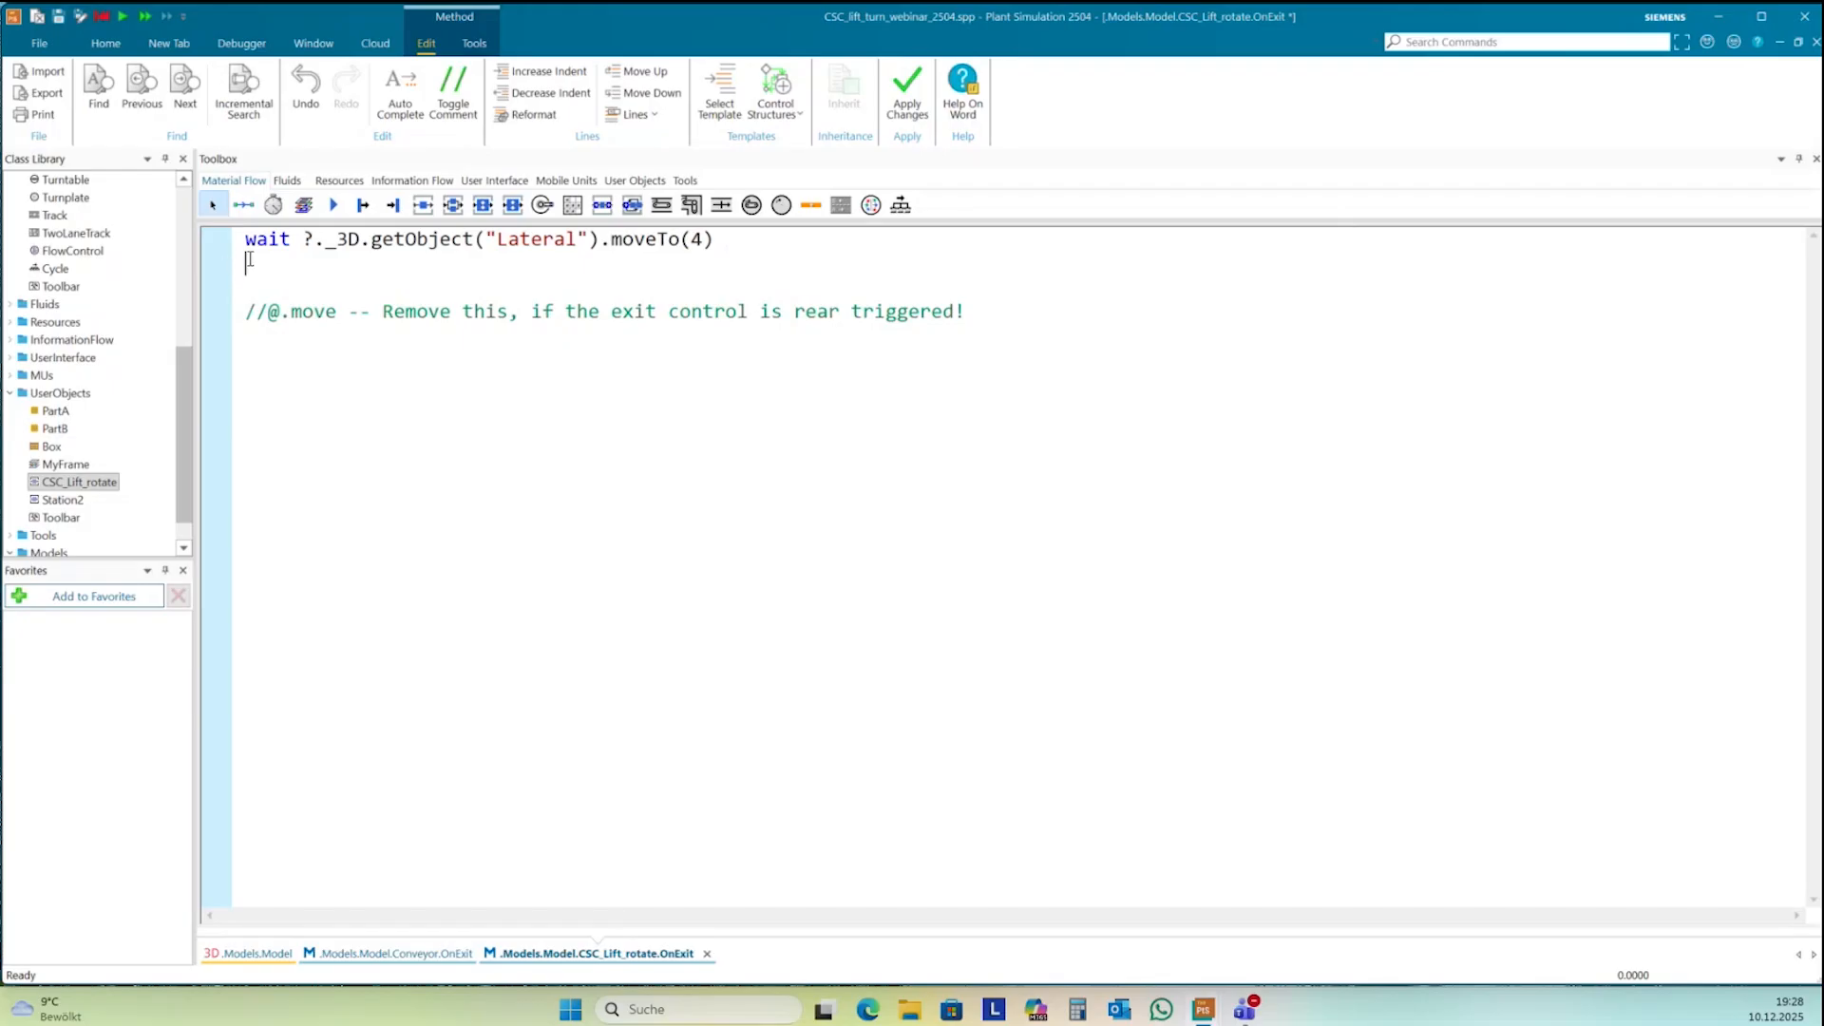
type("wait 1")
key("Return")
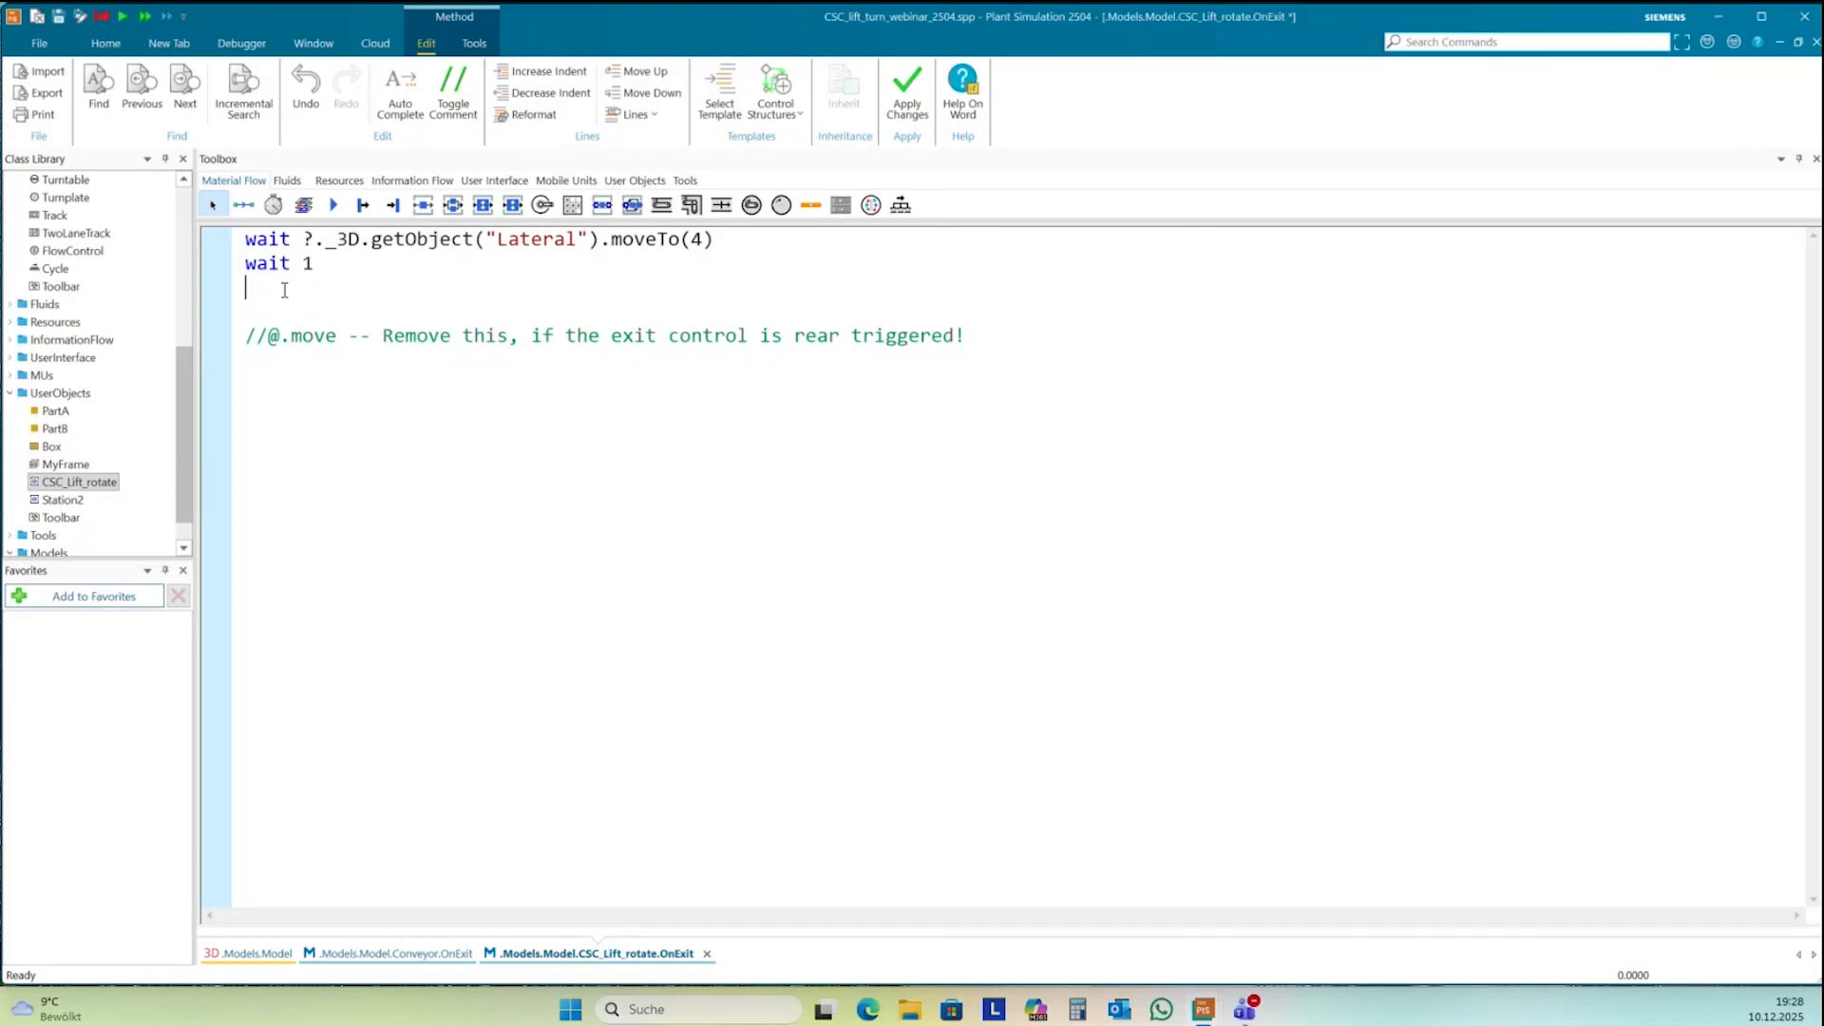
- Add the line wait ?._3D.getObject("Lateral").getObject("Vertical").moveTo(-0.5), reusing the start of the Lateral line
left_click_drag(245, 238, 599, 257)
key("ctrl+c")
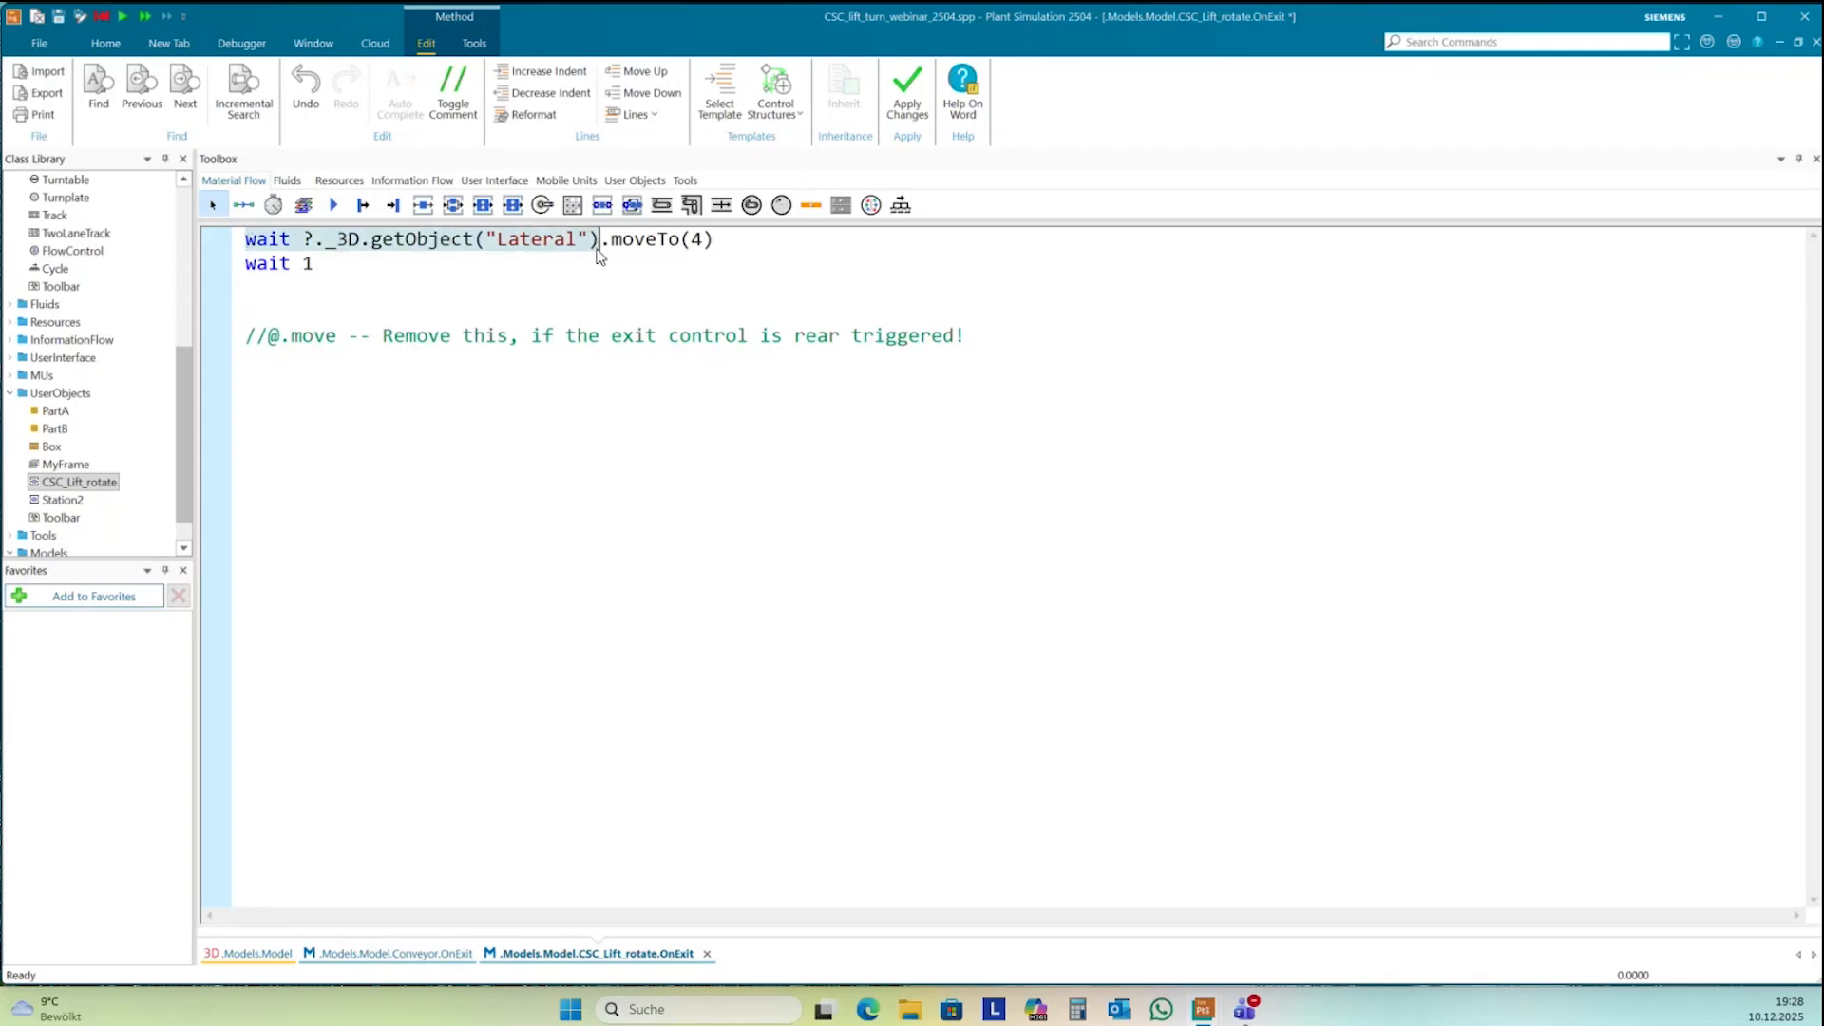
left_click(269, 288)
key("ctrl+v")
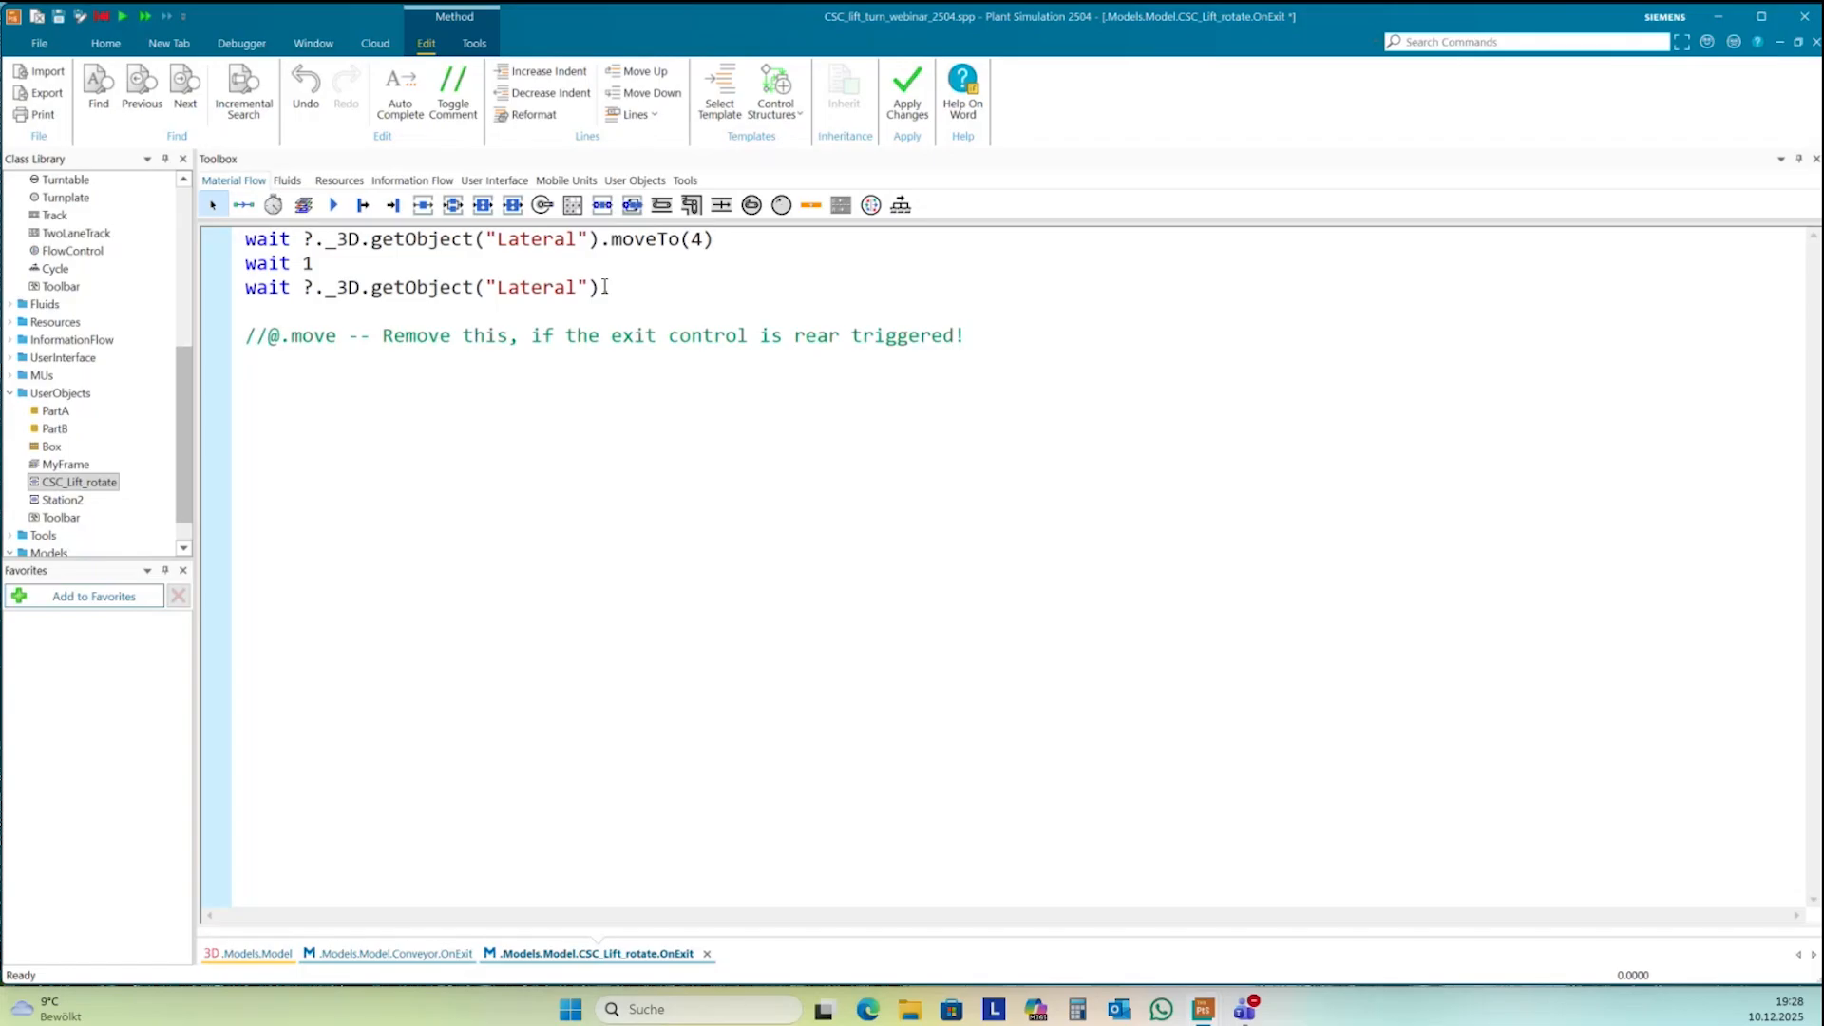
type(".getObject(\"Verti")
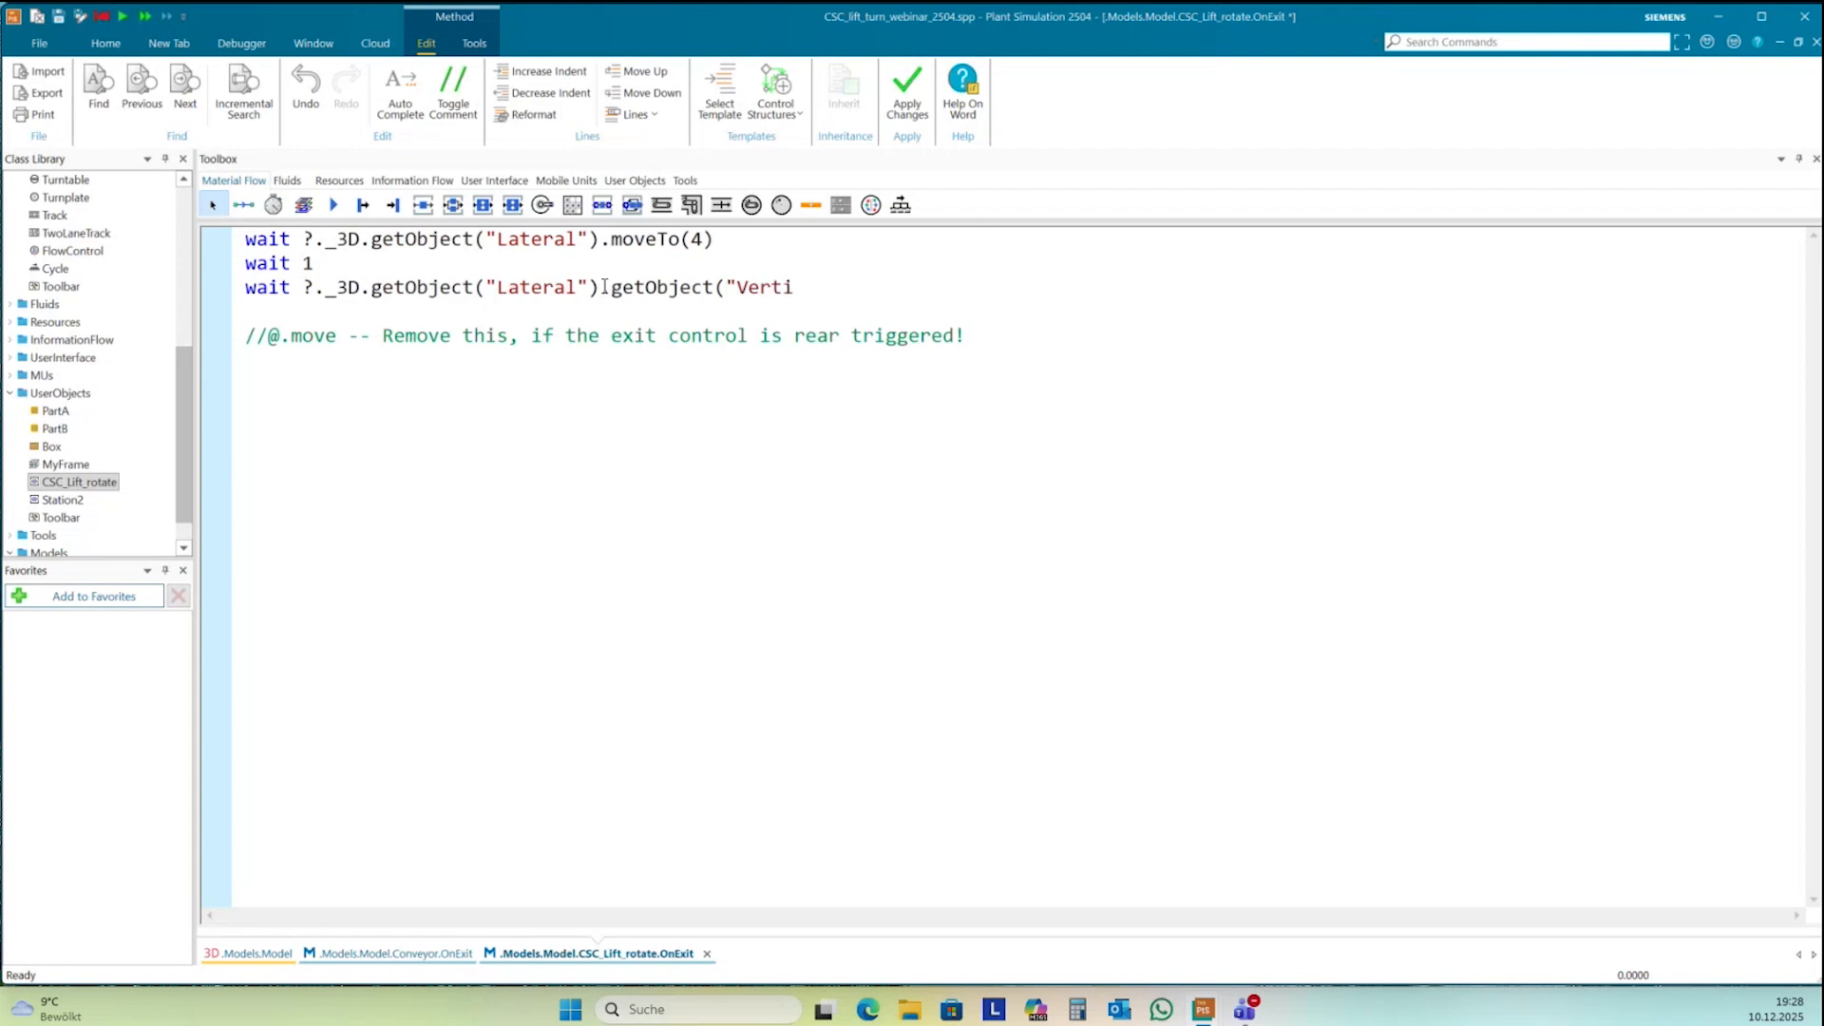
type("cal\").moveTo(-0.5)")
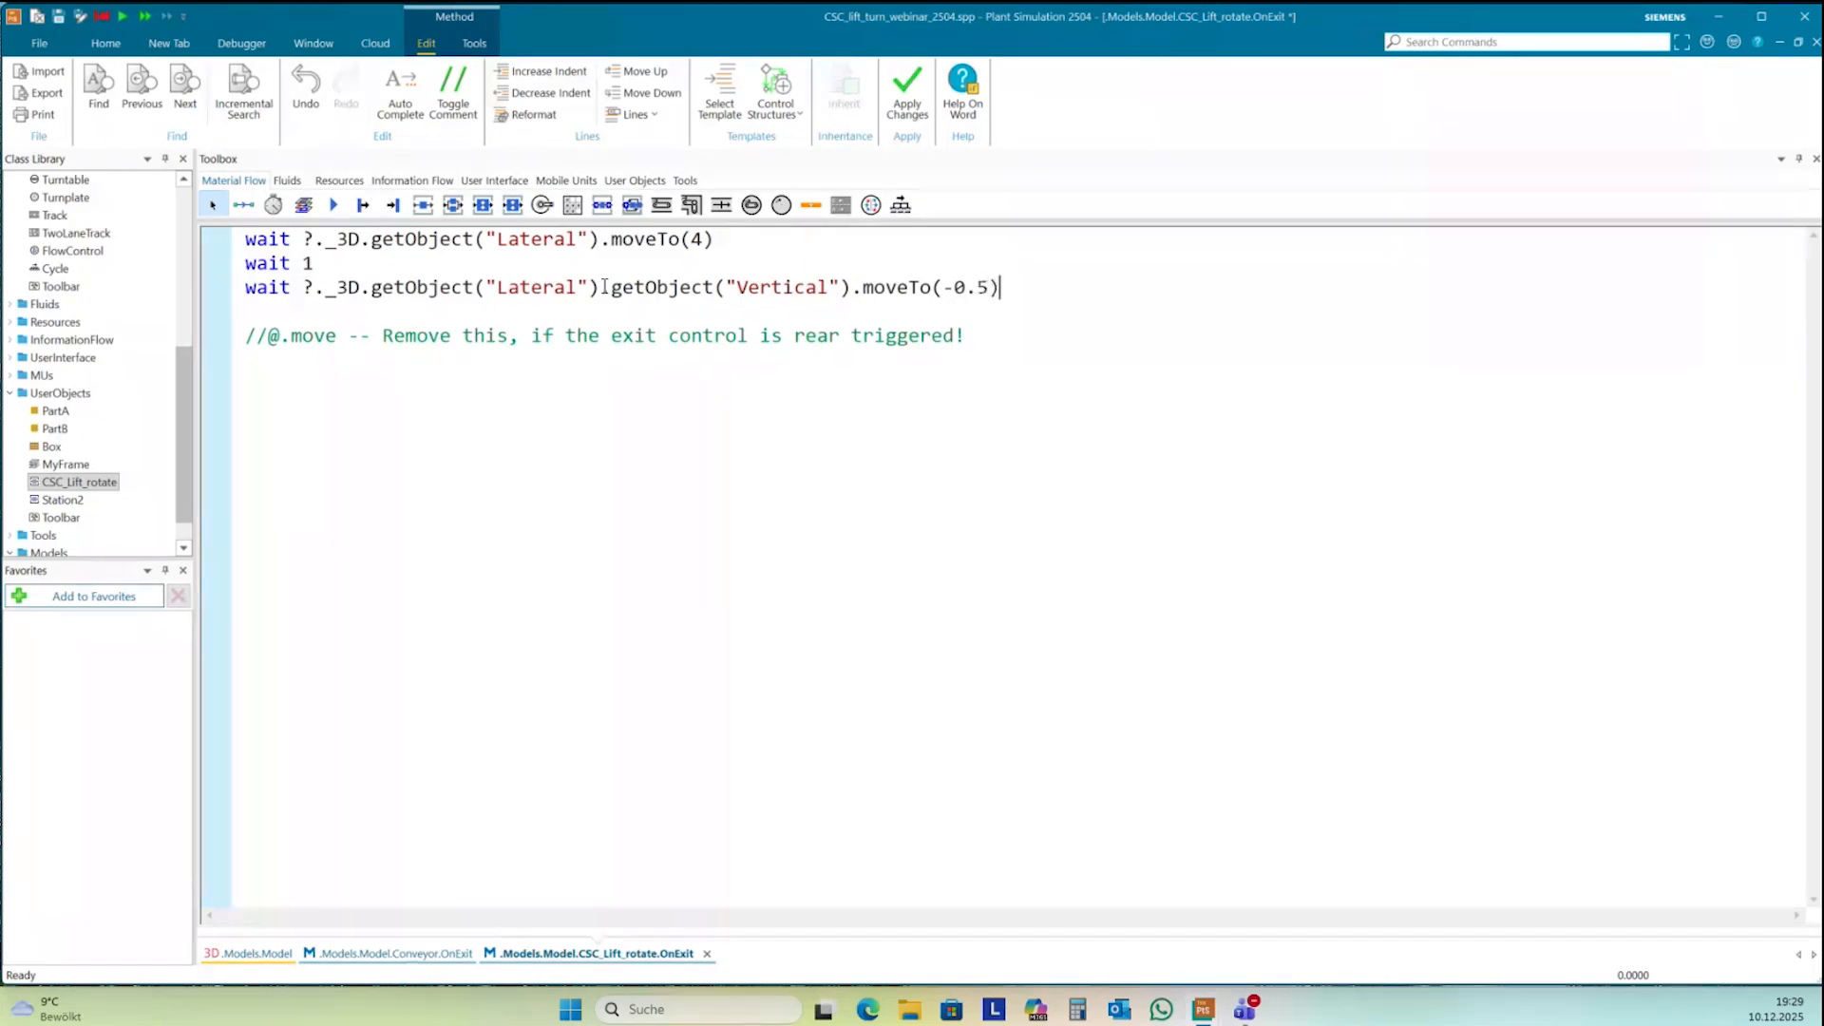
key("Return")
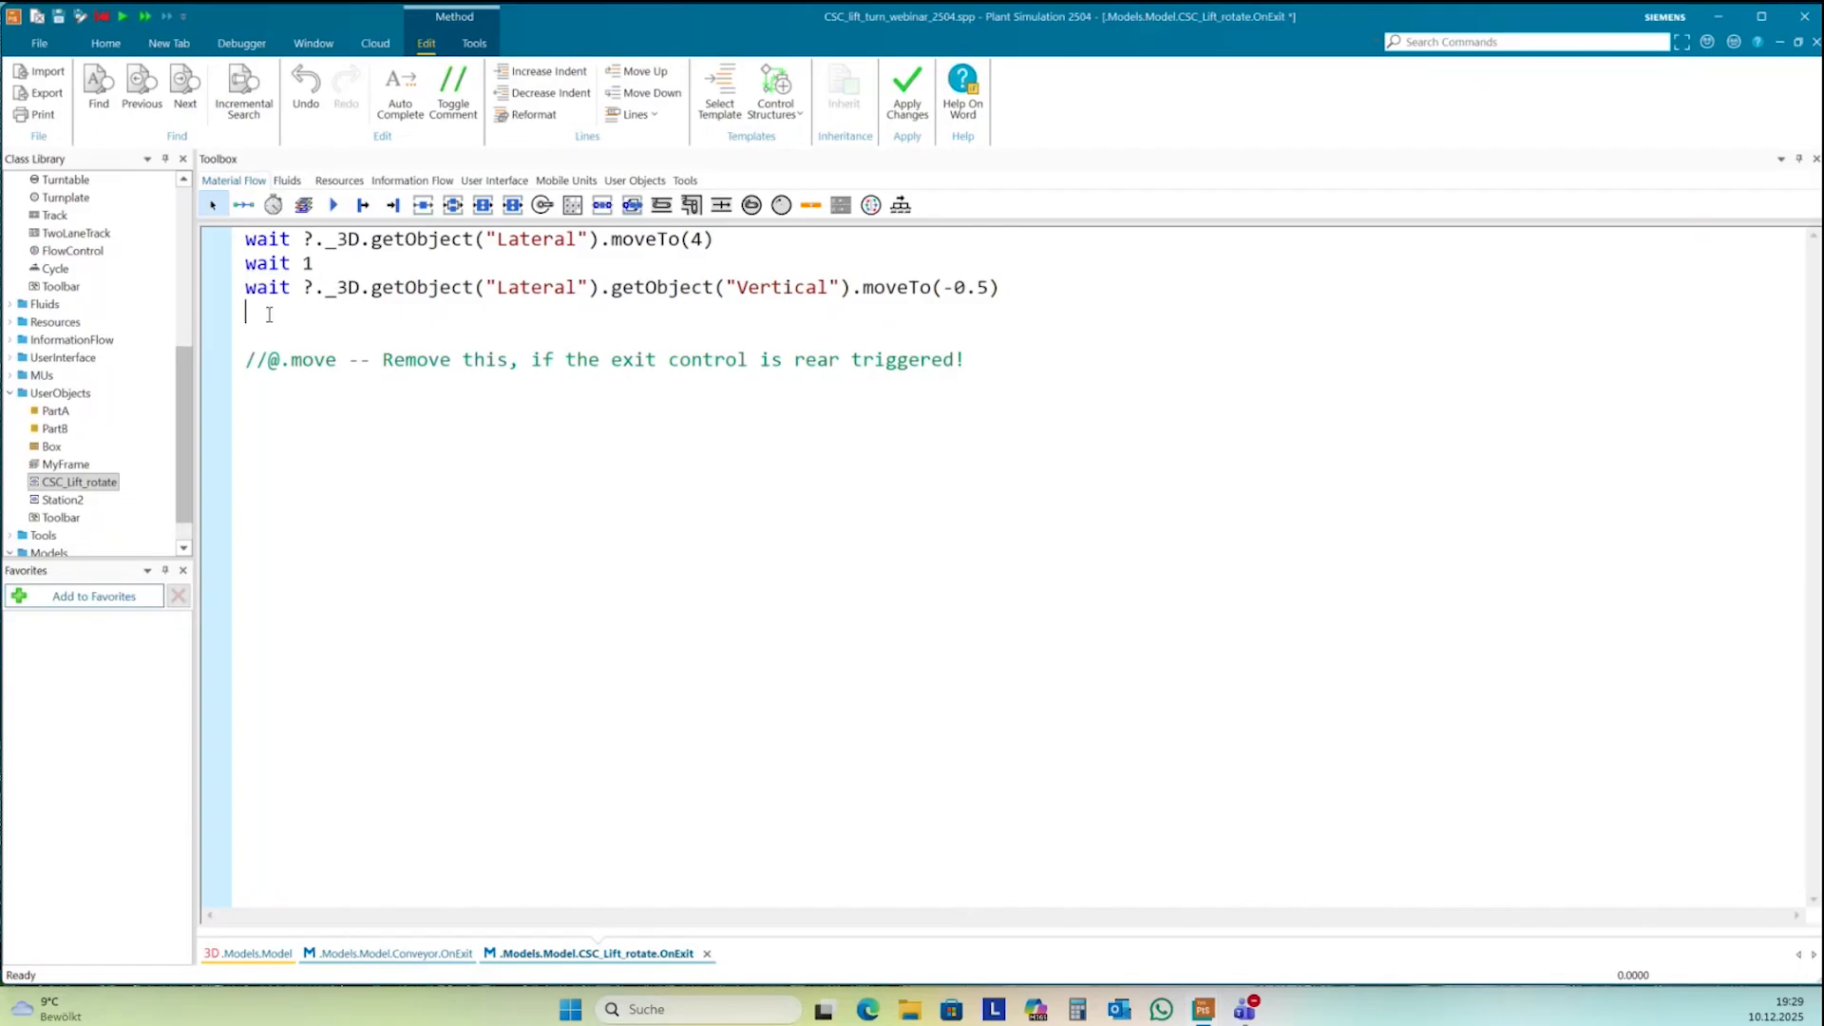
- Add wait 1 and a waited moveTo(180) call on the Rotation object nested under Lateral and Vertical, and apply the method changes
type("ait 1")
key("Return")
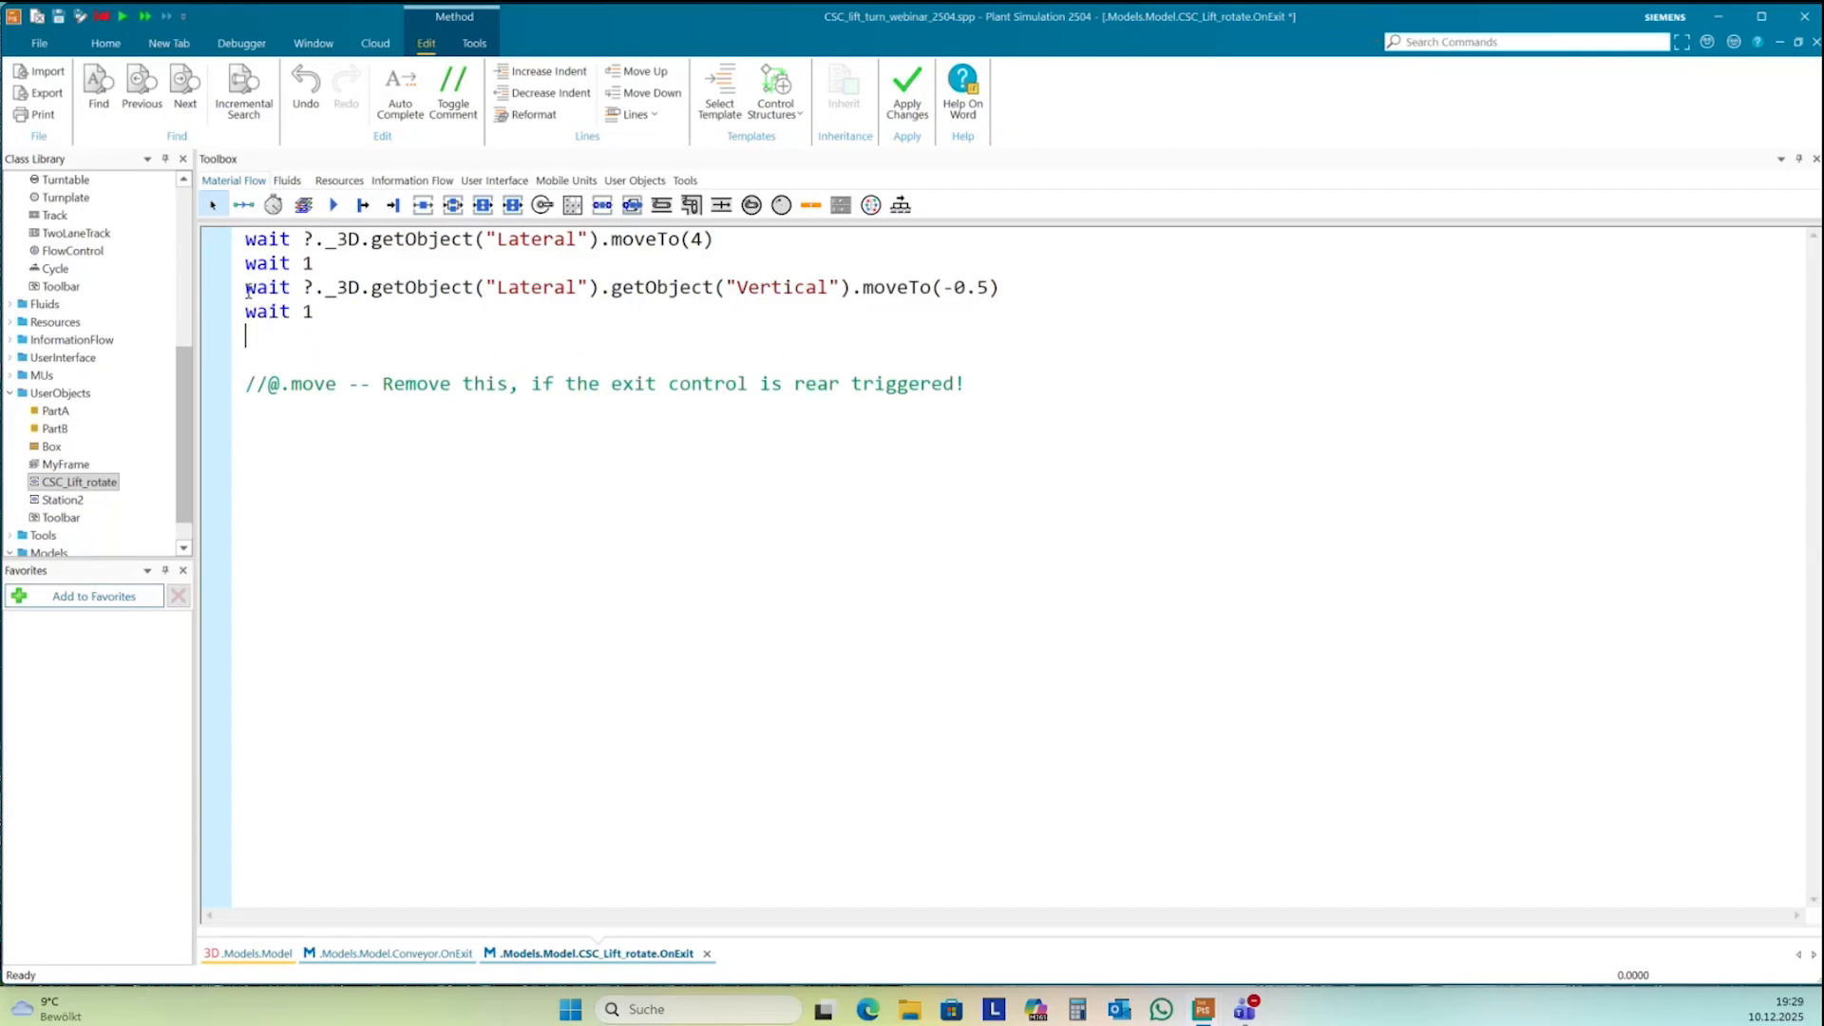
left_click_drag(247, 290, 854, 295)
key("ctrl+c")
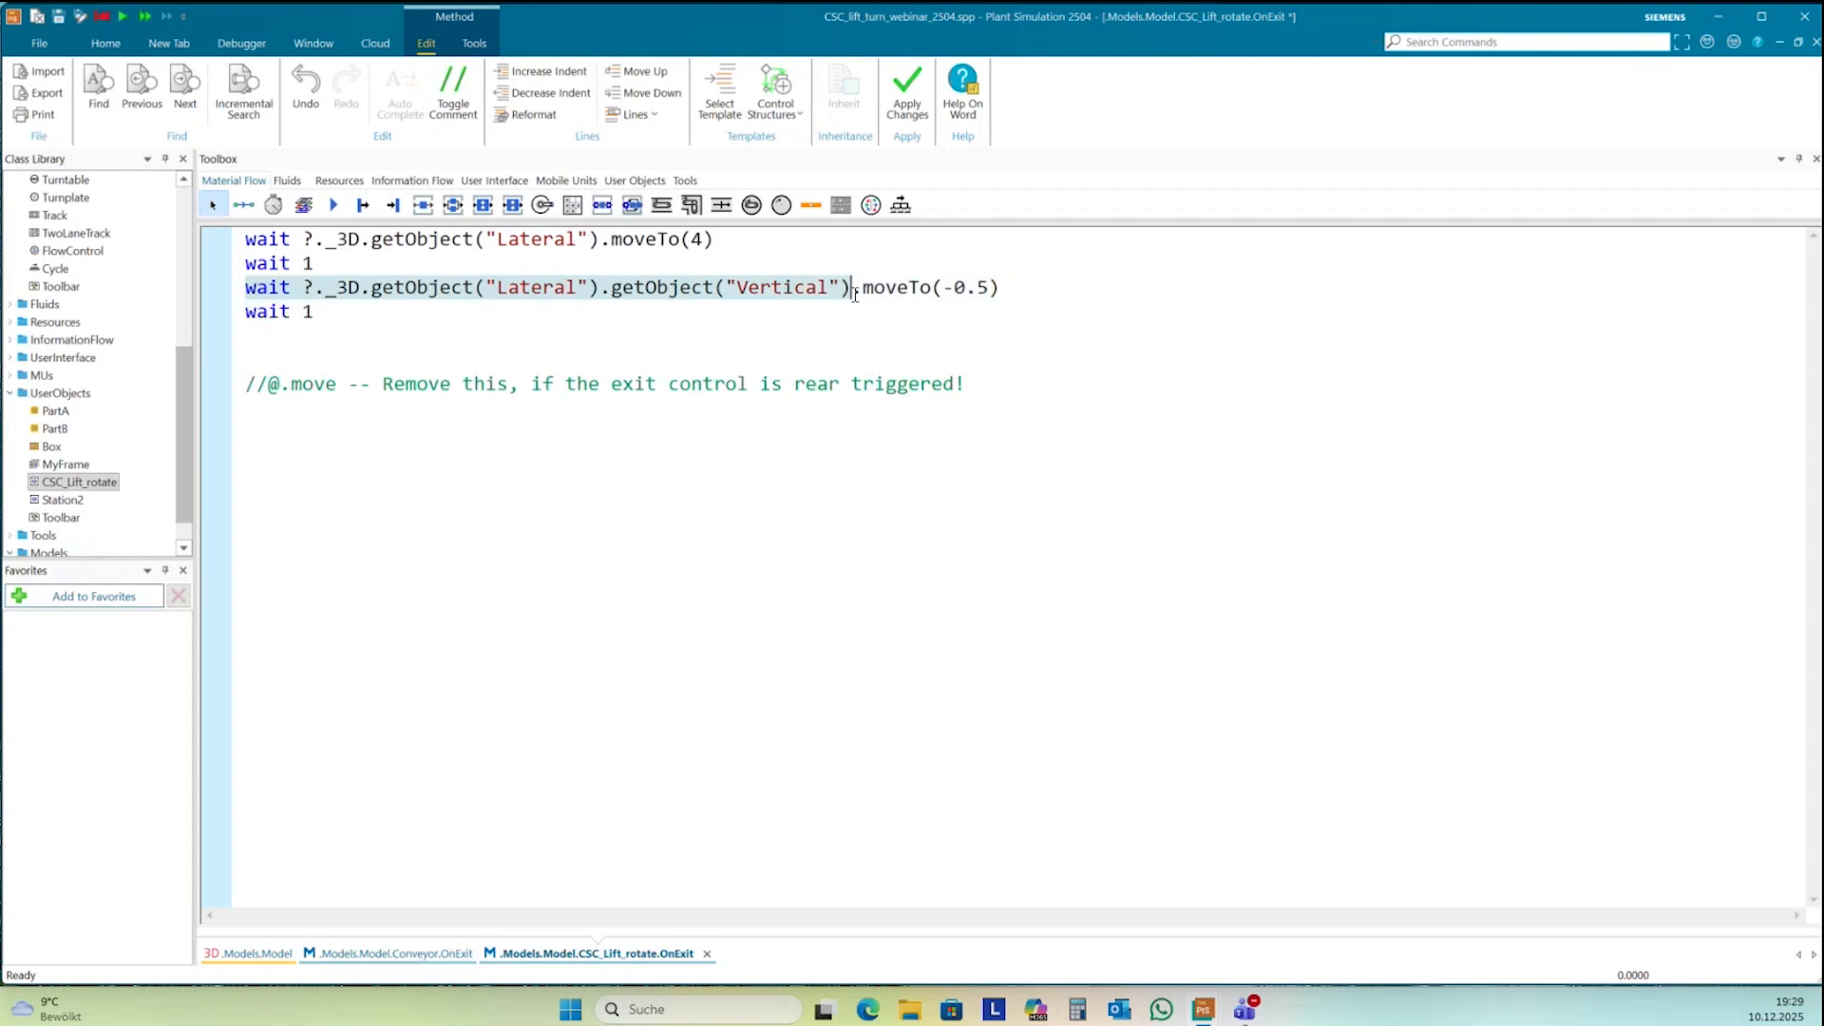
left_click(263, 332)
key("ctrl+v")
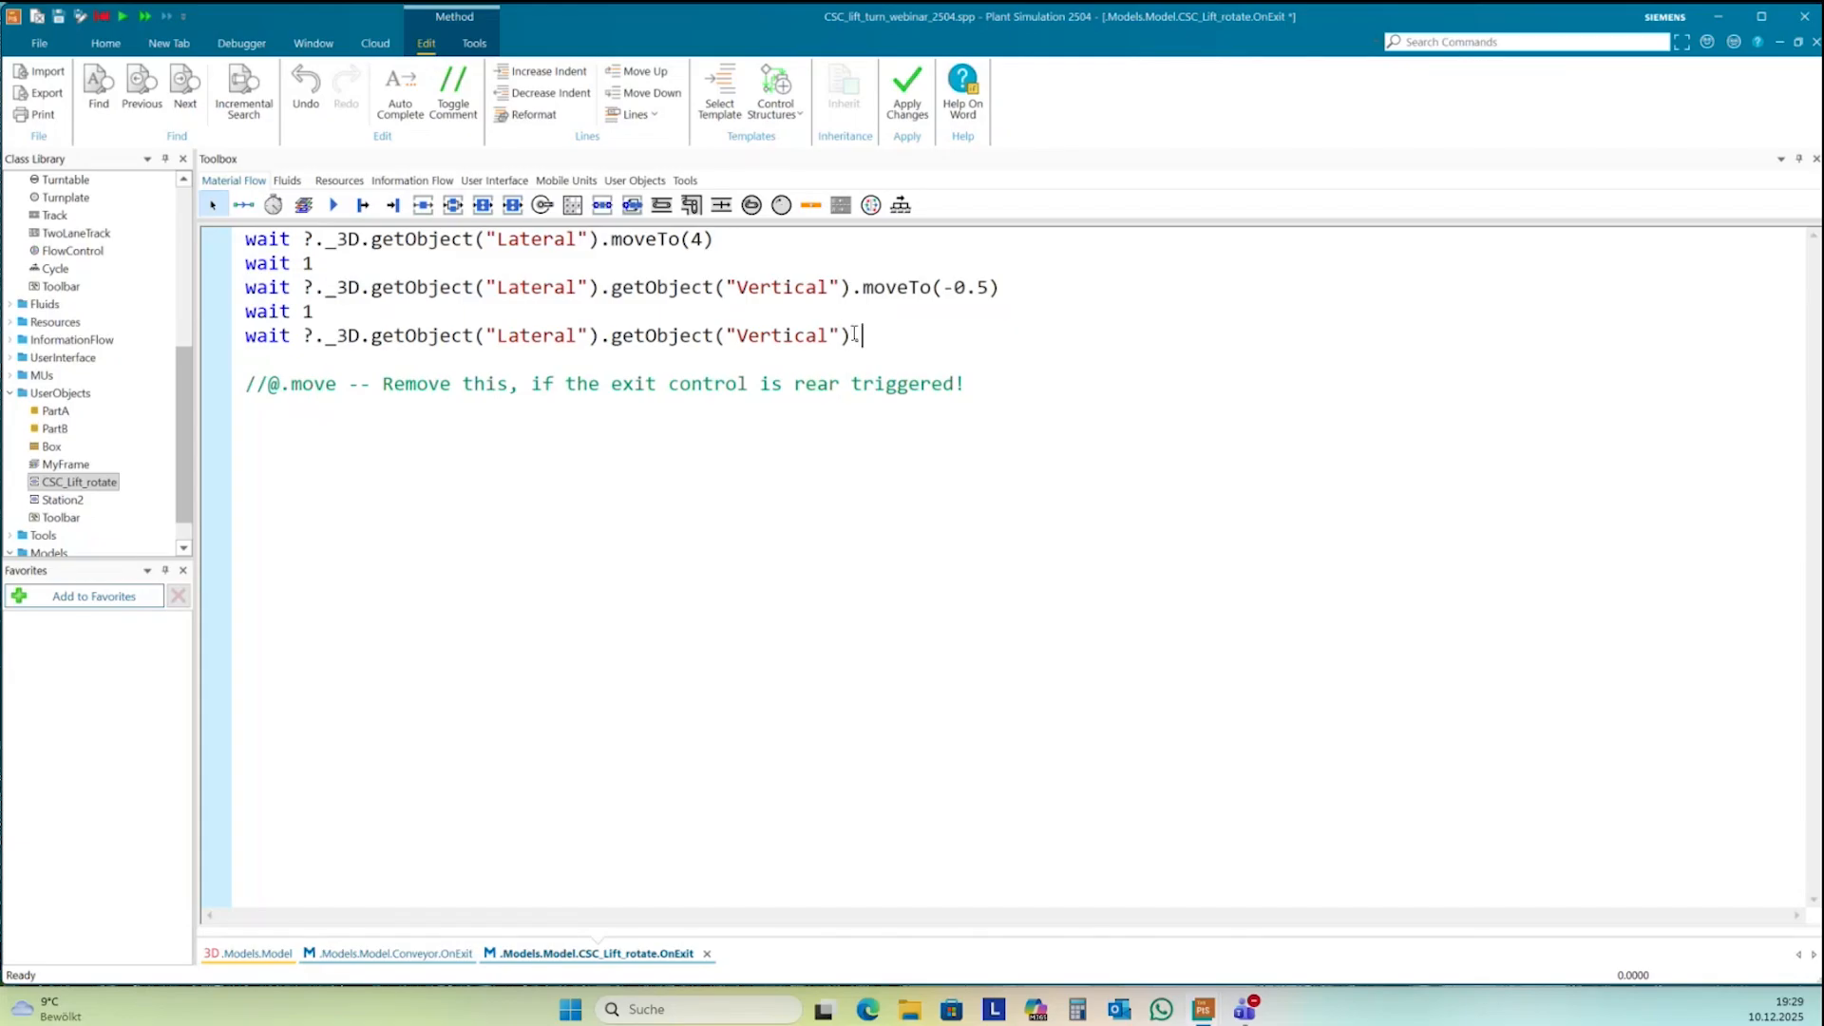
type("getObject(\"Rotation")
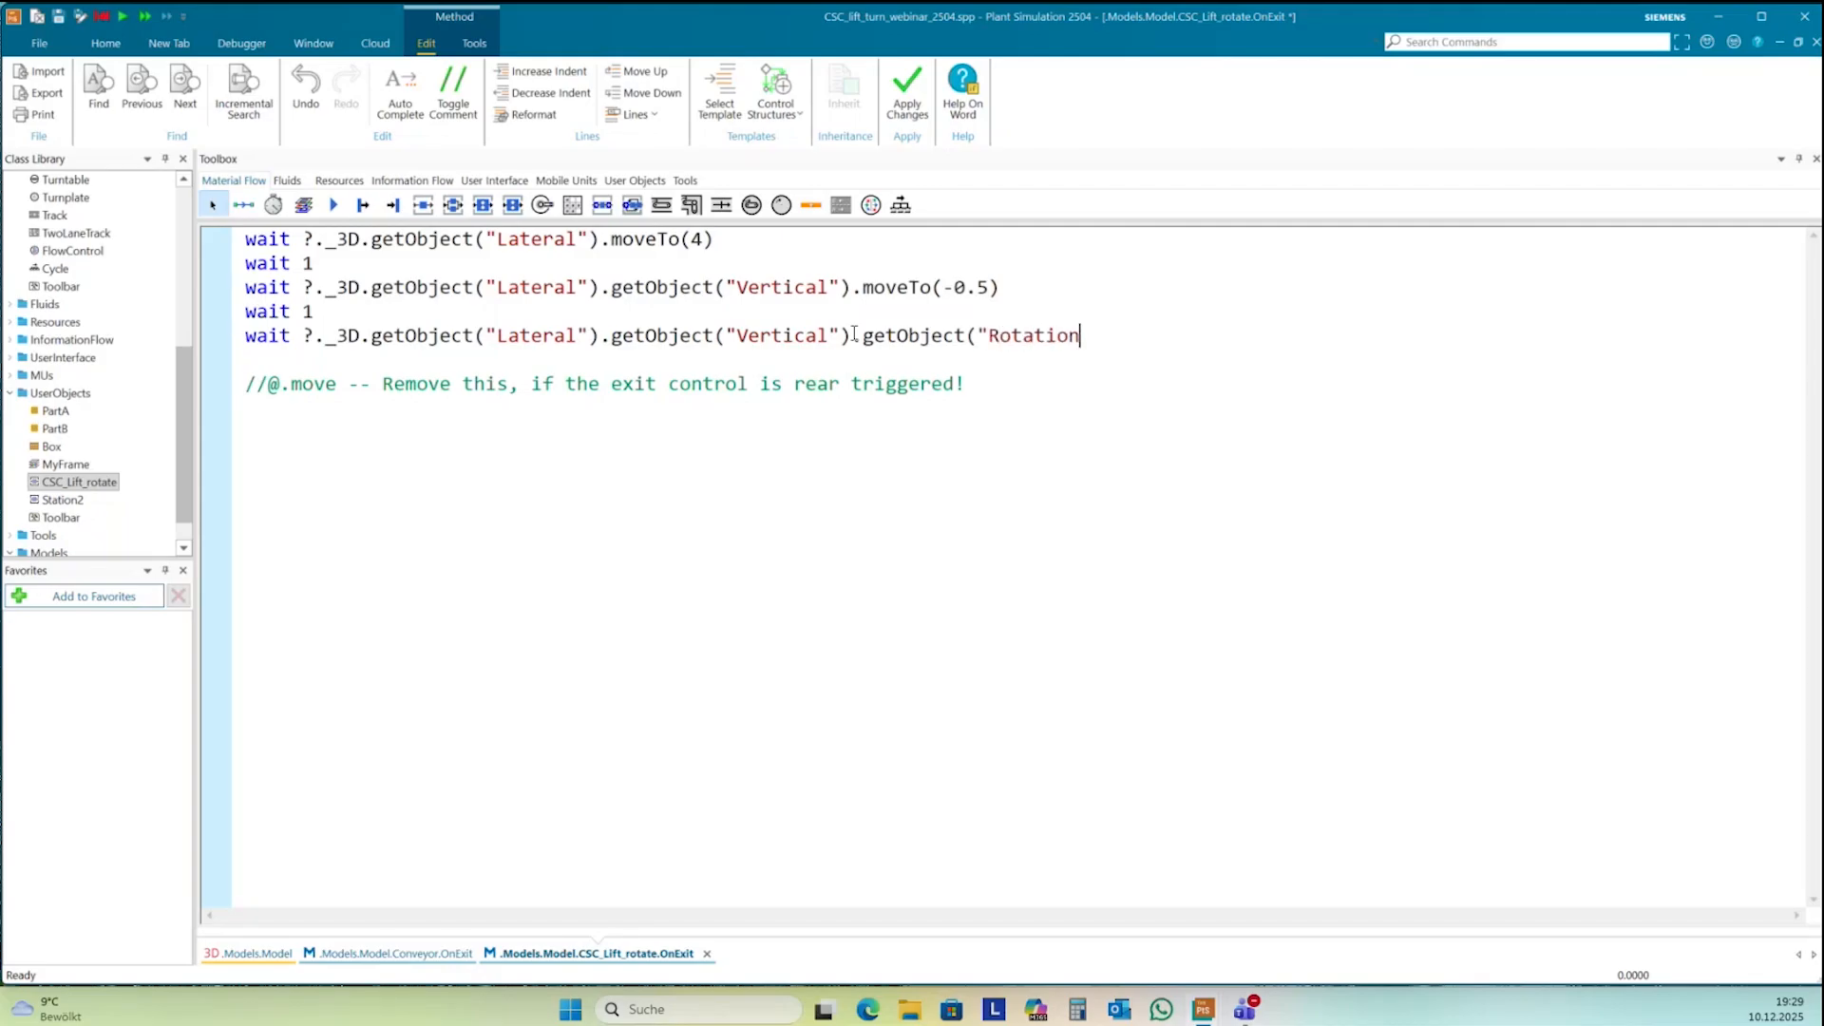
type("\").moveTo(180)")
left_click(902, 88)
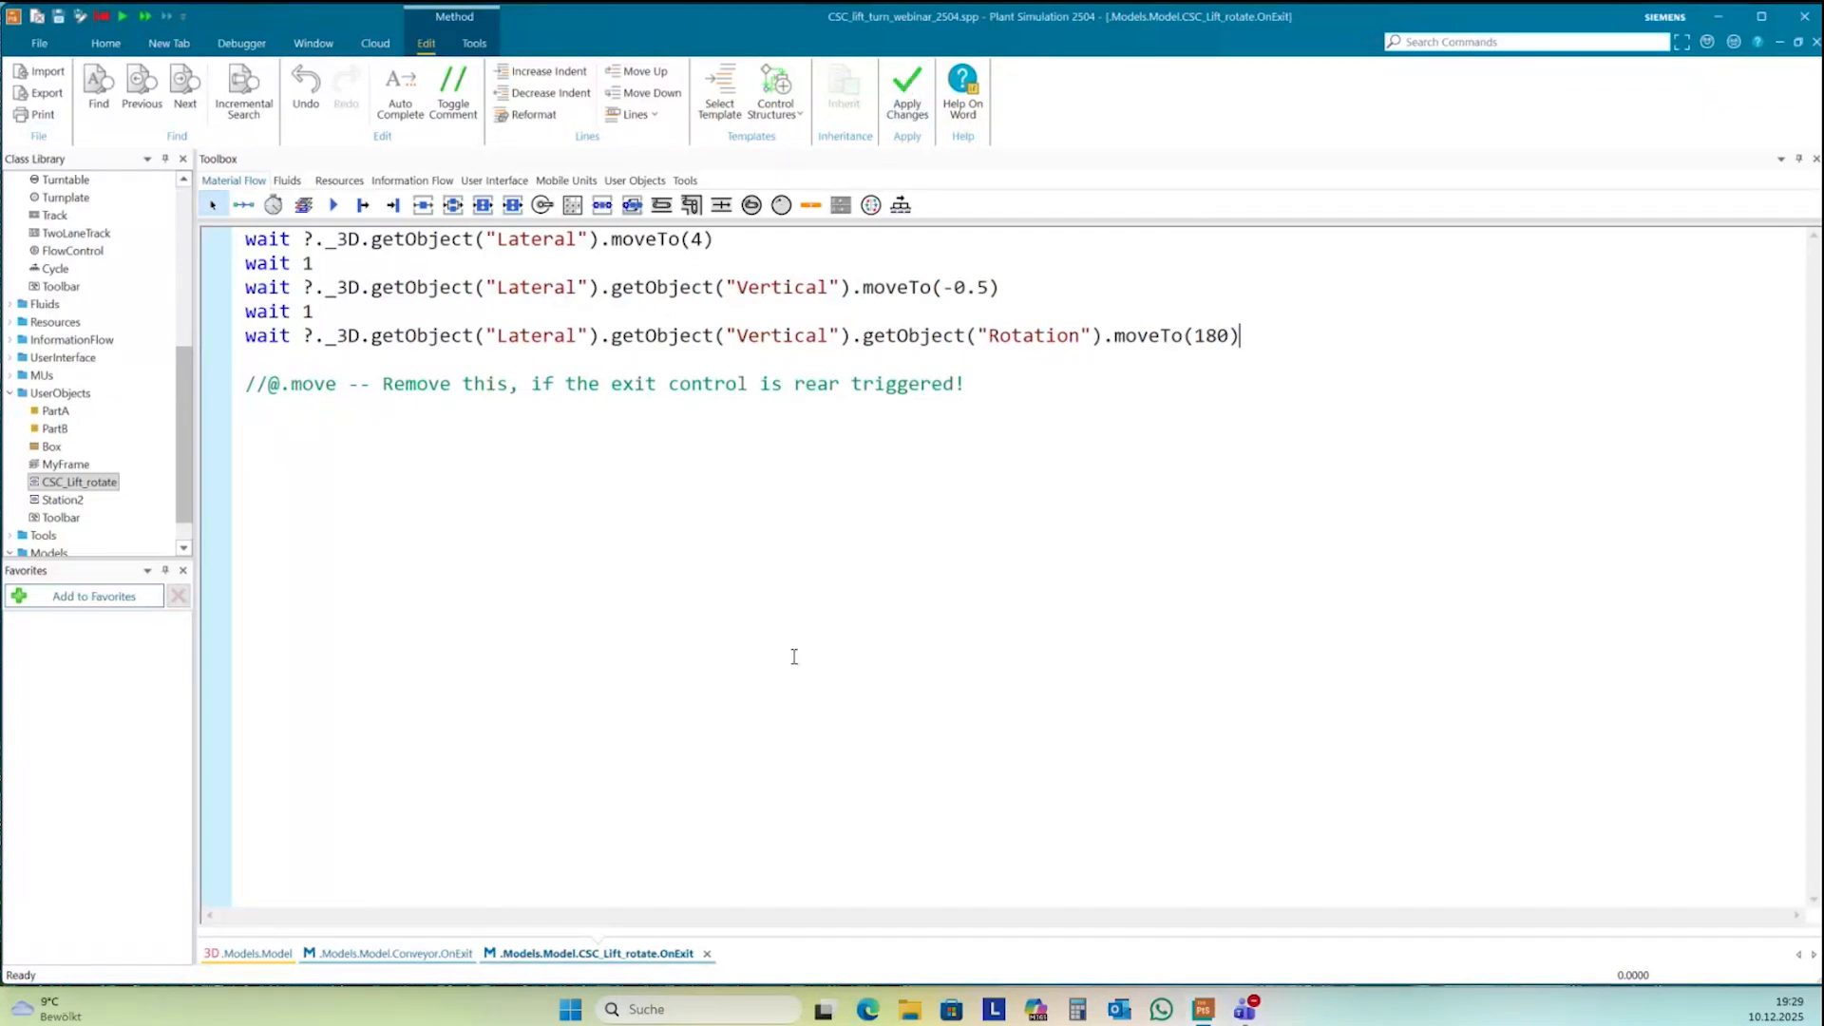
- Return to the 3D model and run the simulation to check the lateral, vertical and rotation movements
left_click(266, 953)
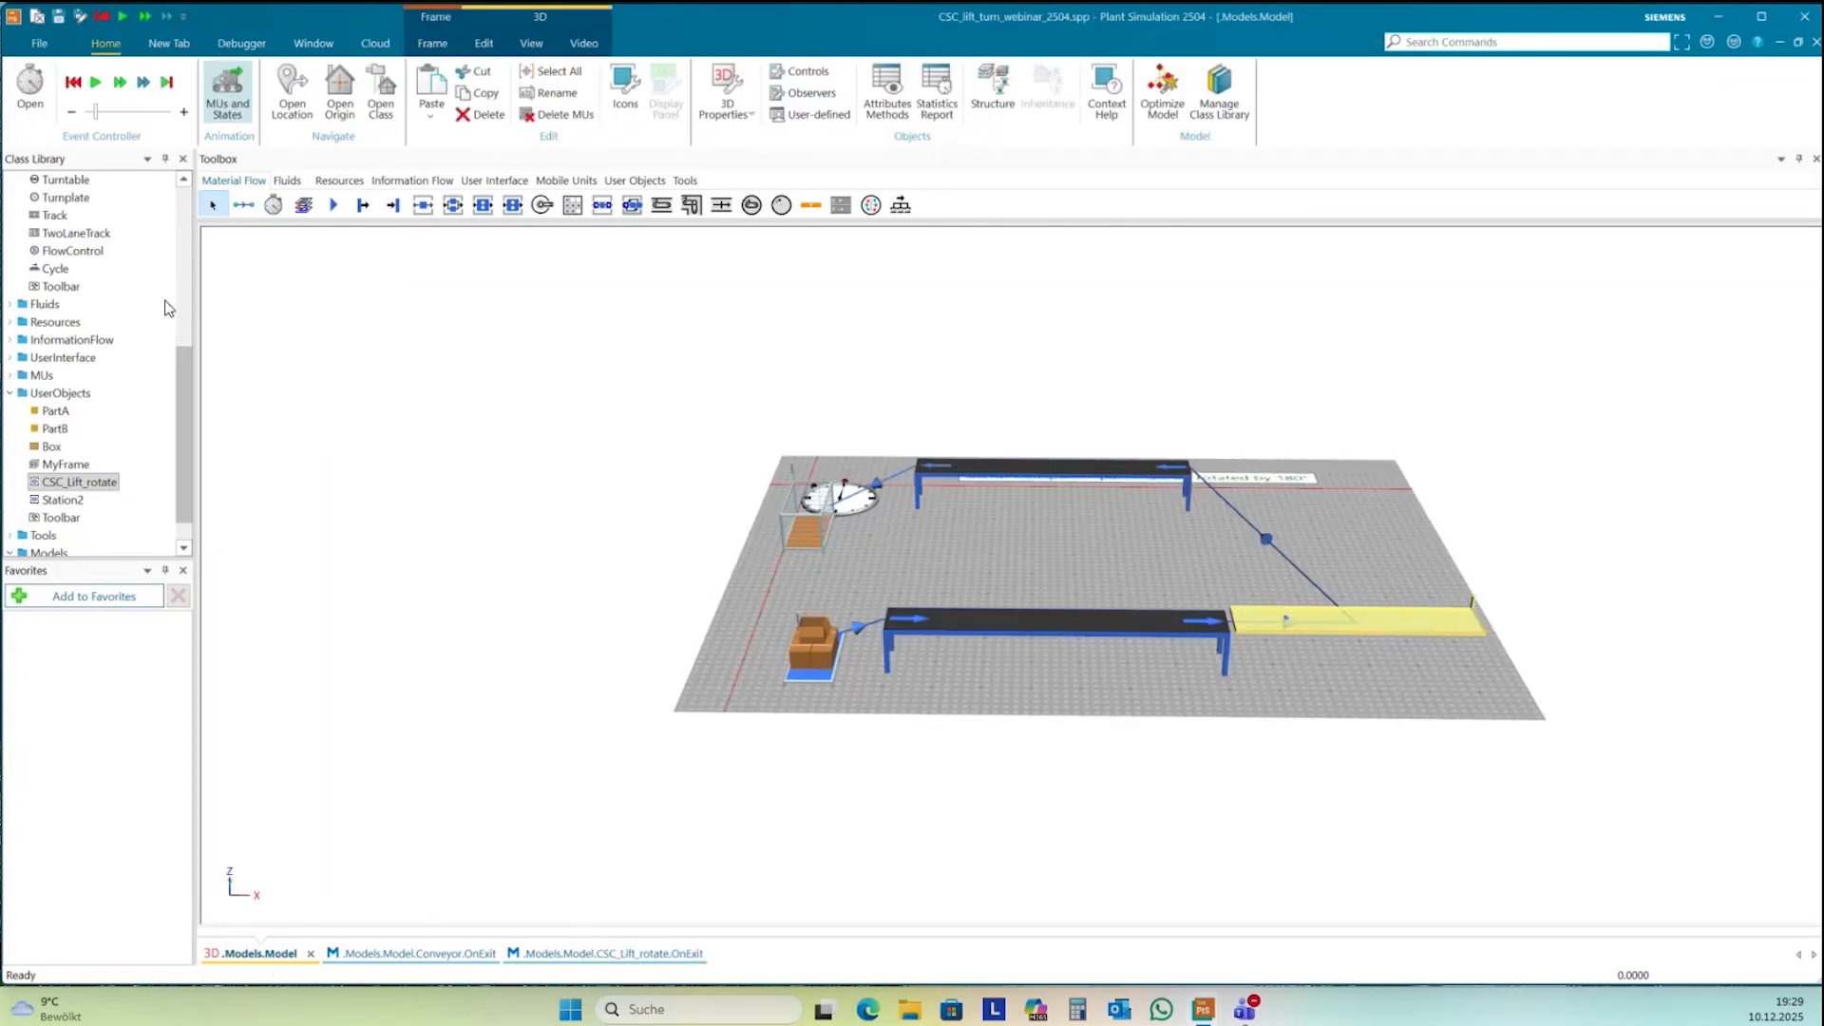
left_click(95, 81)
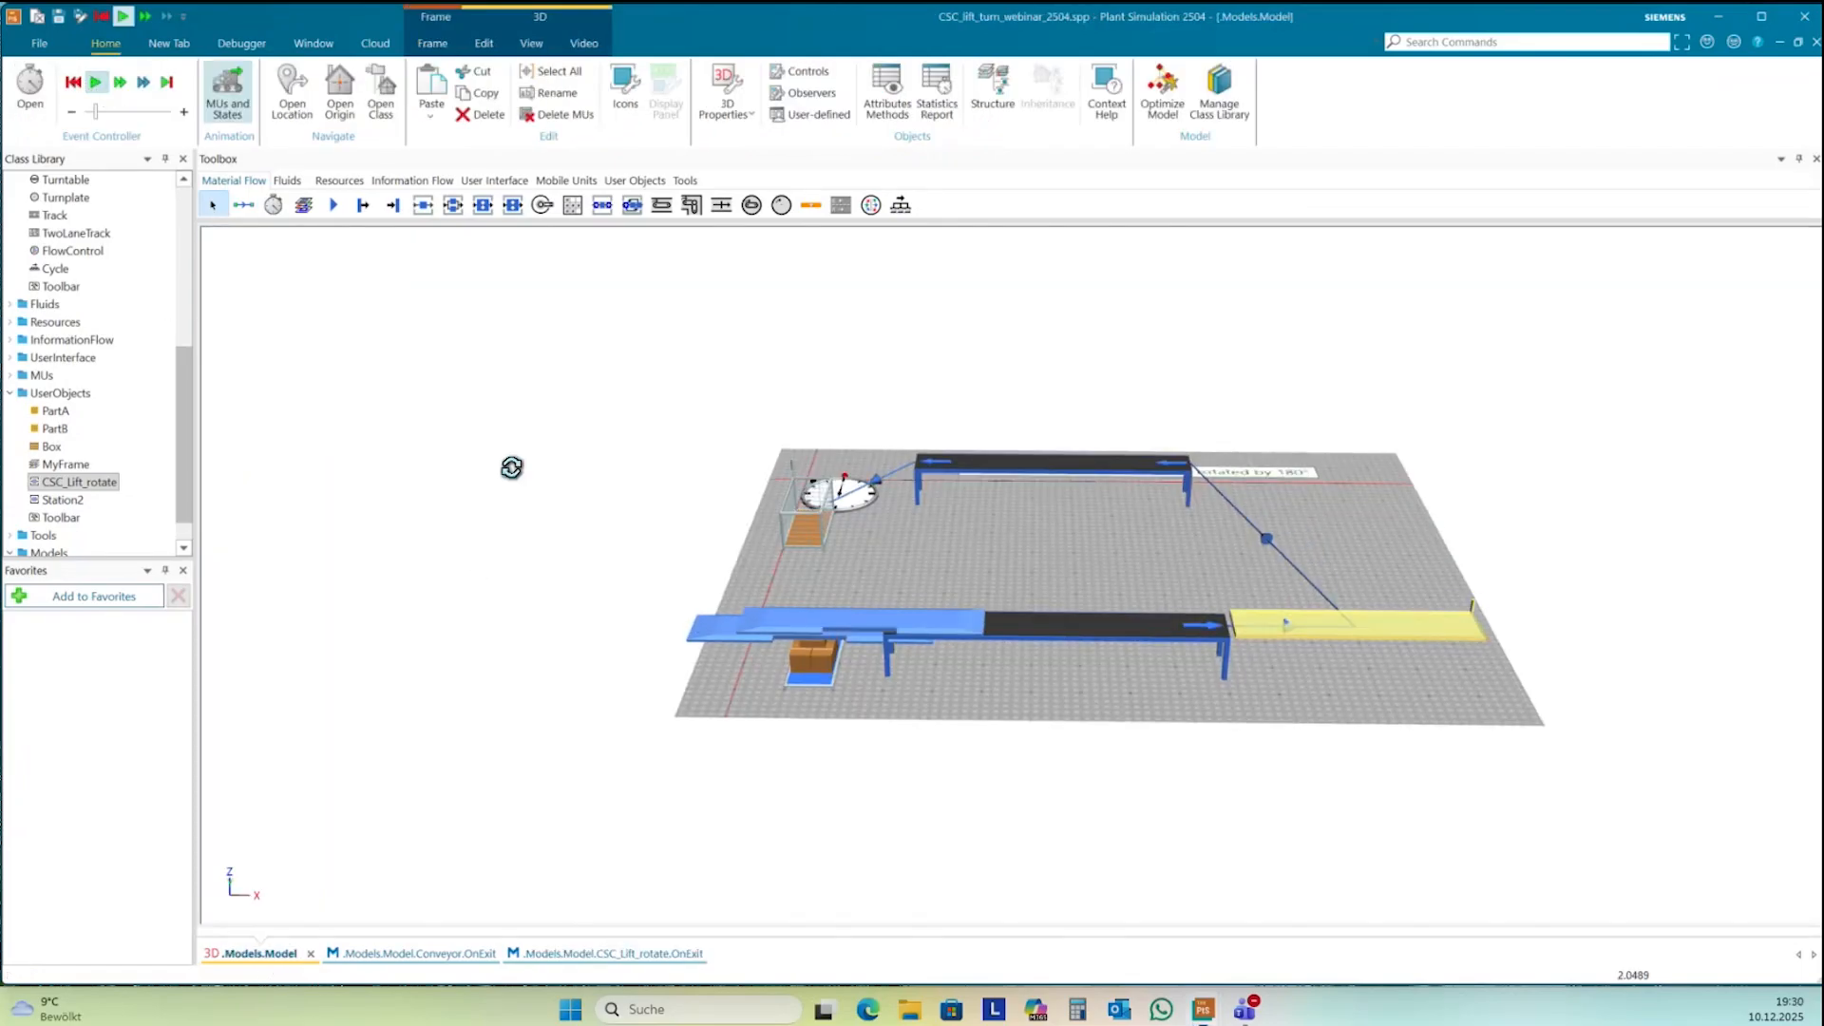
right_click_drag(511, 467, 510, 477)
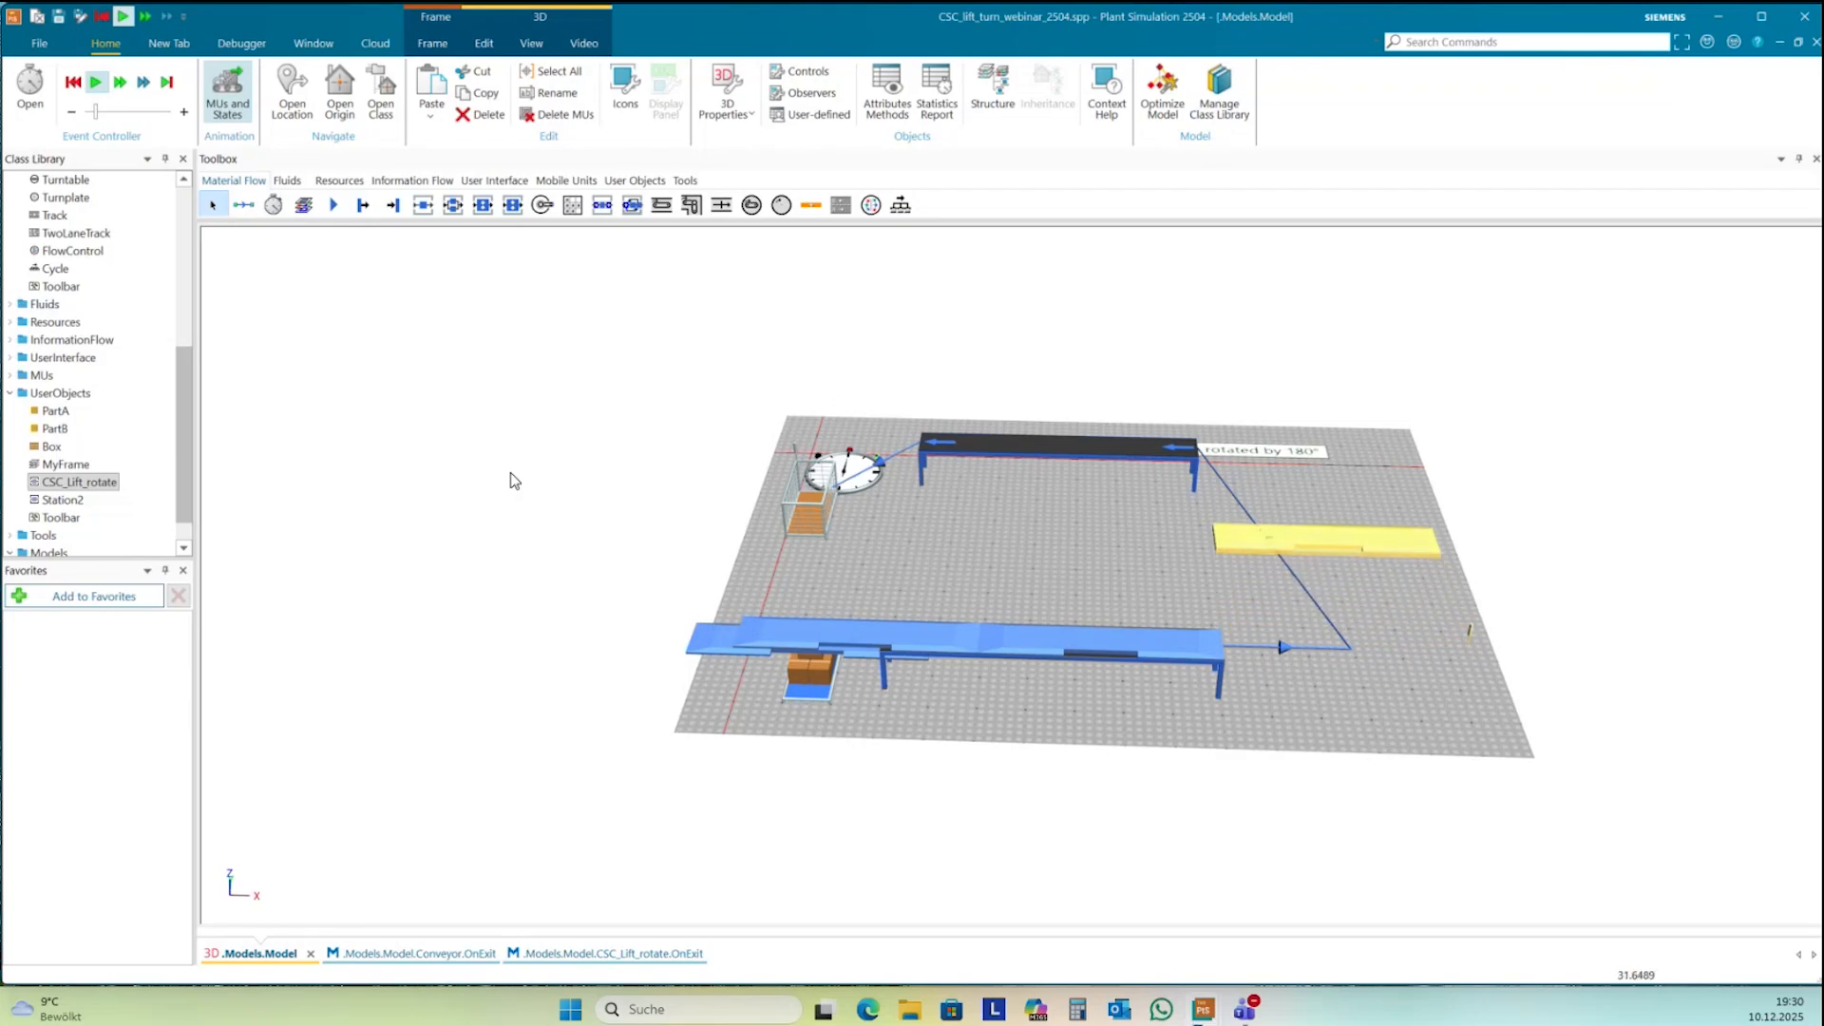
left_click(1013, 529)
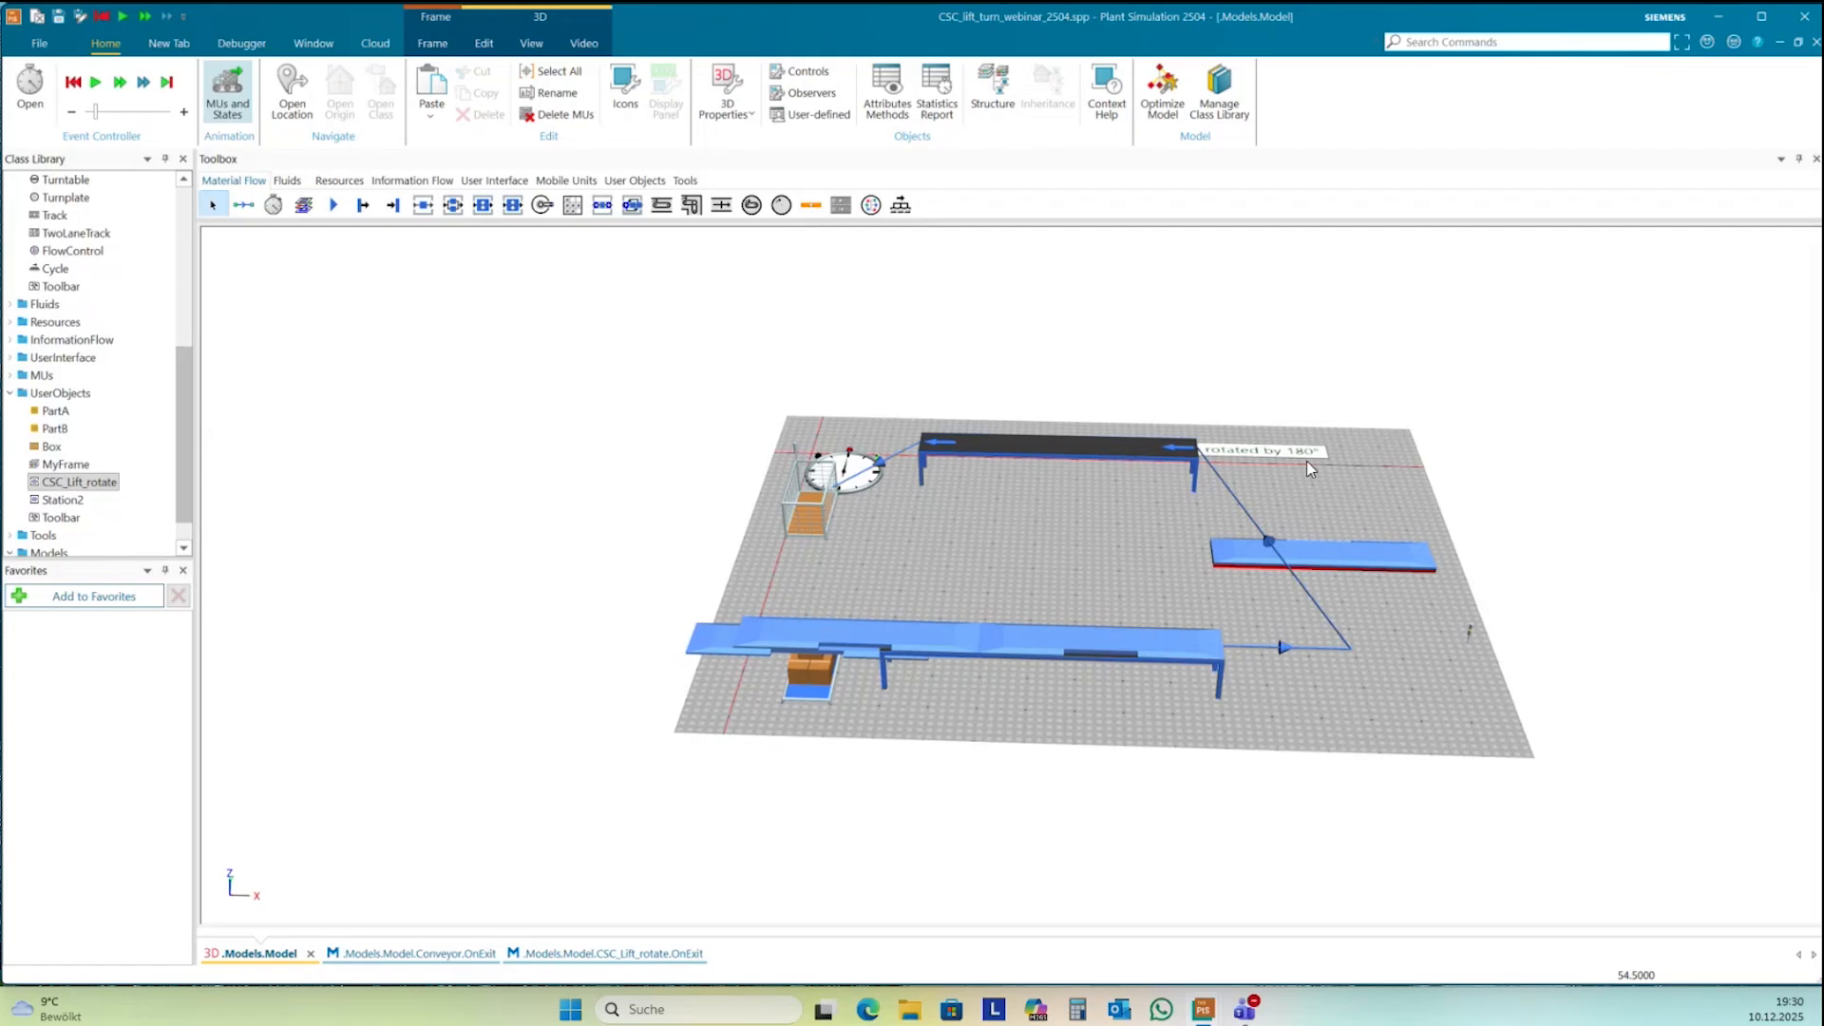
- Go back to the CSC_Lift_rotate OnExit method, make room above the move comment and add wait 1 after the Rotation line
left_click(665, 966)
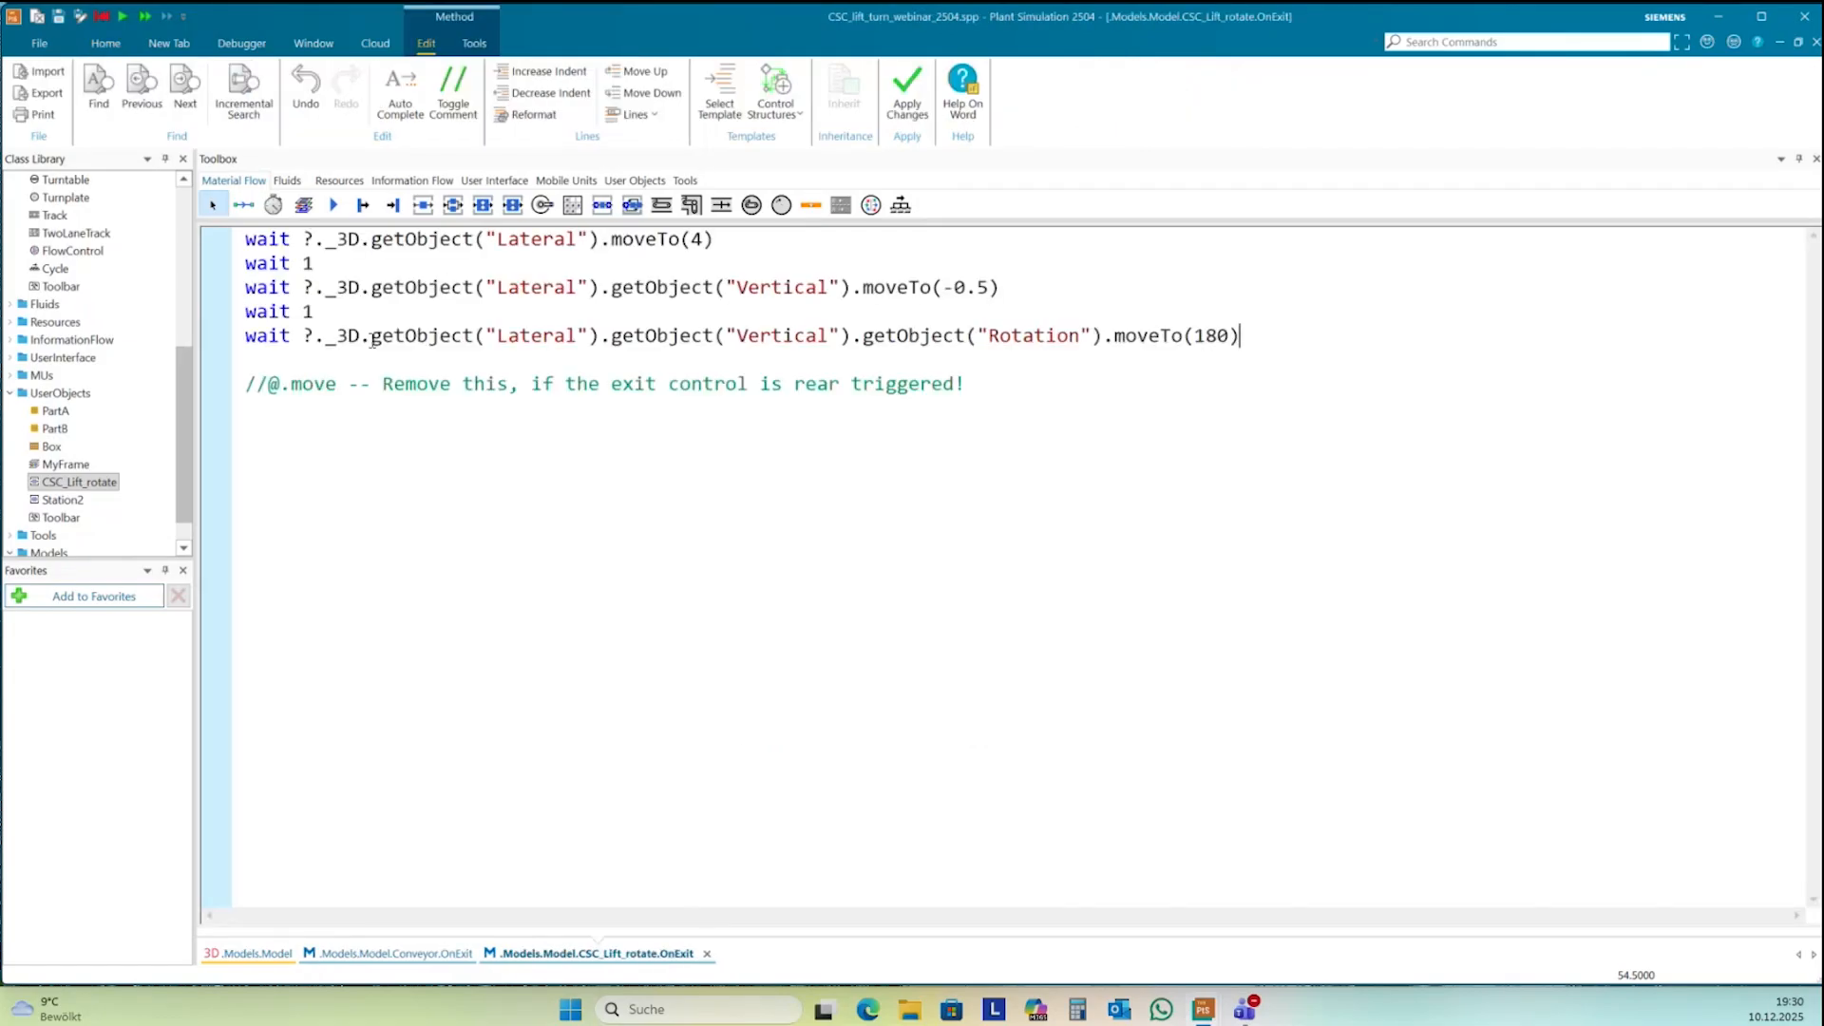
left_click(306, 362)
key("Return")
key("Return")
key("Return")
key("Return")
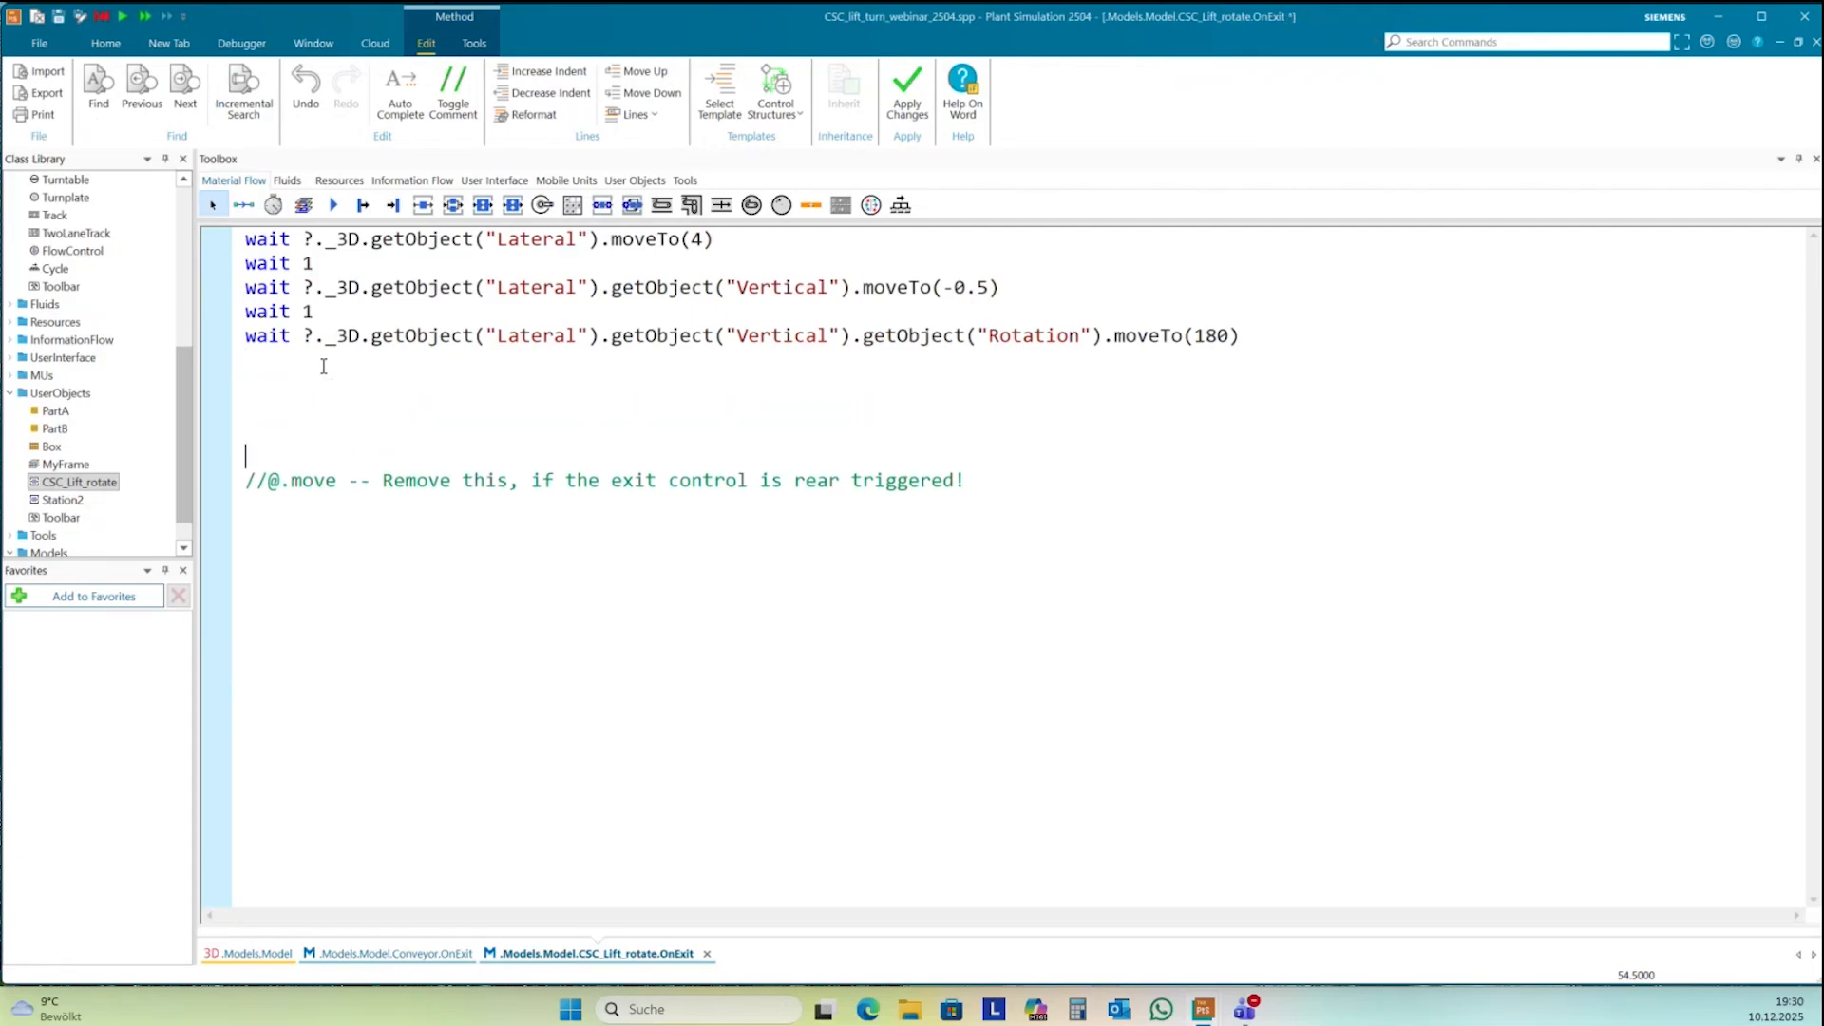
left_click(270, 359)
type("wait 1")
key("Return")
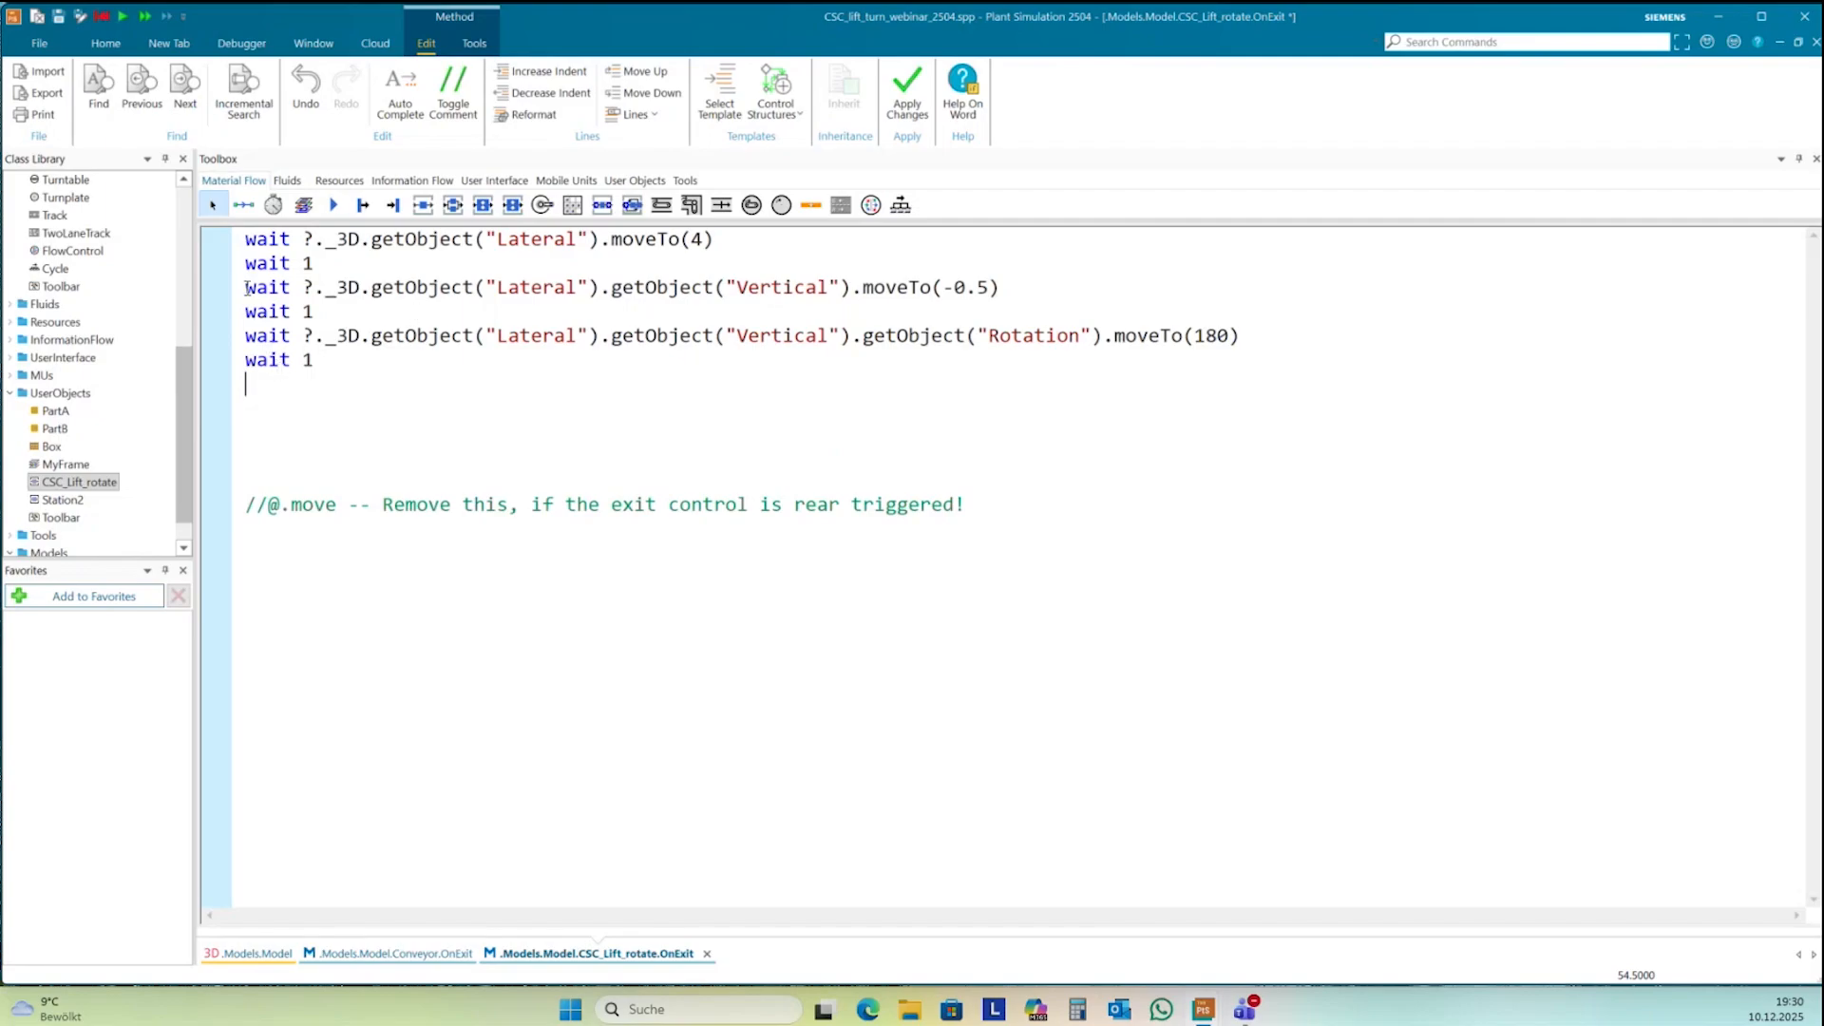
- Copy the Vertical moveTo line below the last wait 1 and set its target to 0
left_click_drag(247, 287, 1010, 287)
key("ctrl+c")
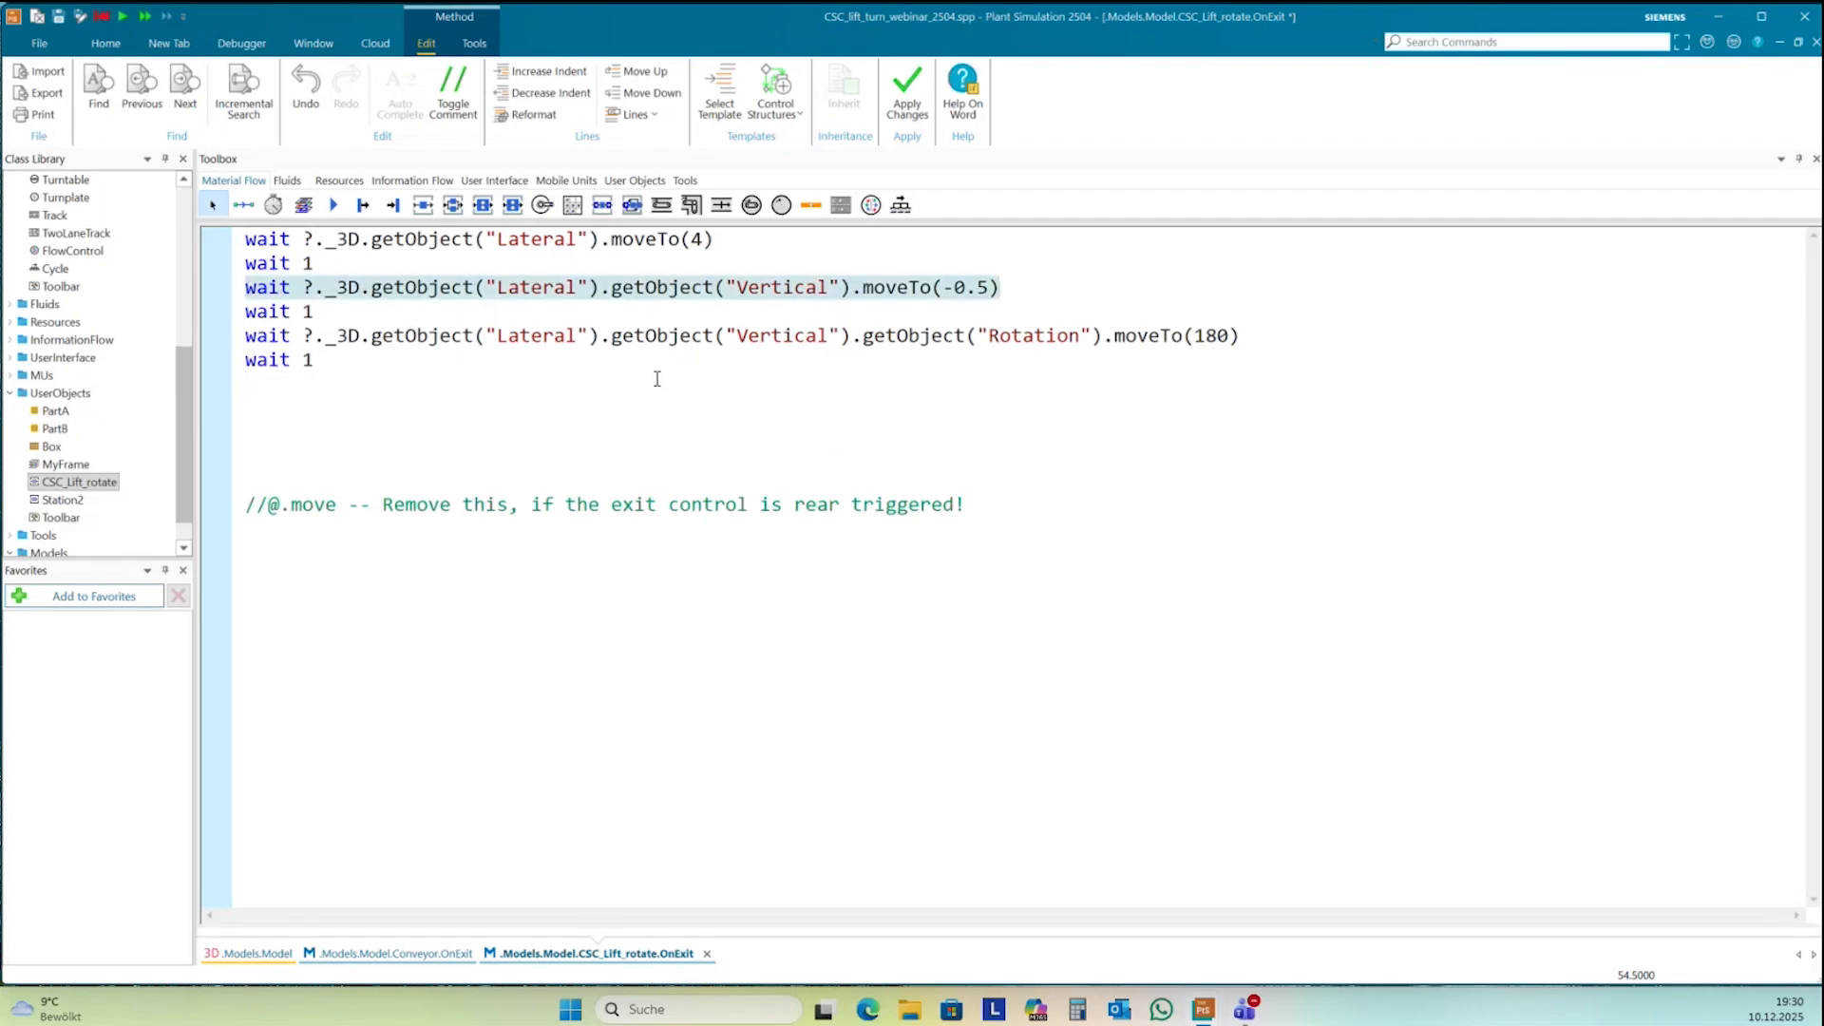
left_click(309, 379)
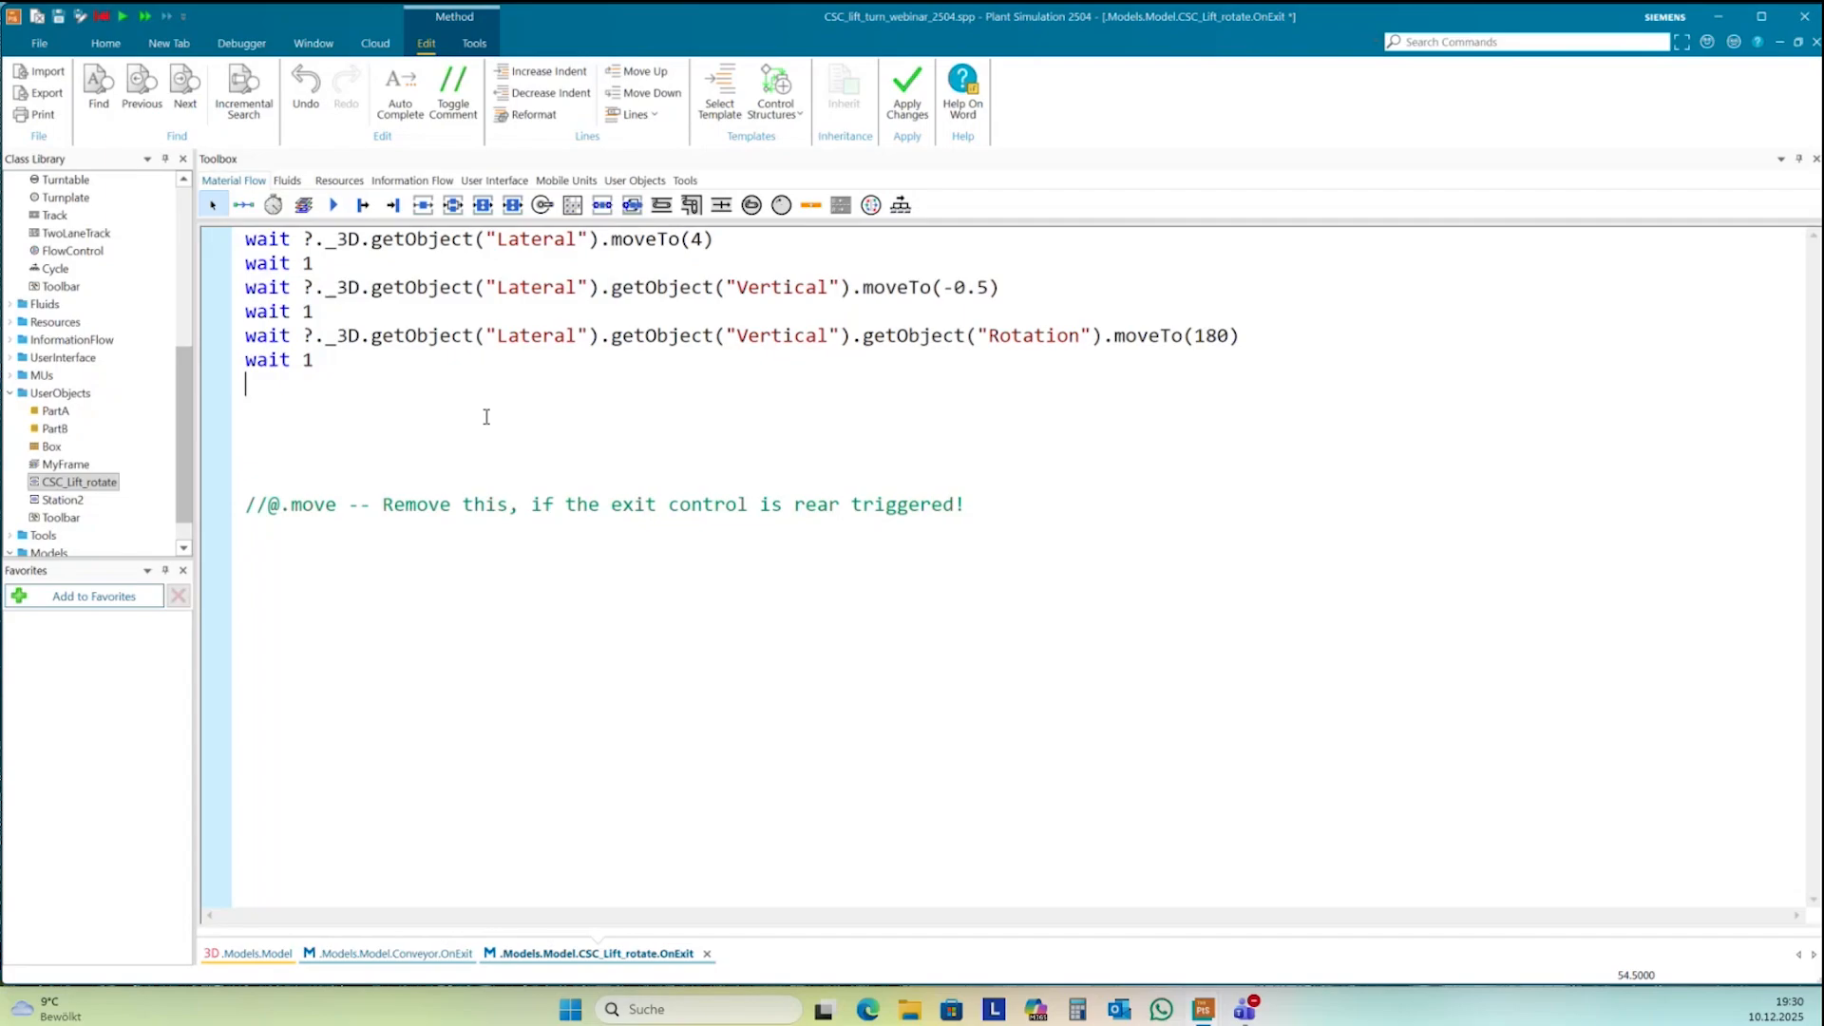
key("ctrl+v")
left_click(953, 384)
key("BackSpace")
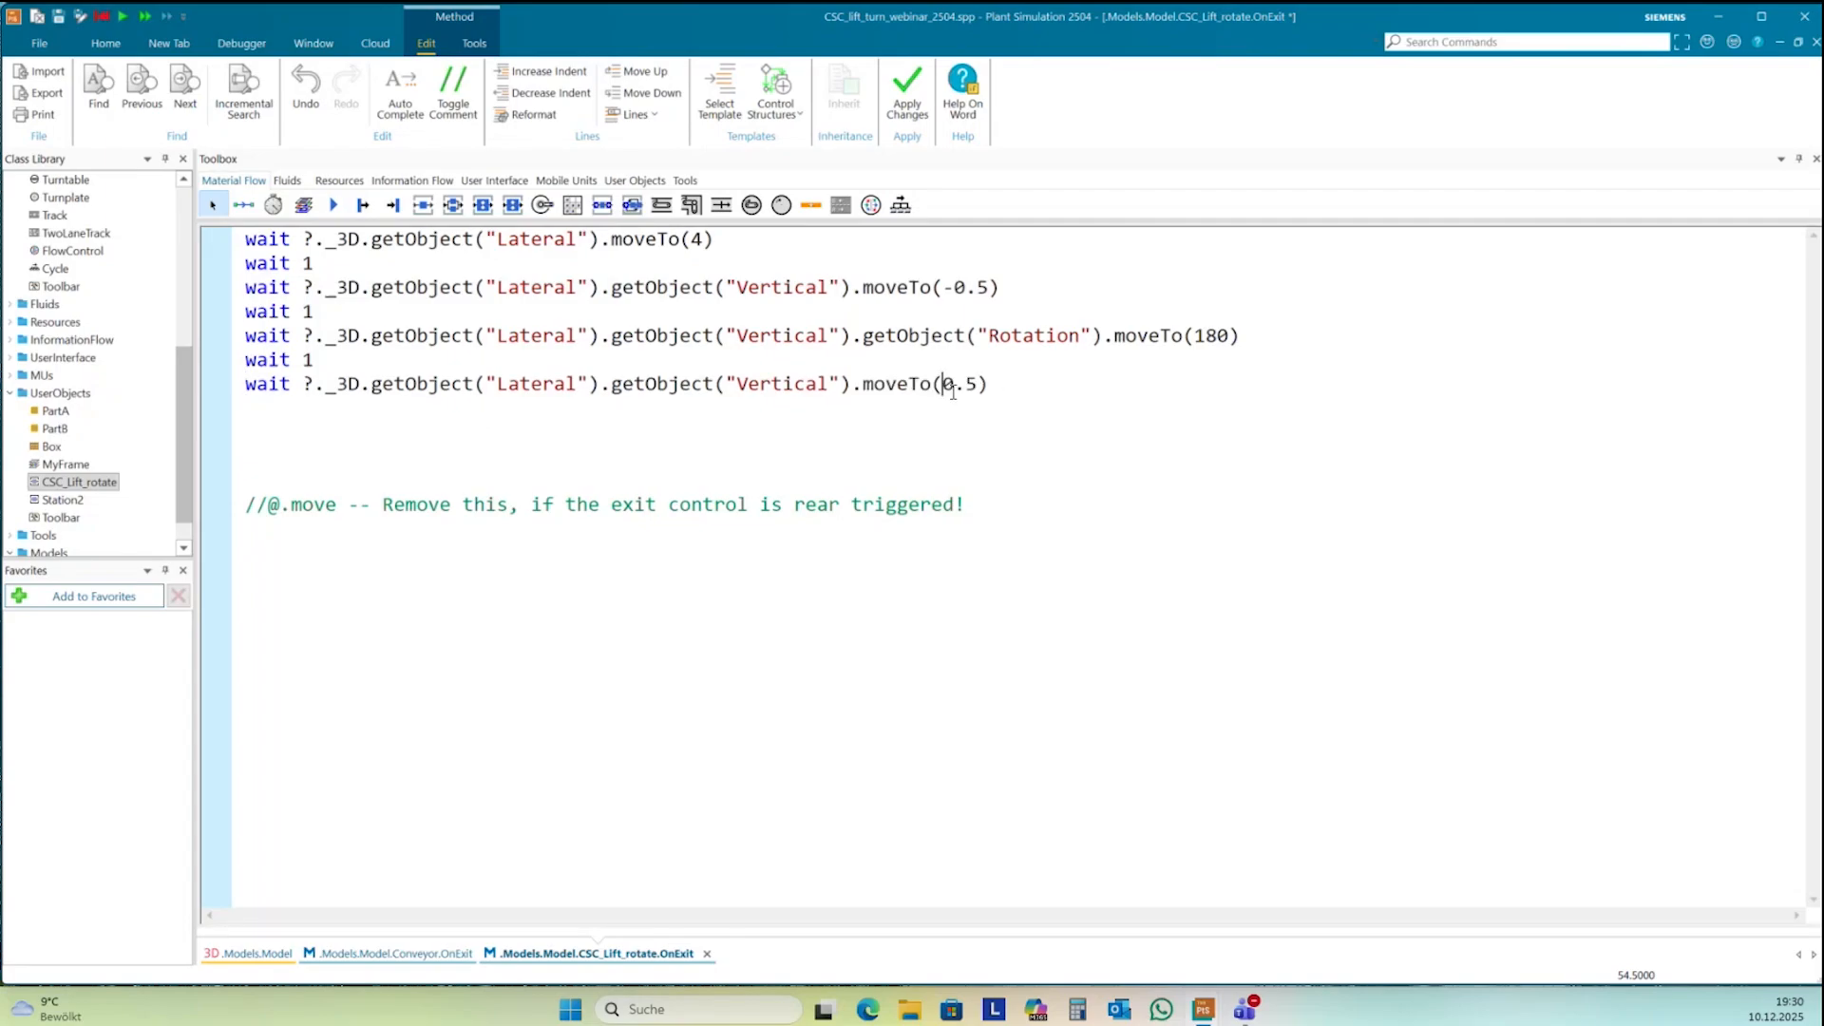
key("Delete")
key("Delete")
left_click(992, 387)
- Copy the Lateral moveTo(4) line to the end of the sequence and insert wait 1 before it
key("Return")
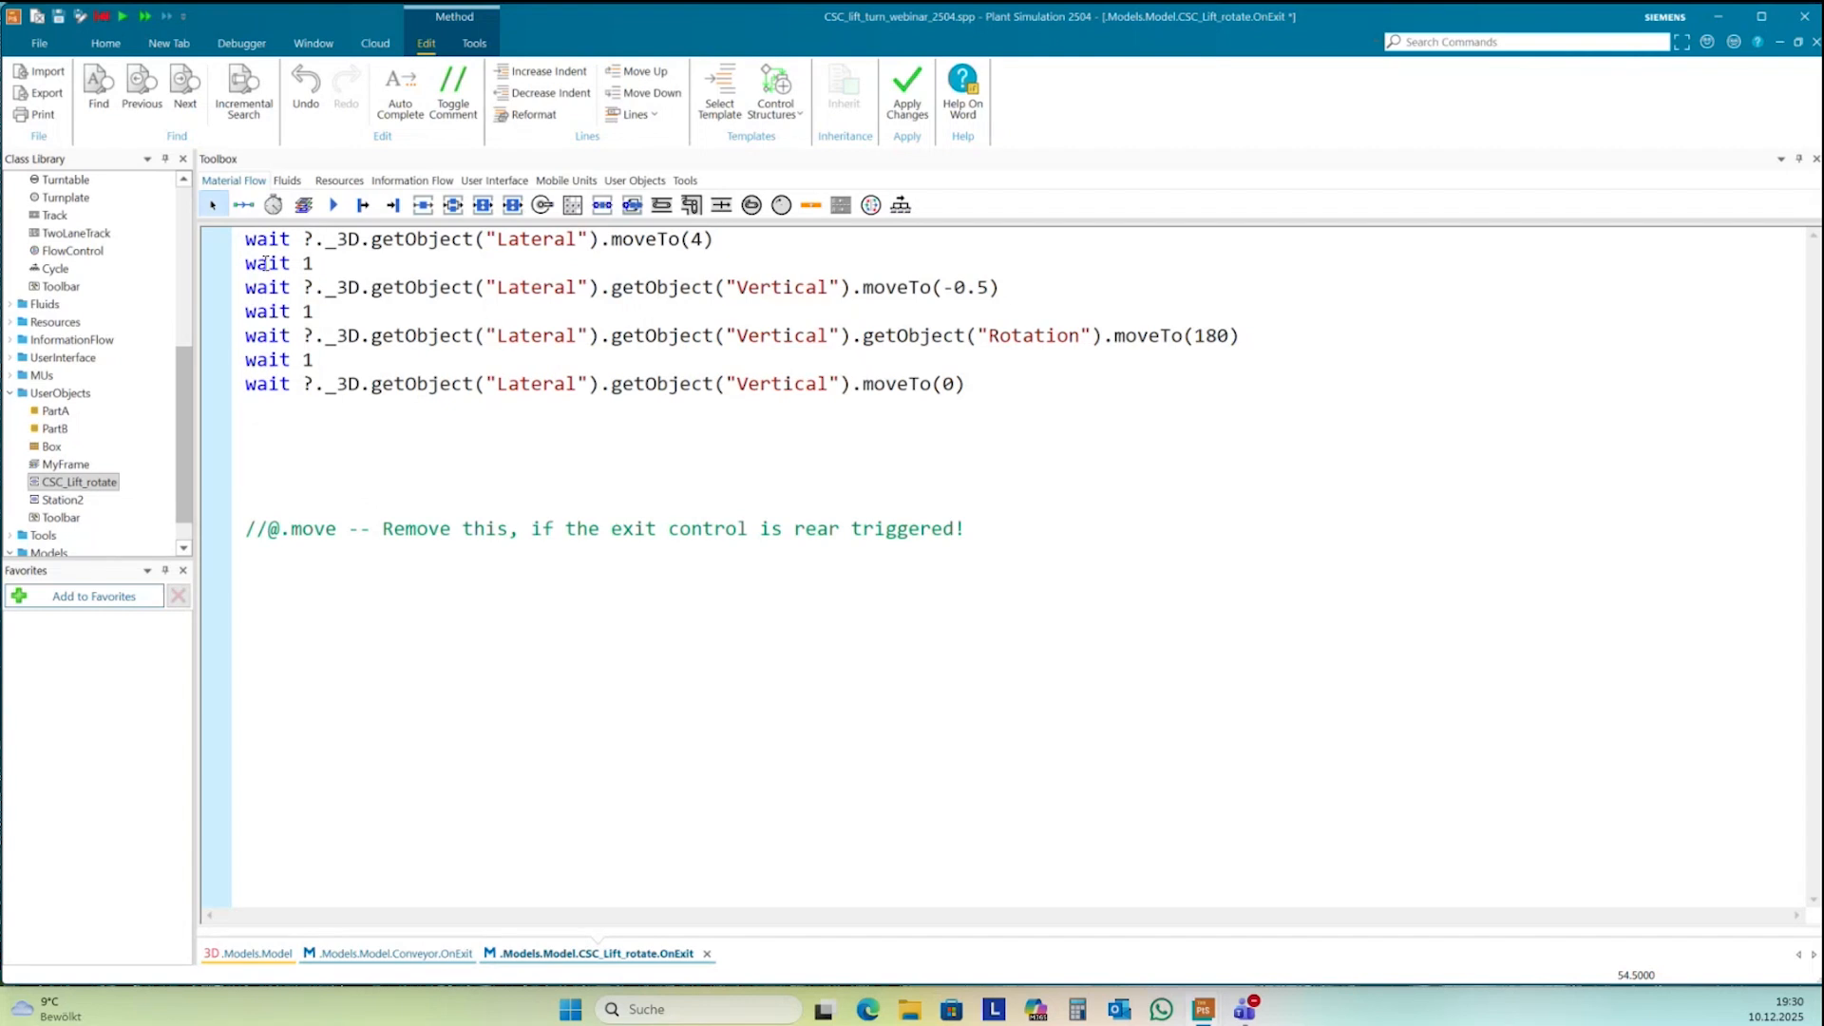
left_click_drag(245, 239, 722, 245)
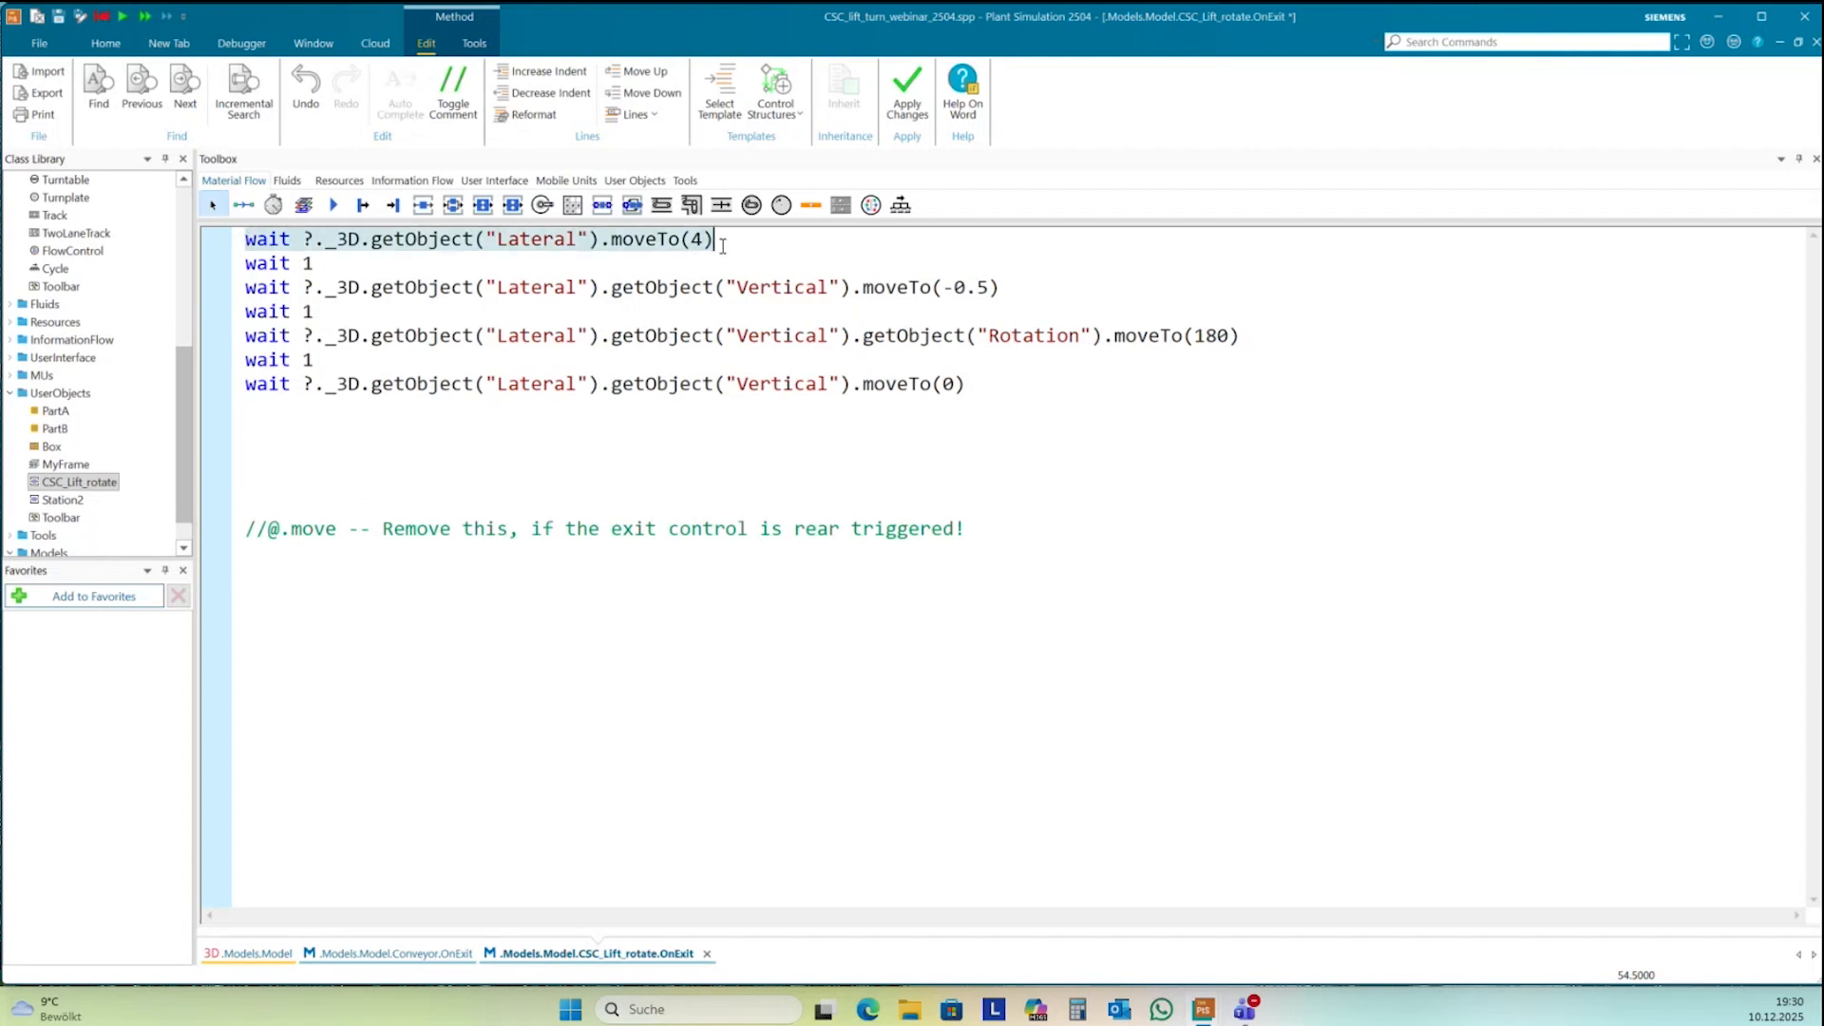
key("ctrl+c")
left_click(284, 409)
key("ctrl+v")
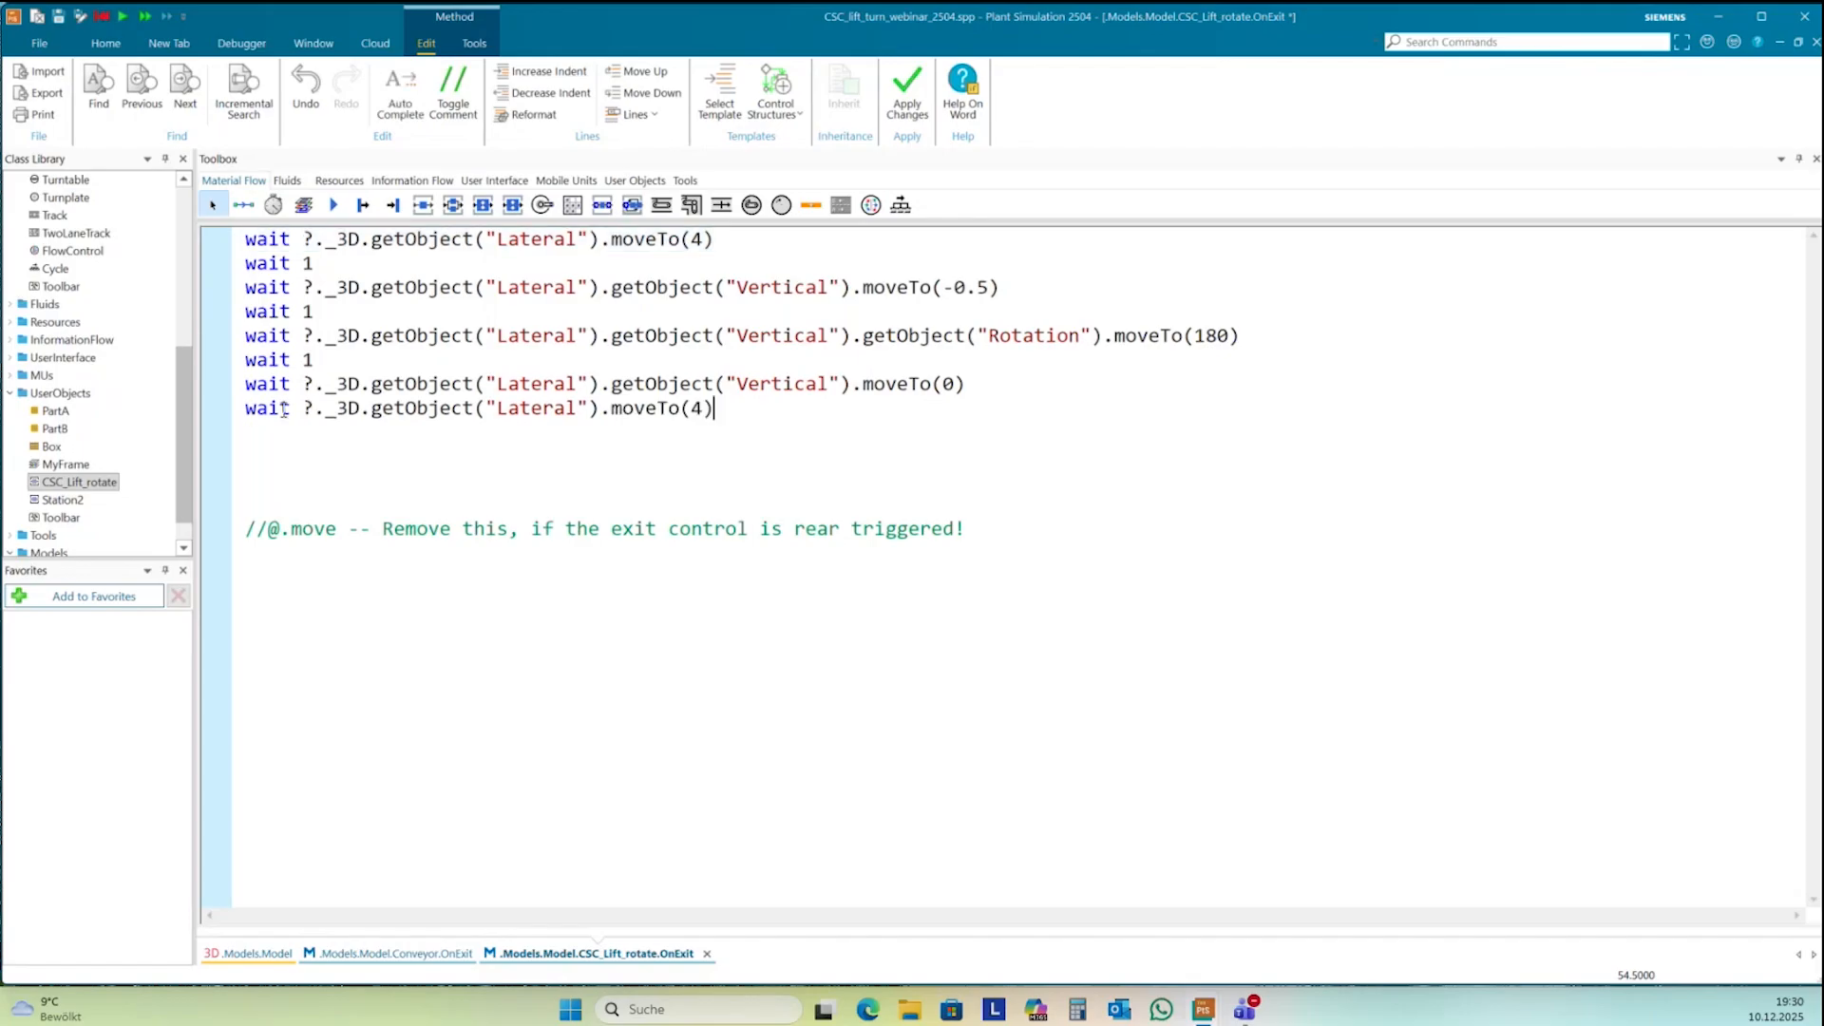
left_click(984, 395)
key("Return")
type("wai")
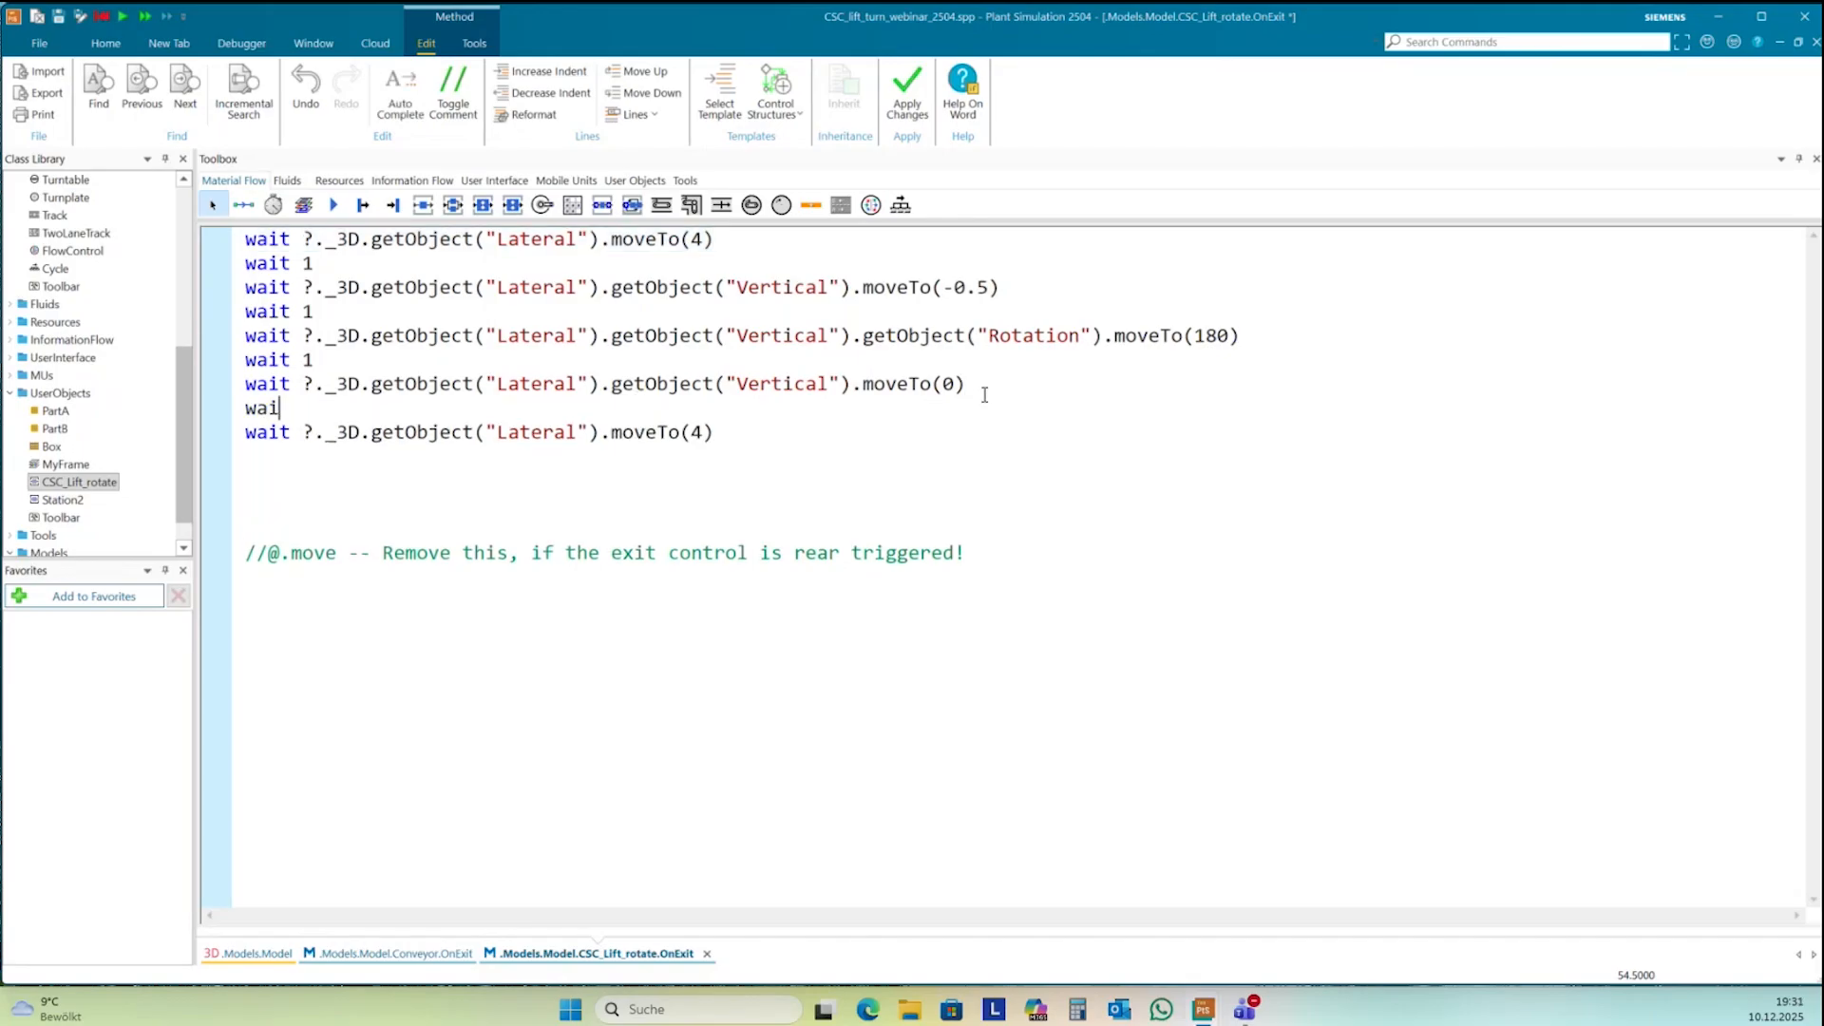
type("t 1")
- Remove the blank lines after the last Lateral line and uncomment the @.move statement
left_click(757, 433)
key("Return")
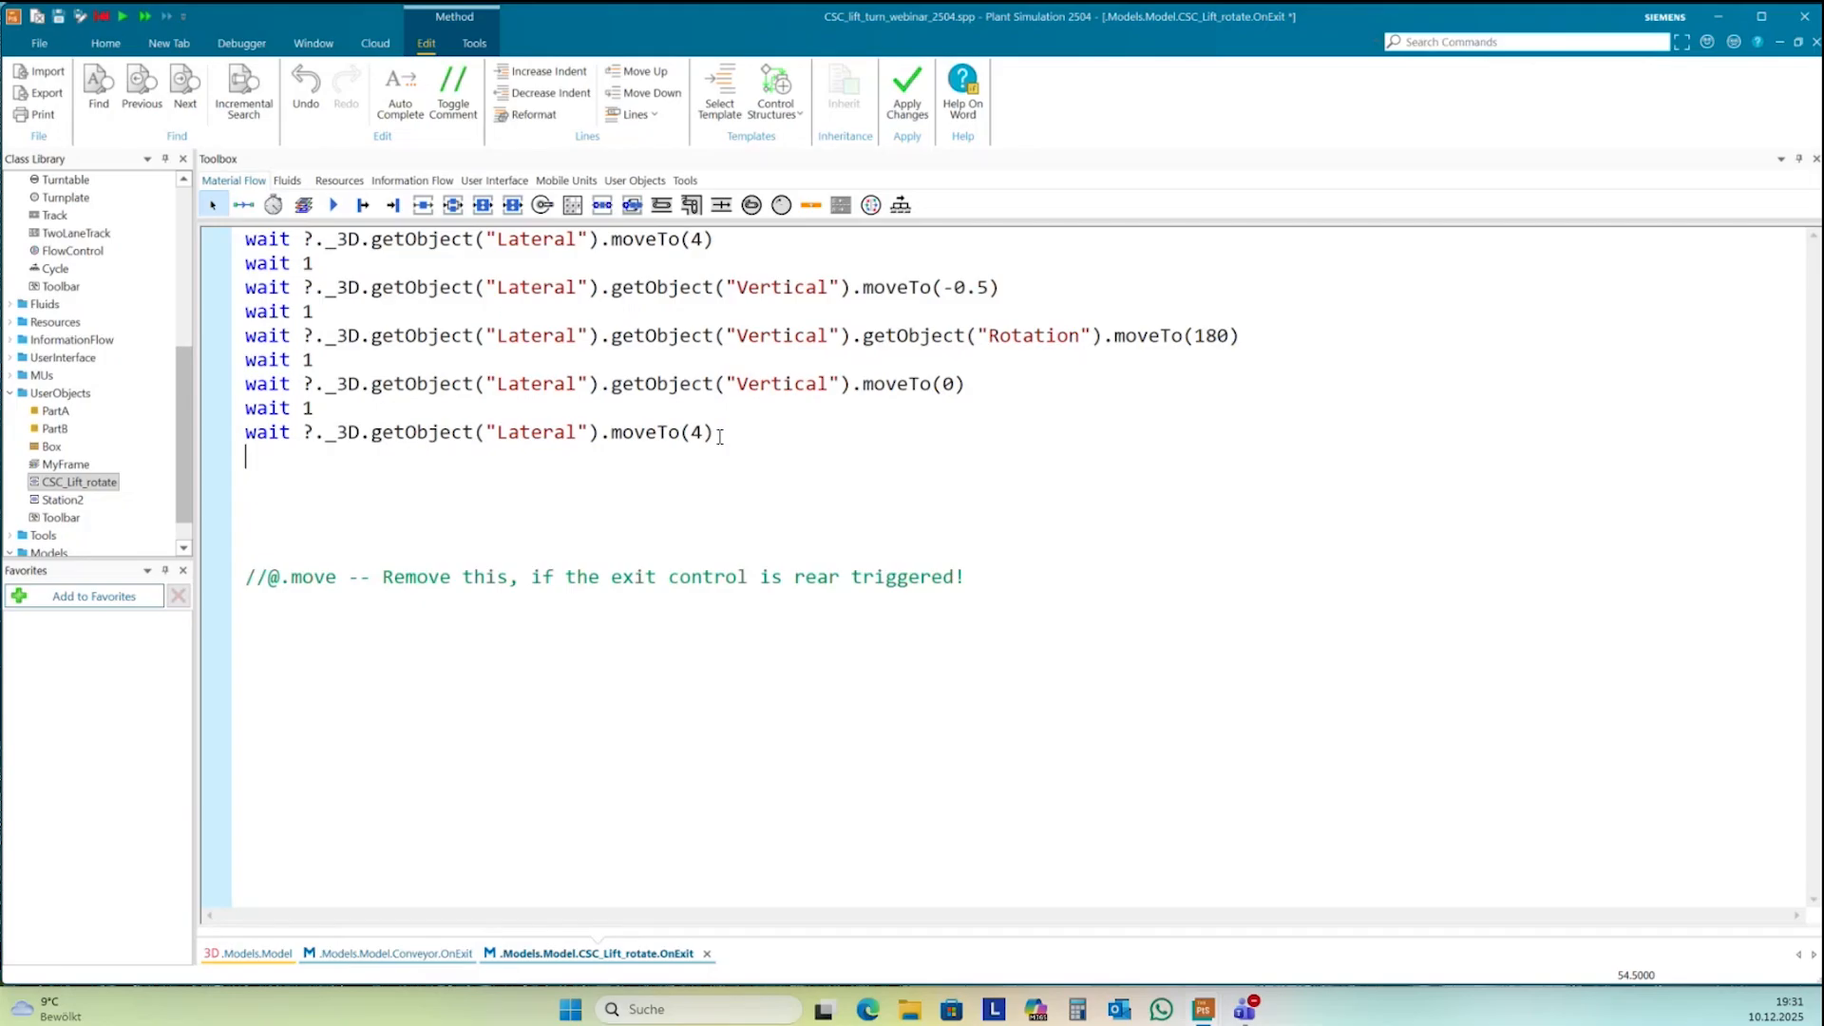
key("Delete")
key("Delete")
key("Delete")
key("Delete")
key("Delete")
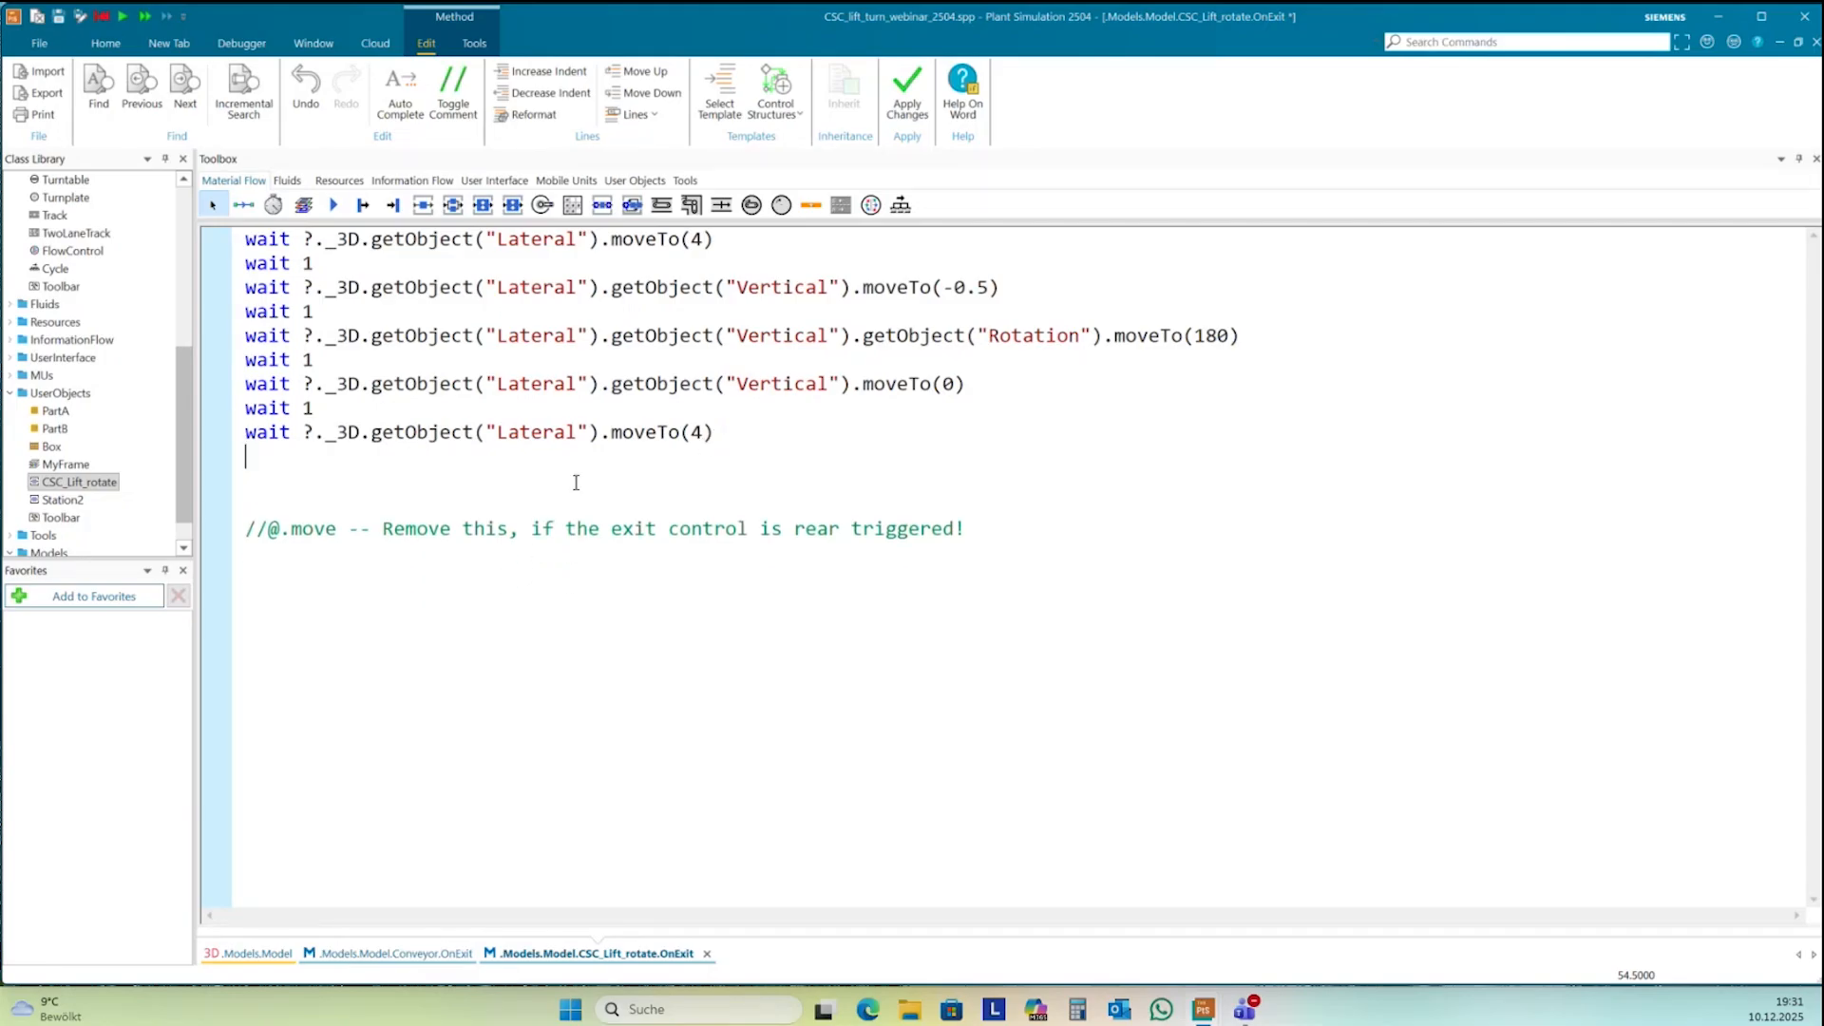
key("Delete")
key("Delete")
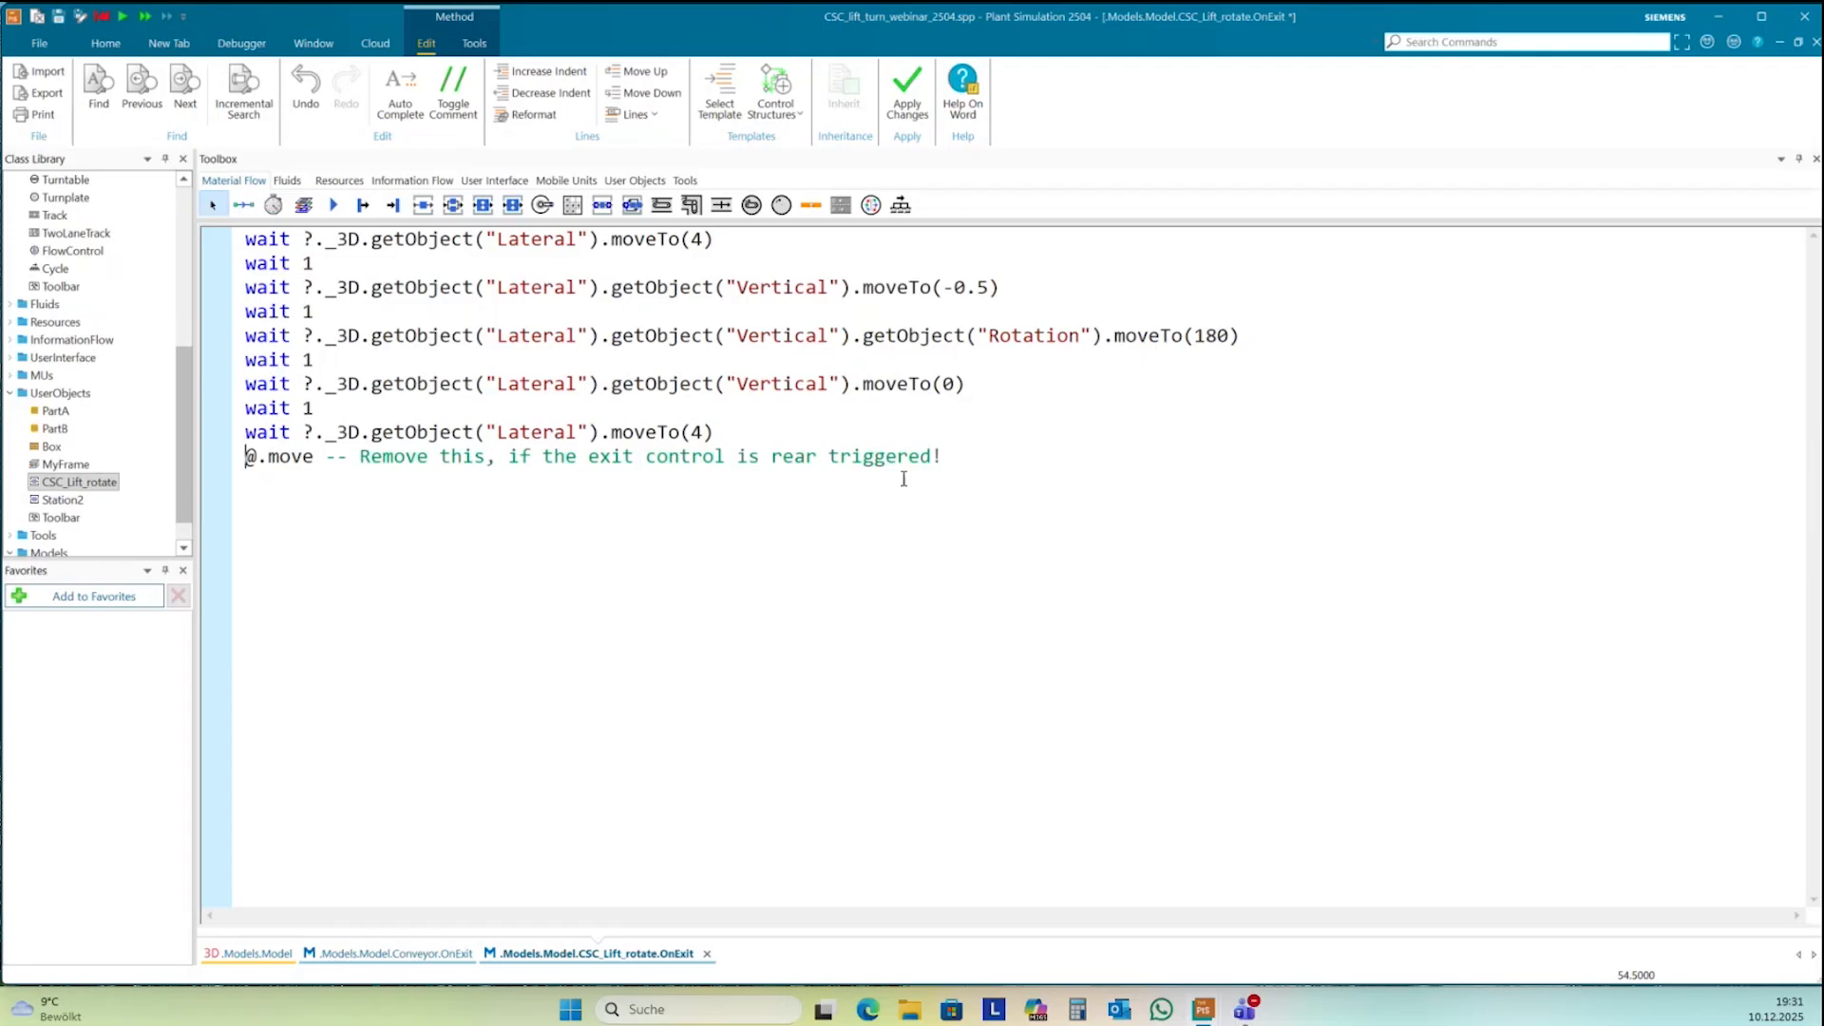
- Add wait 5 below the @.move statement and set the last Lateral moveTo target to 8
left_click(959, 459)
type("wait 5")
key("Return")
left_click(699, 430)
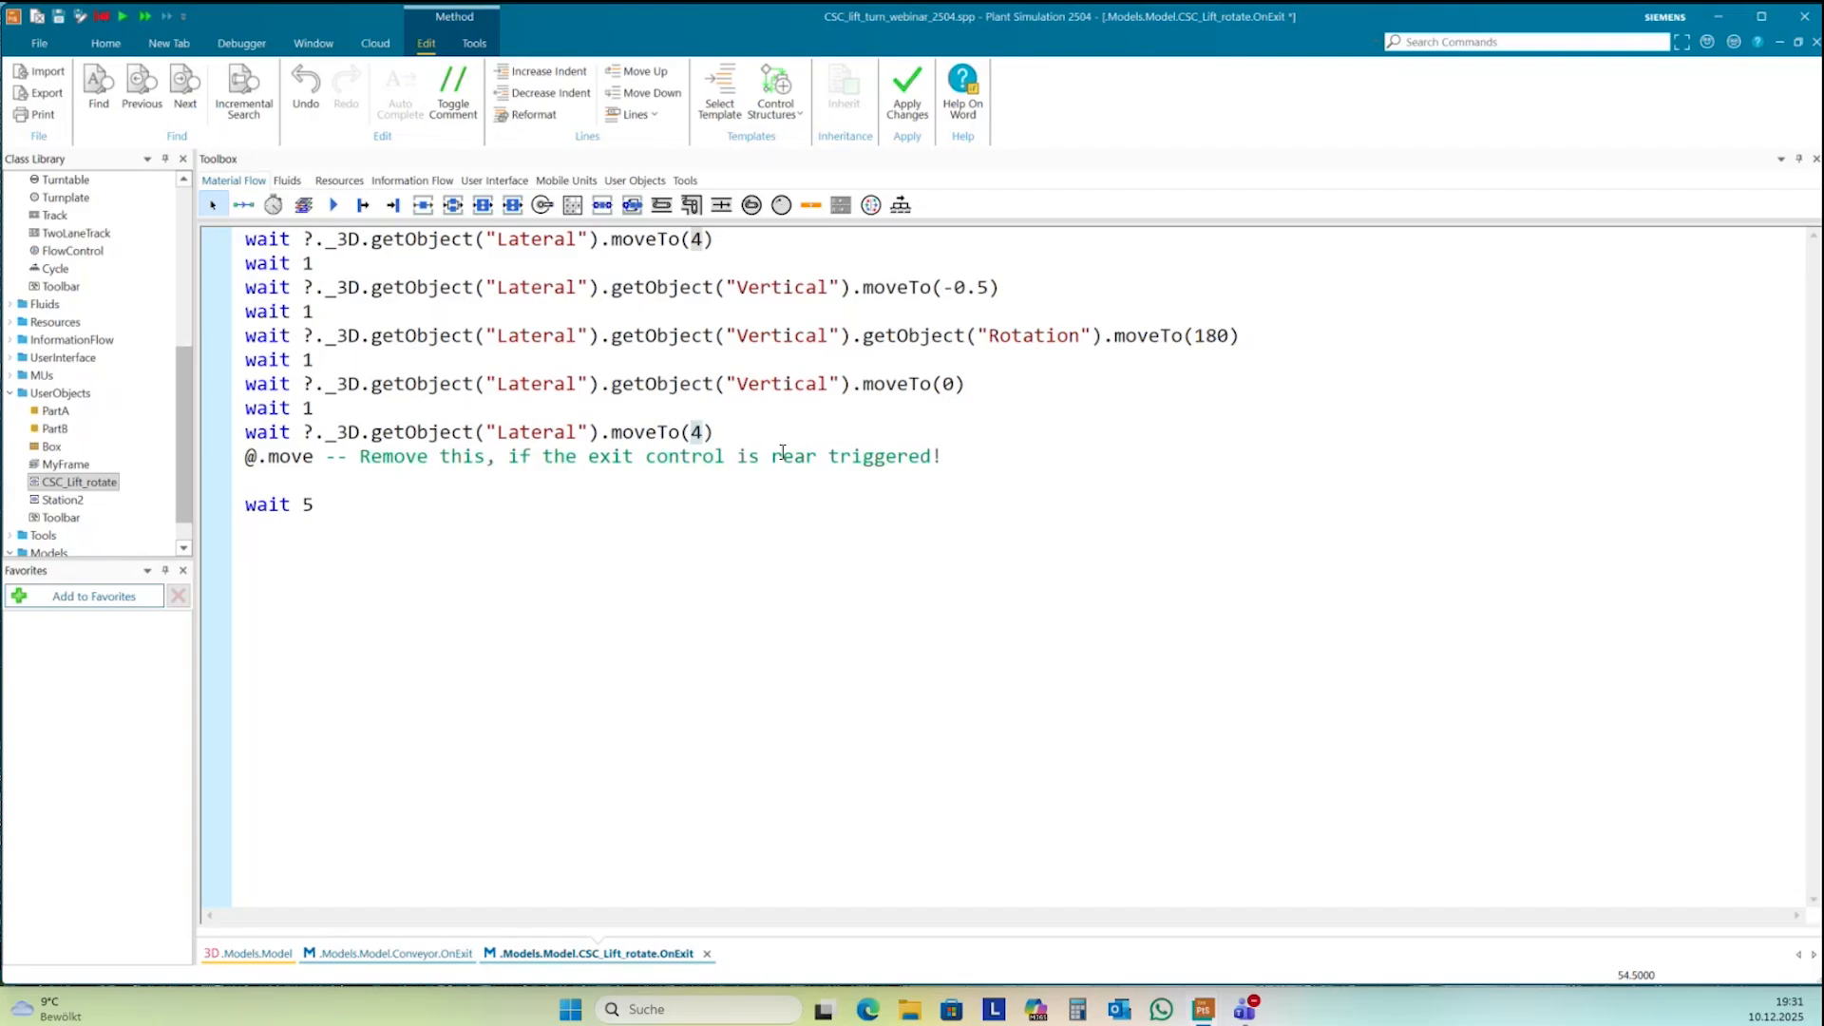
type("8")
- Add the comment //move back with double speed below wait 5
left_click(452, 671)
type("//")
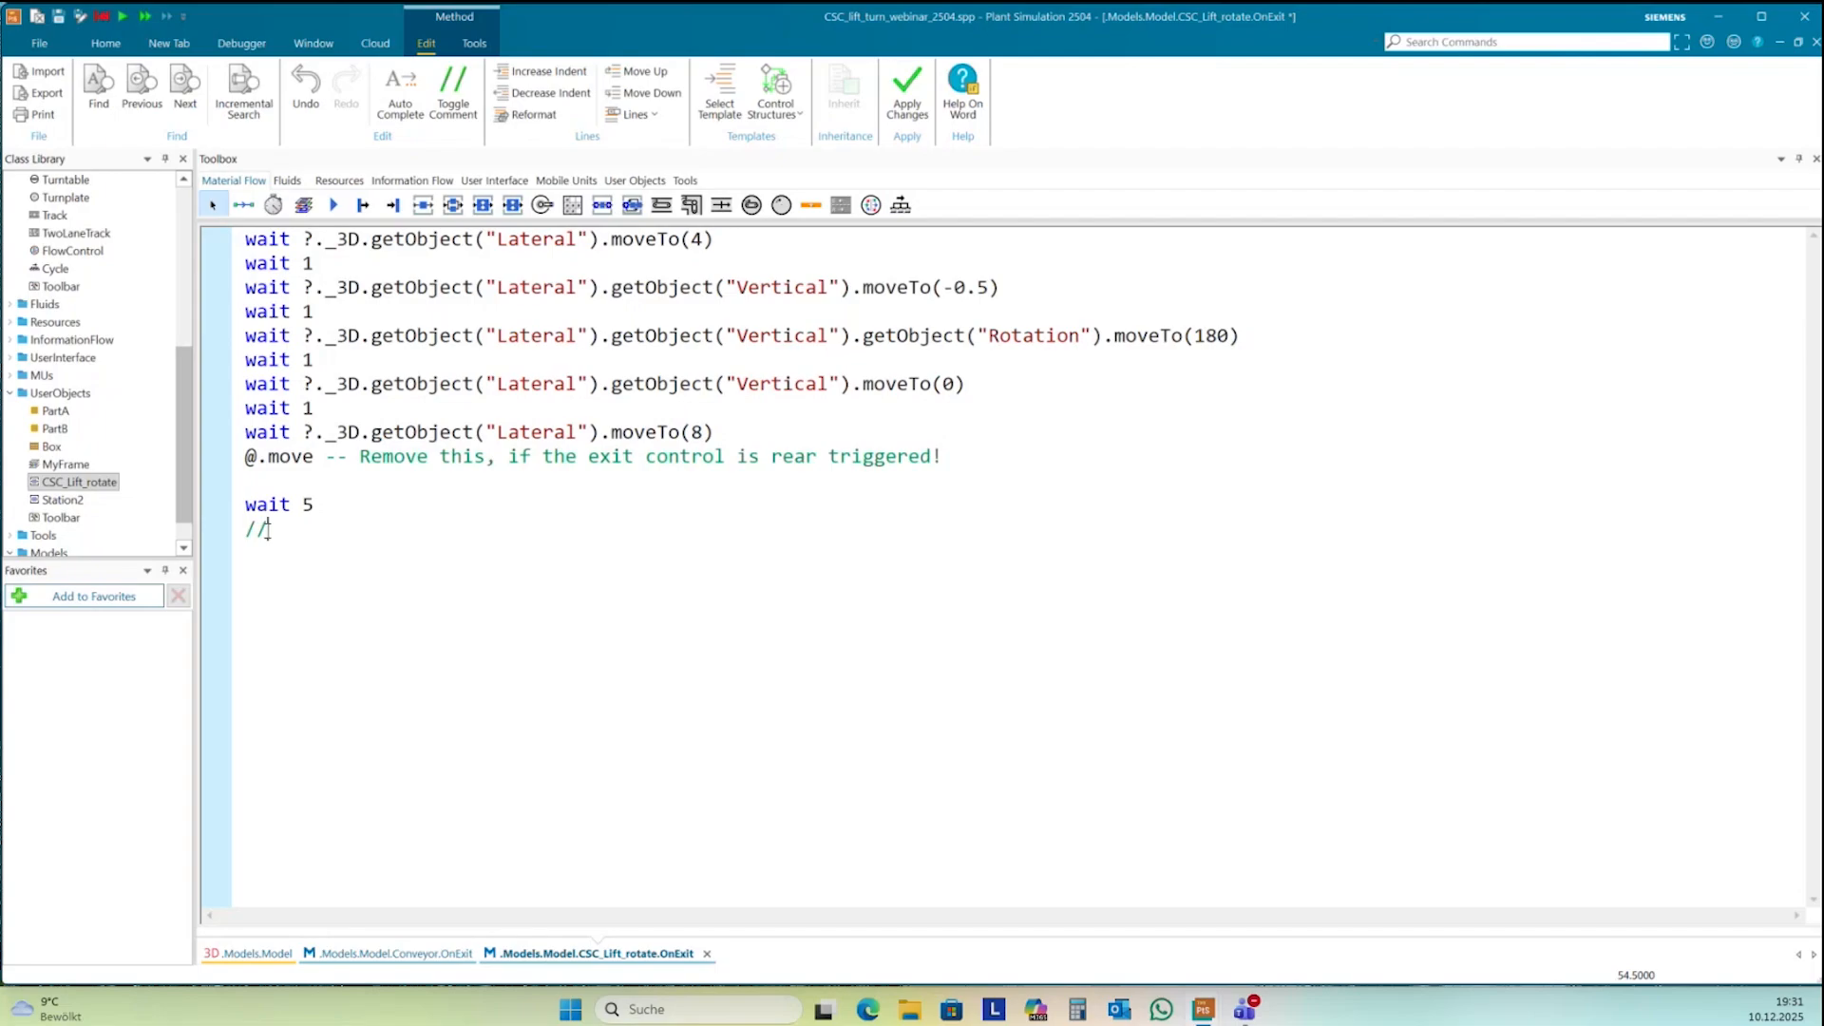
type("move back with d")
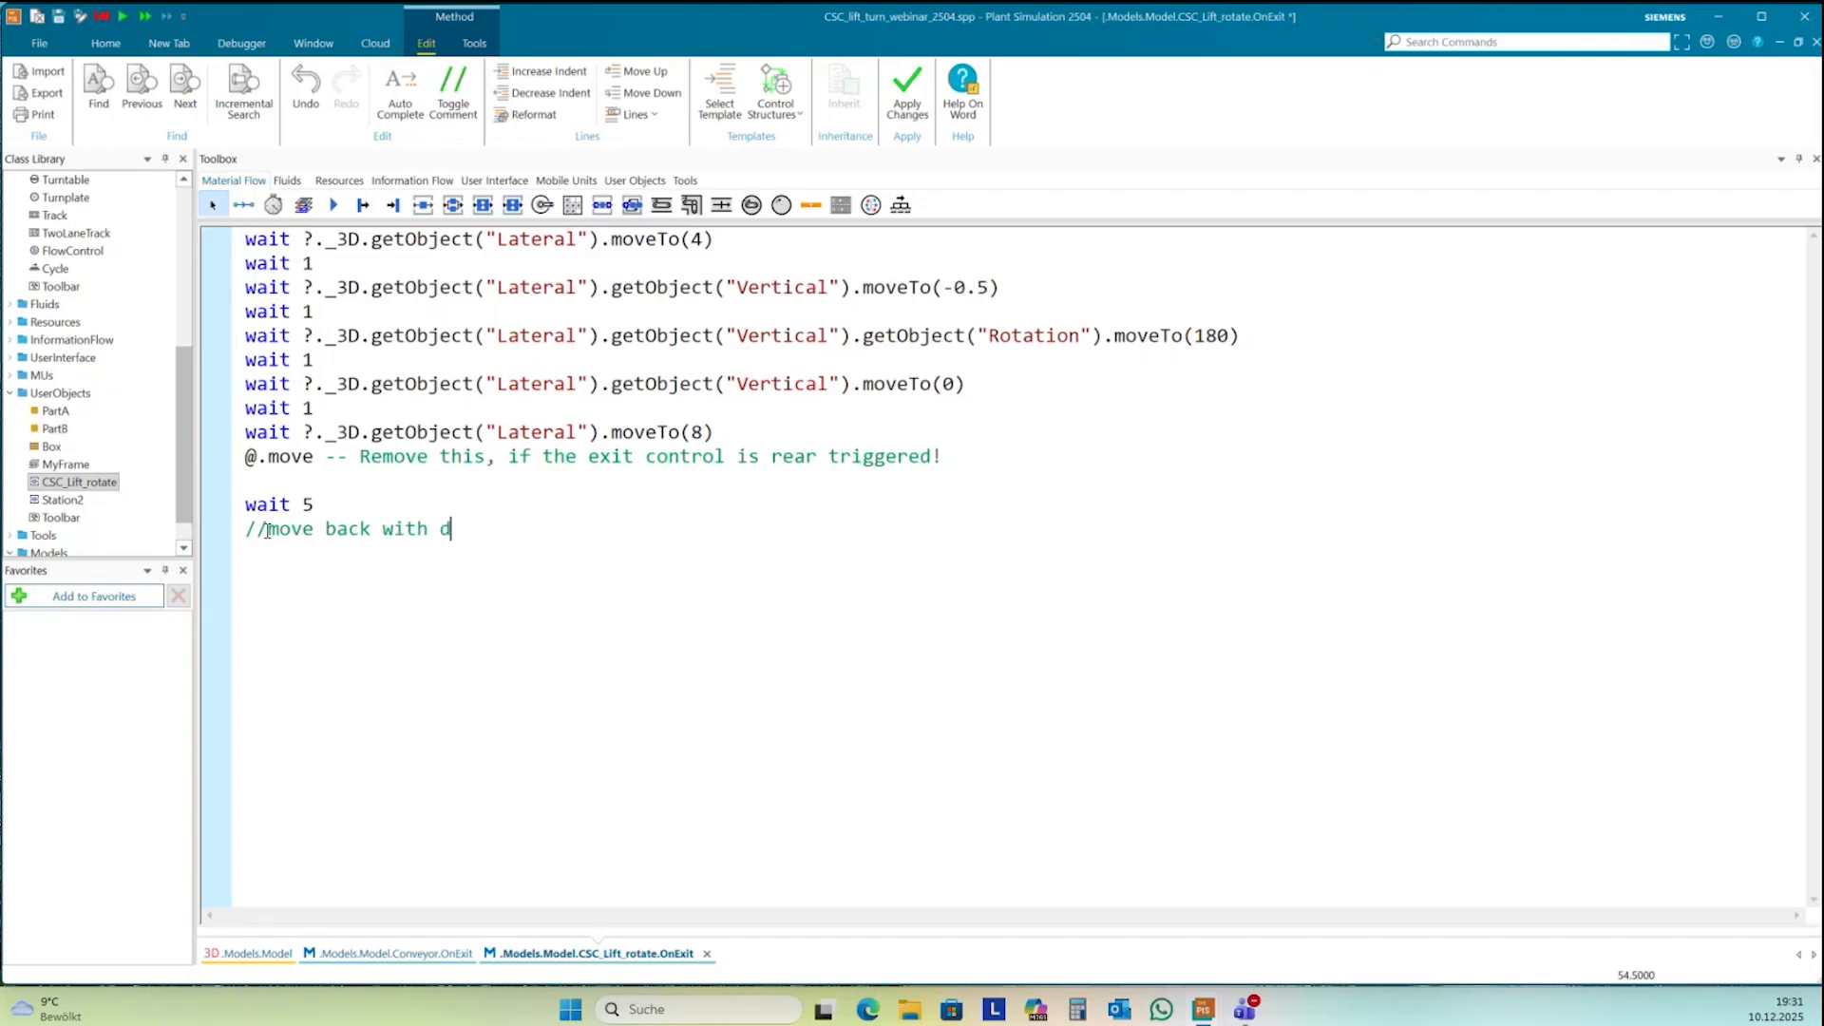
type("ouble speed")
key("Return")
- Copy the last Lateral moveTo line below the double speed comment and set its arguments to 0,10
left_click_drag(247, 431, 720, 431)
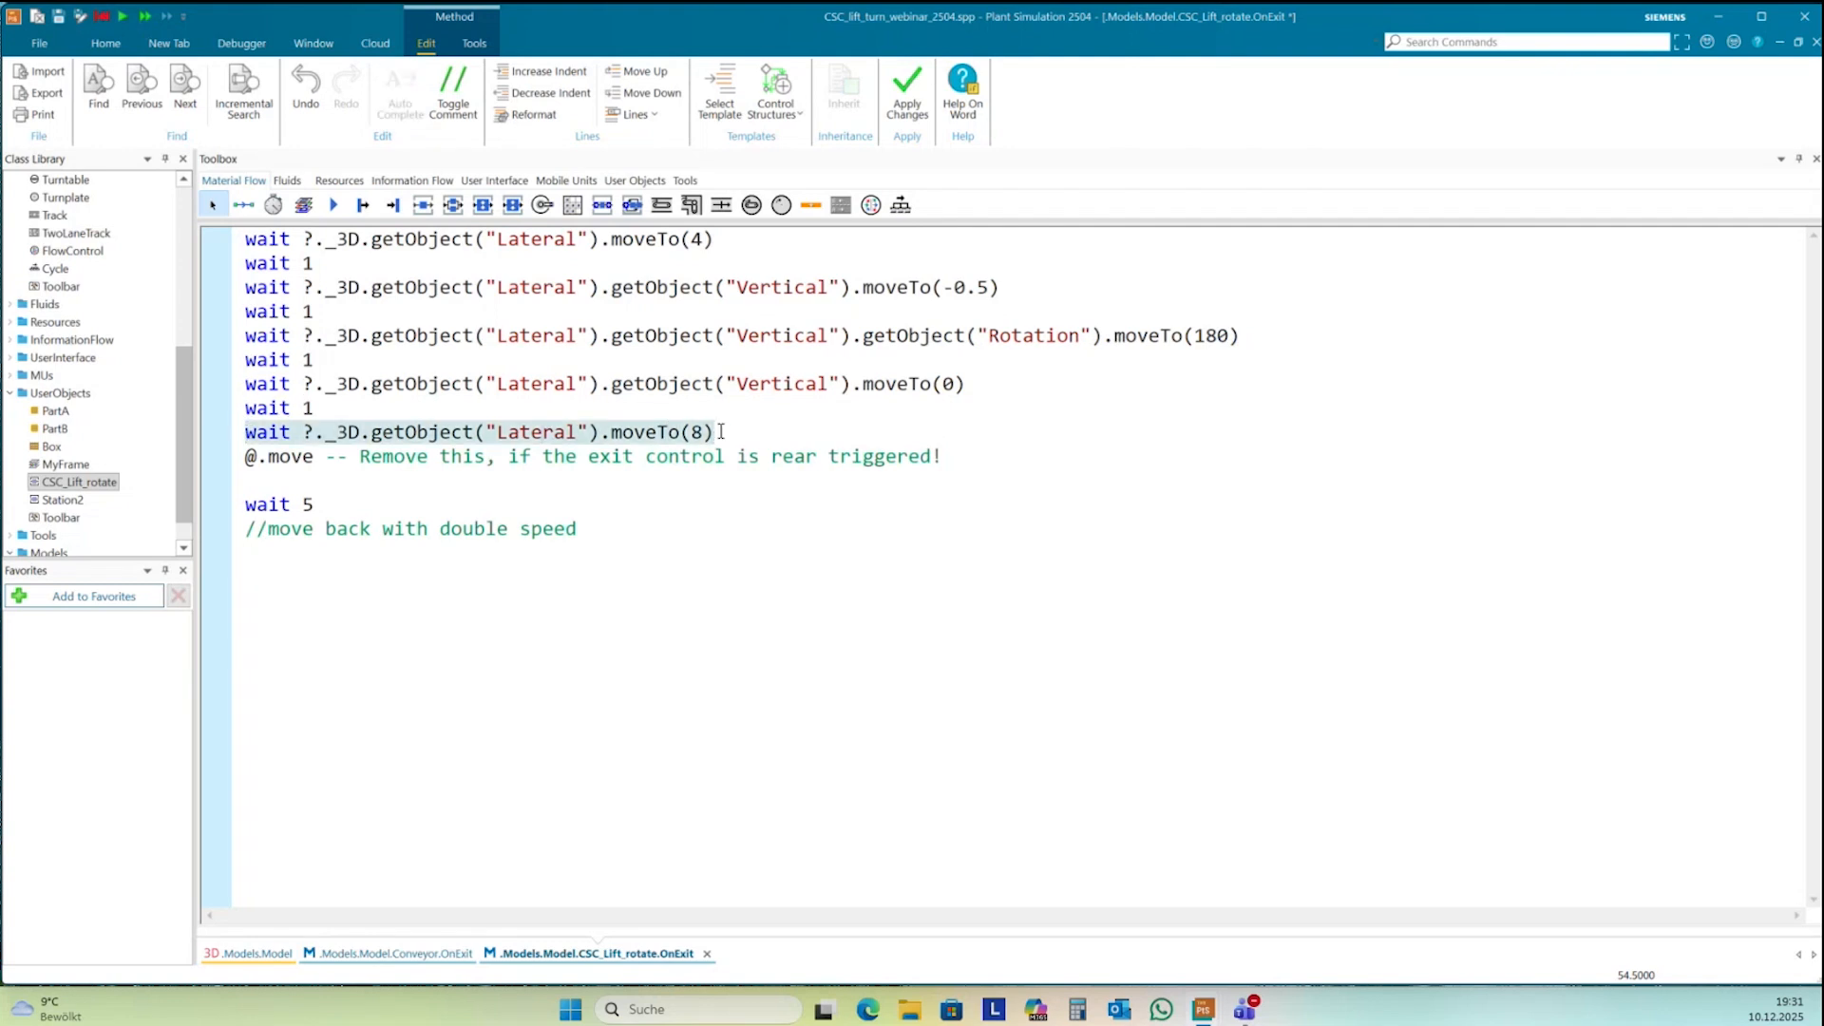
key("ctrl+c")
left_click(244, 554)
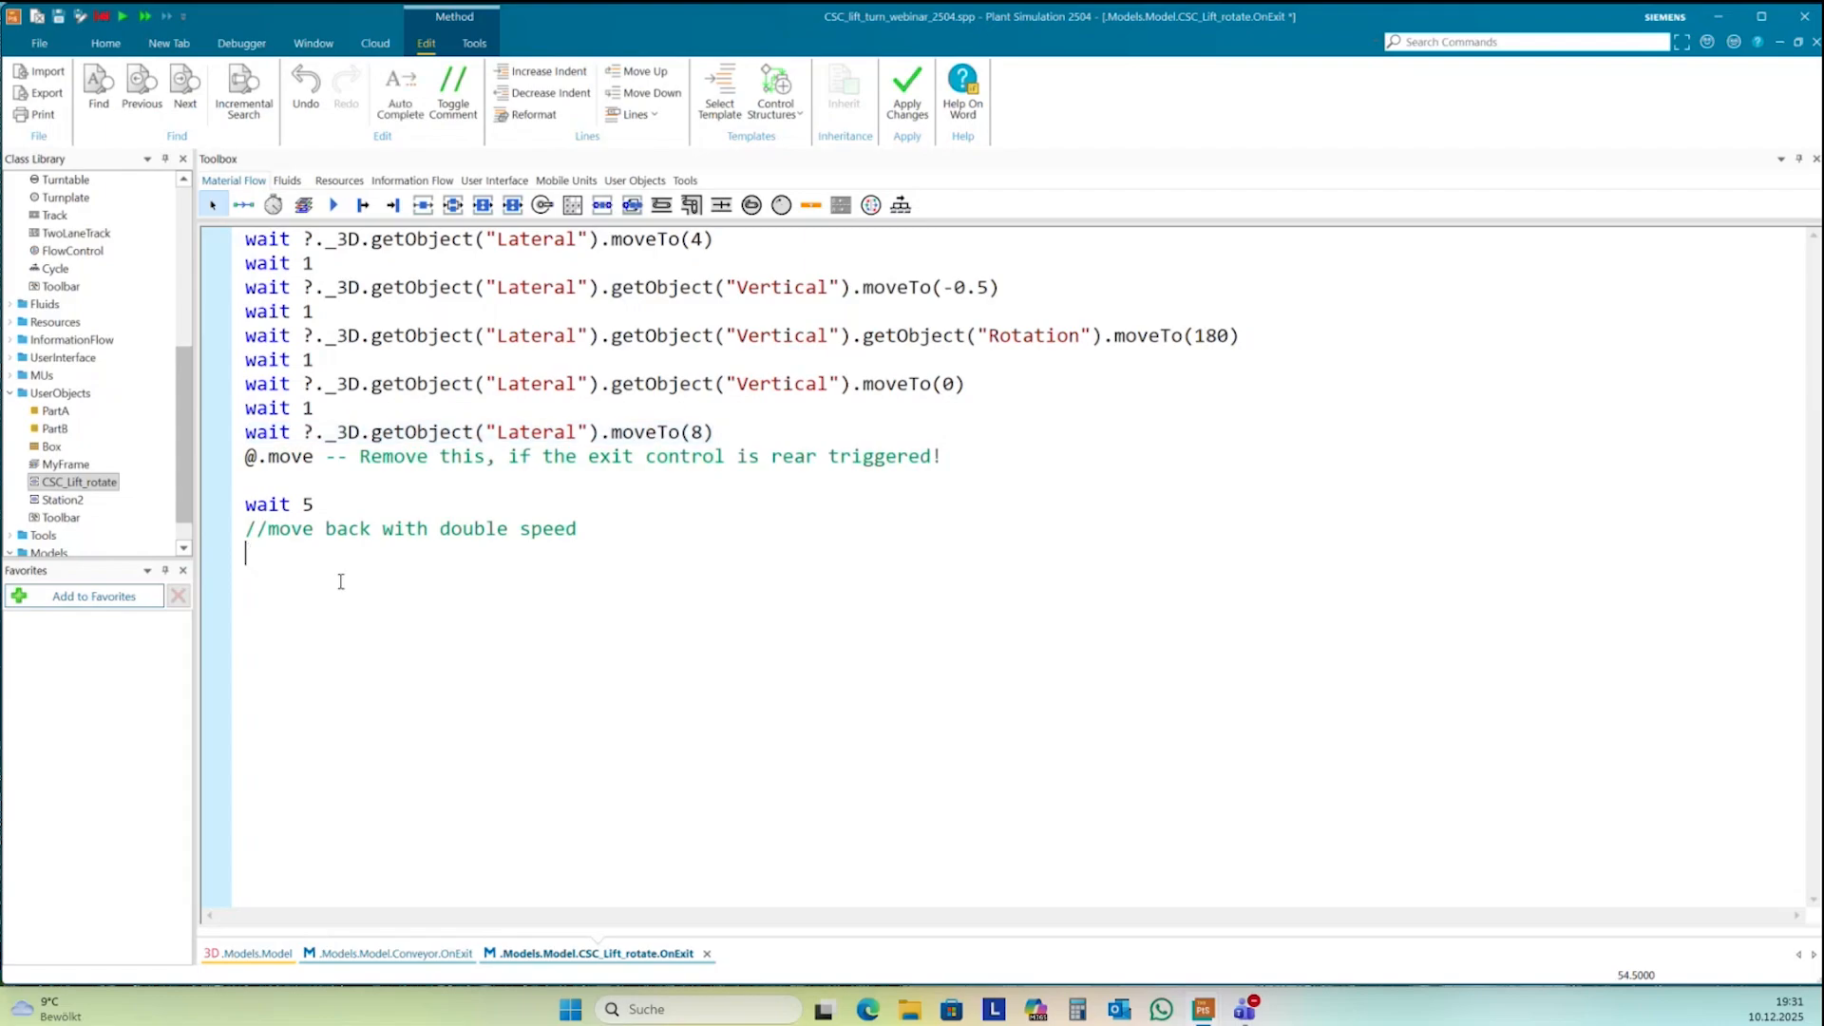
key("ctrl+v")
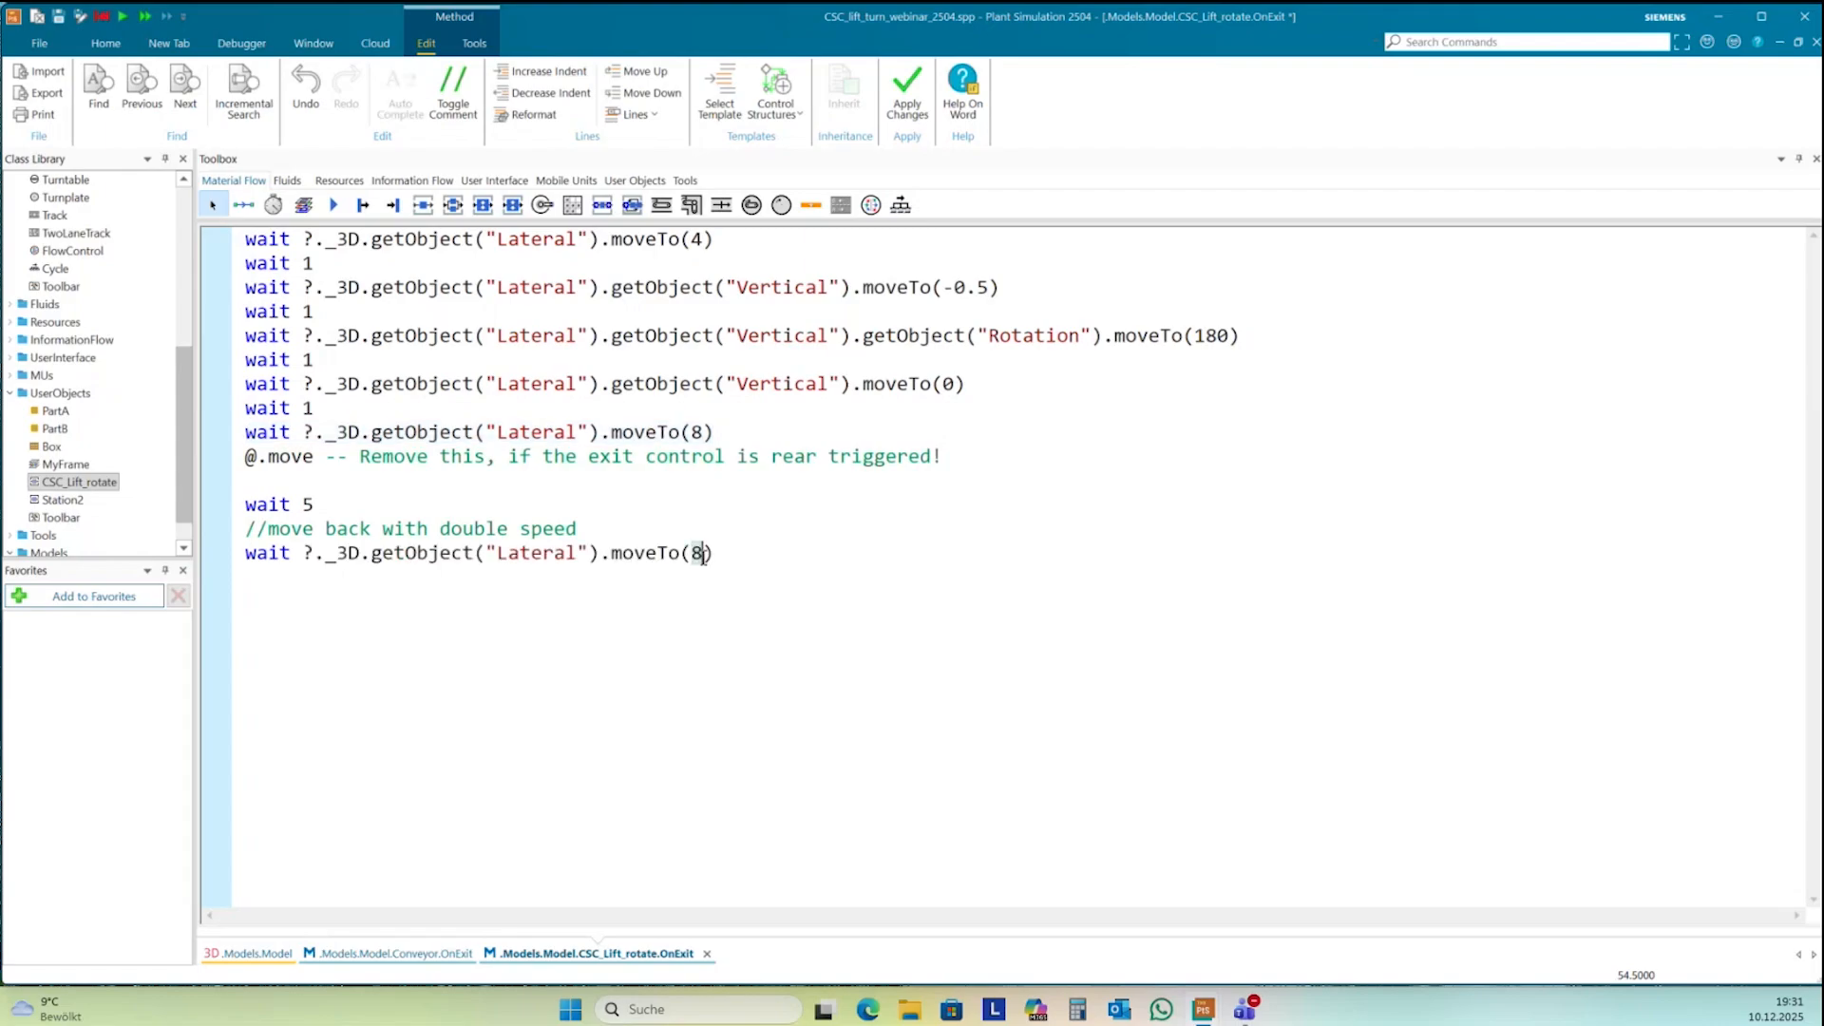
double_click(699, 553)
type("0,10")
left_click(776, 557)
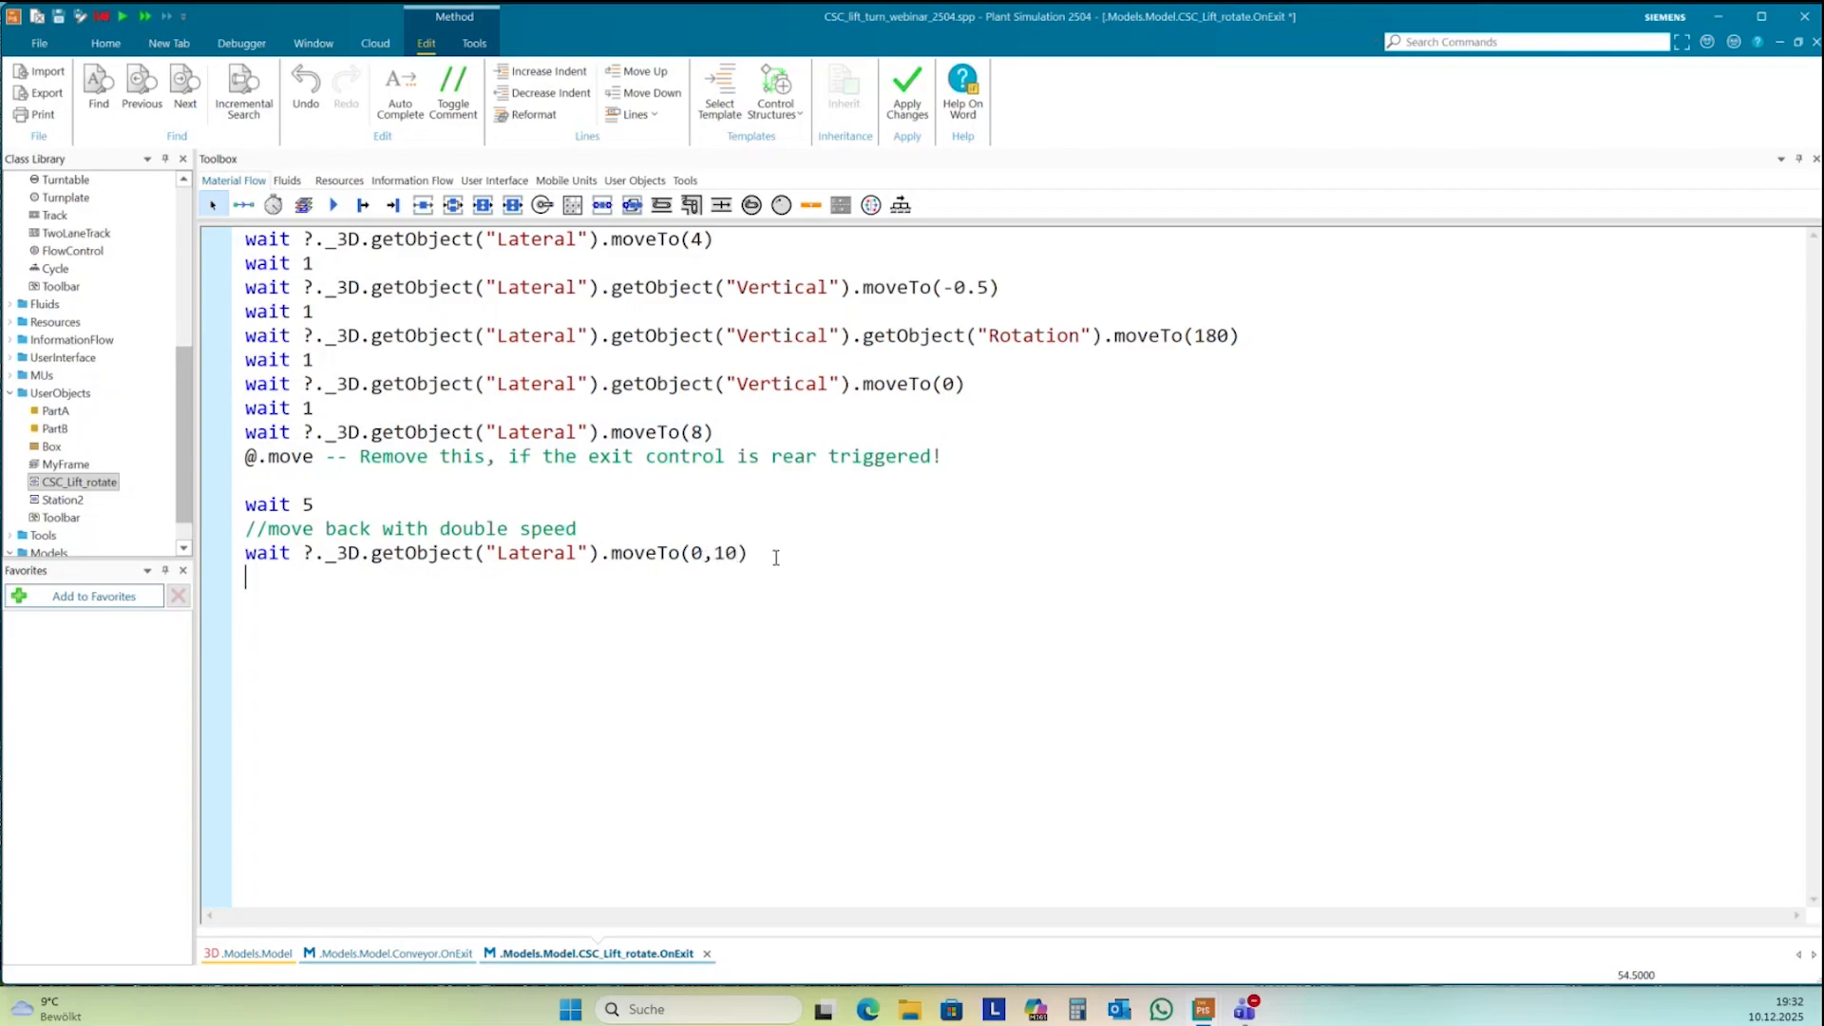
double_click(720, 554)
left_click(750, 555)
left_click(600, 576)
left_click_drag(1193, 336, 1229, 336)
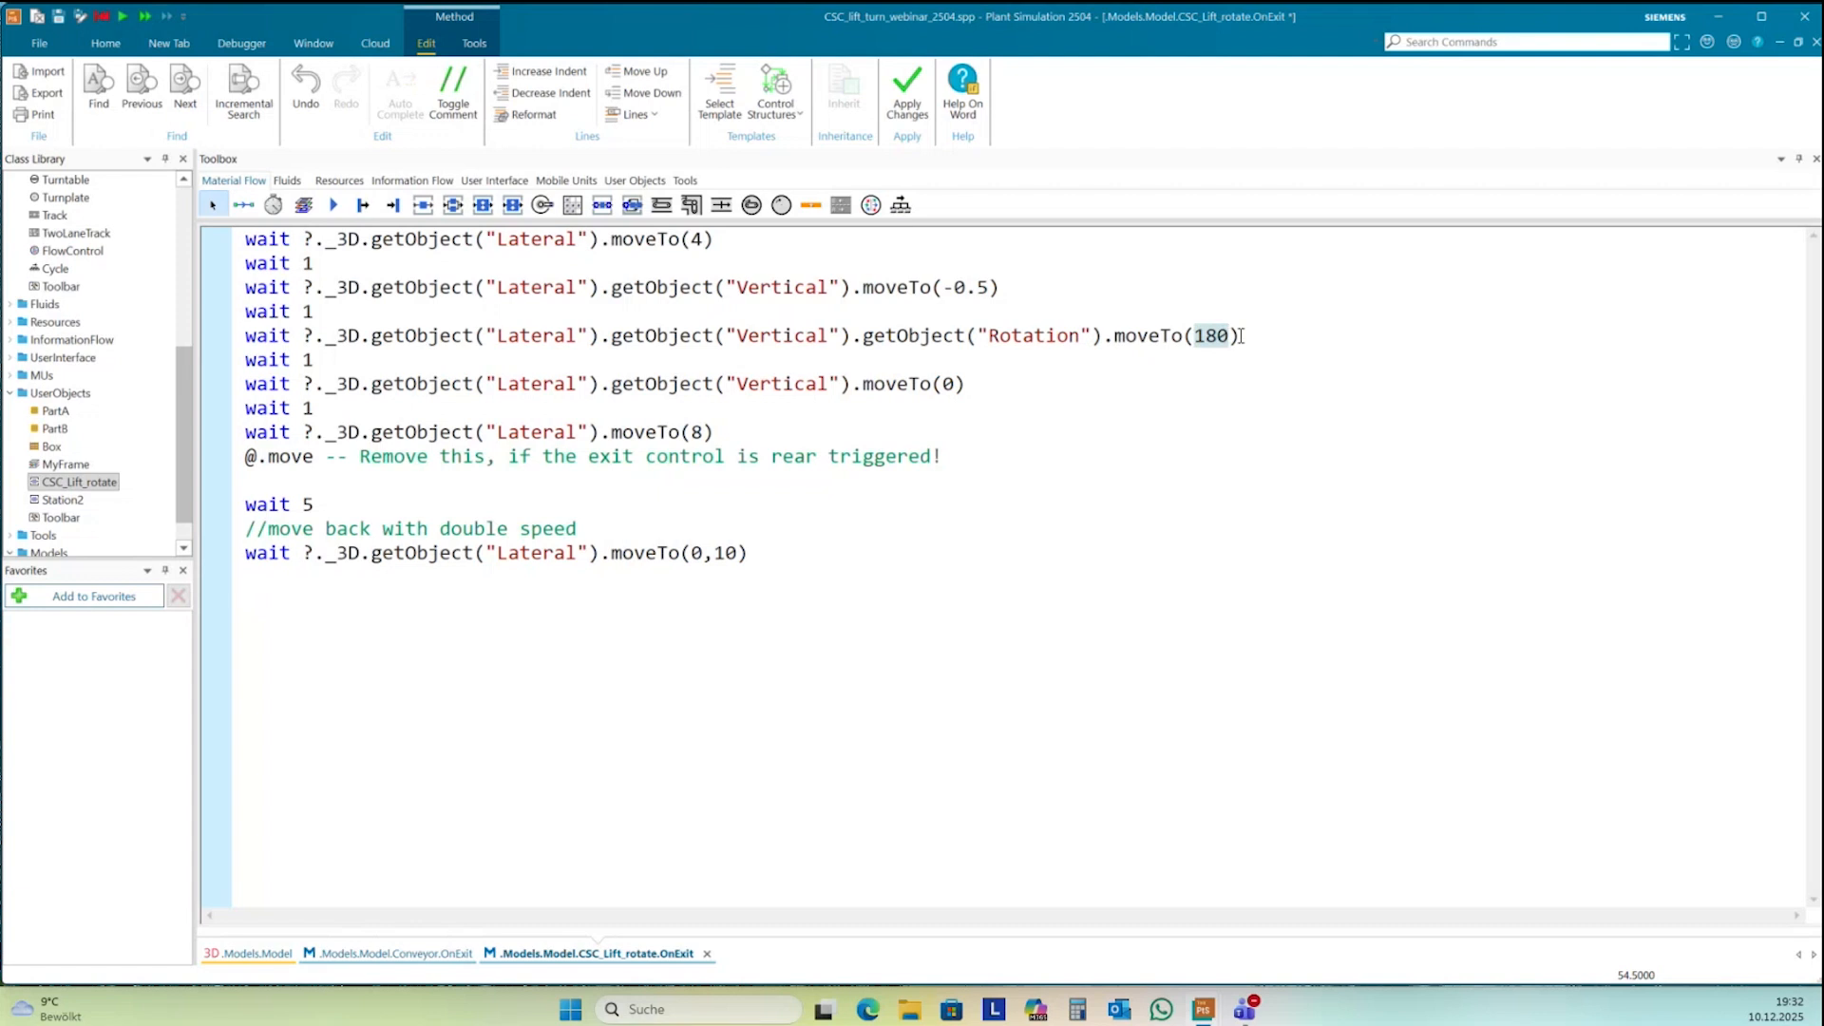
left_click(1245, 336)
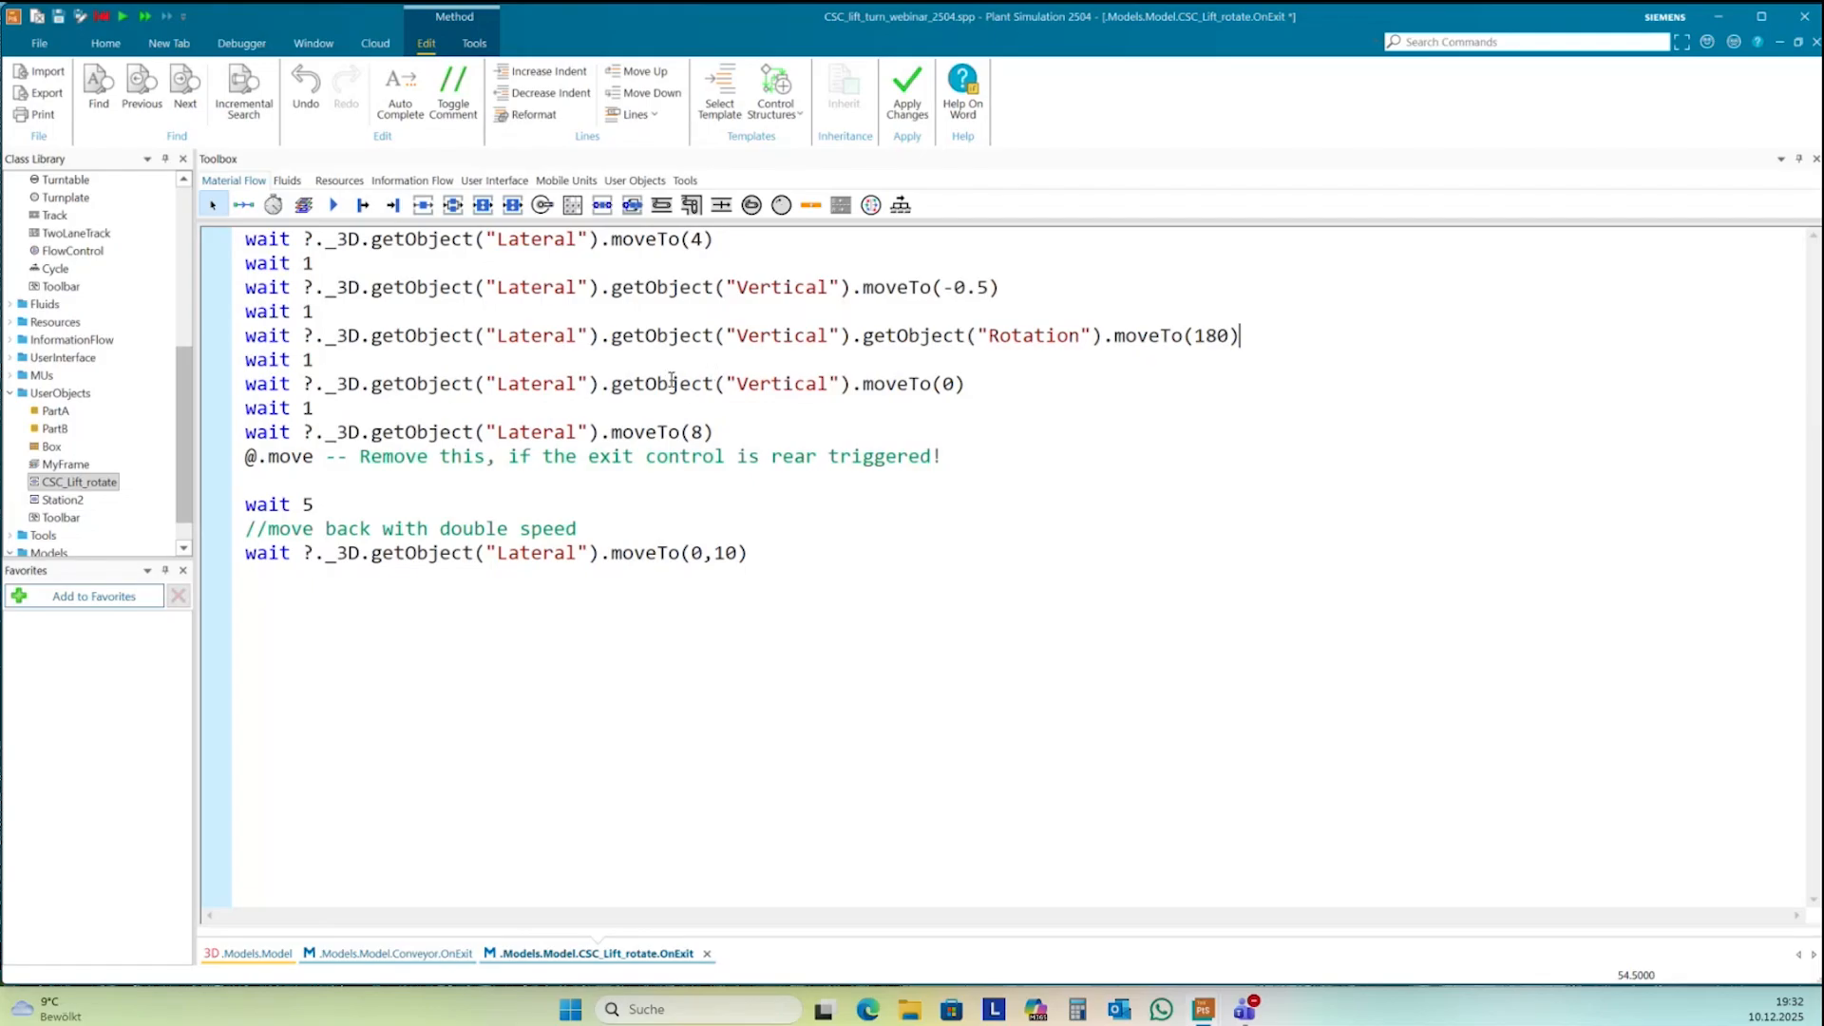
- Add the comment //vitual turn back below the Lateral moveTo(0,10) line
left_click(454, 591)
left_click(361, 578)
type("//vitual turn back")
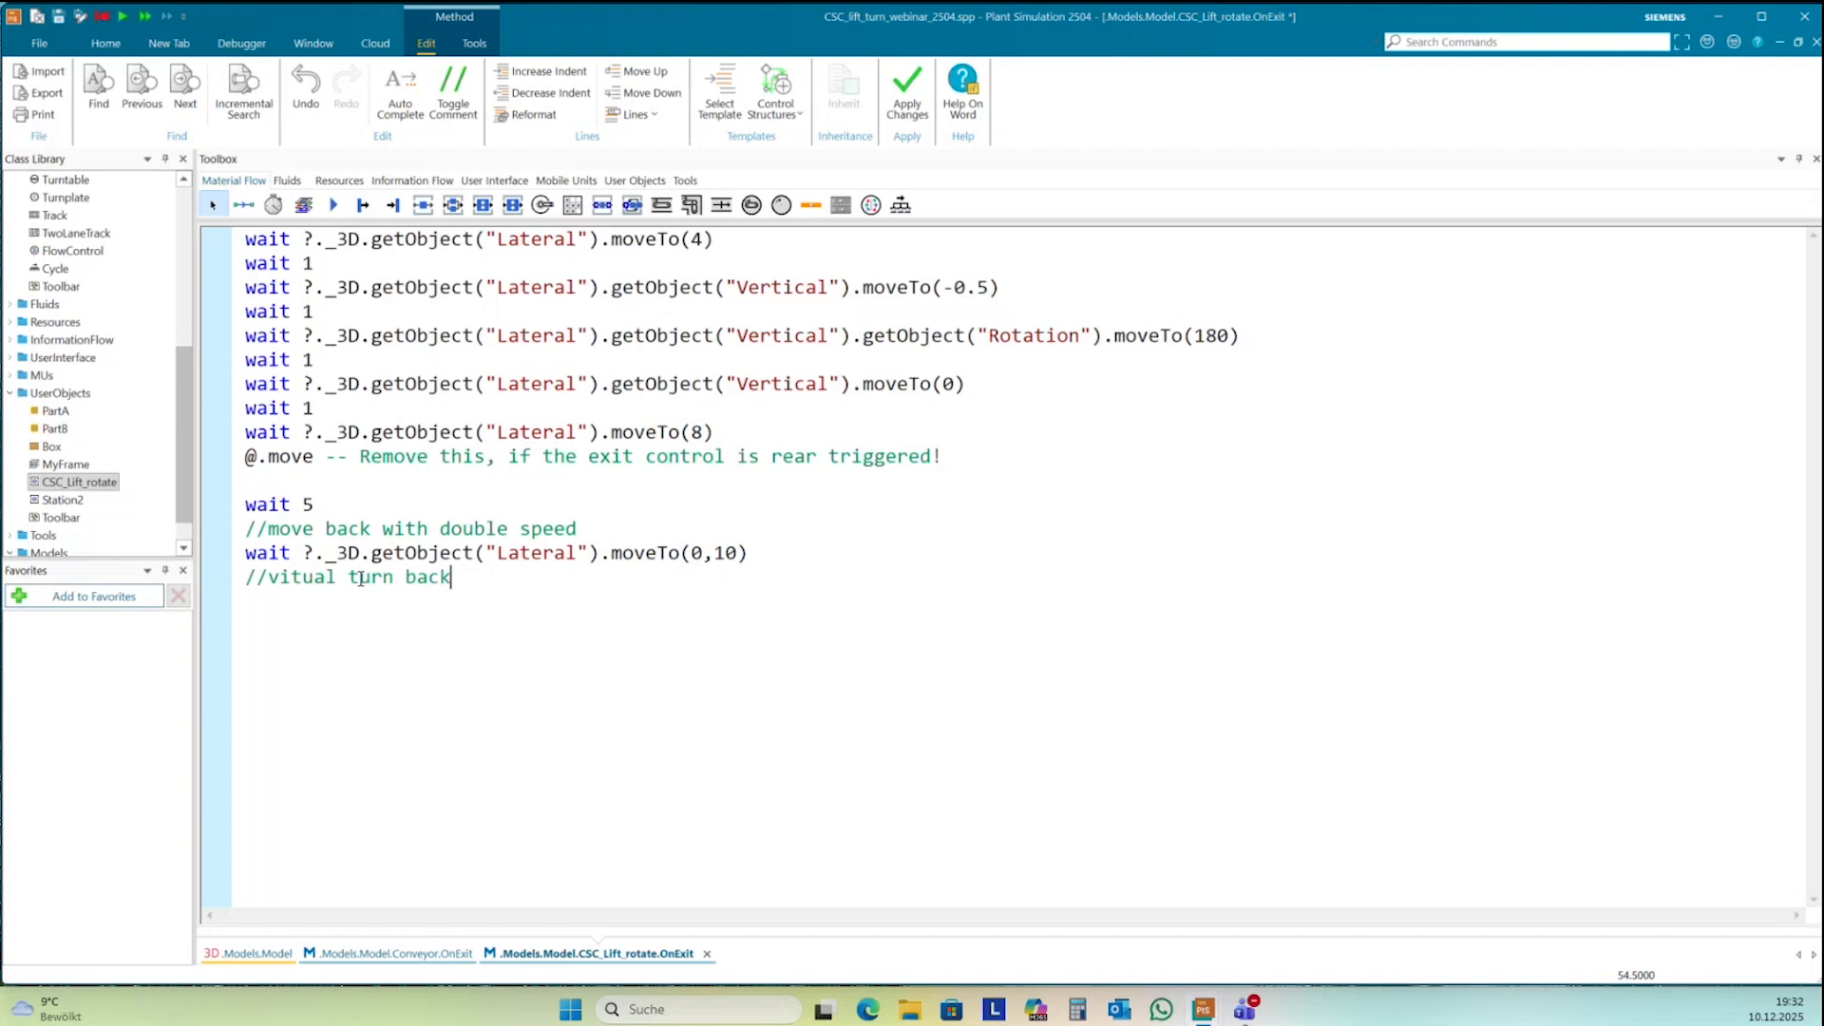
key("Return")
- Copy the Rotation moveTo expression without its wait below the turn back comment and set its arguments to 0,0
left_click_drag(304, 335, 1244, 336)
key("ctrl+c")
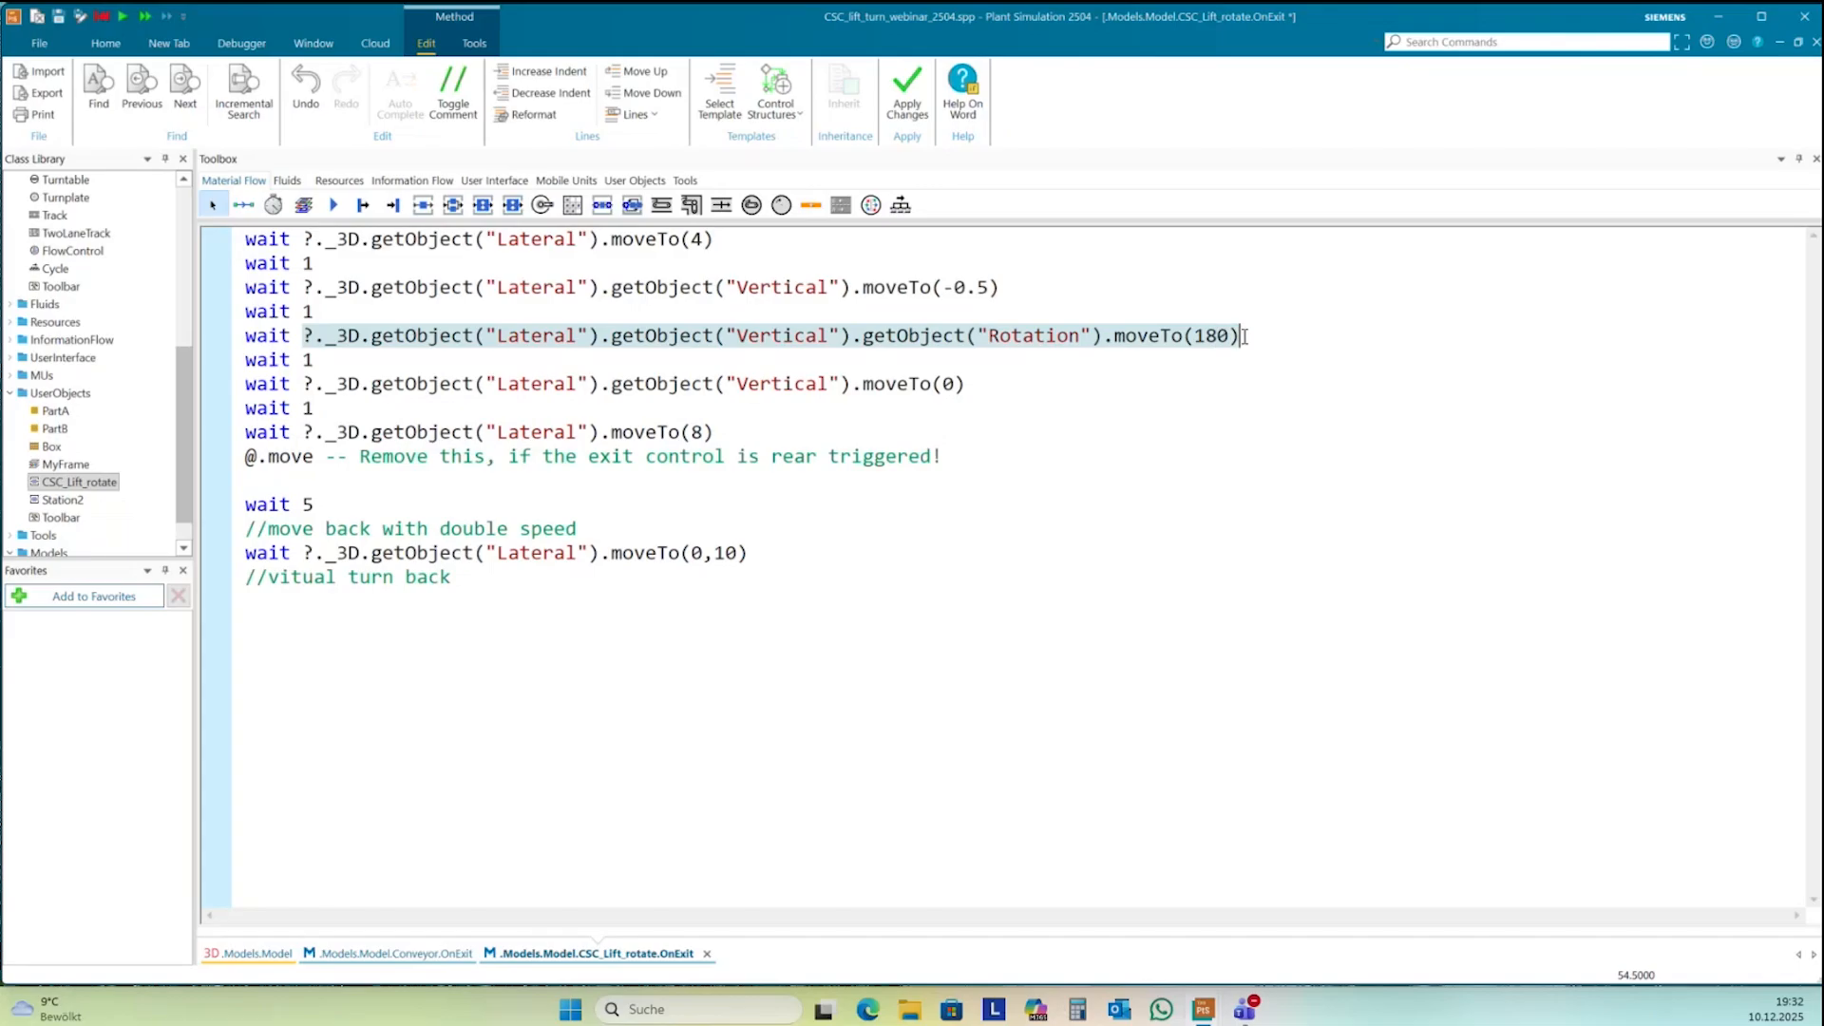
left_click(248, 598)
key("ctrl+v")
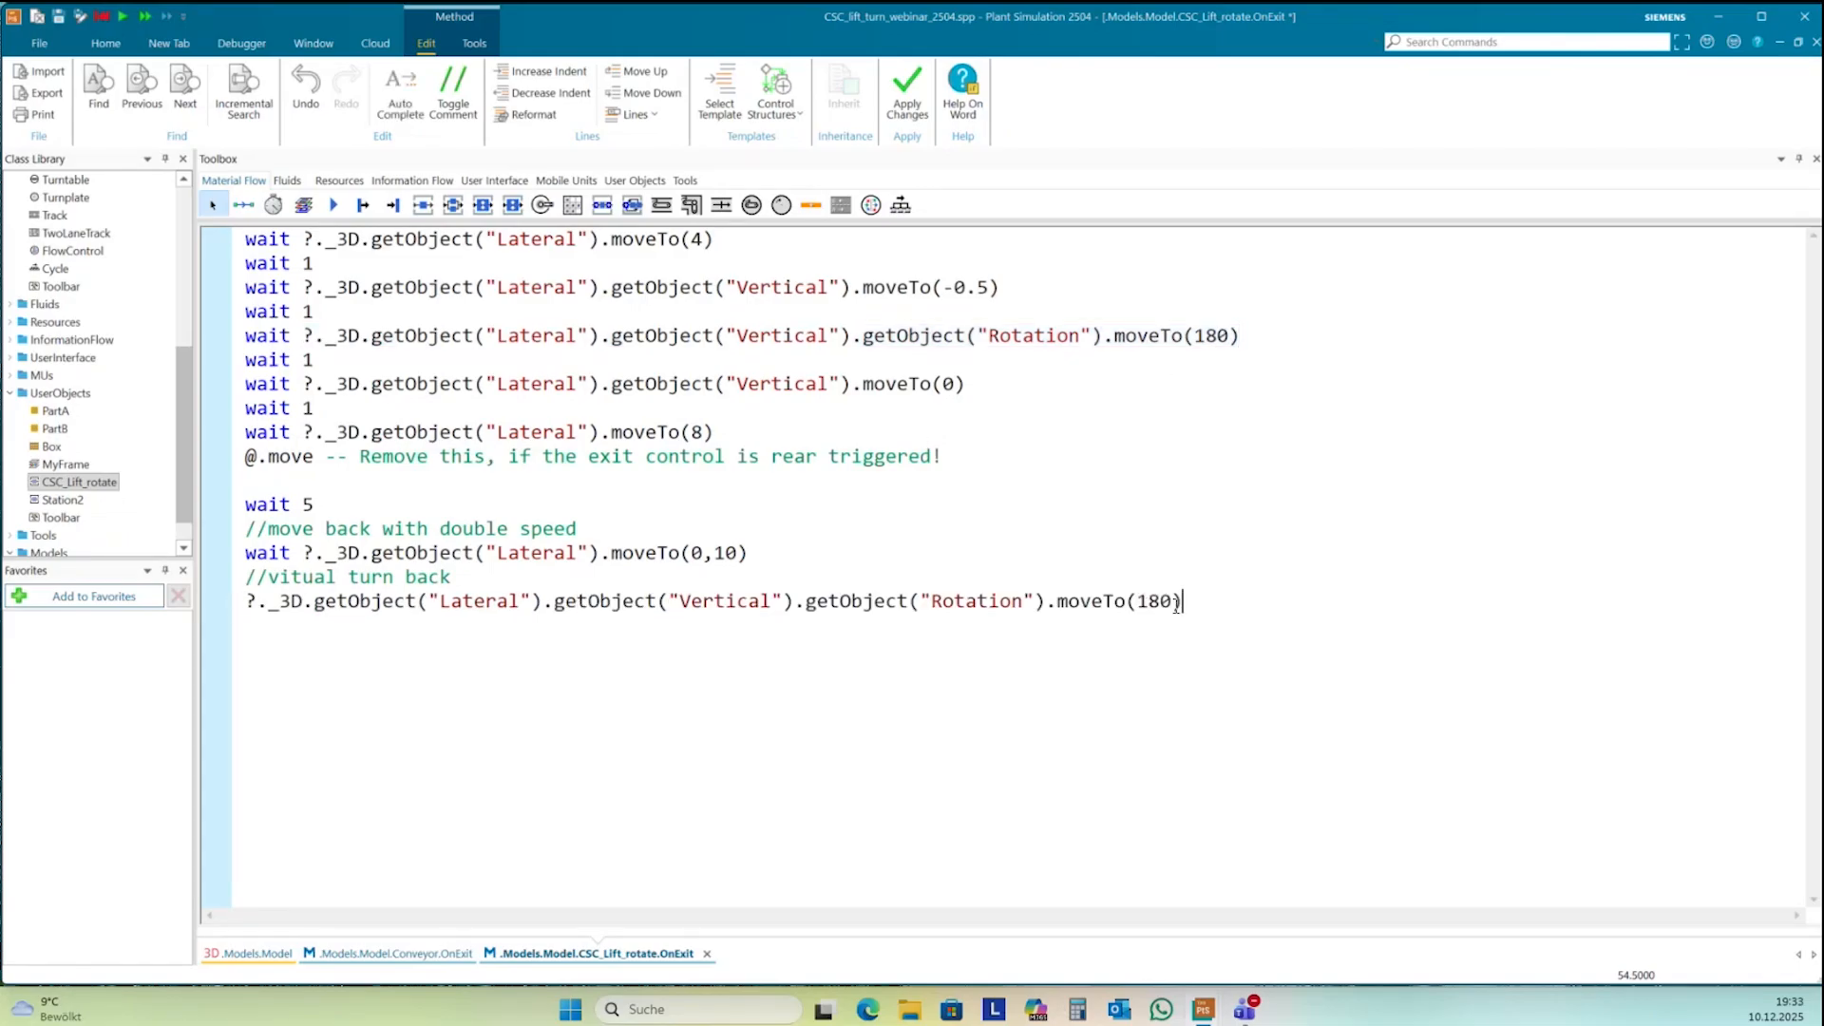
left_click_drag(1175, 601, 1140, 613)
type("0,0")
left_click(1198, 599)
left_click(1252, 338)
- Finish the method with wait 1 and the statement ?.isReady:=true
left_click(305, 641)
left_click(290, 627)
type("wait 1")
key("Return")
type("?.isRead")
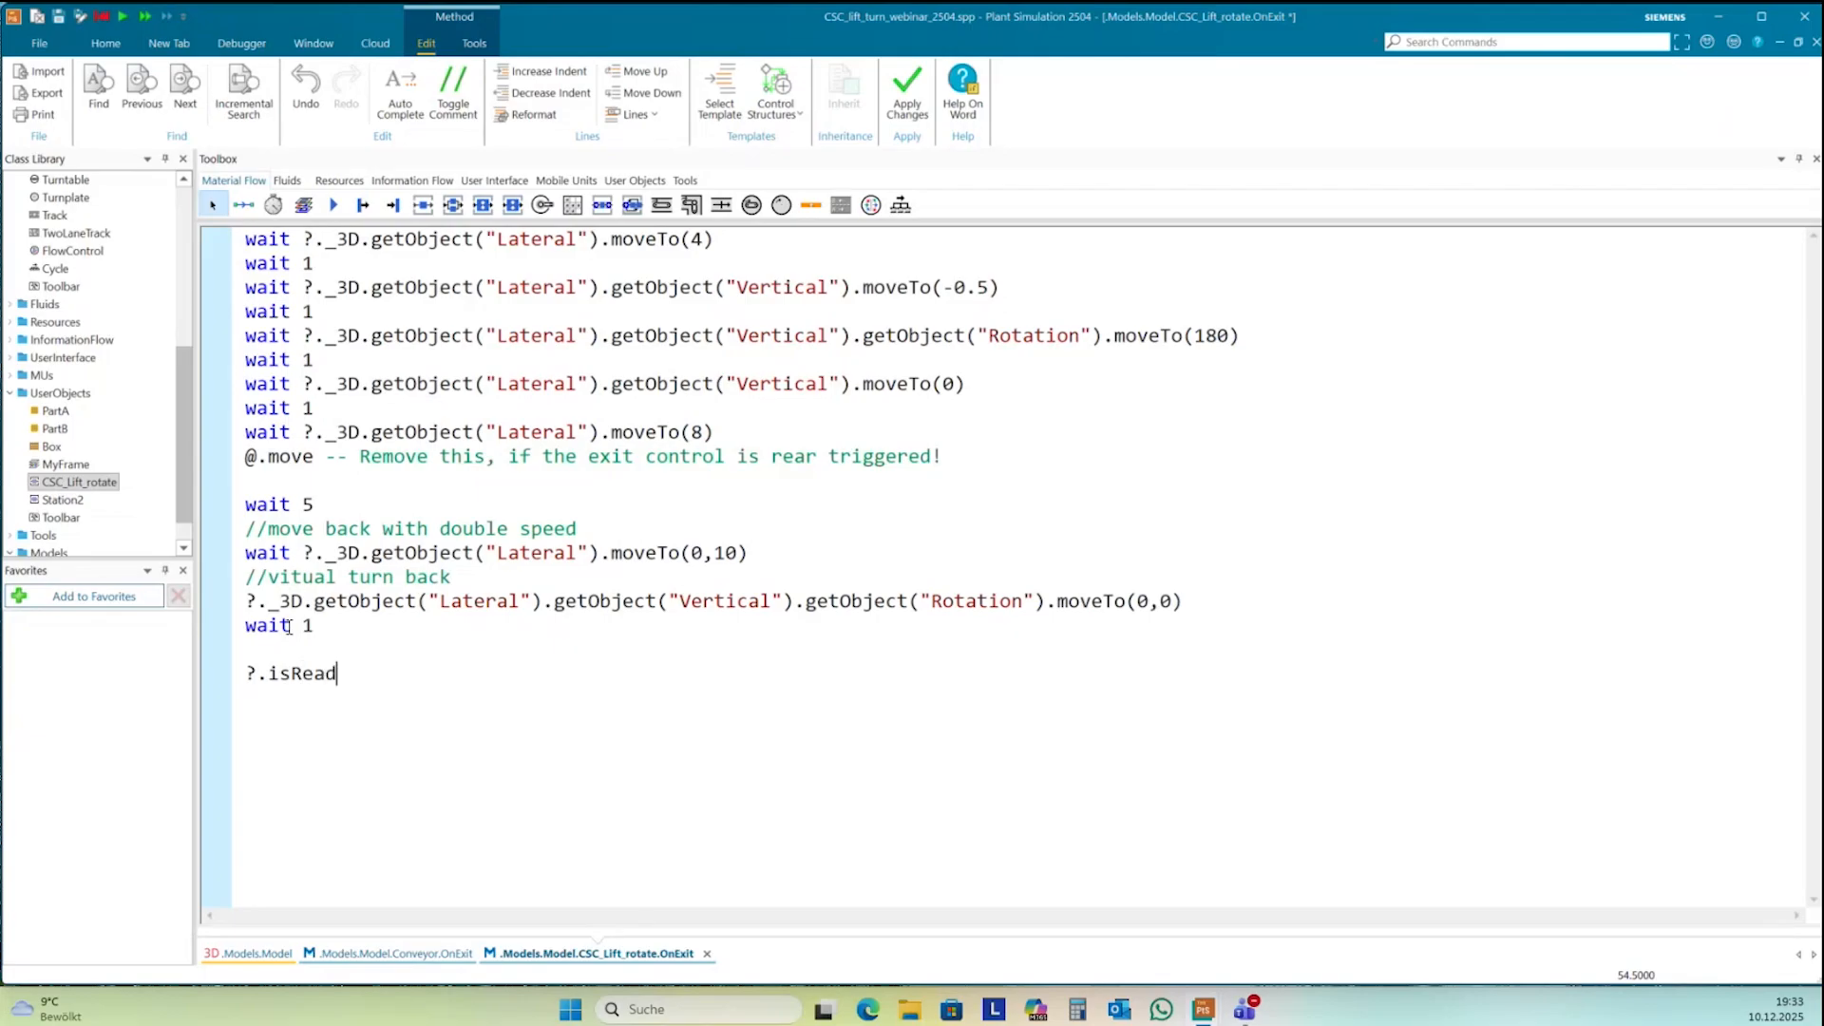
type("y:=true")
left_click(641, 630)
left_click(596, 335)
left_click_drag(864, 289, 933, 289)
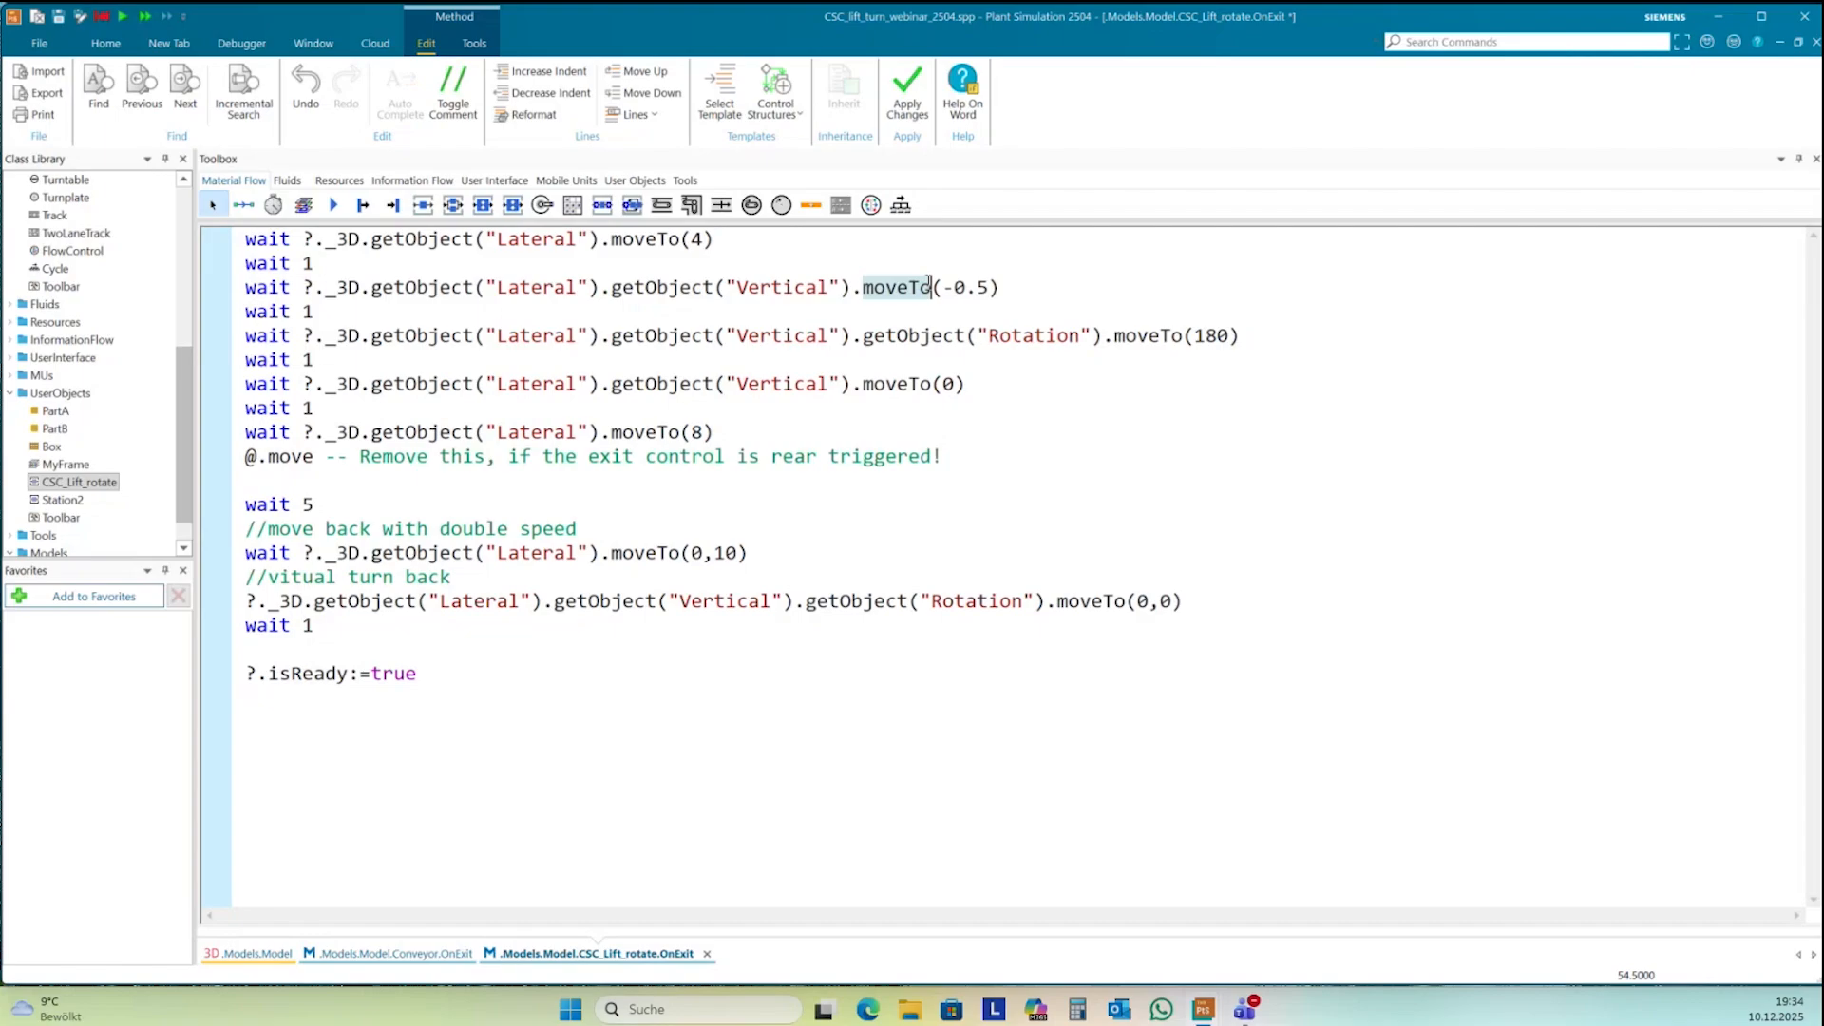
left_click(941, 335)
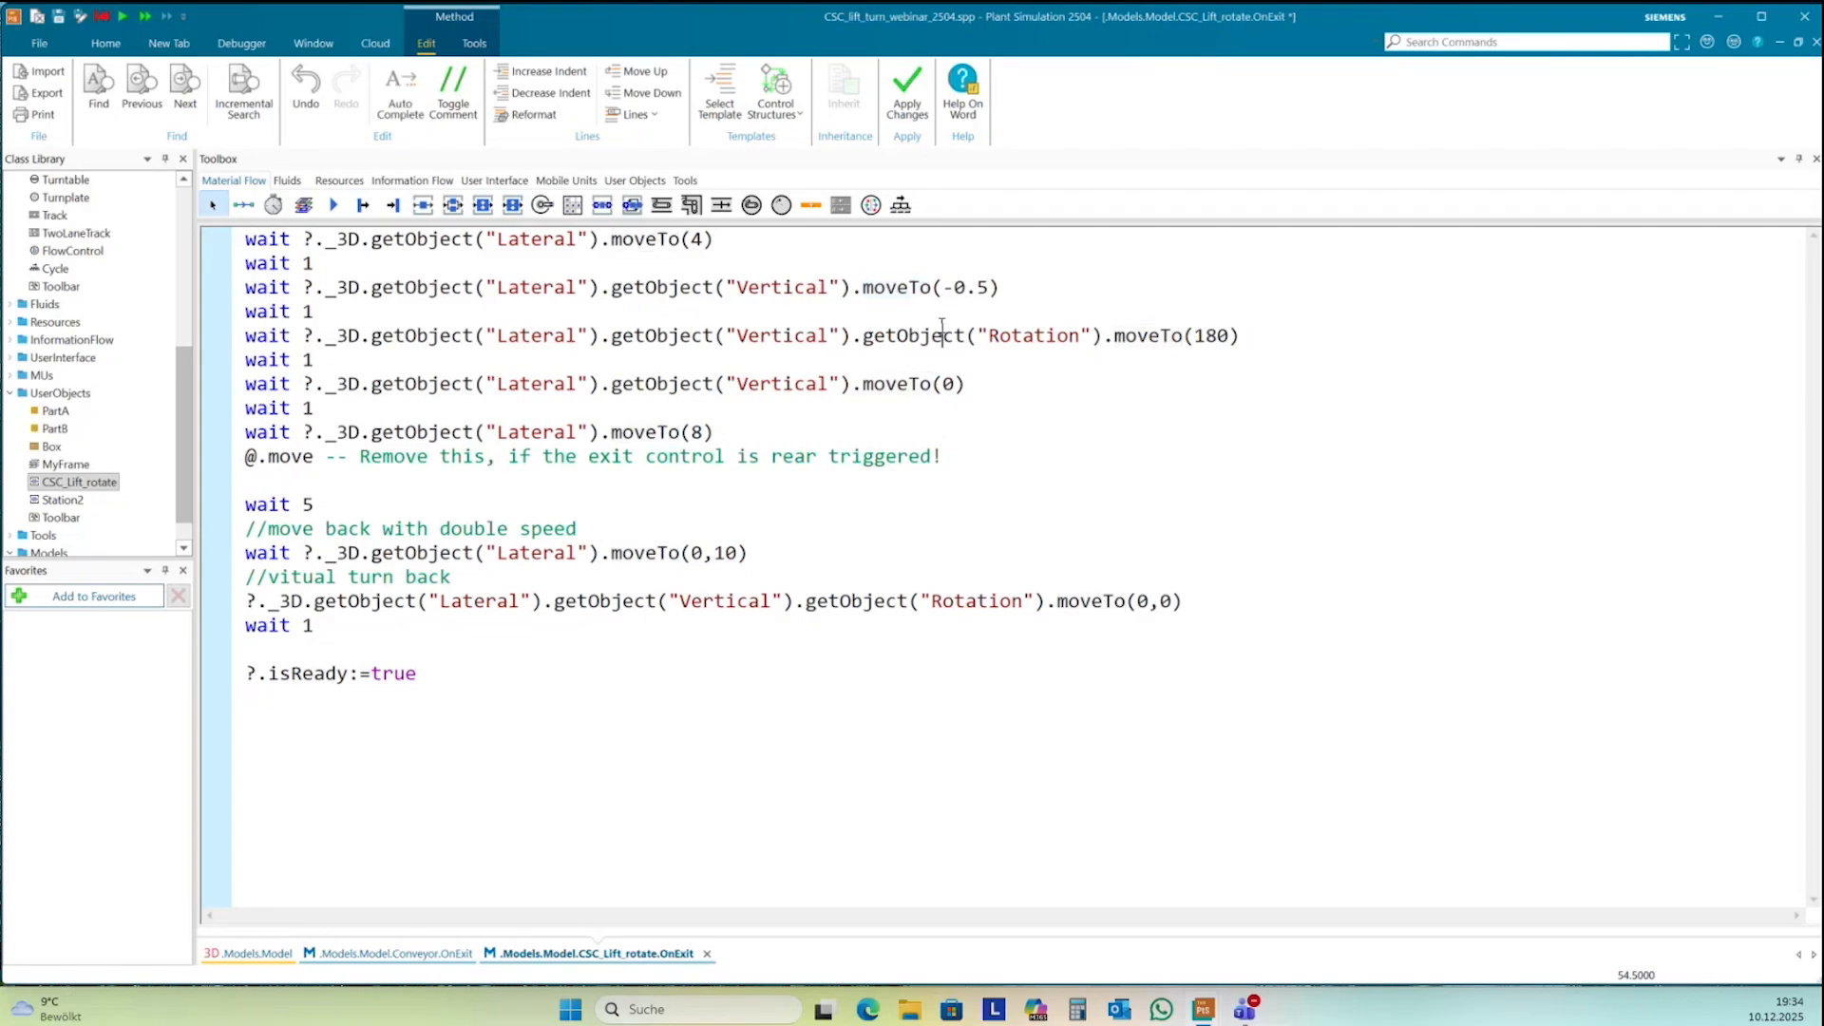
left_click(1003, 287)
left_click(995, 407)
left_click(897, 547)
- Apply and close the OnExit method, and run the simulation from reset until it is stopped
key("F7")
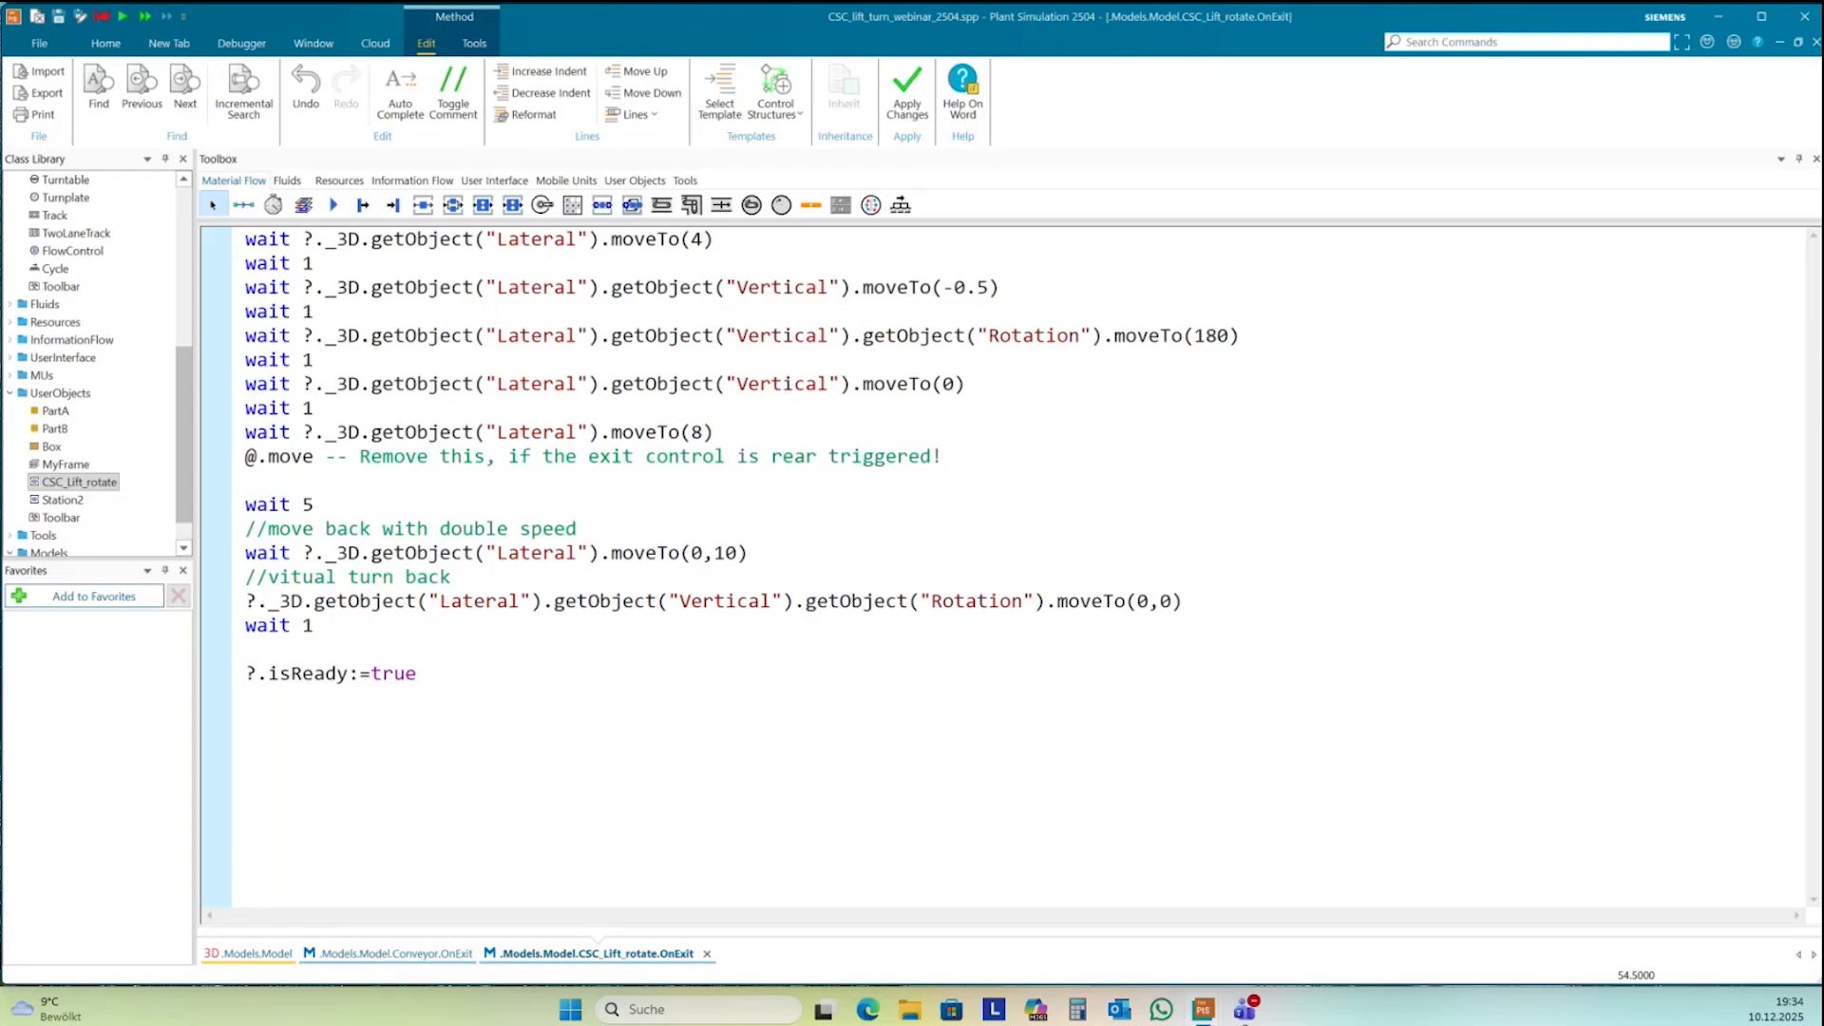
left_click(1815, 43)
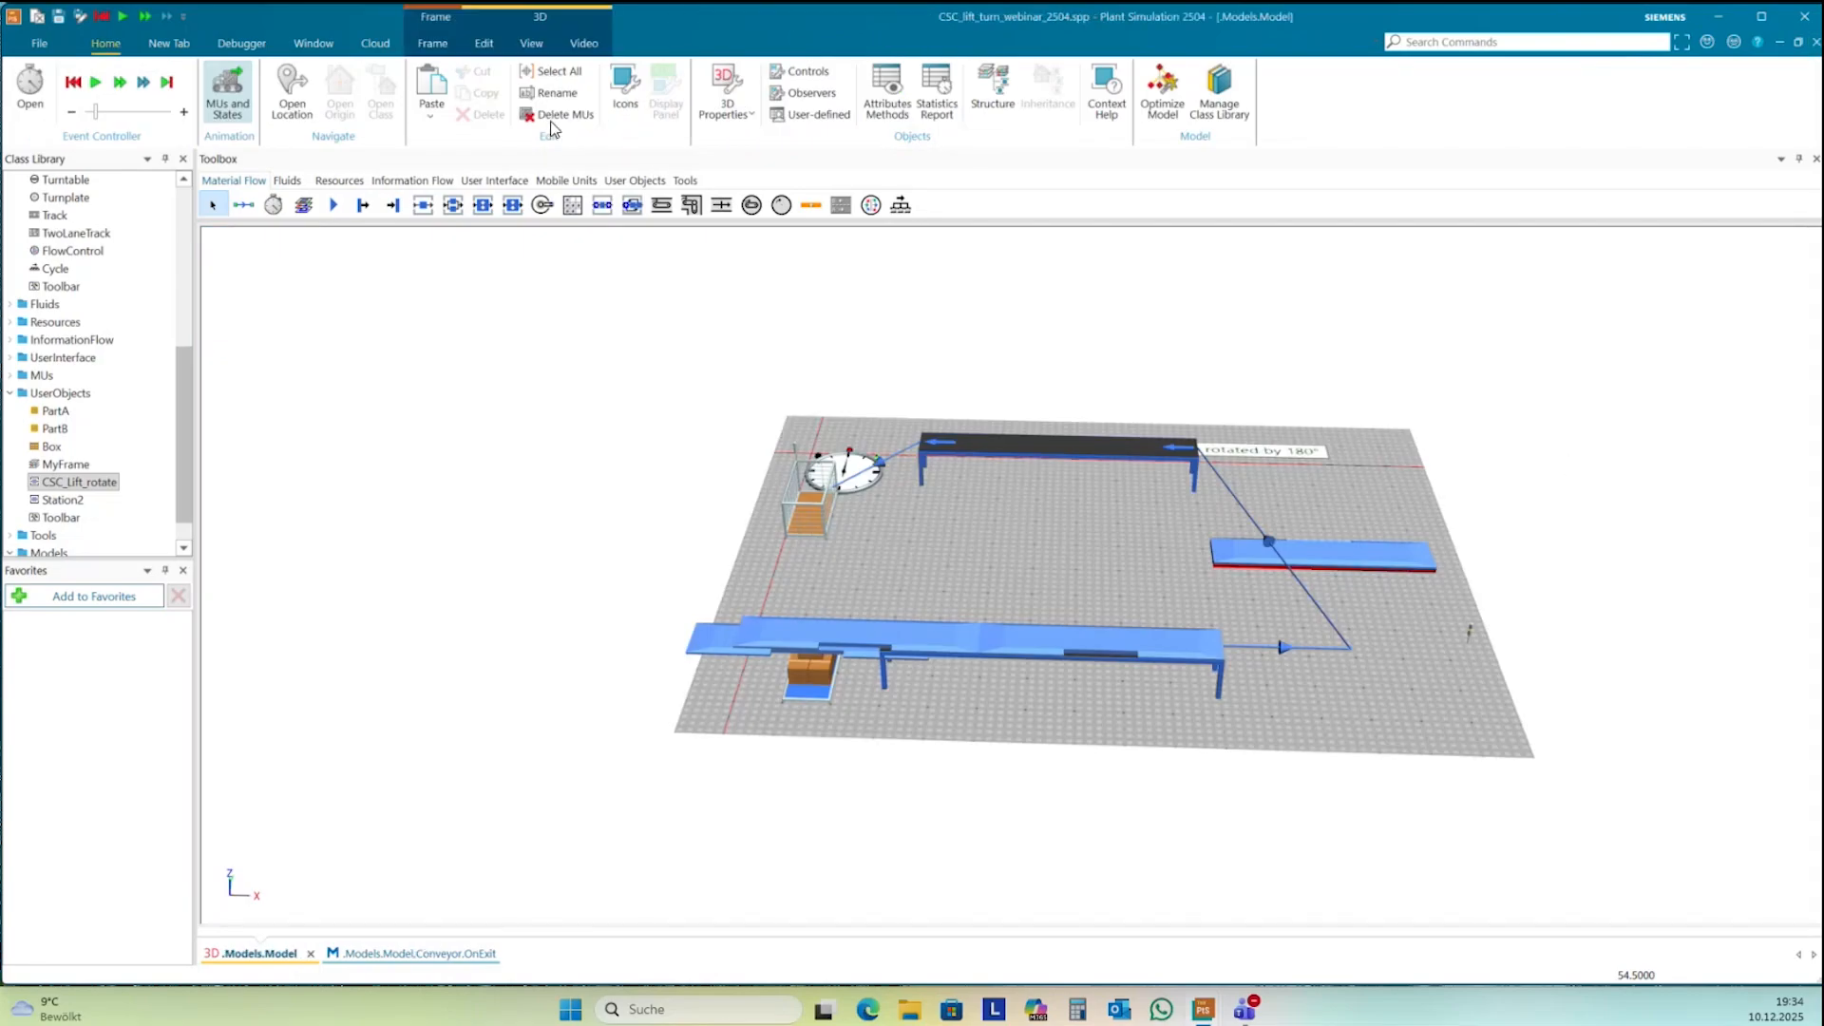
left_click(73, 82)
left_click(95, 83)
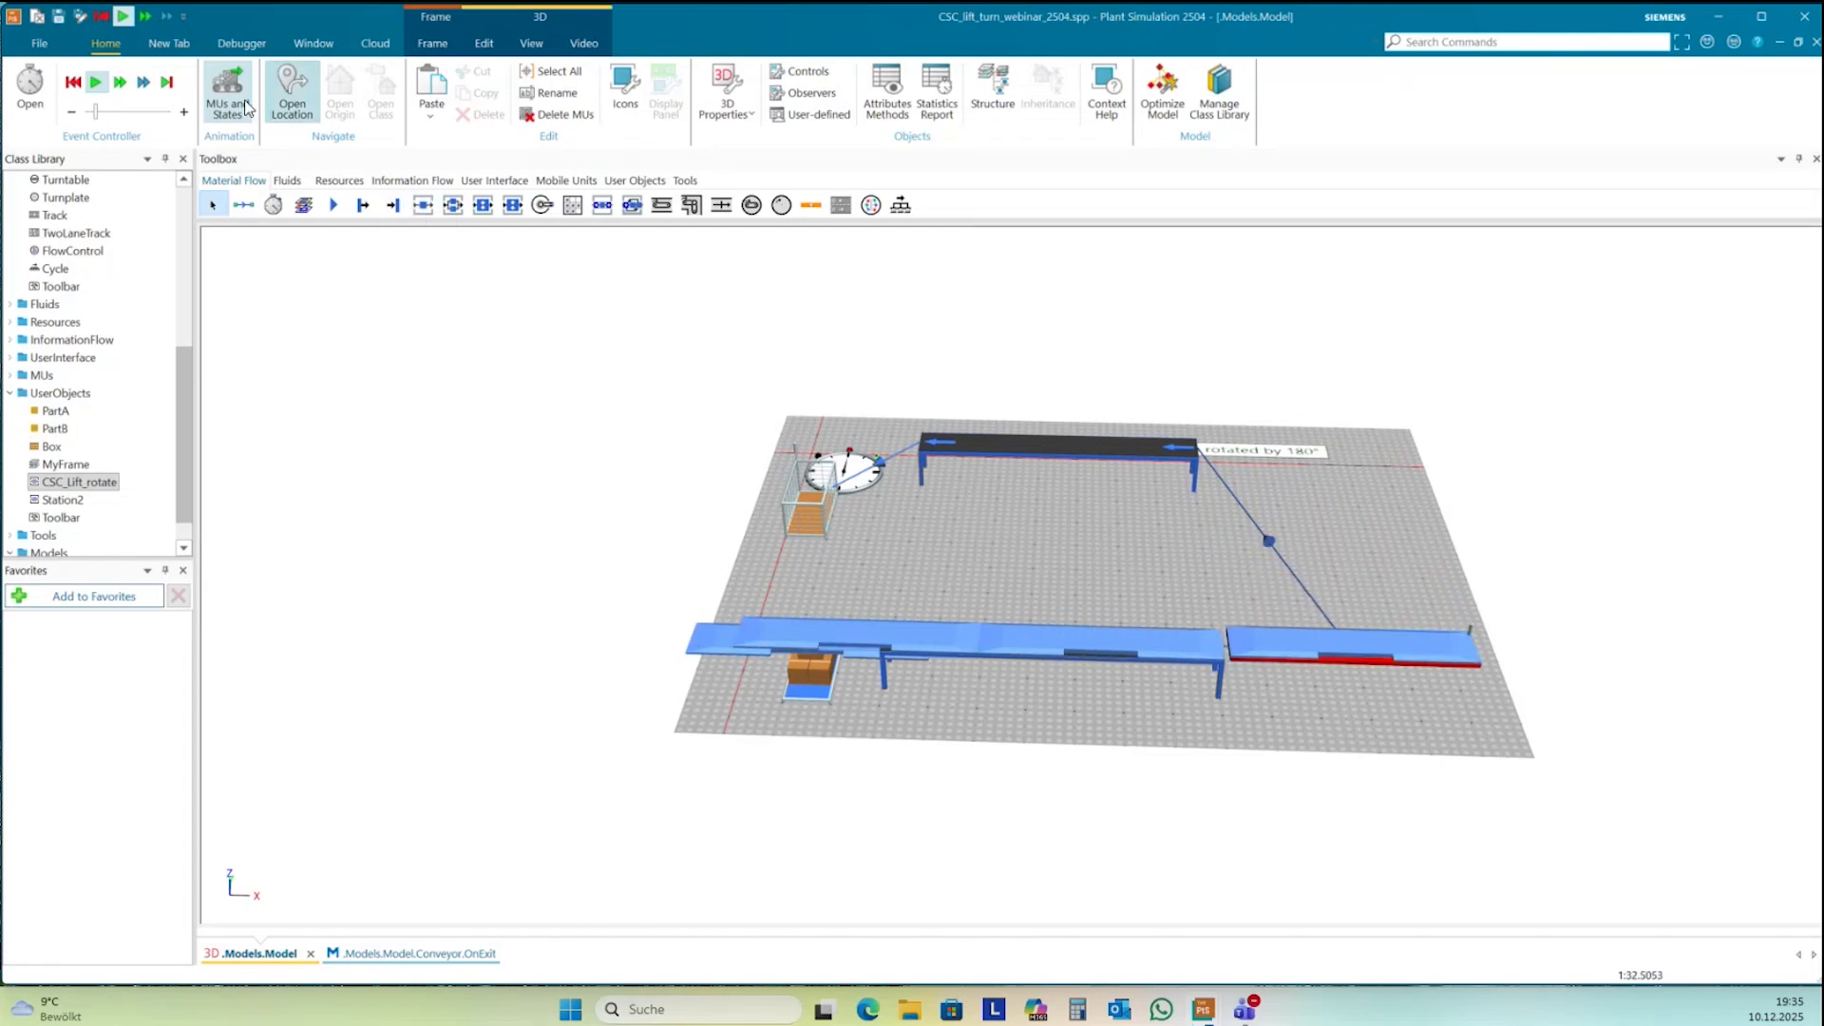
left_click(98, 84)
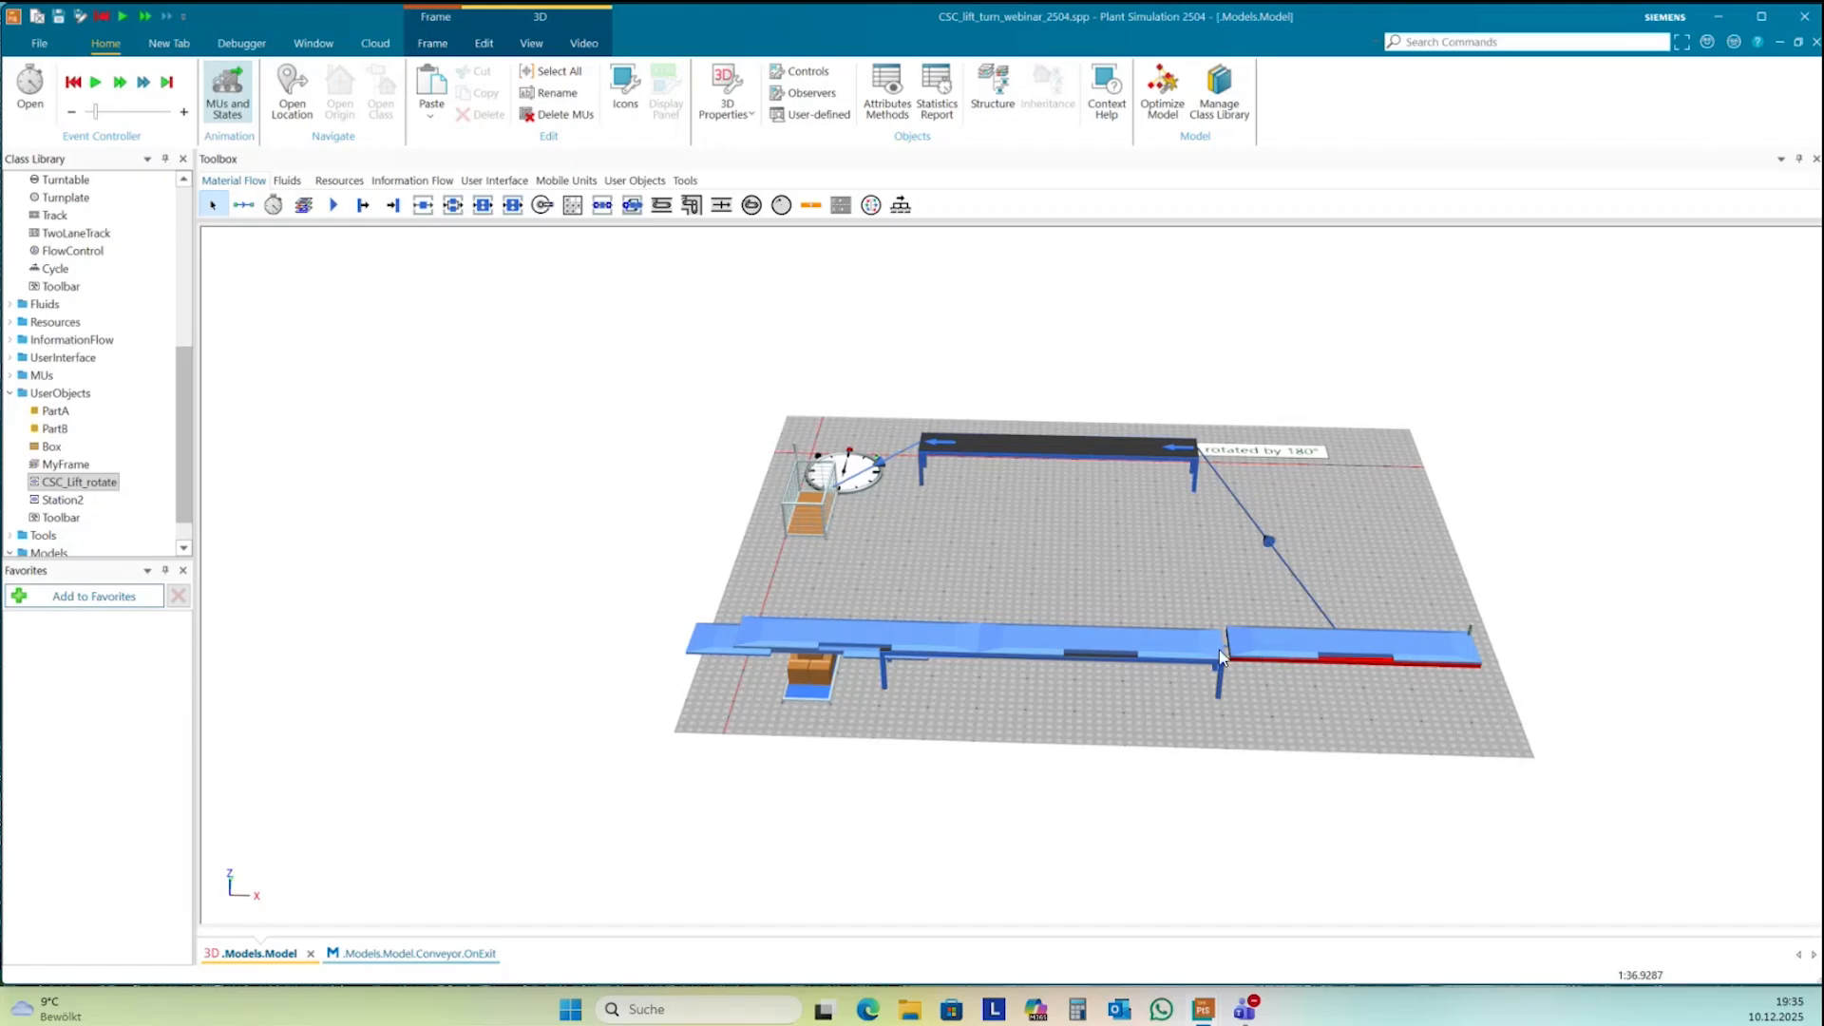
- Set the constant processing time of the CSC_Lift_rotate station in the model to 0:05
double_click(1366, 667)
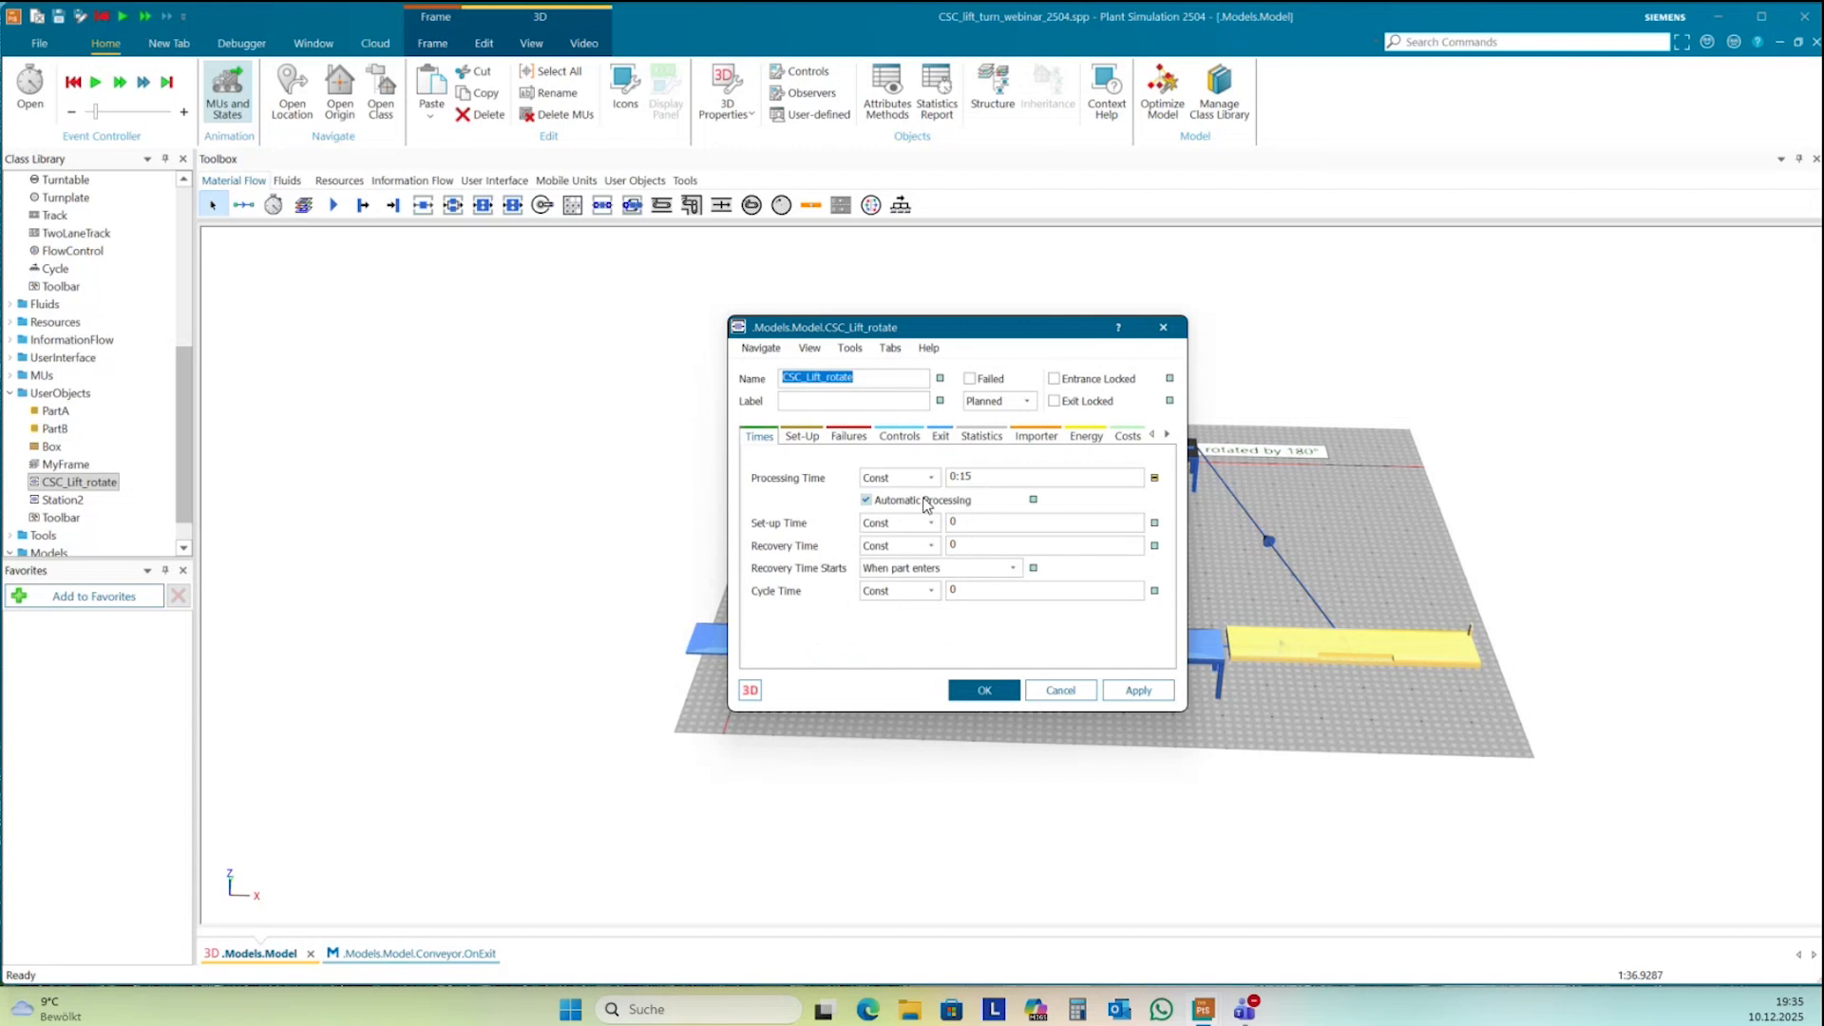
left_click(978, 475)
left_click_drag(960, 476, 971, 476)
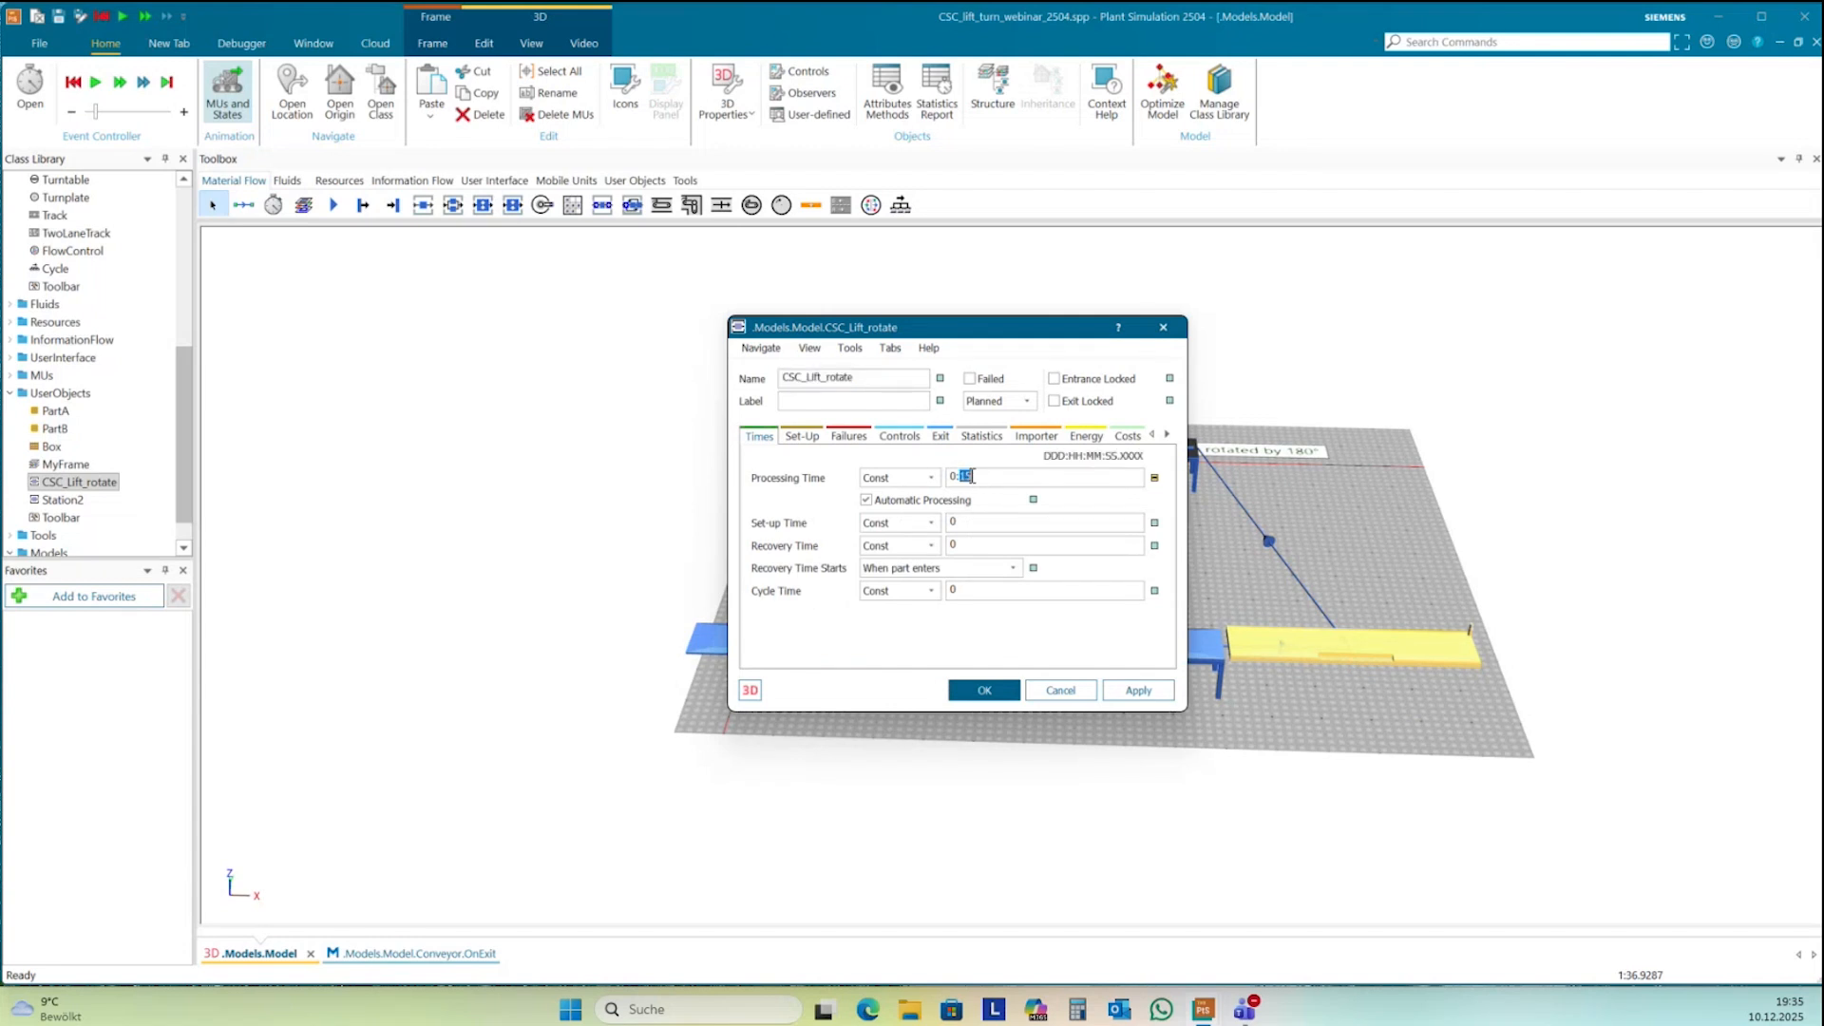
type("05")
left_click(978, 690)
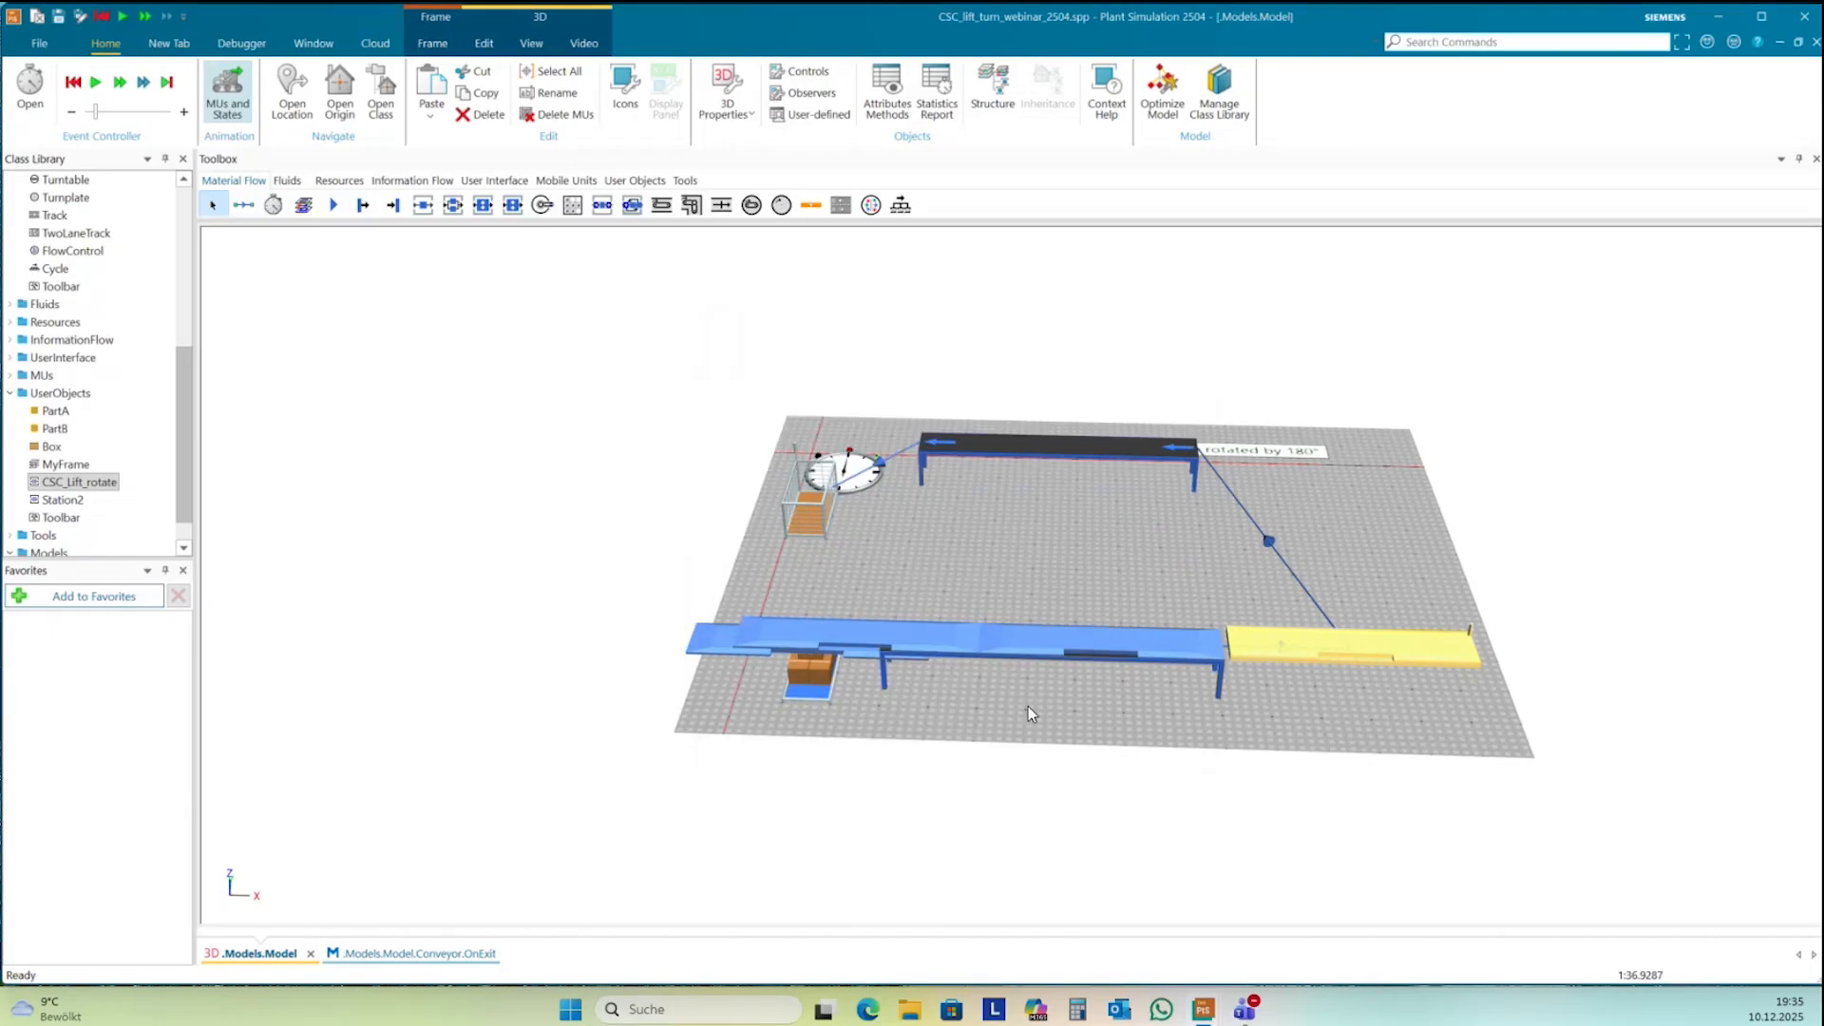
- Reset the model, run the simulation to watch the lift and rotate sequence, and stop it
left_click(74, 84)
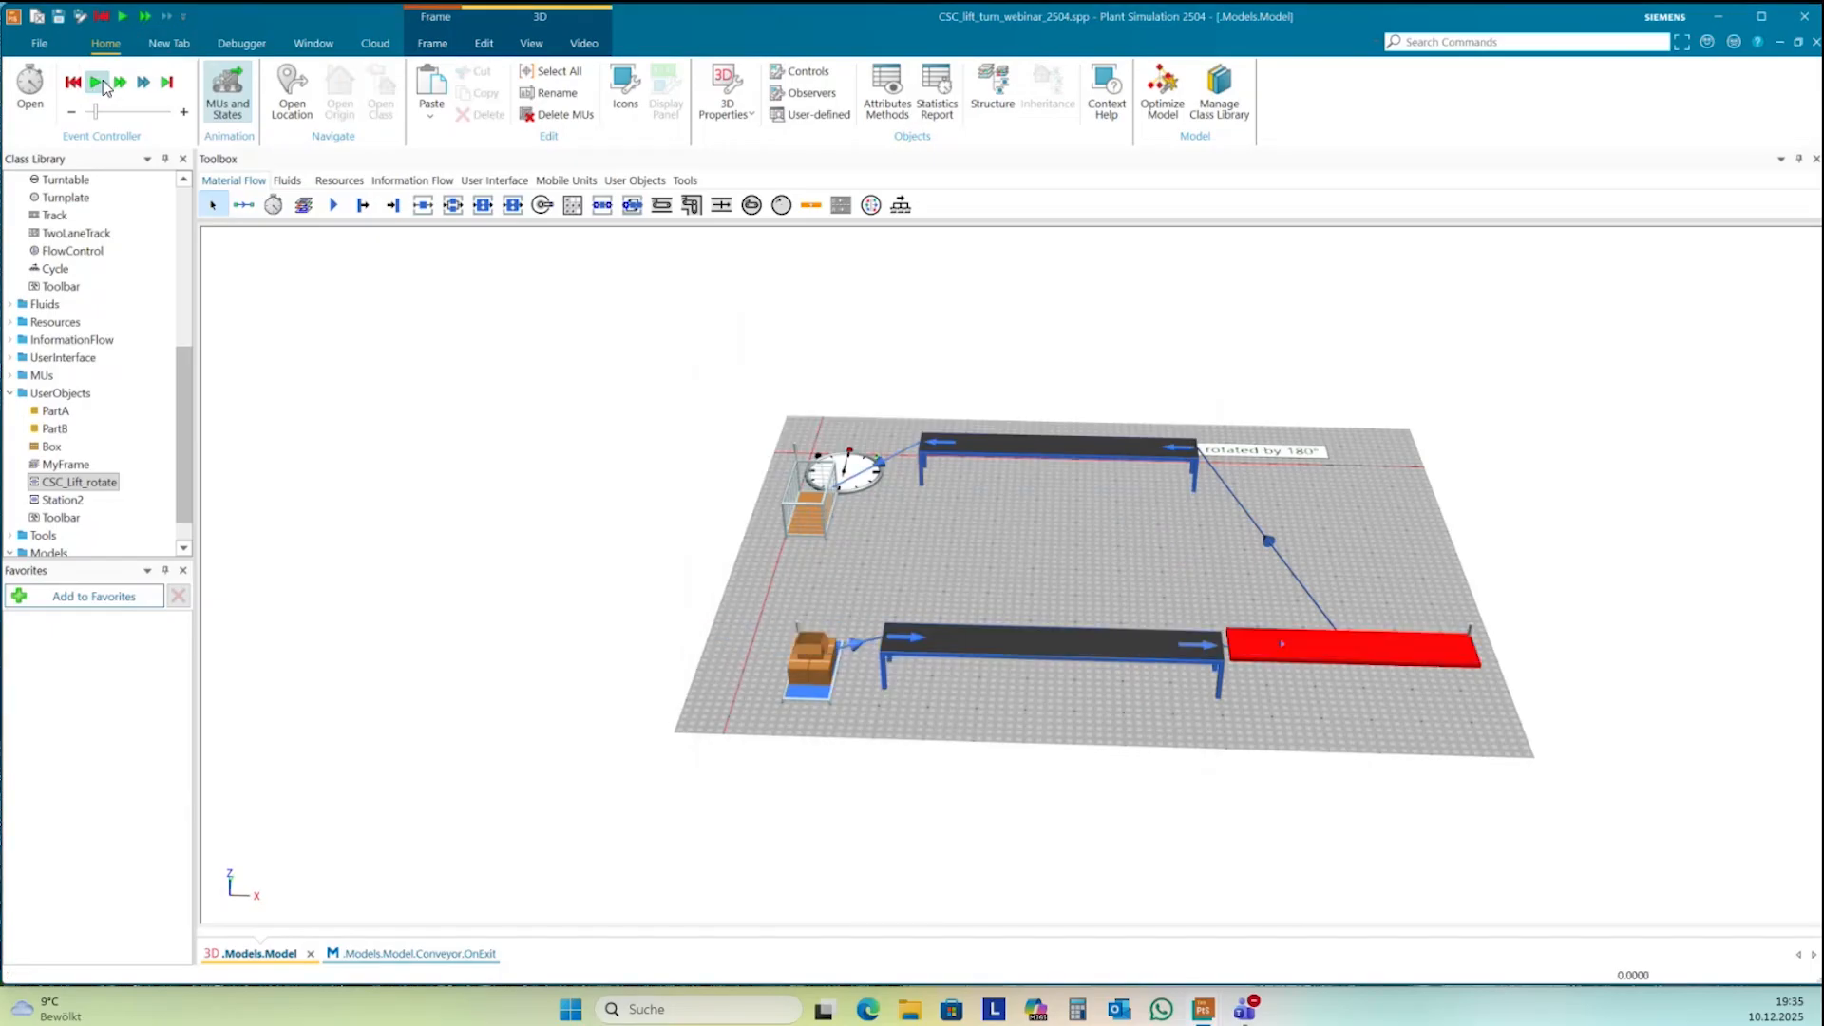
left_click(96, 83)
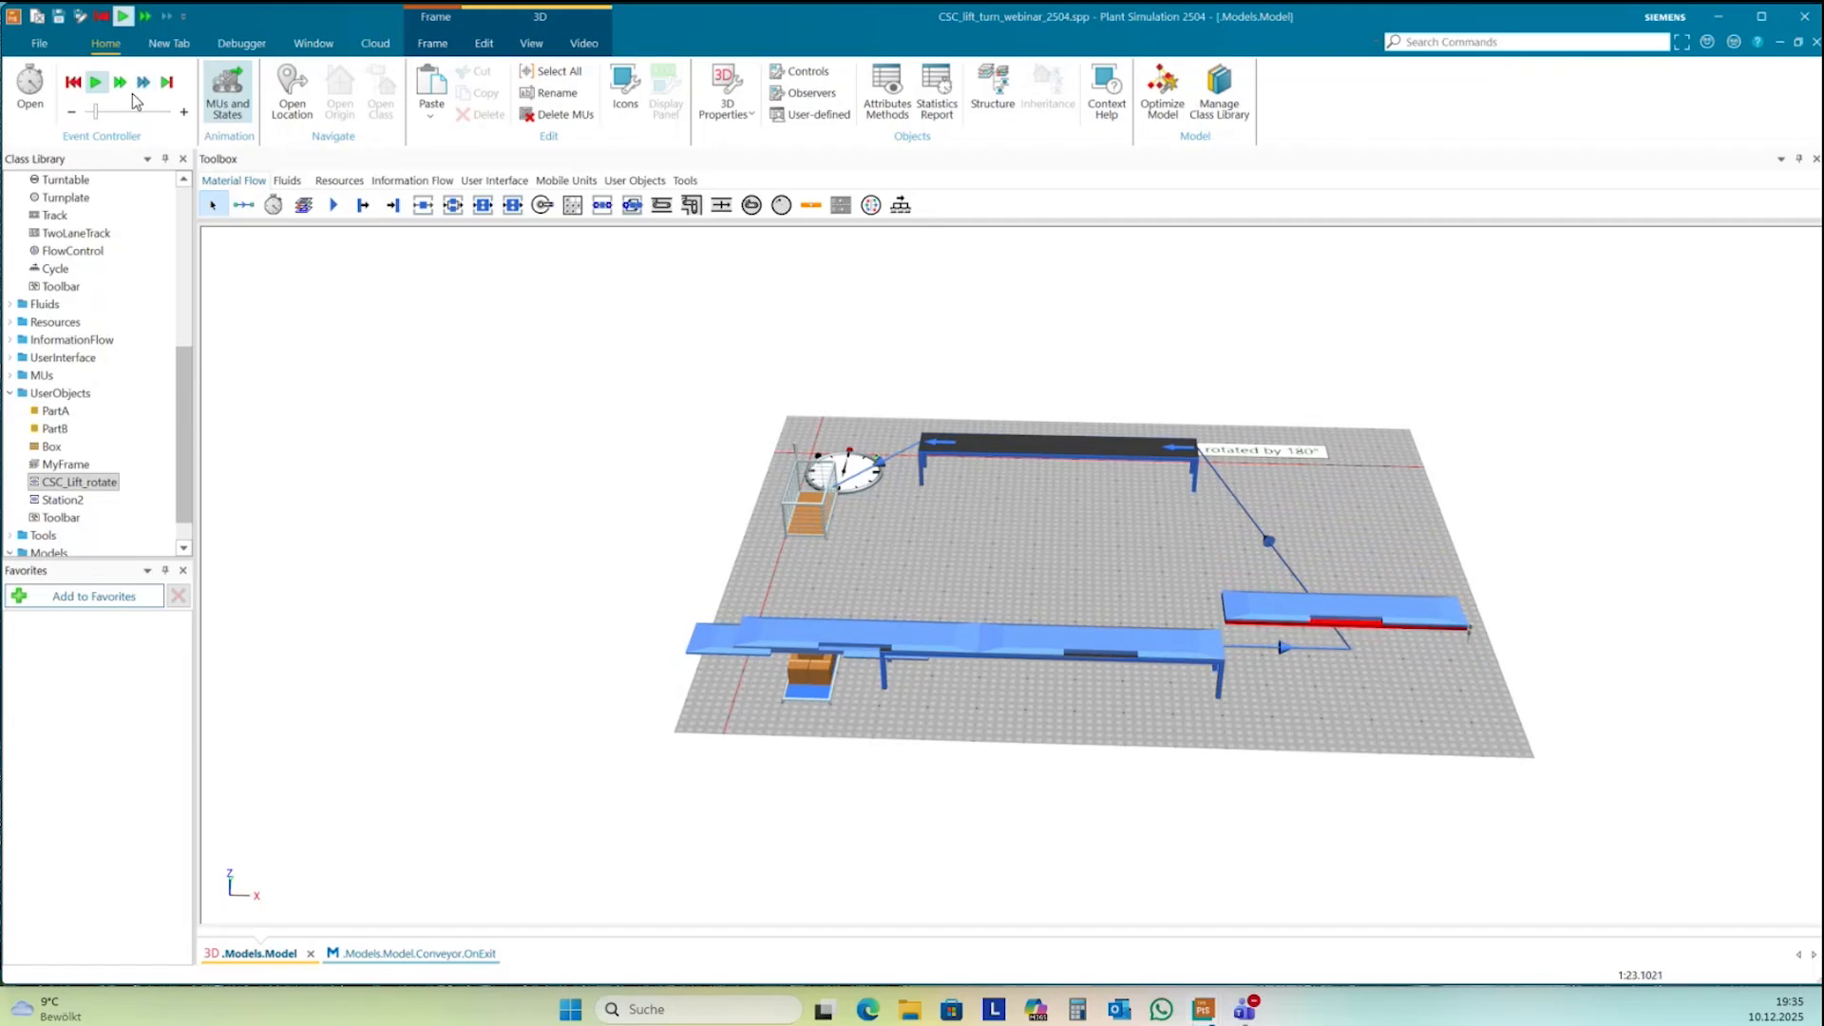
left_click(97, 87)
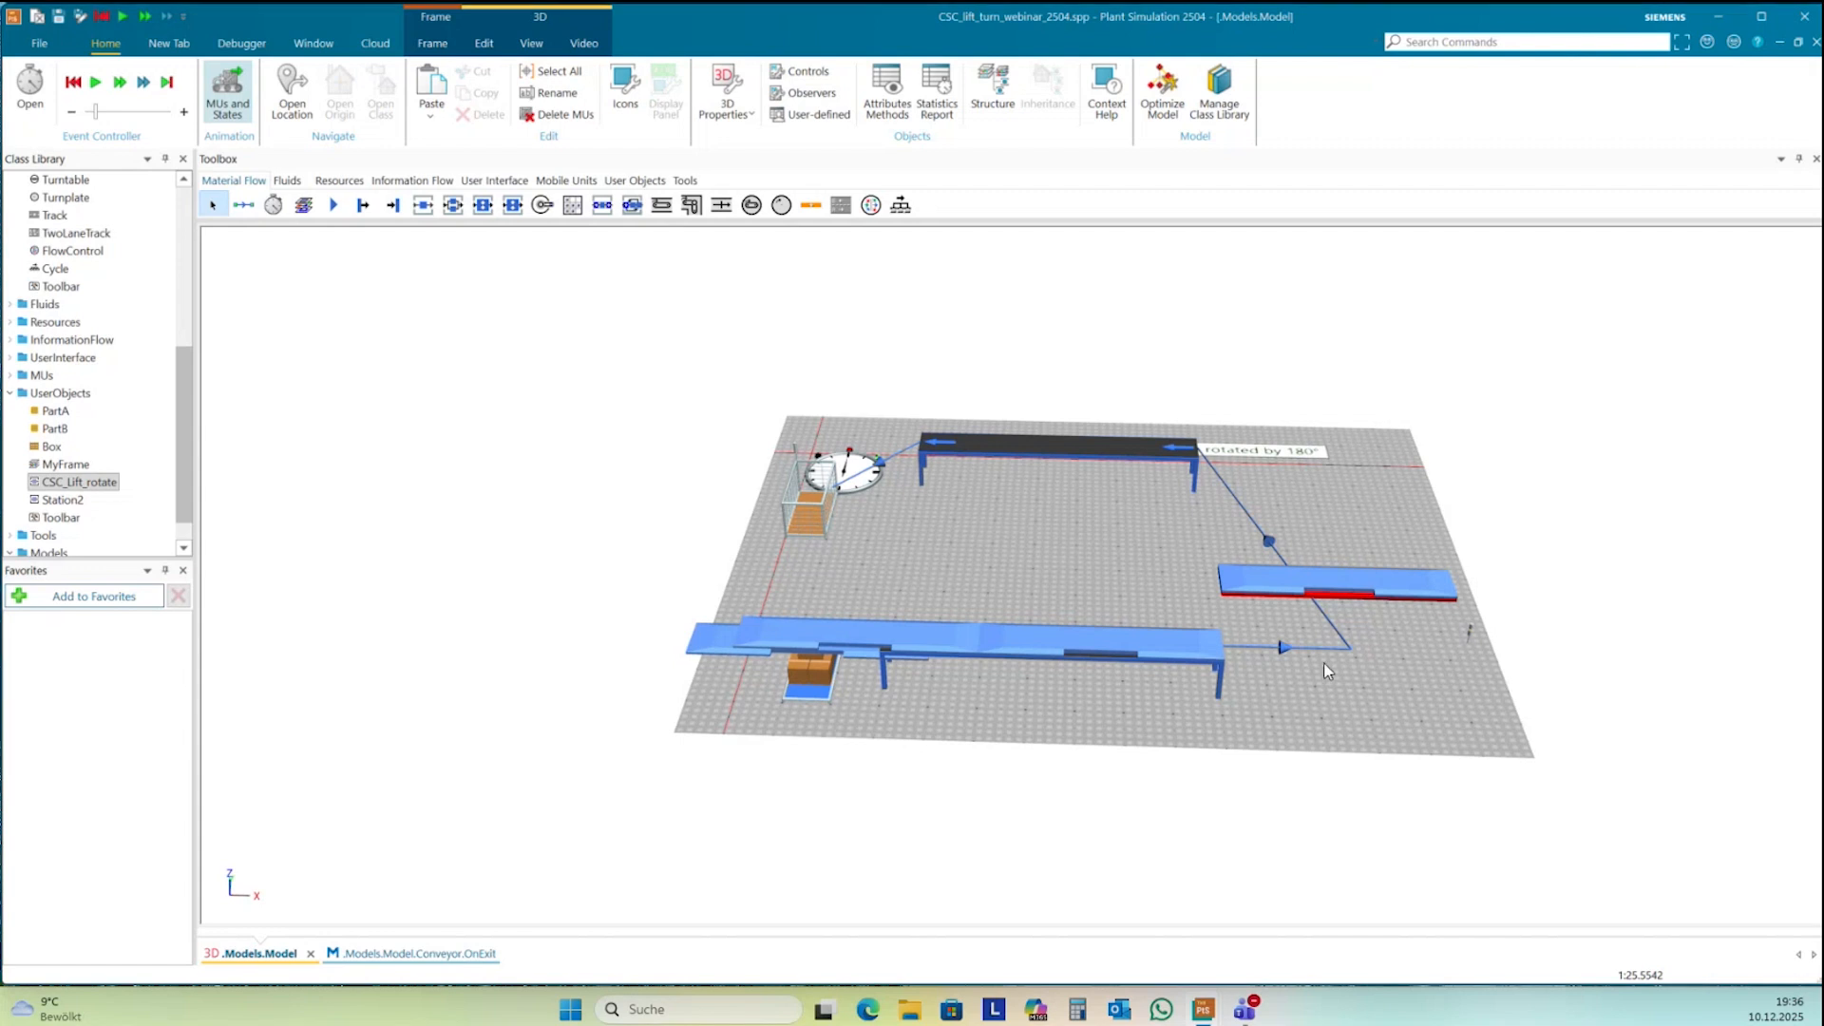
- Clear CSC_Lift_rotate's exit control and create a new internal method self.OnExit1 for it
left_click(1320, 600)
double_click(1320, 601)
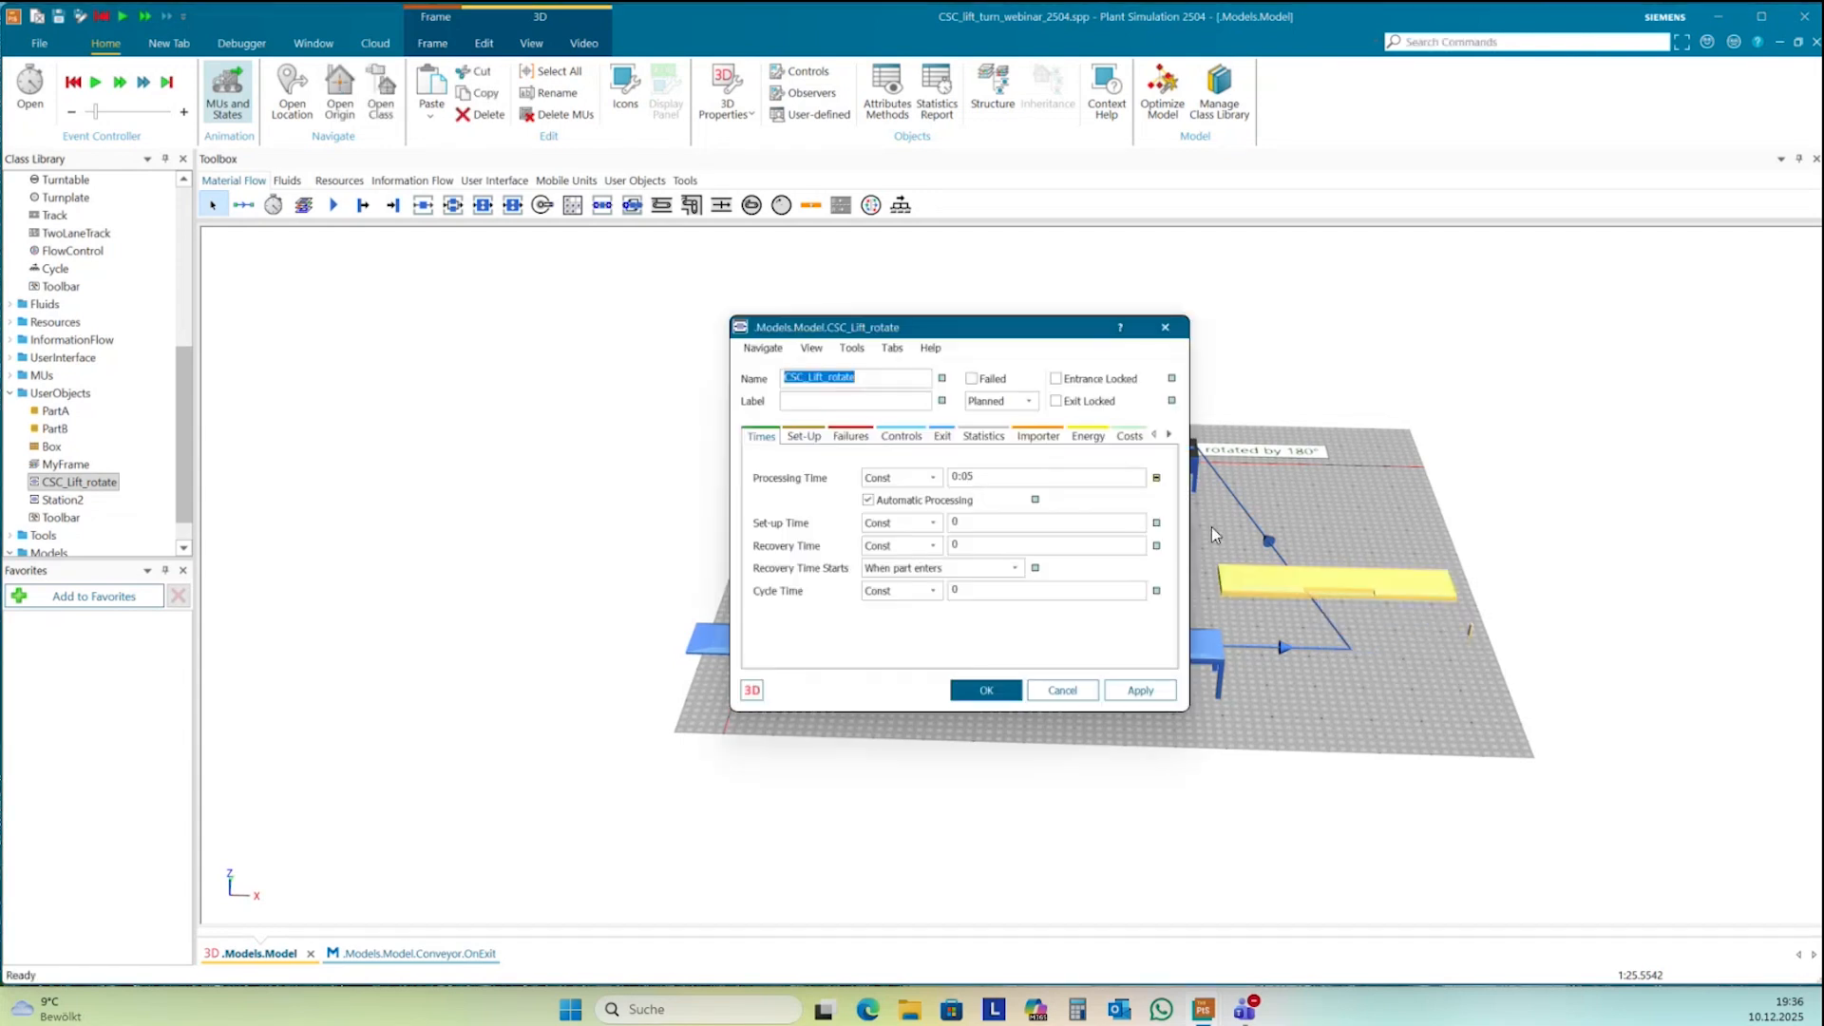
left_click(901, 437)
double_click(907, 487)
key("Delete")
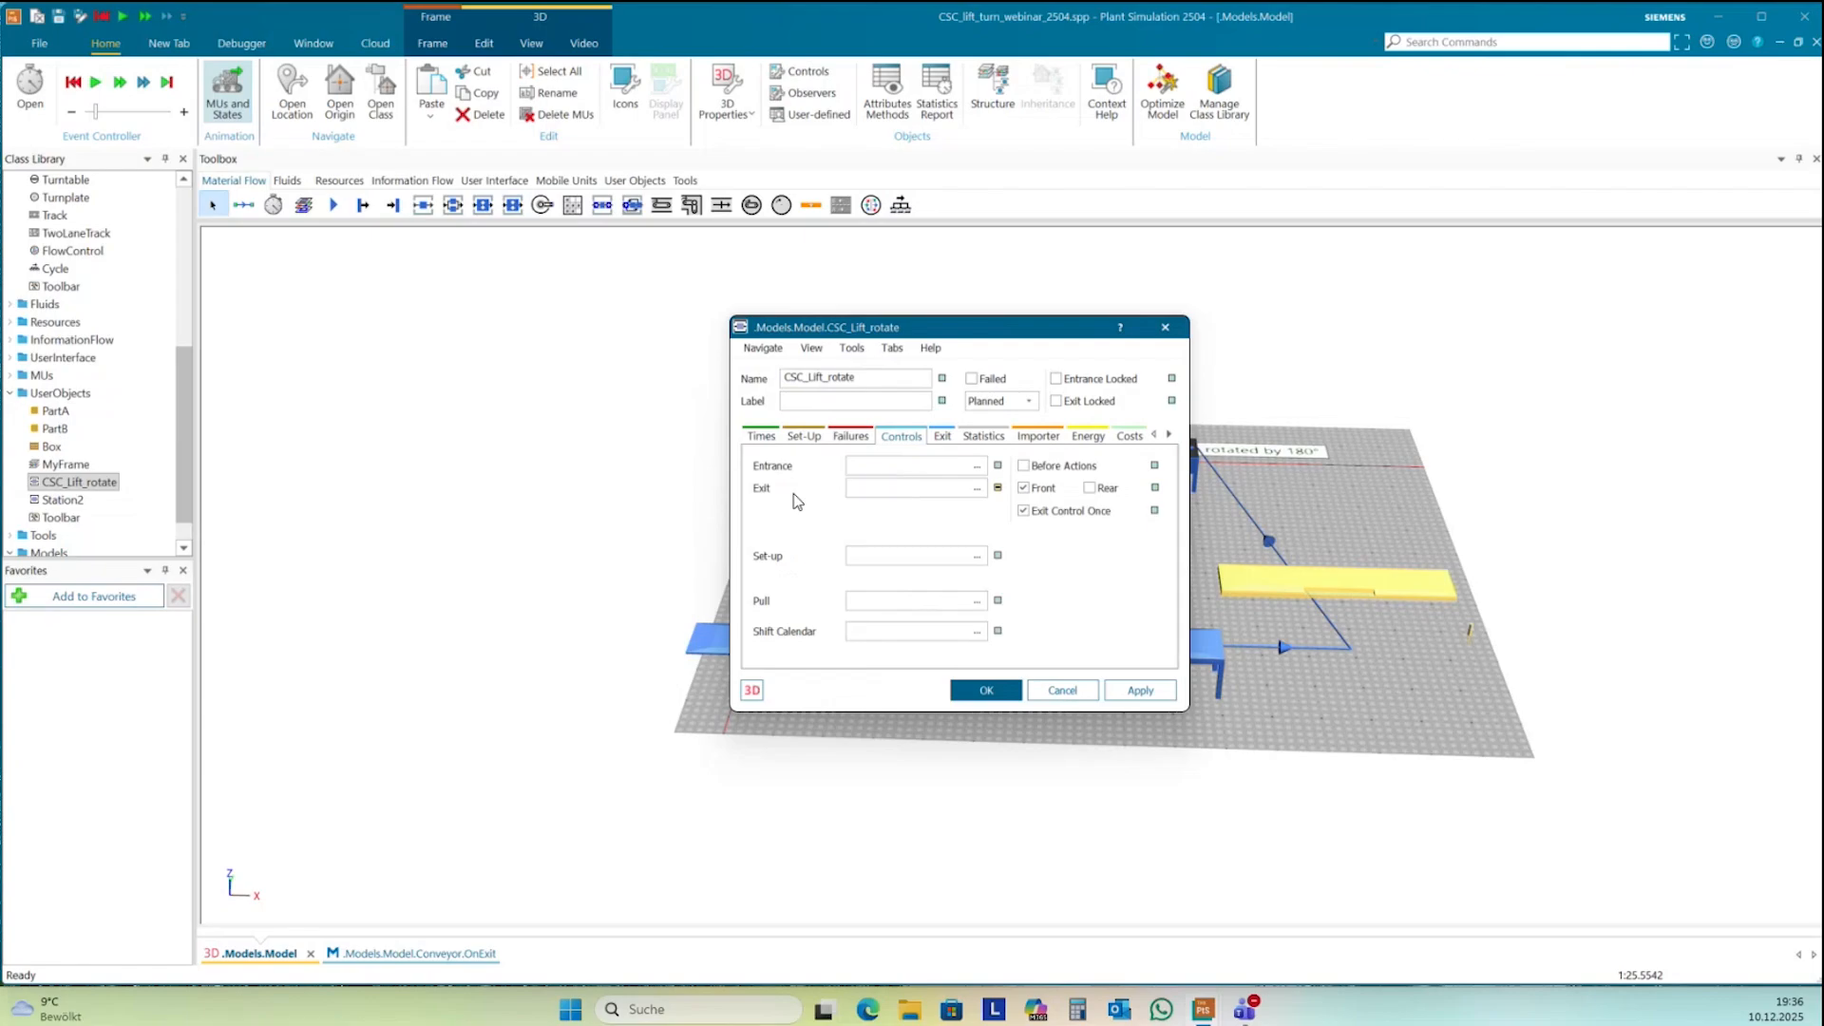
left_click(973, 488)
left_click(1014, 519)
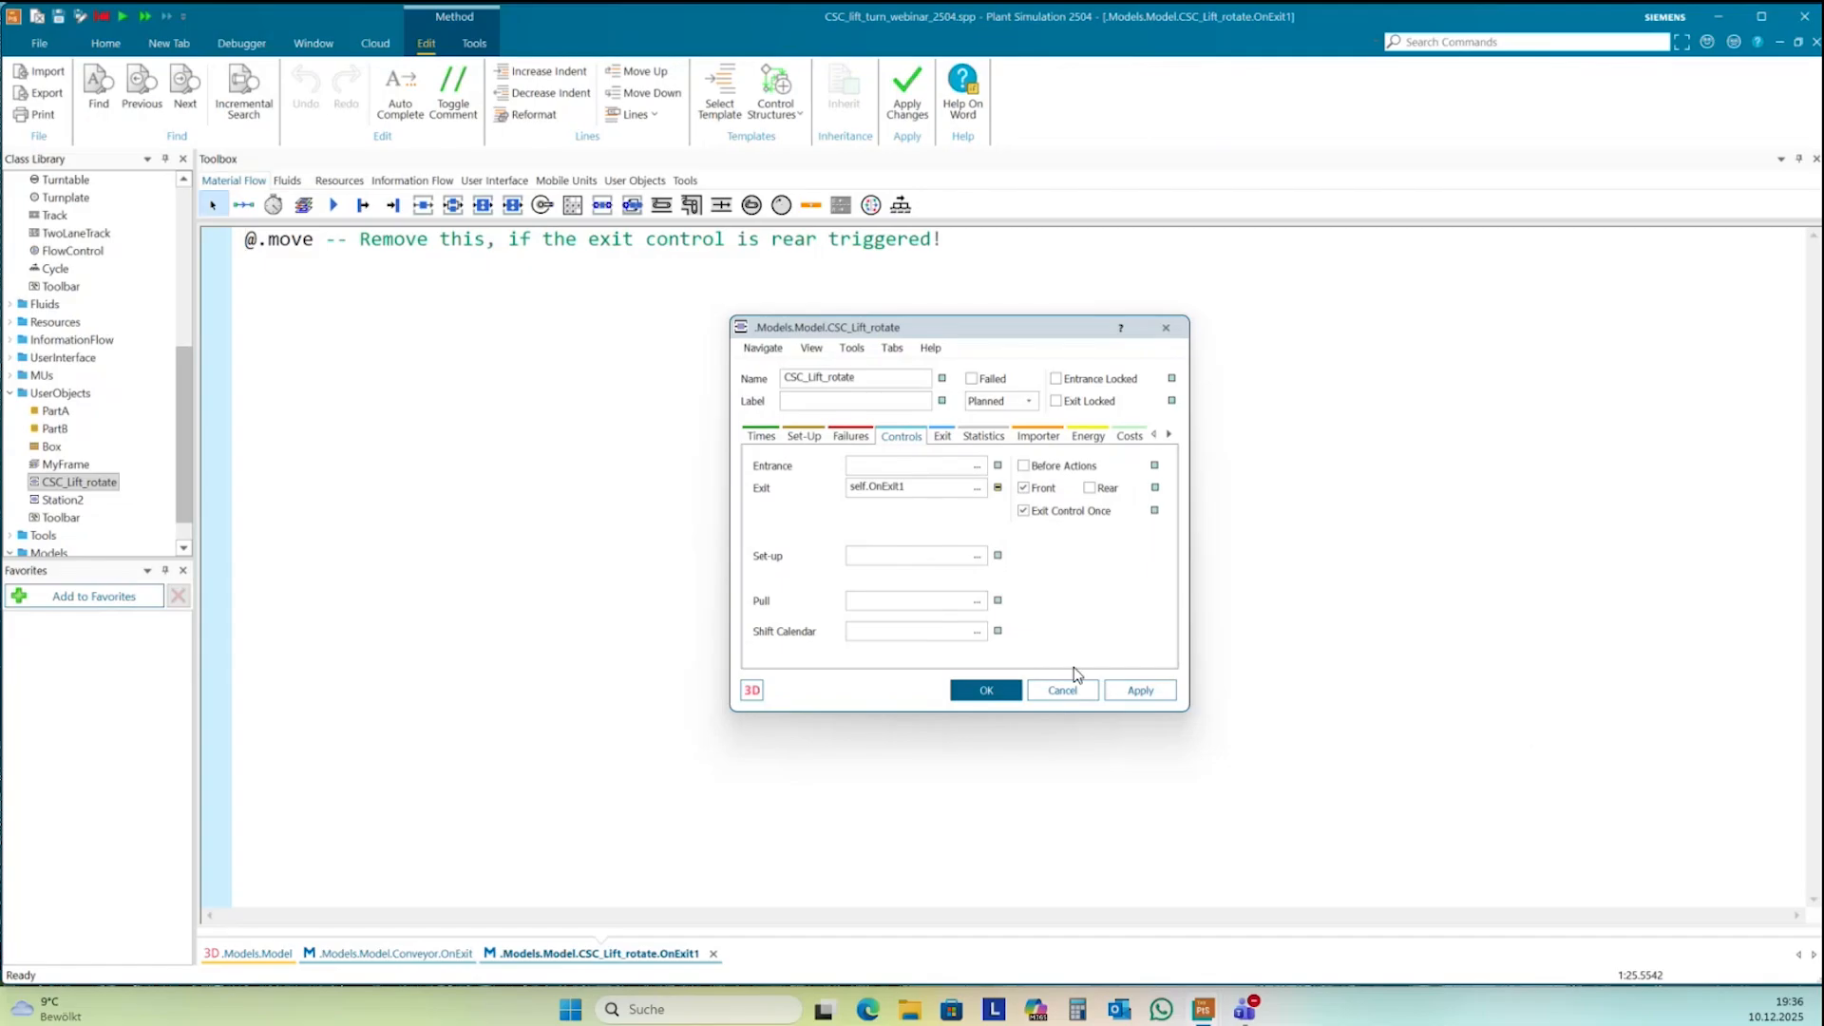
left_click(984, 689)
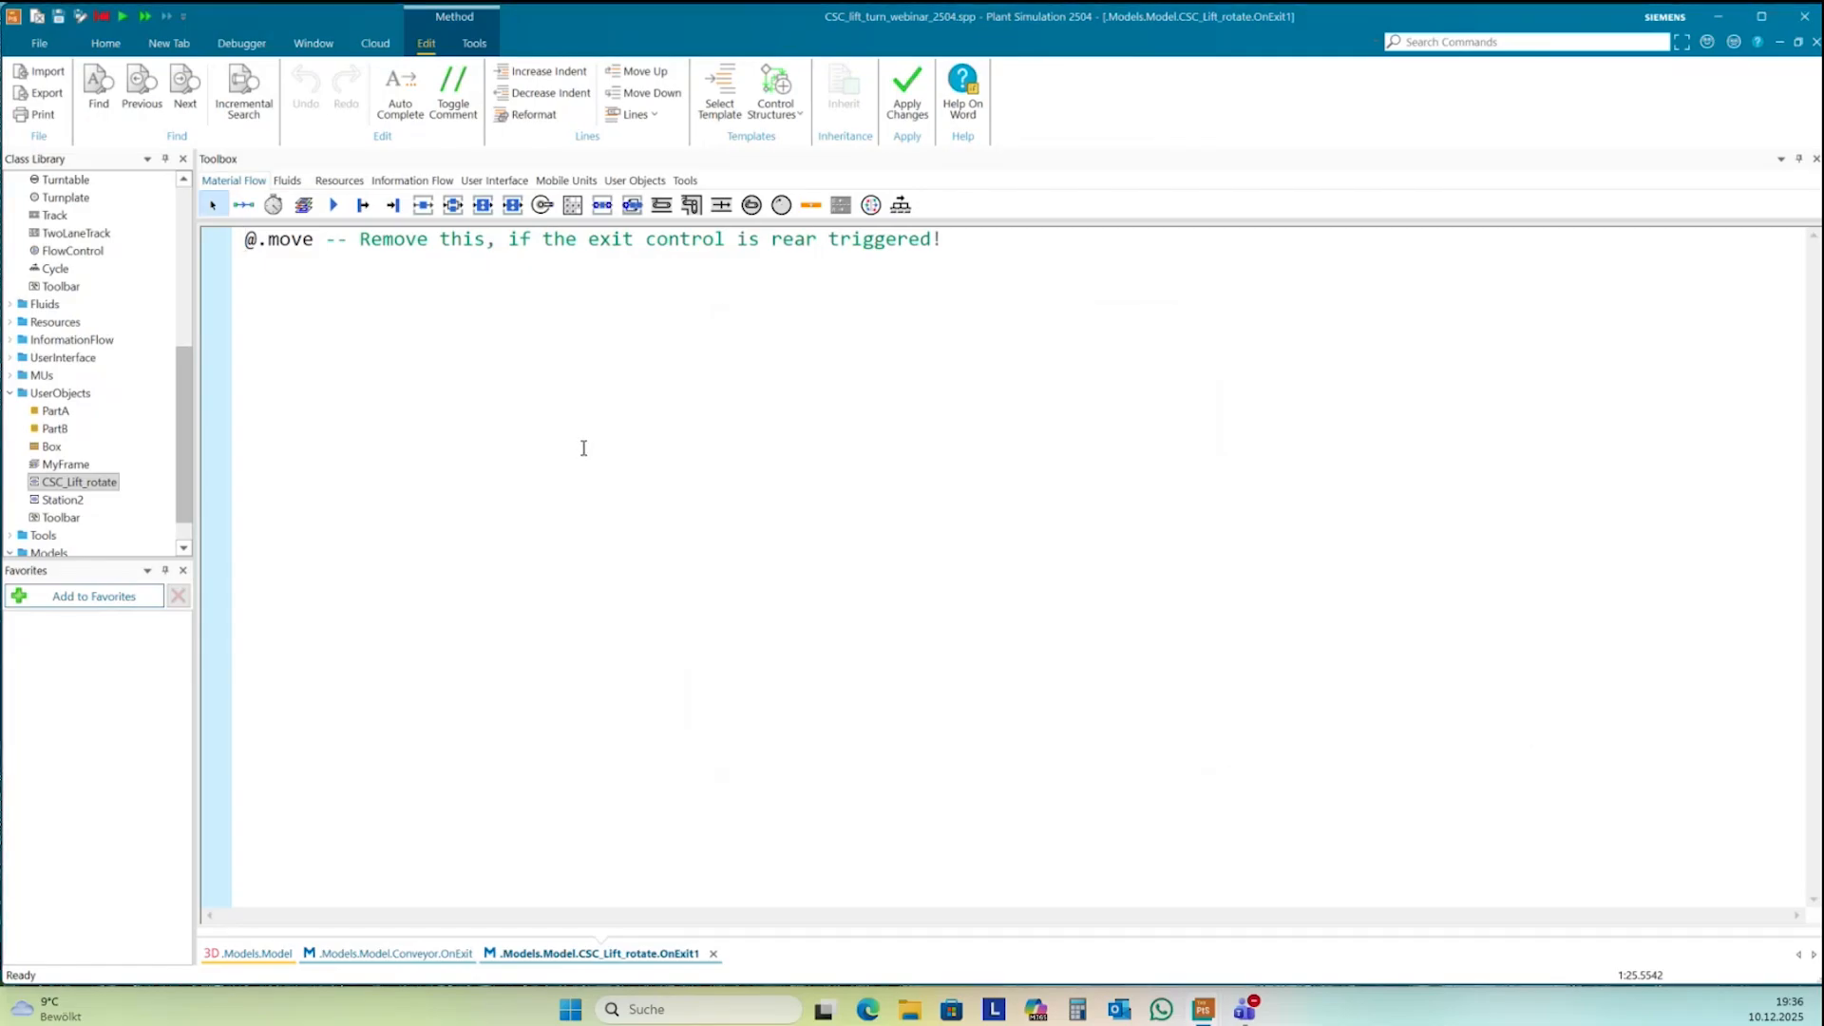
- Insert the line ?._3D.getObject("Lateral").moveTo(8,20) above the @.move statement in OnExit1
key("Return")
key("Return")
key("Up")
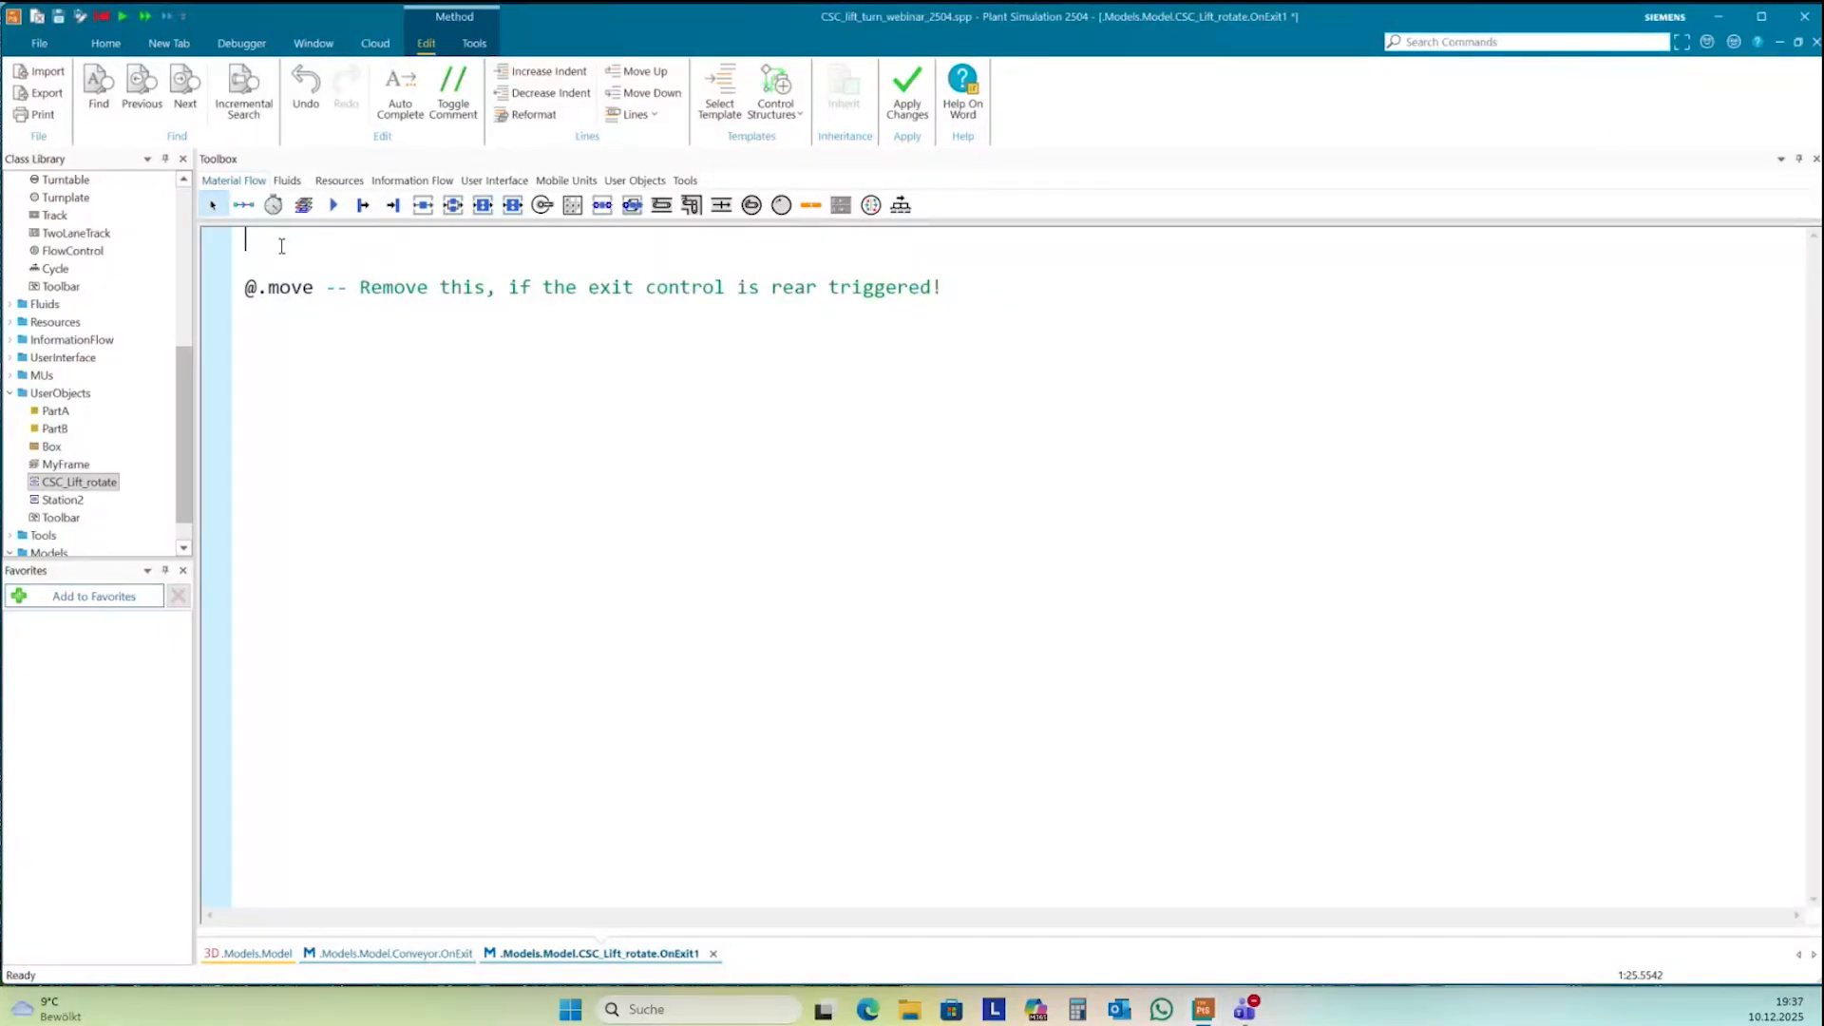
type("?._3D.getObject(\"Lateral")
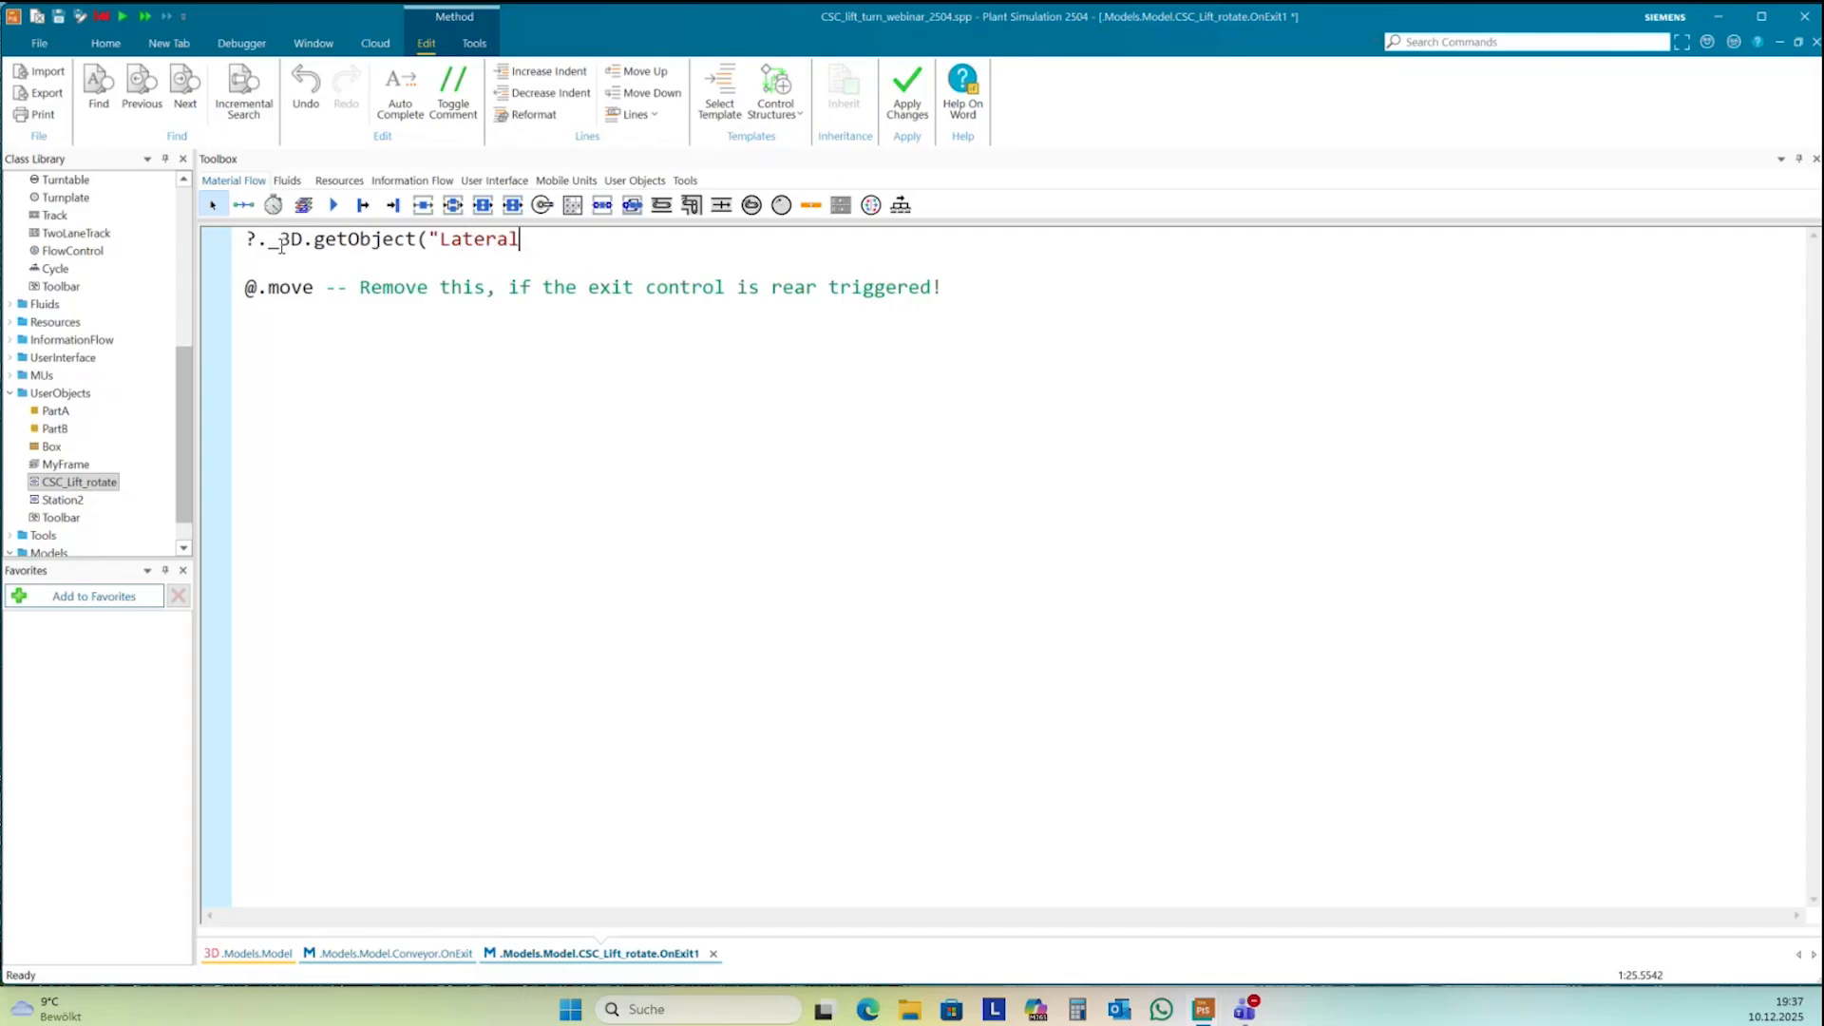
type("\").moveTo(8,20)")
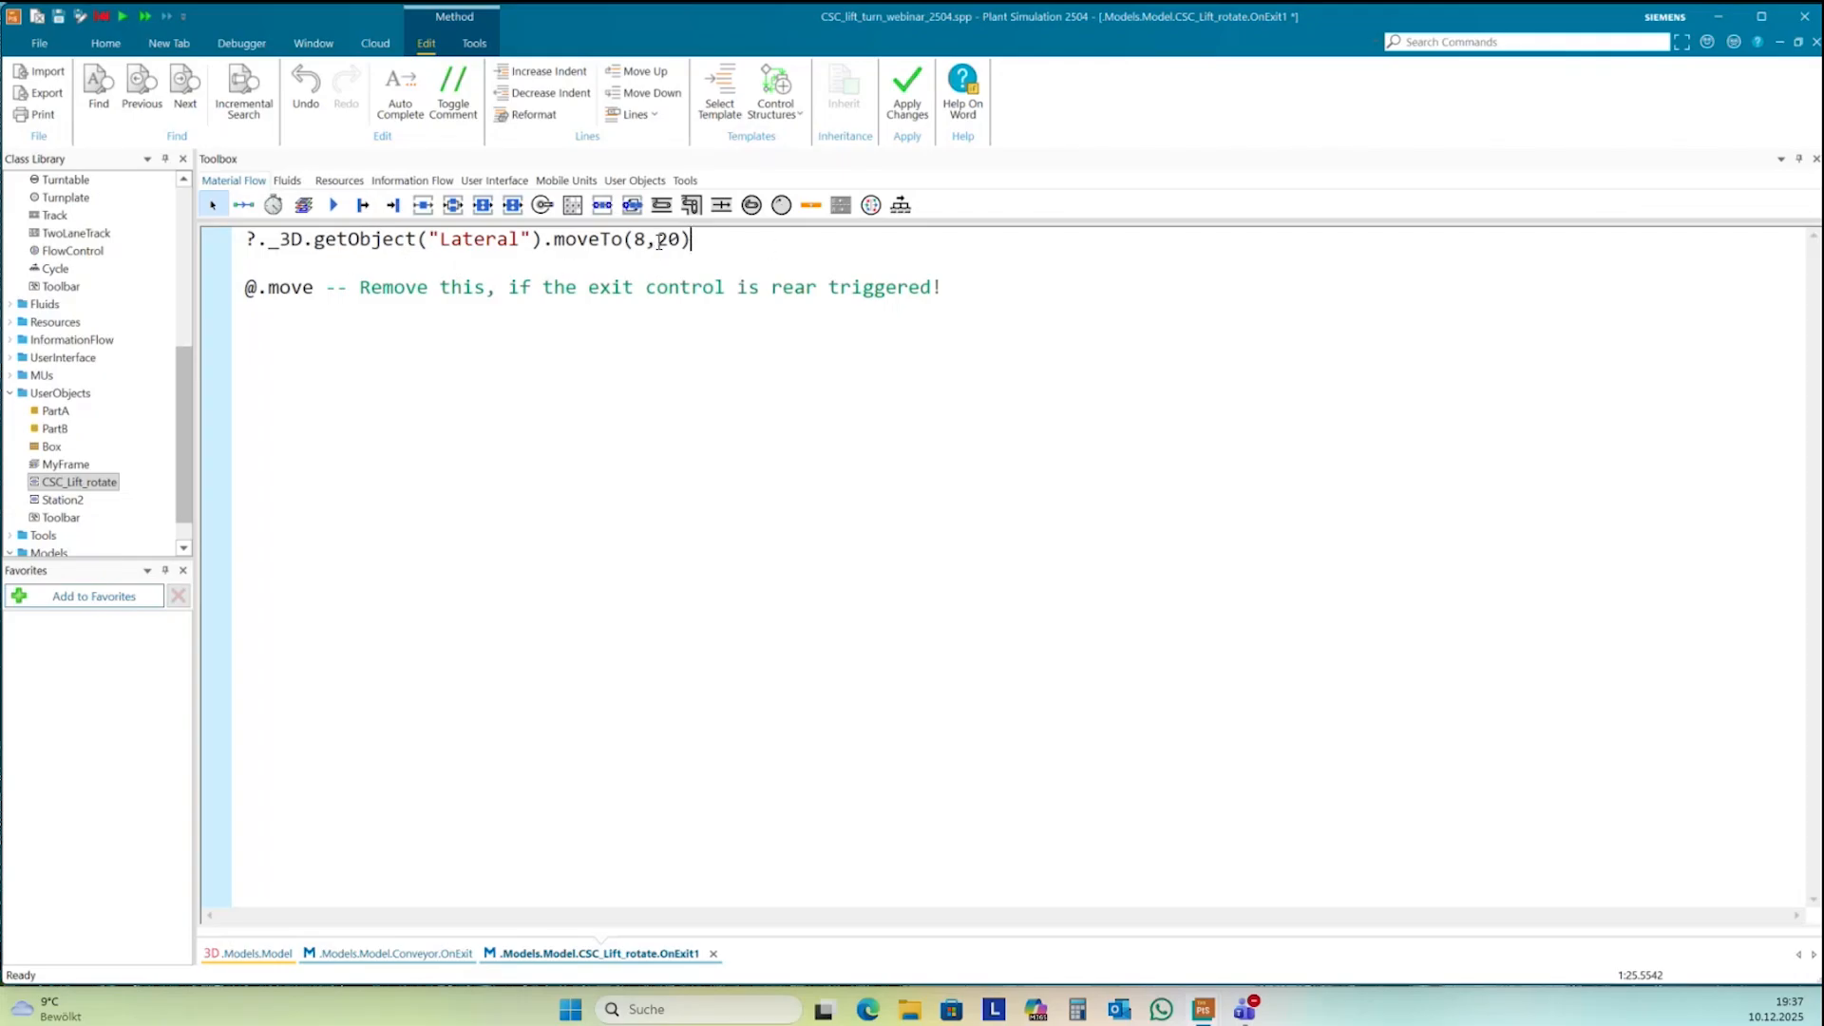
- Prefix the Lateral moveTo(8,20) call in OnExit1 with the wait keyword
left_click(245, 243)
type("(")
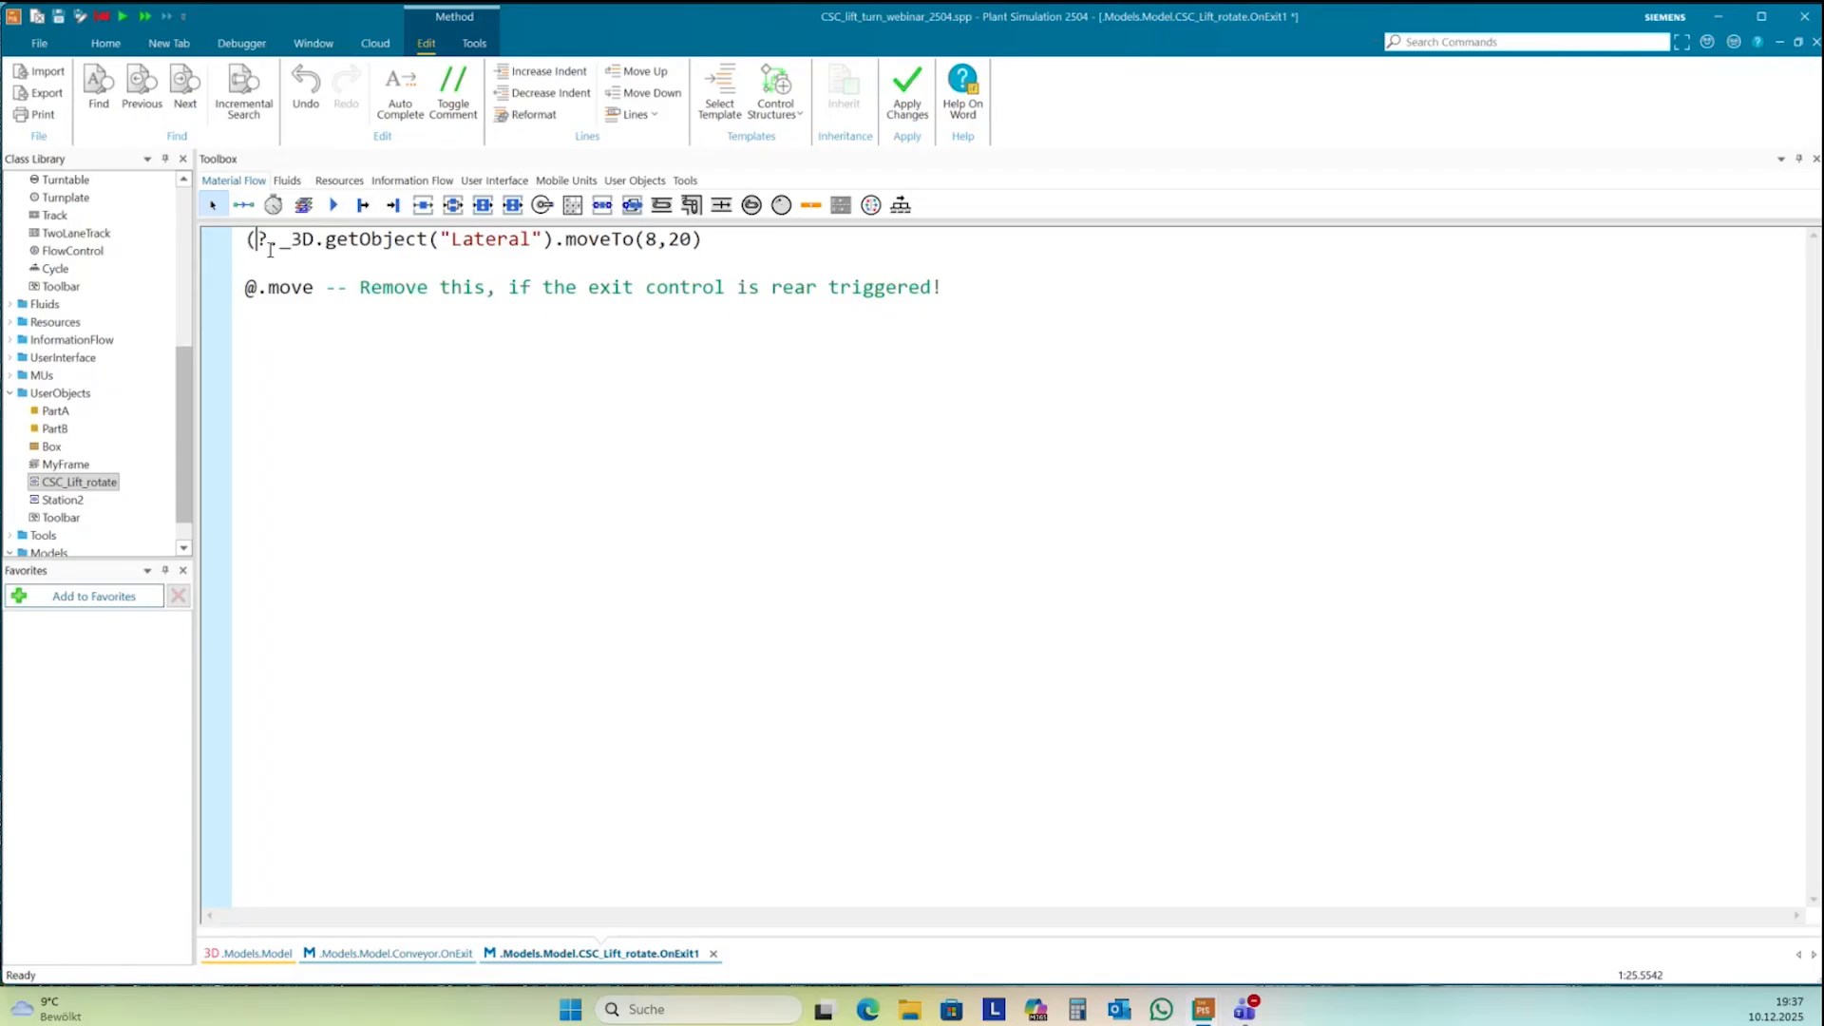
left_click(247, 246)
type("wait m")
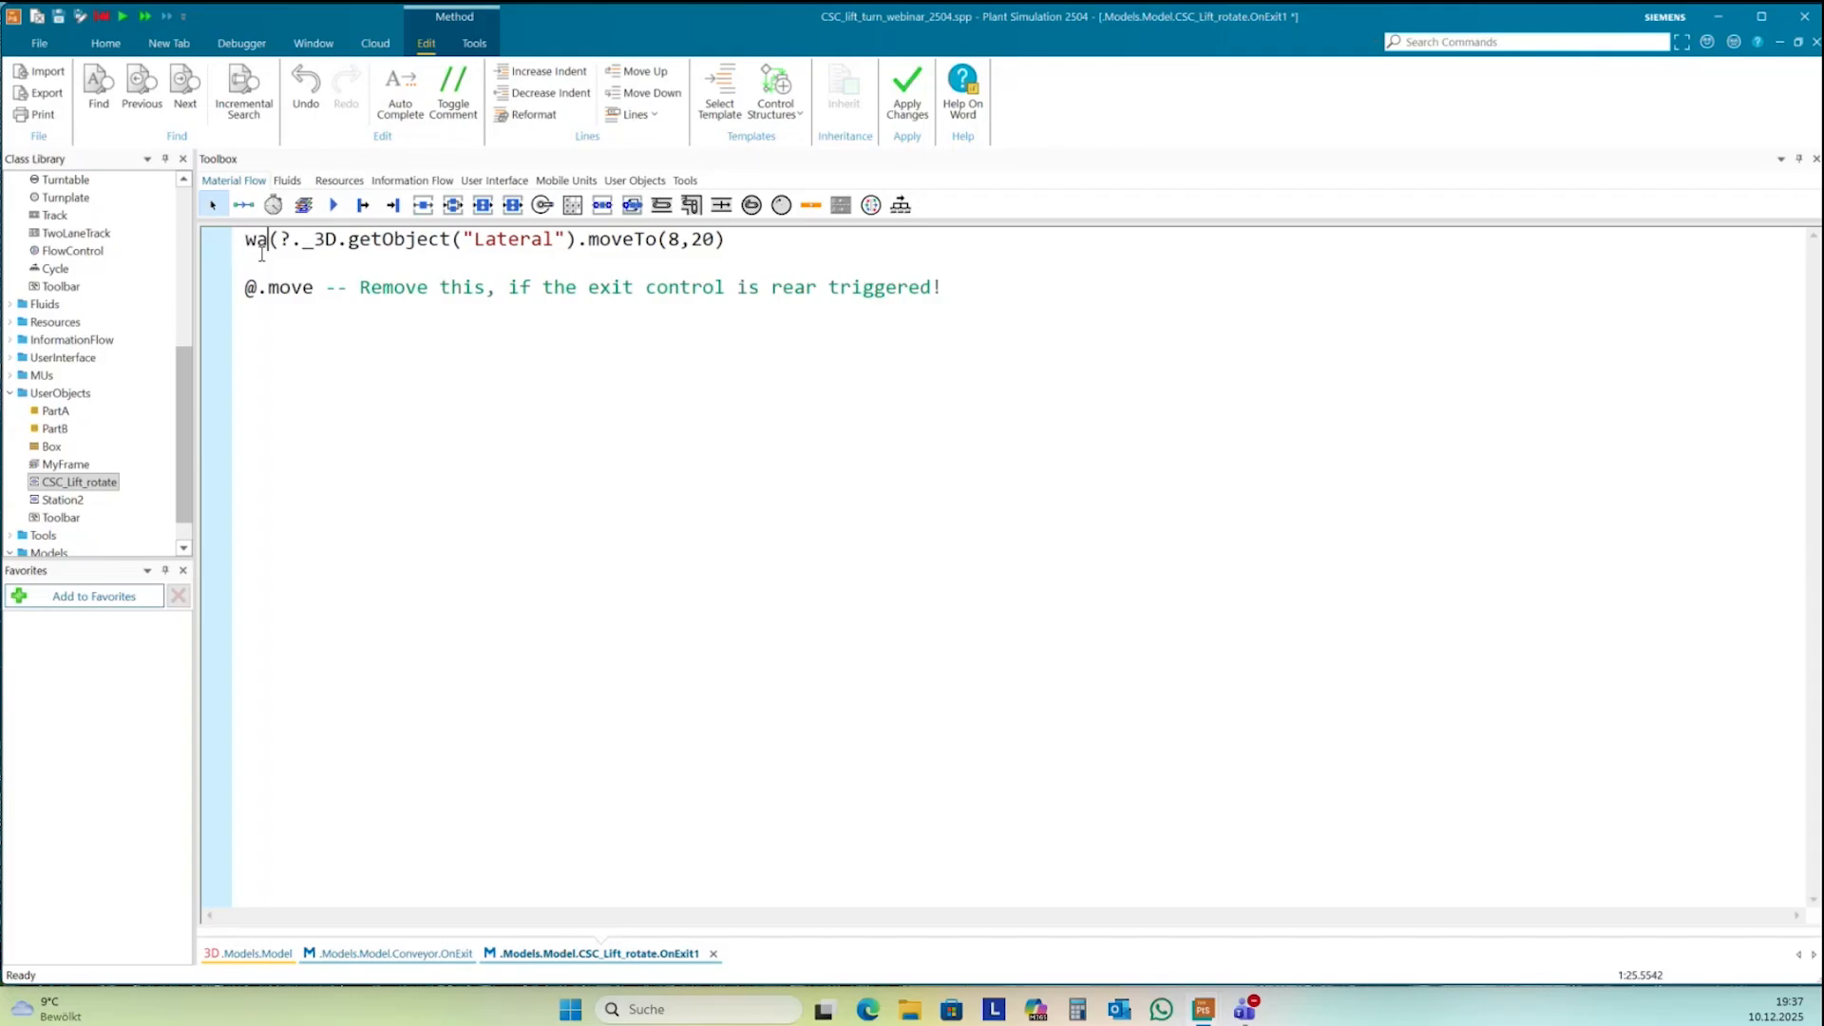
type("ax")
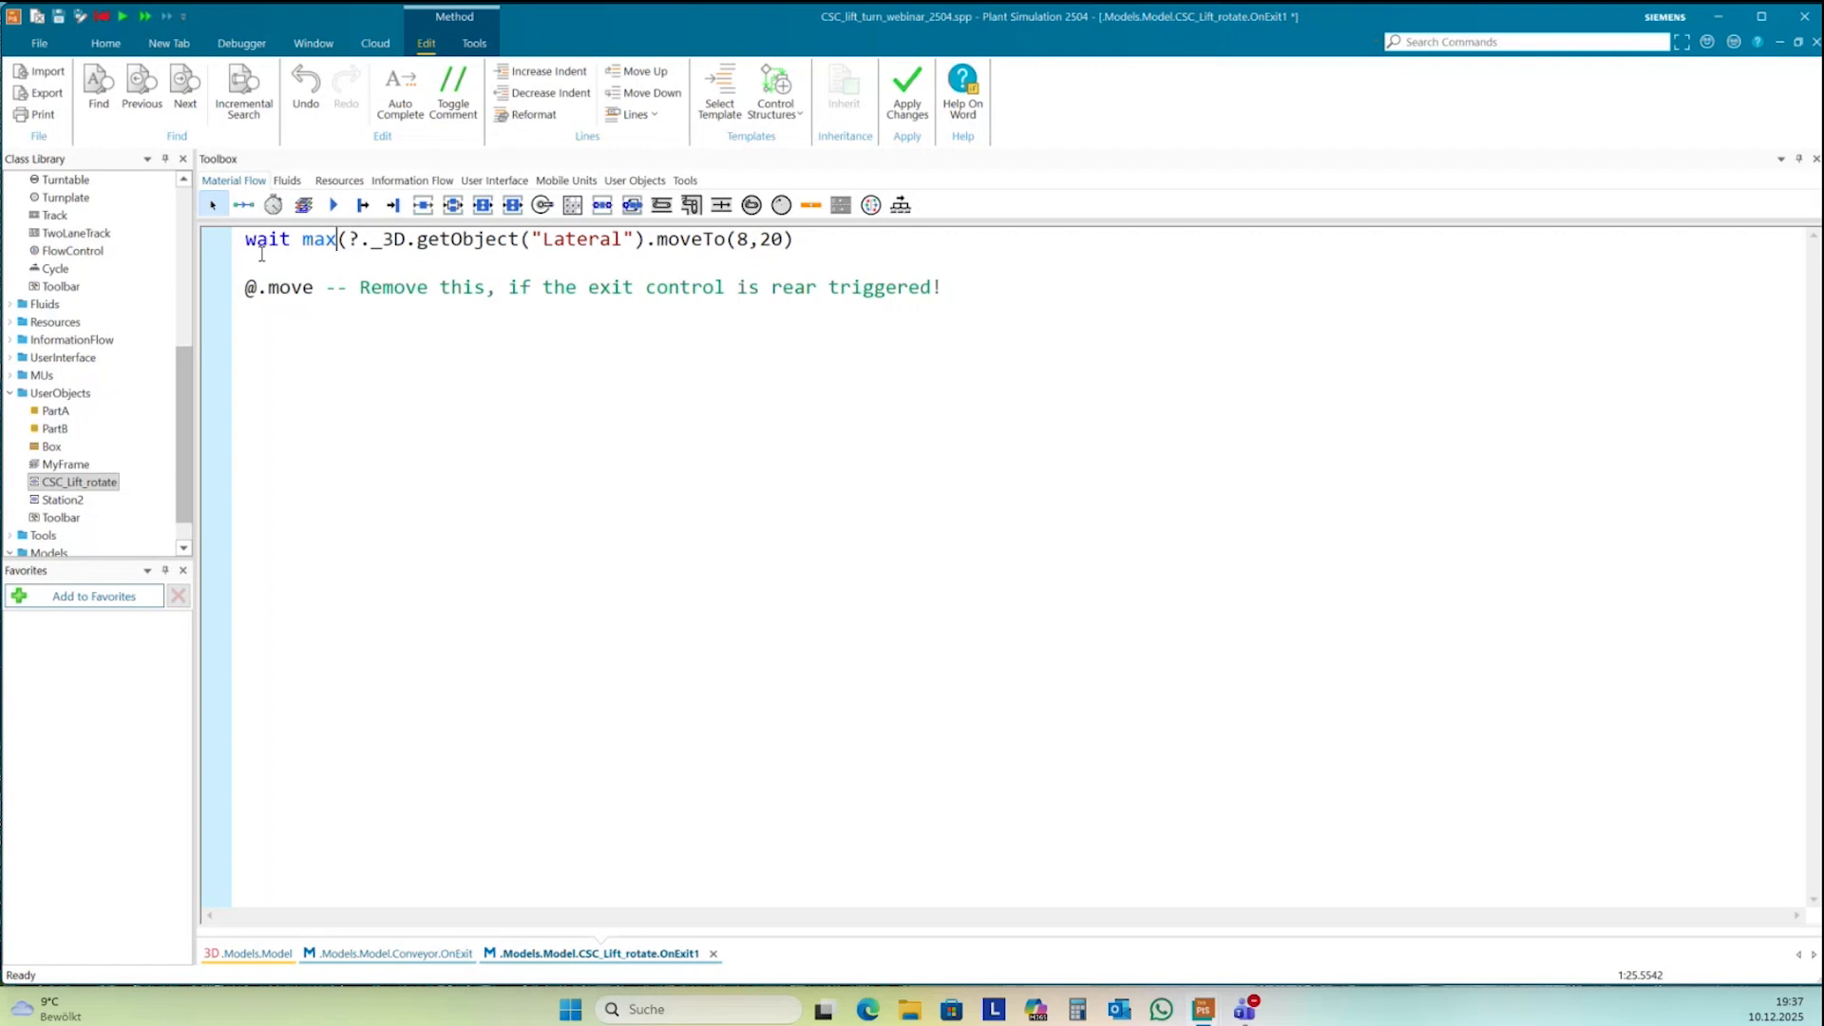
key("BackSpace")
key("BackSpace")
key("BackSpace")
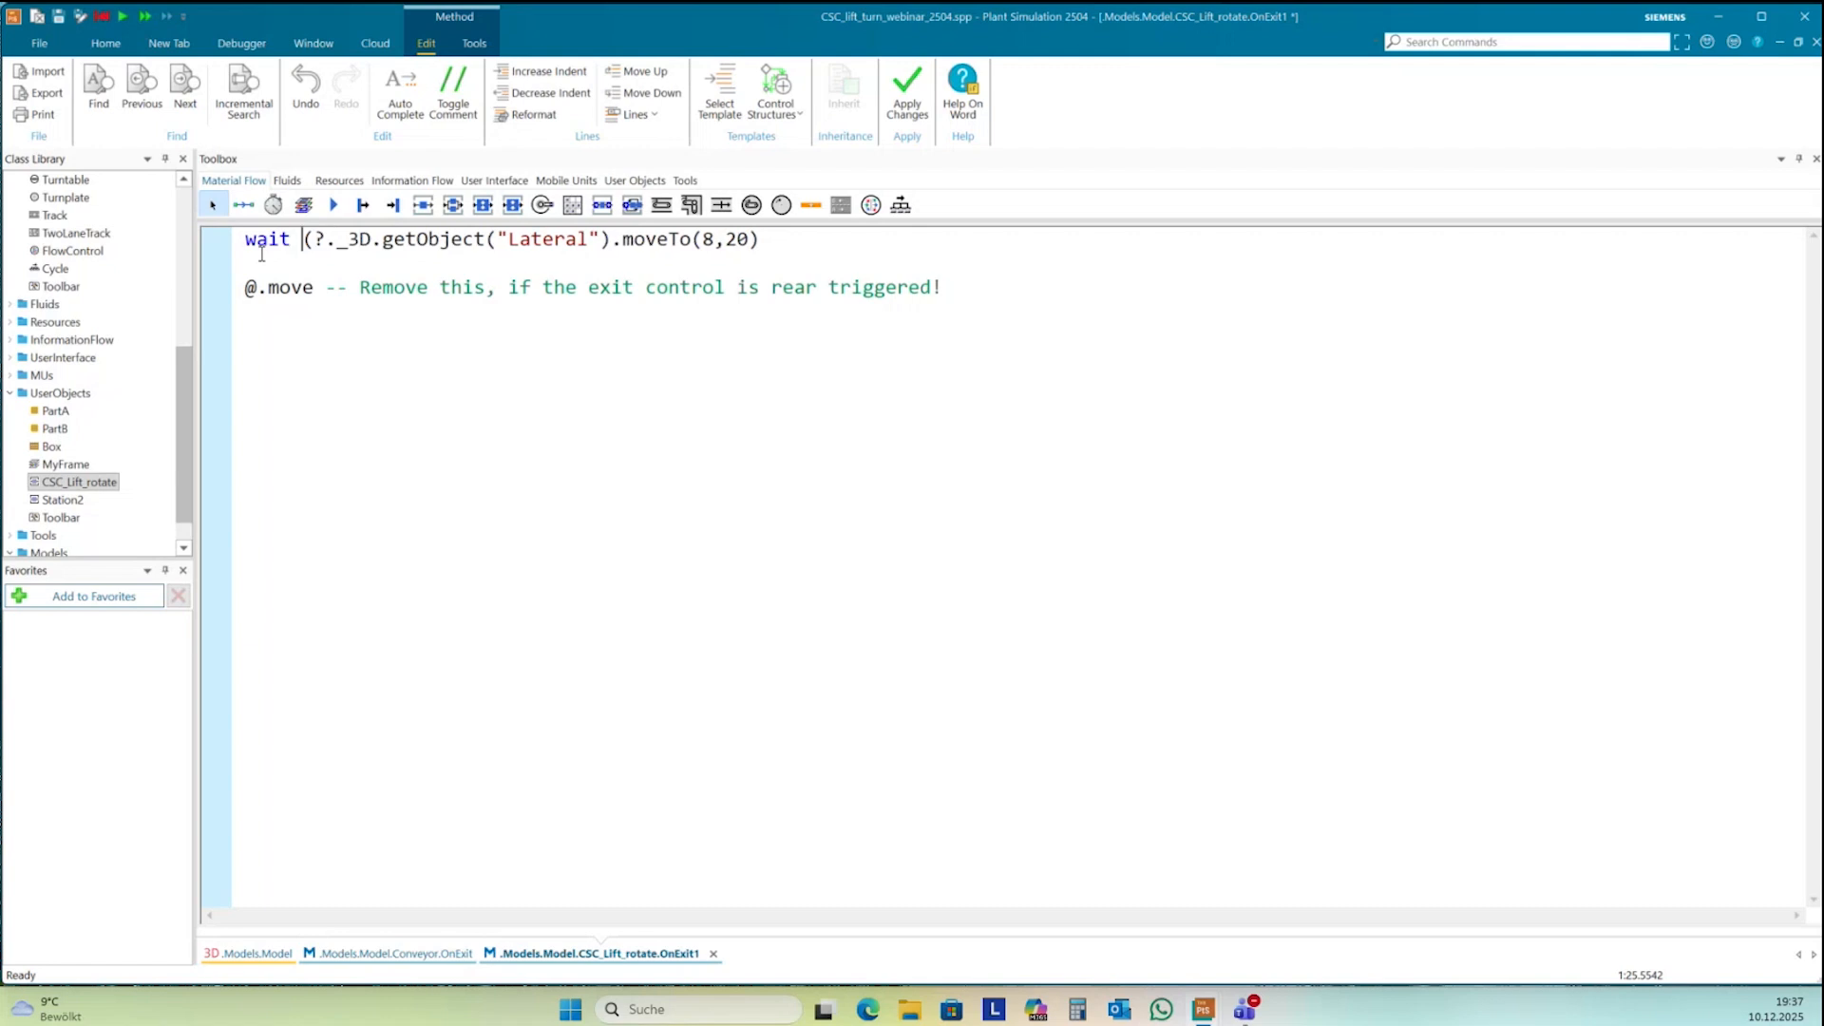
key("BackSpace")
key("Delete")
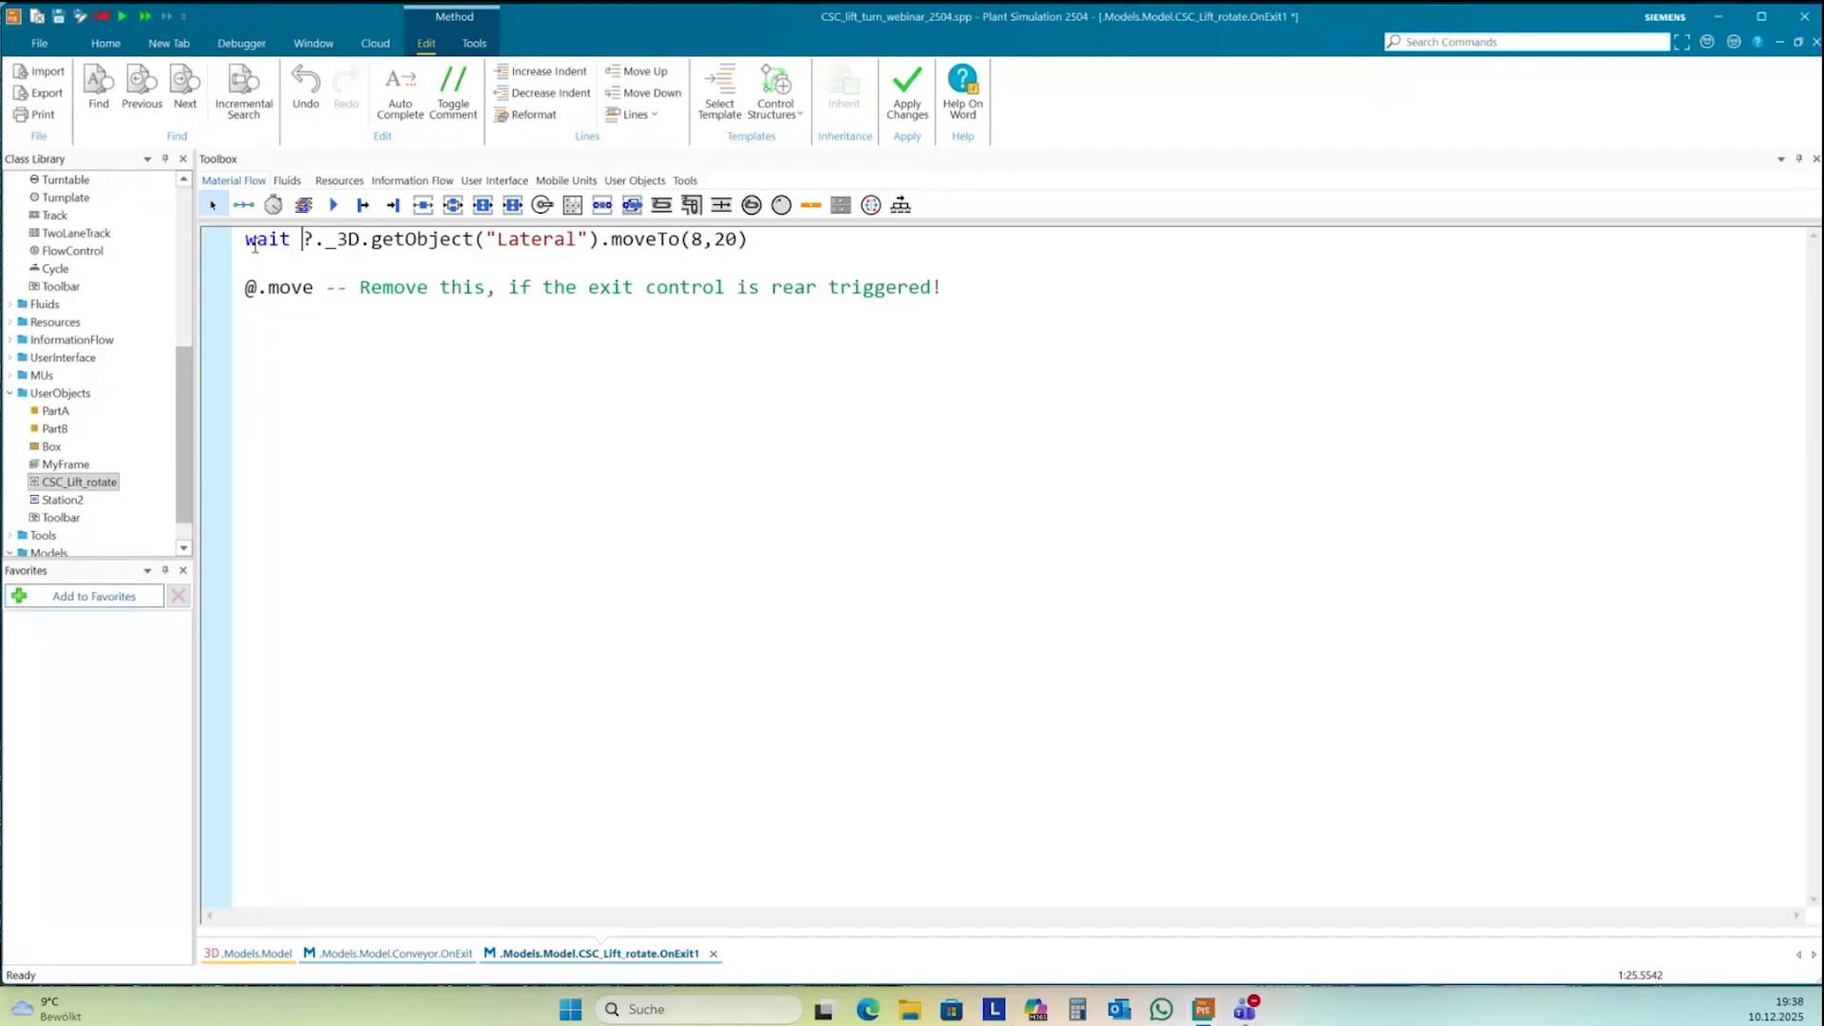
- Insert a blank line above the wait statement and add max( directly before its Lateral moveTo call
left_click(246, 245)
key("Return")
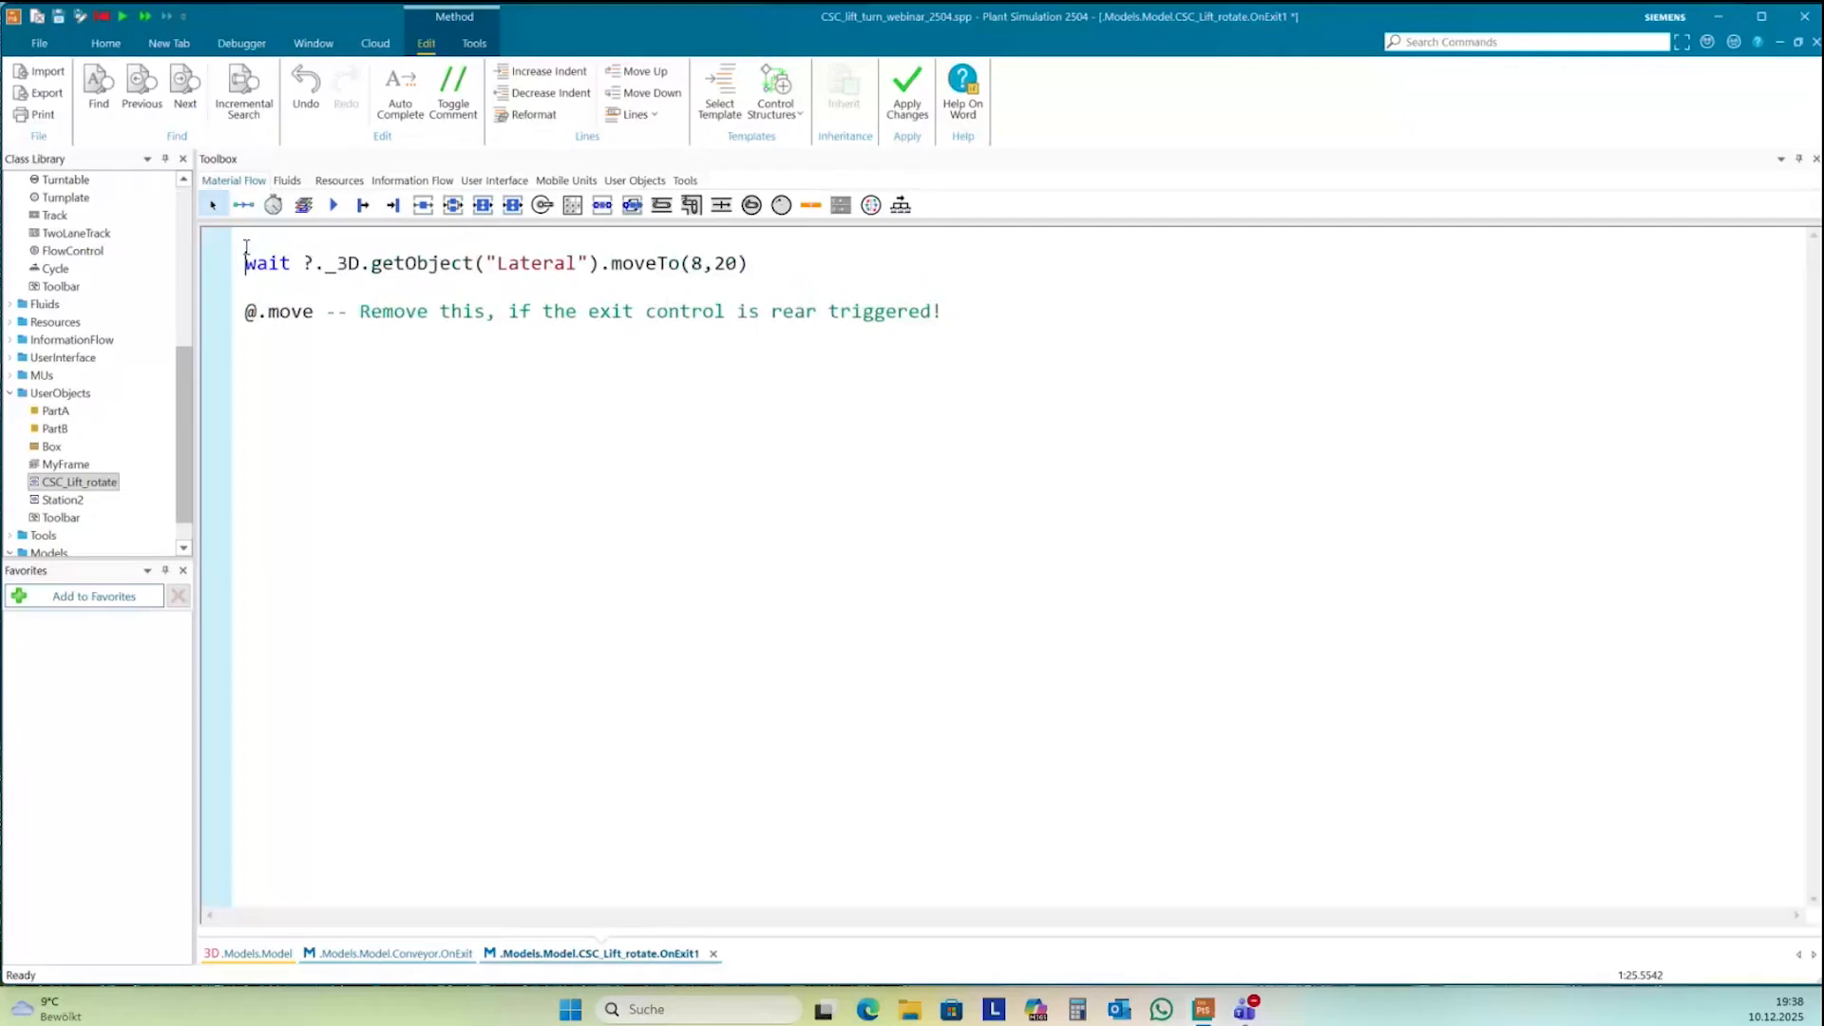
left_click(306, 264)
type("max(")
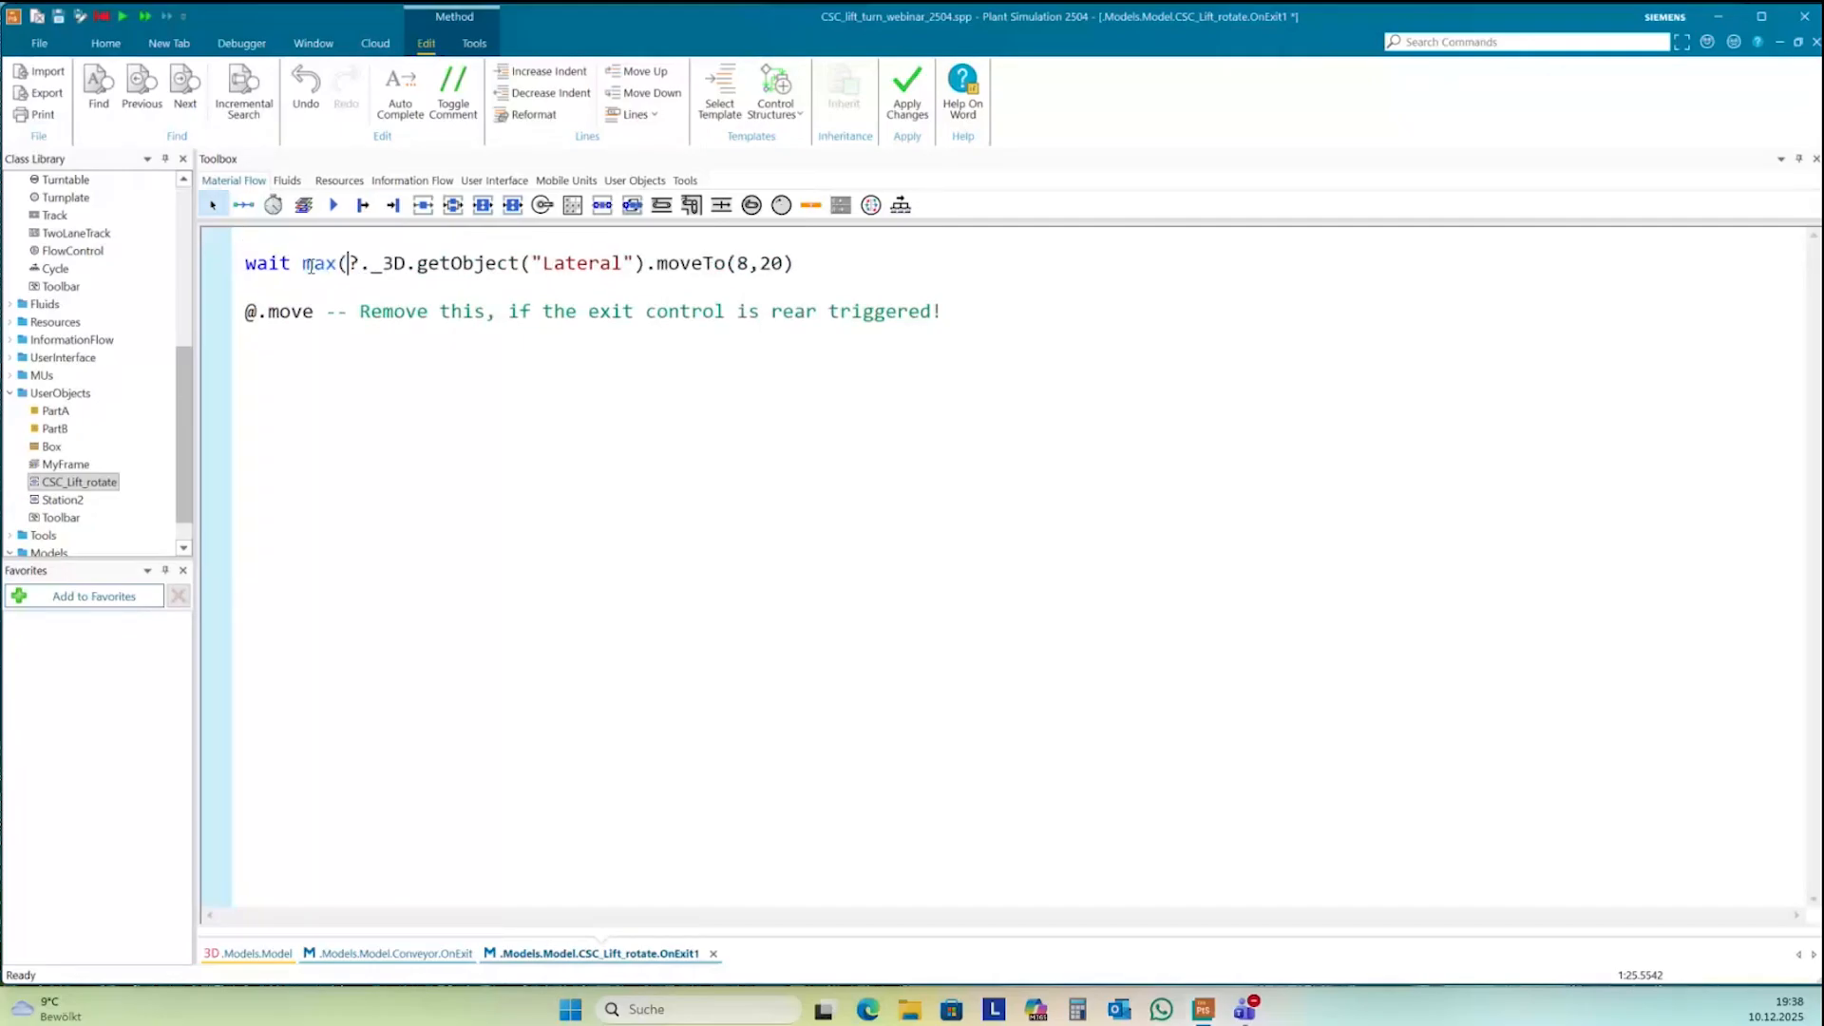
left_click(822, 270)
left_click_drag(302, 263, 334, 263)
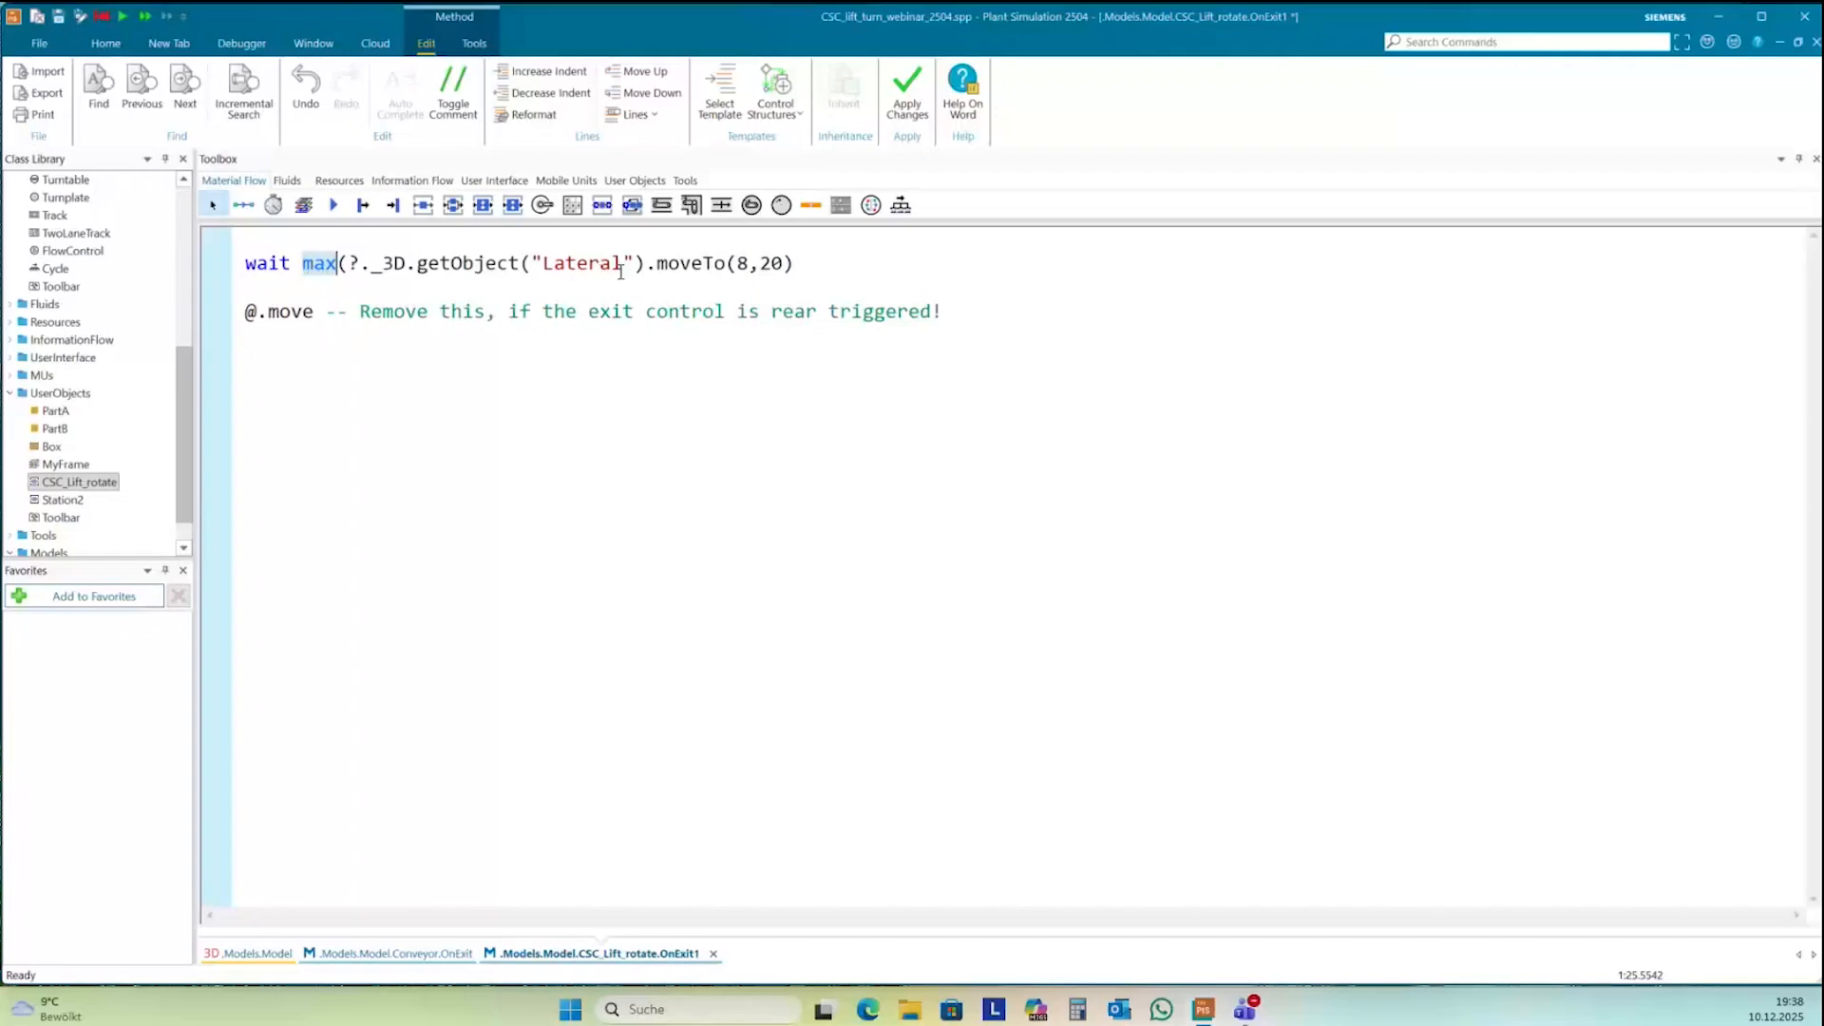
- Add a comma and a copy of ?._3D.getObject("Lateral").moveTo(8,20) as the second argument of max
left_click(802, 264)
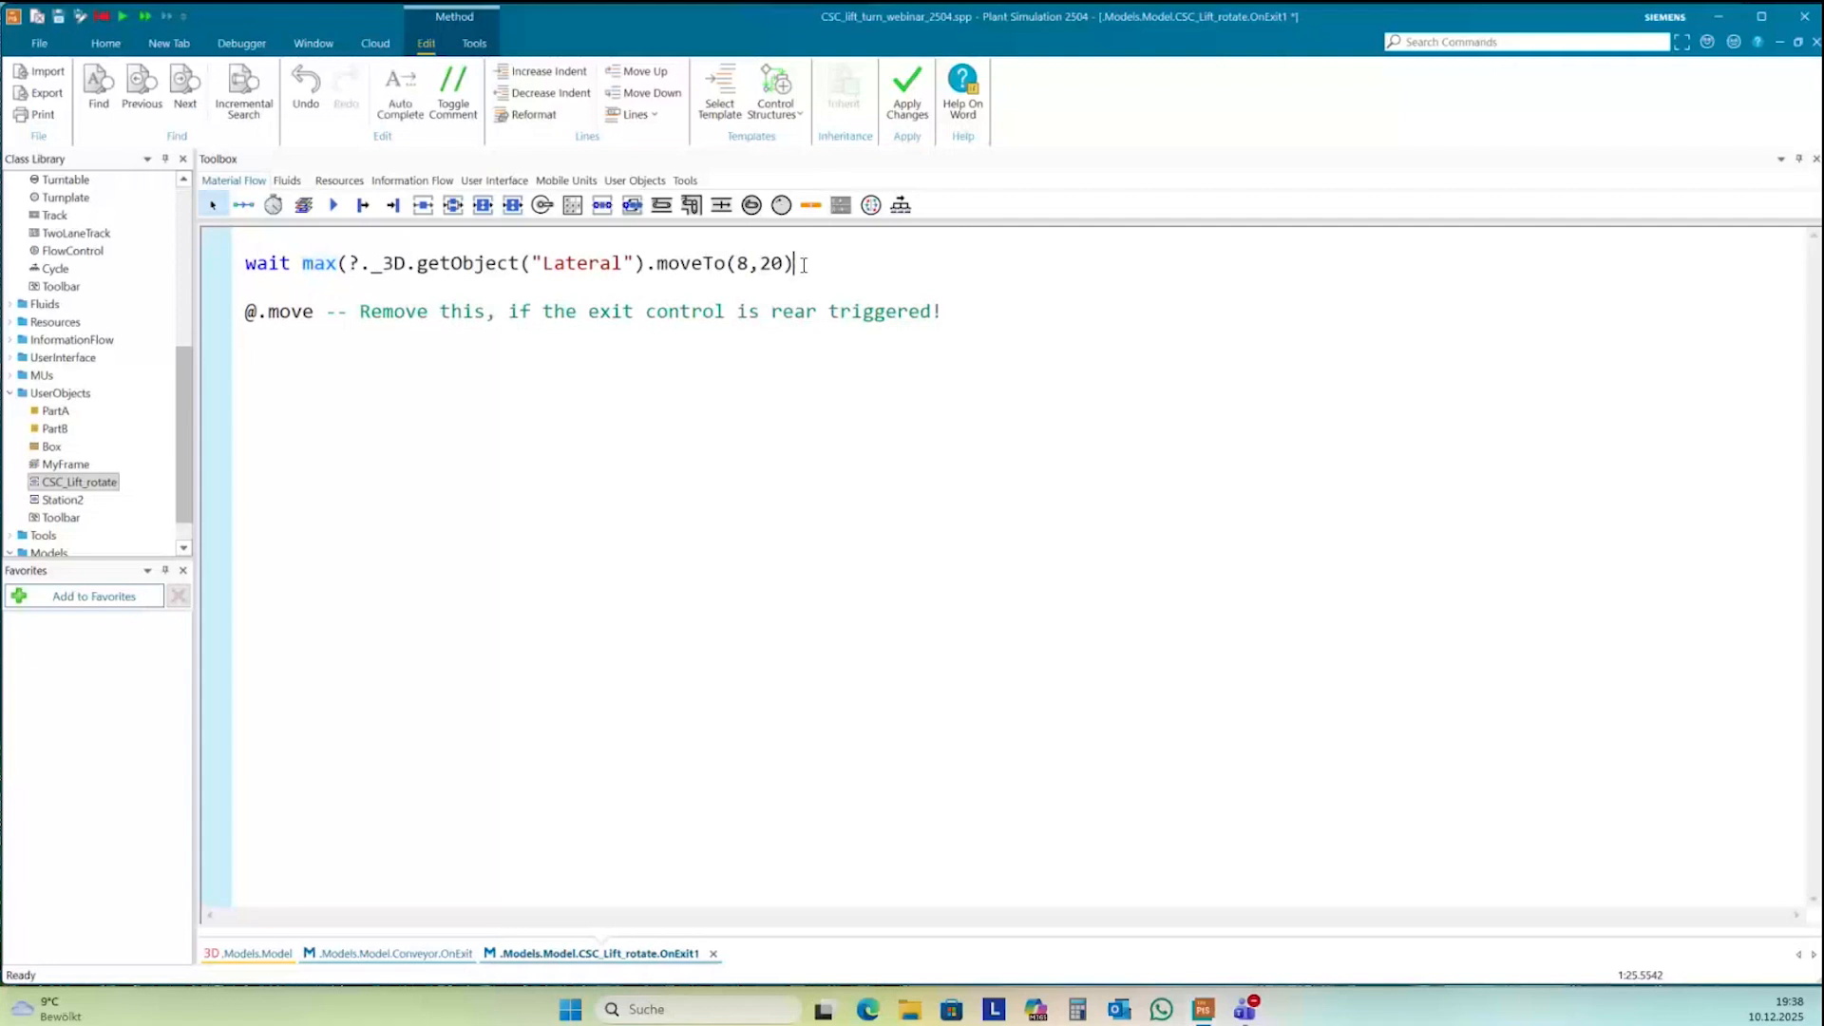
type(",")
left_click_drag(348, 264, 793, 275)
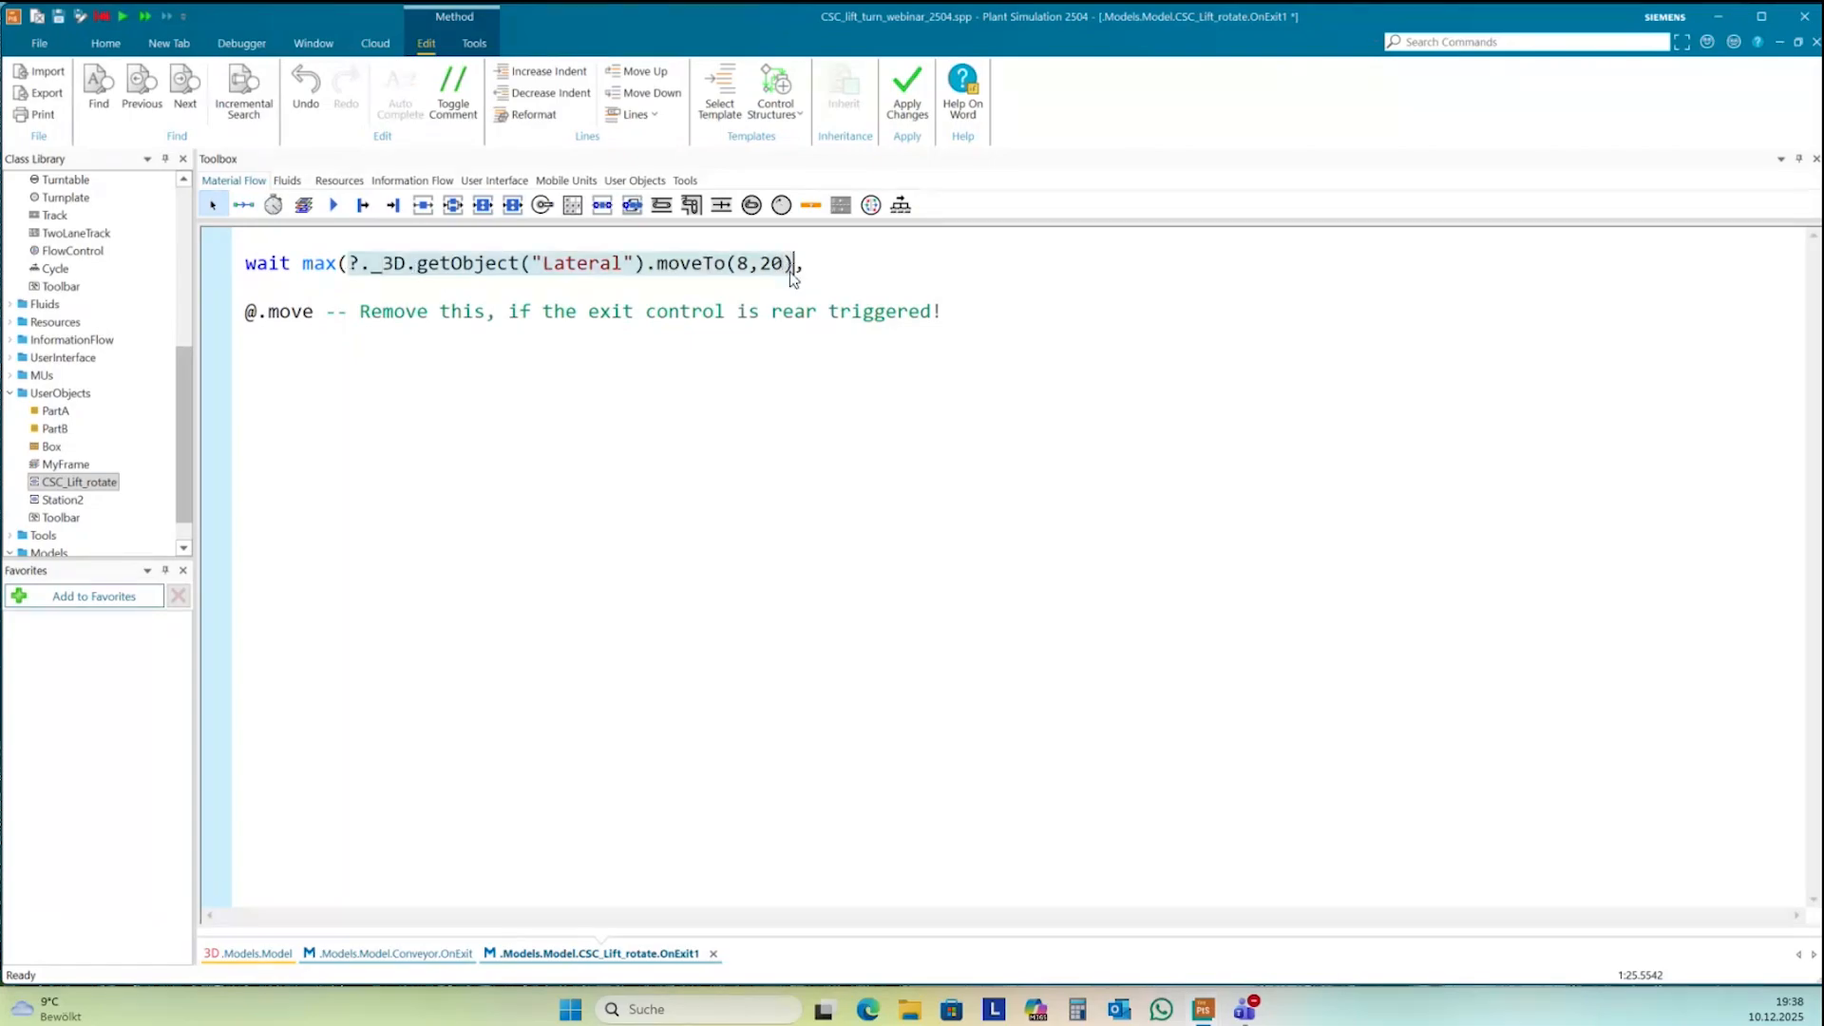
key("ctrl+c")
left_click(846, 261)
key("ctrl+v")
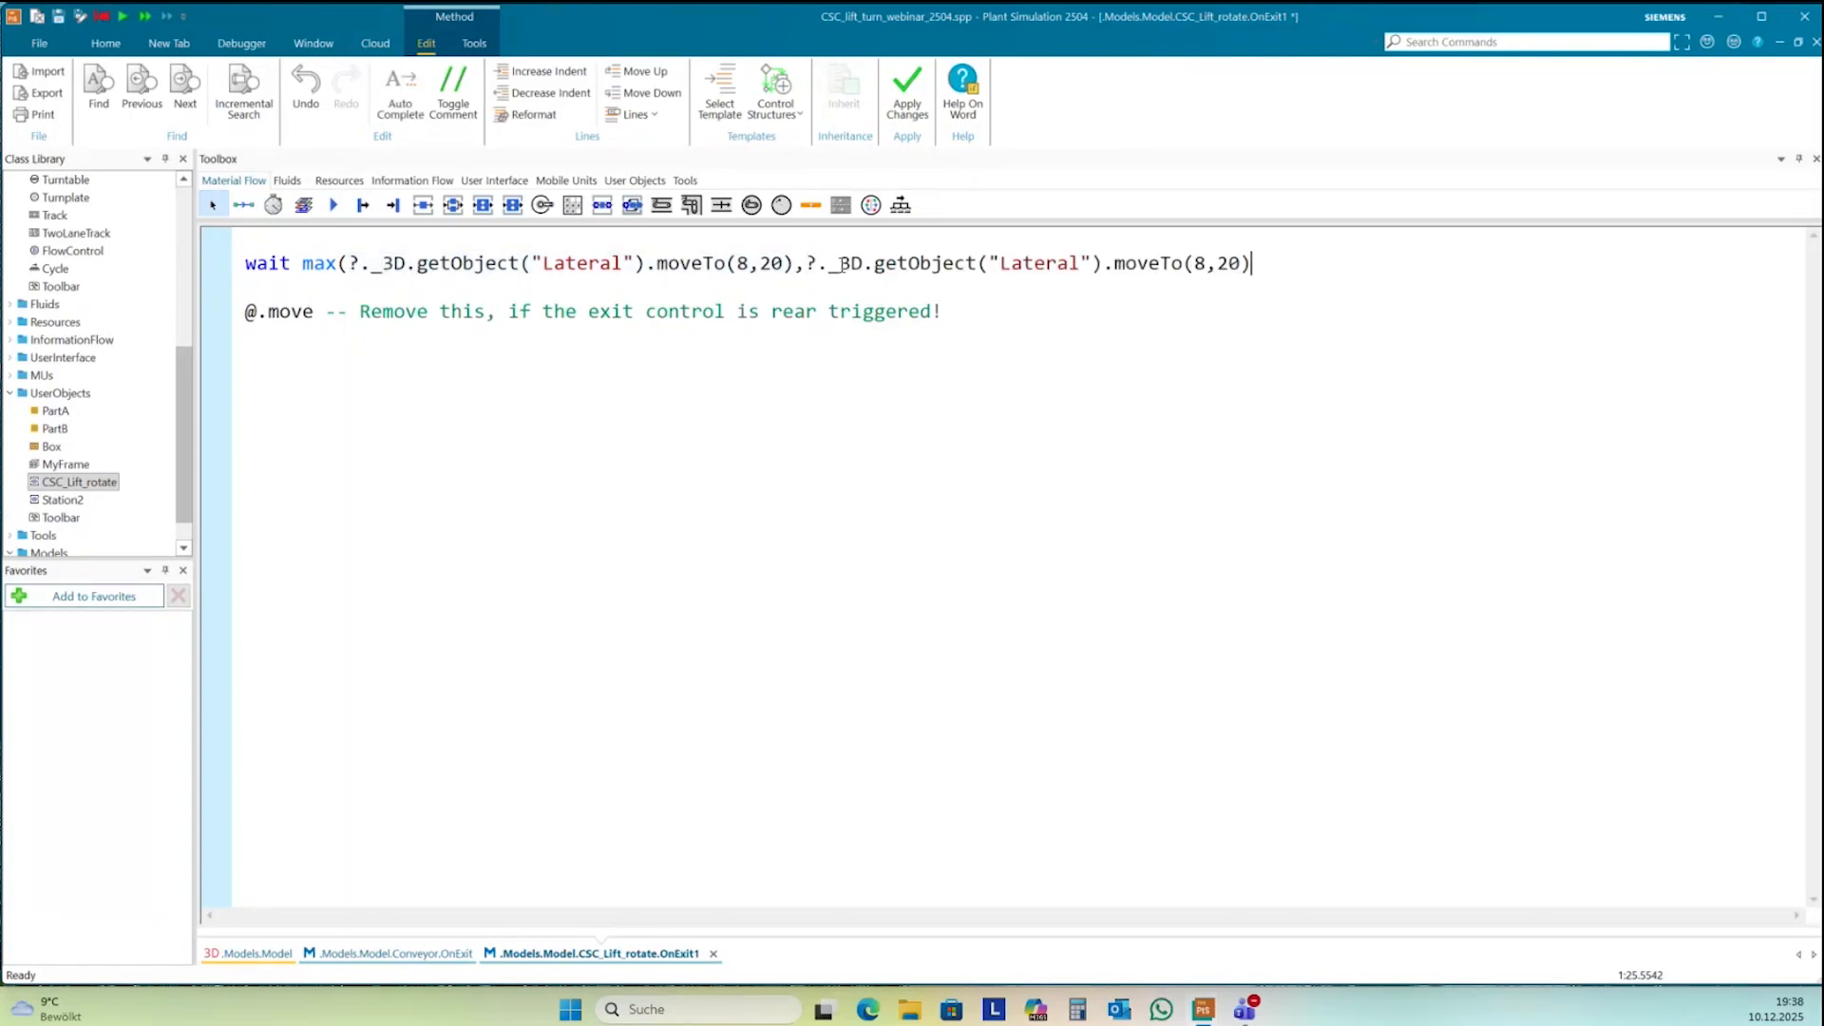
- Chain a getObject call for the Vertical object between Lateral and moveTo in the second max argument
left_click(1114, 266)
type("getObject(\"Ve")
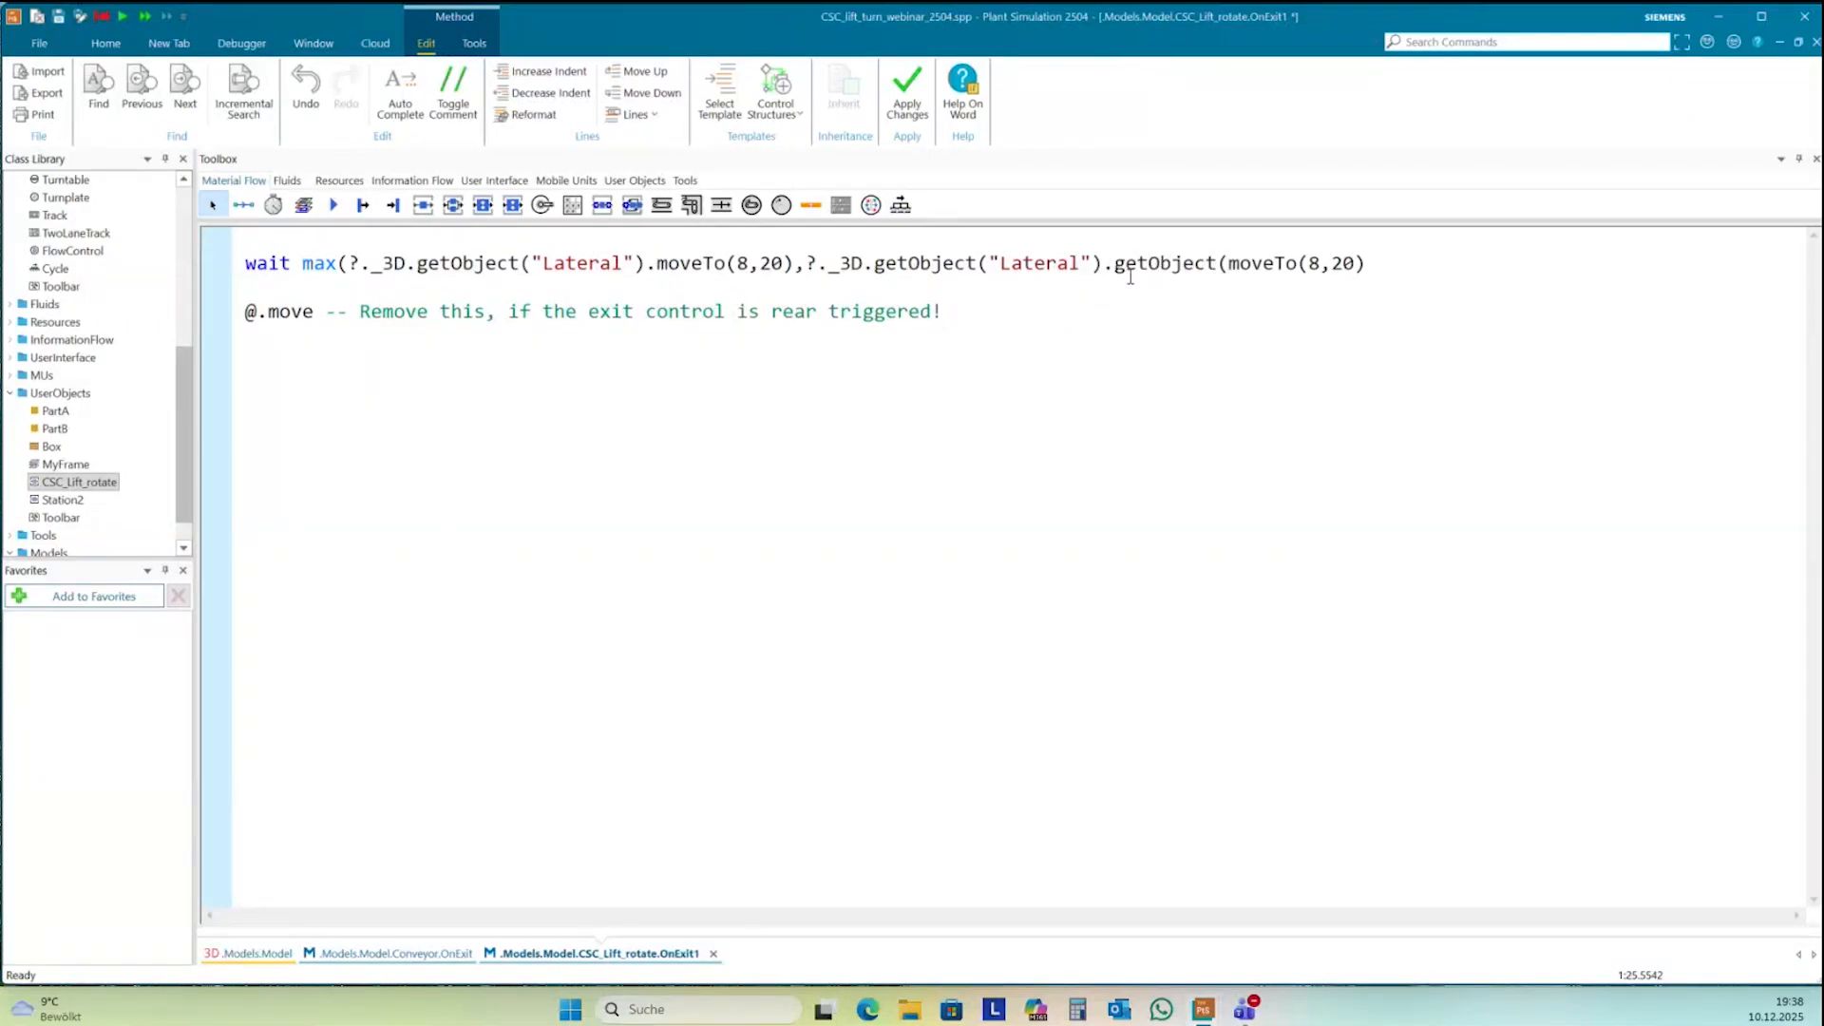
type("rtac")
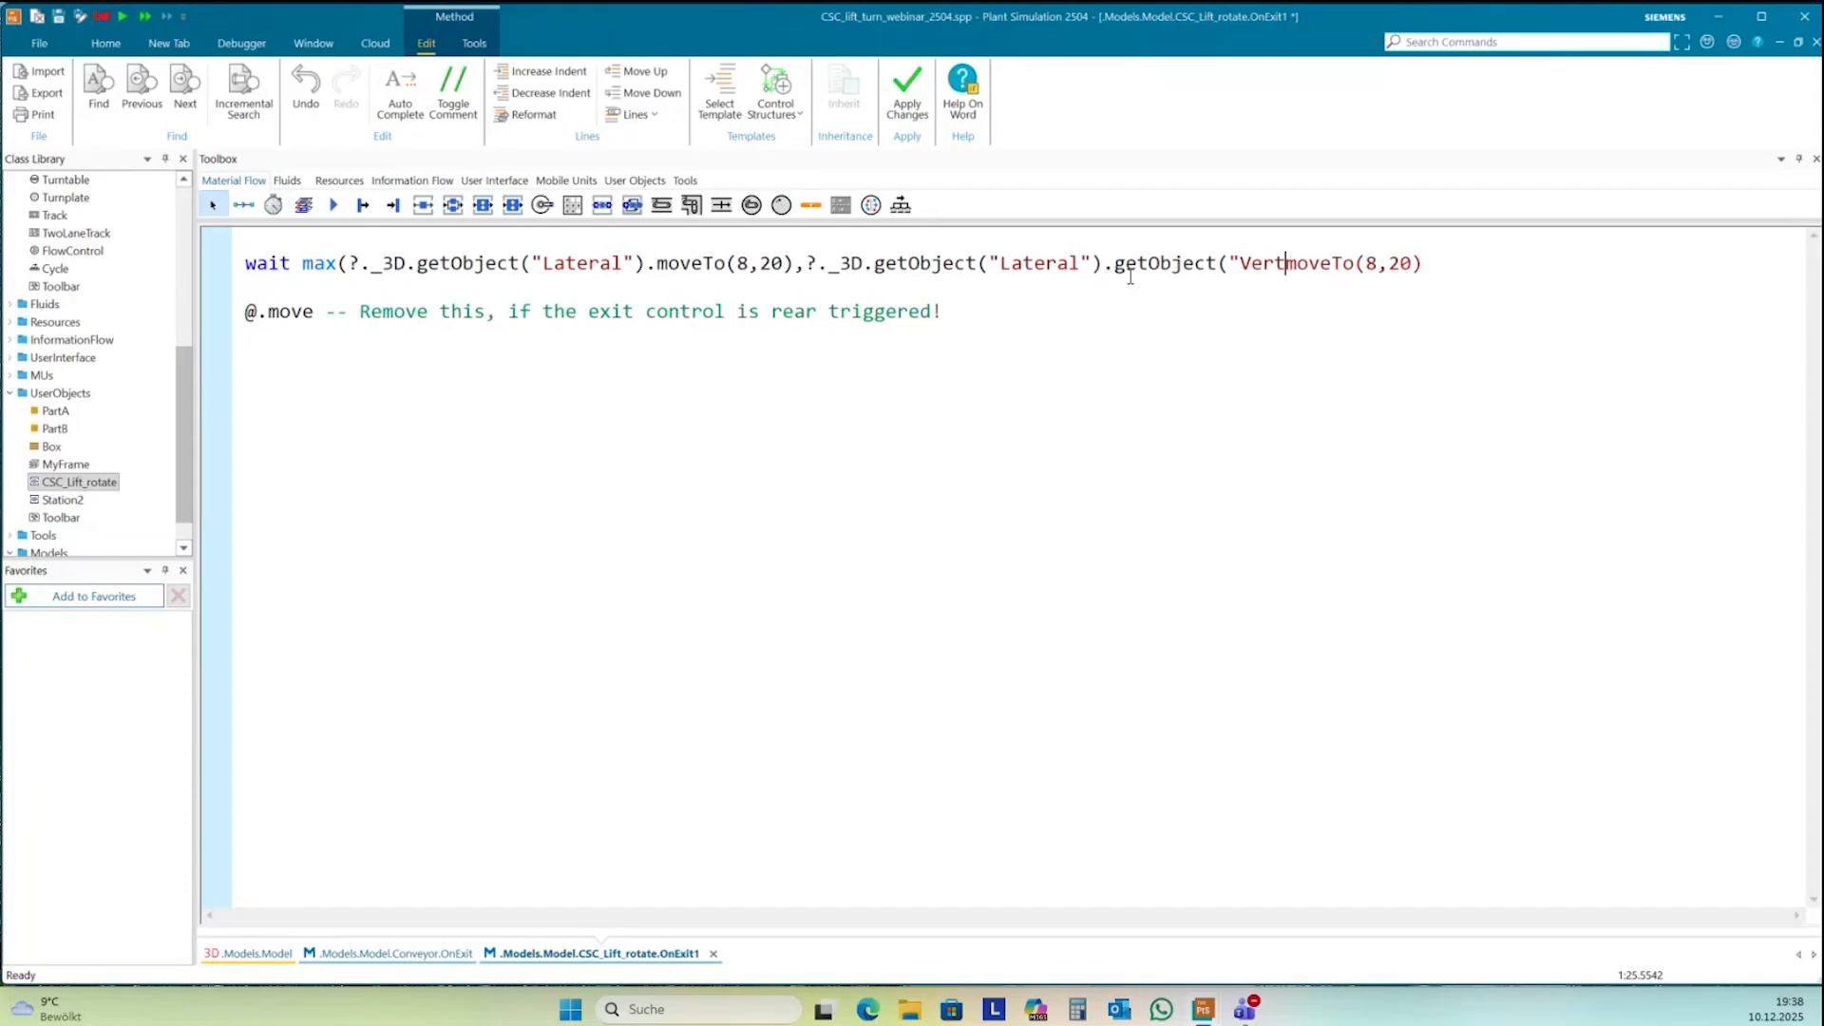
type("al")
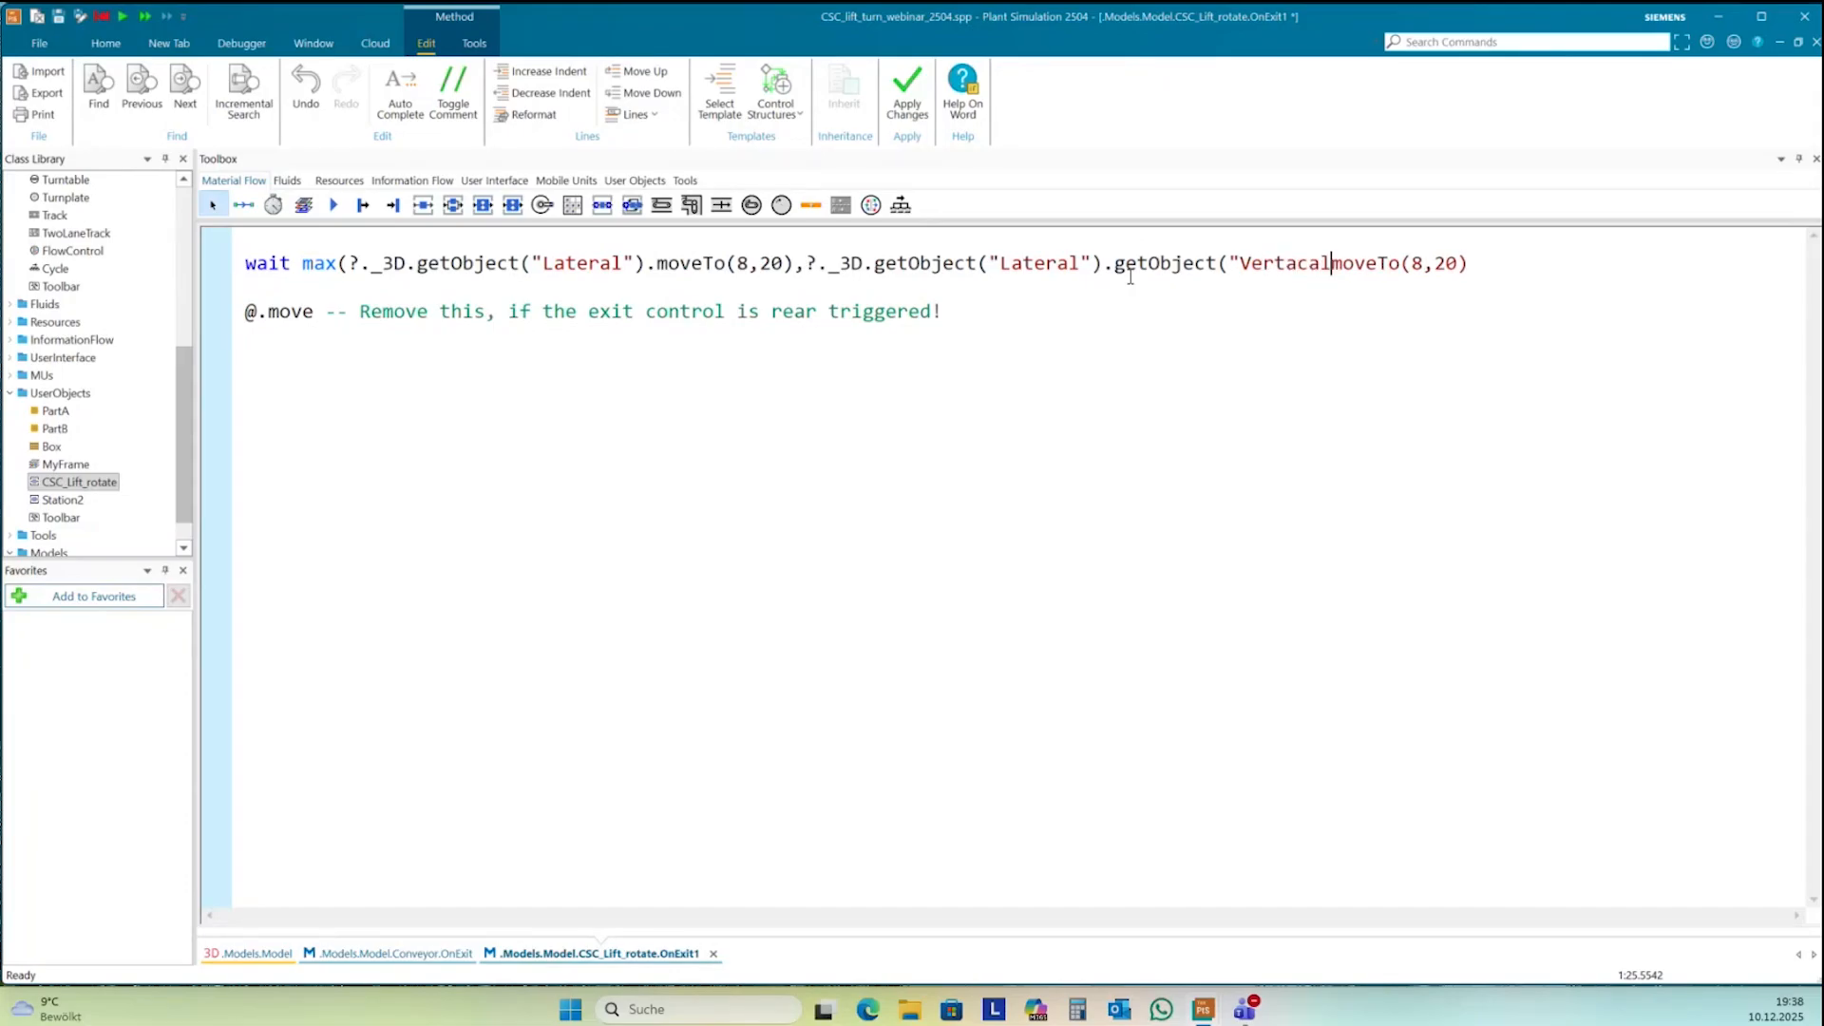
key("BackSpace")
key("BackSpace")
key("BackSpace")
key("BackSpace")
key("BackSpace")
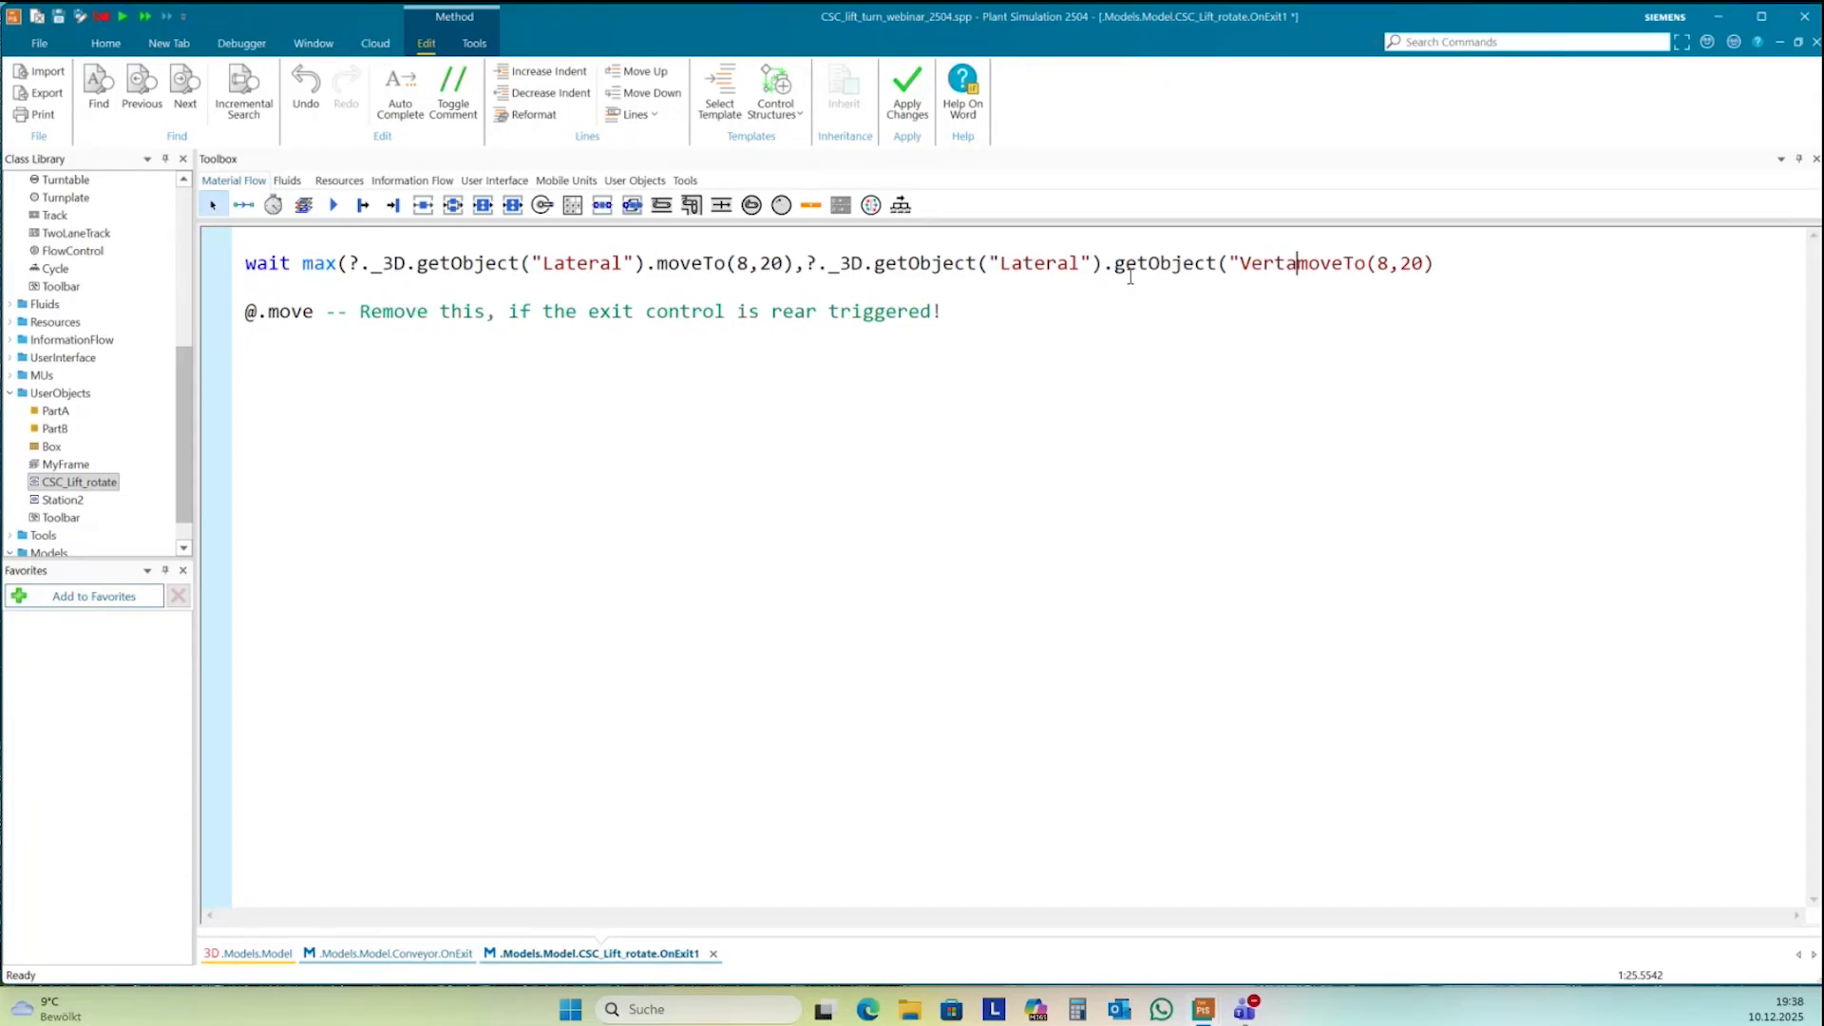
type("r")
key("BackSpace")
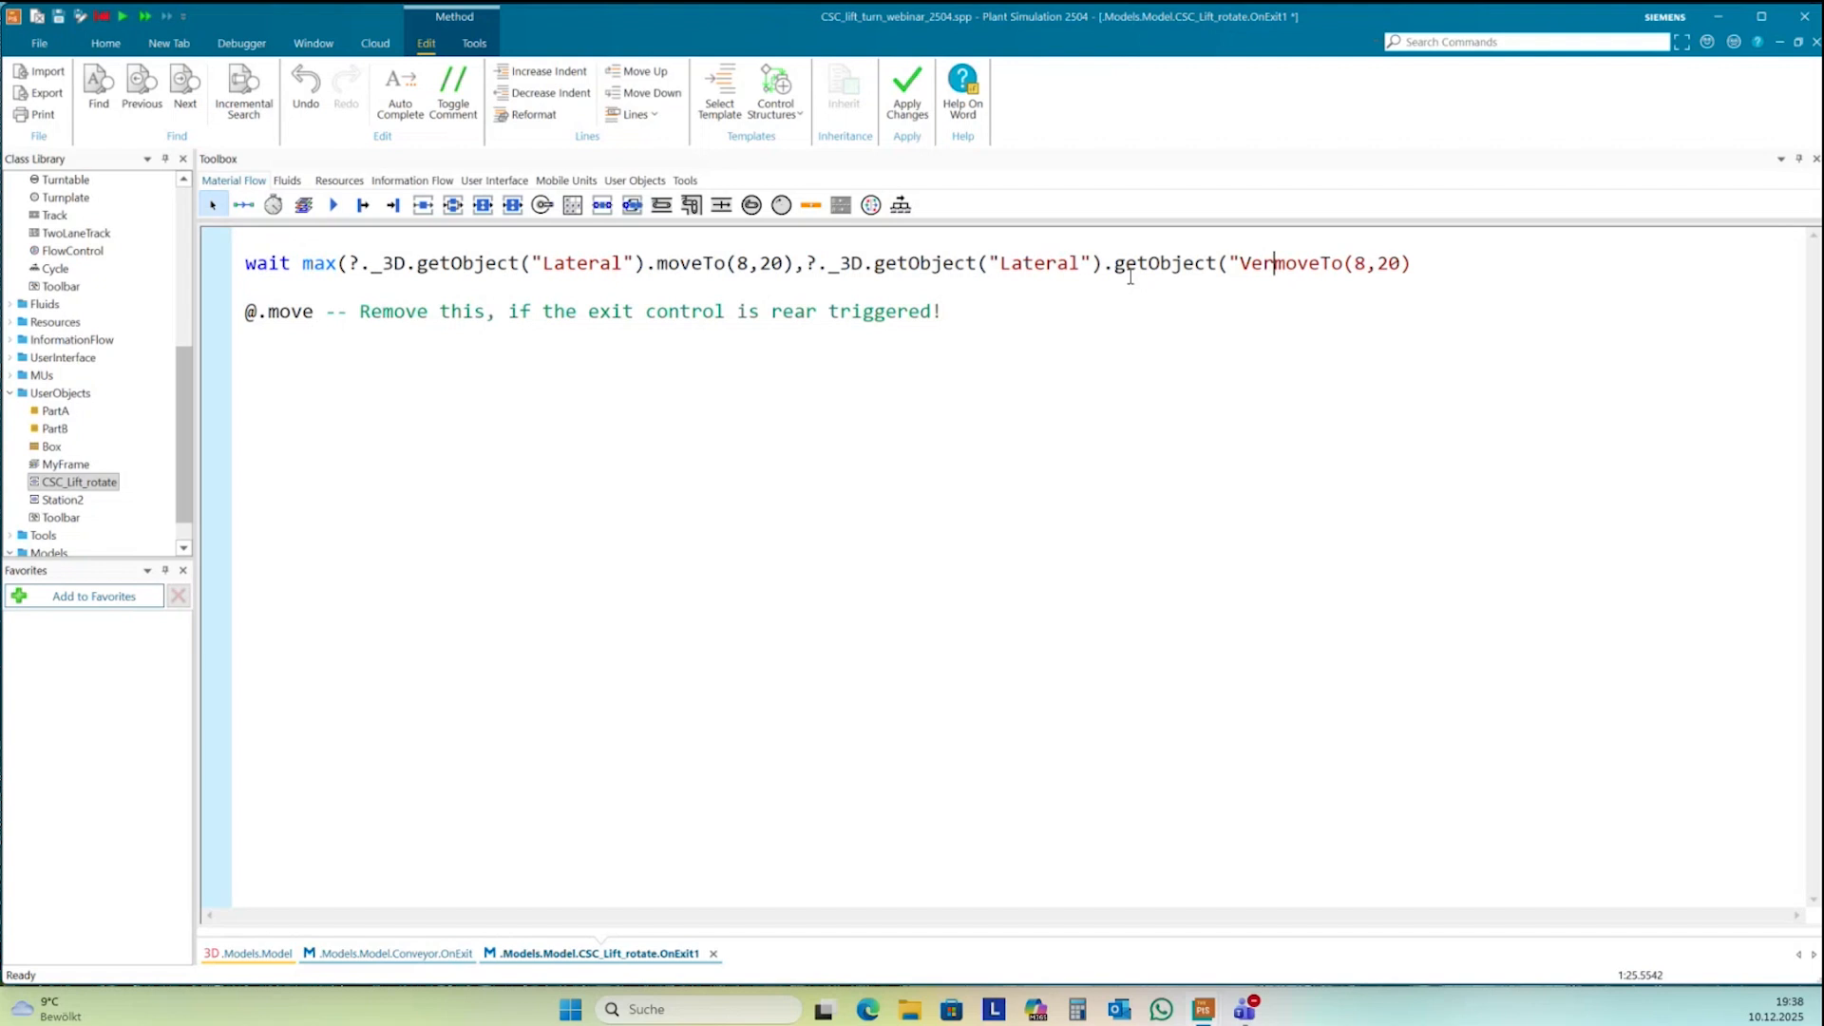
type("tical).")
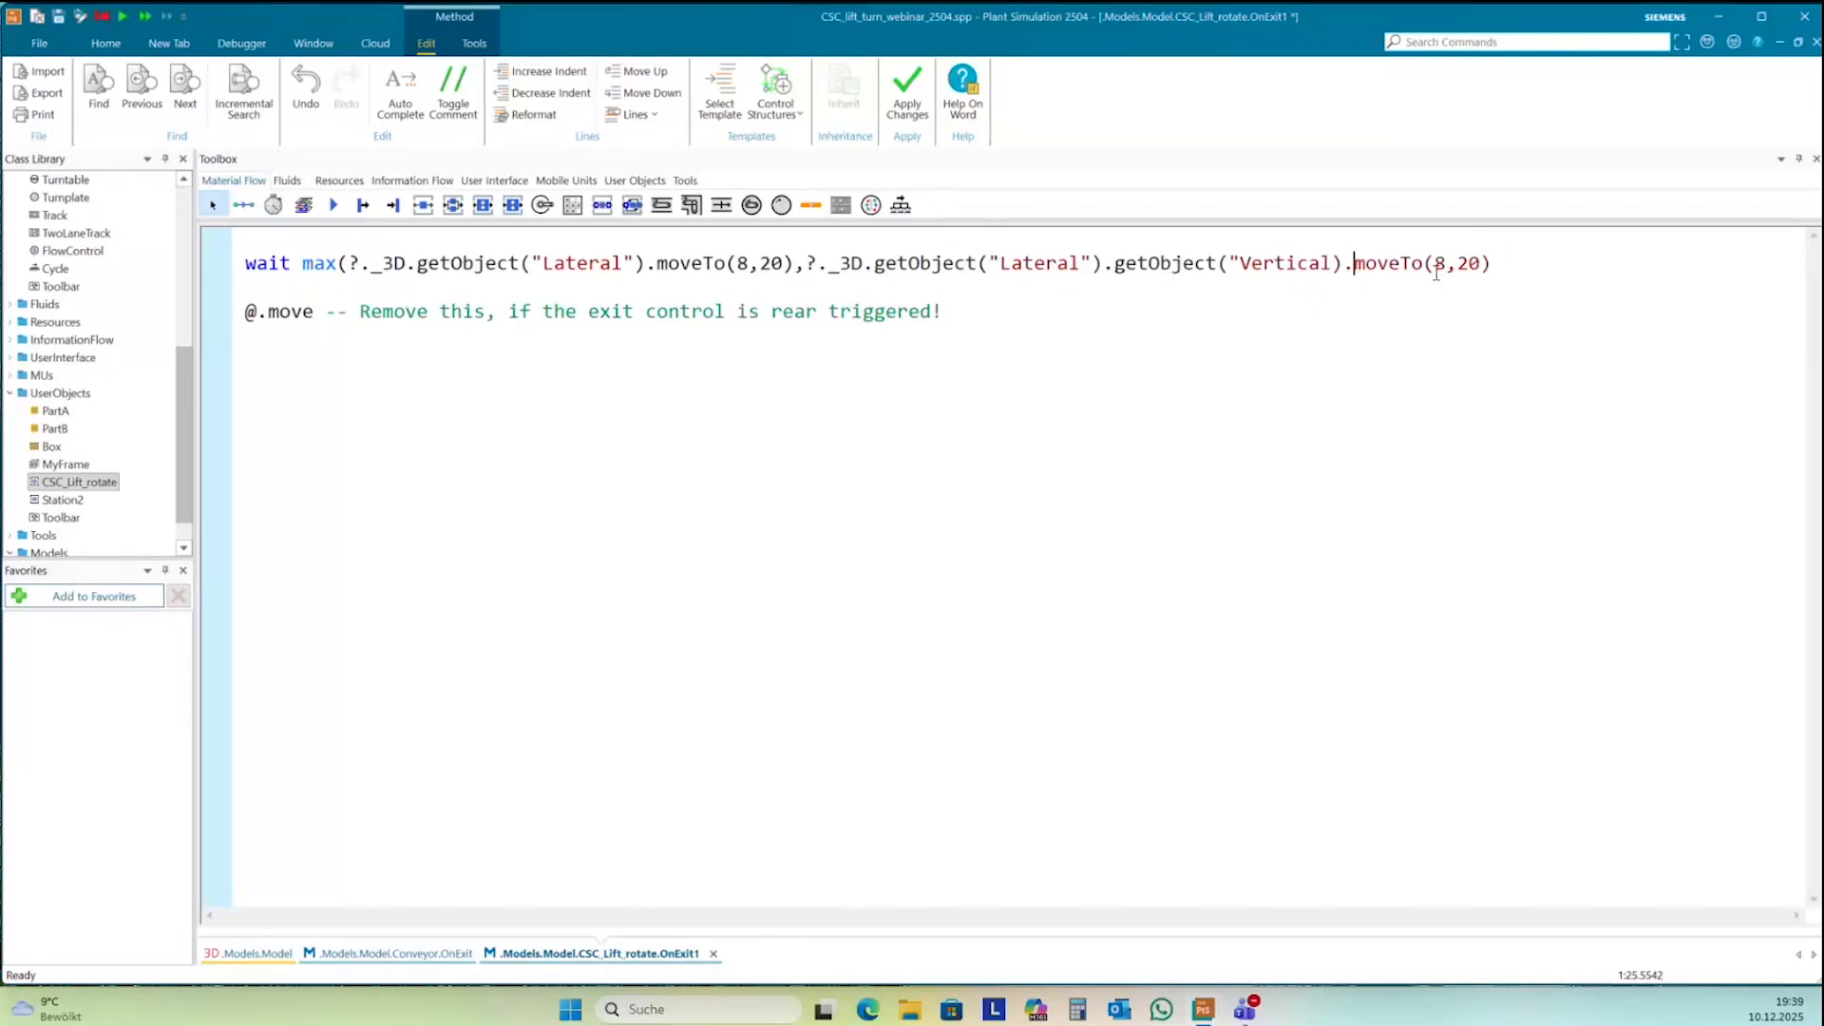
- Chain .getObject("Rotation") after the Vertical object, directly before the second moveTo
type("getObject")
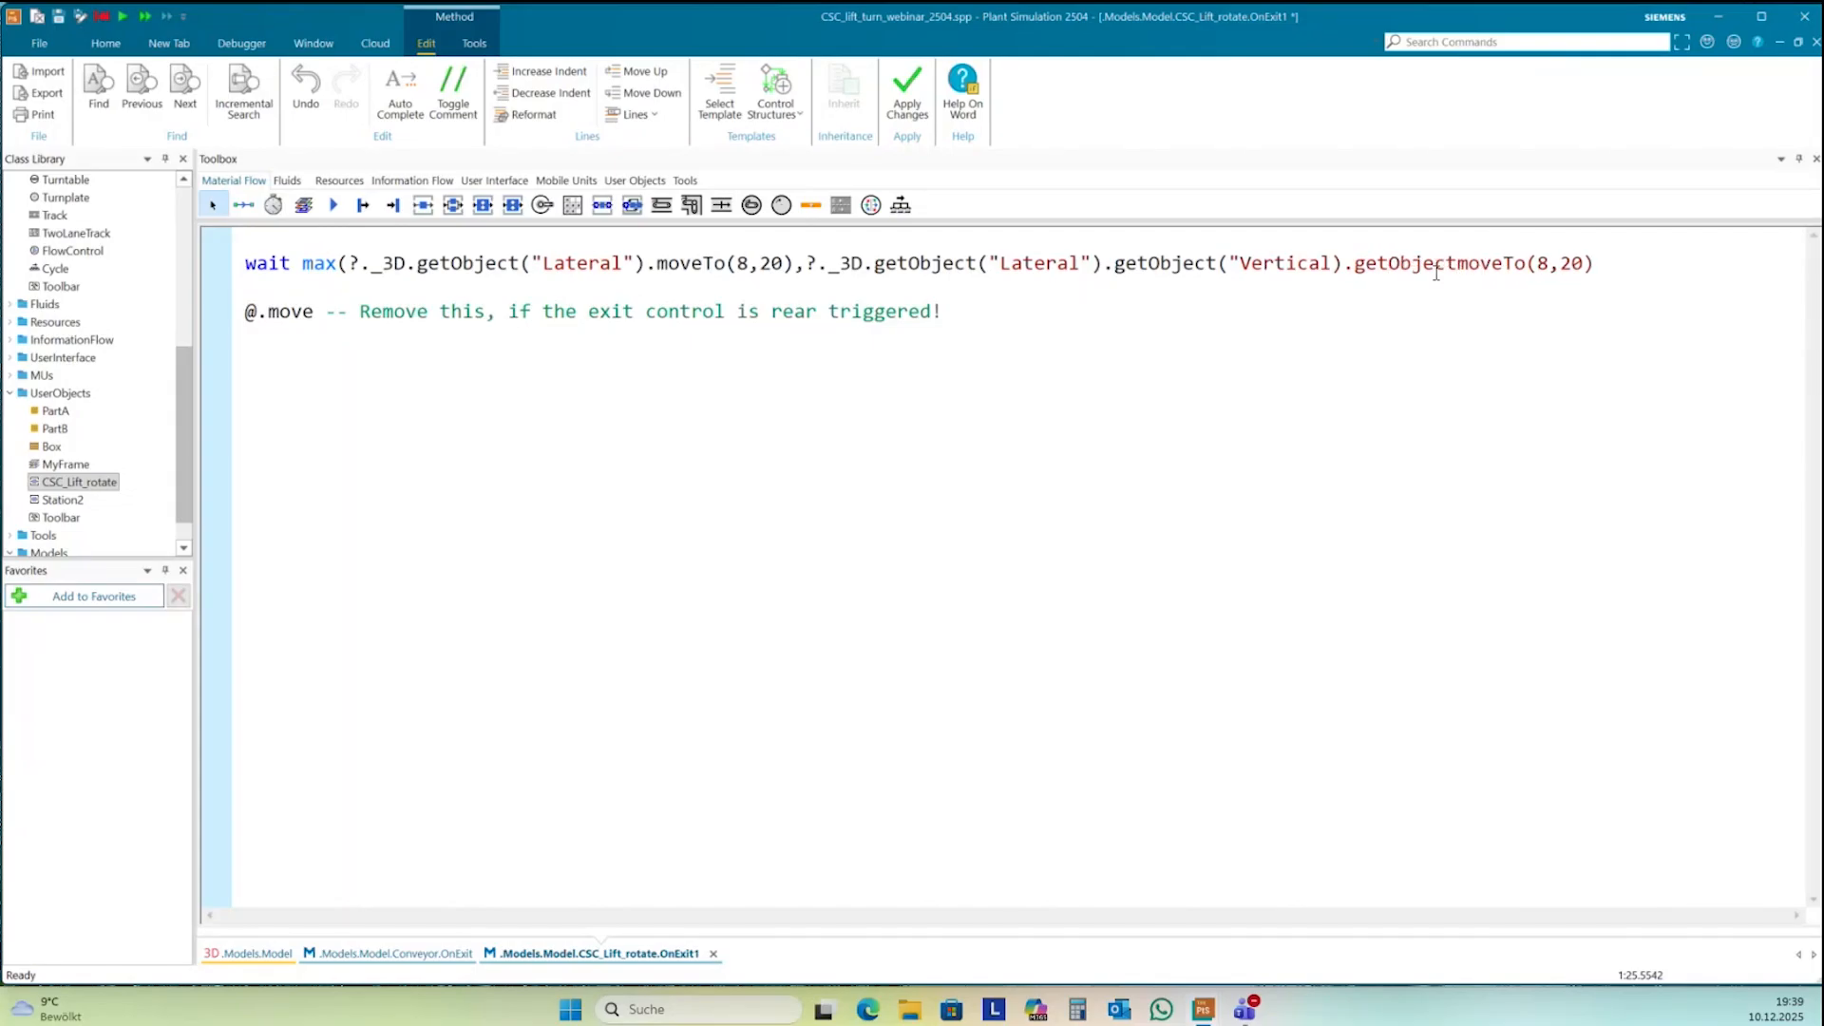
type("(\"R")
type("otation")
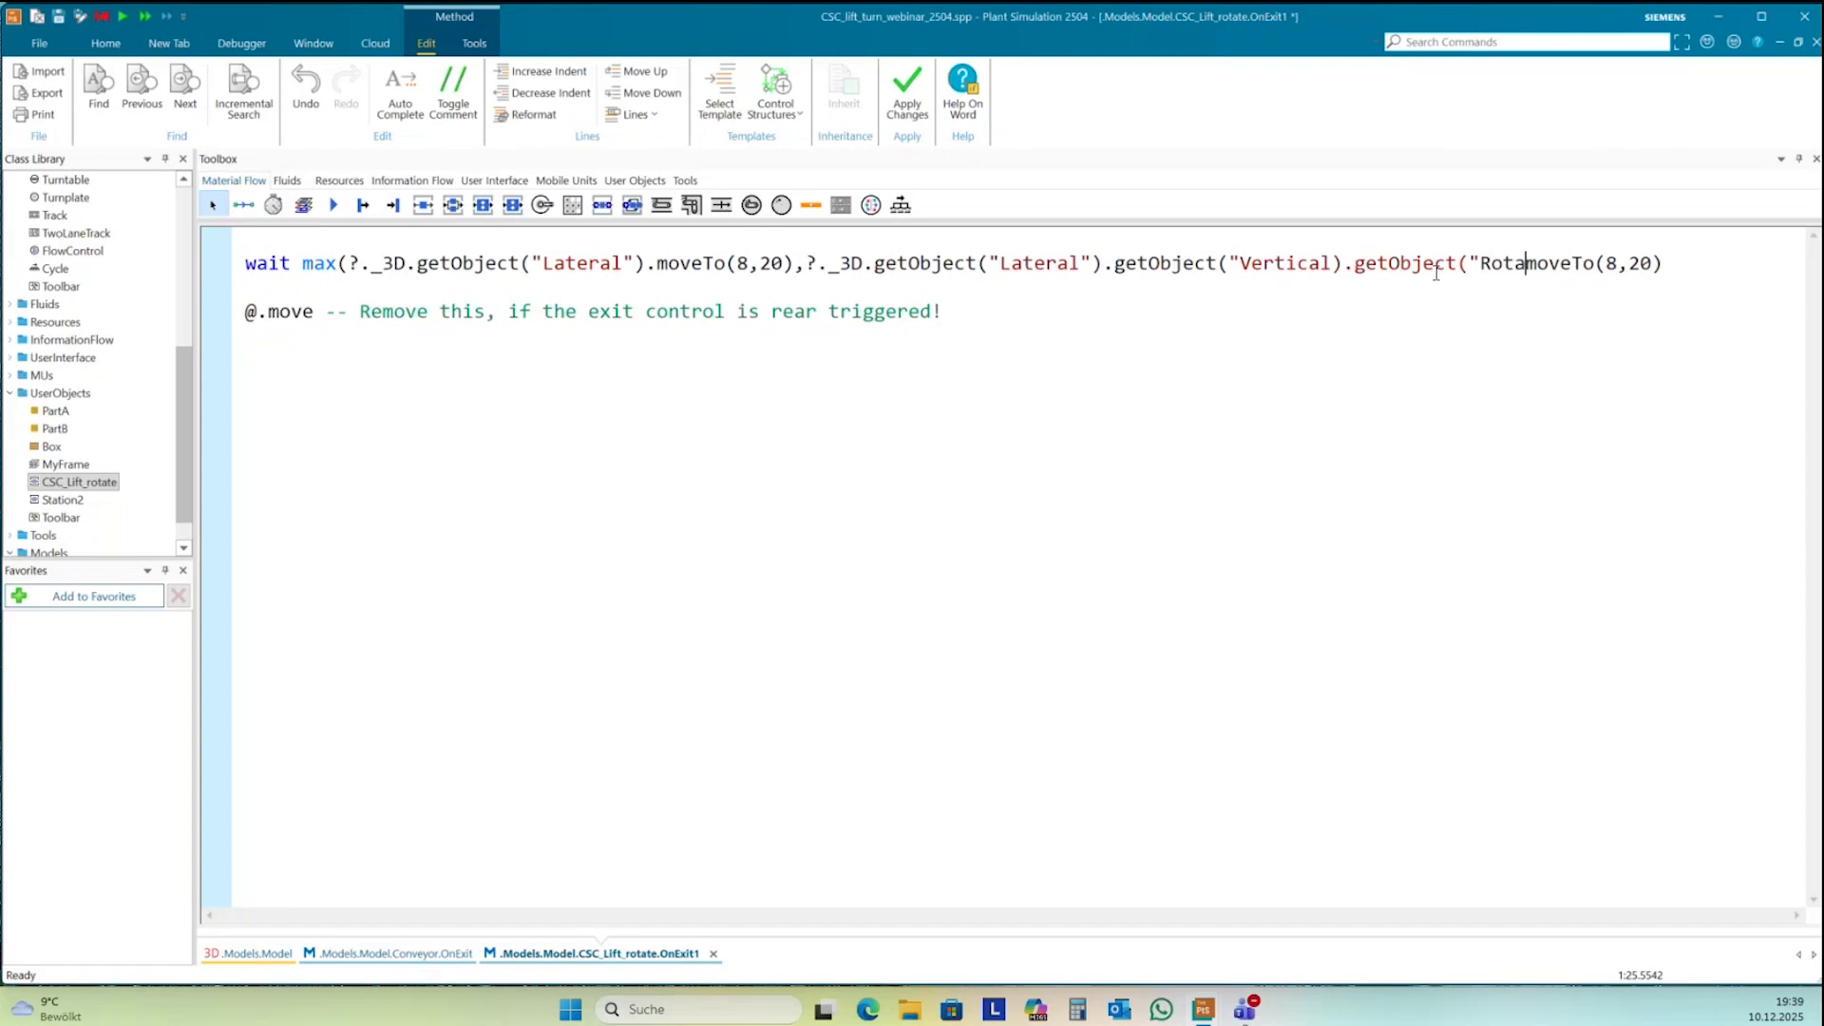
type("\"")
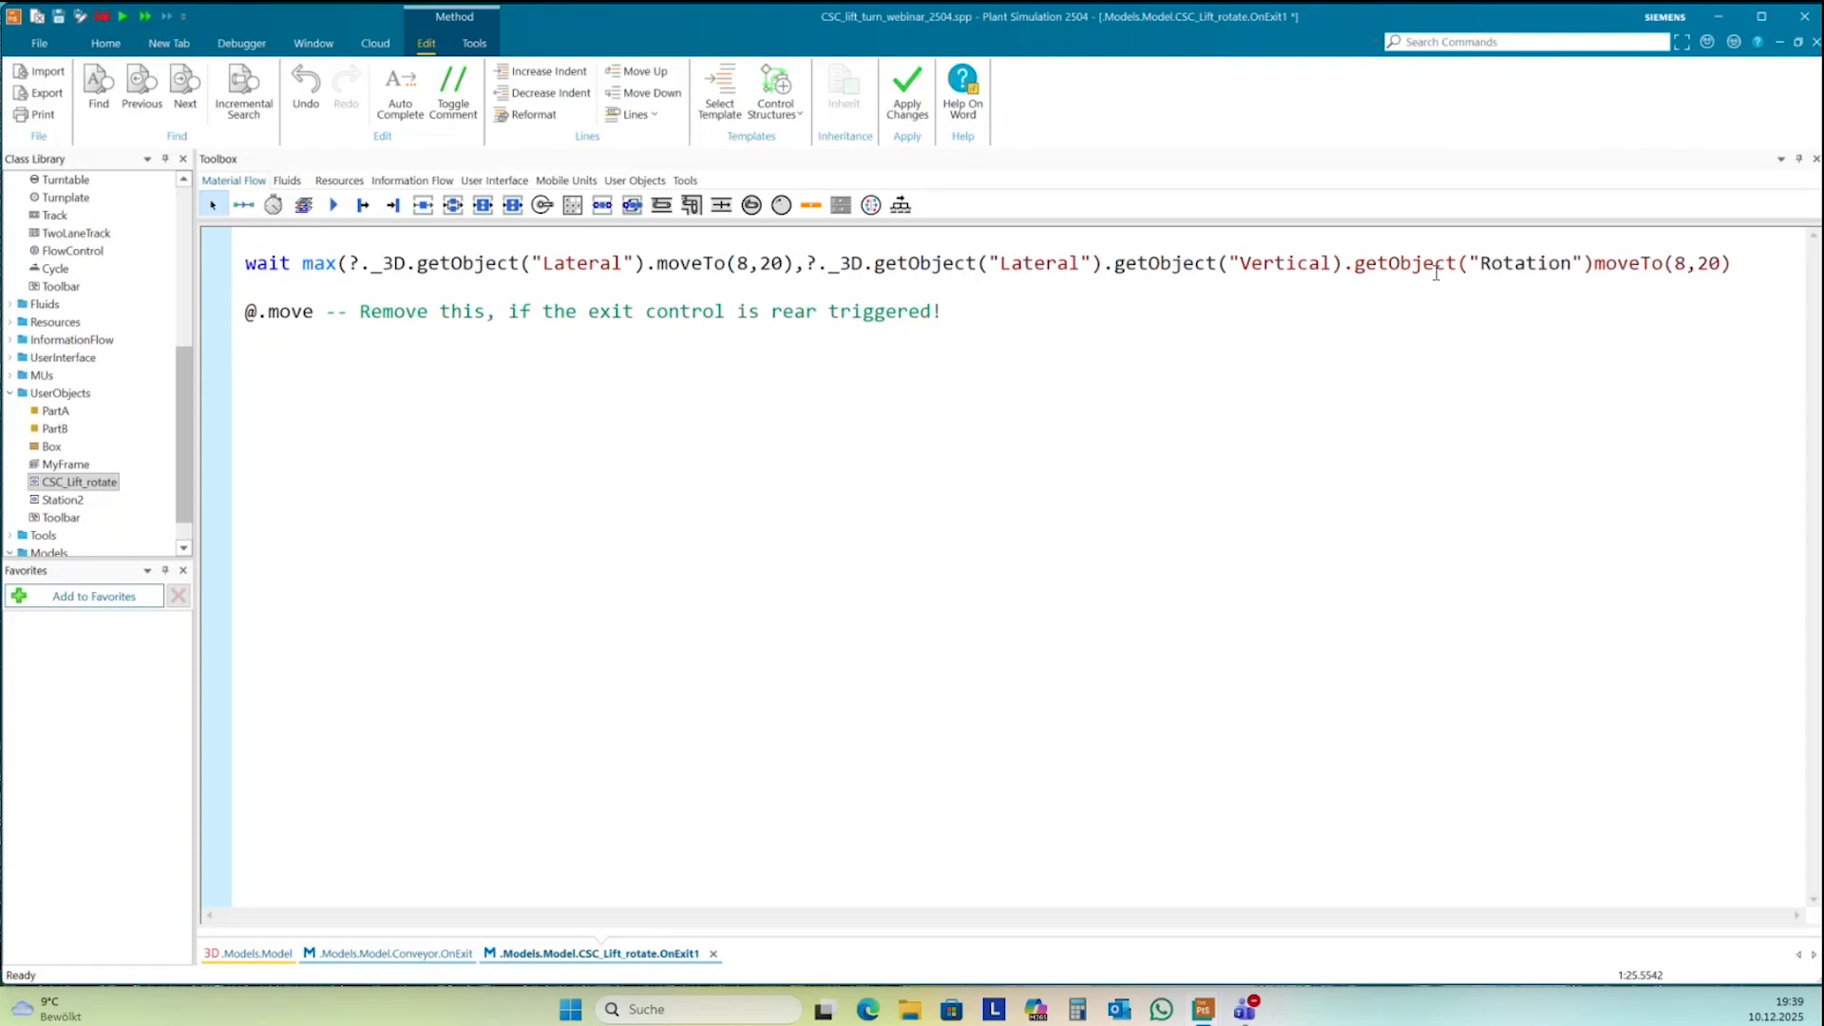
type(".")
- Set the Rotation moveTo arguments to 180,18 and add the closing parenthesis of max
double_click(1693, 264)
type("180")
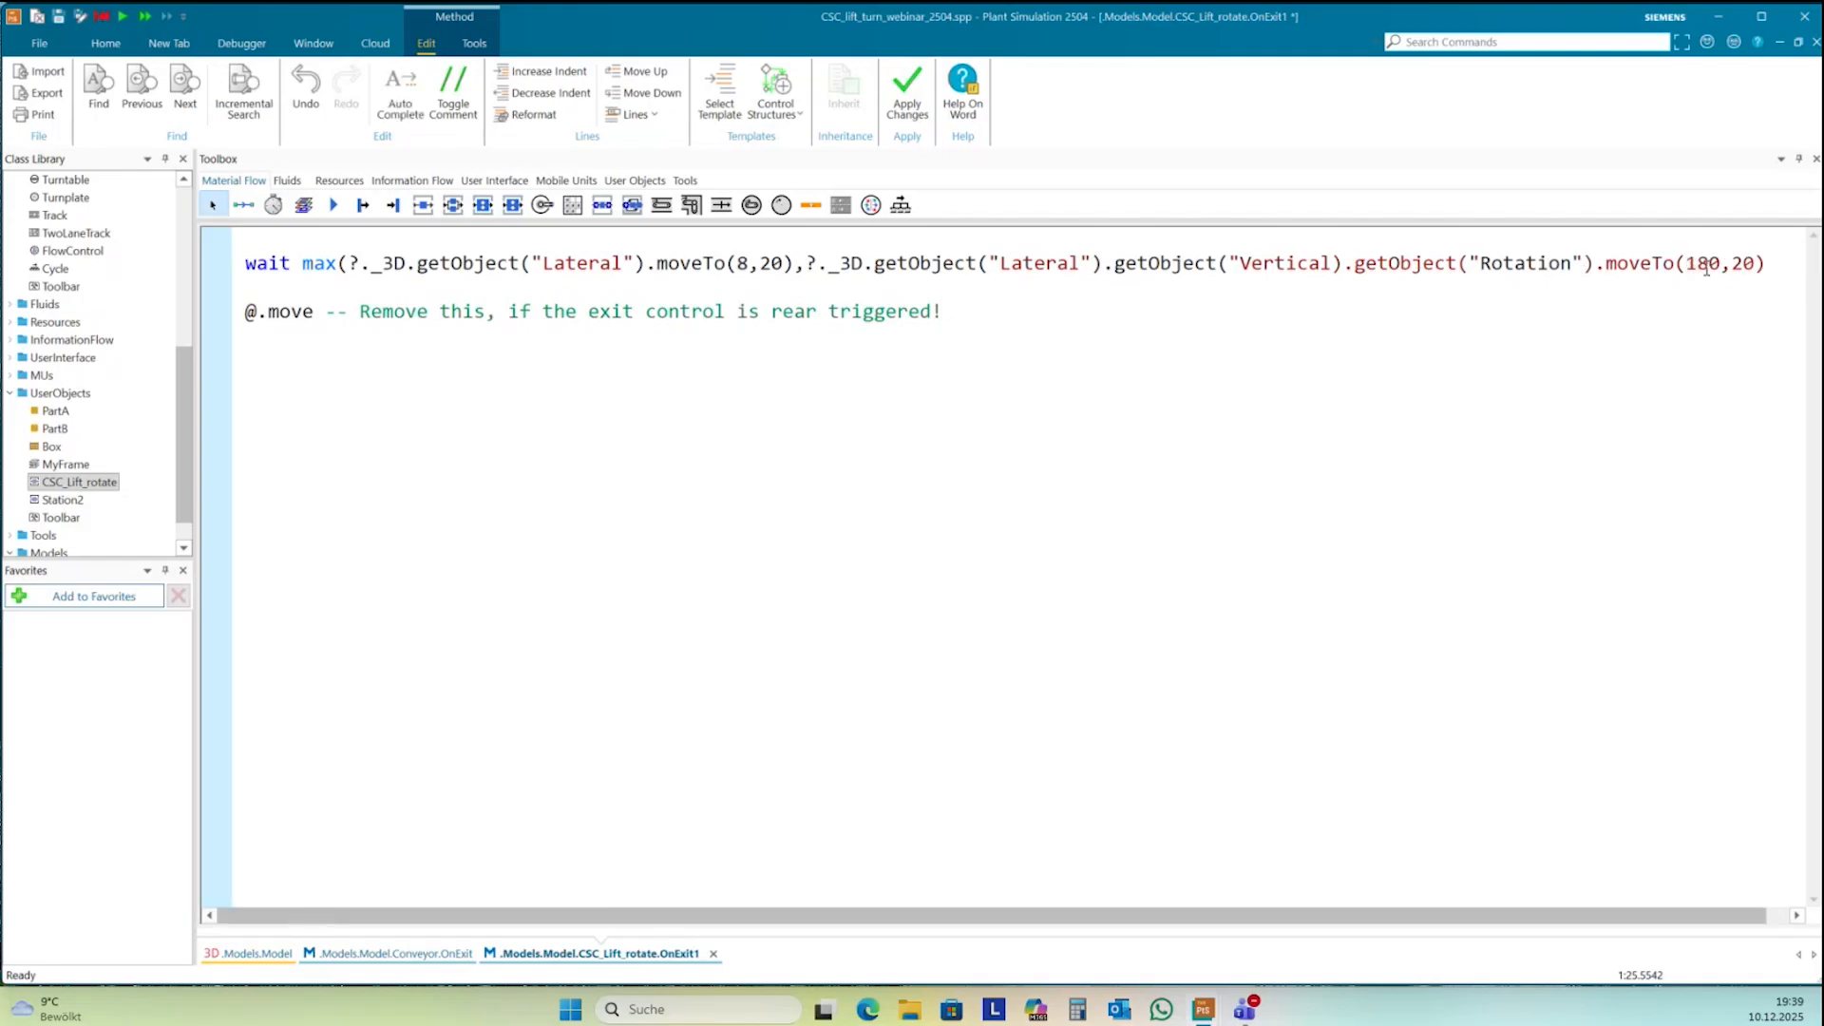
double_click(1744, 264)
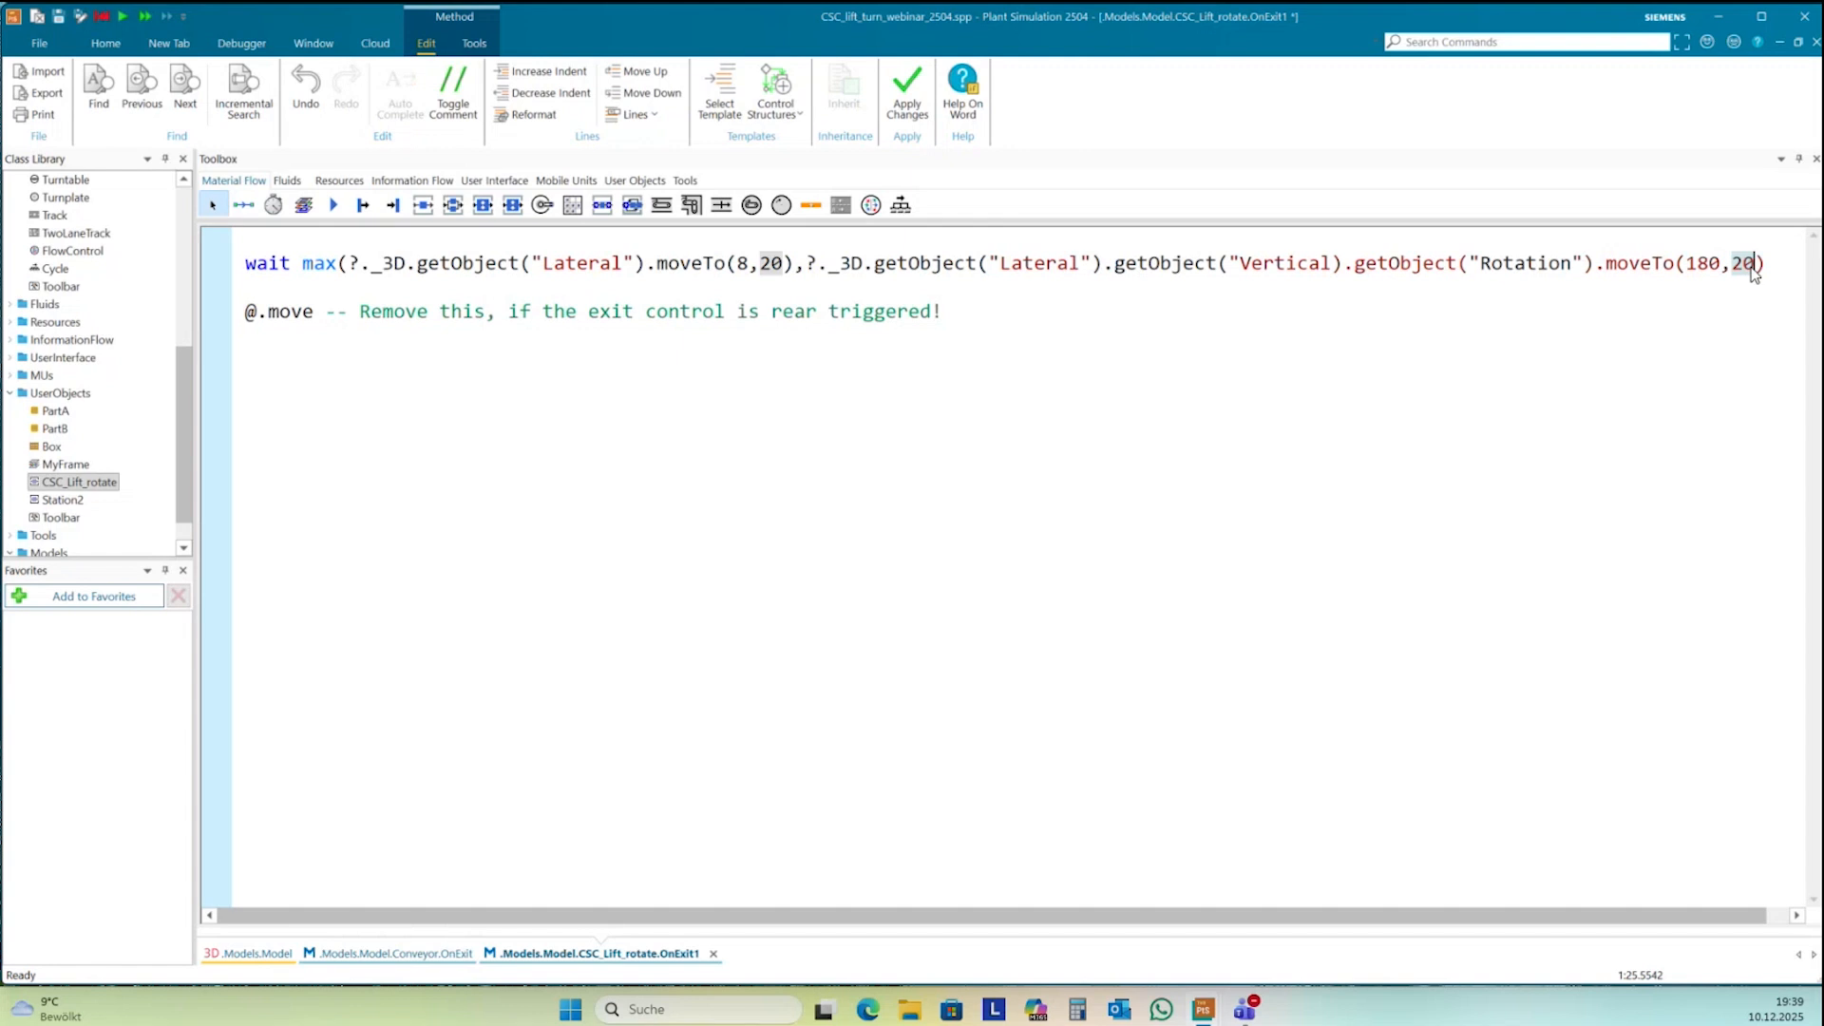
type("18")
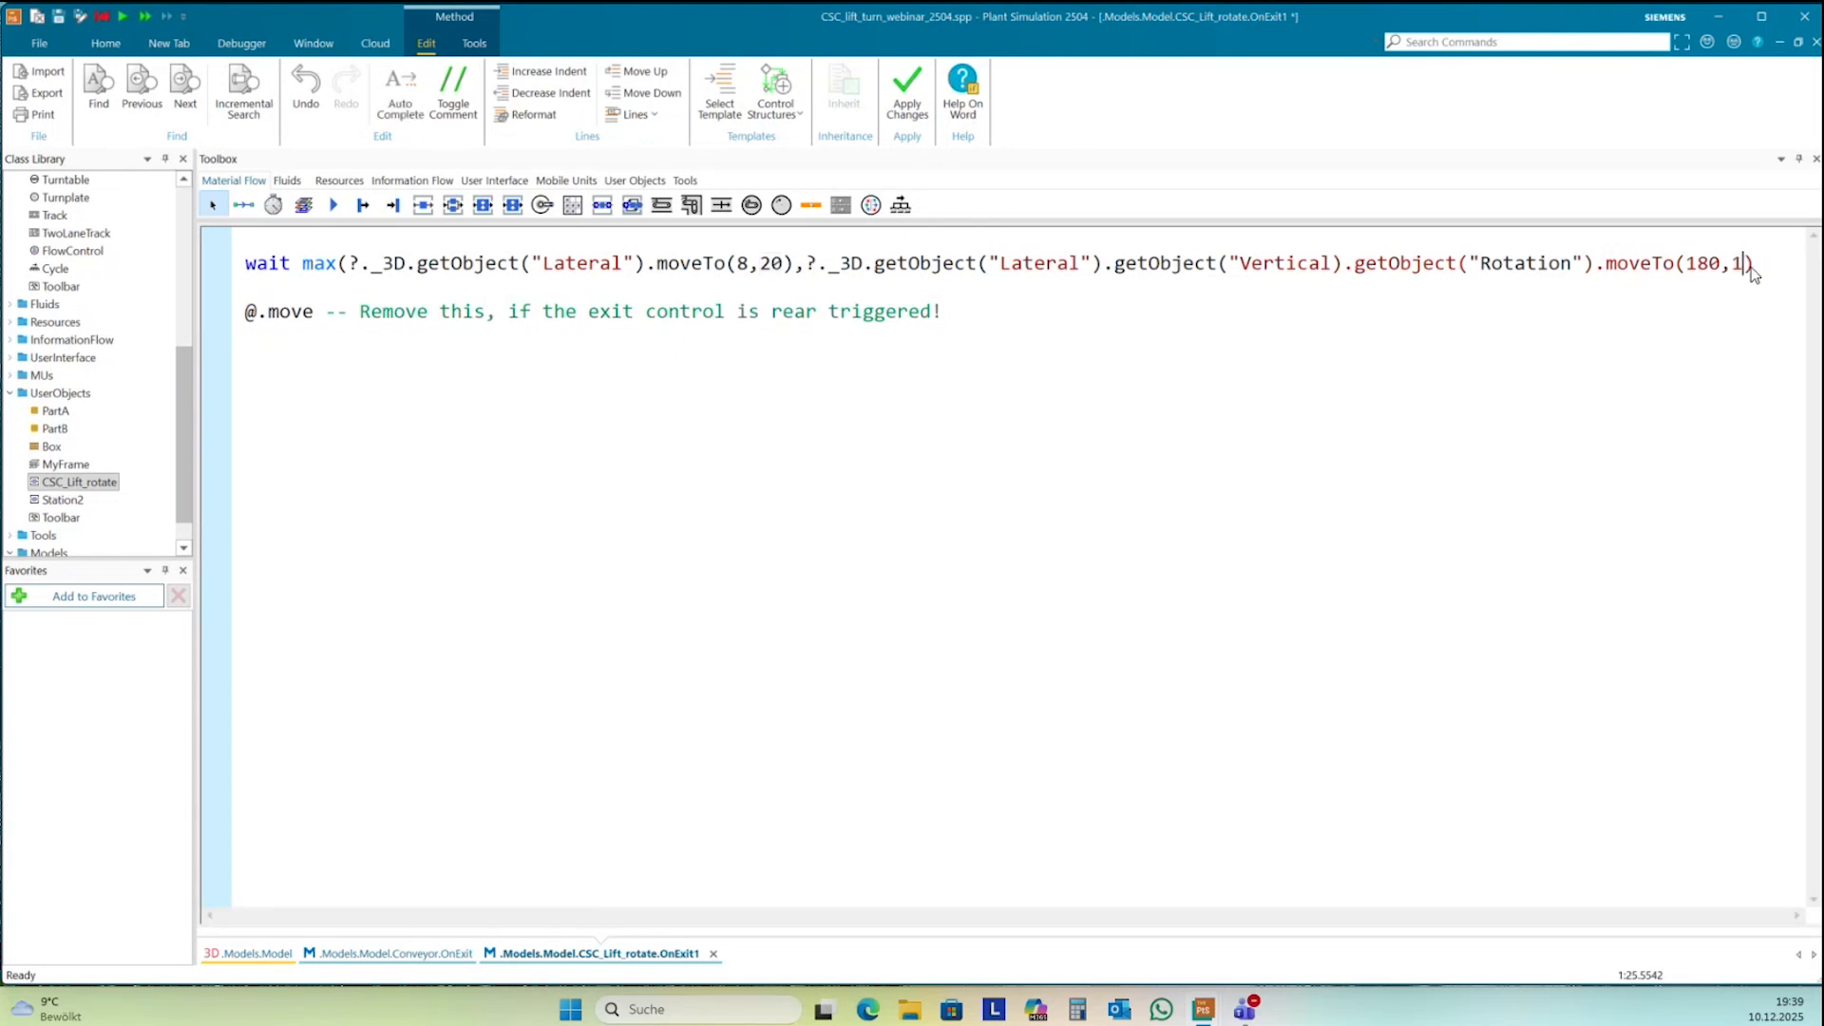
left_click(1783, 269)
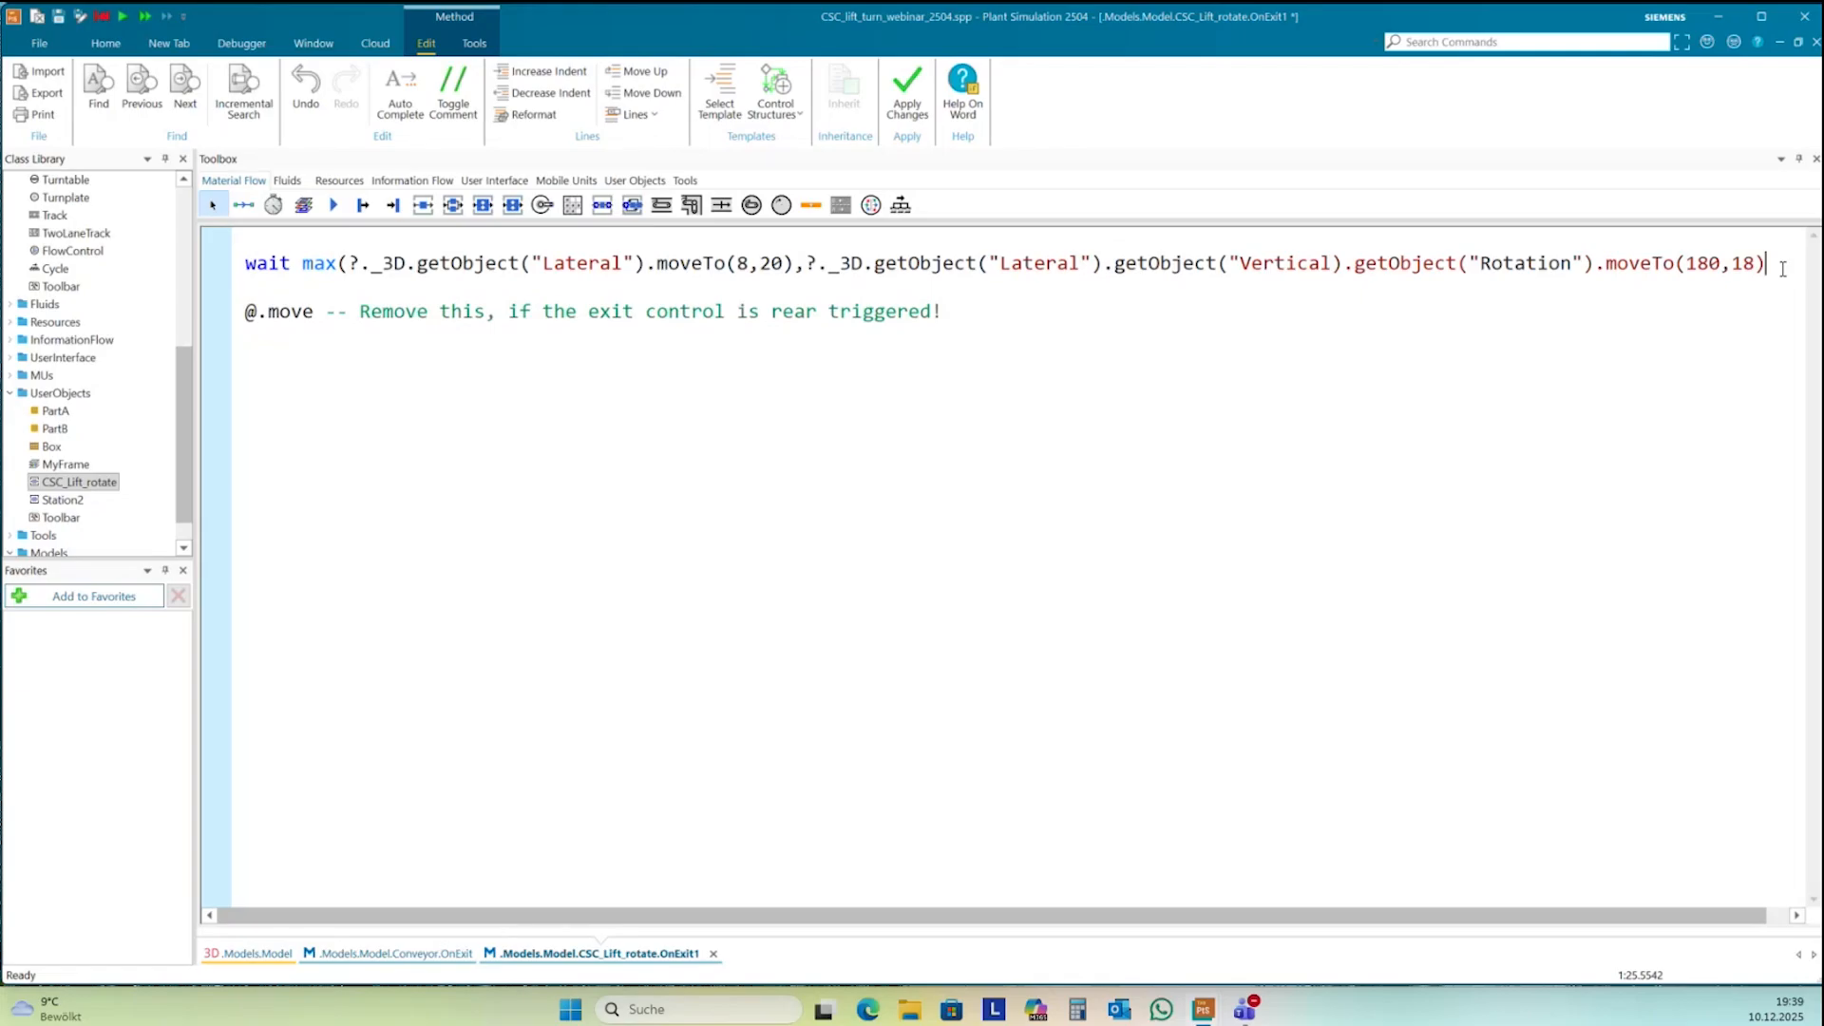
type(")")
- Add the missing closing quotation mark after Vertical and apply the changes to OnExit1
left_click(1335, 265)
type("\"")
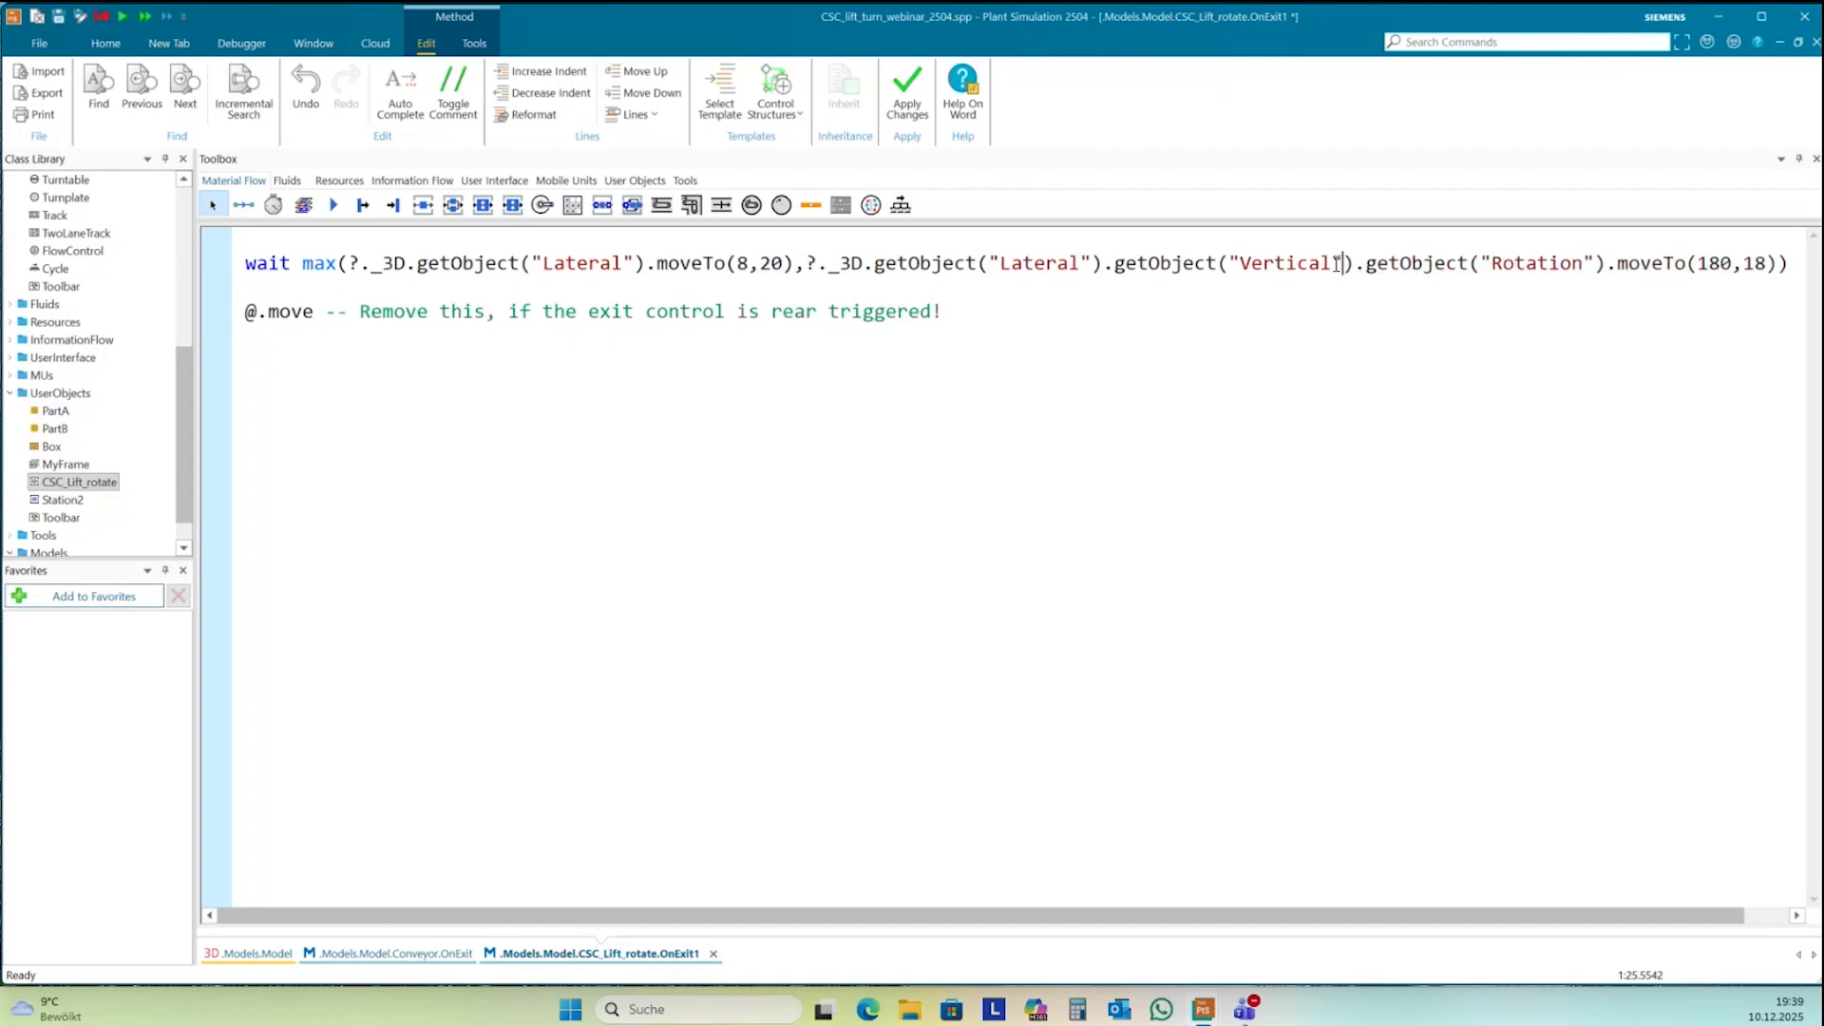
left_click(1347, 305)
left_click(352, 262)
left_click(1783, 266)
key("F7")
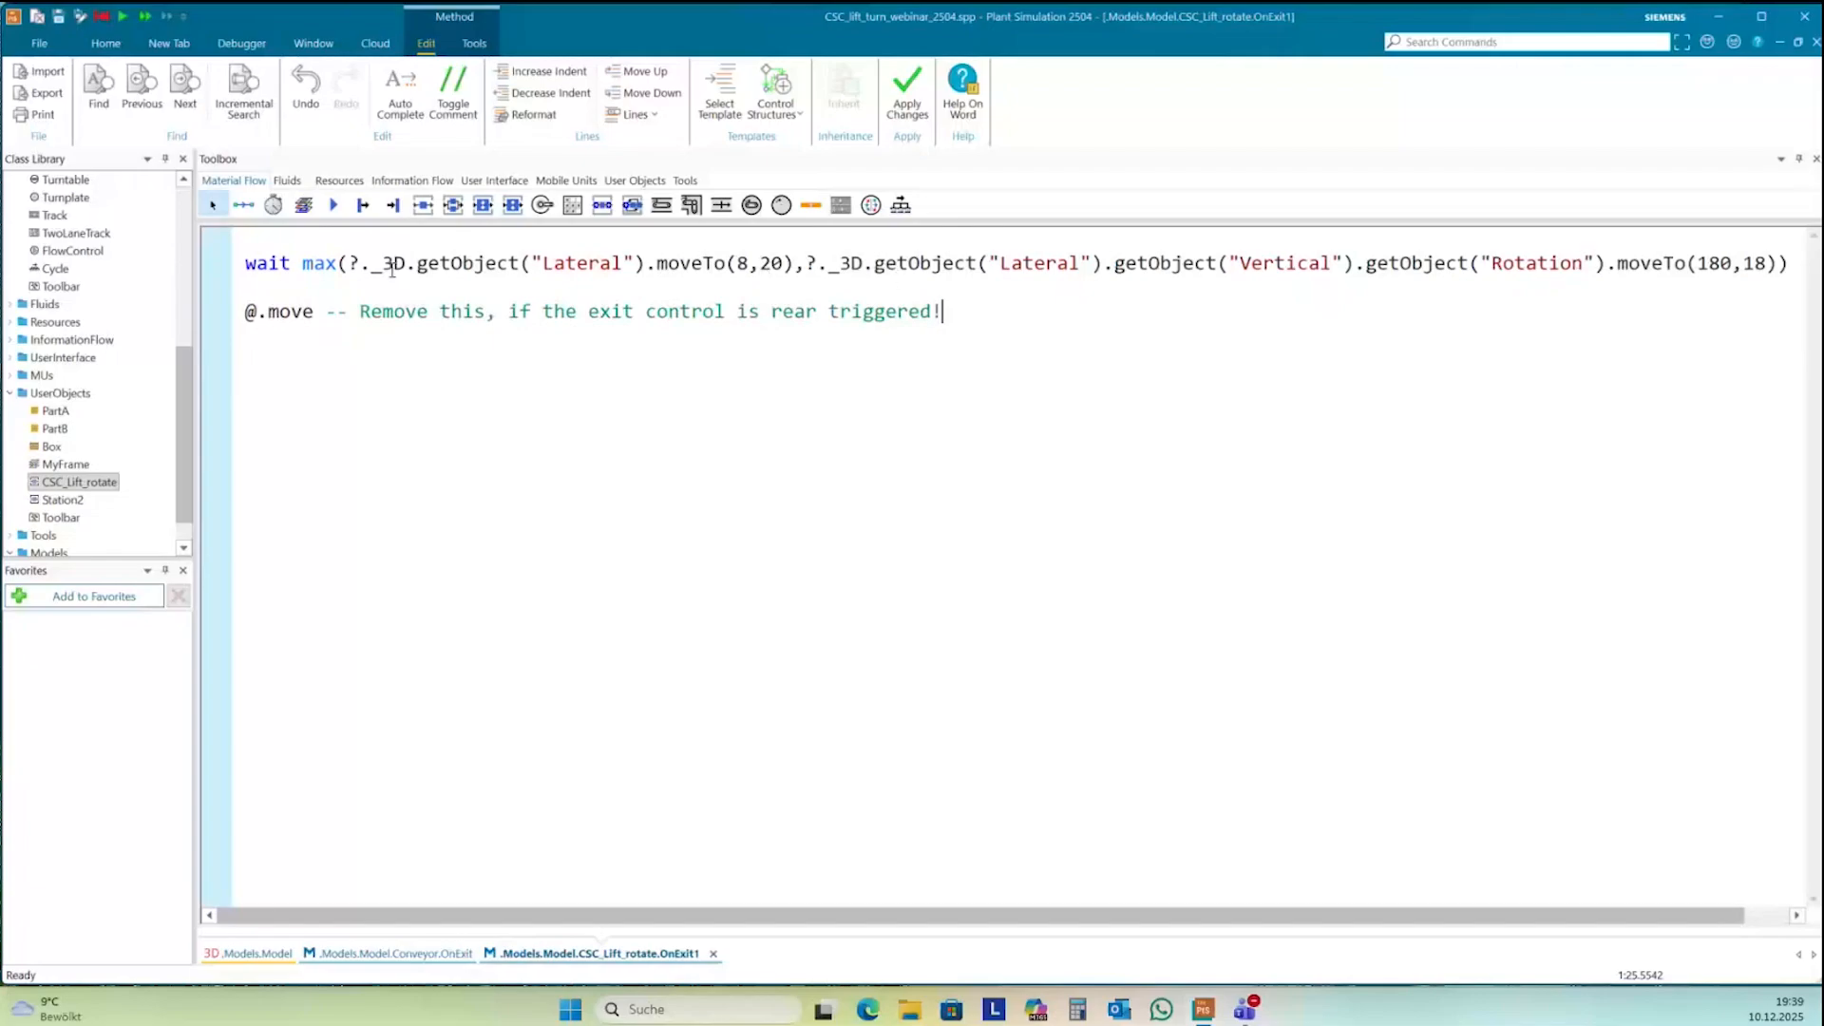
- Add wait 1 before the @.move statement, and wait 5 plus the comment //move back after it
left_click(352, 291)
type("wait 1")
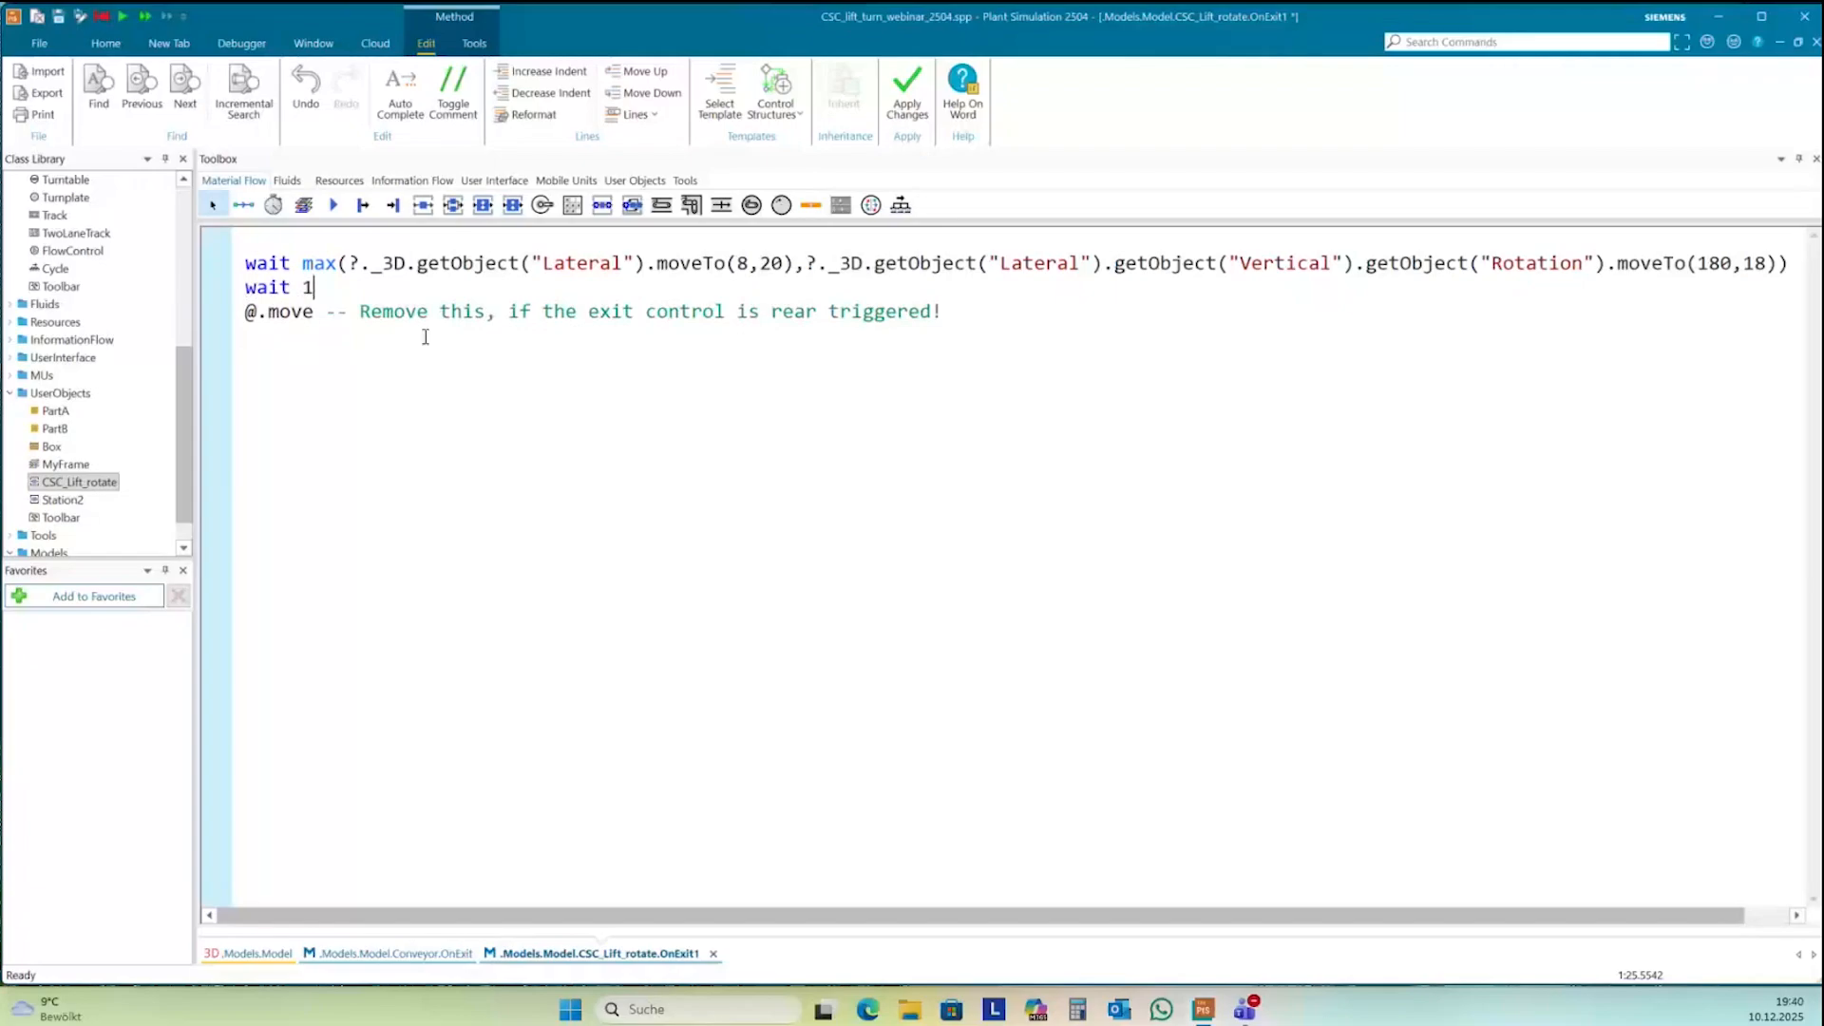
left_click(989, 310)
key("Return")
type("wait 5")
key("Return")
type("//move back")
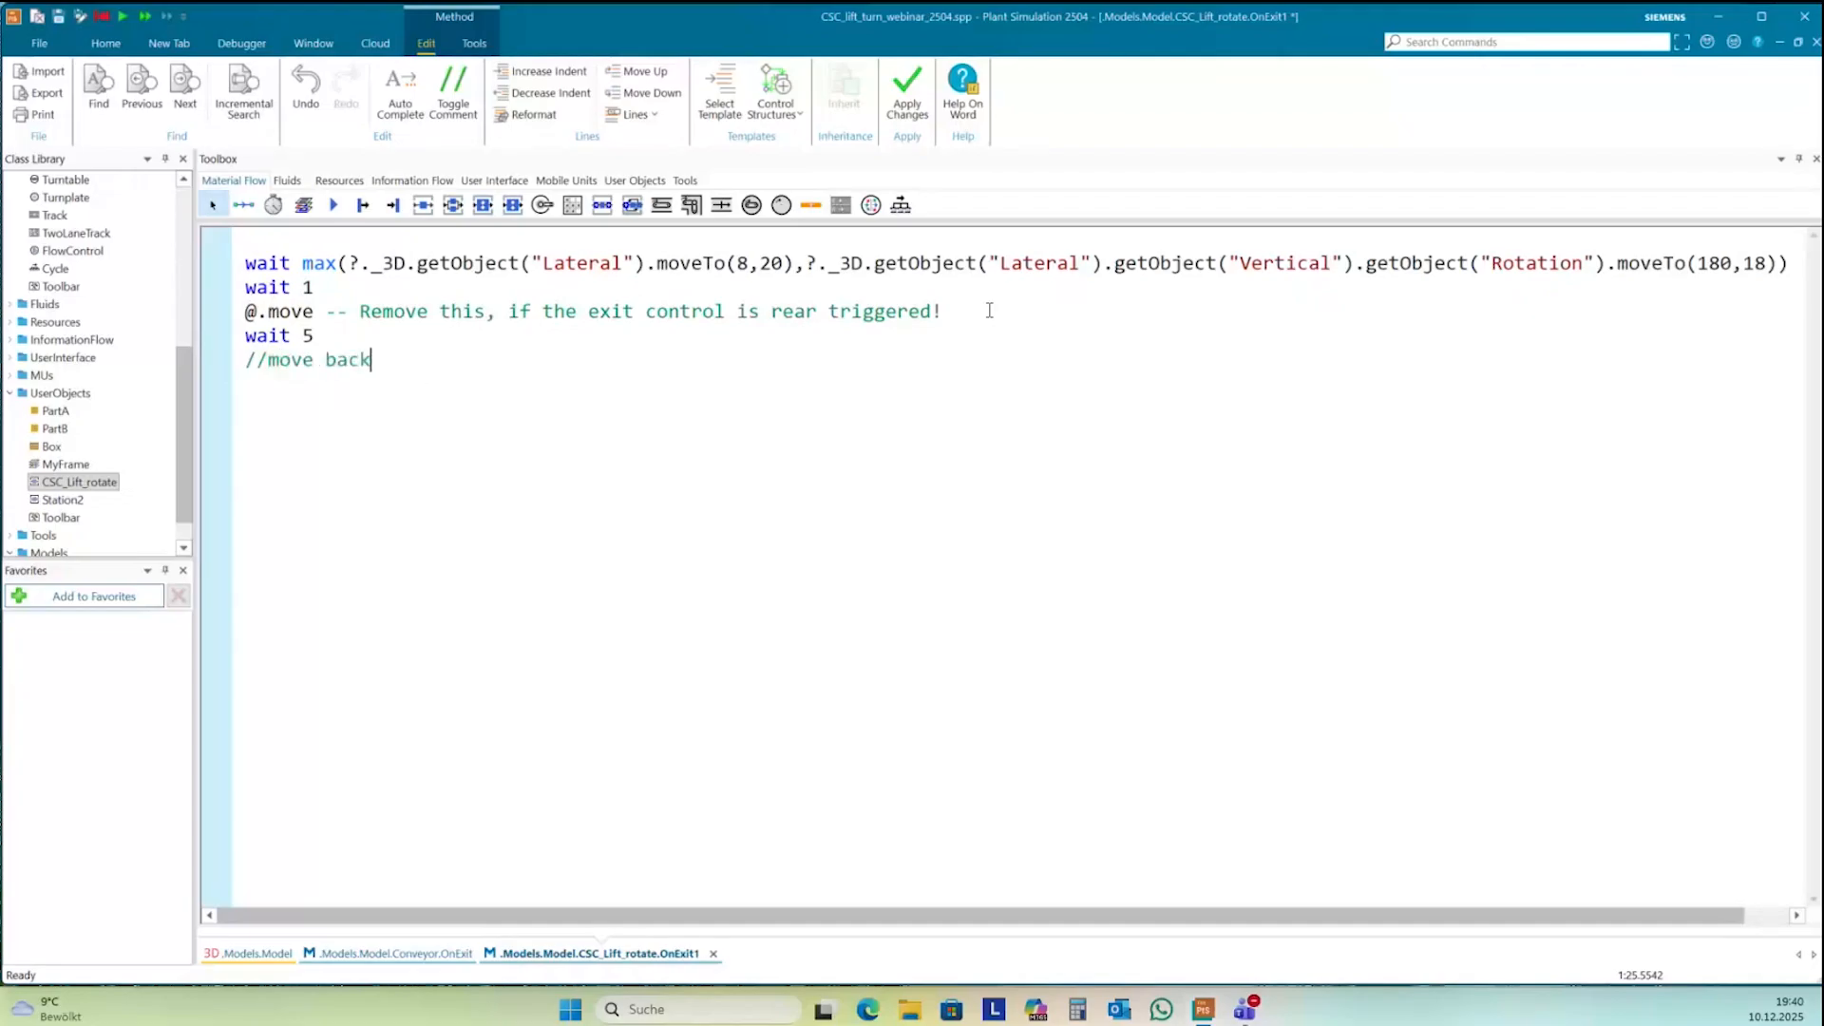
- Add the line wait ?._3D.getObject("Lateral").moveTo(0,10) below the move back comment
left_click_drag(348, 263, 796, 263)
key("ctrl+c")
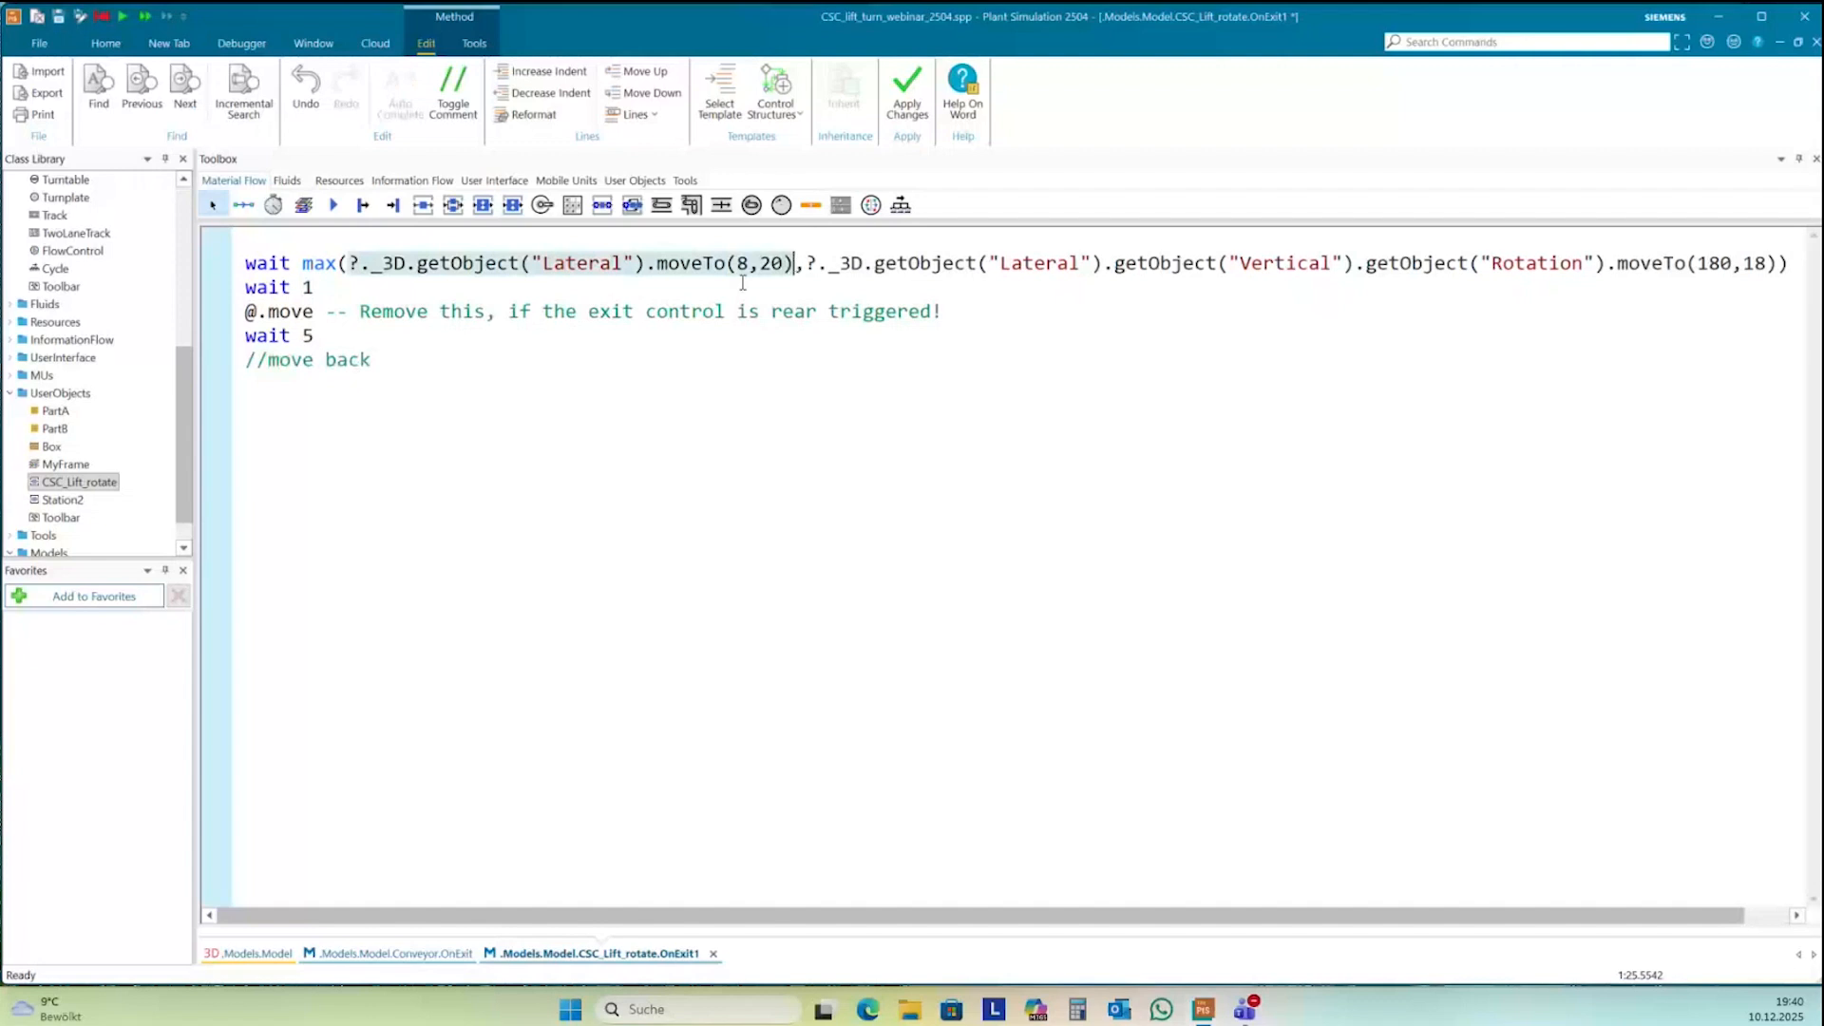
left_click(275, 382)
type("w")
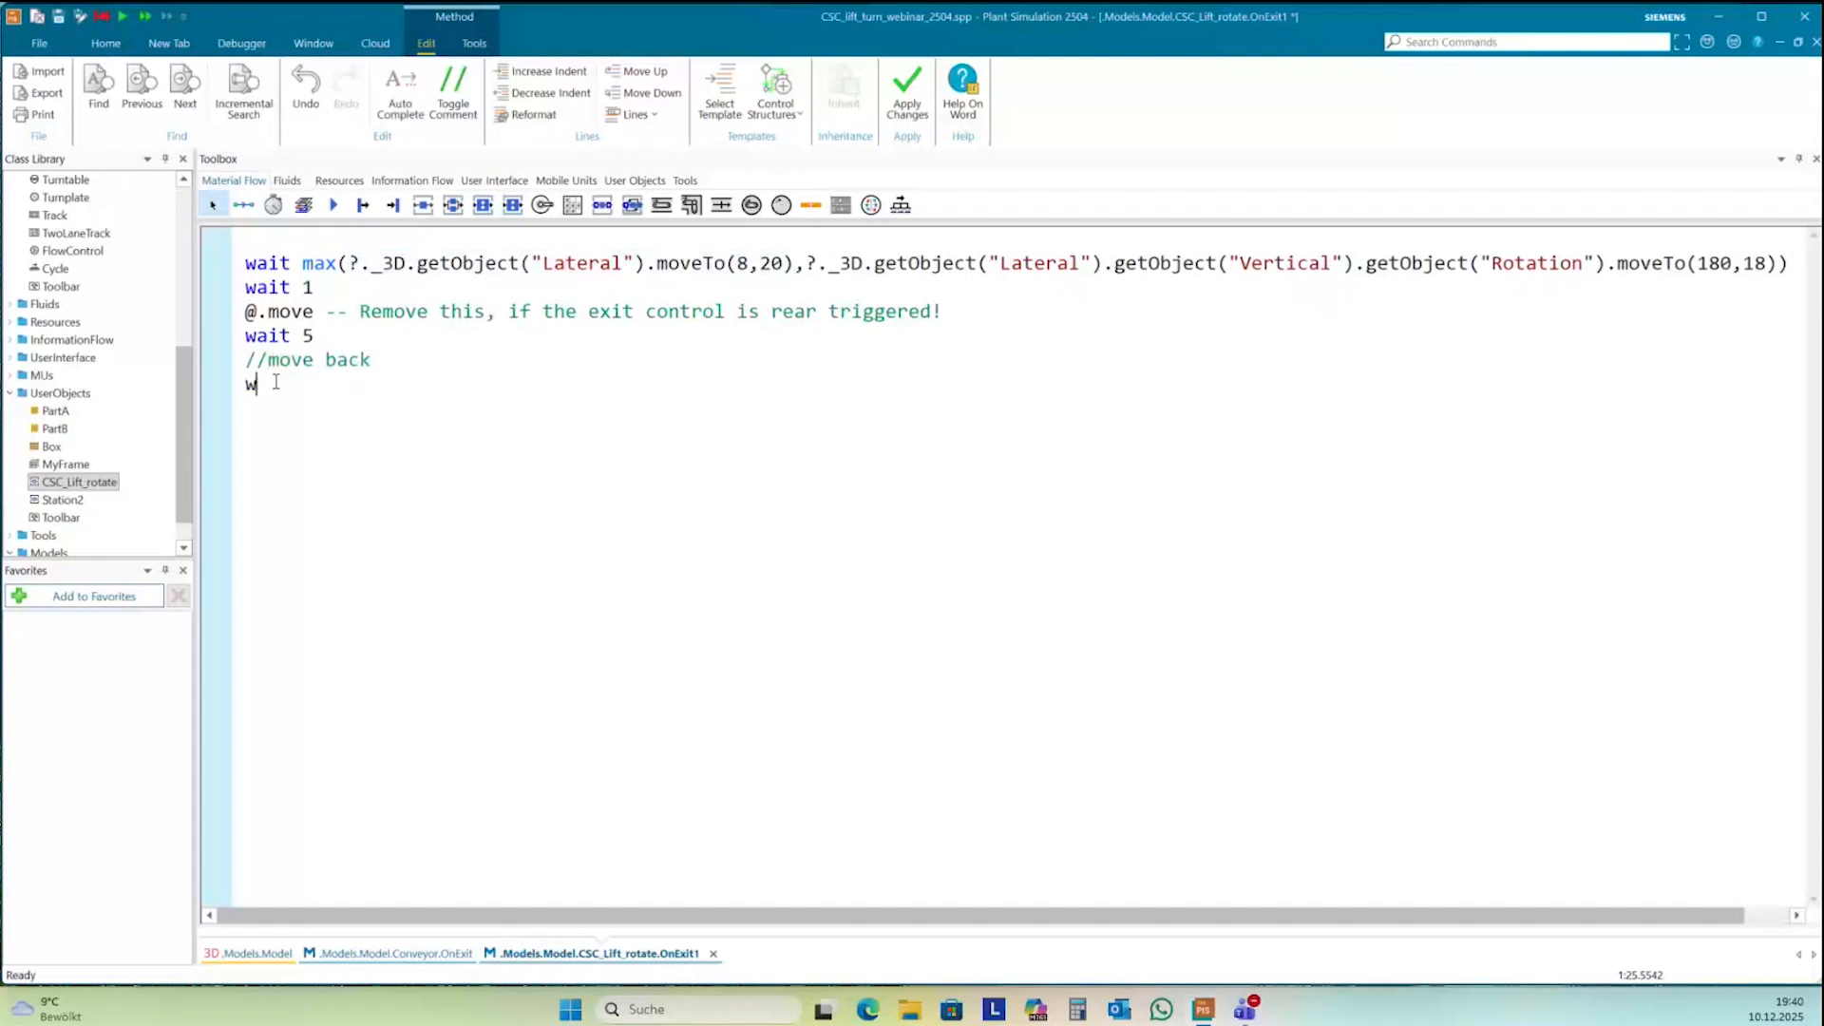
type("ait")
key("ctrl+v")
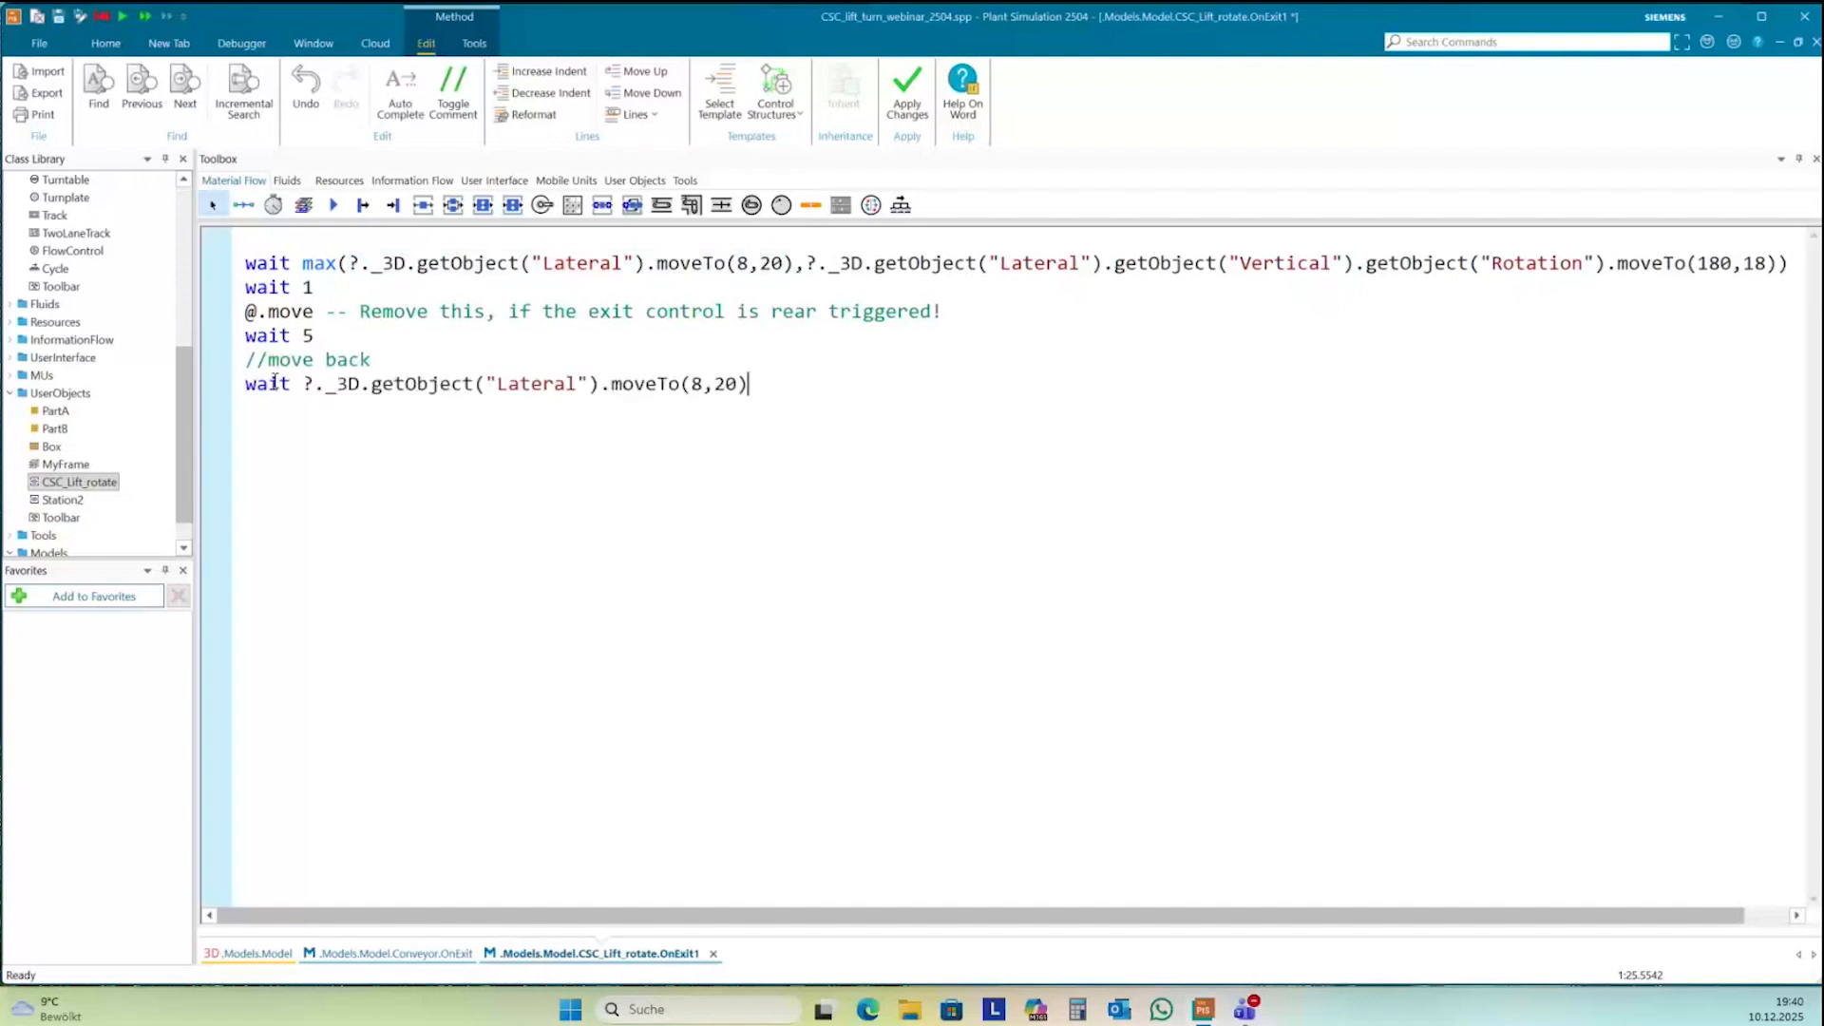
left_click(694, 385)
double_click(697, 385)
type("0,1")
- Copy the Rotation moveTo(180,18) call from the max statement below the Lateral return line, separated by an empty line
left_click_drag(808, 266, 1778, 265)
key("ctrl+c")
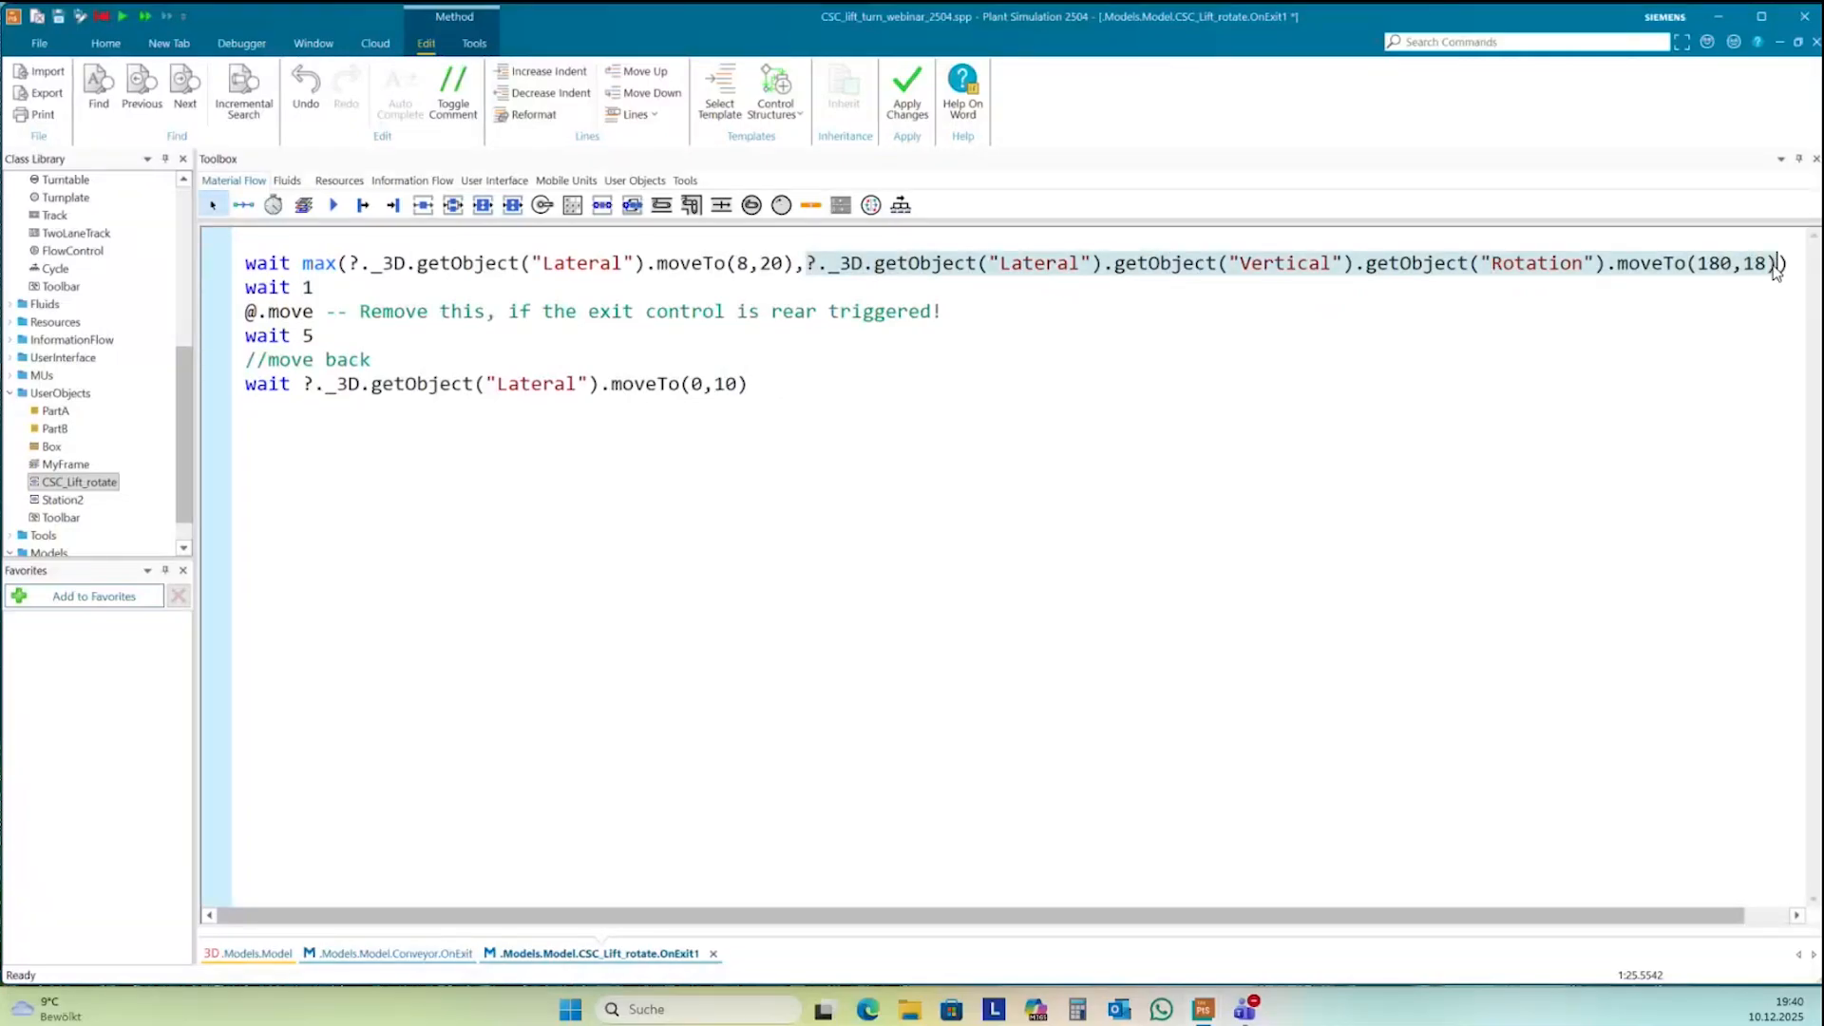
left_click(268, 409)
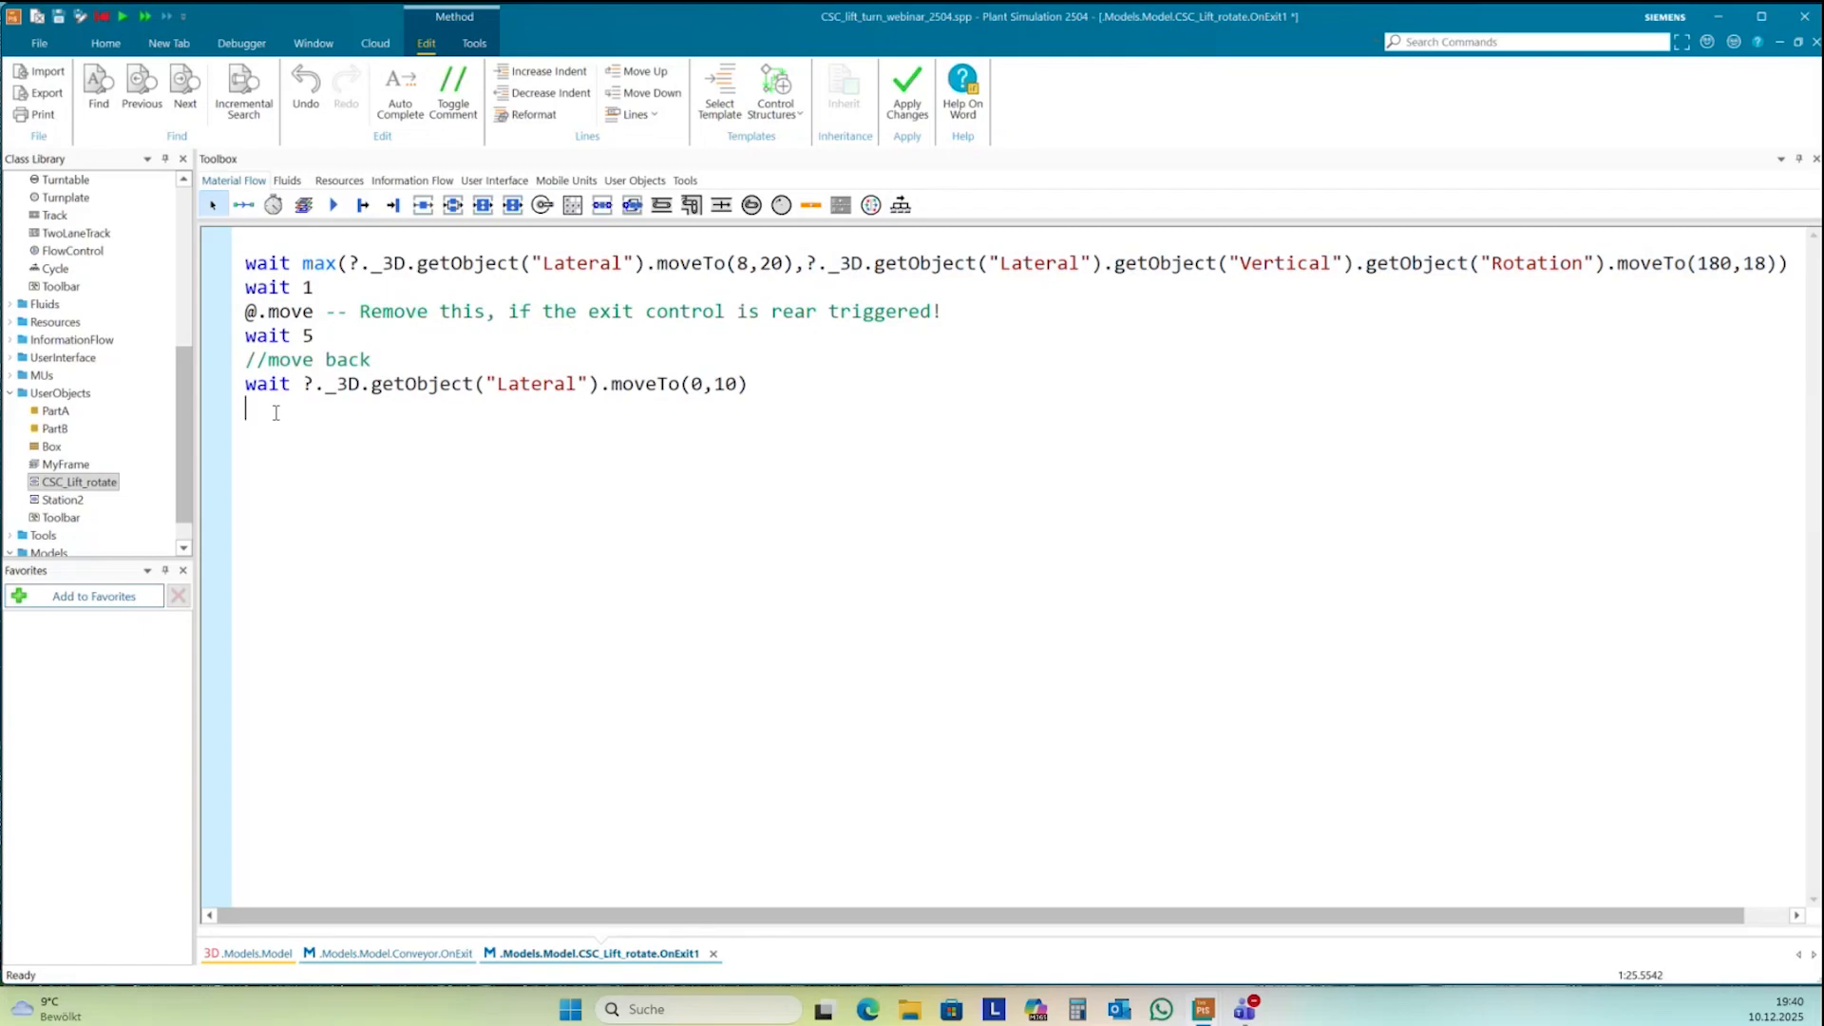
key("ctrl+v")
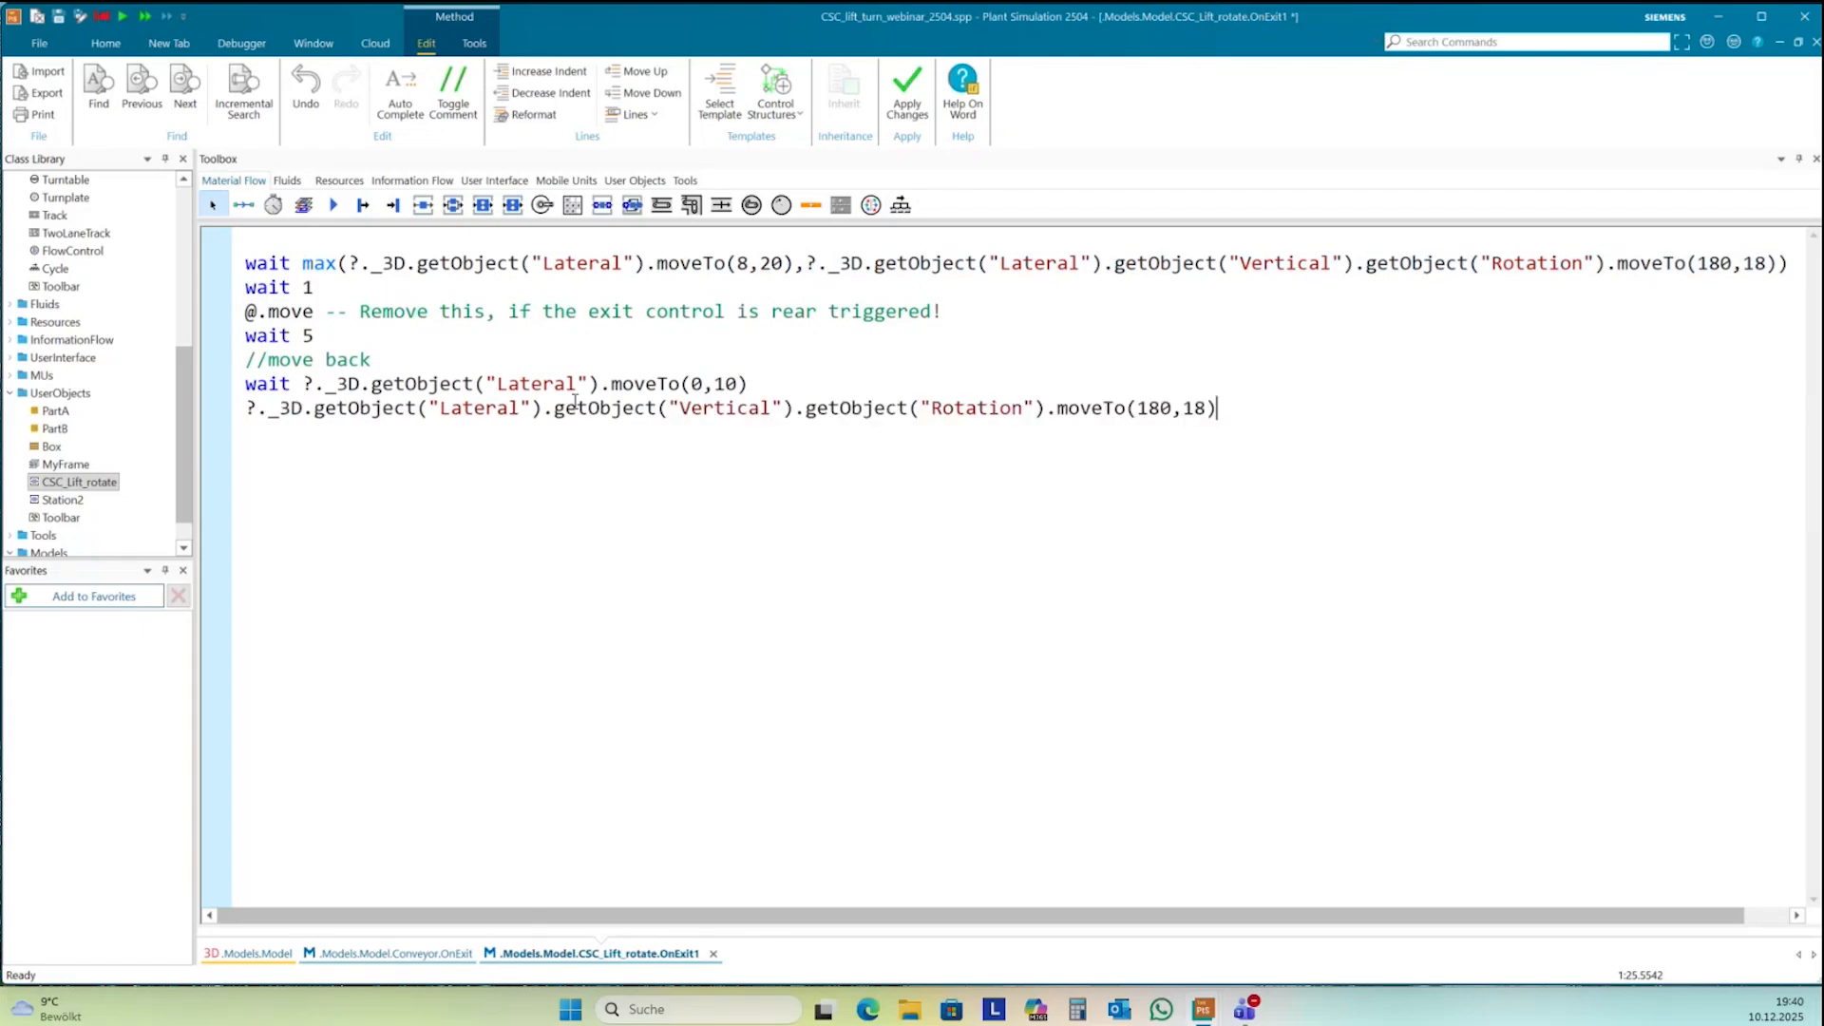
left_click(791, 388)
key("Return")
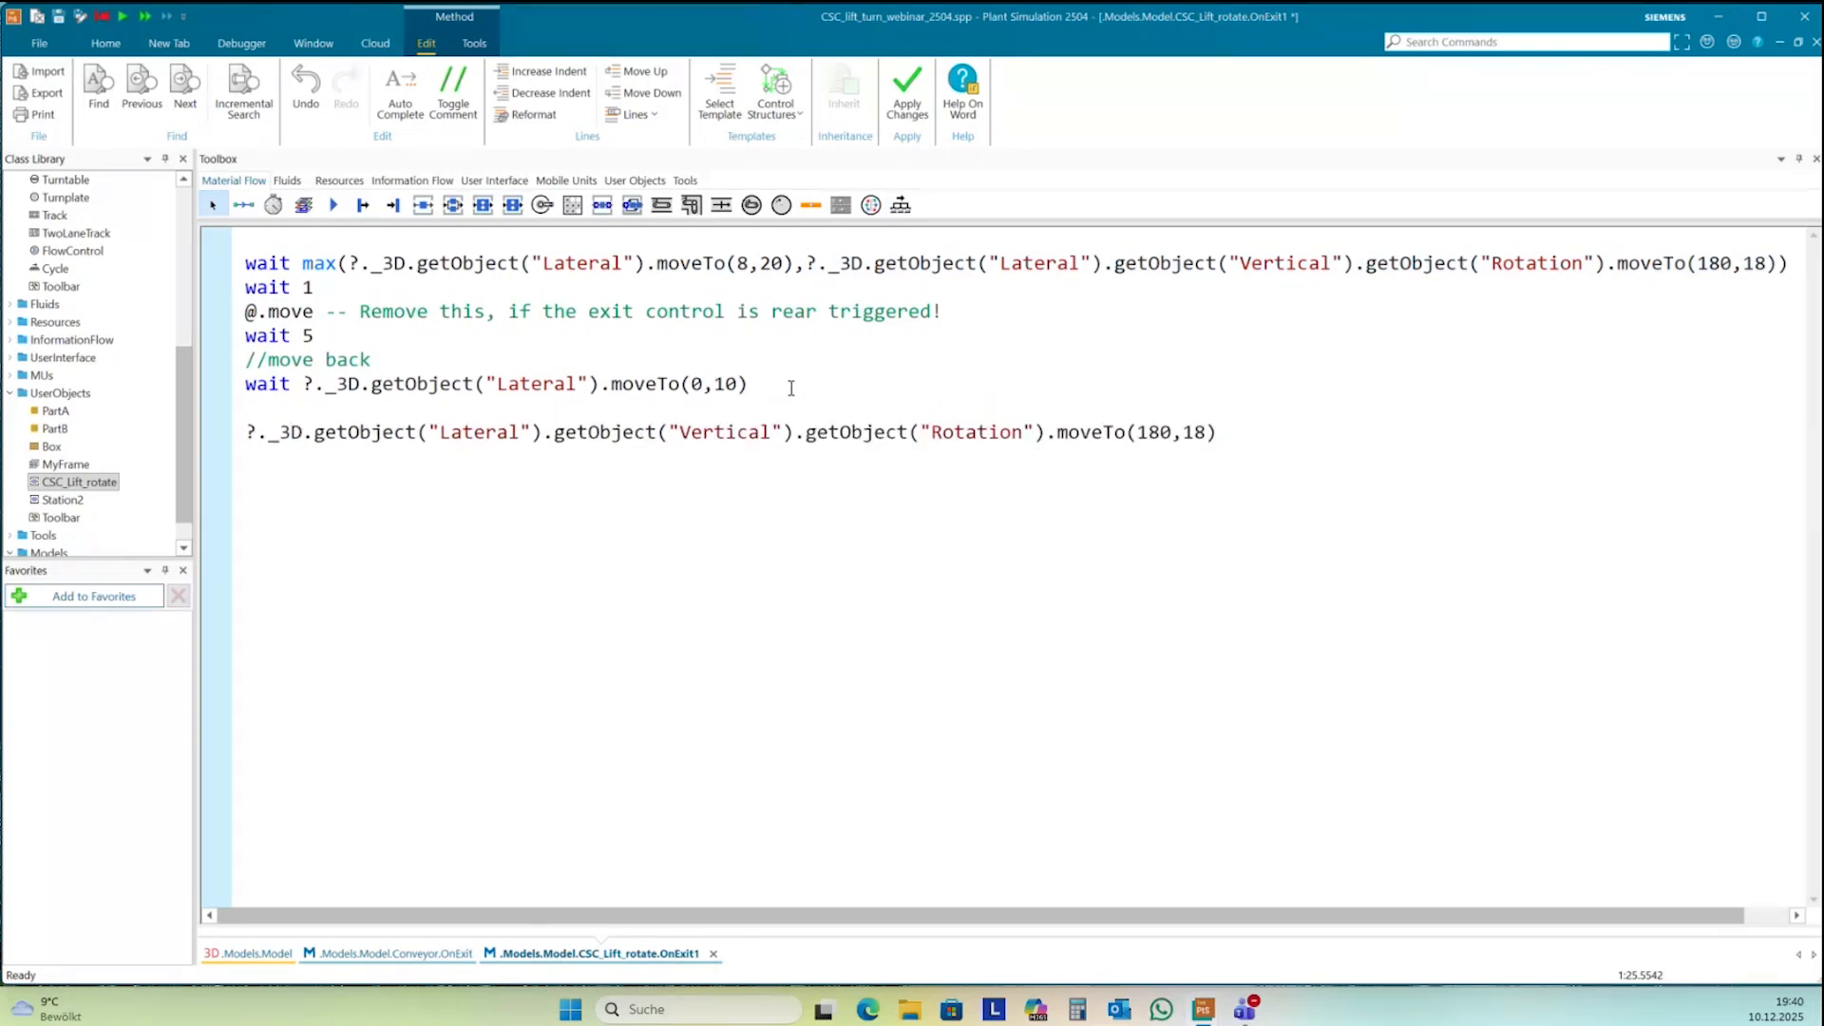
- Add the comment //vitually rotate back above the copied Rotation call and change that call to moveTo(0,0)
type("//vitually rotate back")
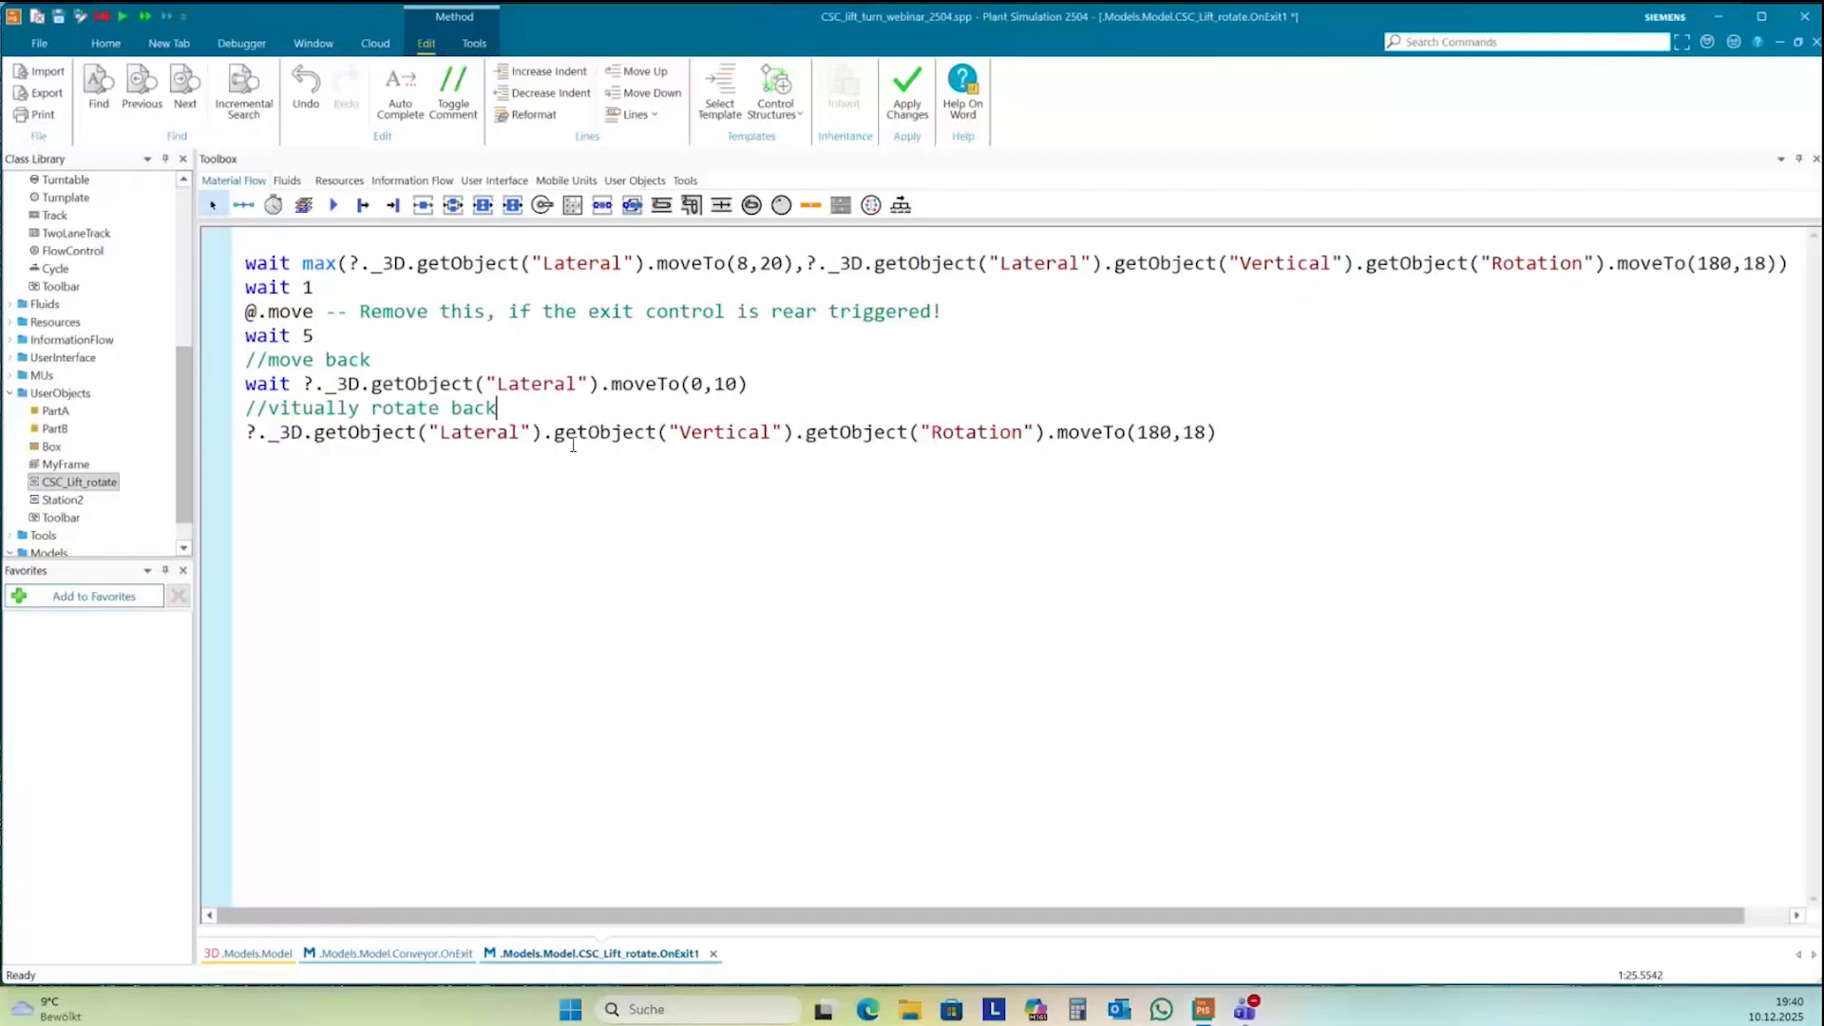
double_click(1161, 432)
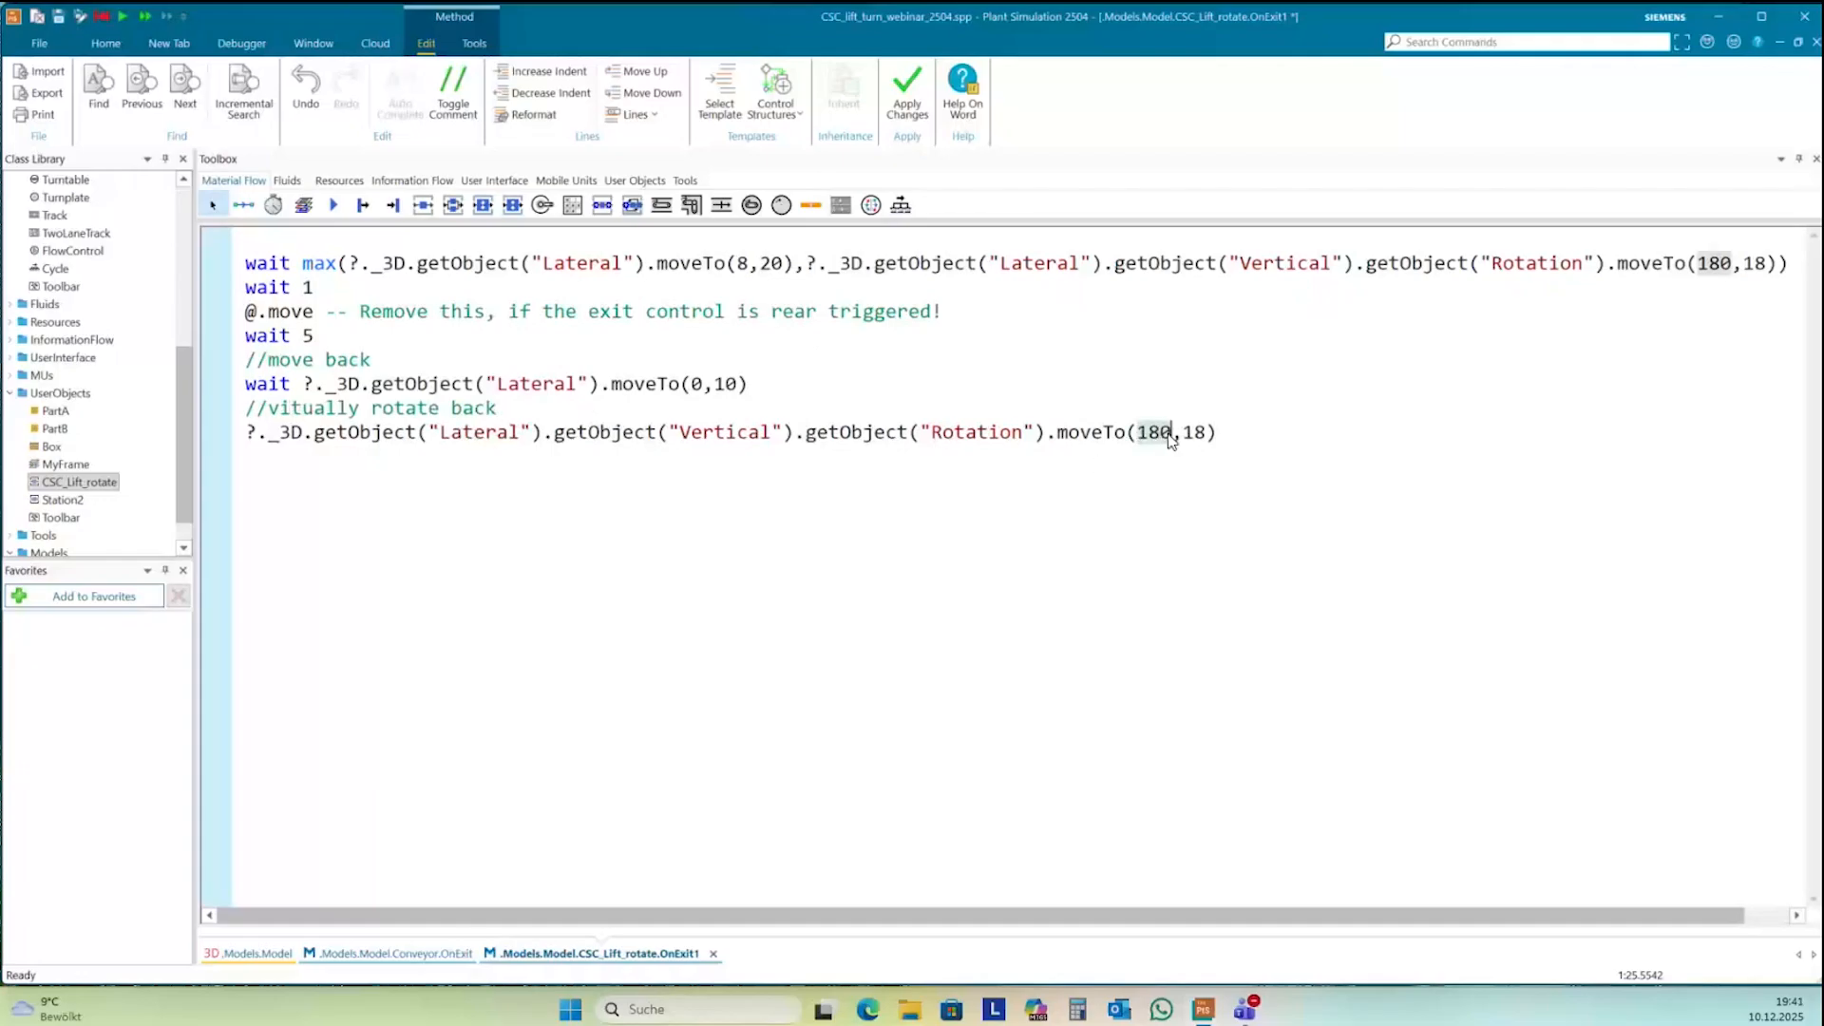
type("0")
double_click(1170, 432)
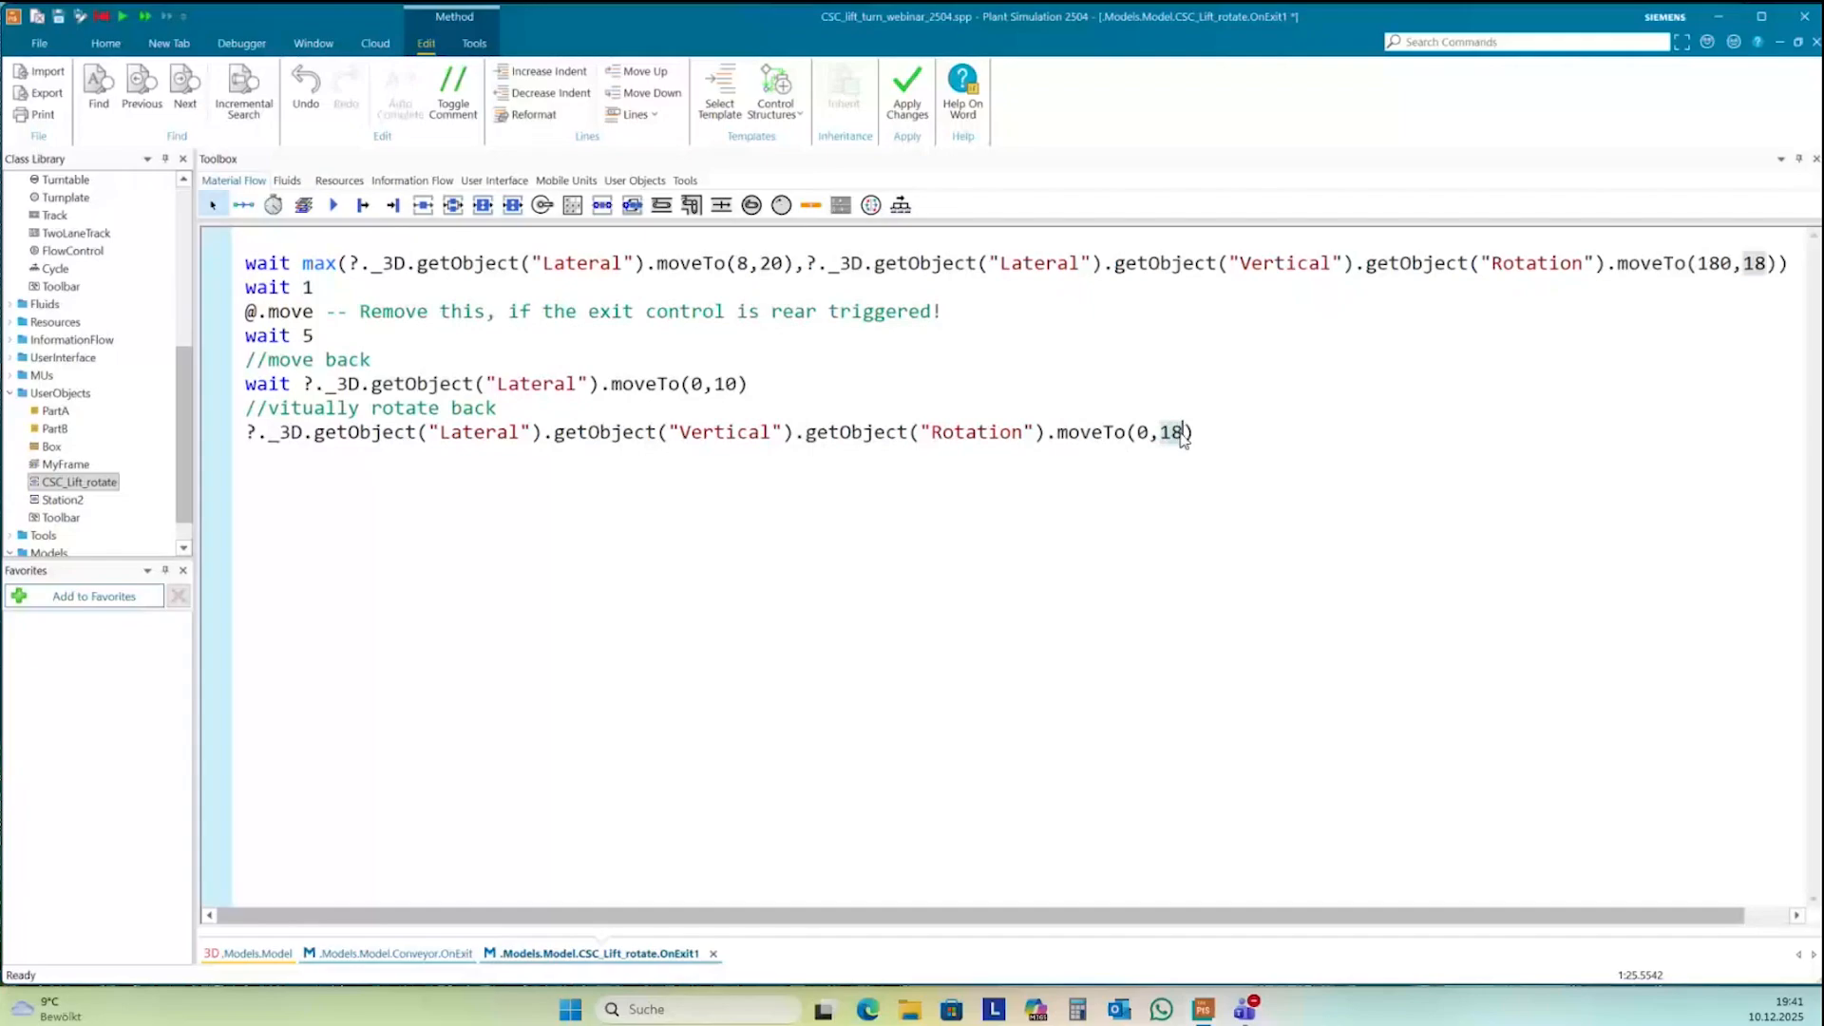
type("0")
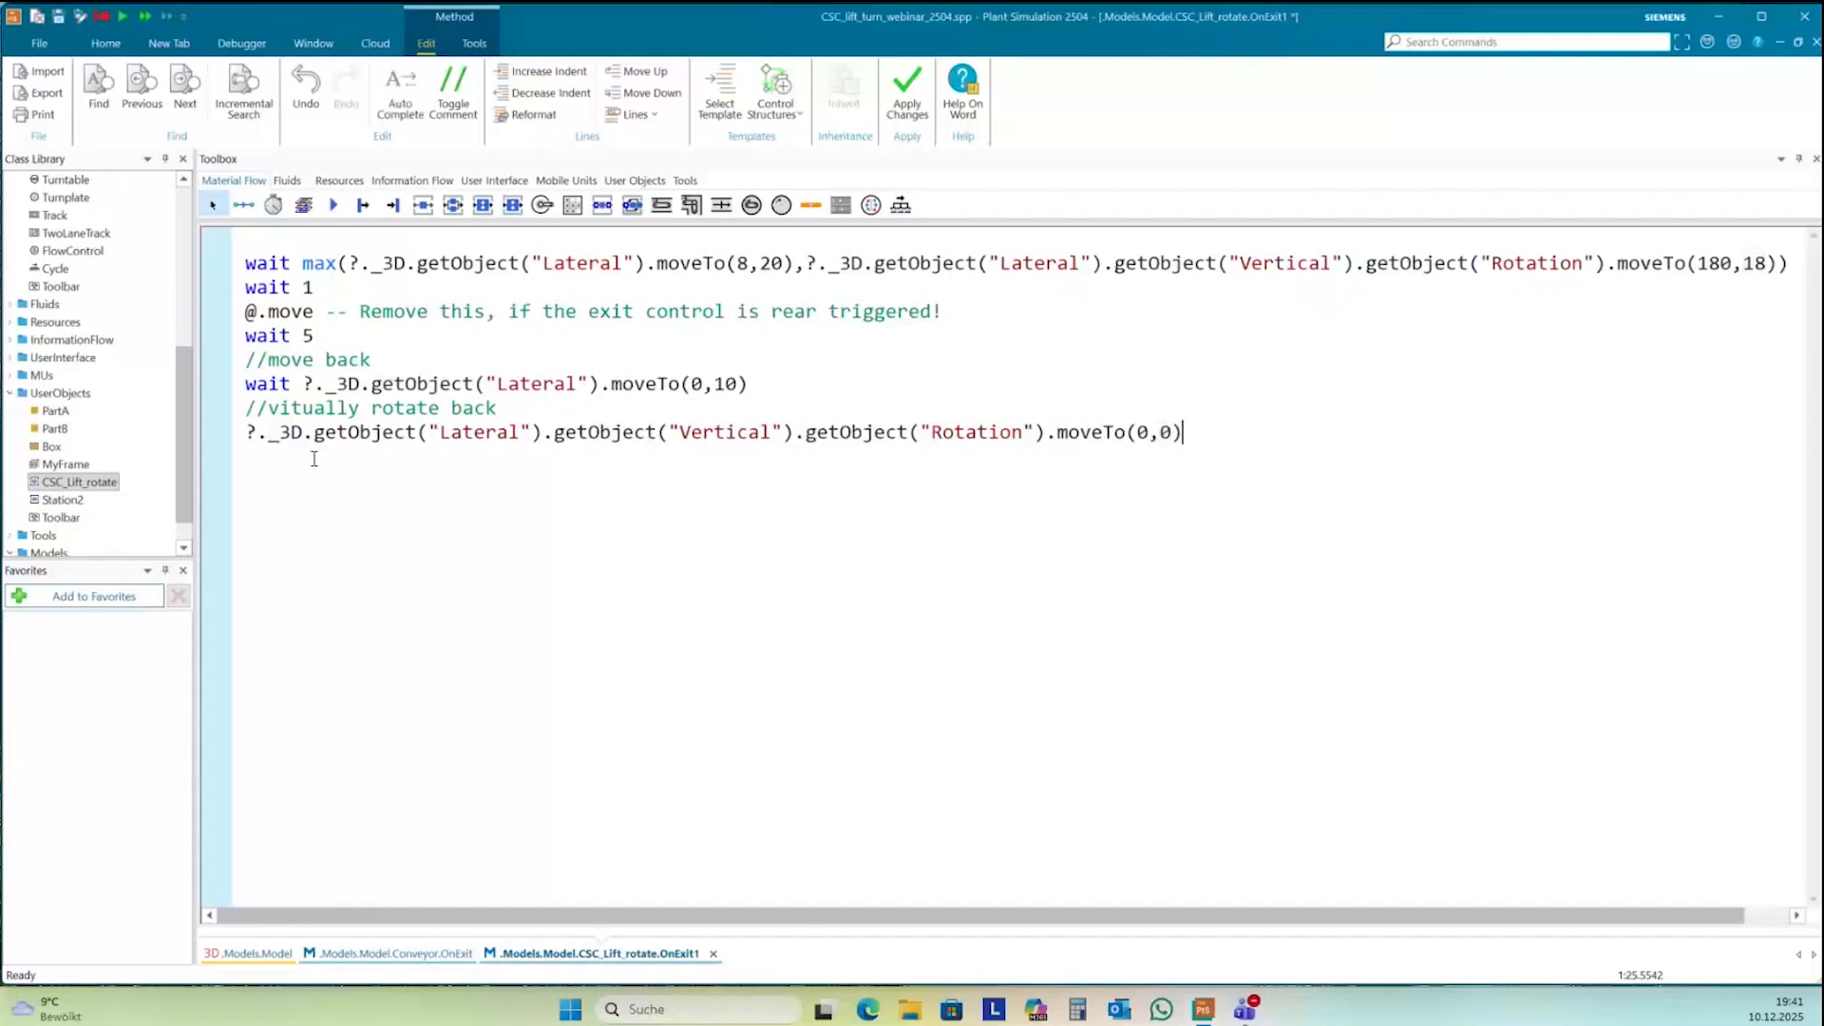
- Append wait 1 below the Rotation return call and, after an empty line, the statement ?.isReady:=true
key("Return")
type("wait 1")
key("Return")
key("Return")
type("?.isReady:=true")
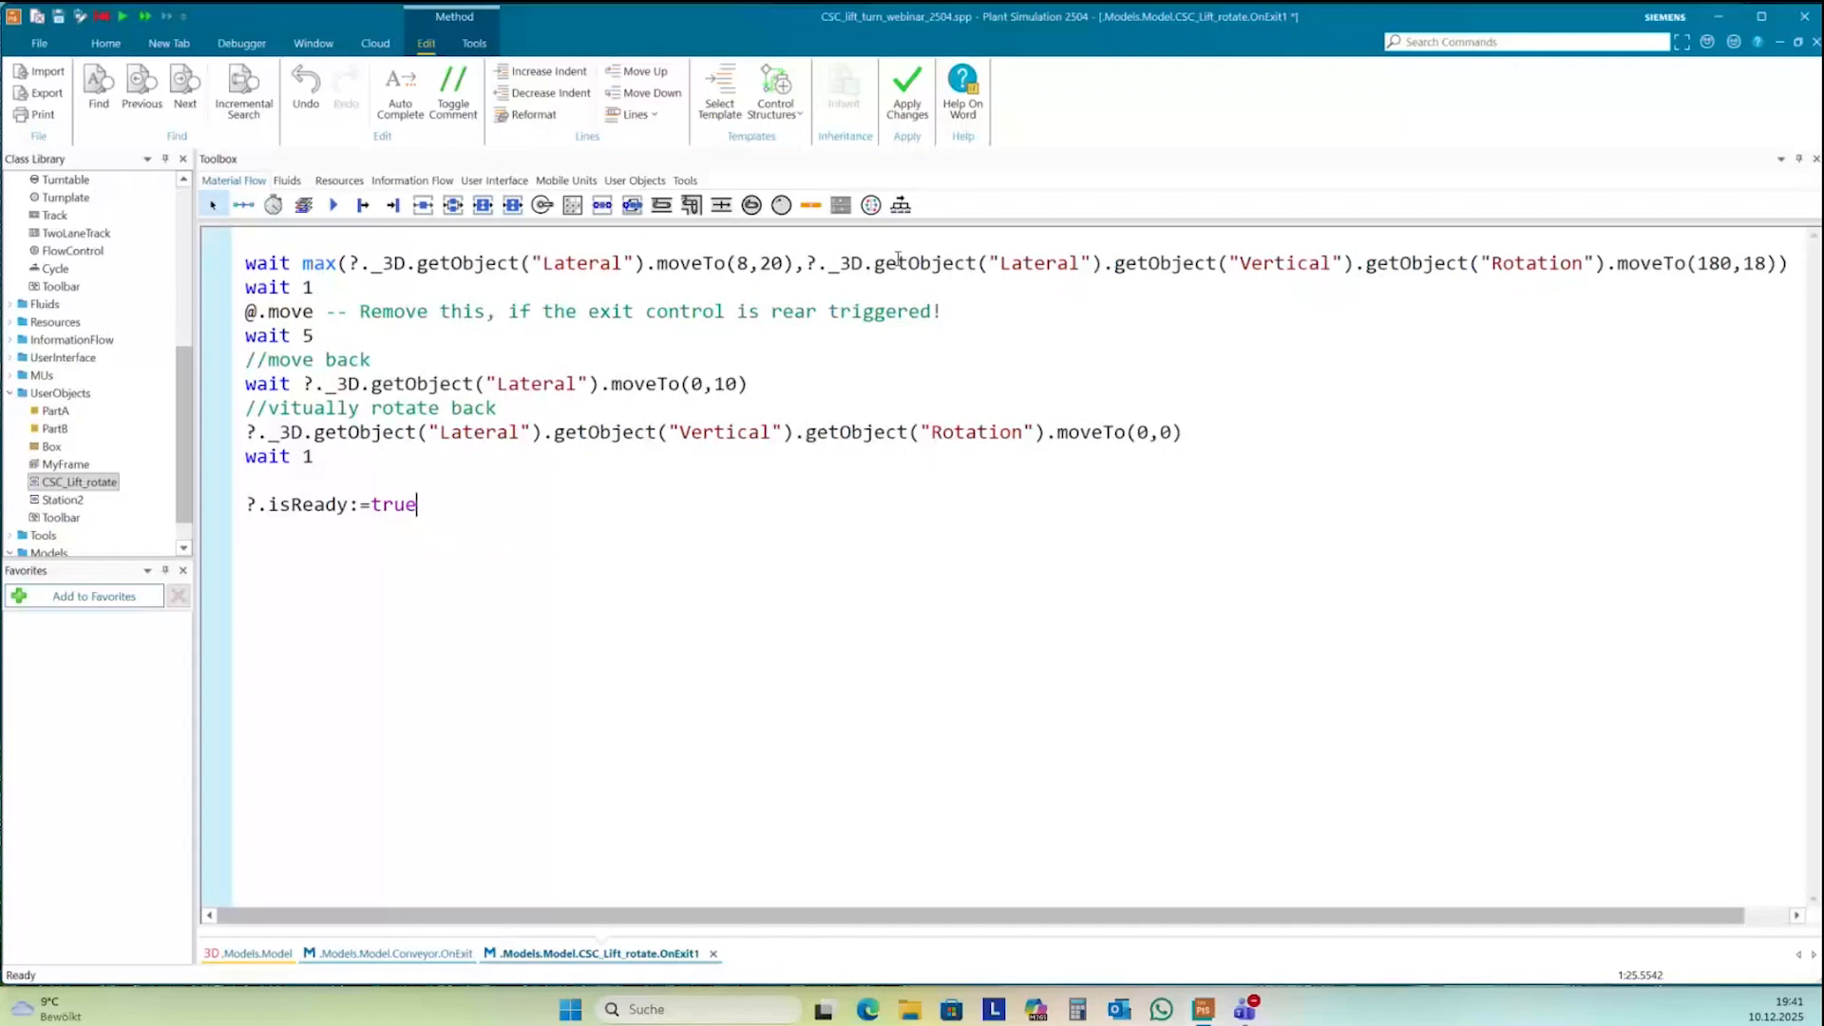
left_click(1790, 259)
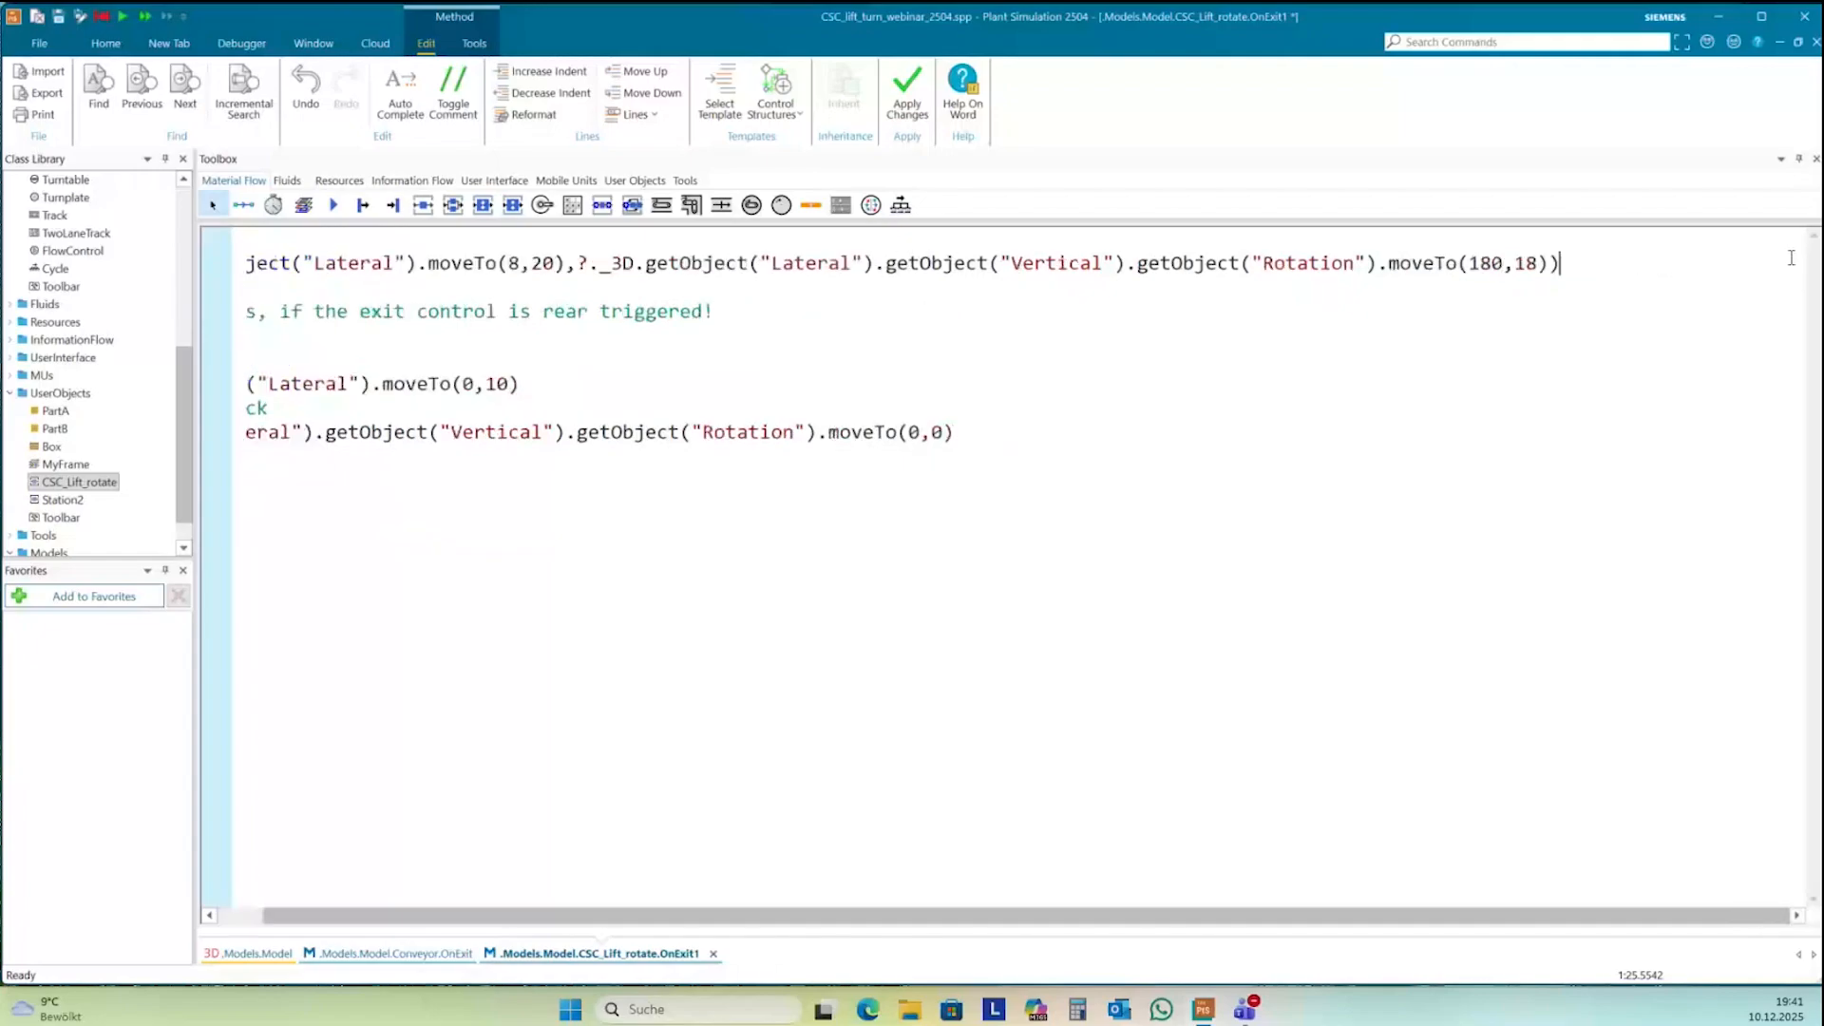
left_click_drag(1086, 917, 1010, 922)
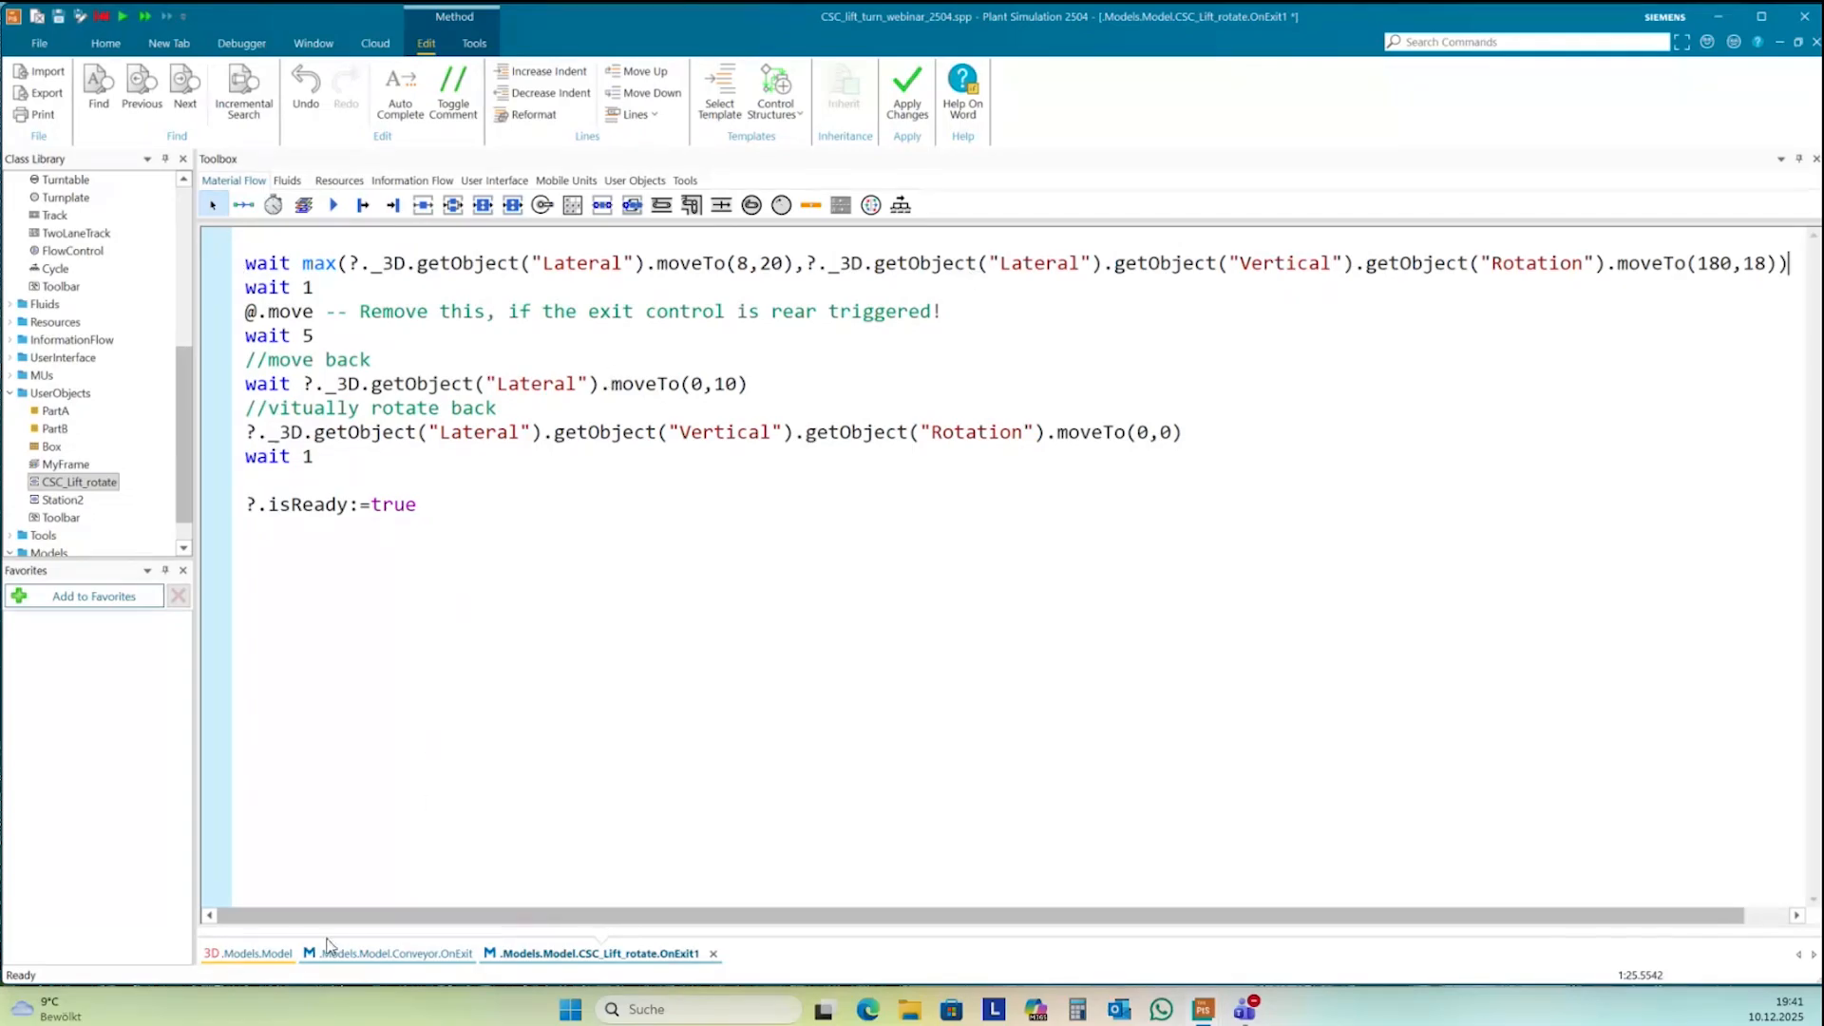
- Return to the 3D model, reset the simulation and run it to test the lift's movements
left_click(249, 952)
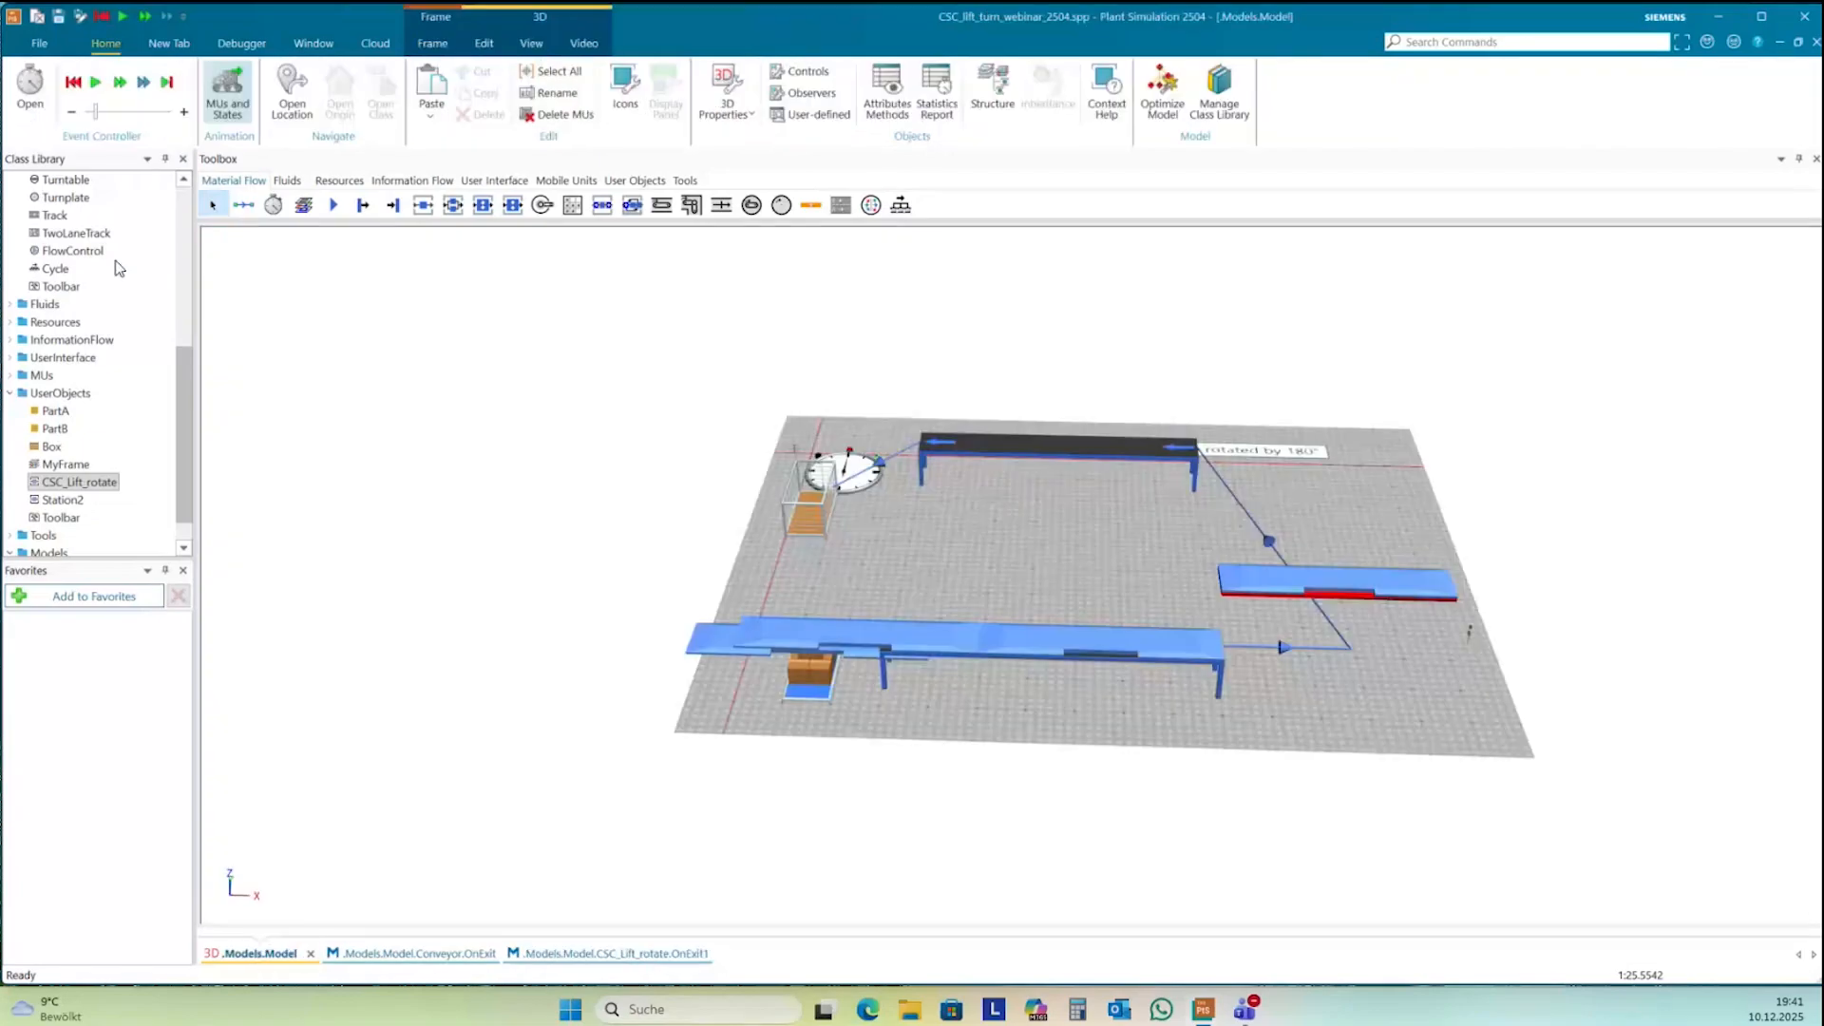
left_click(73, 83)
left_click(96, 84)
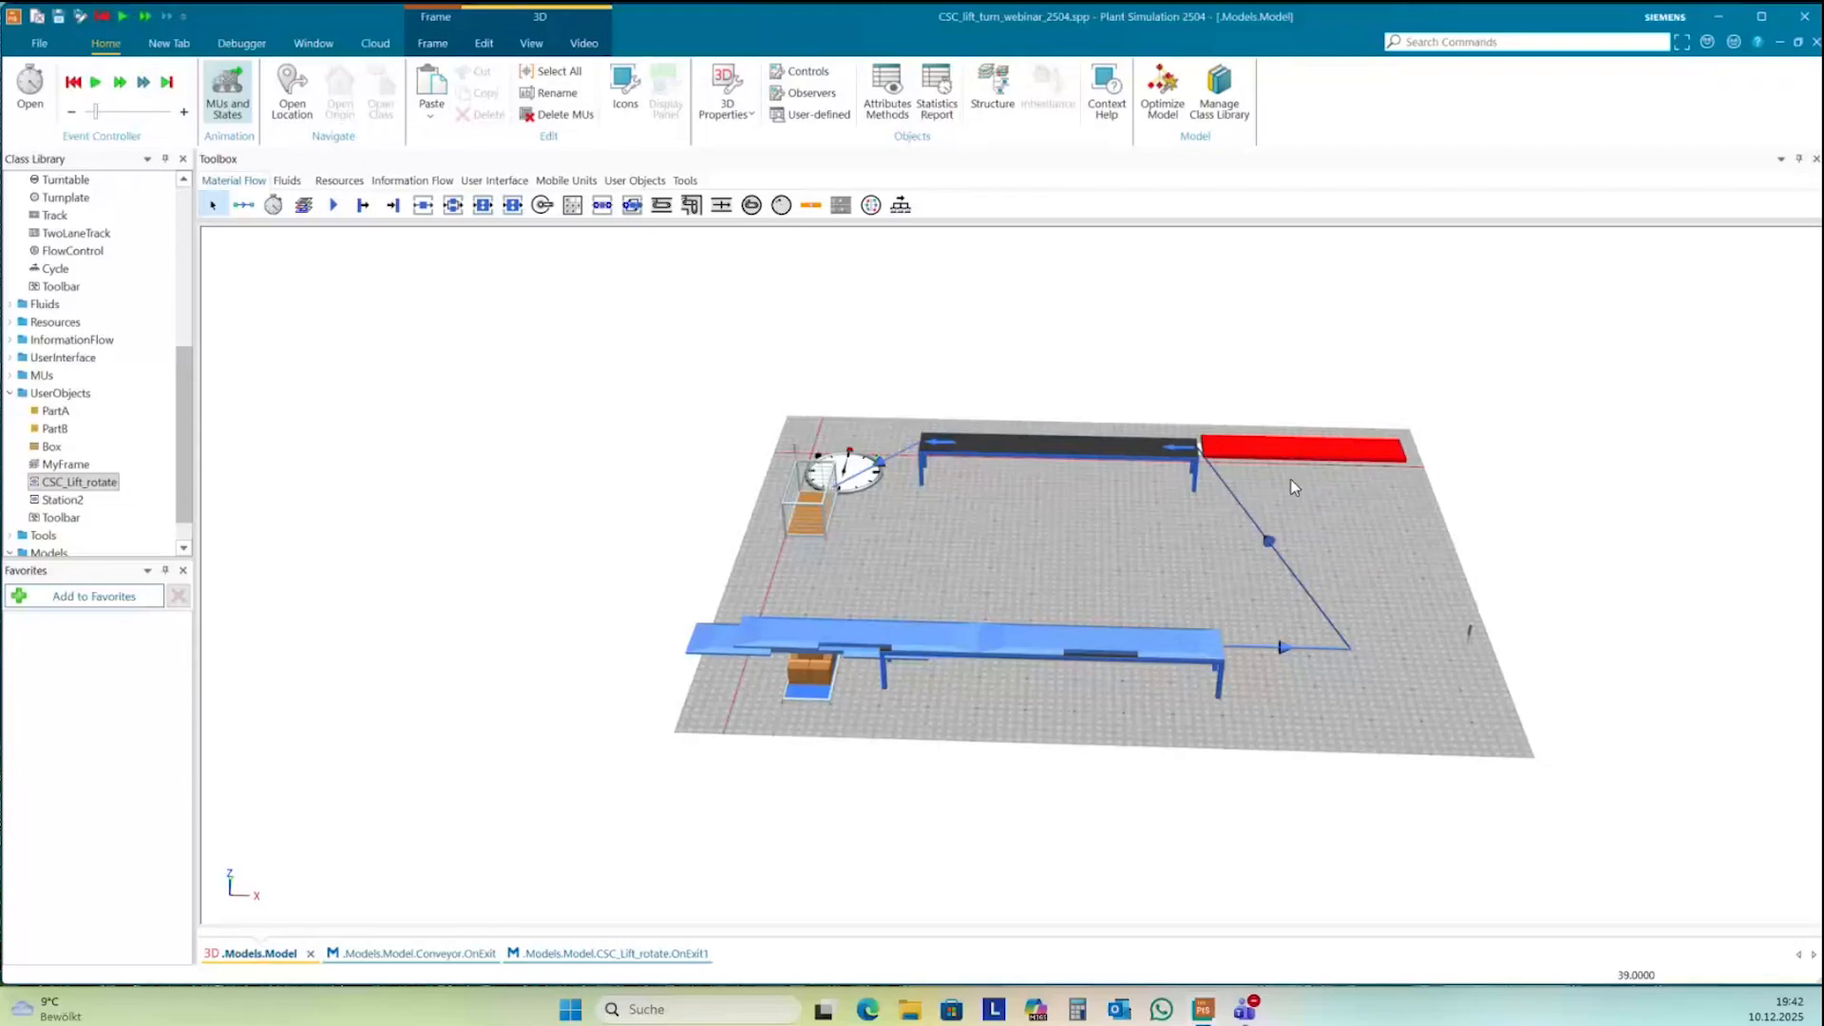
- Open the OnExit1 exit control from the CSC_Lift_rotate station's properties and apply its pending code changes
double_click(1284, 450)
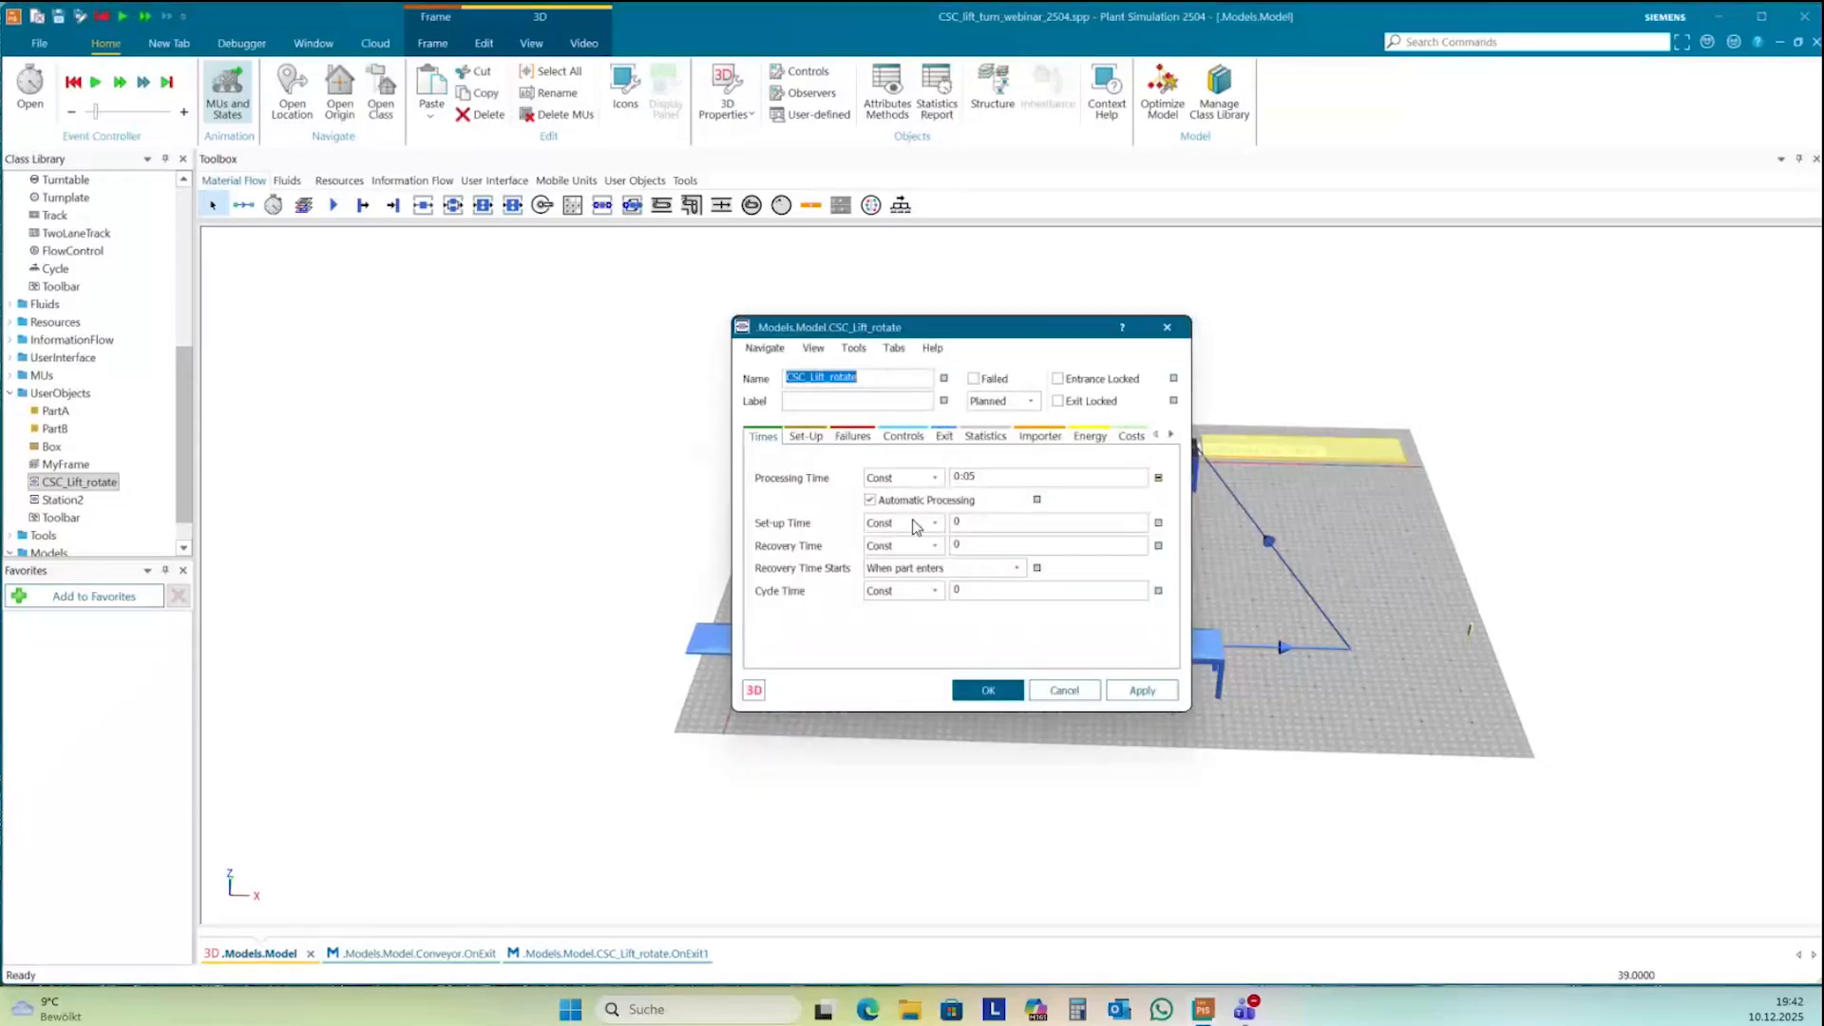
left_click(902, 436)
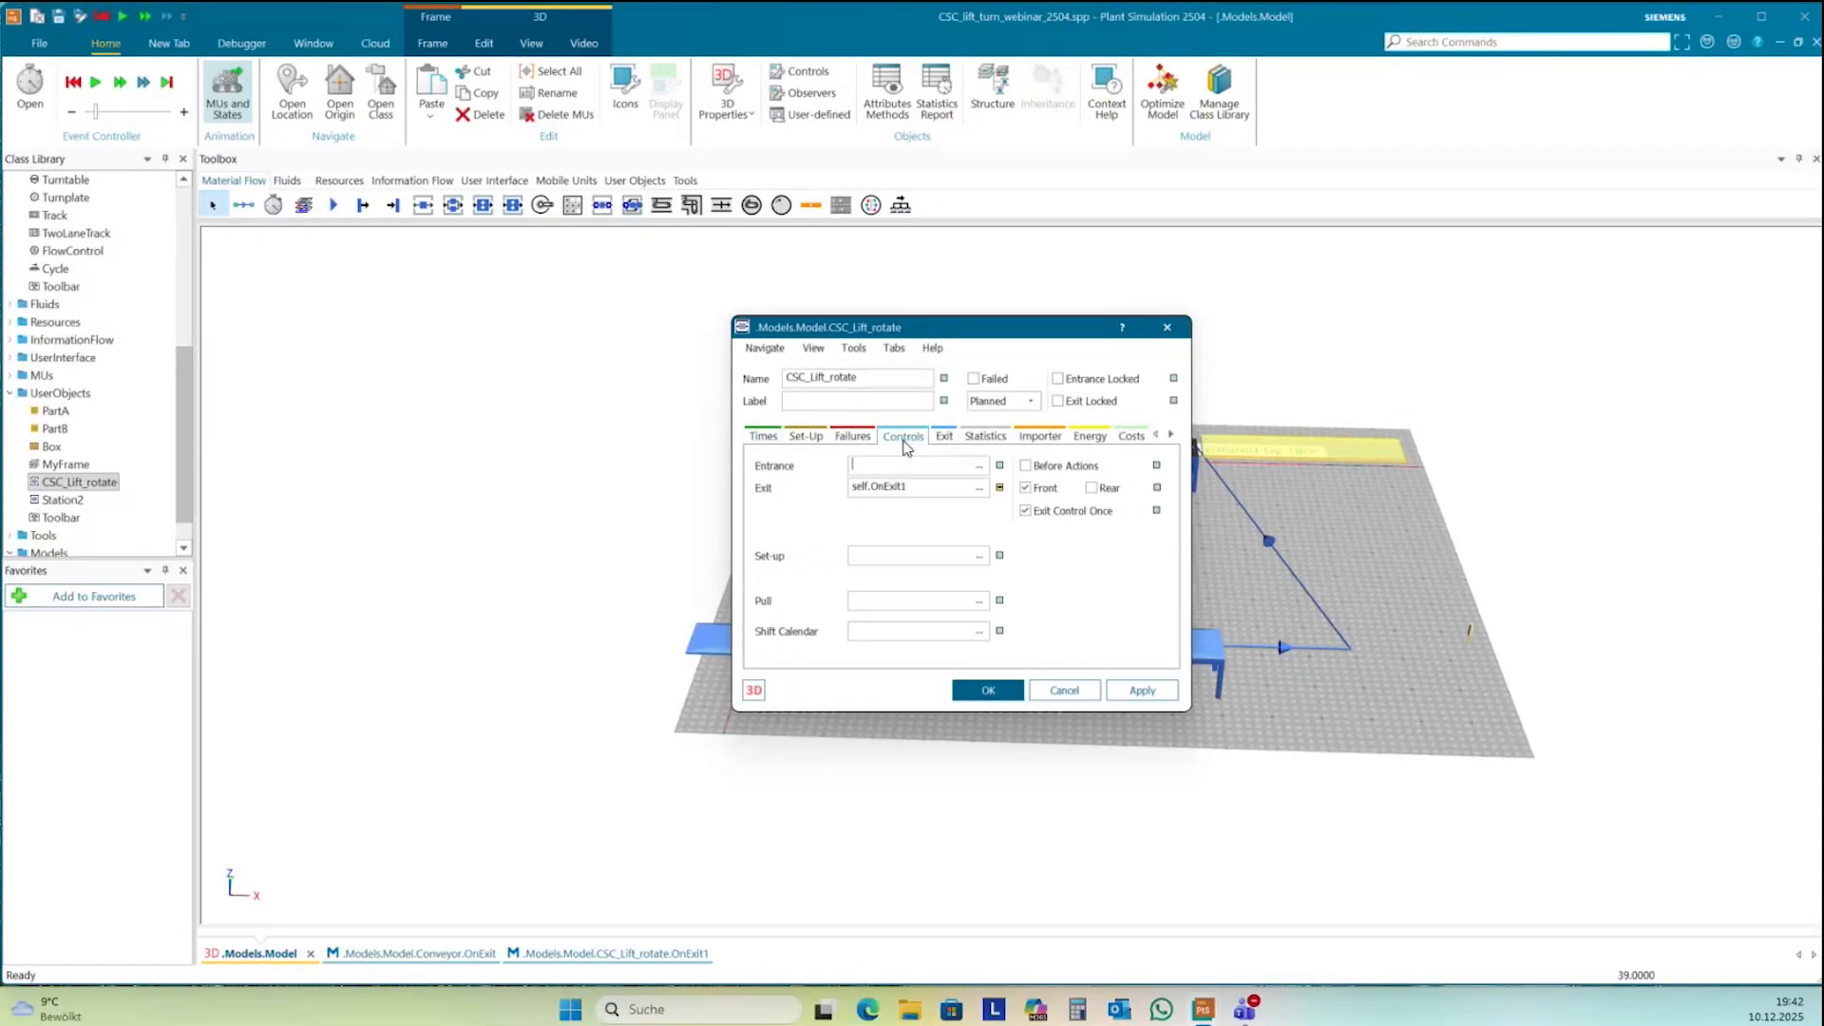
left_click(886, 487)
key("F2")
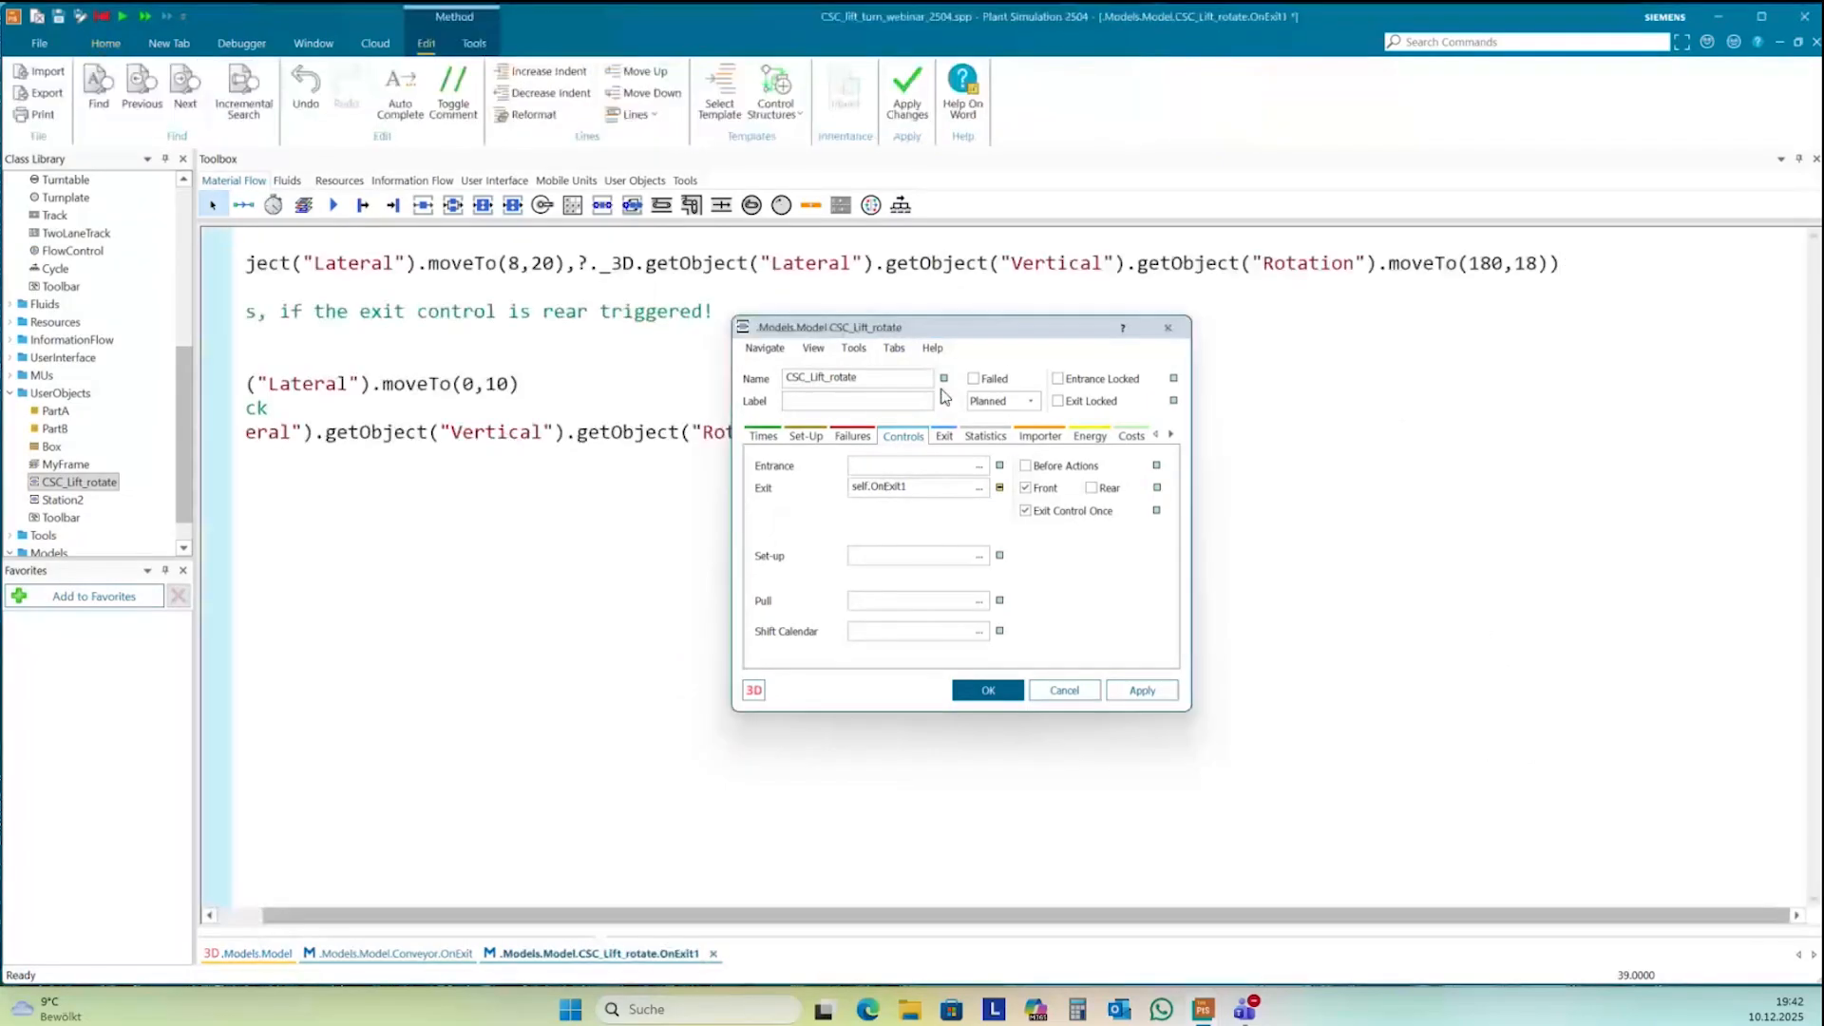
left_click_drag(1000, 336, 1318, 457)
left_click_drag(657, 916, 469, 916)
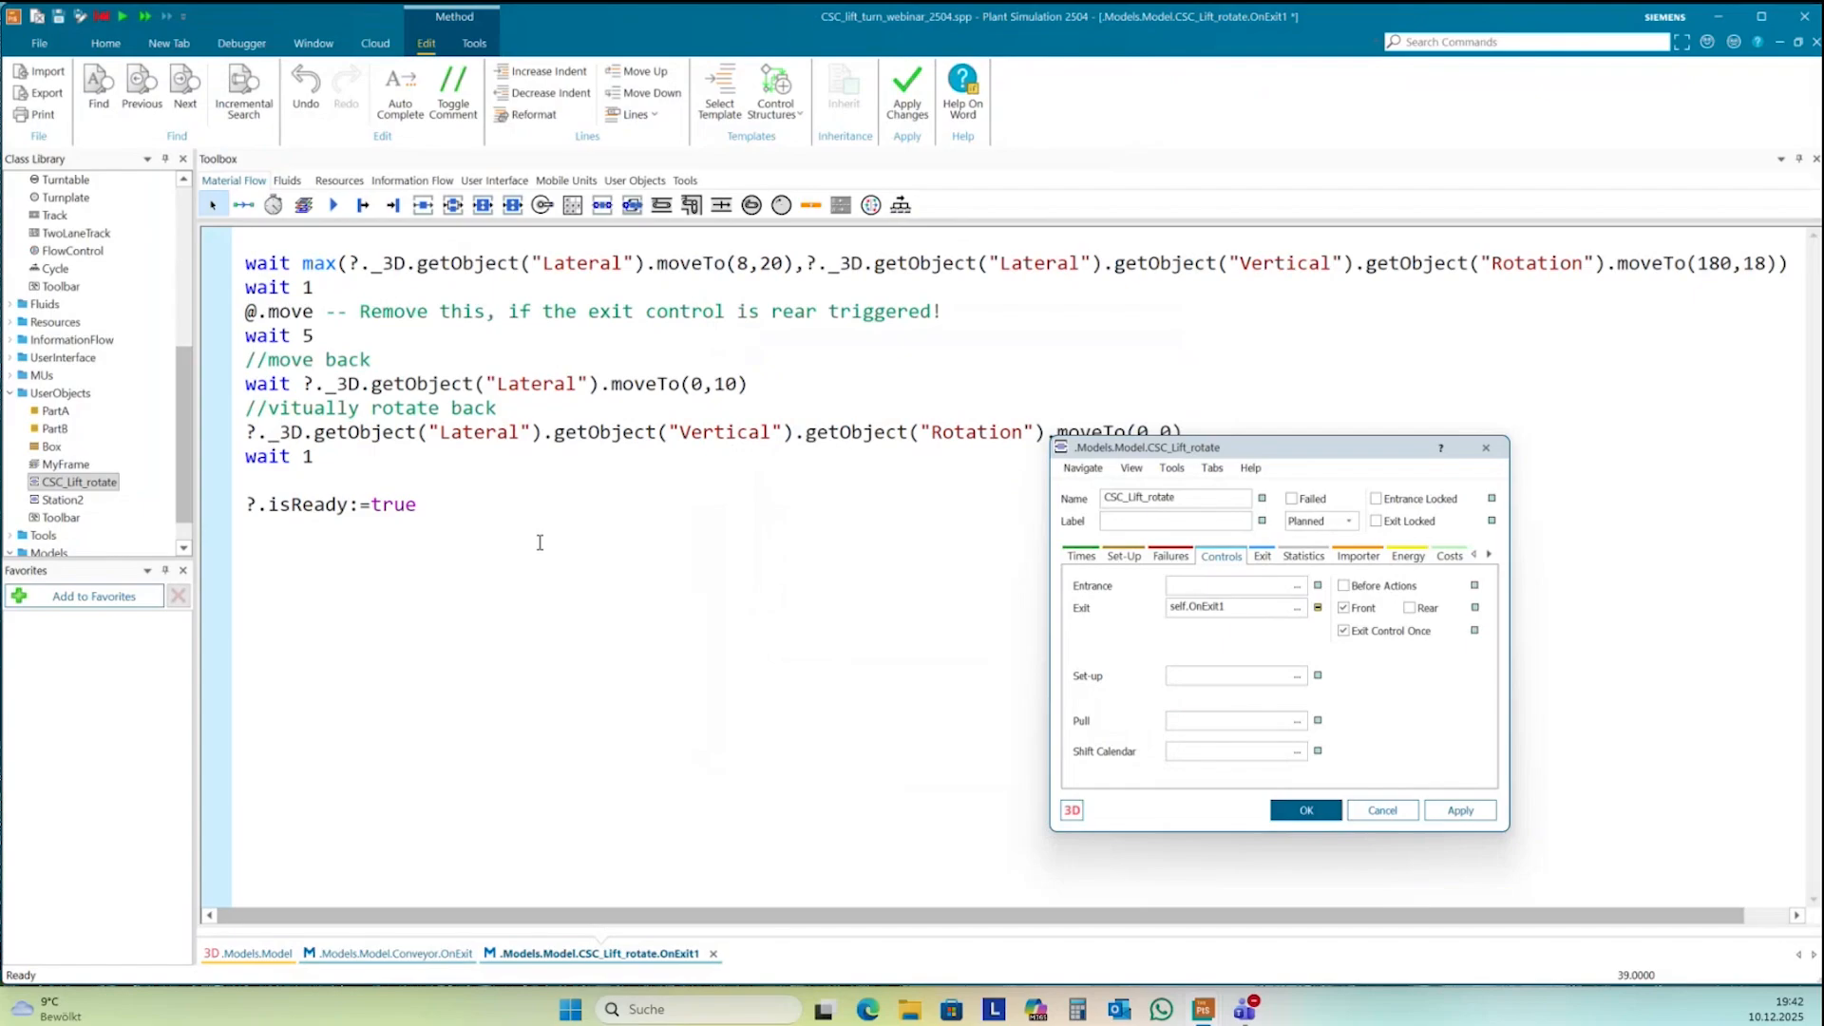
left_click(611, 384)
key("F7")
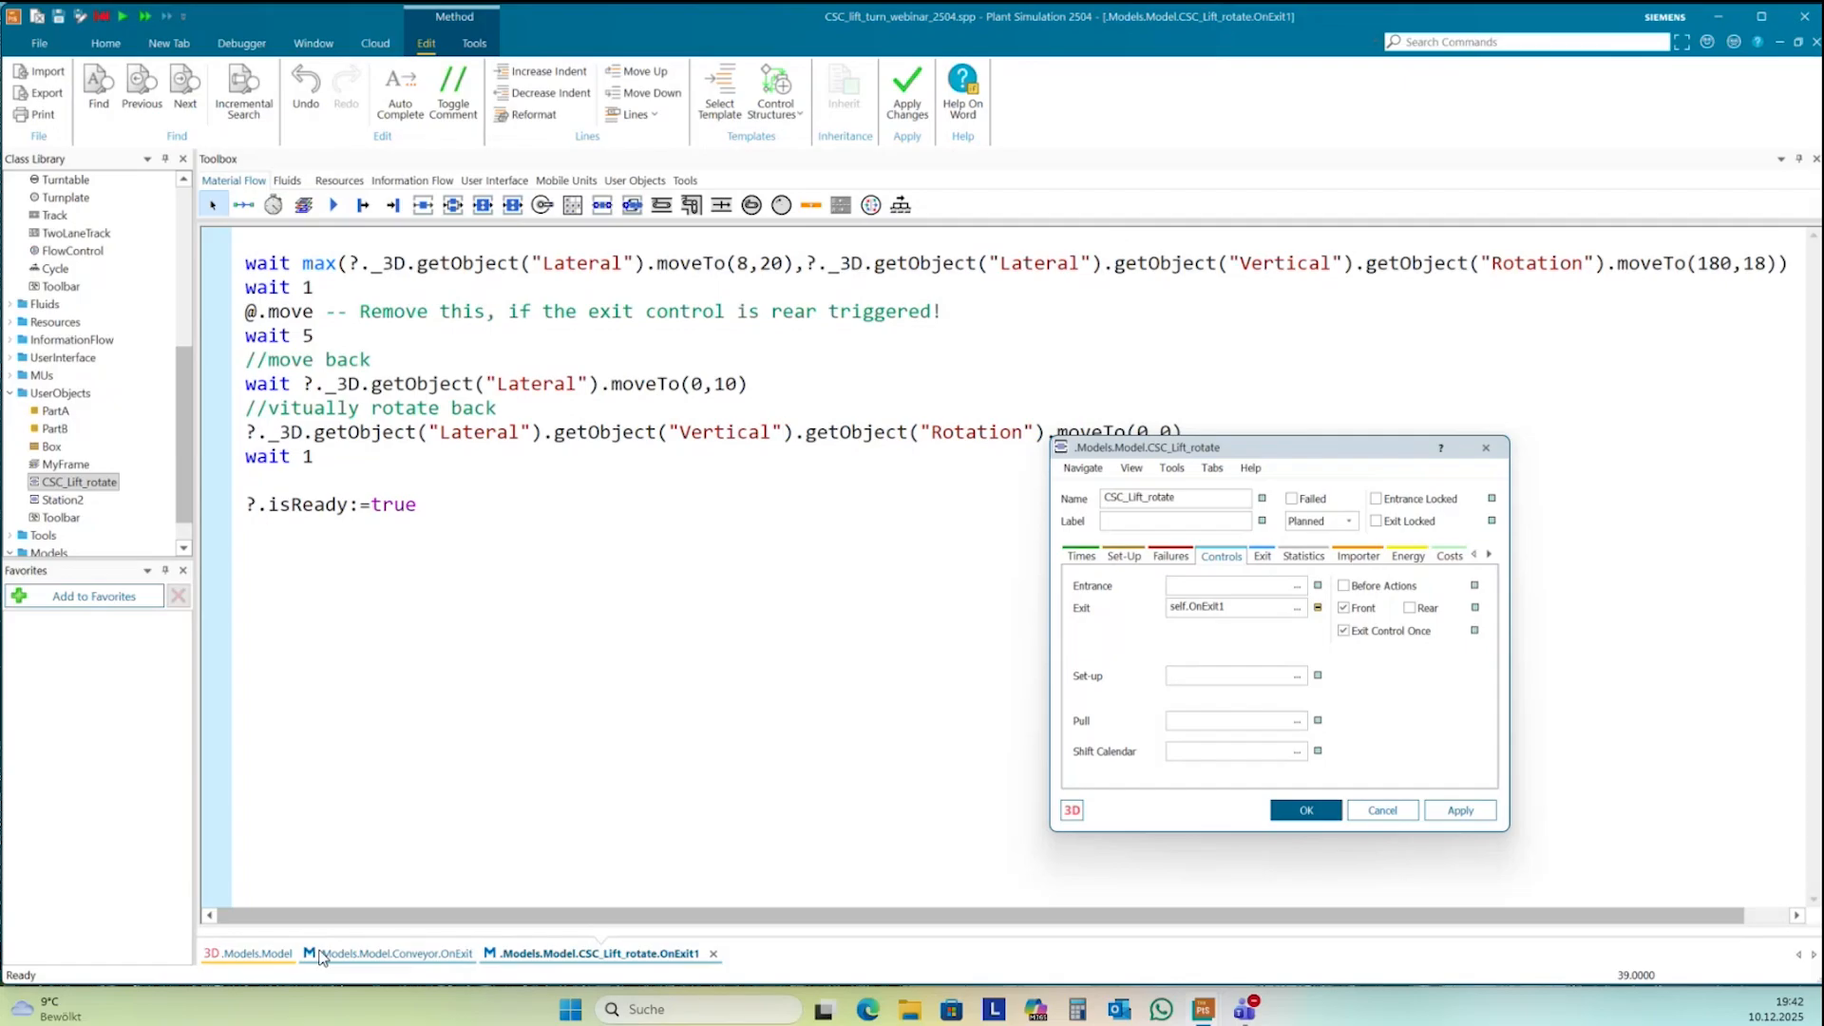
- Back in the model, close the CSC_Lift_rotate properties, reset the simulation and rerun it to watch the complete transfer and return cycle
left_click(276, 954)
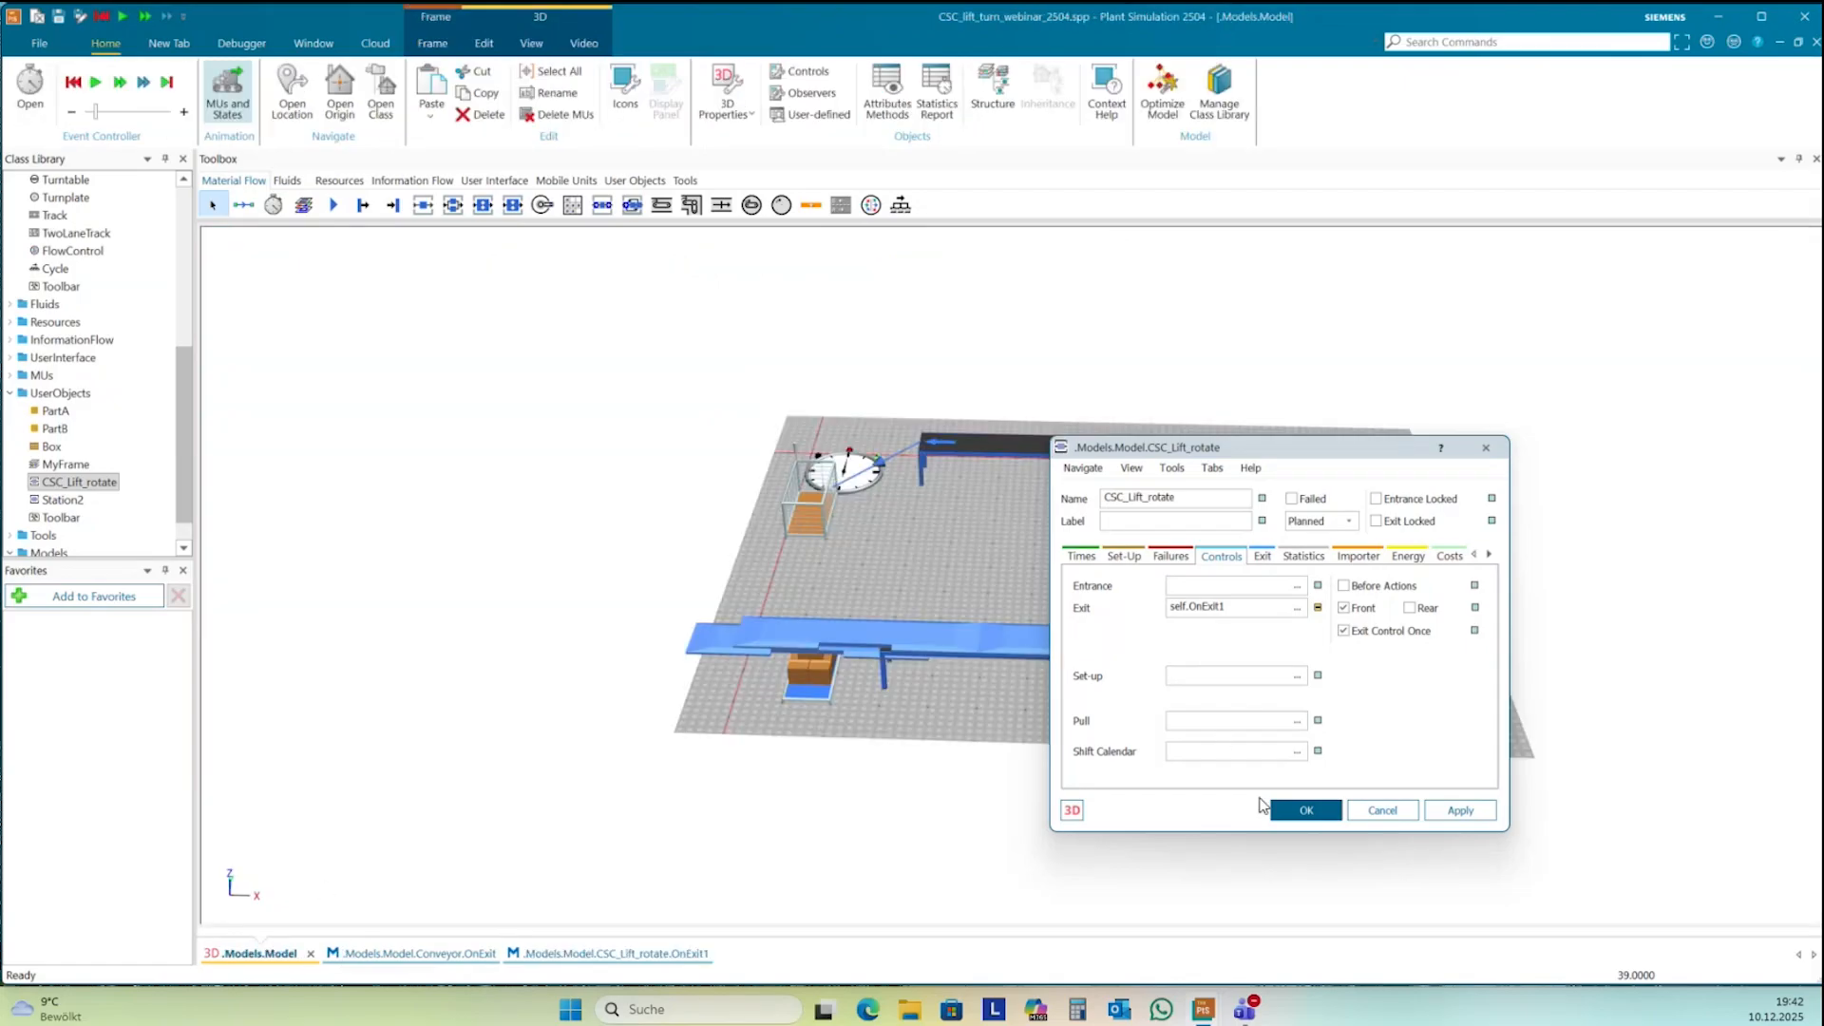
left_click(1278, 809)
left_click(72, 83)
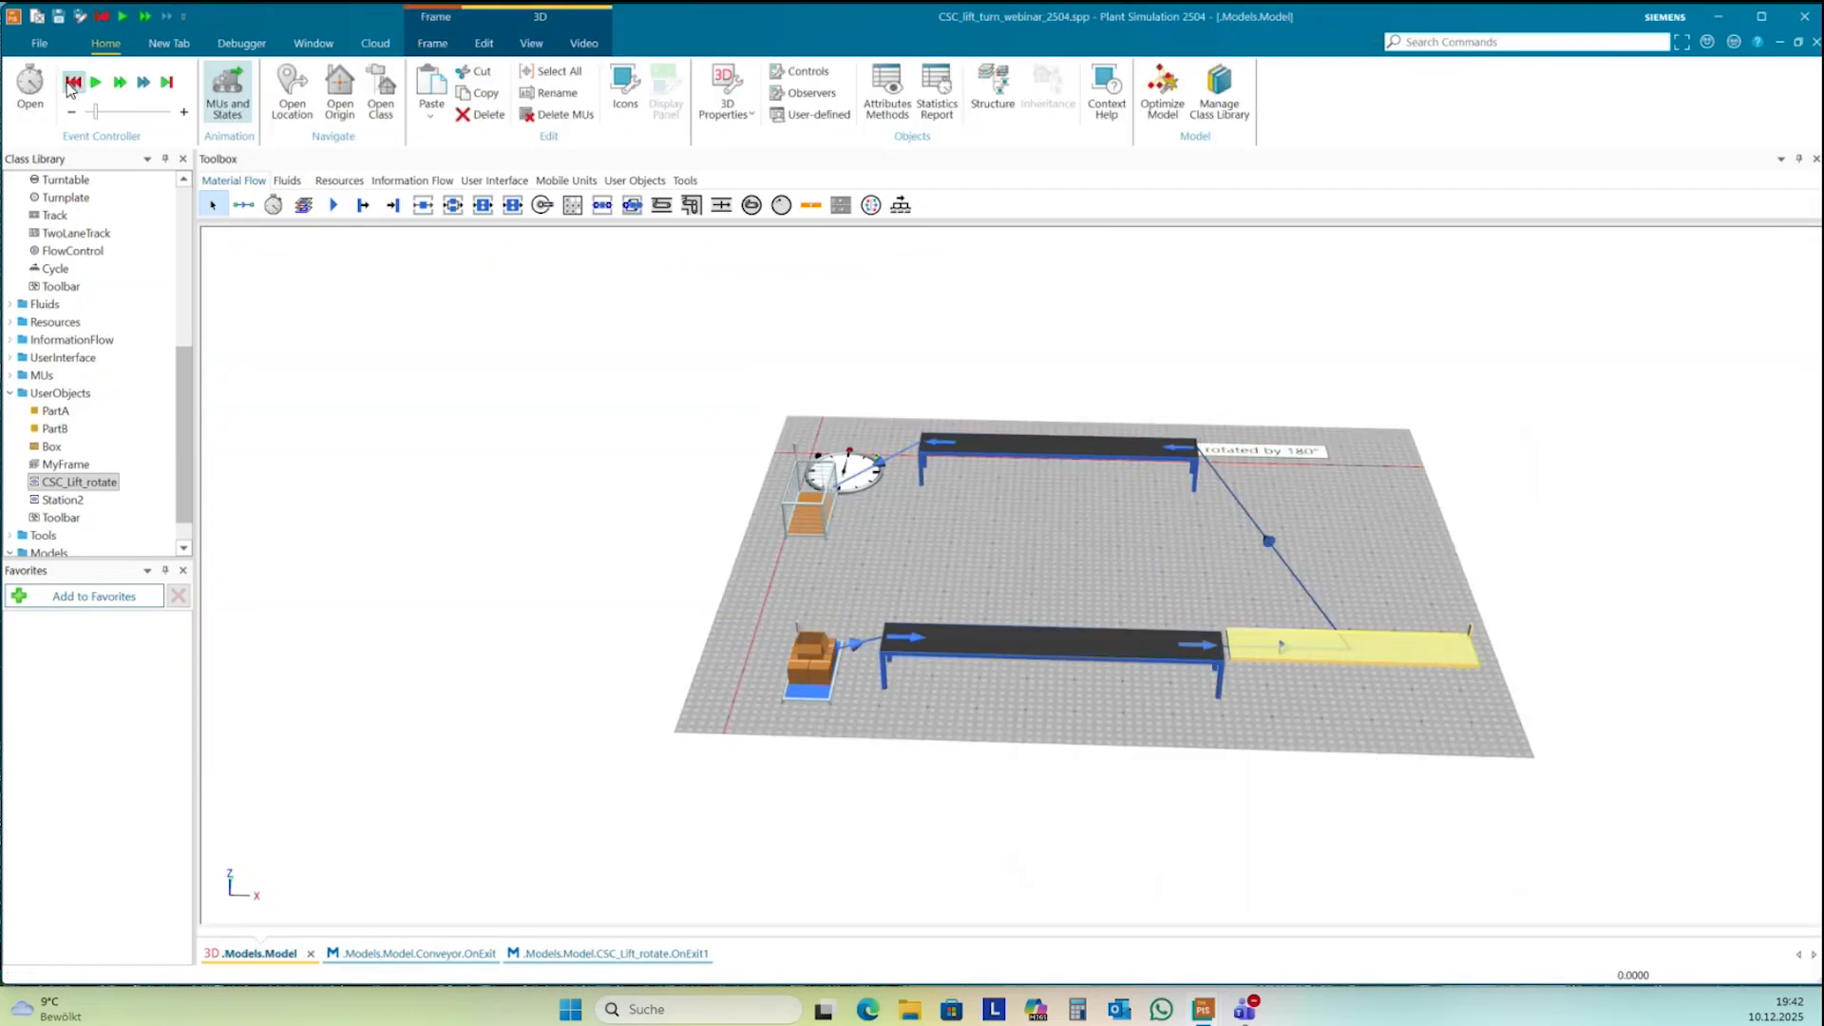
left_click(101, 84)
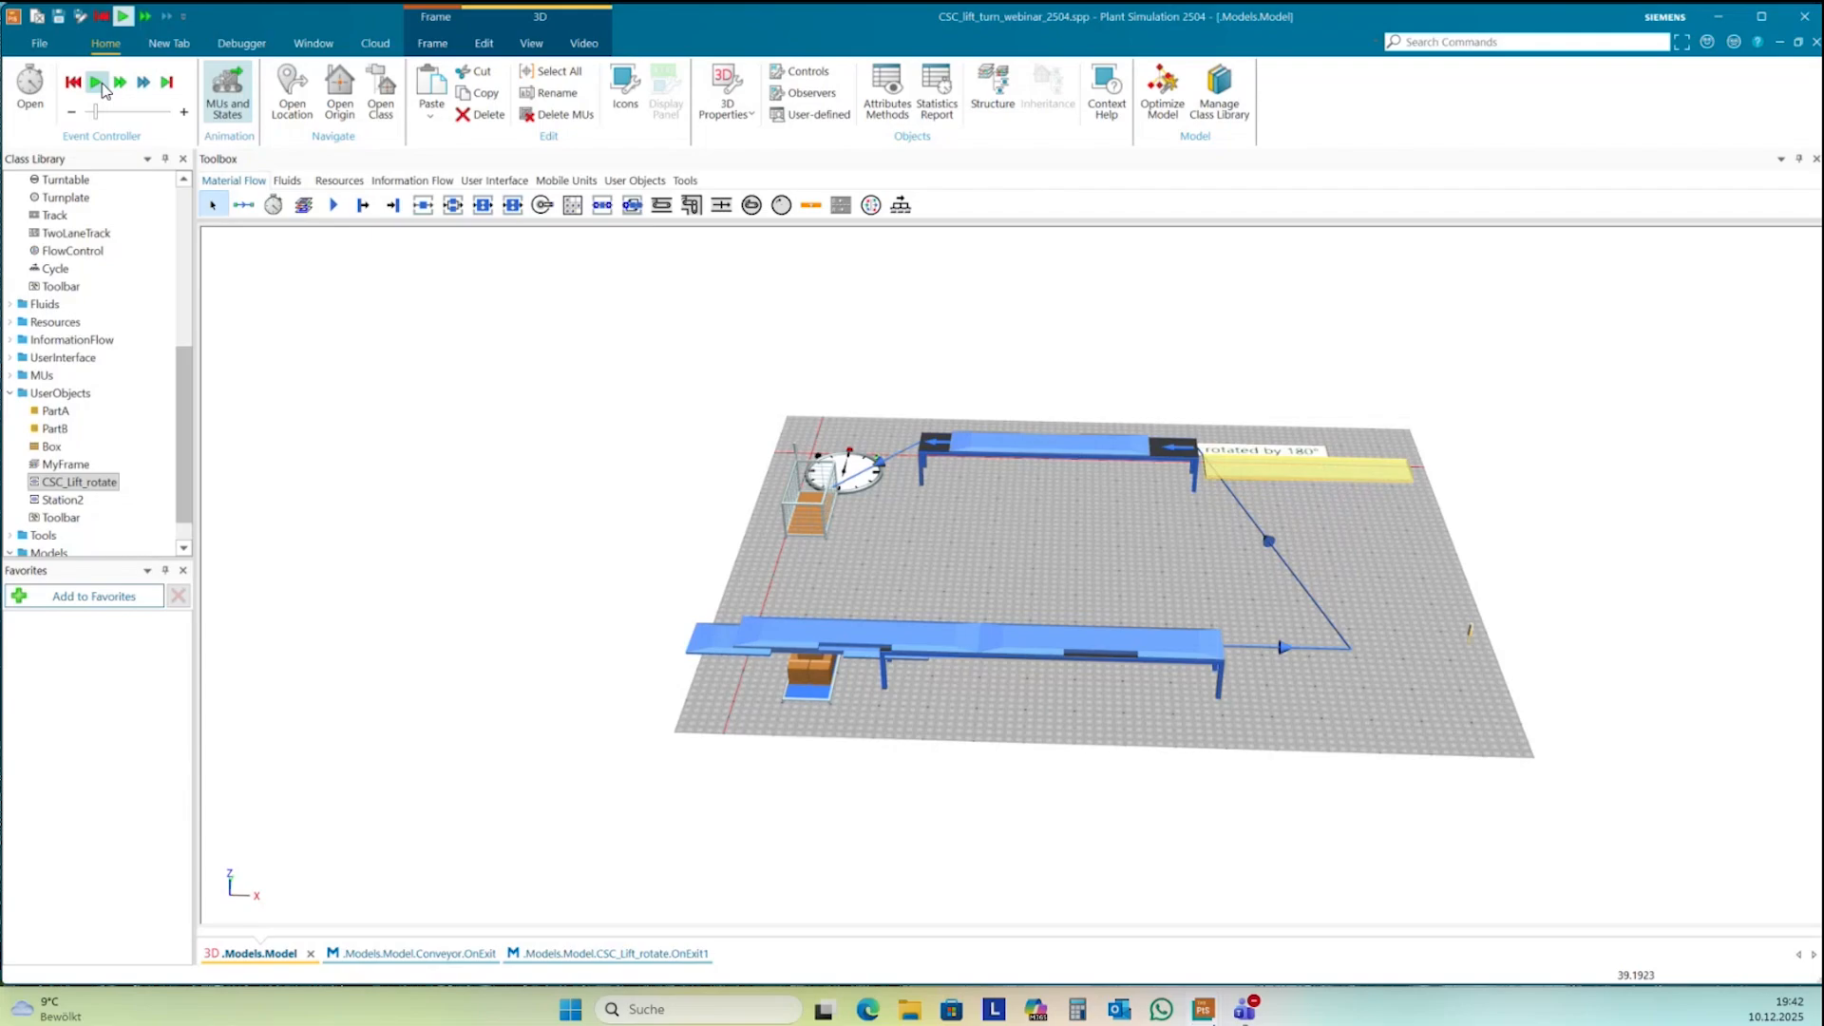
left_click(902, 509)
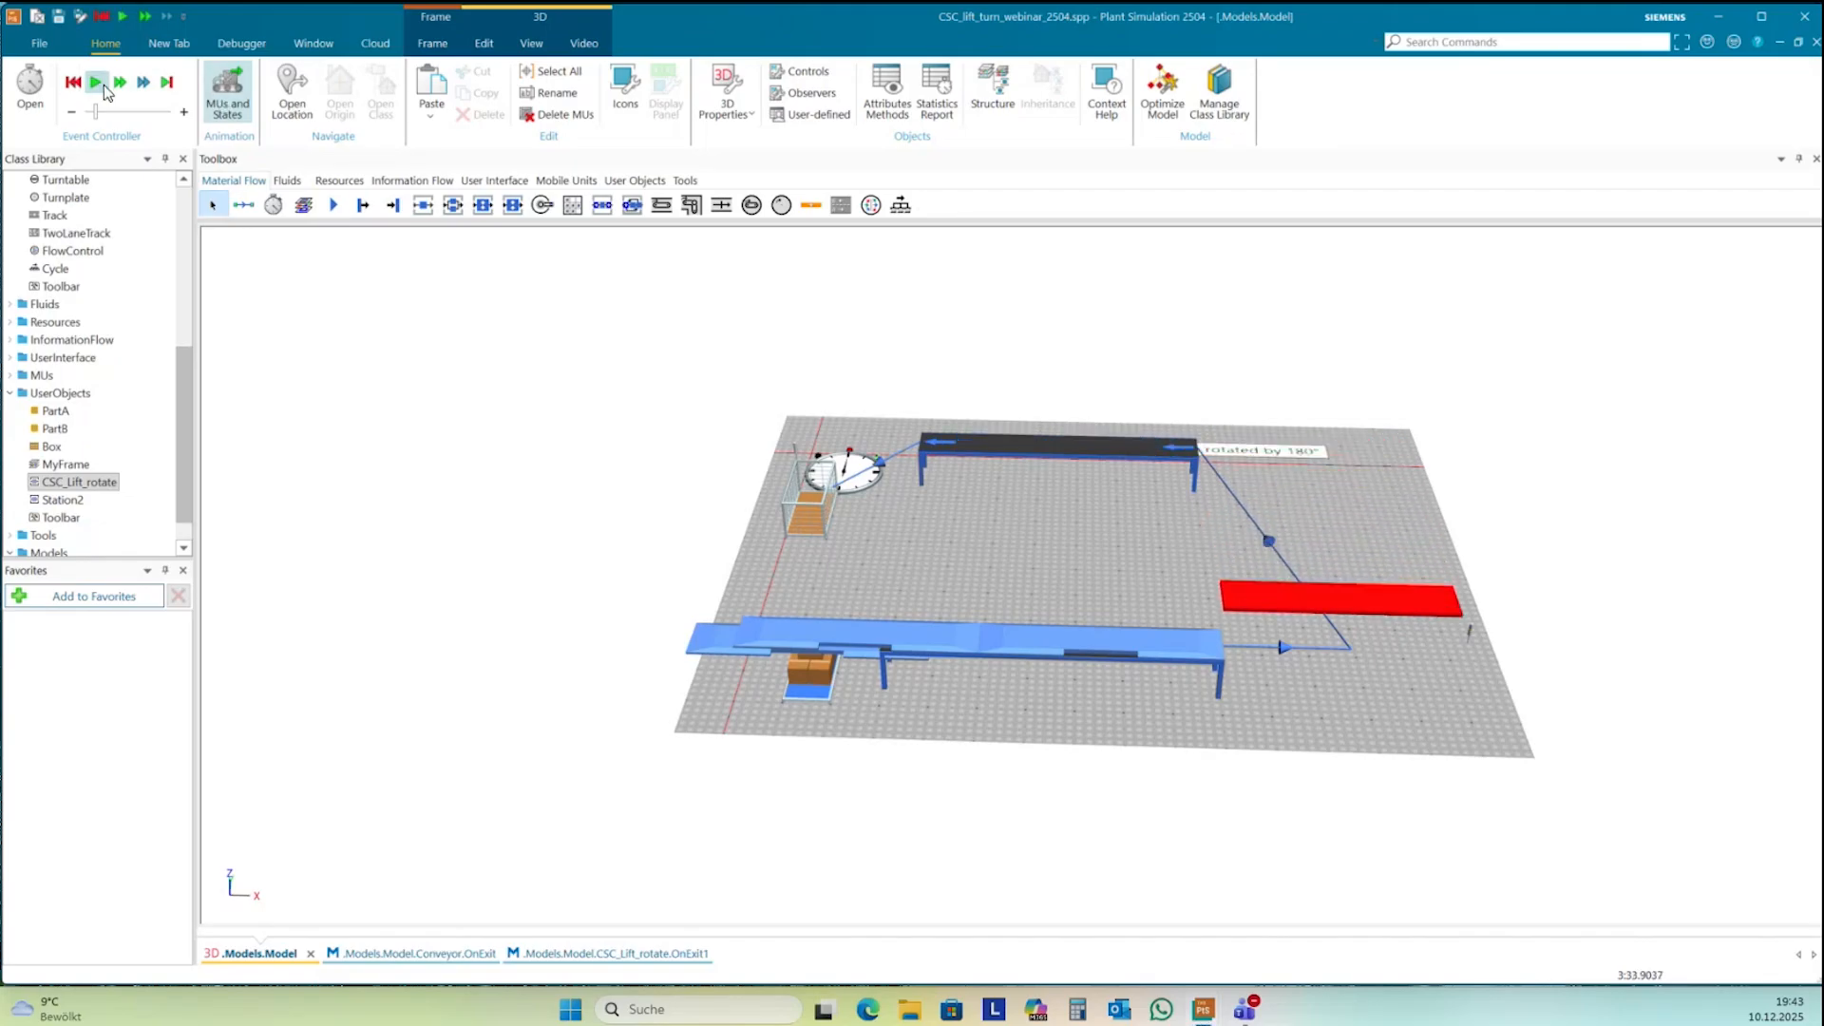
left_click_drag(487, 359, 483, 380)
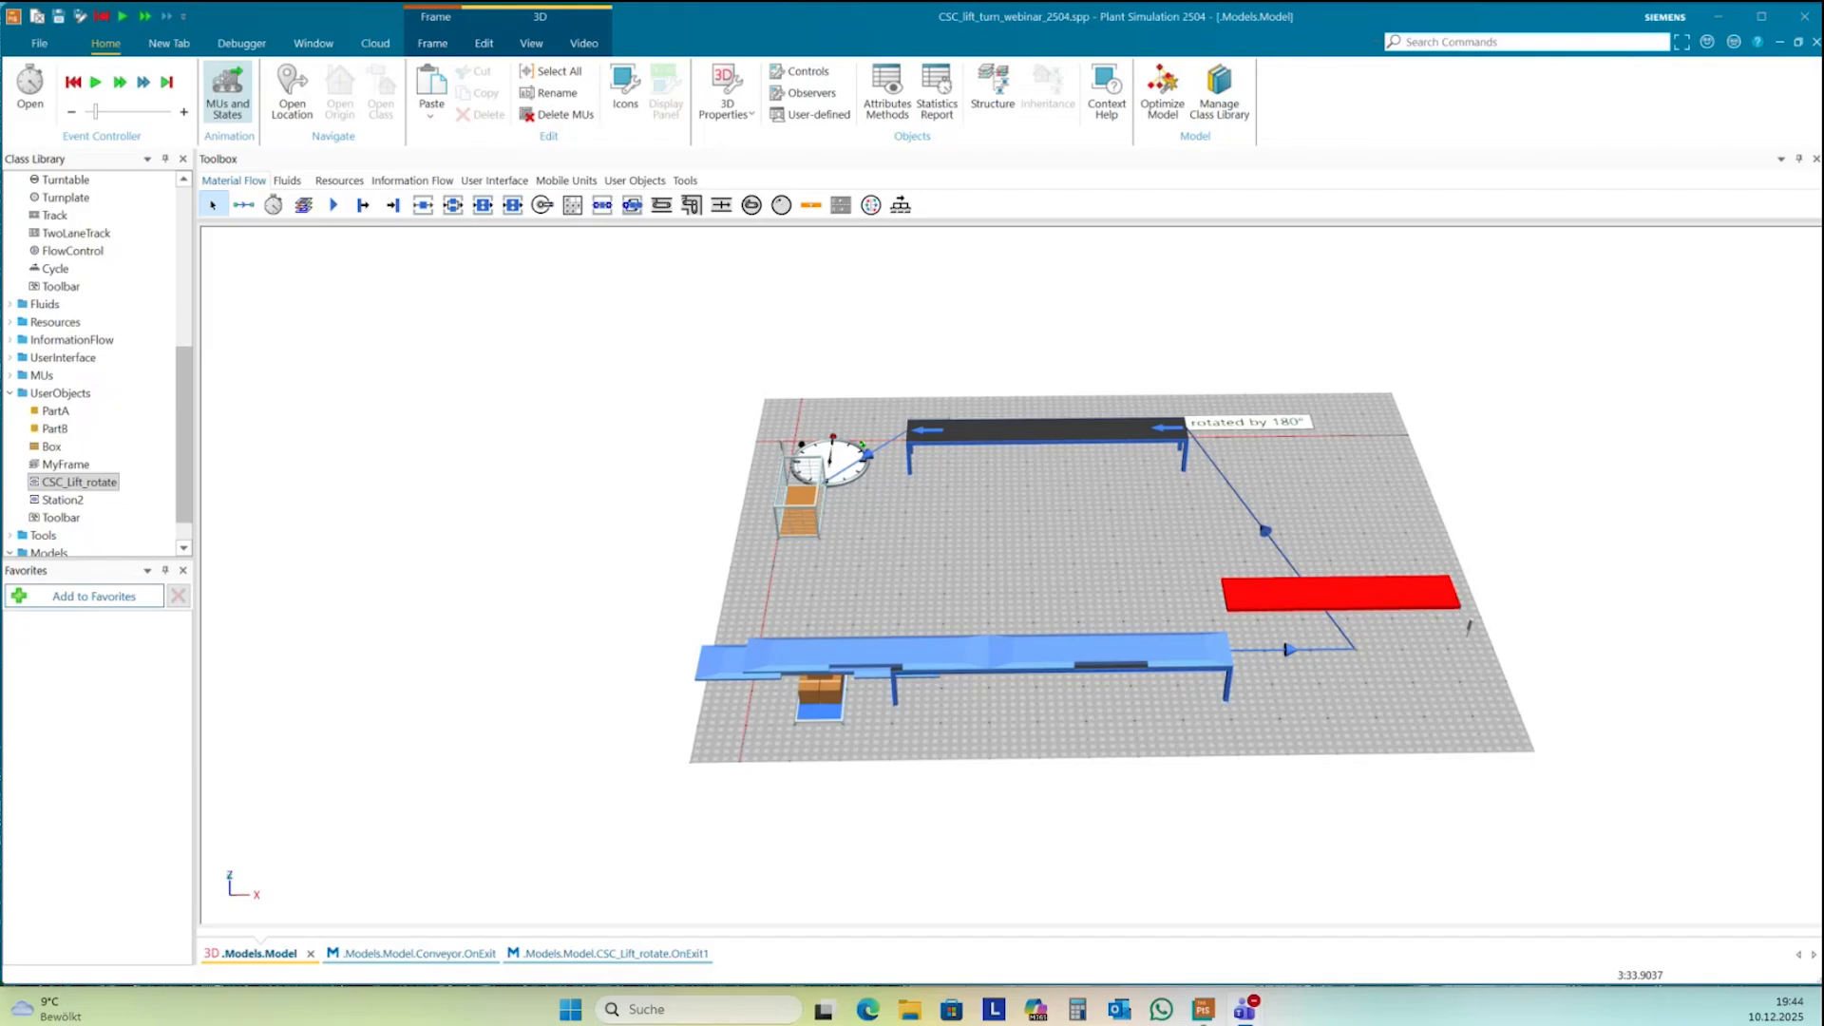
right_click(1010, 532)
left_click(869, 513)
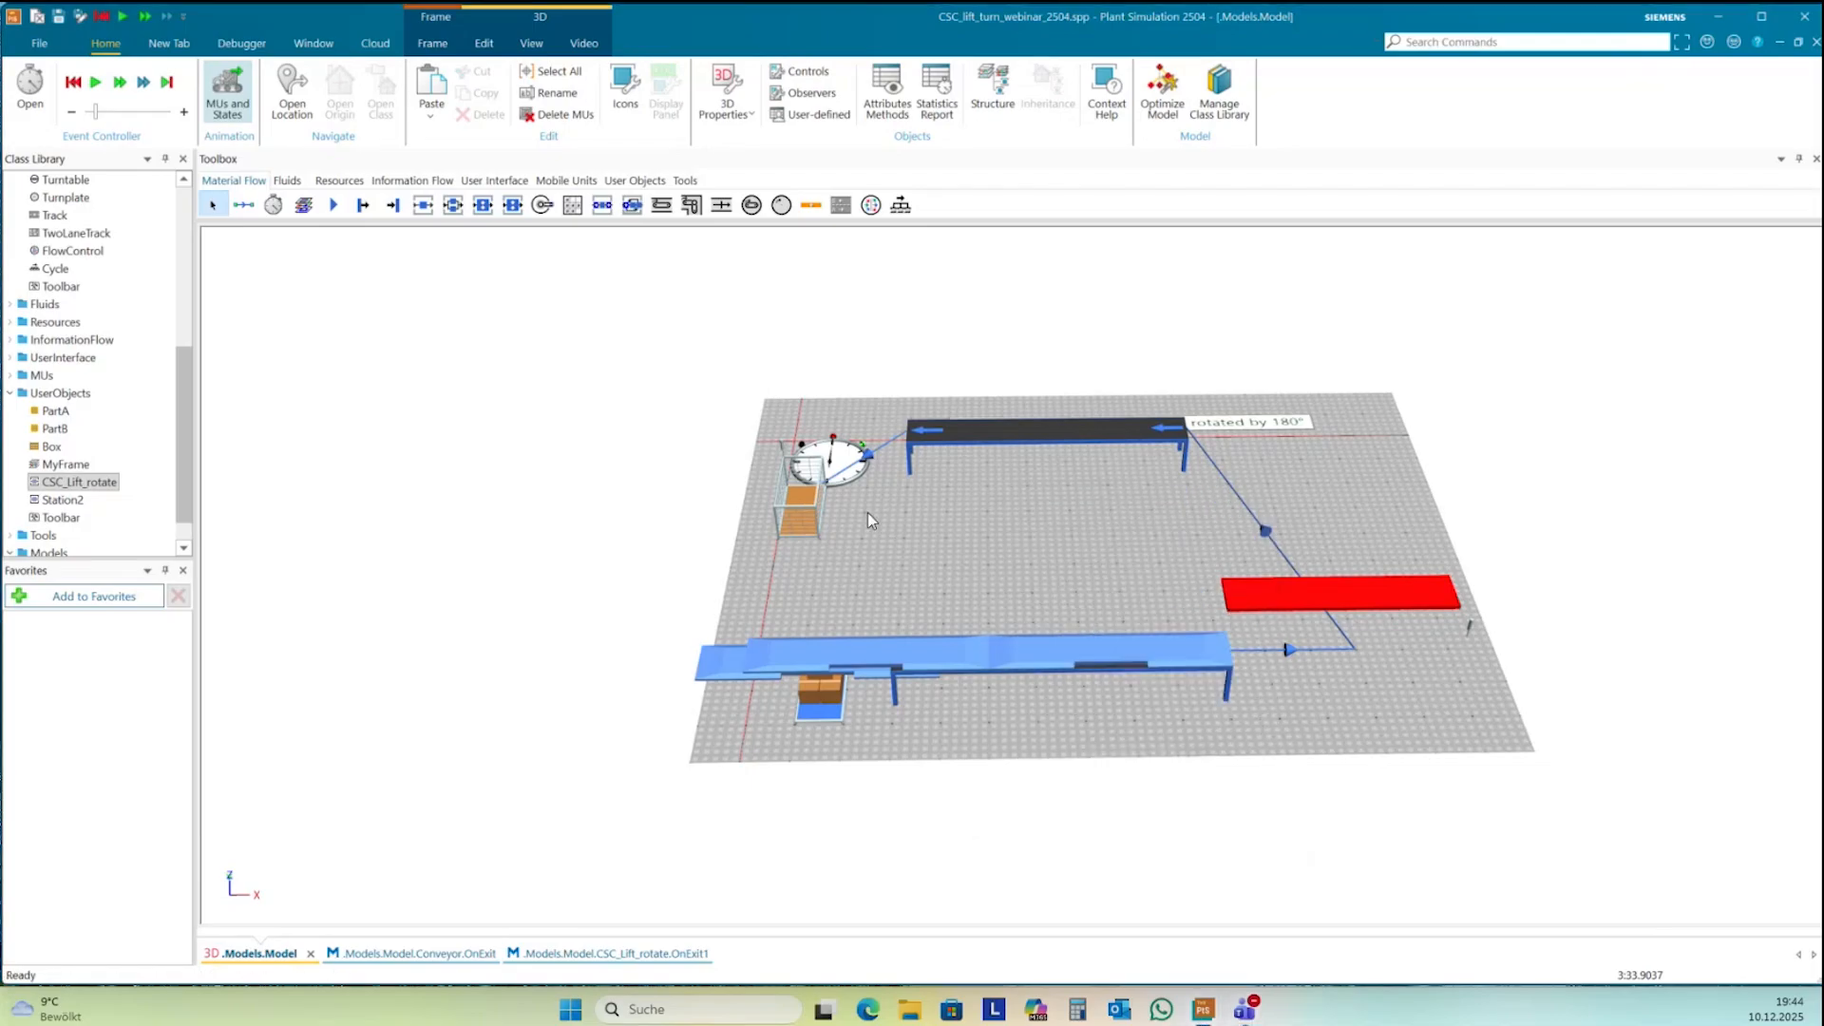
- Open the CSC_Lift_rotate class from UserObjects in 3D and show its graphic structure
right_click(90, 486)
left_click(128, 513)
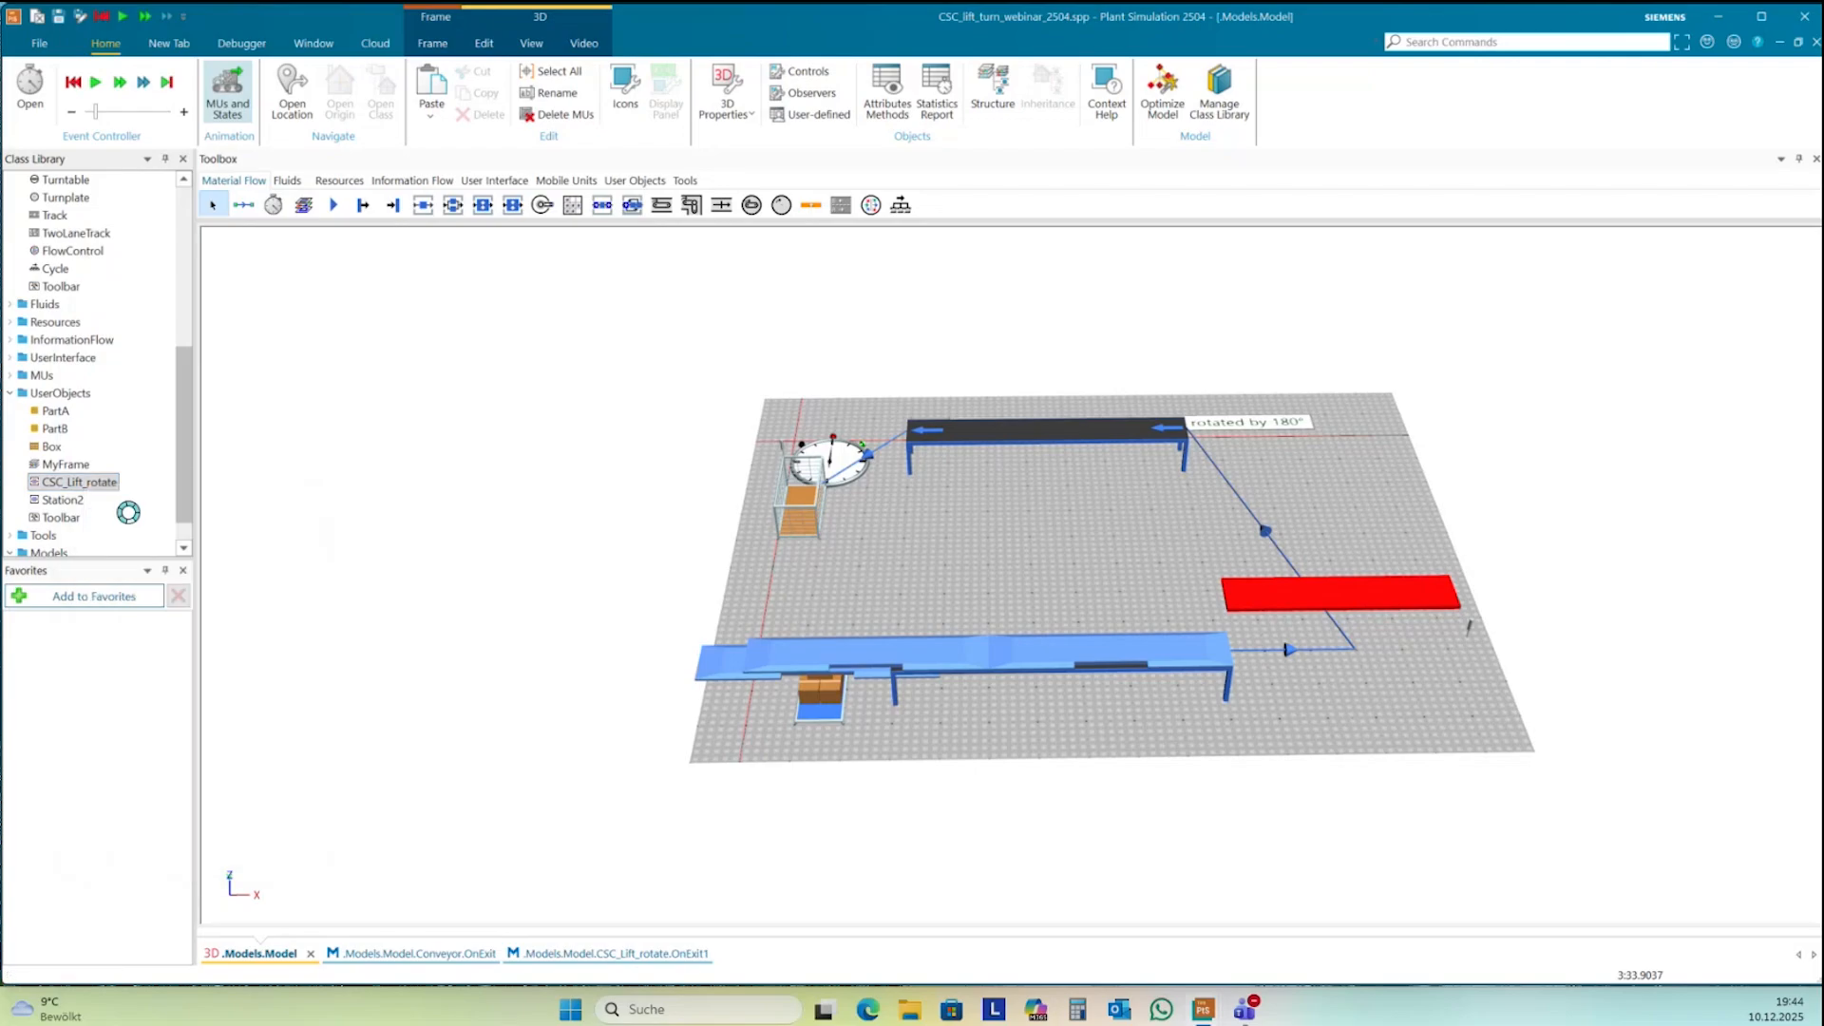
middle_click_drag(1168, 809, 1124, 805)
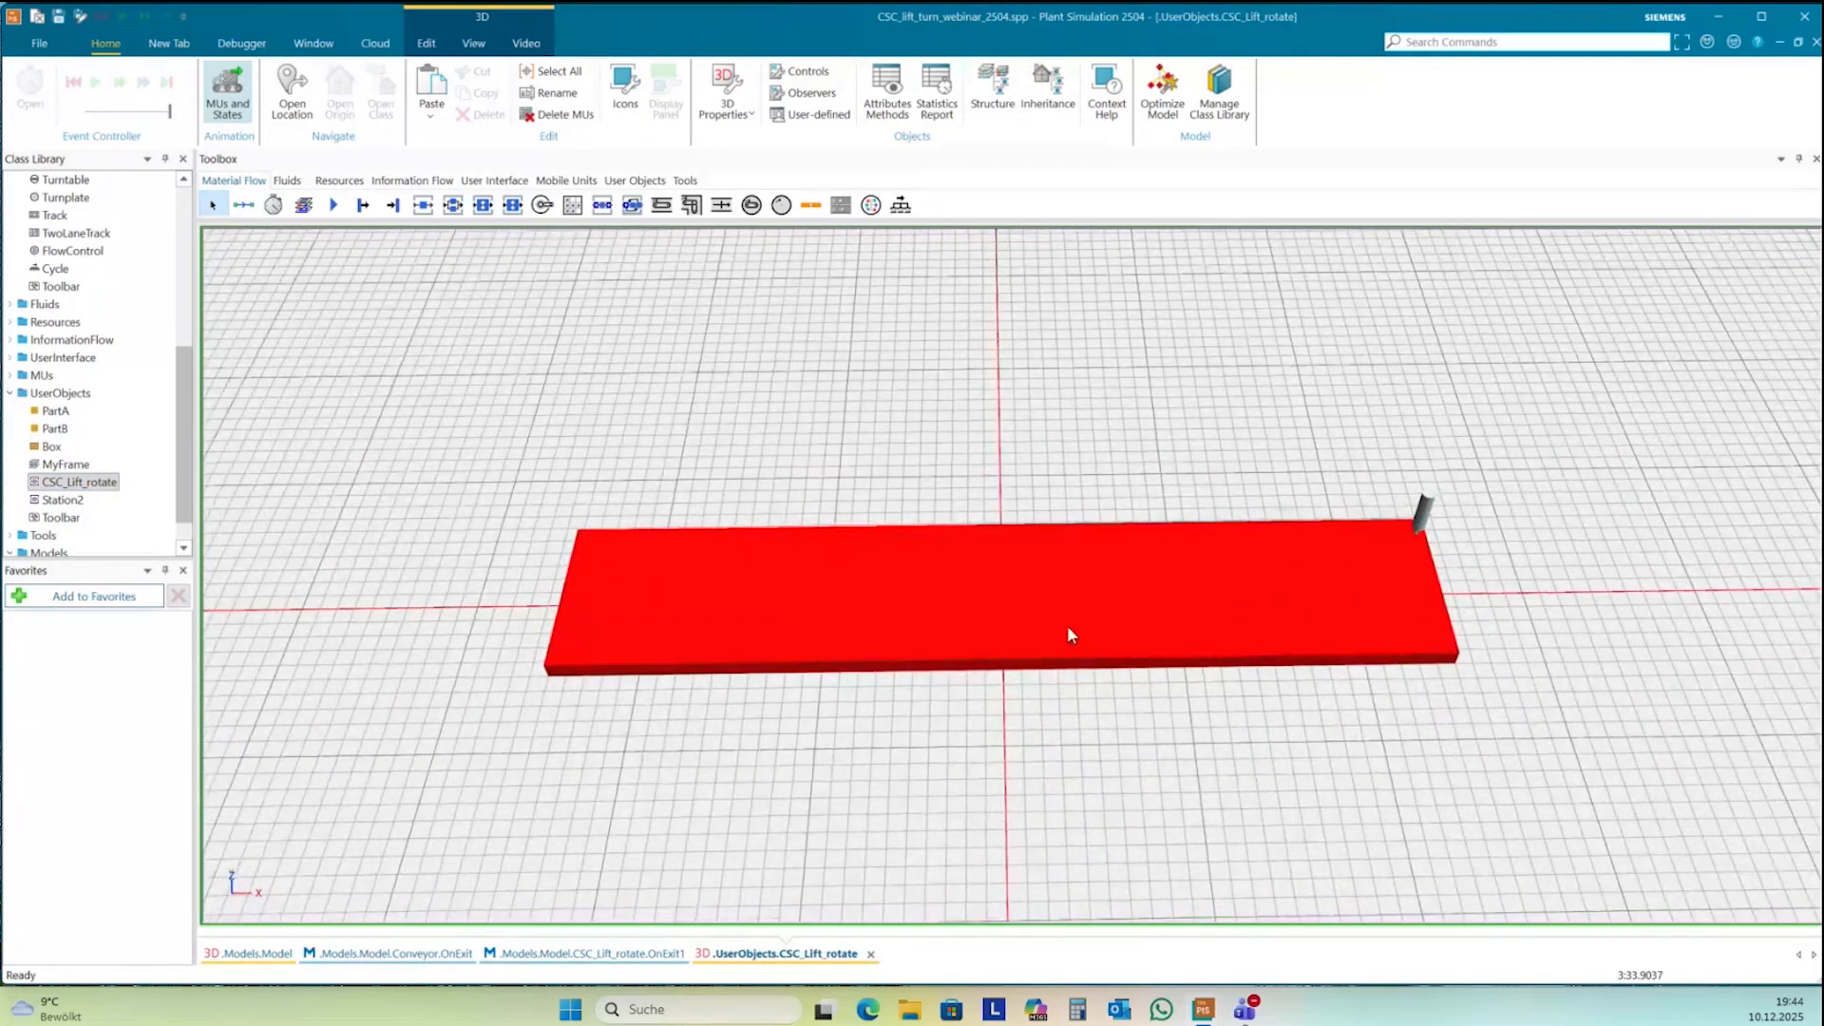
right_click(1052, 378)
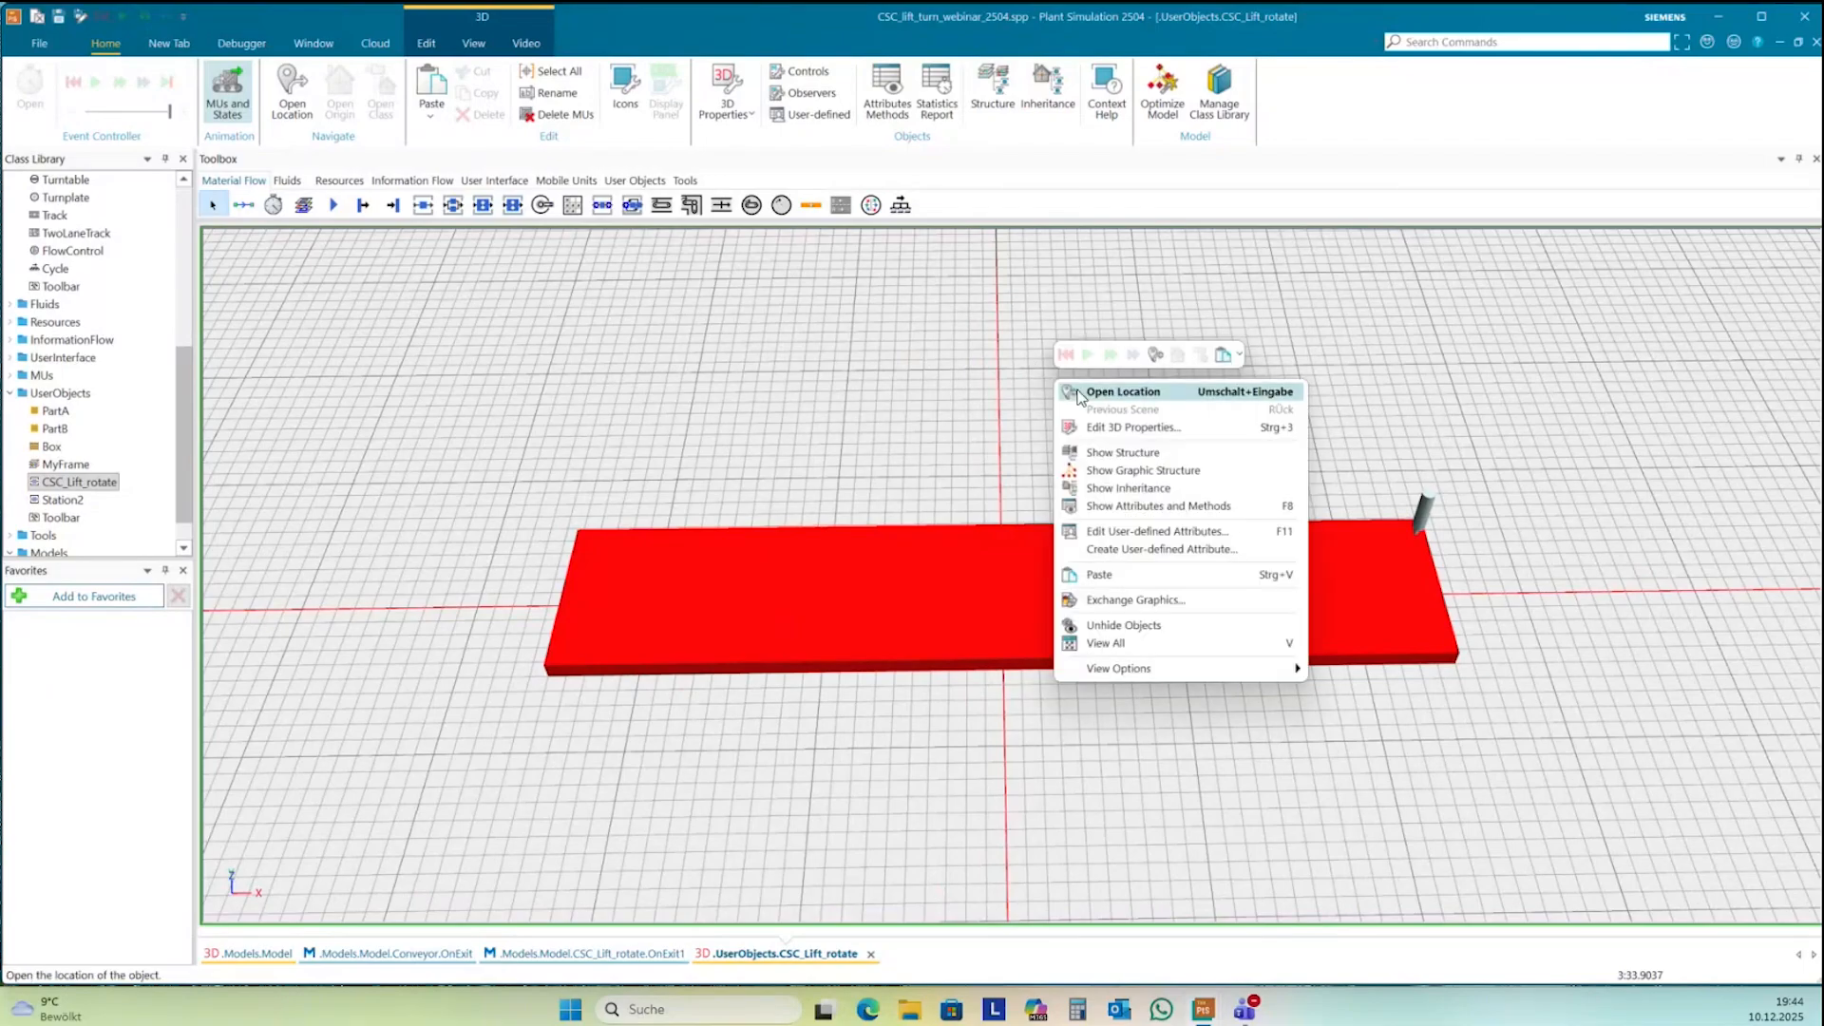
left_click(1143, 490)
left_click_drag(1491, 285, 1334, 268)
- Expand the nested Lateral, Vertical and Rotation nodes down to the default graphic group inside Rotation
left_click(1316, 339)
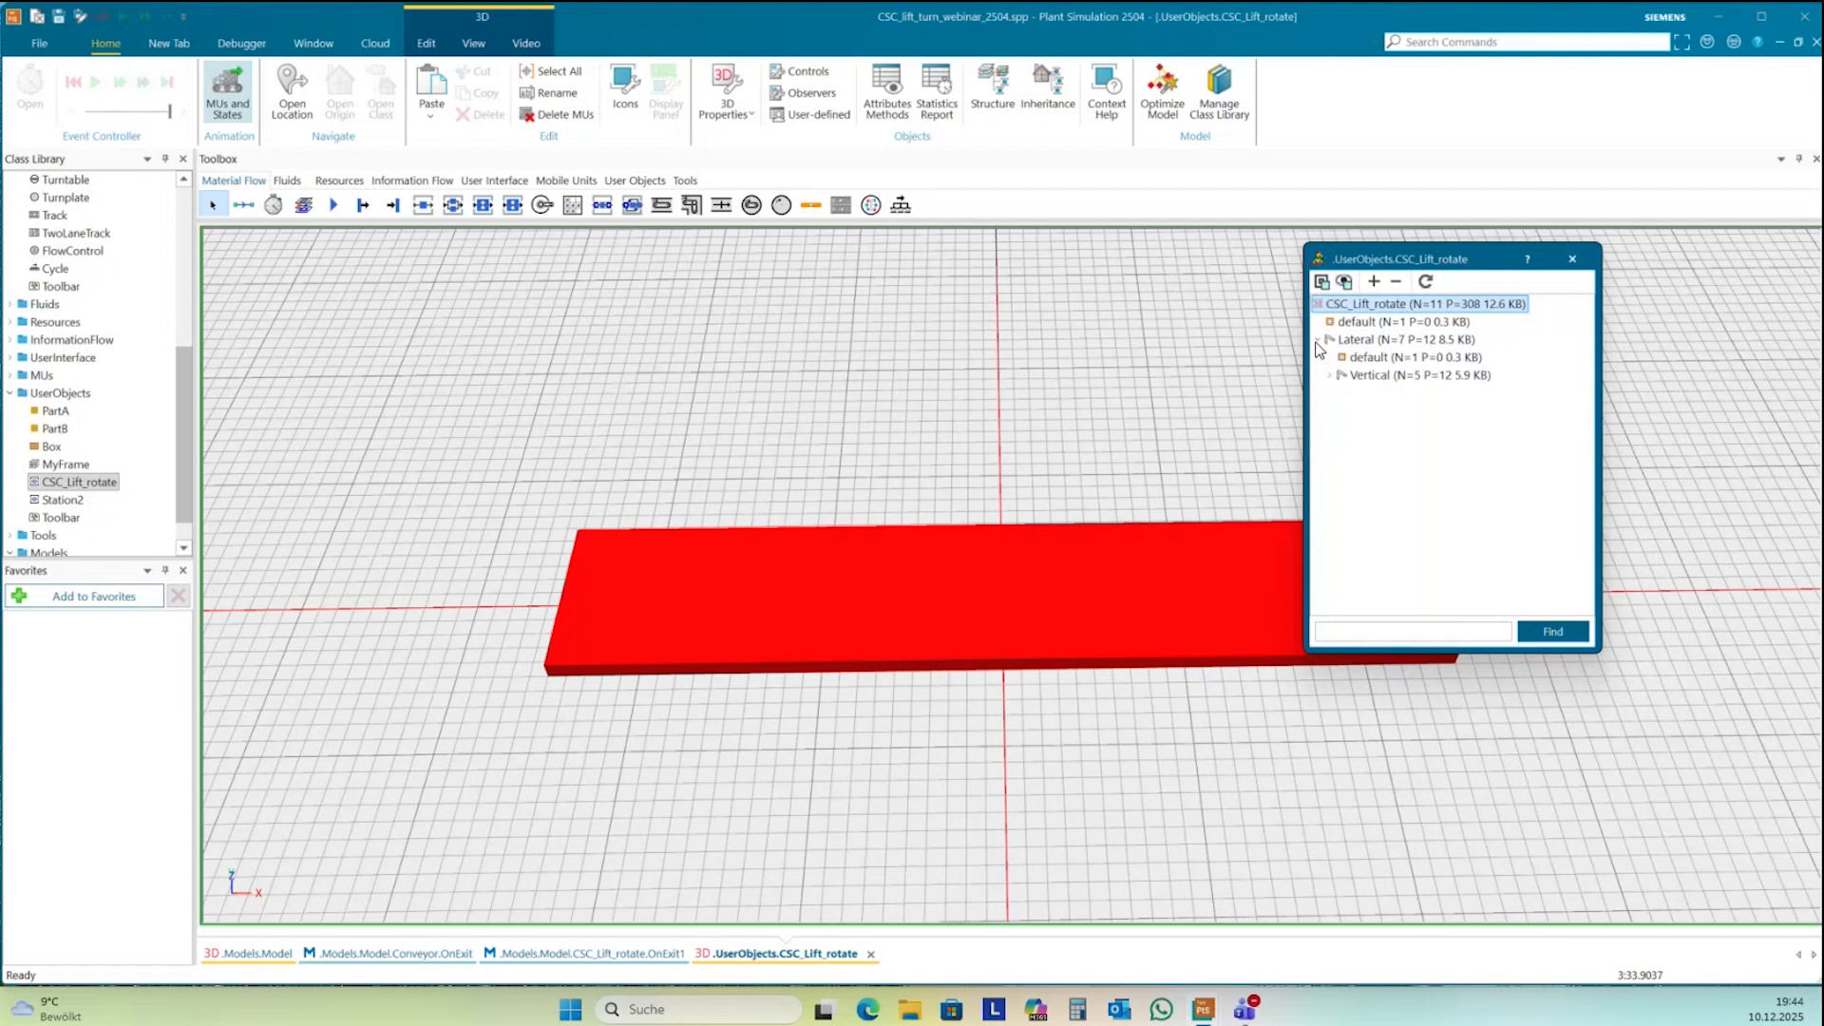
left_click(1330, 375)
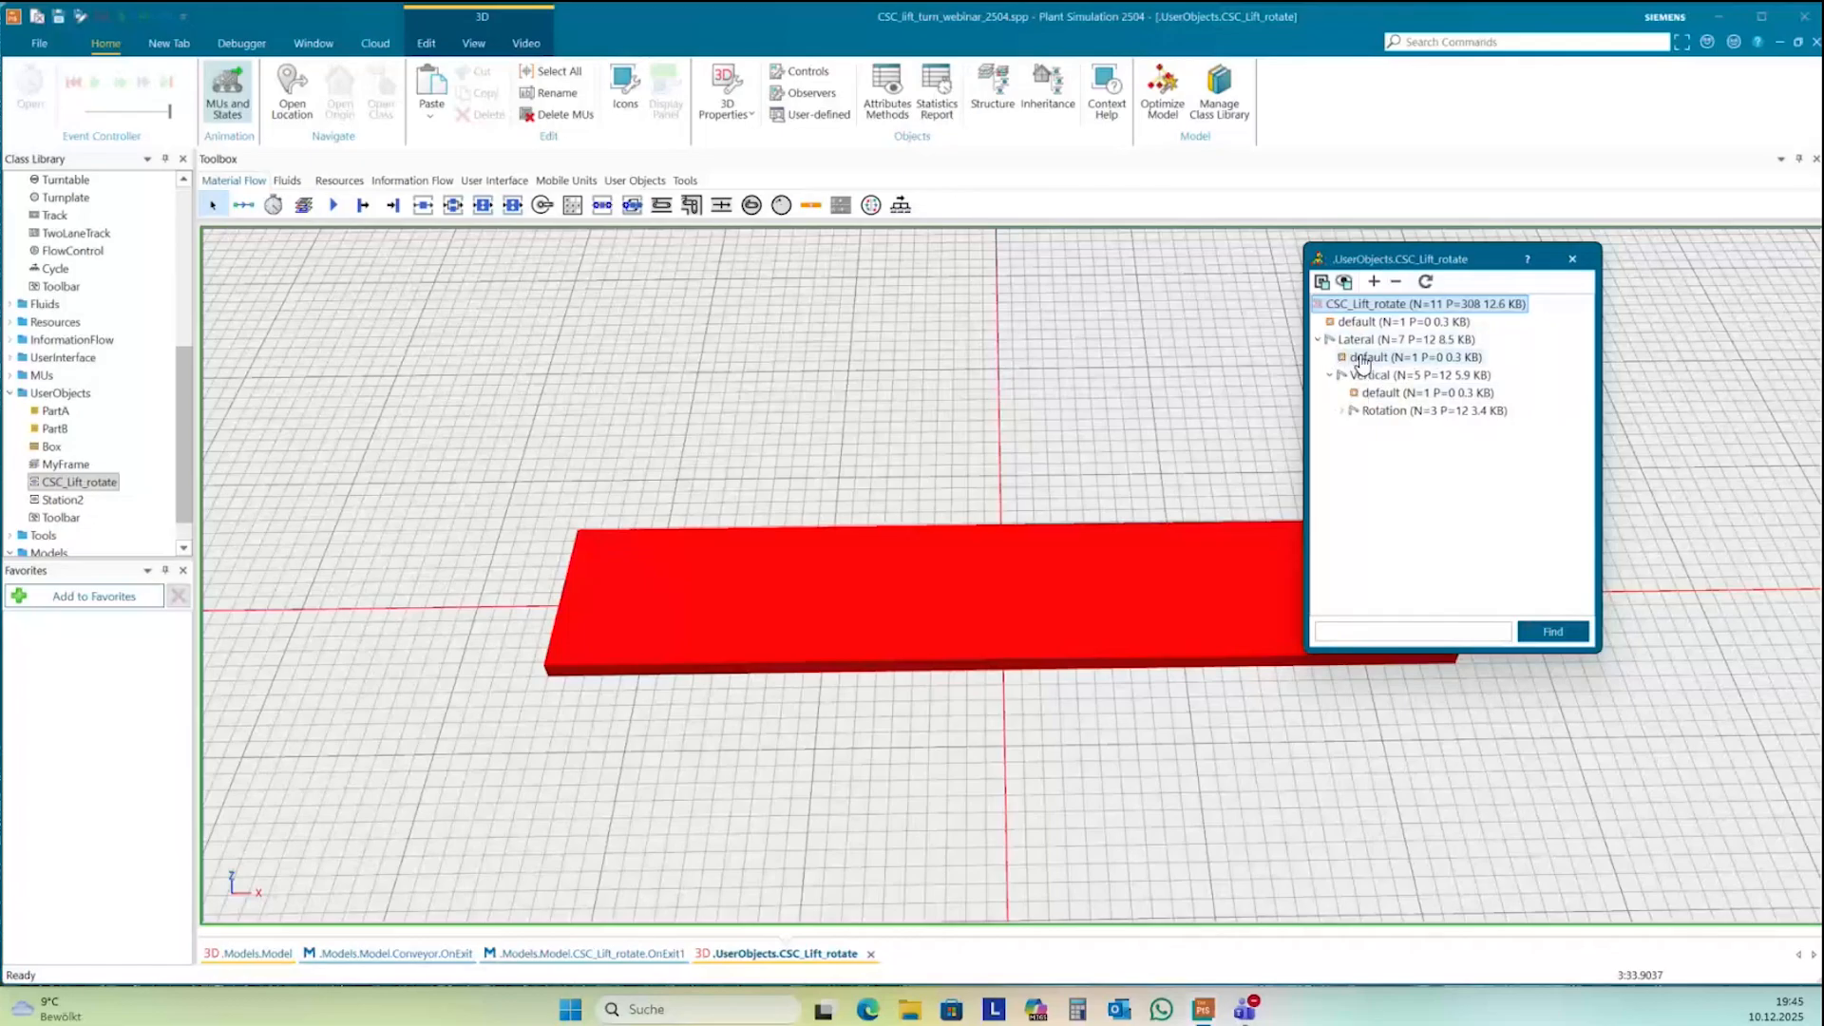
left_click(1342, 411)
left_click(1354, 429)
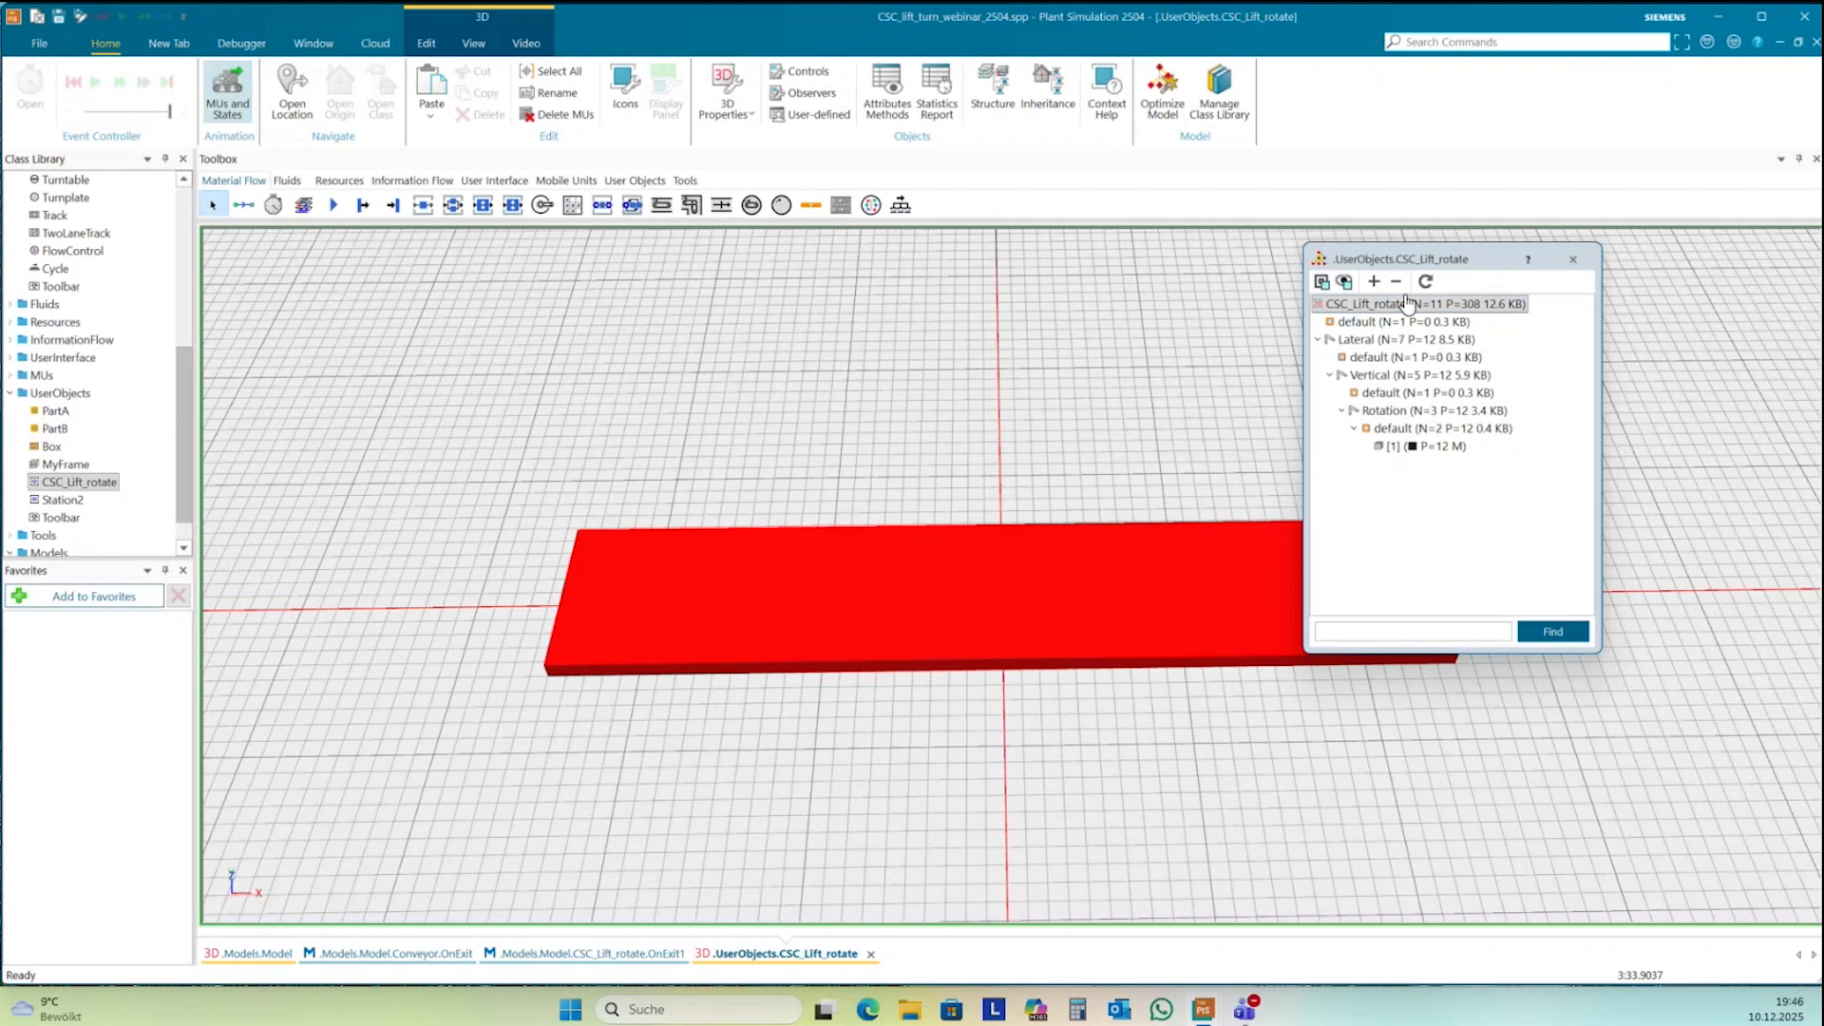
left_click_drag(1482, 263, 1486, 359)
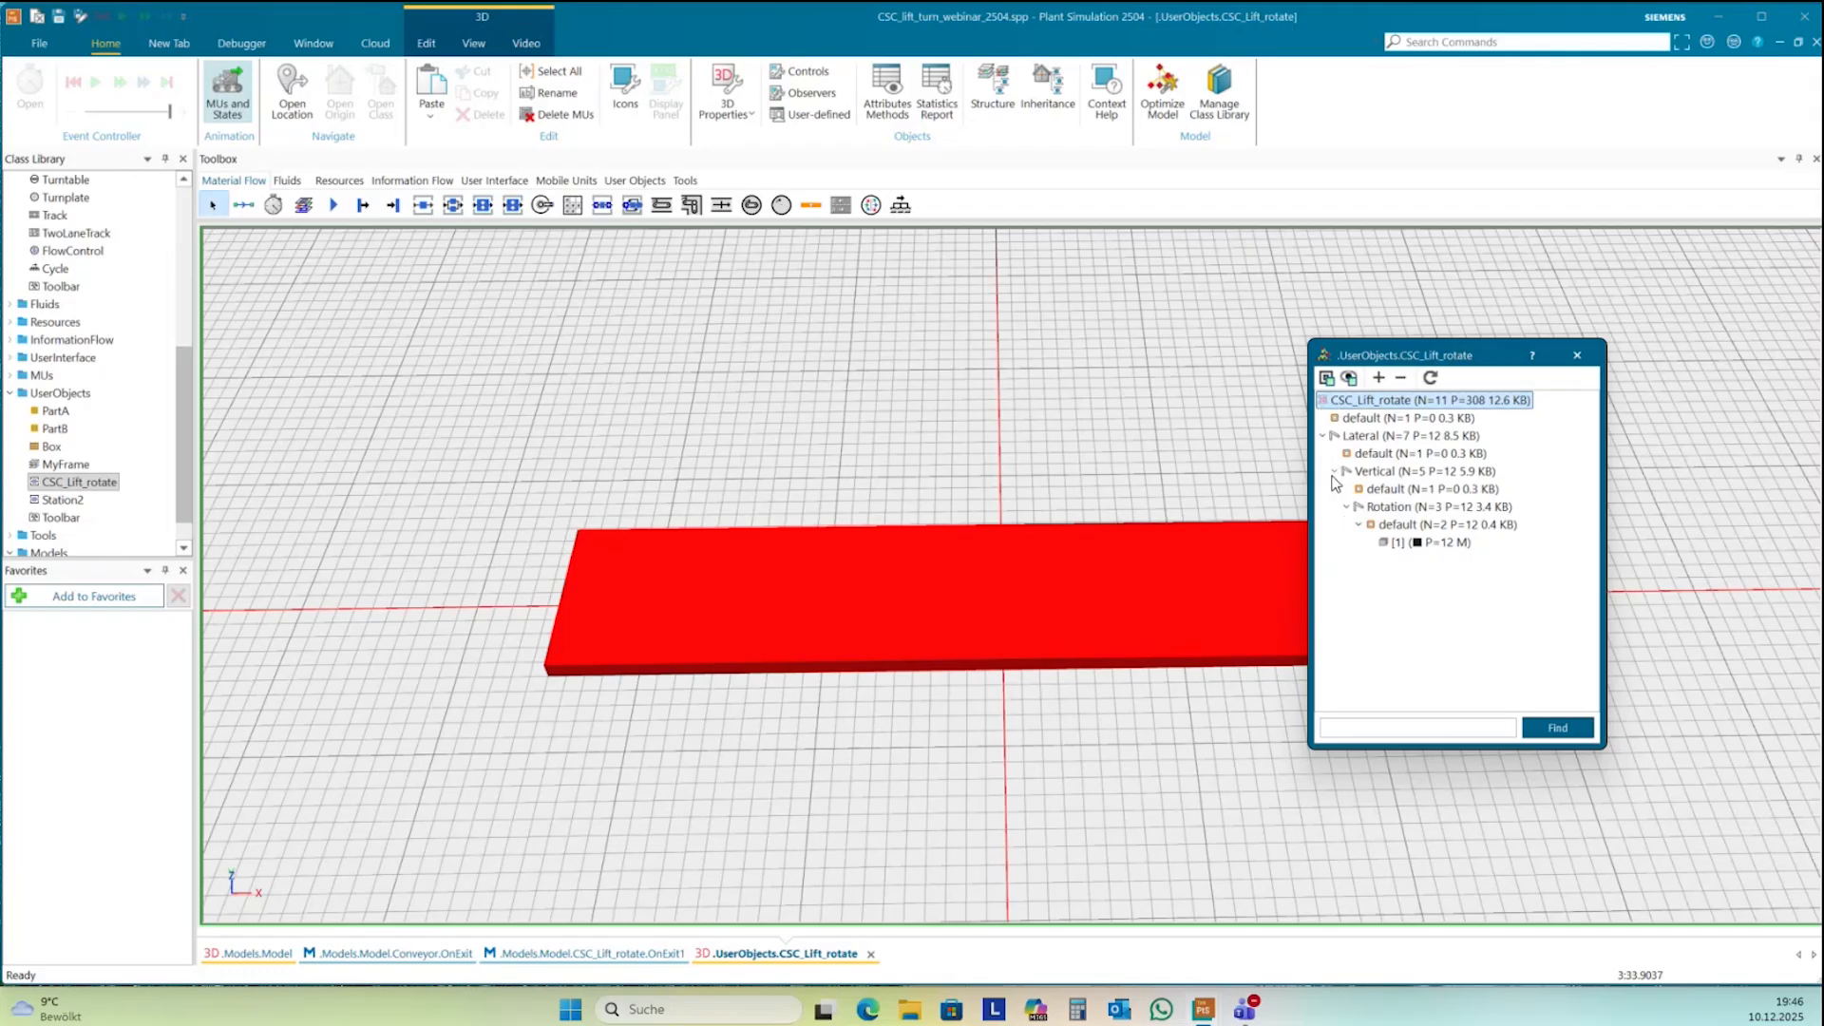
left_click(1130, 404)
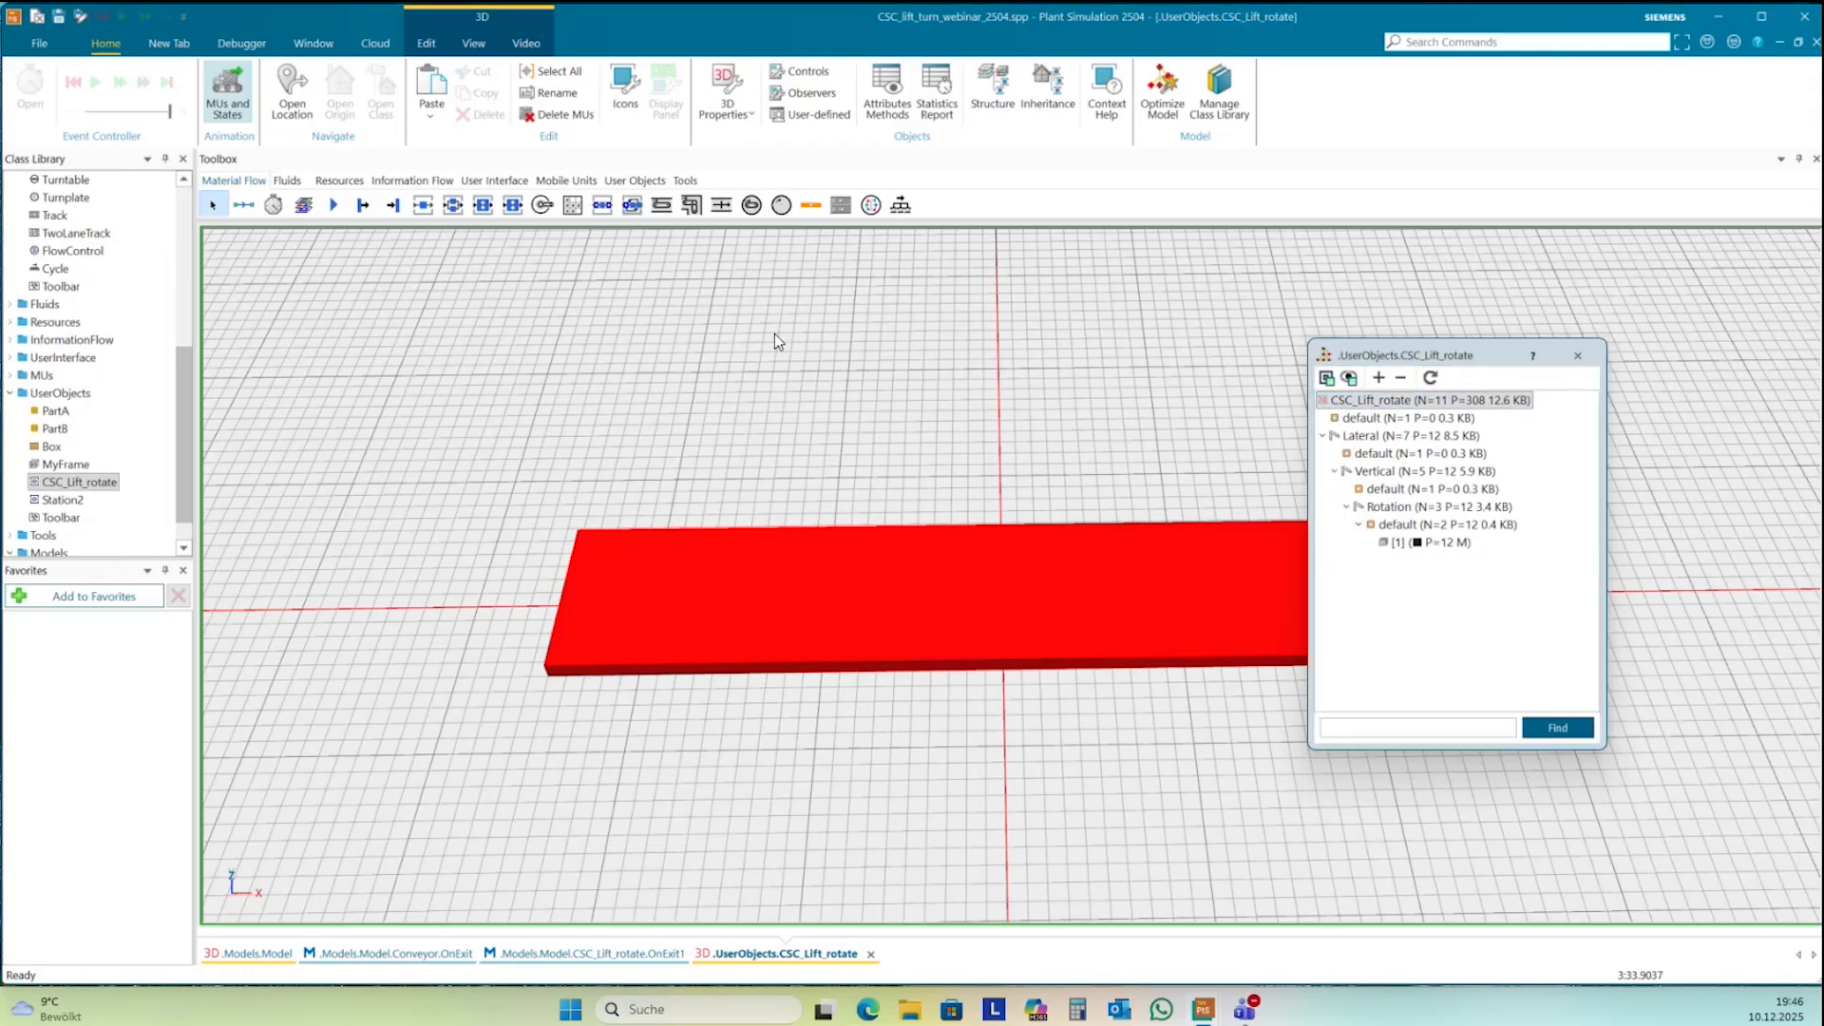
- Open the PickAndPlace class from MaterialFlow in 3D and show its graphic structure
left_click_drag(179, 380, 190, 214)
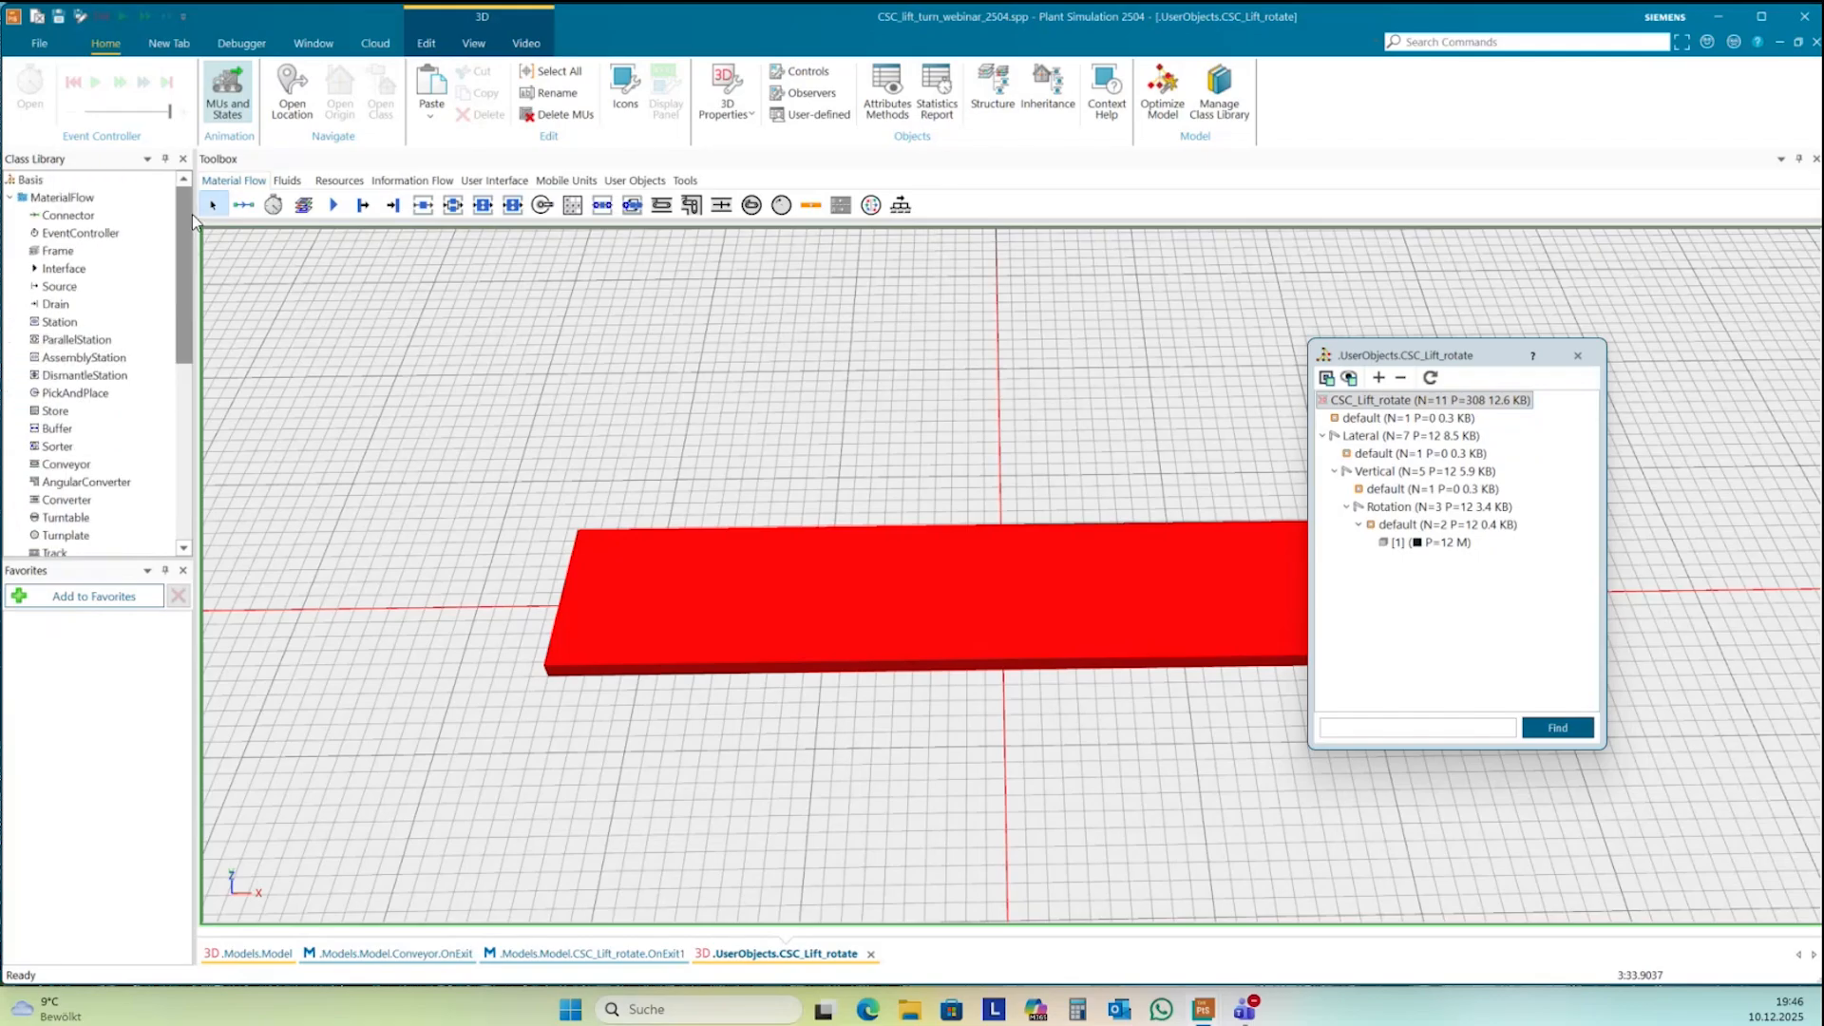
right_click(76, 397)
left_click(138, 448)
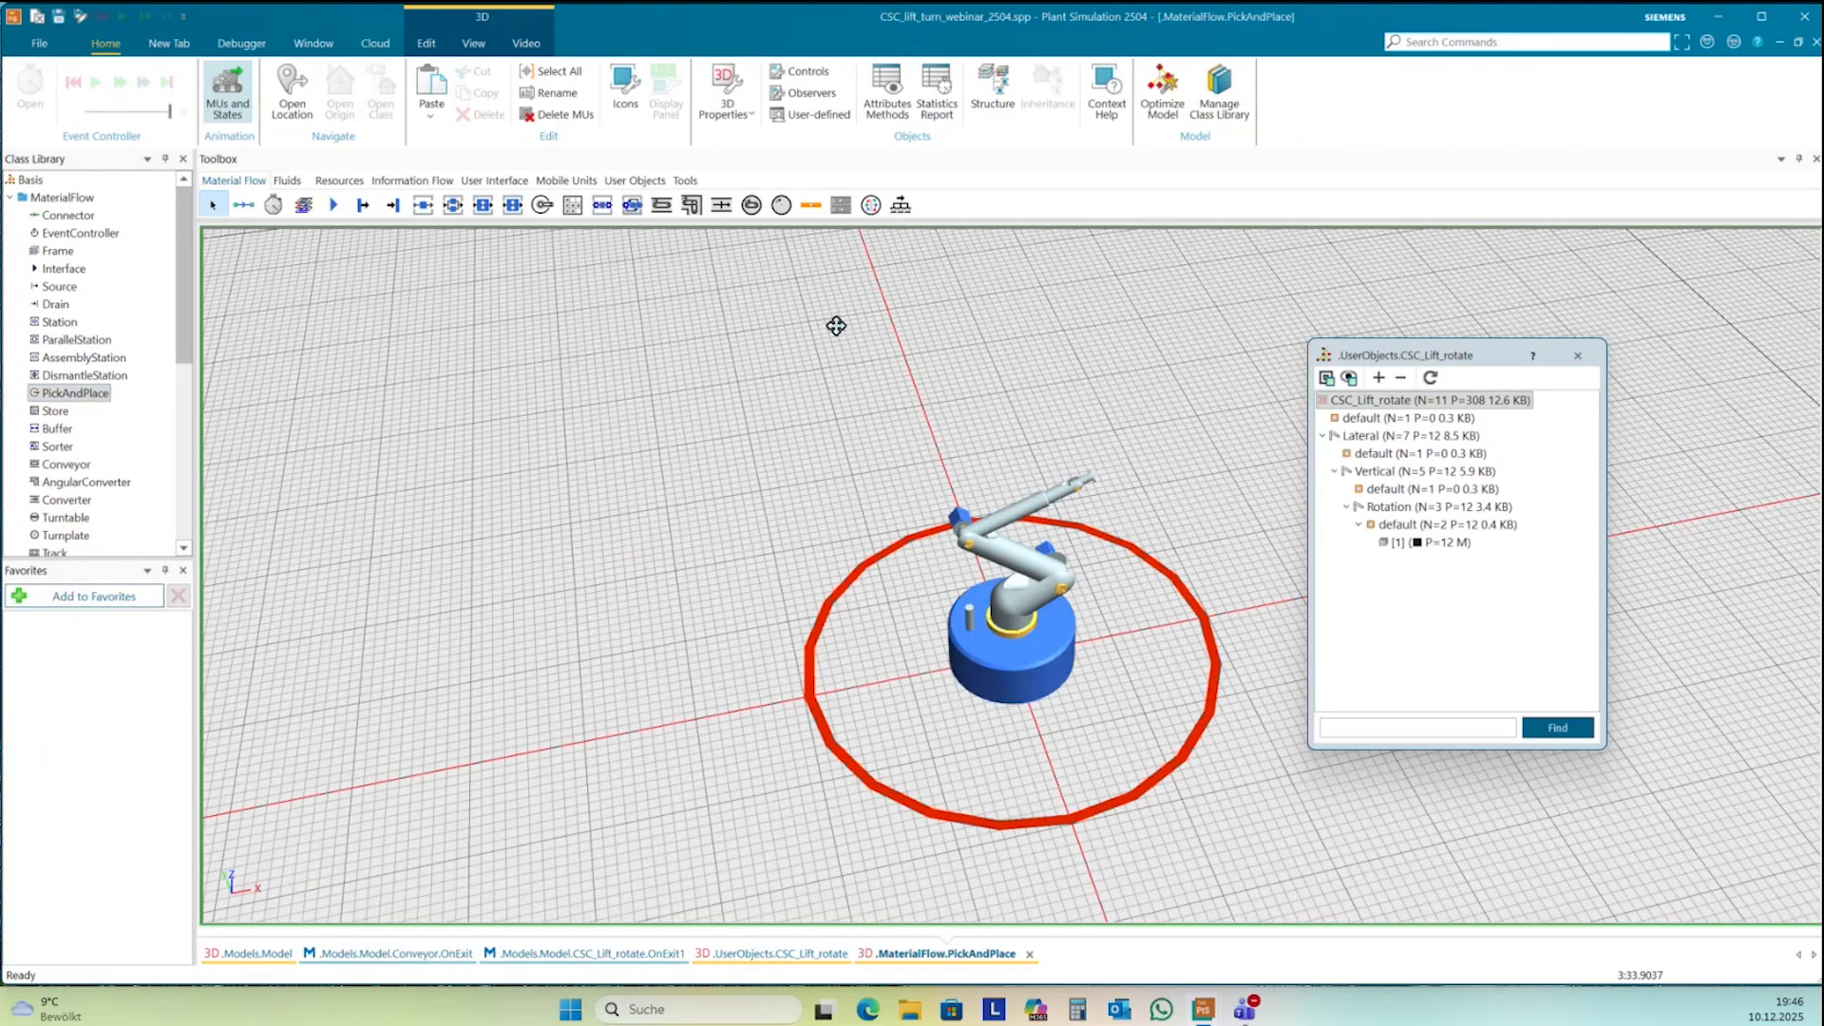
right_click(835, 322)
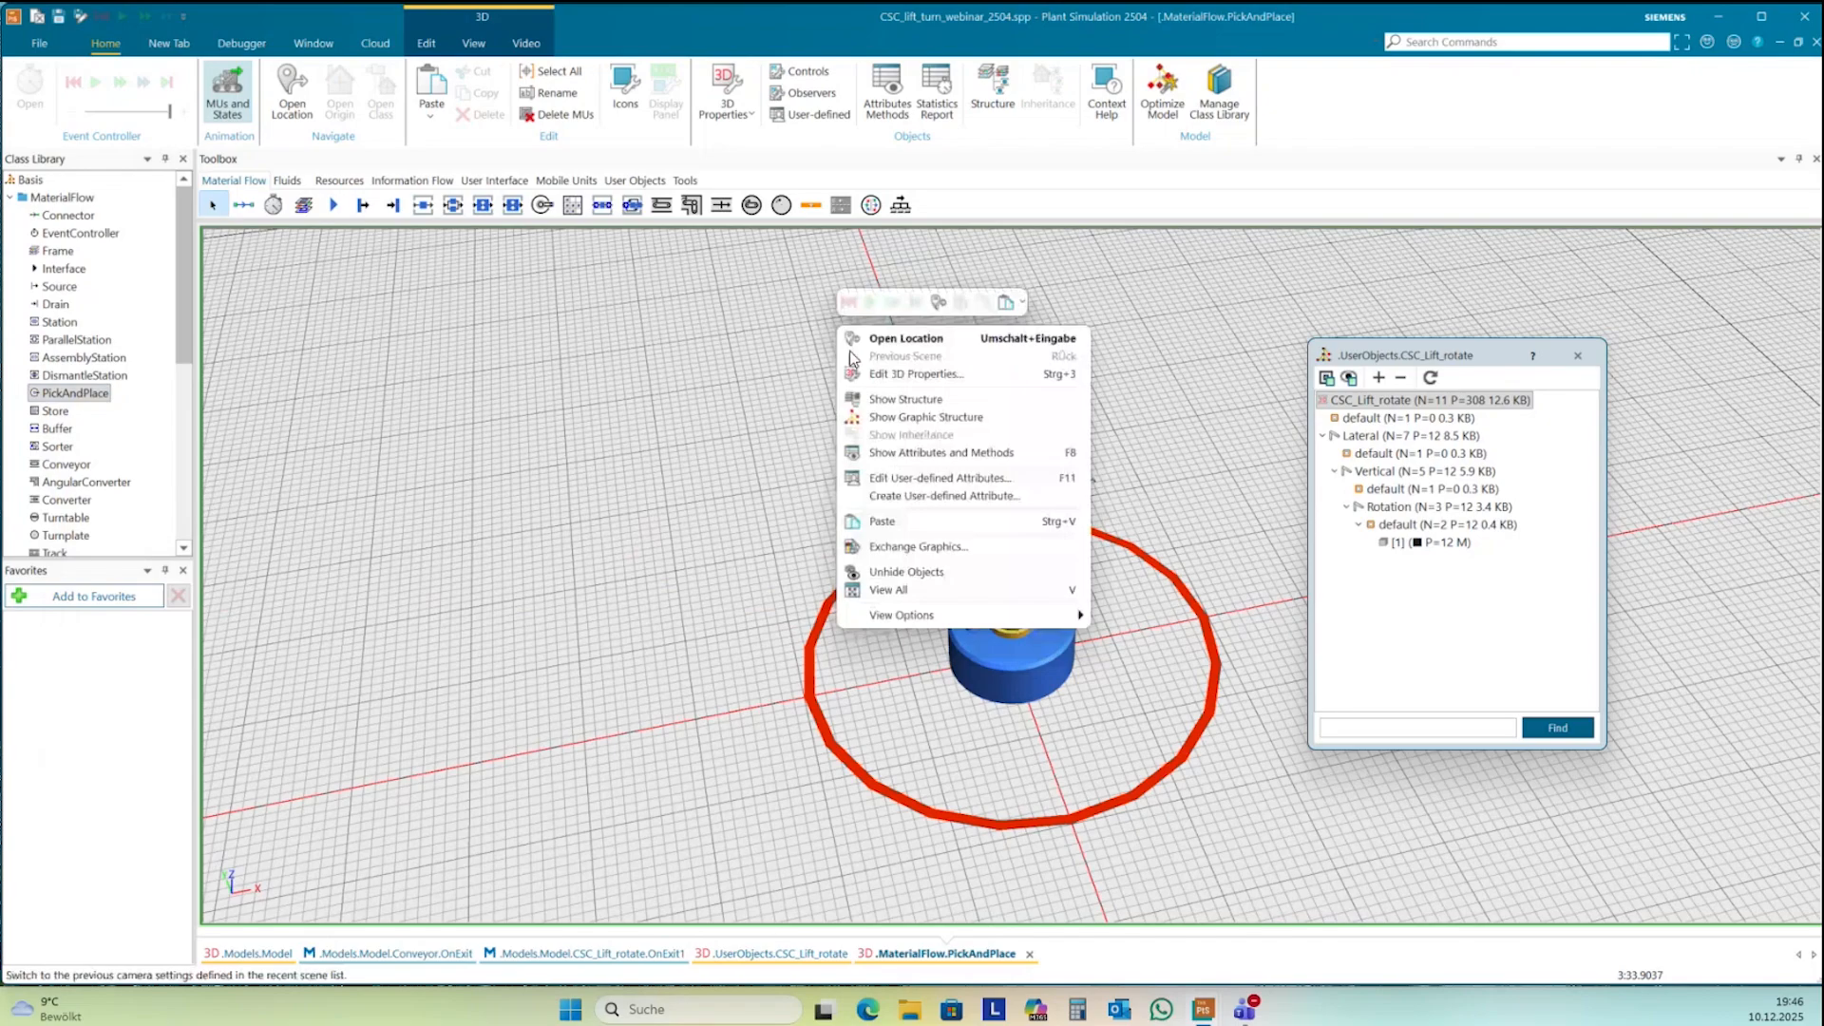
left_click(914, 419)
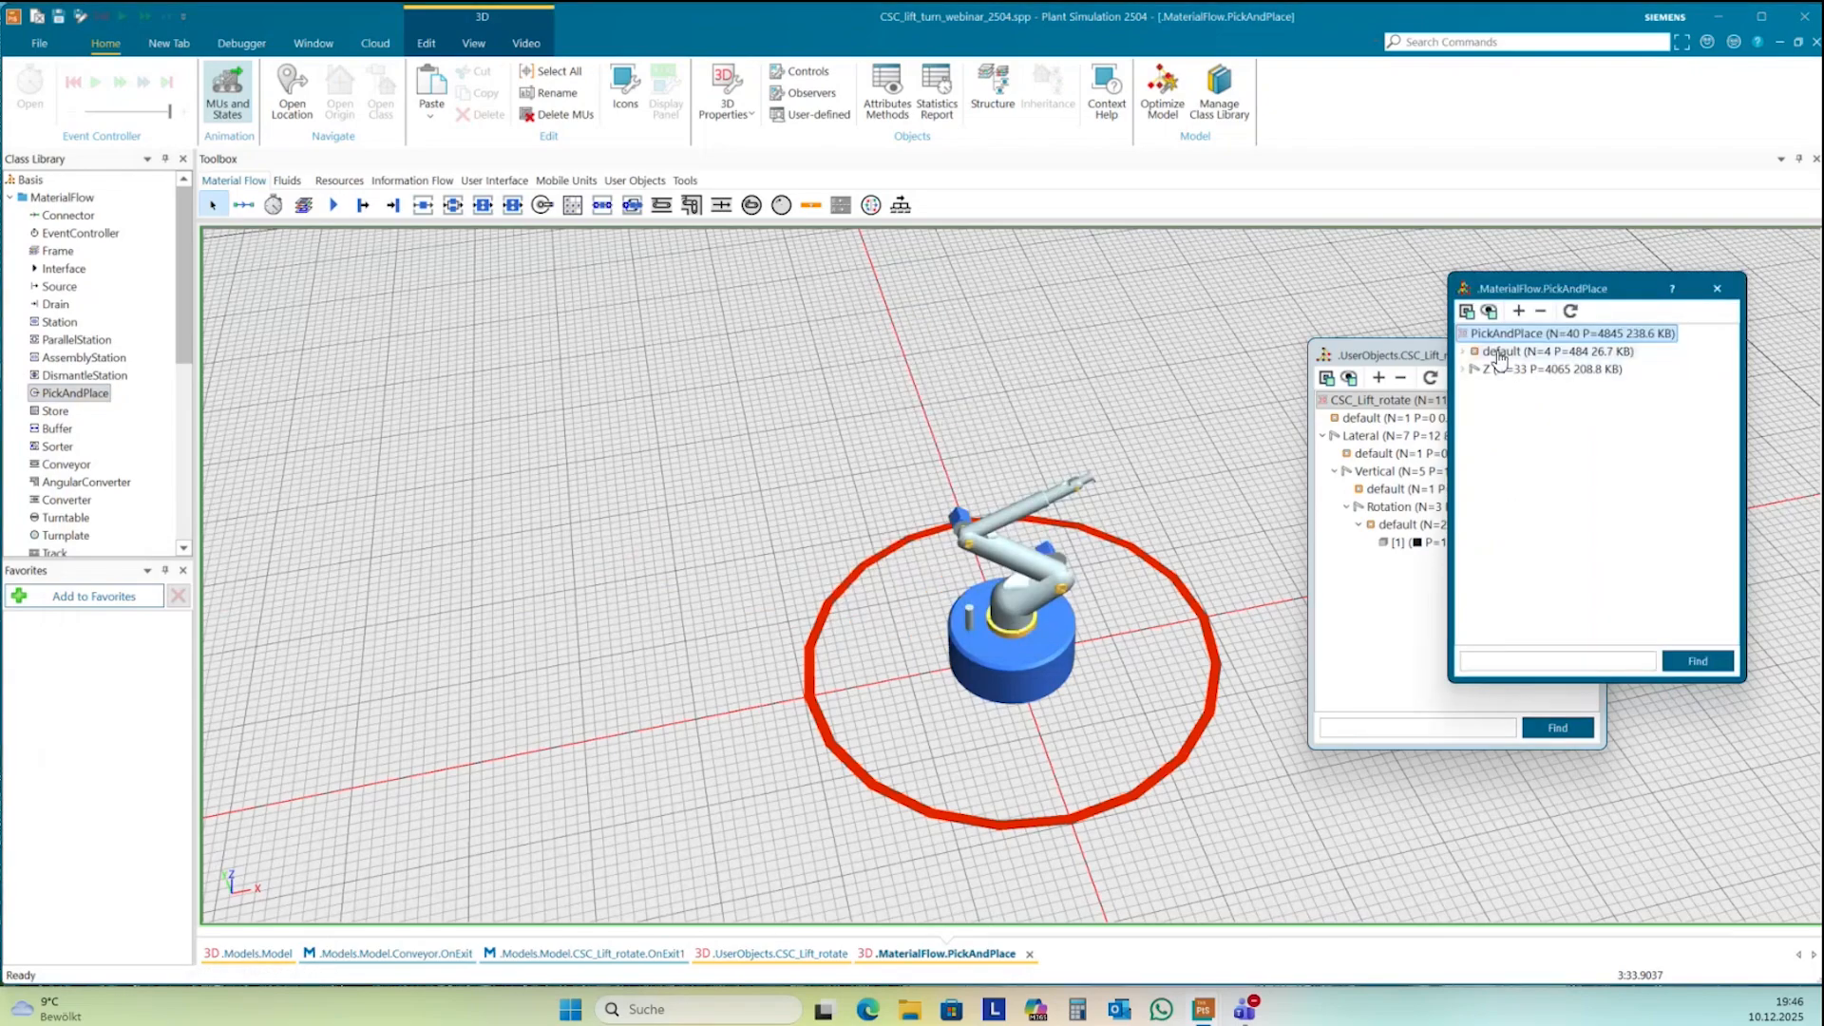
- Place the CSC_Lift_rotate structure window beside PickAndPlace's and expand PickAndPlace's nested Z, Y1, Y2, Z, Y and Z animation nodes
left_click_drag(1424, 356, 1179, 274)
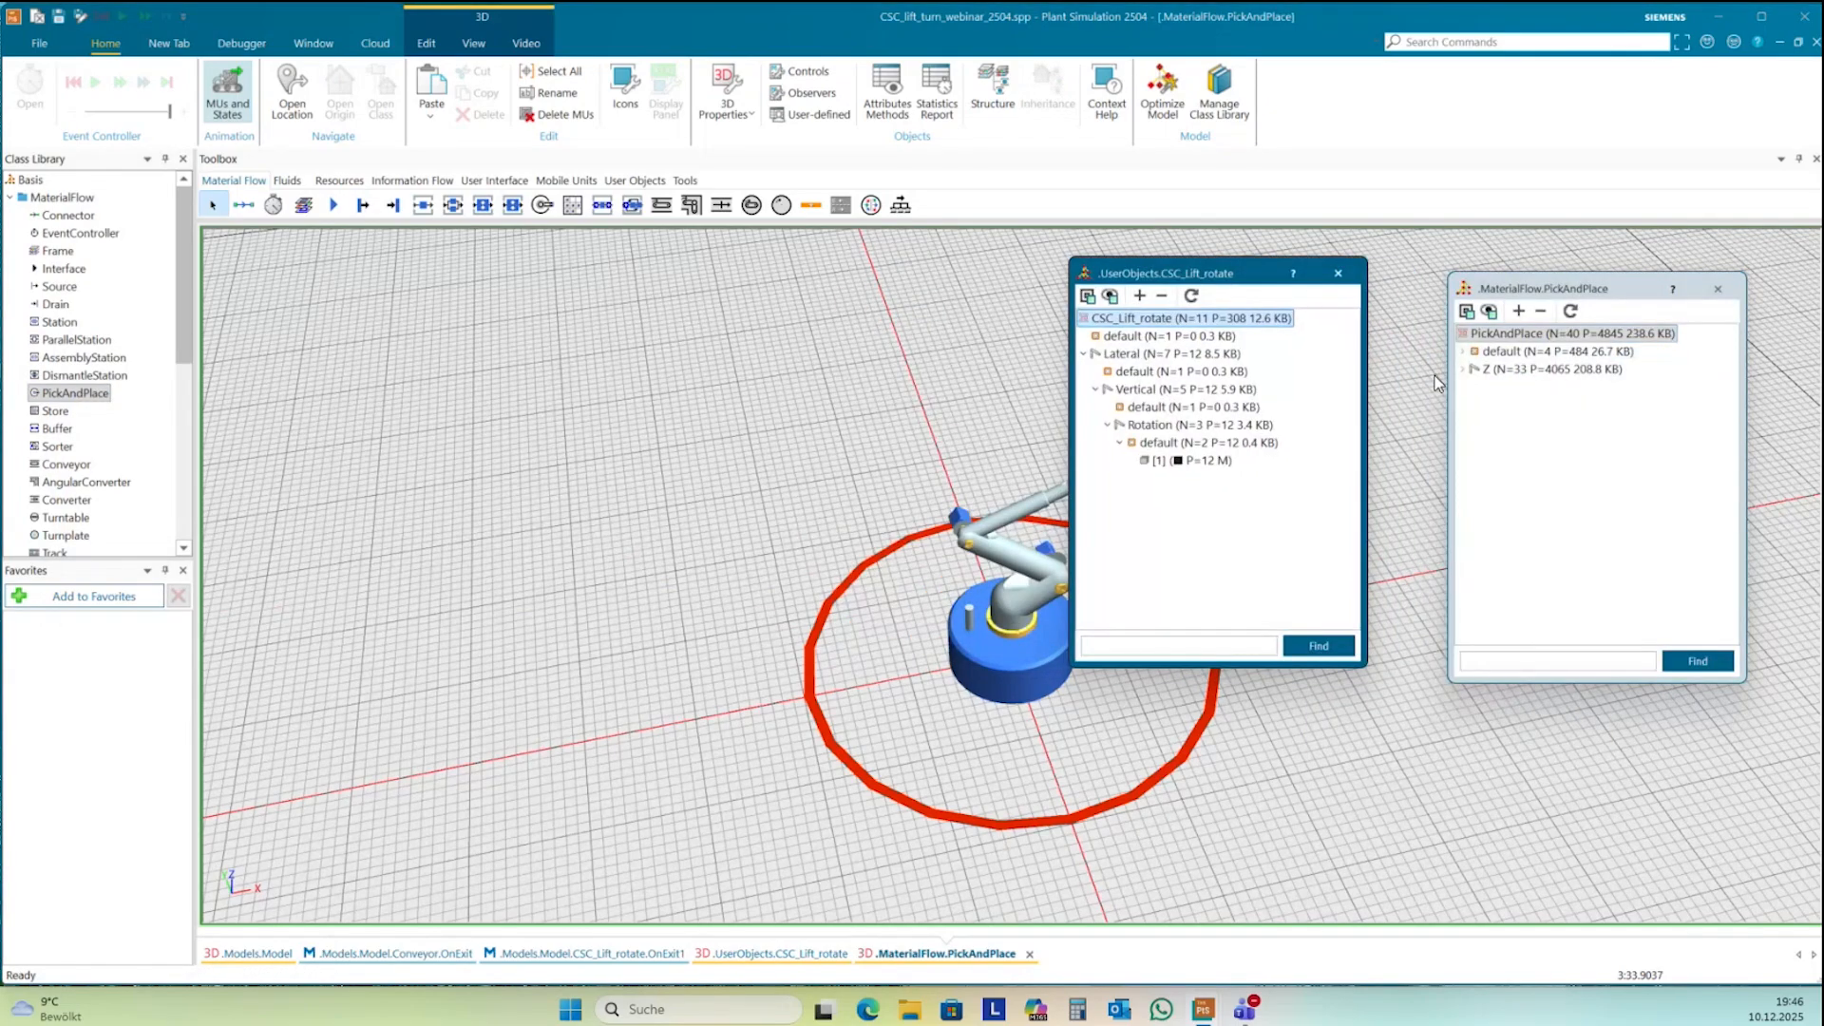
left_click(1464, 369)
left_click(1476, 406)
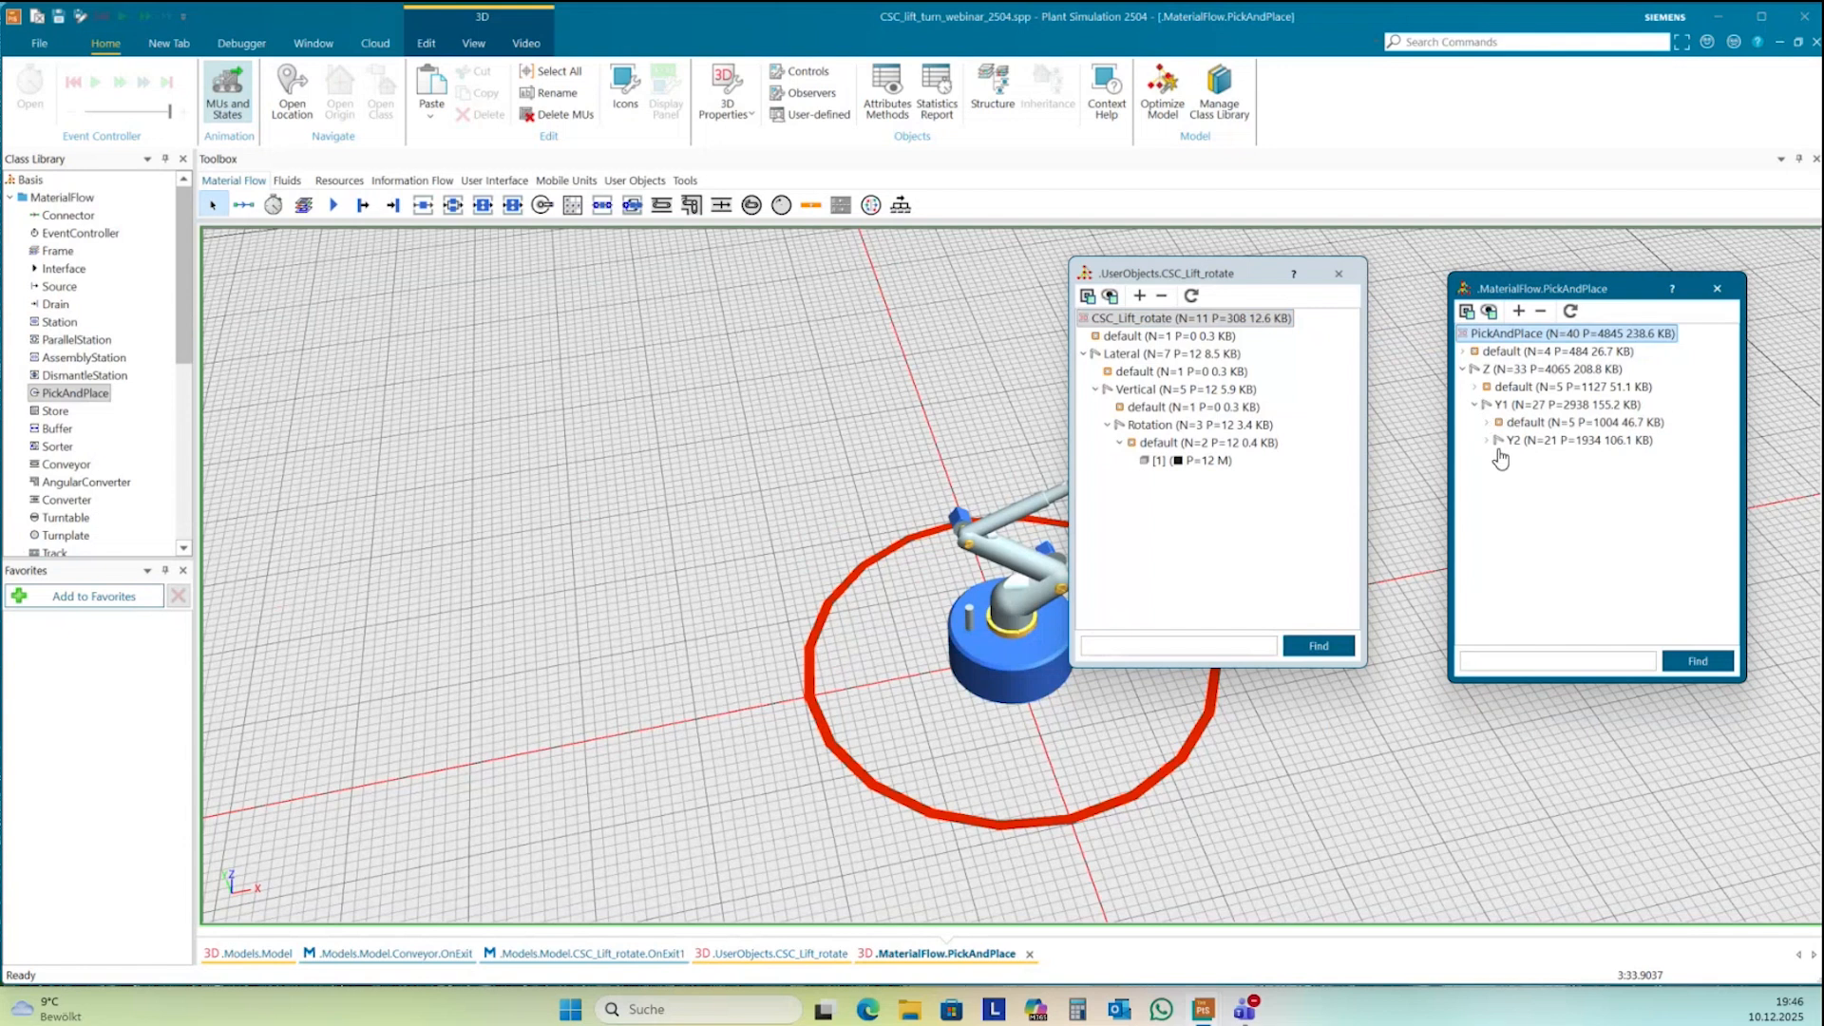
left_click(1488, 441)
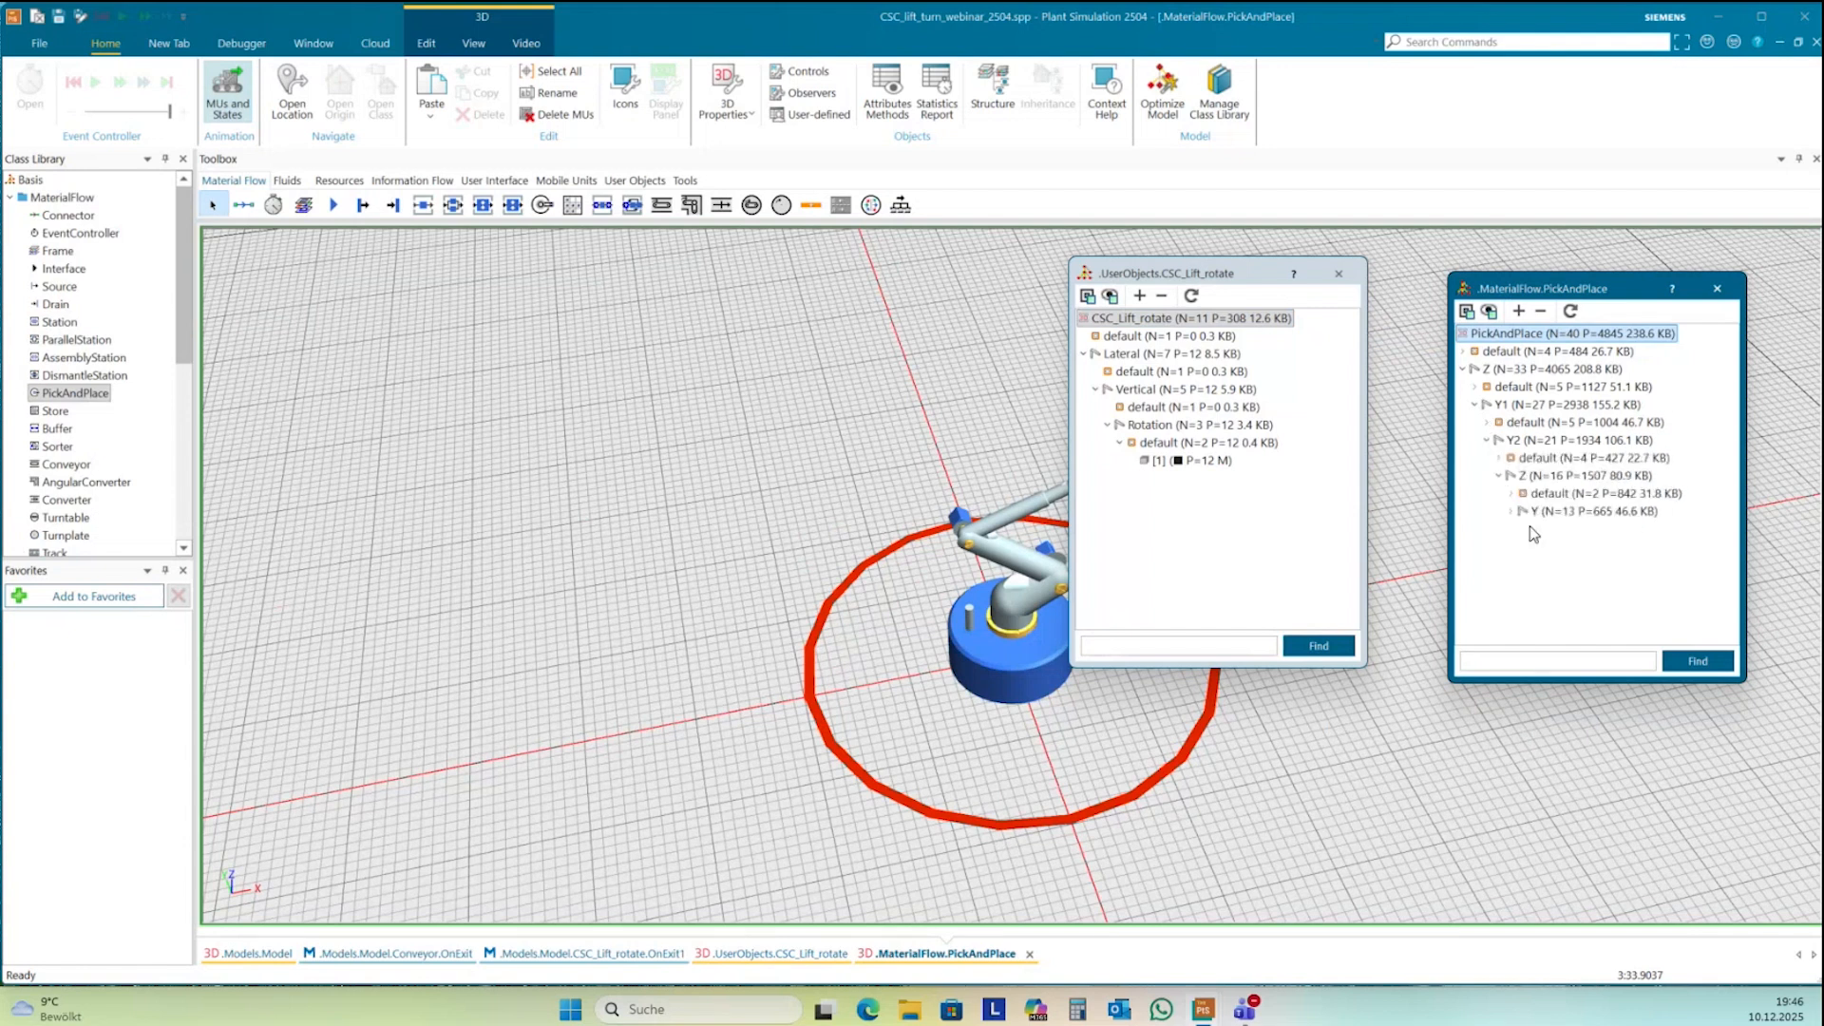
left_click(1510, 511)
left_click(1522, 547)
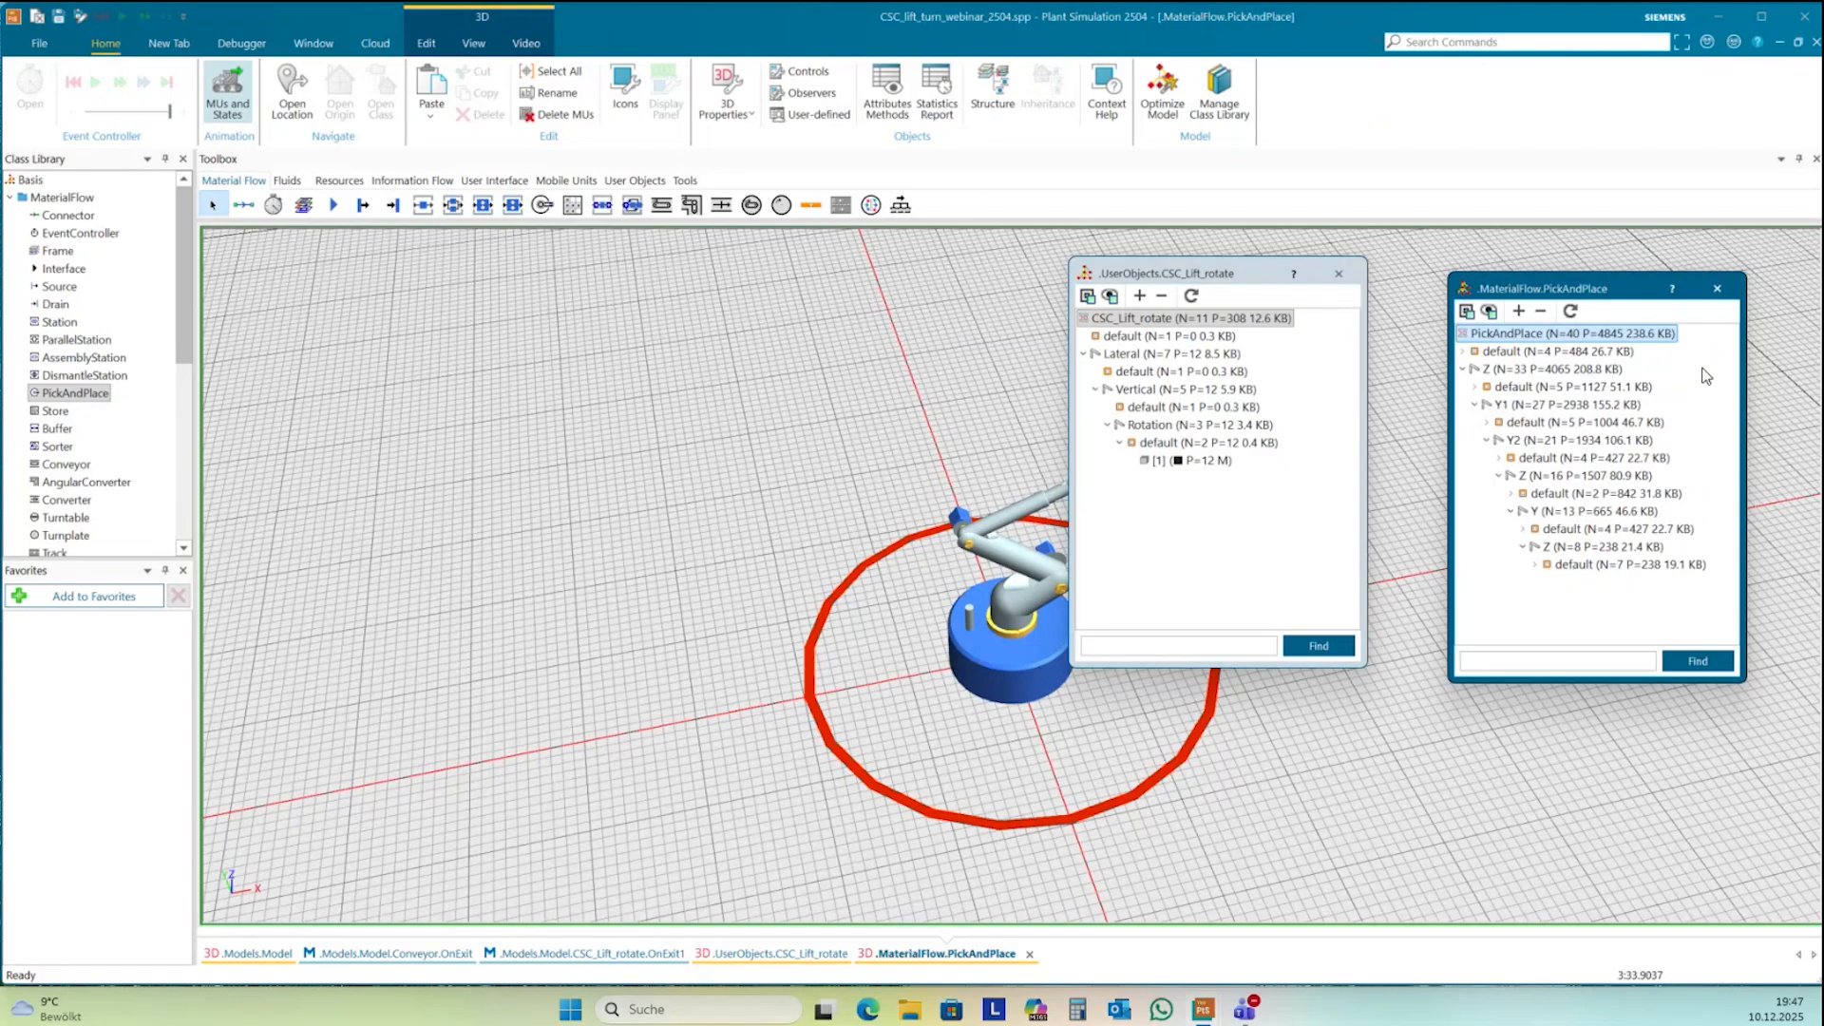
- Close the CSC_Lift_rotate structure window and exchange the PickAndPlace graphics for PickAndPlaceKUKA.s3d from the s3d-graphics folder
left_click(1338, 273)
right_click(1162, 429)
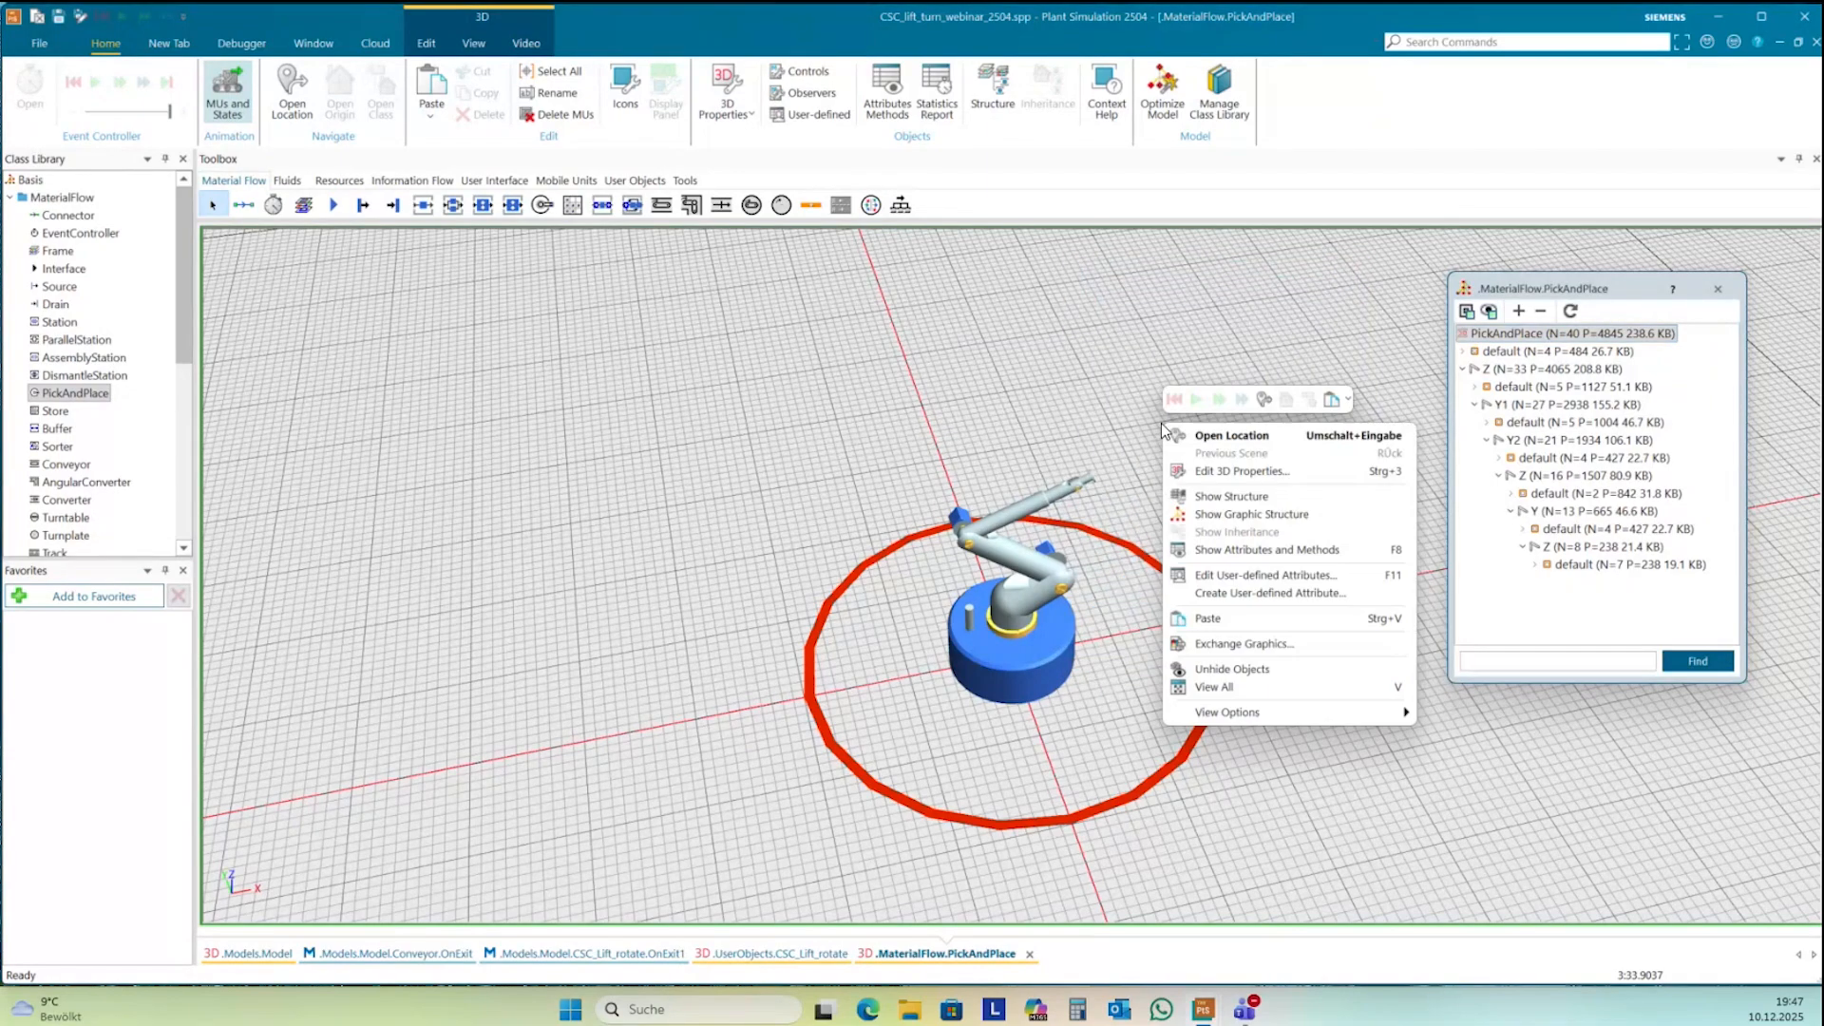
left_click(1240, 644)
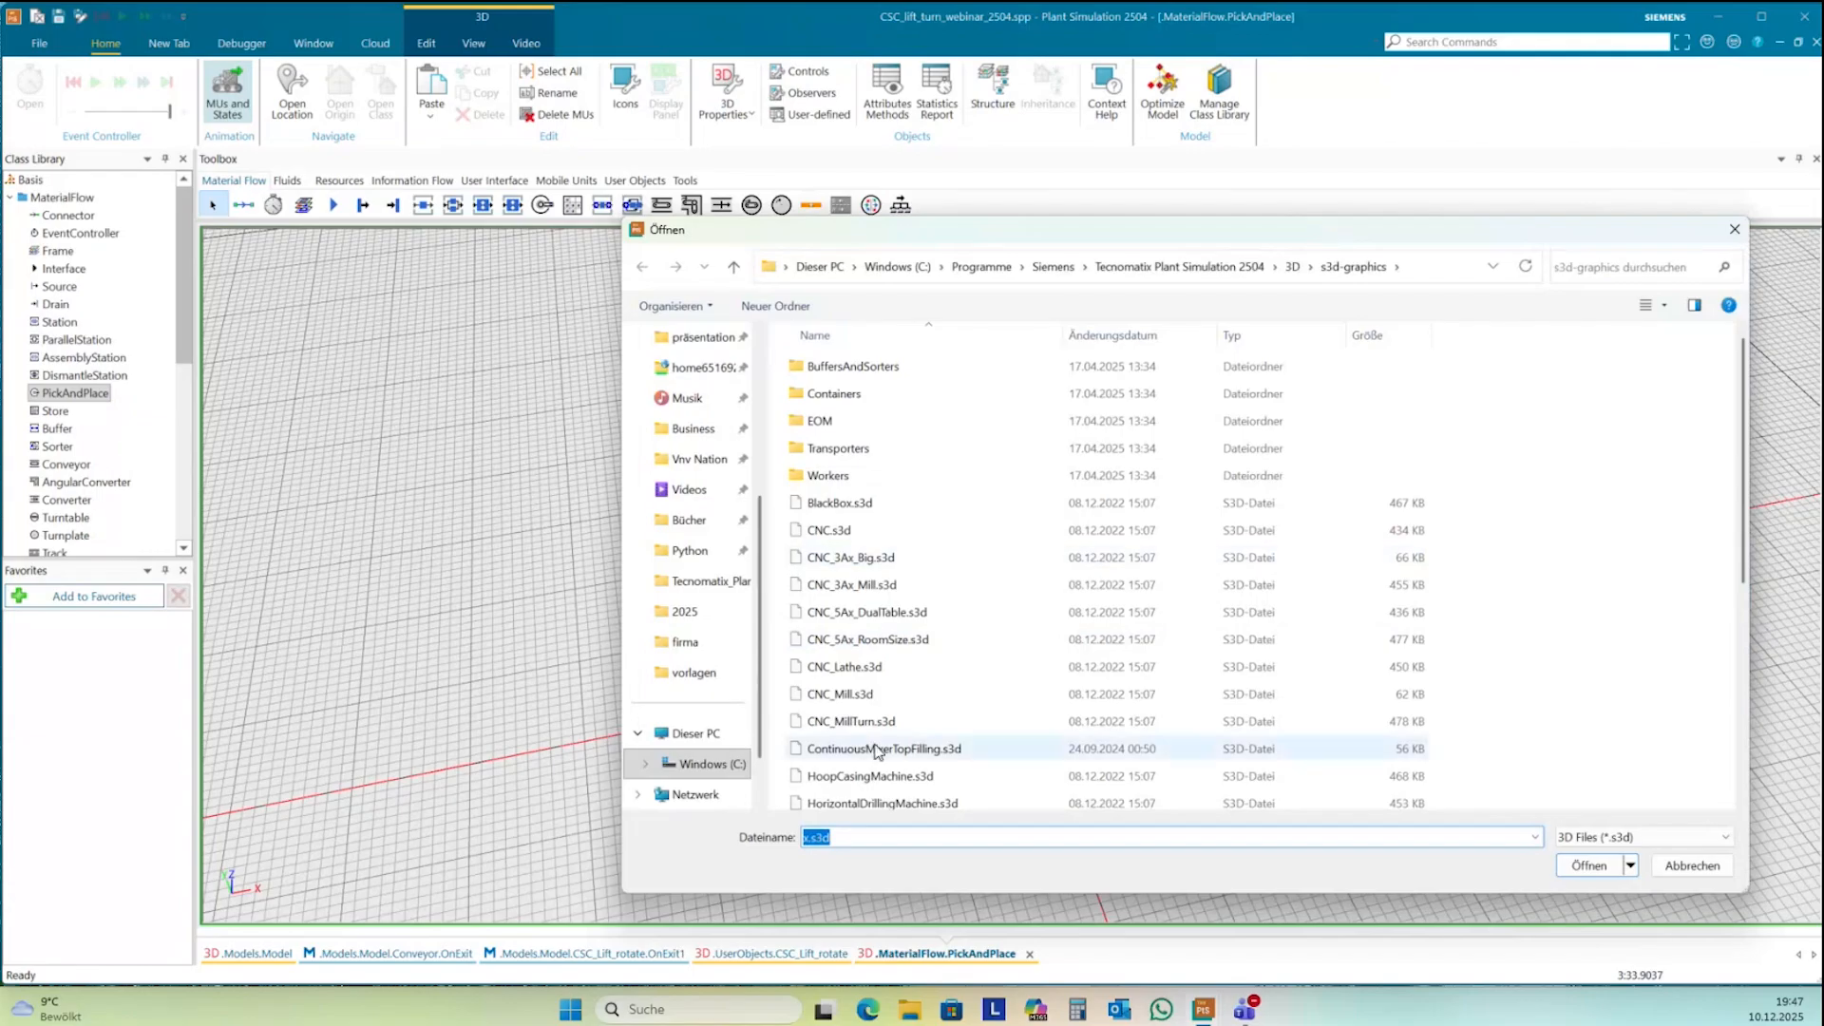
scroll(893, 556, "down", 4)
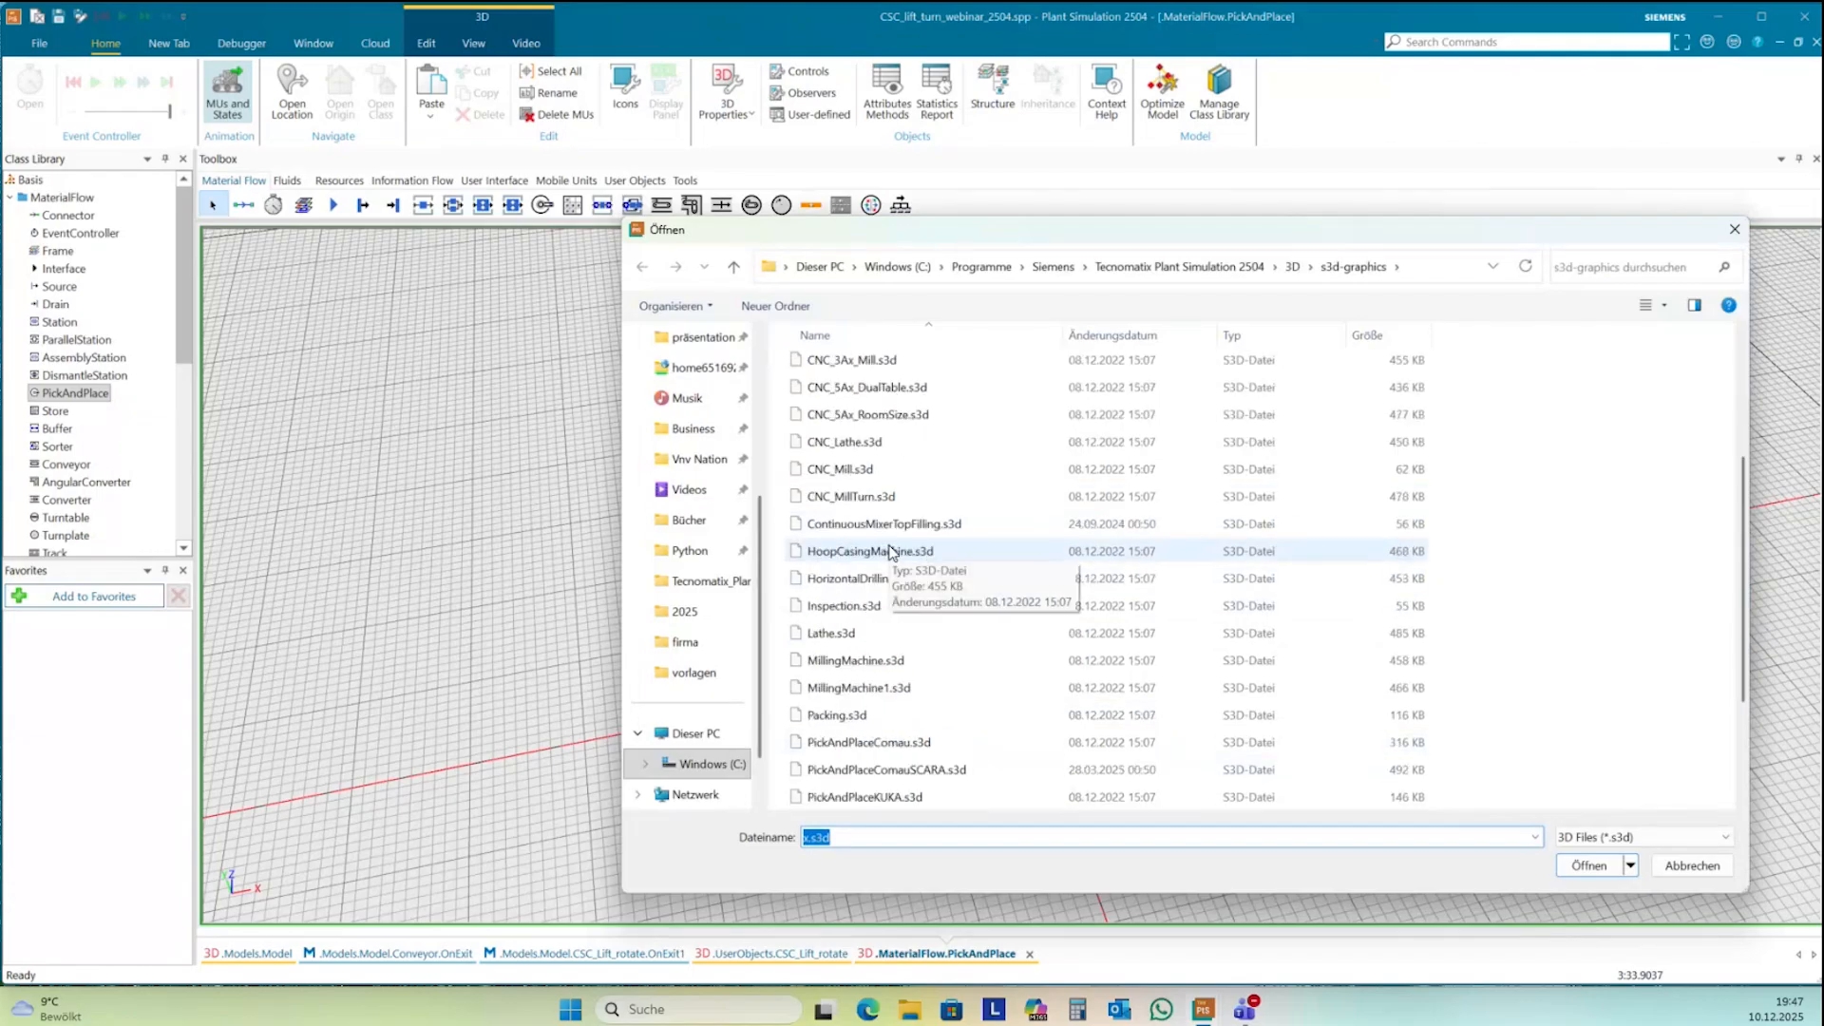
scroll(893, 553, "down", 1)
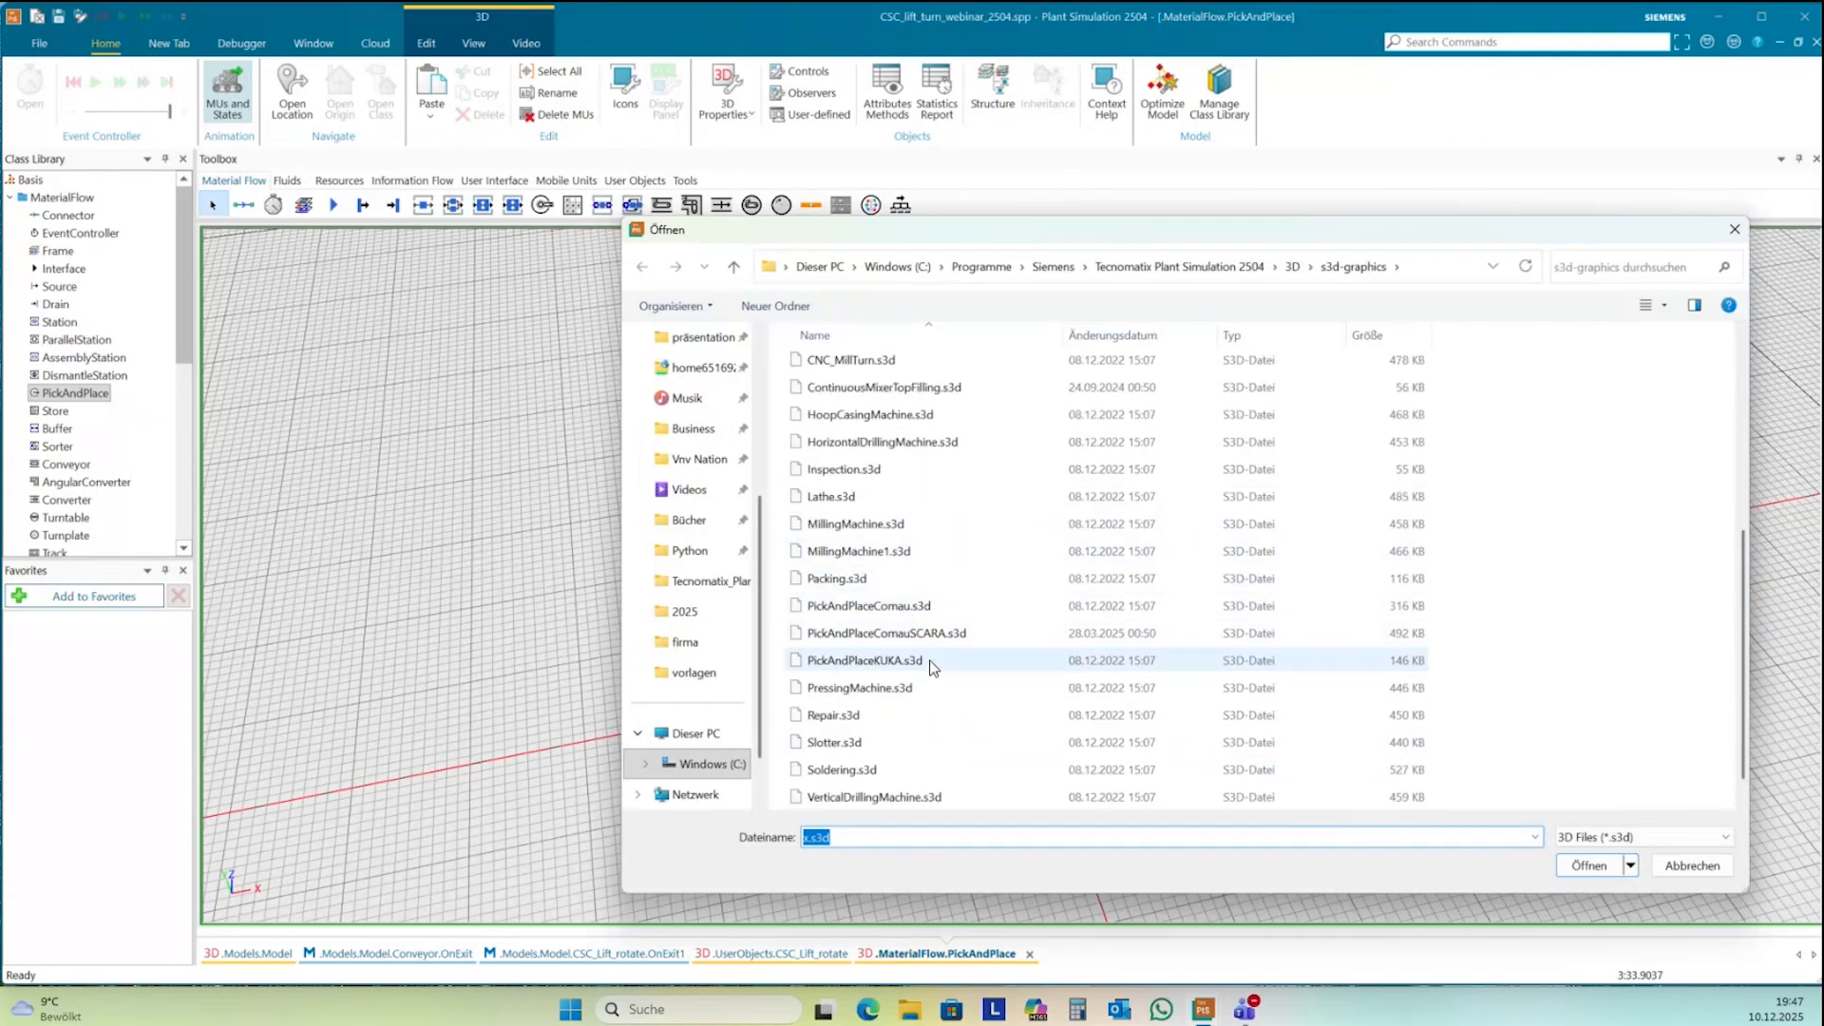
left_click(896, 668)
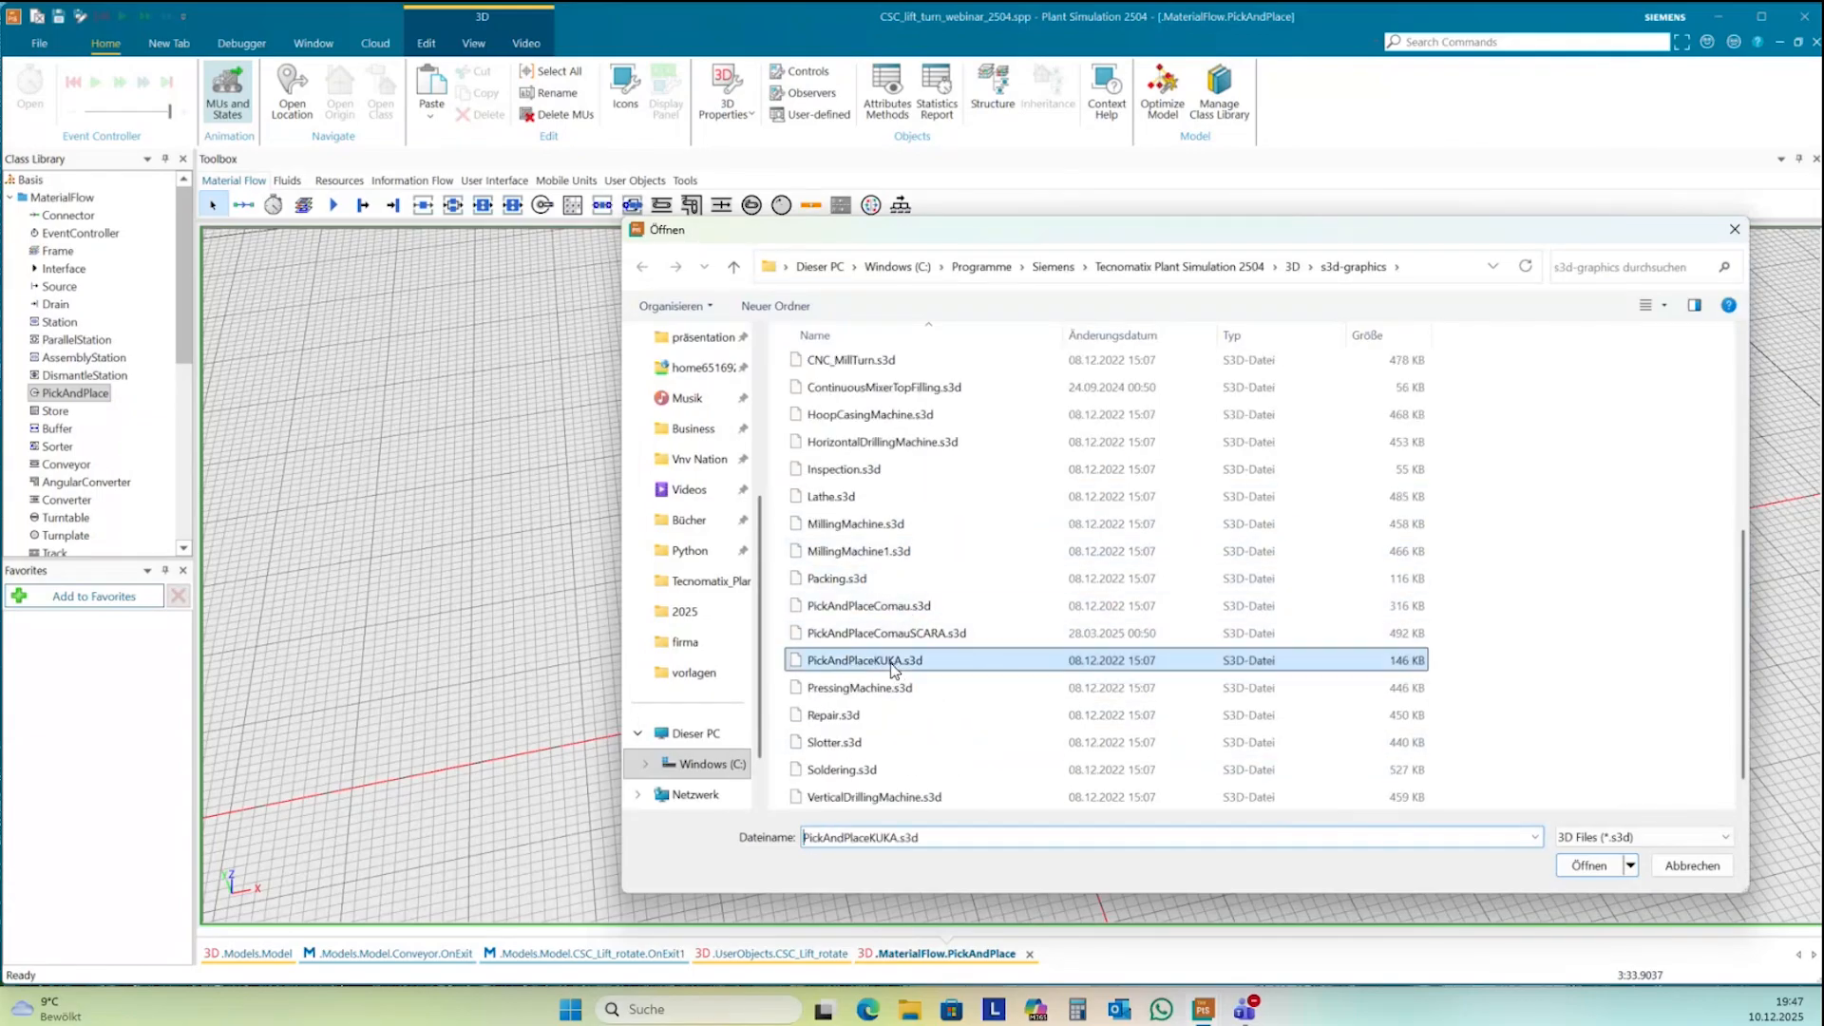
left_click(1588, 866)
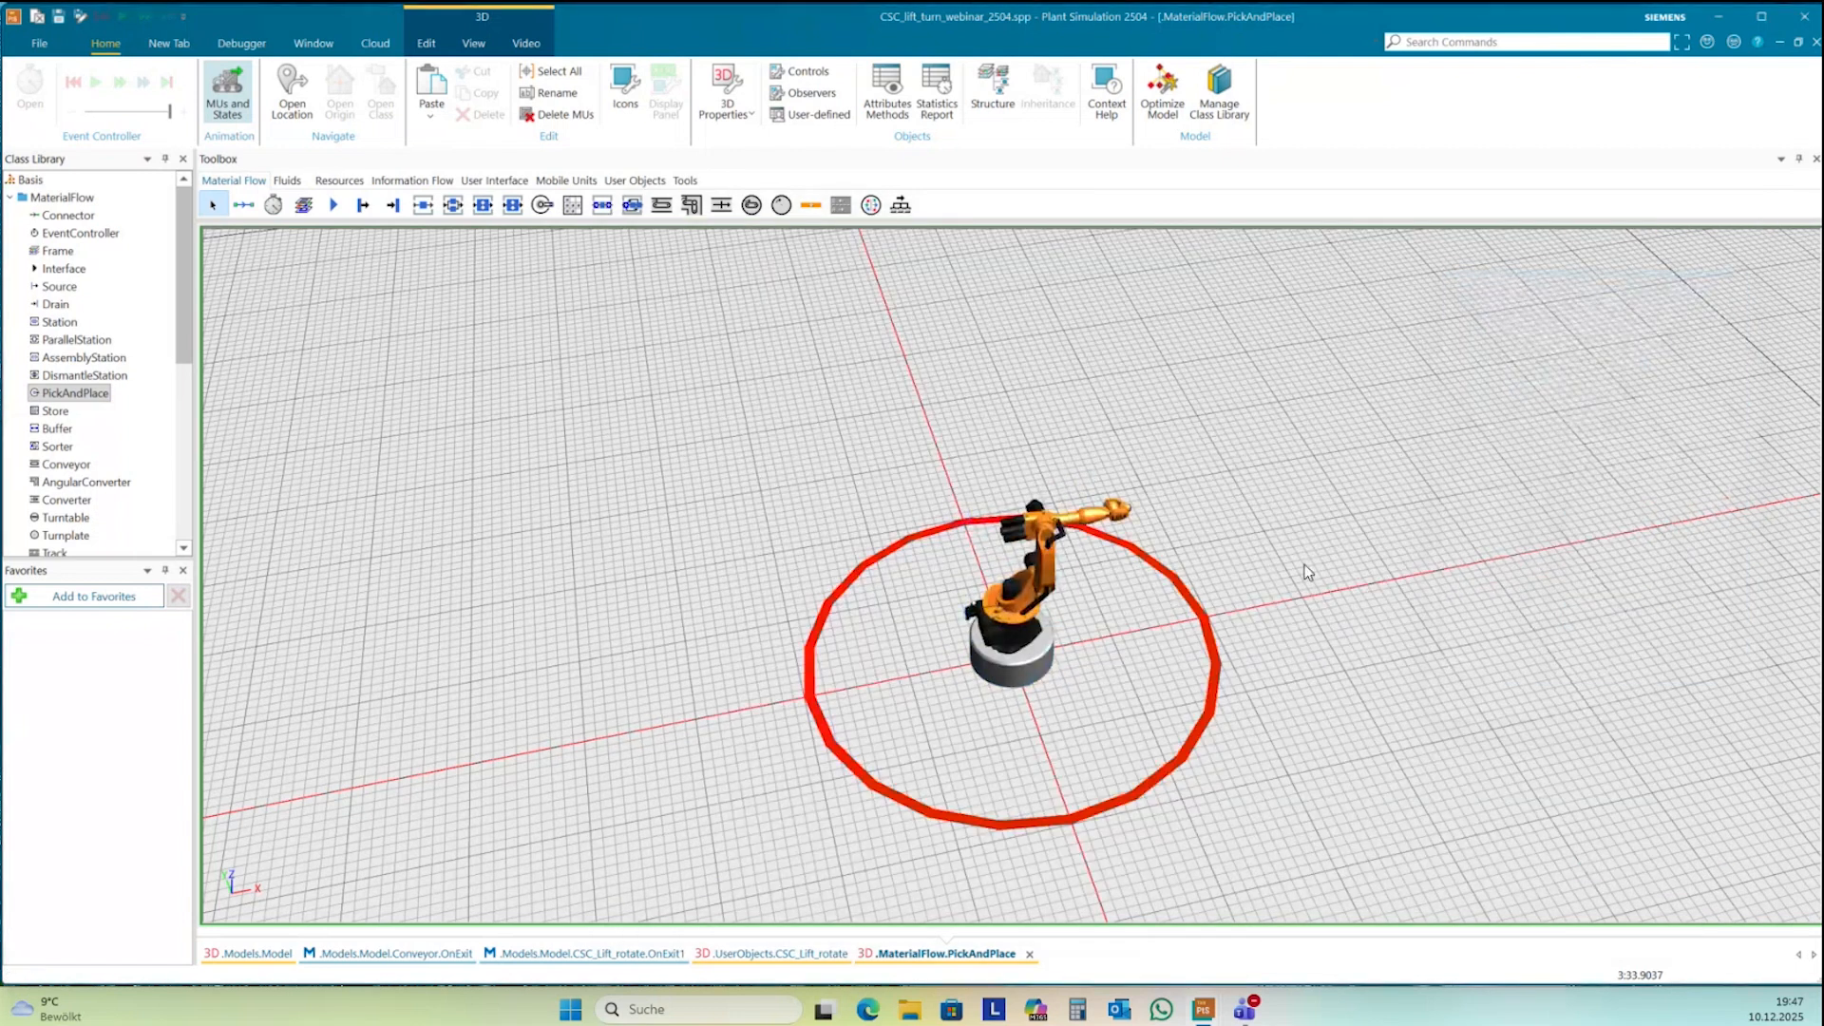
- Show the KUKA robot's graphic structure and expand its nested nodes from the outer Z through Y1 and Y2 to the innermost Z
right_click_drag(1287, 603, 1376, 578)
right_click(1301, 442)
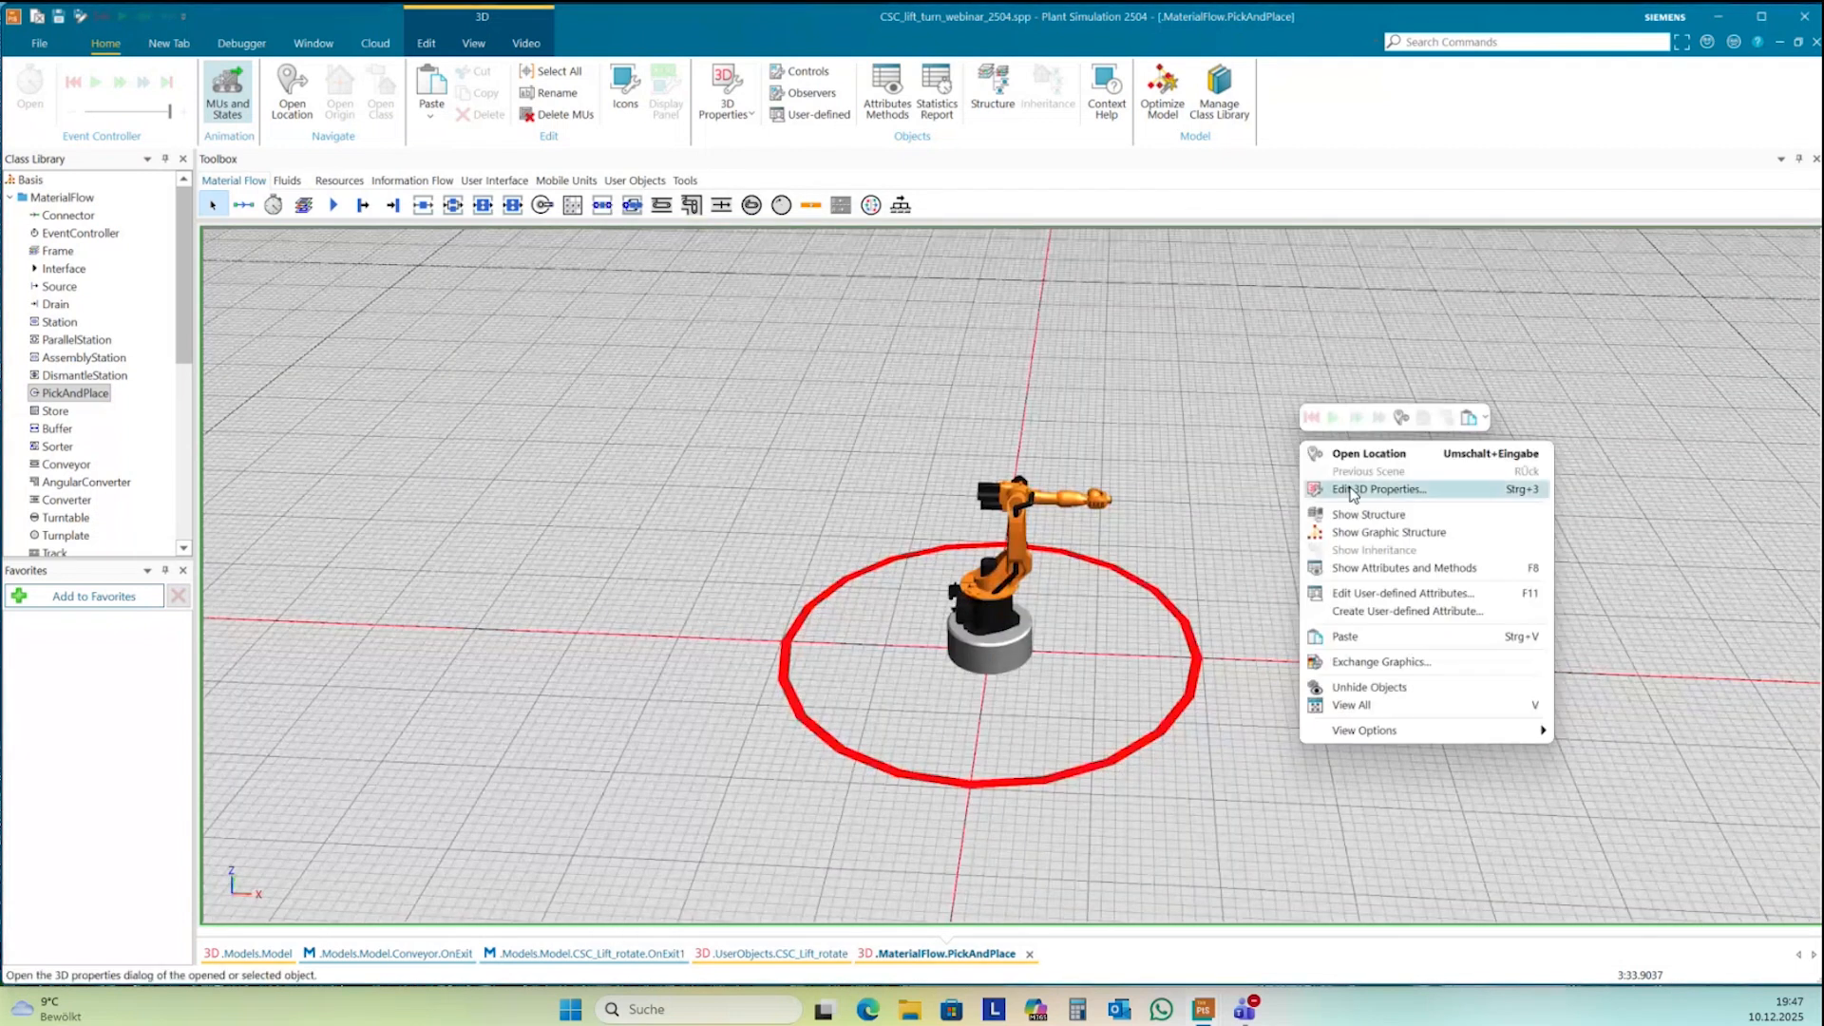
left_click(1357, 538)
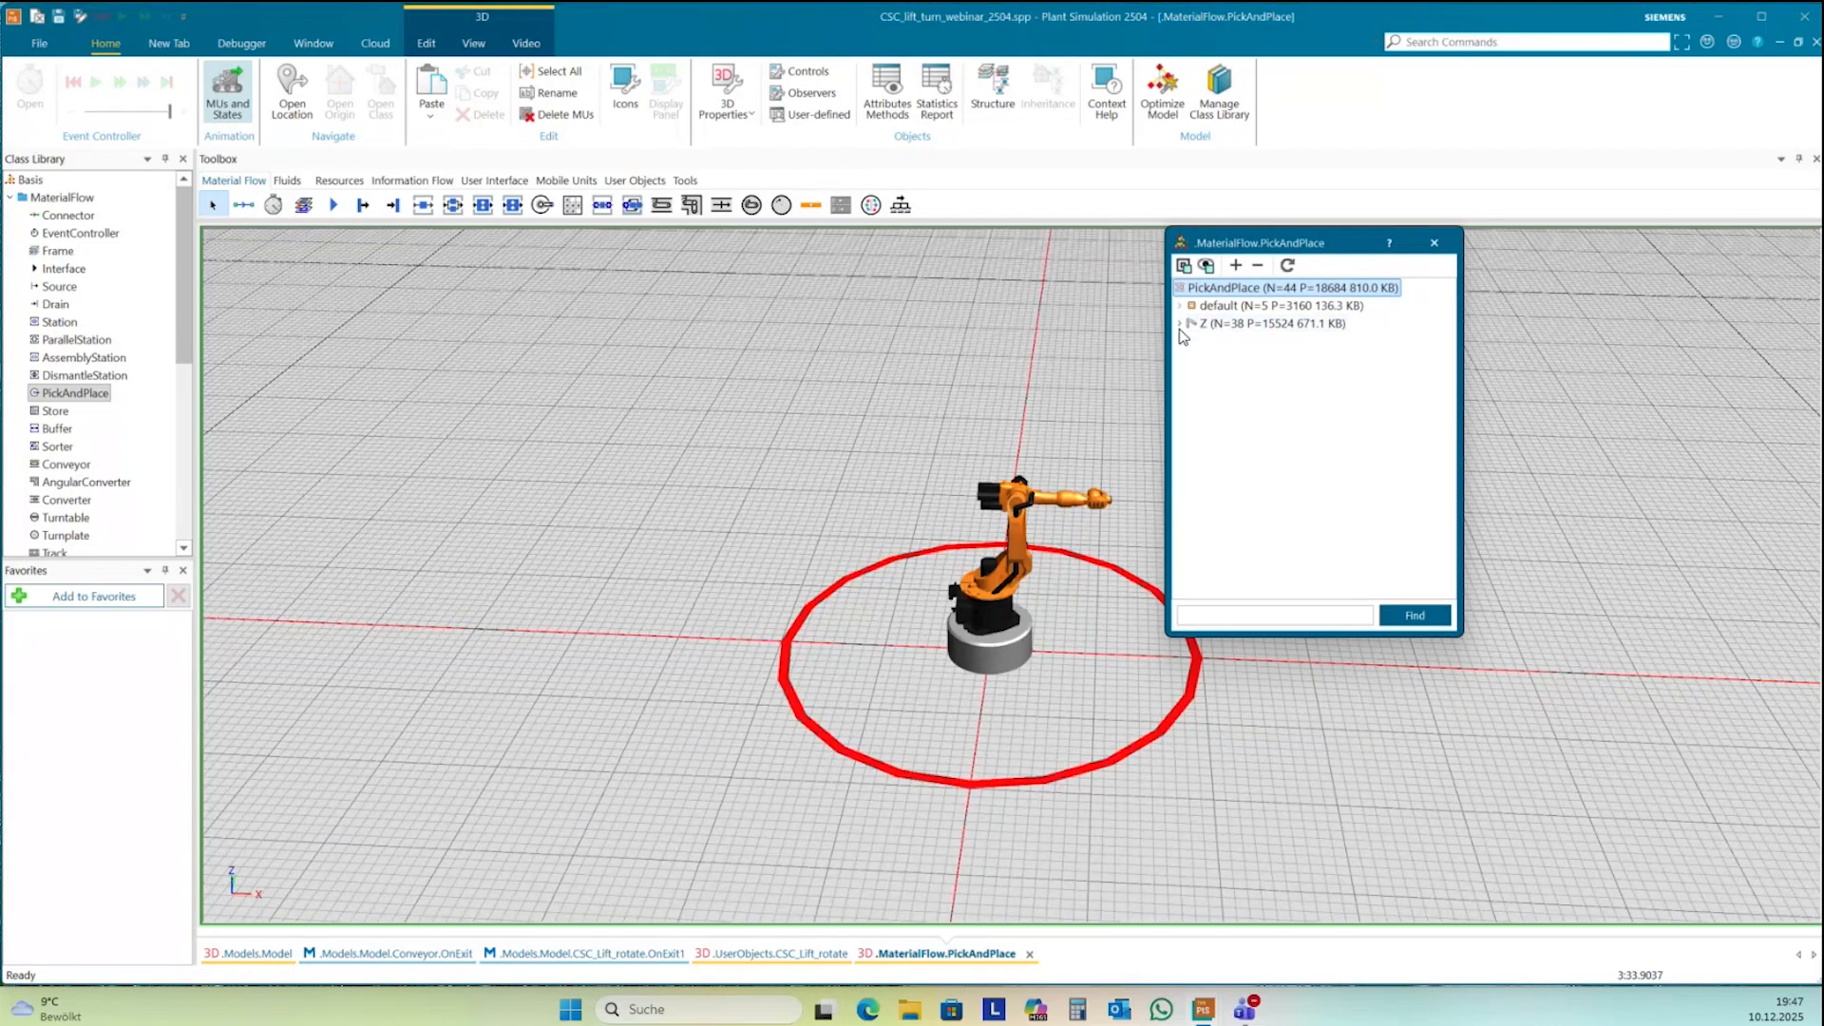
left_click(1180, 324)
left_click(1192, 361)
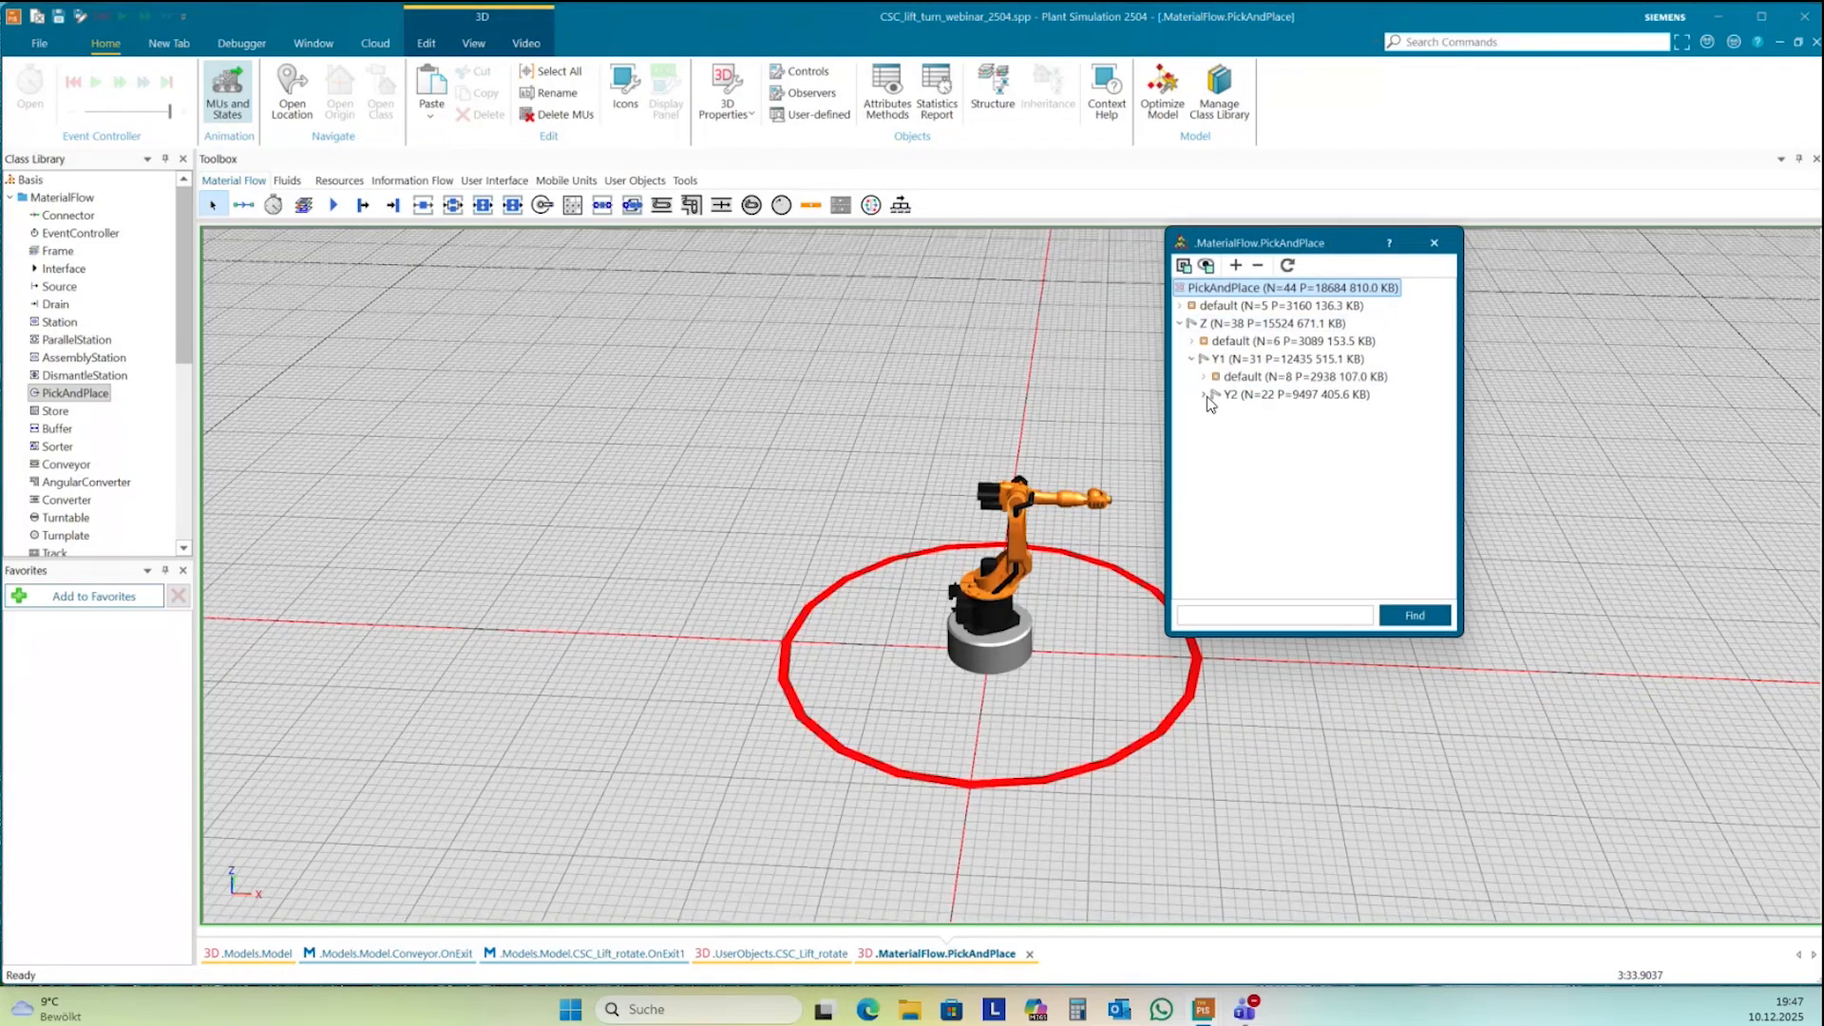
left_click(1204, 395)
left_click(1216, 430)
left_click(1228, 467)
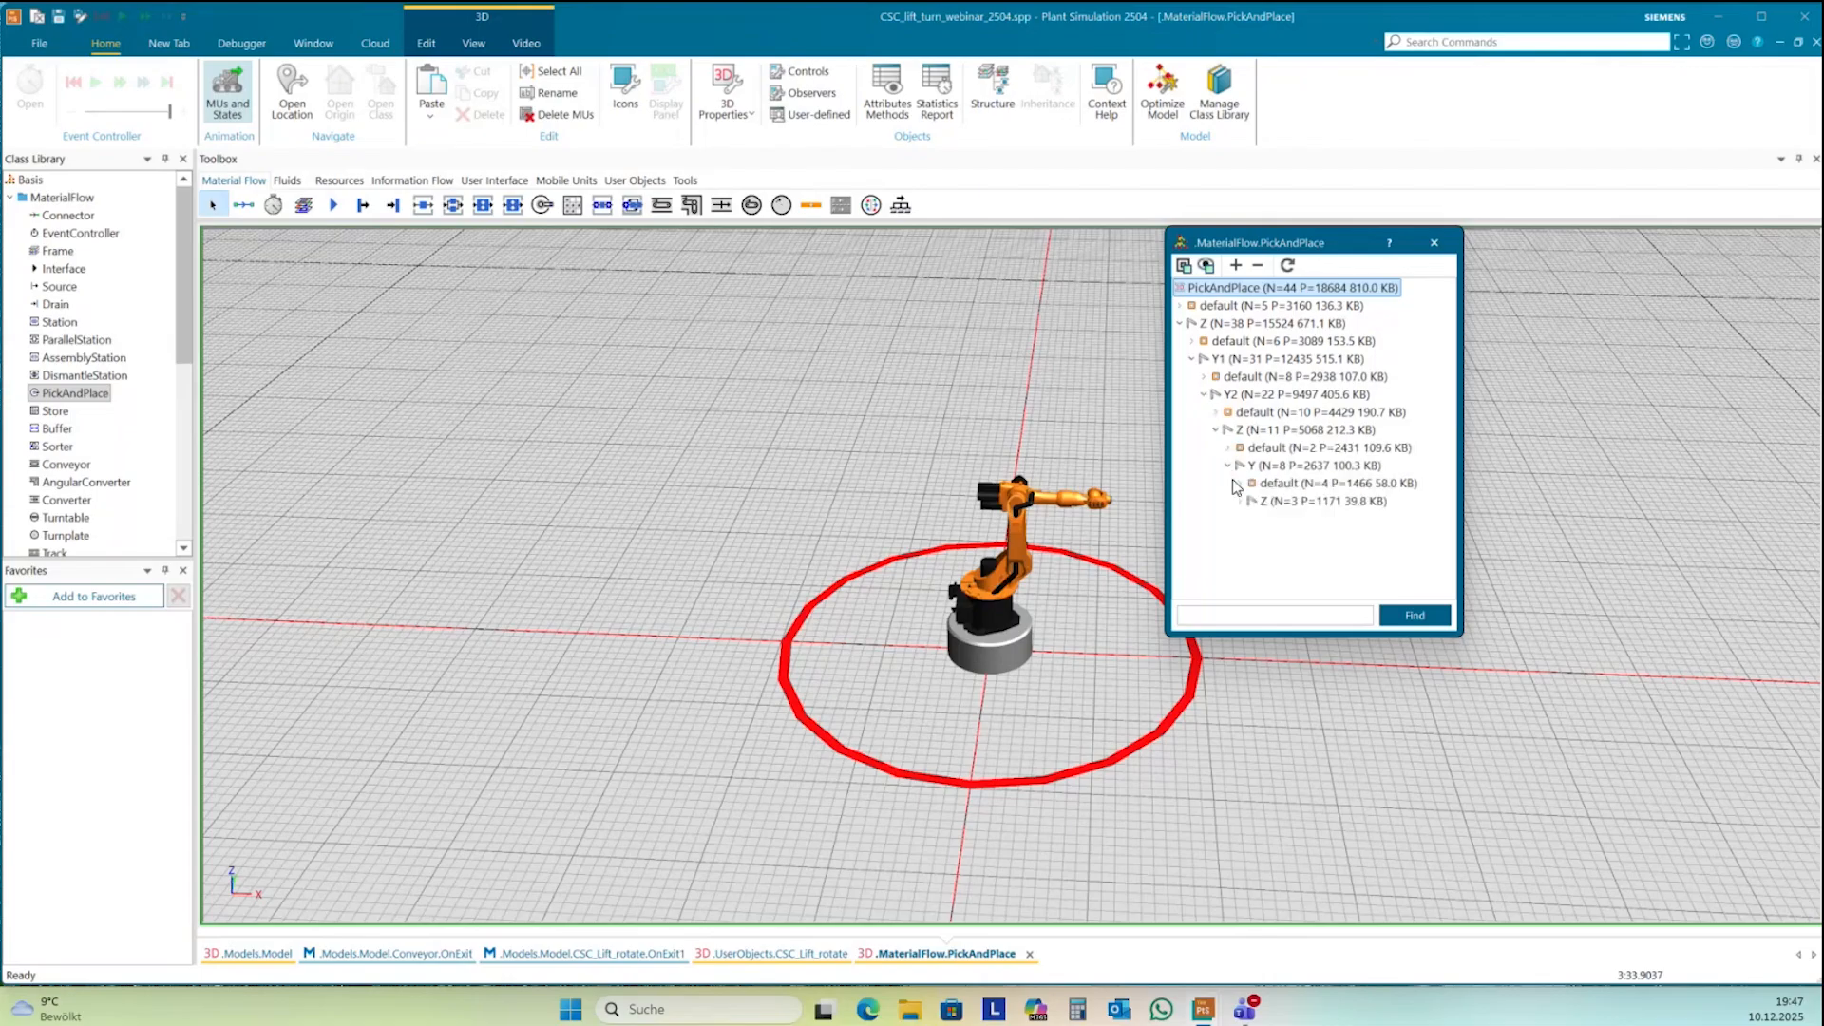
left_click(1241, 501)
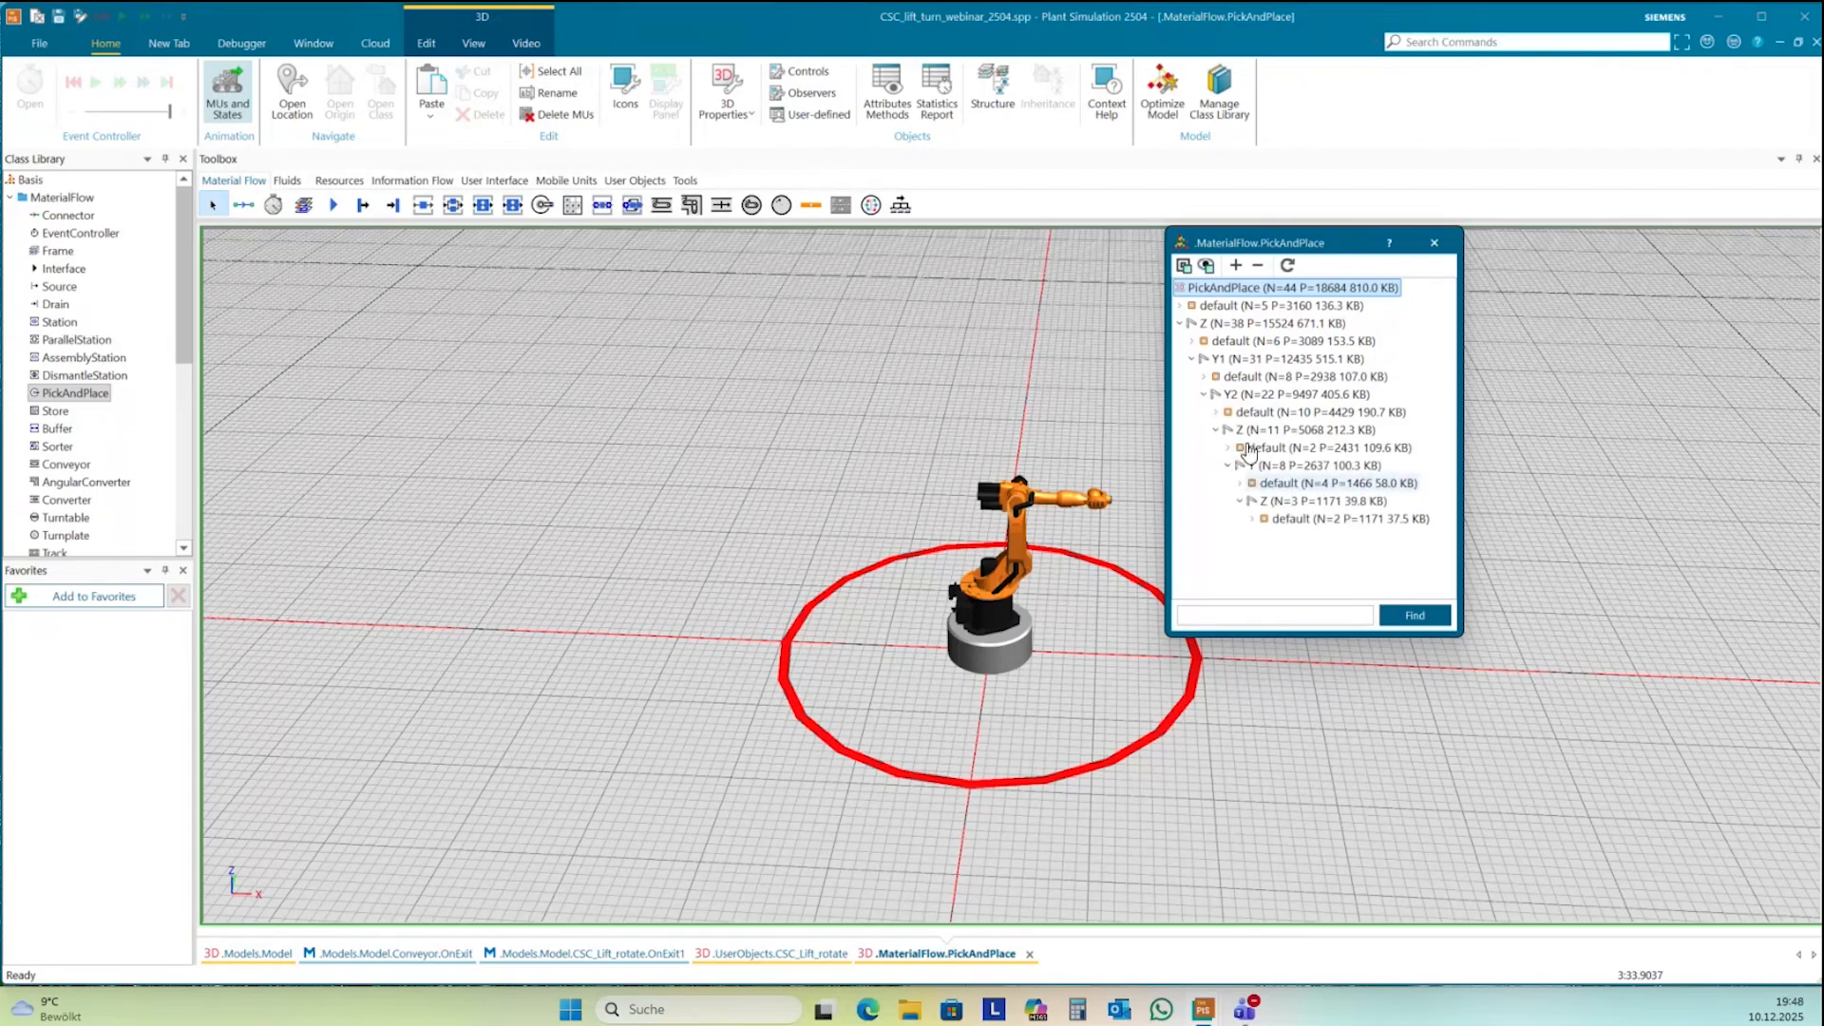